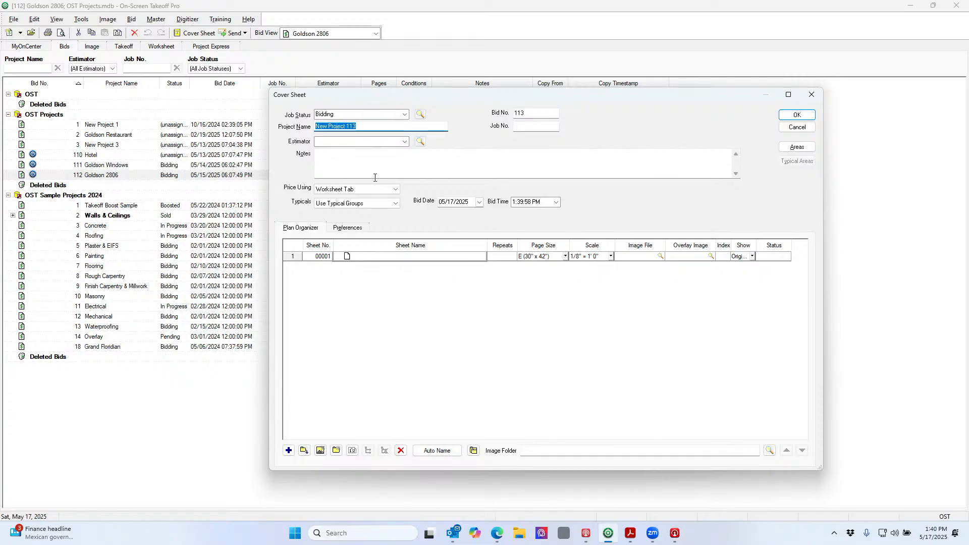
# Review the job statuses, keeping Bidding, and assign the listed estimator to bid 113
pyautogui.click(405, 115)
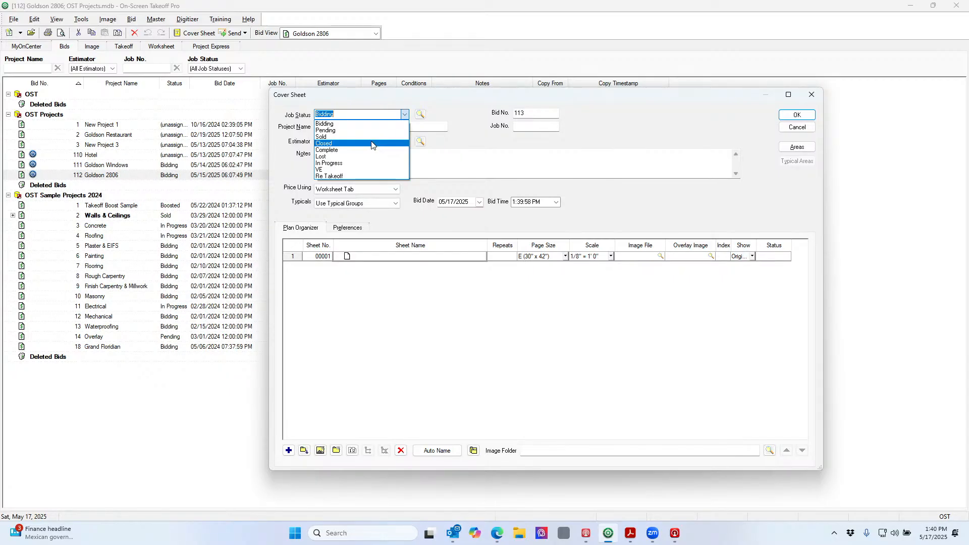
pyautogui.click(434, 104)
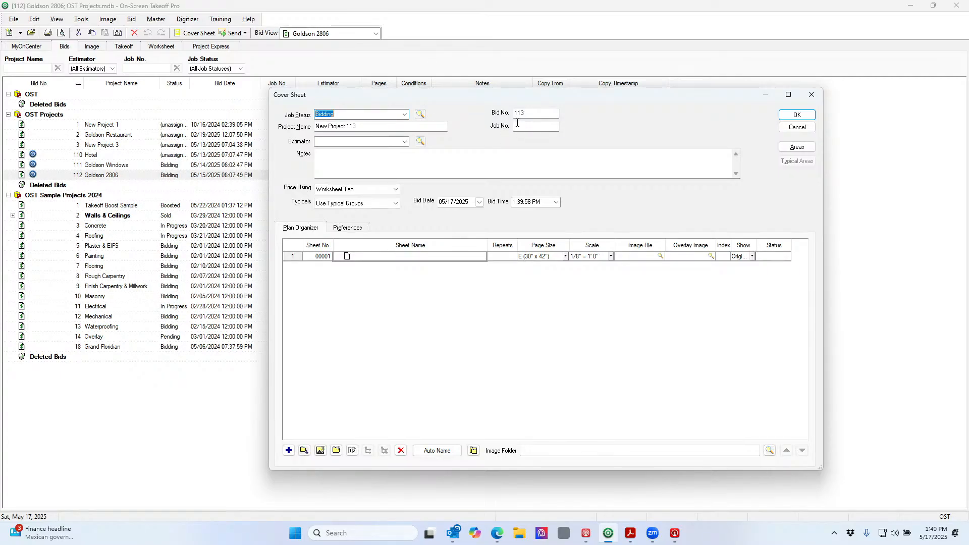
pyautogui.click(405, 143)
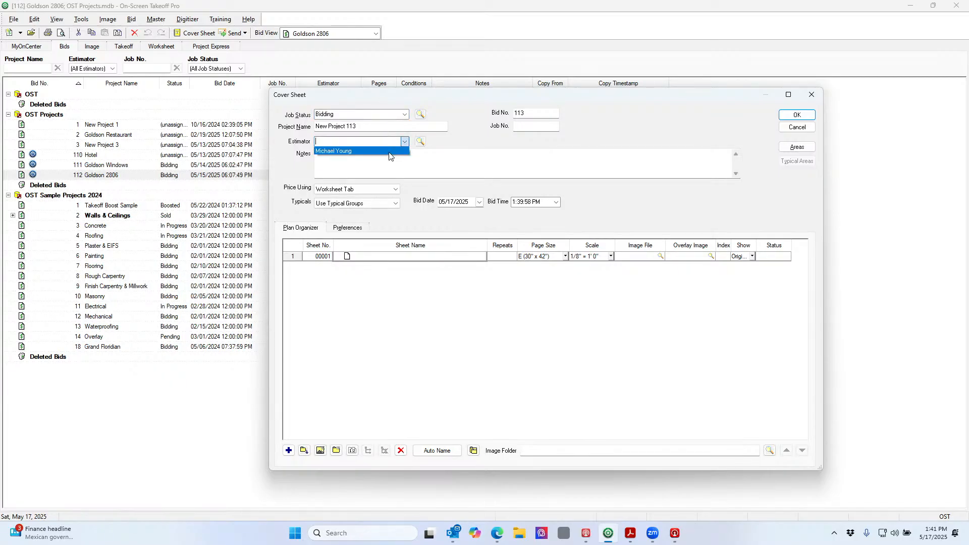
pyautogui.click(389, 151)
# Look through the Employees list, then cancel bid 113's cover sheet
pyautogui.click(420, 142)
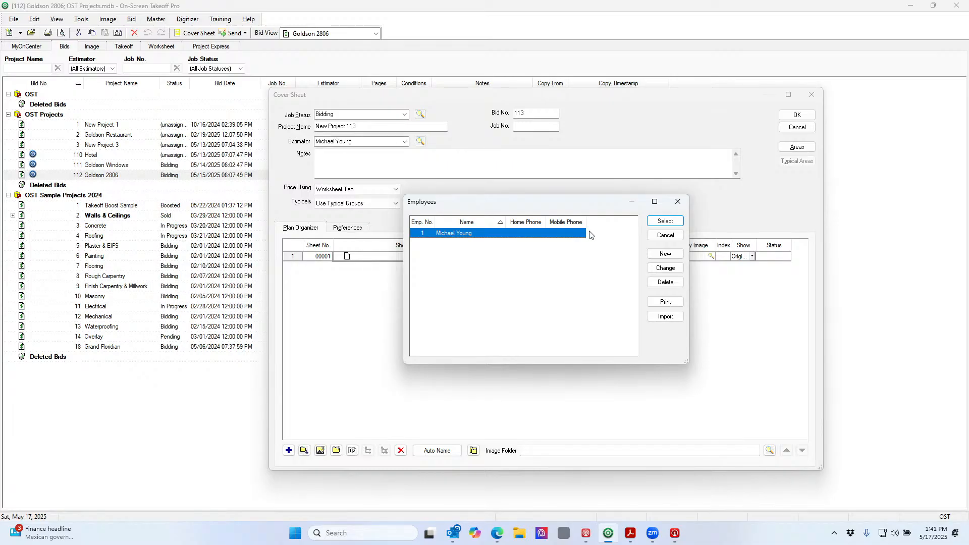
pyautogui.click(665, 235)
pyautogui.click(797, 127)
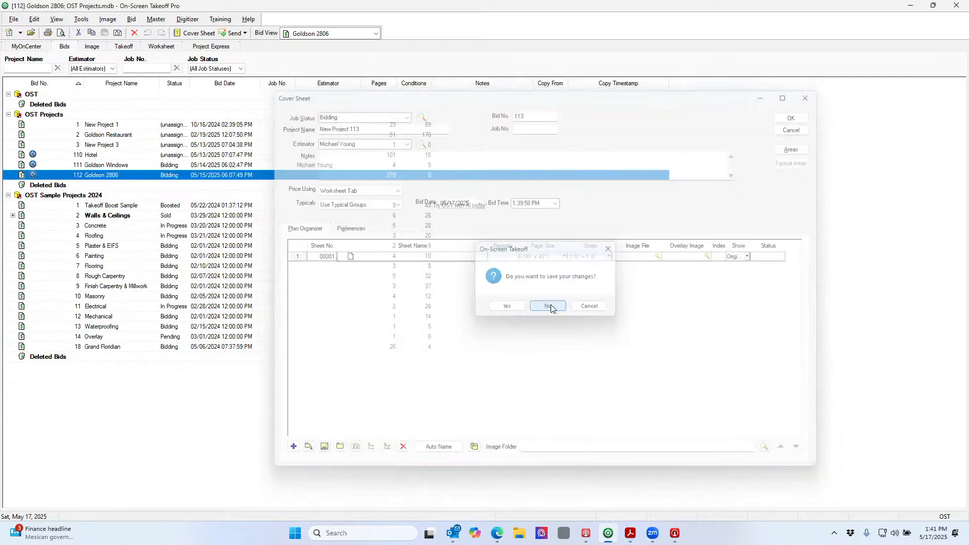
# Discard bid 113's changes without saving and show the File > New submenu
pyautogui.click(549, 305)
pyautogui.click(12, 21)
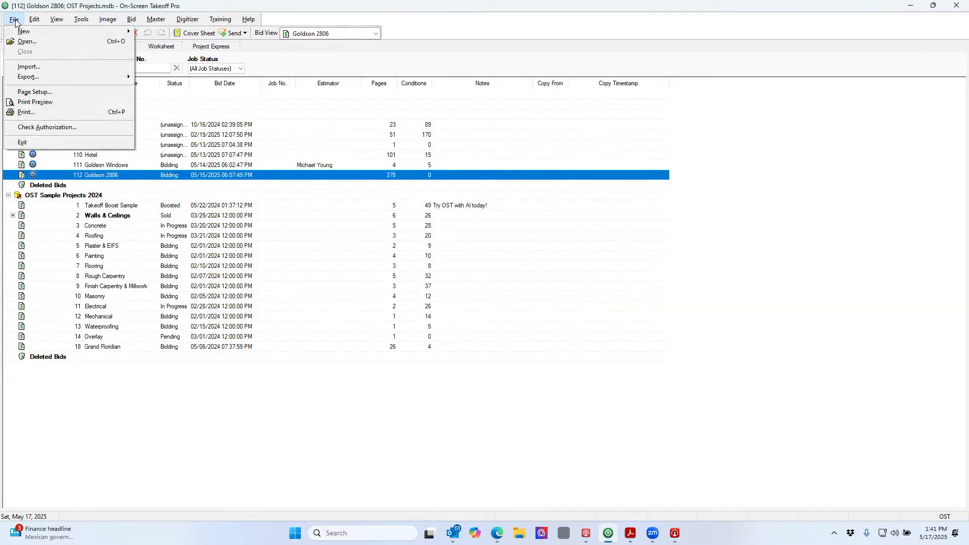
pyautogui.moveTo(24, 33)
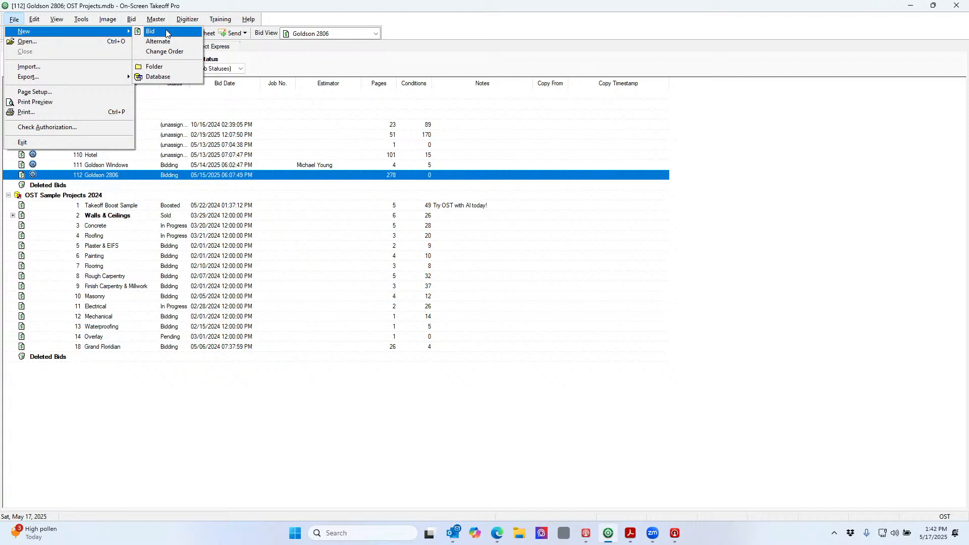
# Start new bid 113, review its pricing methods keeping Worksheet Tab, then cancel the cover sheet
pyautogui.click(166, 31)
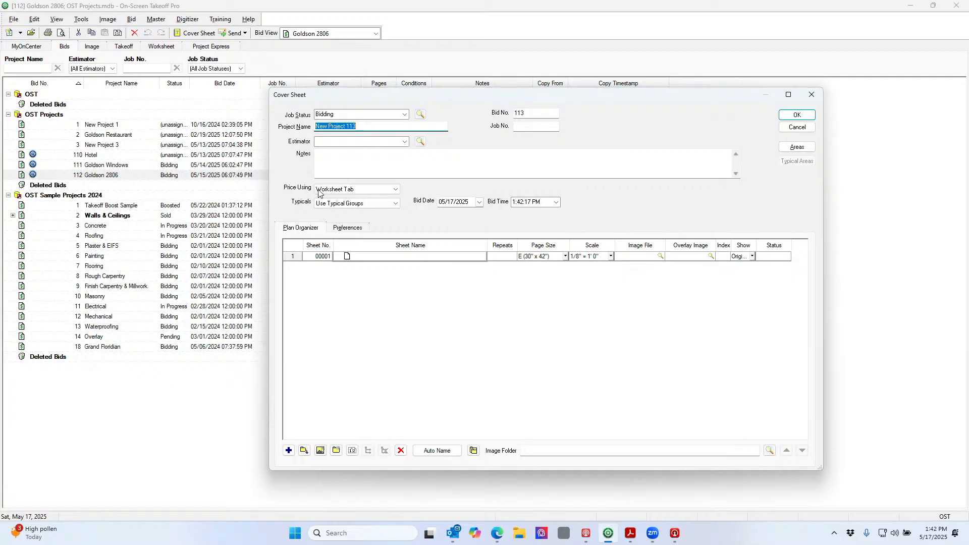
pyautogui.click(346, 191)
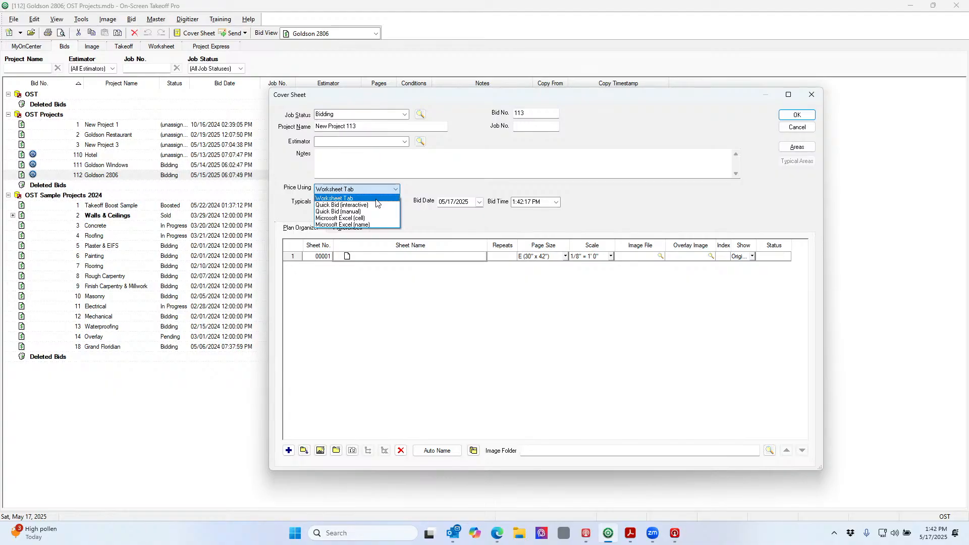
pyautogui.click(807, 130)
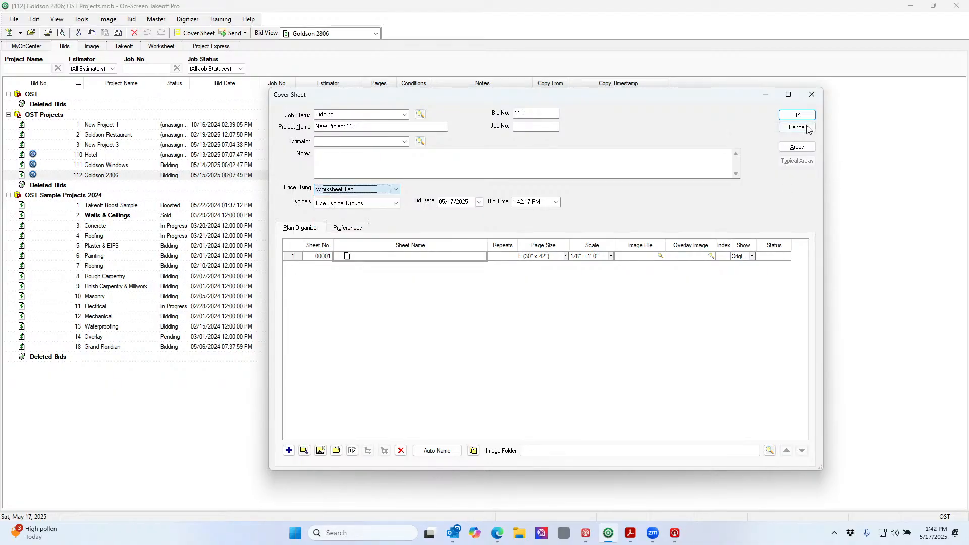
pyautogui.click(797, 128)
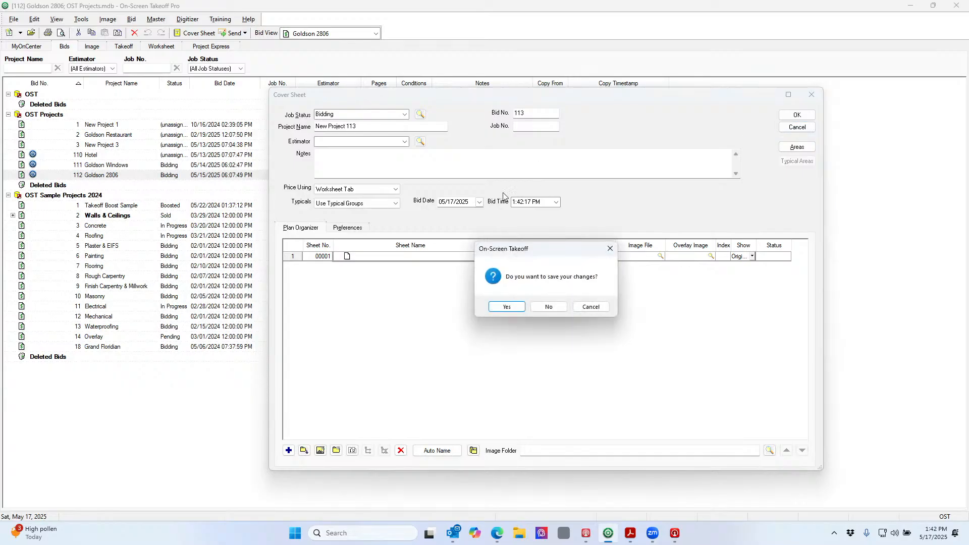
# Discard unsaved bid 113 and view Goldson 2806's worksheet, with all totals at 0.00
pyautogui.click(548, 306)
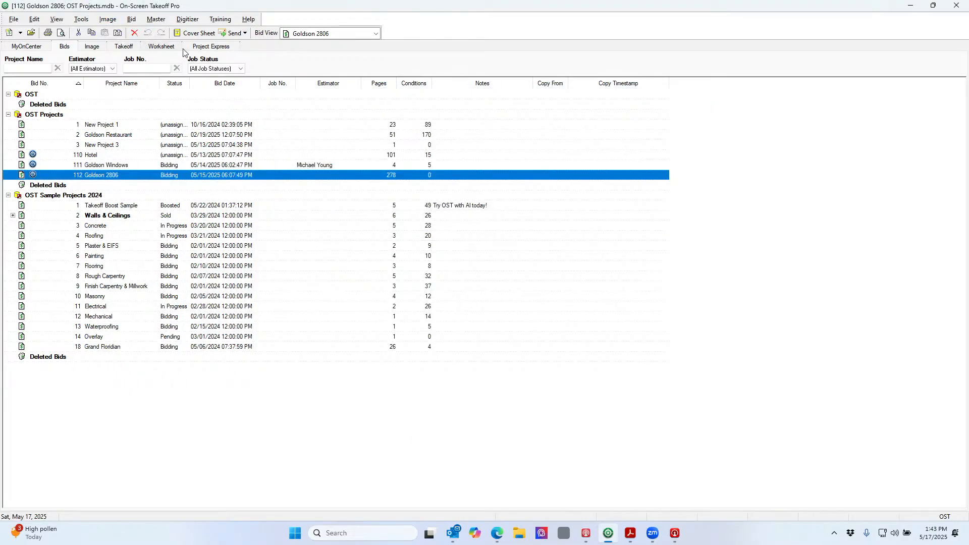
pyautogui.click(158, 50)
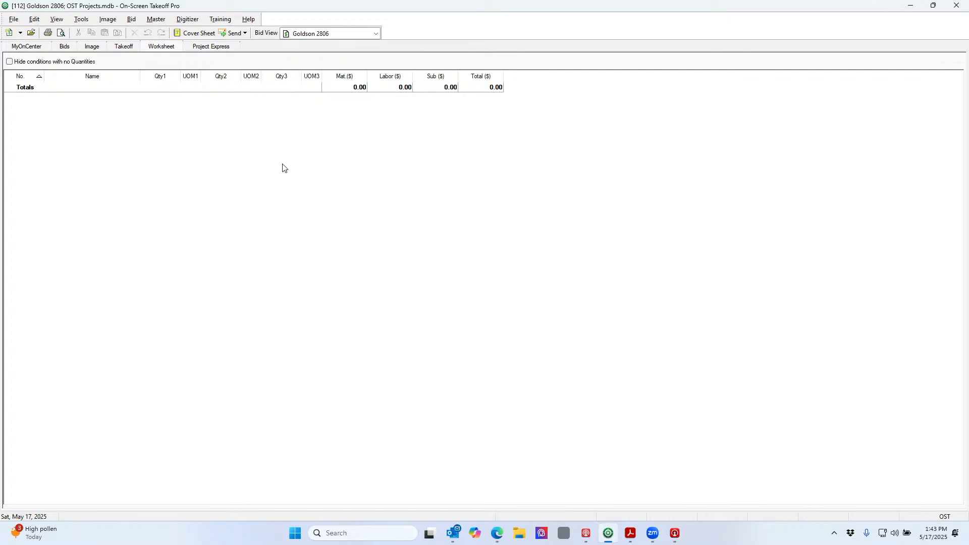
# Switch through Goldson 2806's Takeoff, Worksheet, Bids and Image views, then show the New options
pyautogui.click(127, 47)
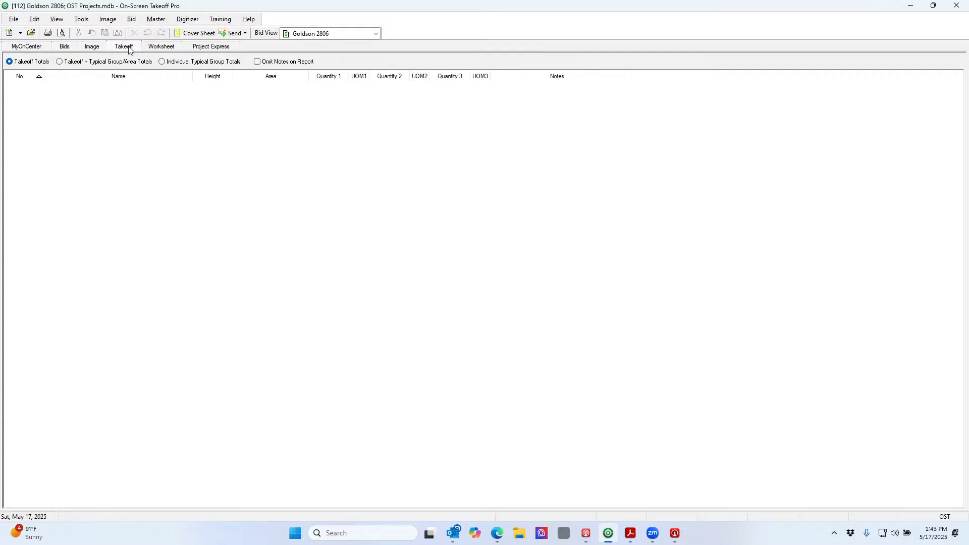
pyautogui.click(172, 46)
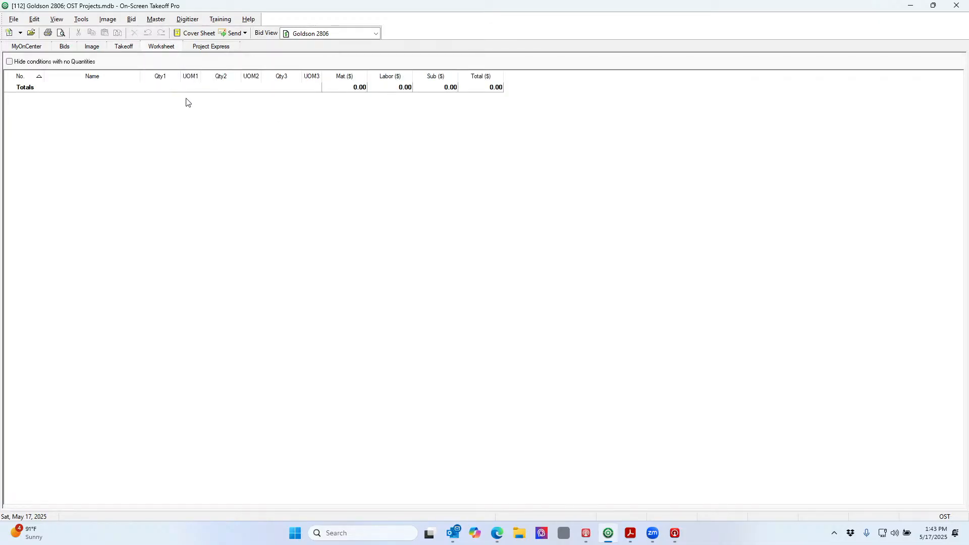
pyautogui.click(64, 48)
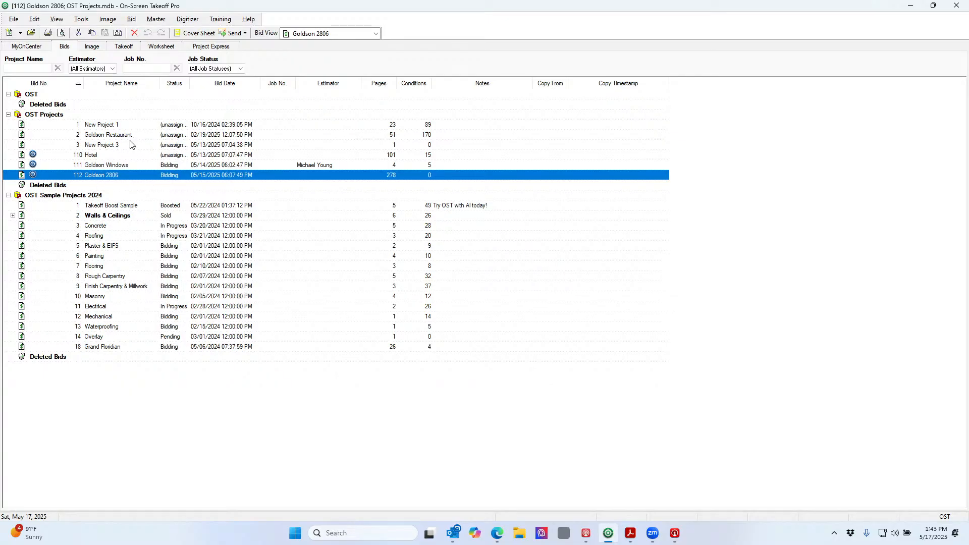
pyautogui.click(99, 48)
pyautogui.click(124, 46)
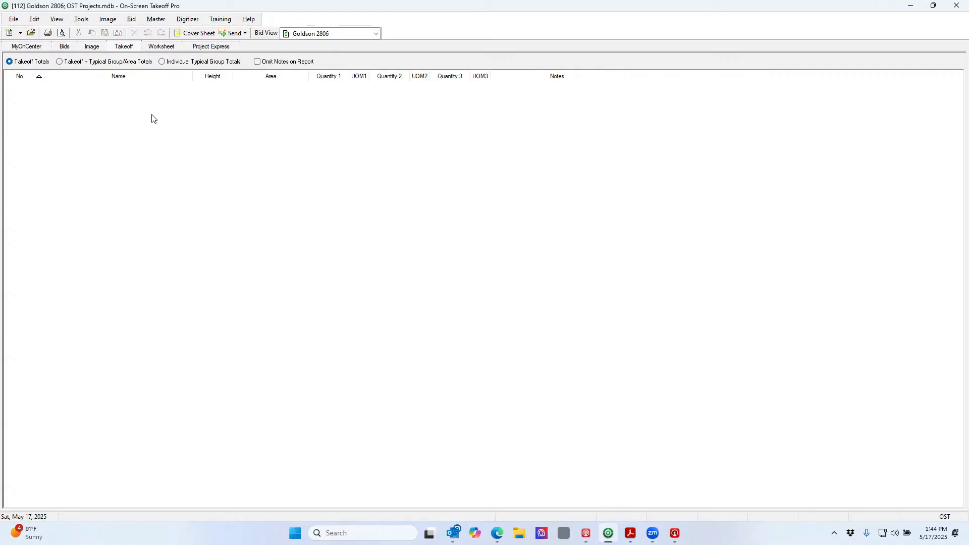
pyautogui.click(166, 46)
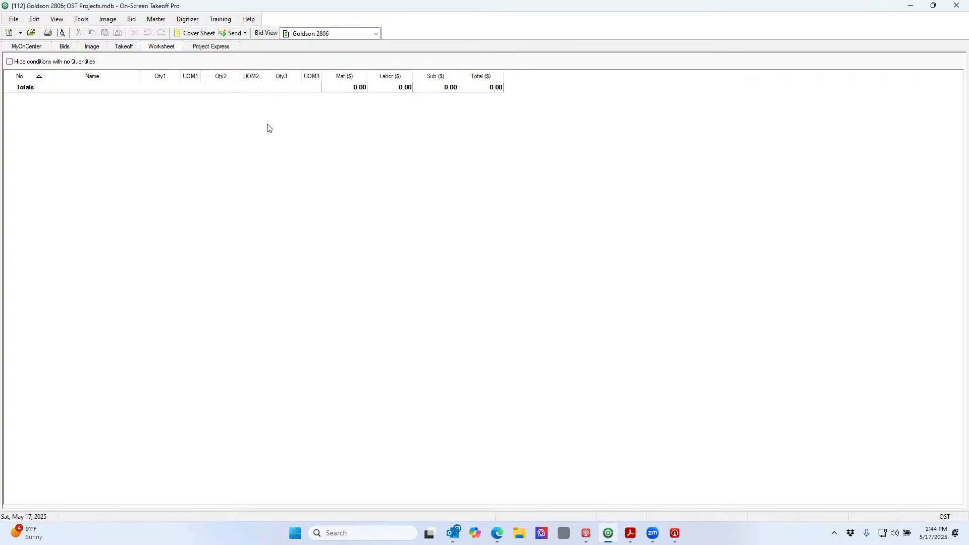
pyautogui.click(20, 33)
# Create a new cover sheet for bid 113, leaving Price Using on Worksheet Tab
pyautogui.click(22, 45)
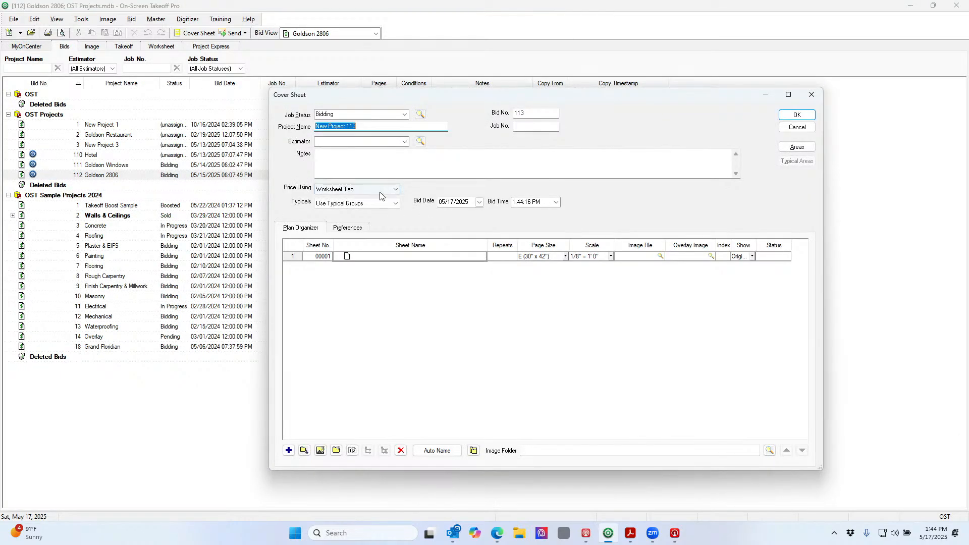
pyautogui.click(340, 191)
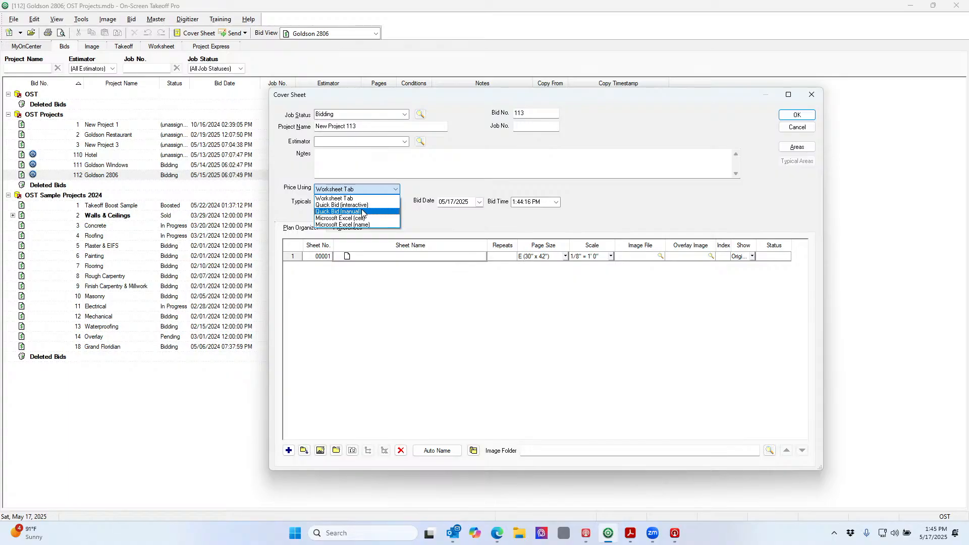
pyautogui.click(437, 217)
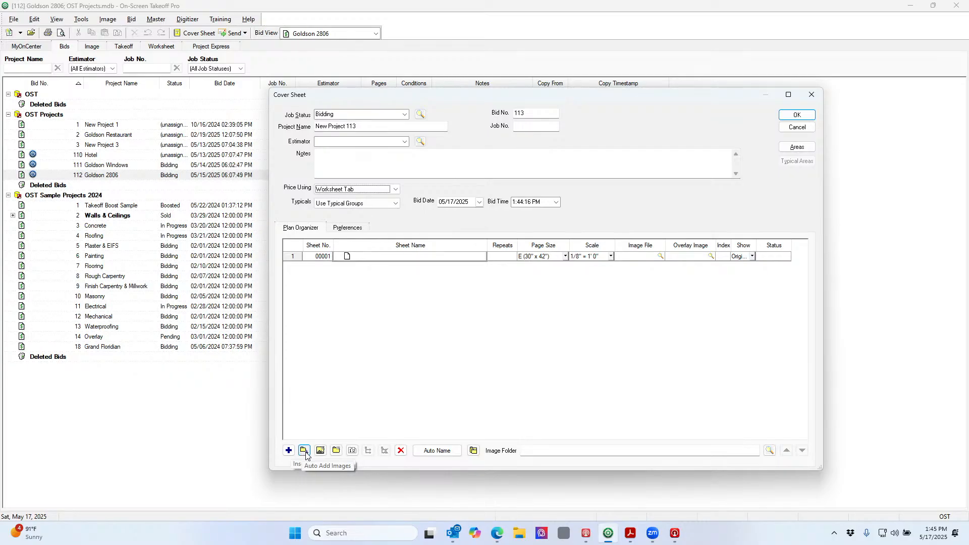
# Use Auto Add Images to bring up the Add Images browser on the Drawing examples folder
pyautogui.click(304, 452)
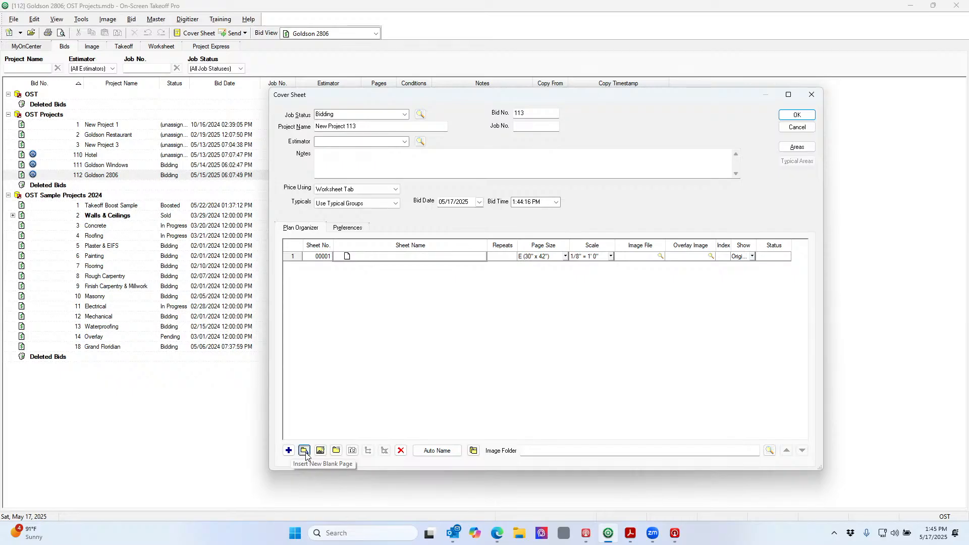
pyautogui.click(305, 453)
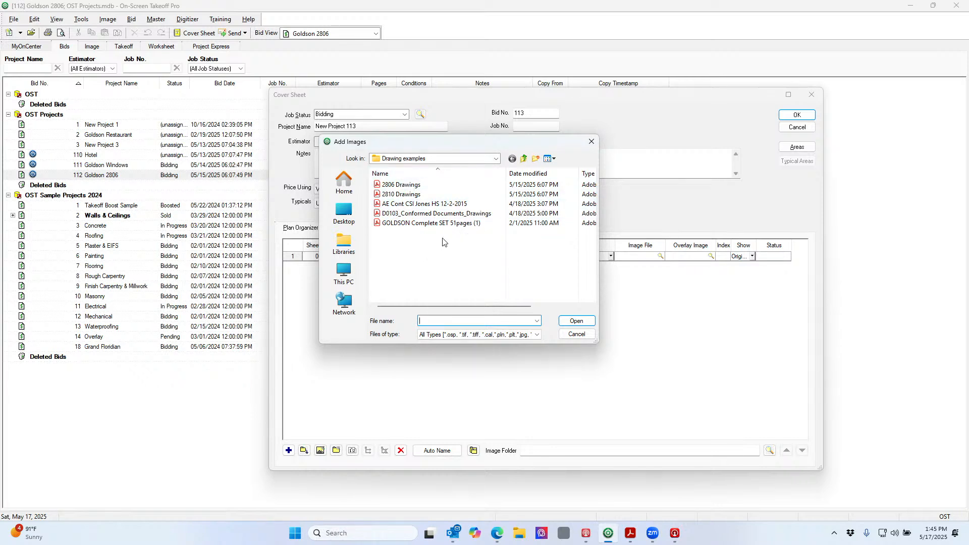
# Select 2806 Drawings in Add Images, then cancel without adding it
pyautogui.click(413, 186)
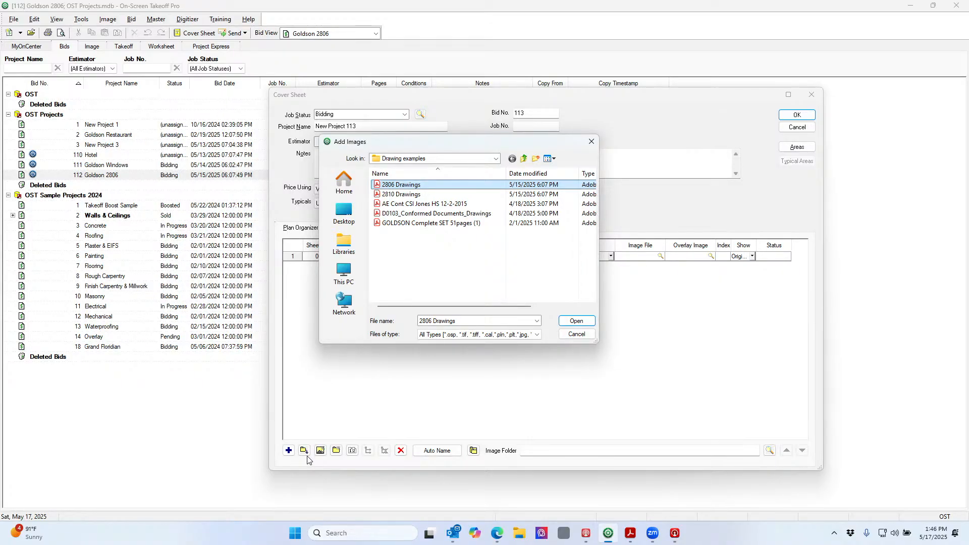
pyautogui.click(576, 334)
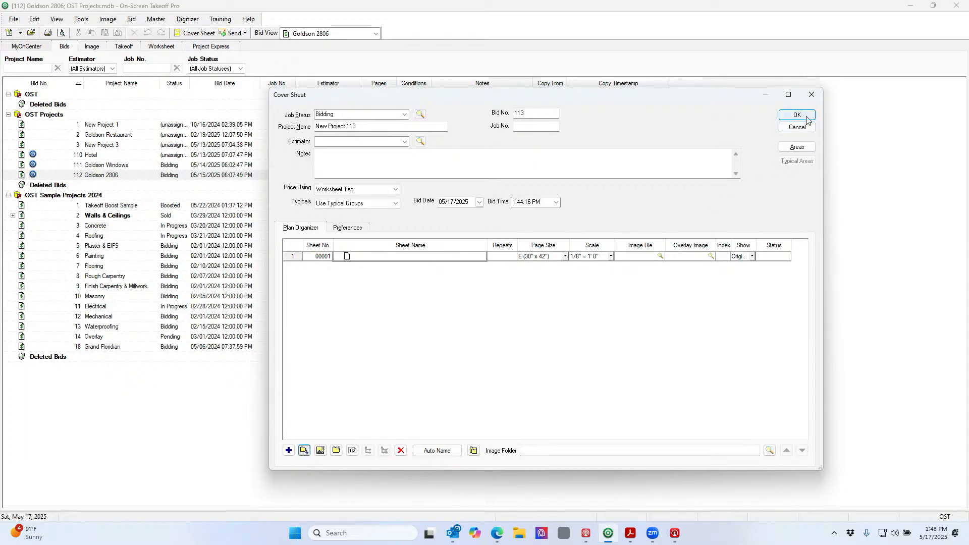
# Discard New Project 113 without saving and bring up bid 112 Goldson 2806's cover sheet
pyautogui.click(797, 129)
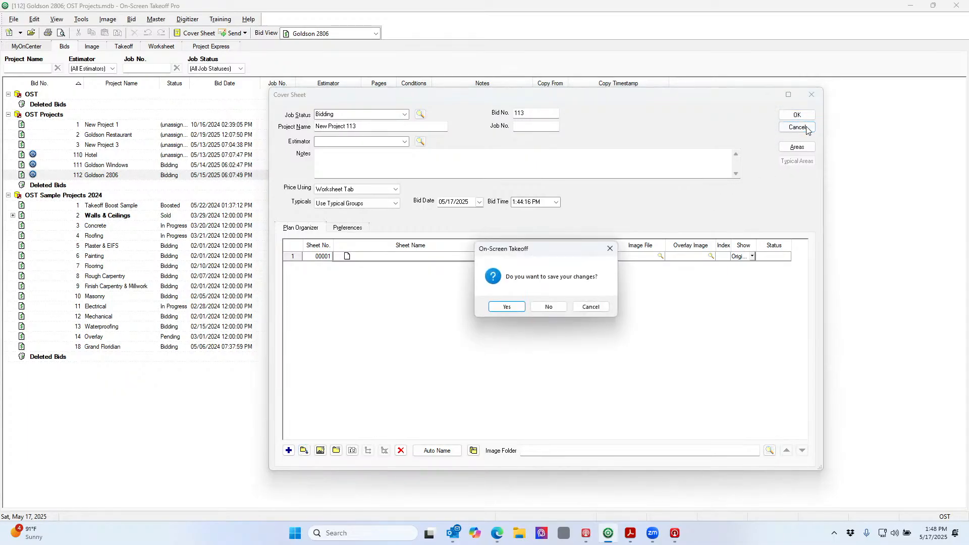
pyautogui.click(549, 307)
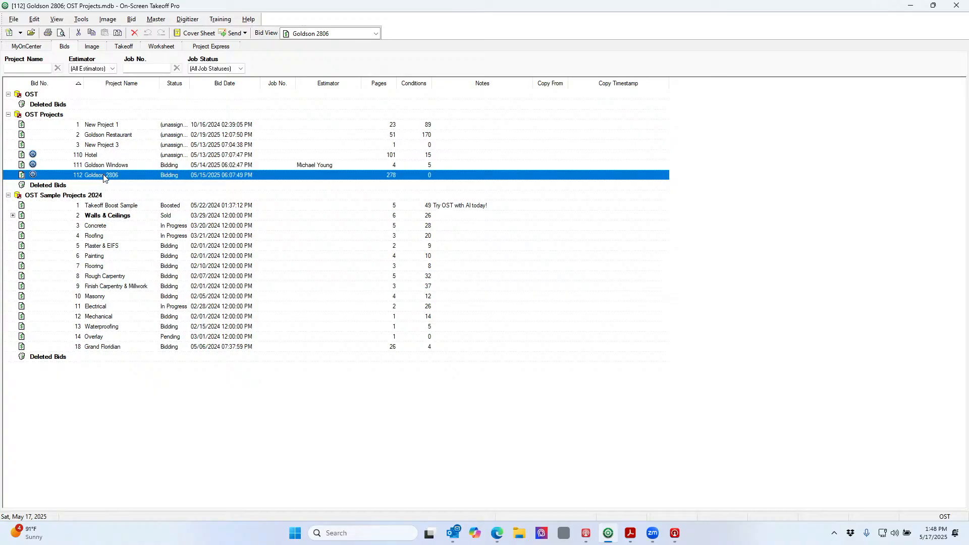
pyautogui.click(202, 34)
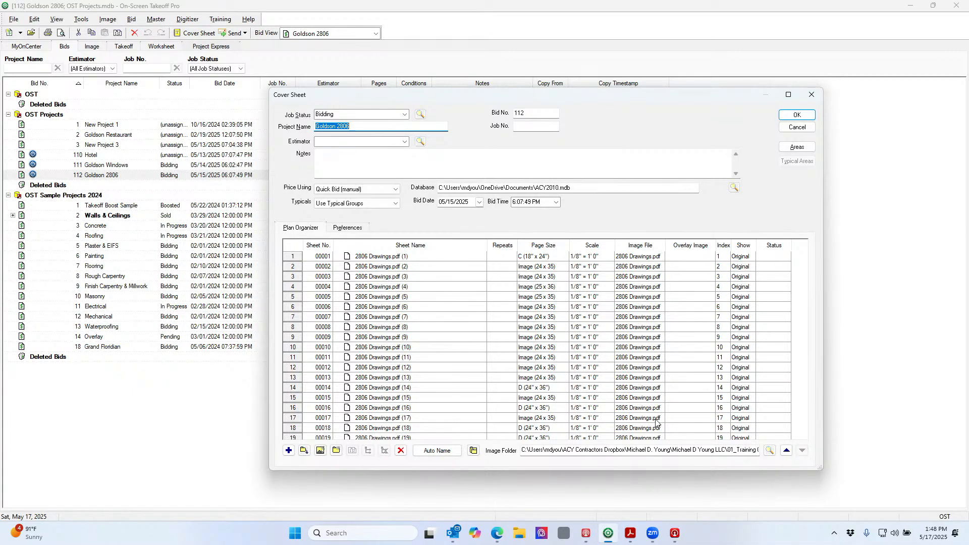
# Browse for an overlay image for sheet 1, then cancel without choosing a file
pyautogui.click(699, 261)
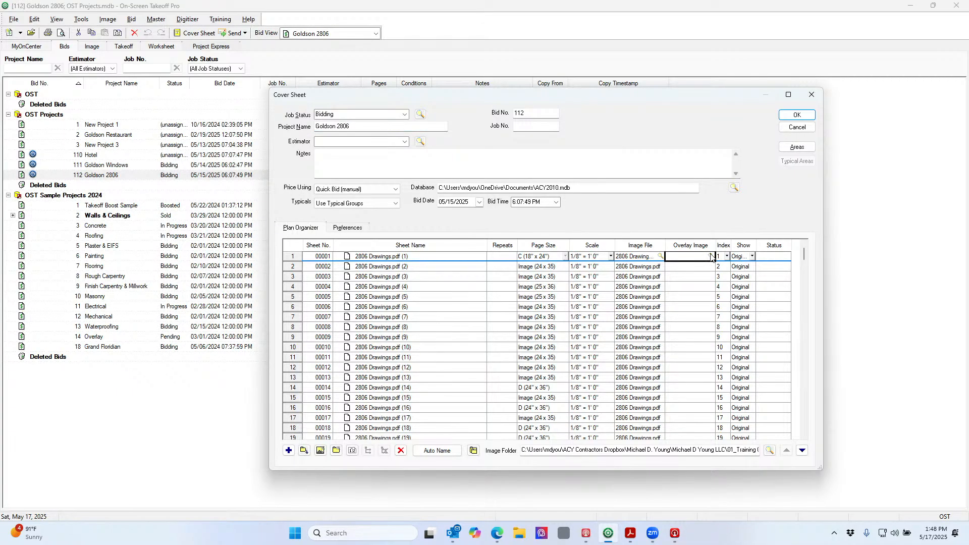
pyautogui.click(711, 257)
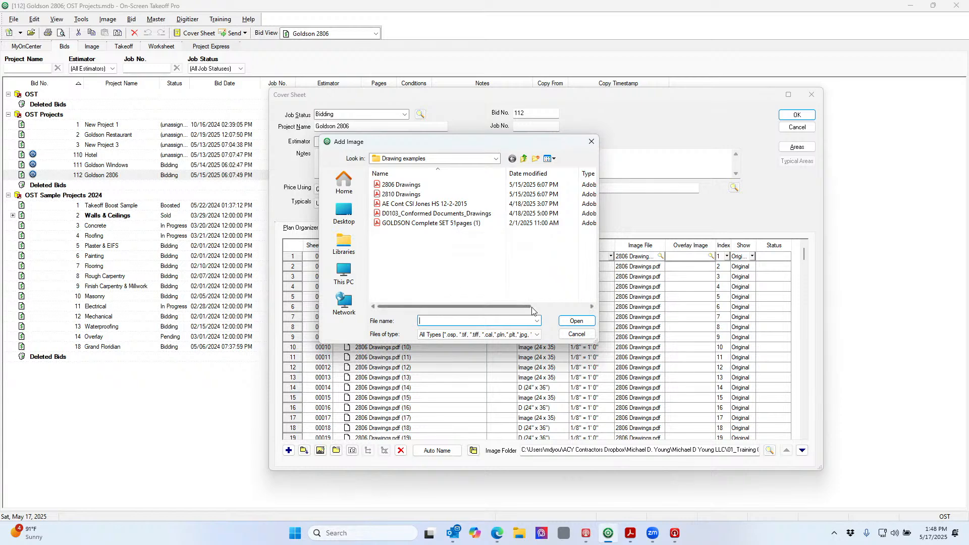
pyautogui.click(576, 334)
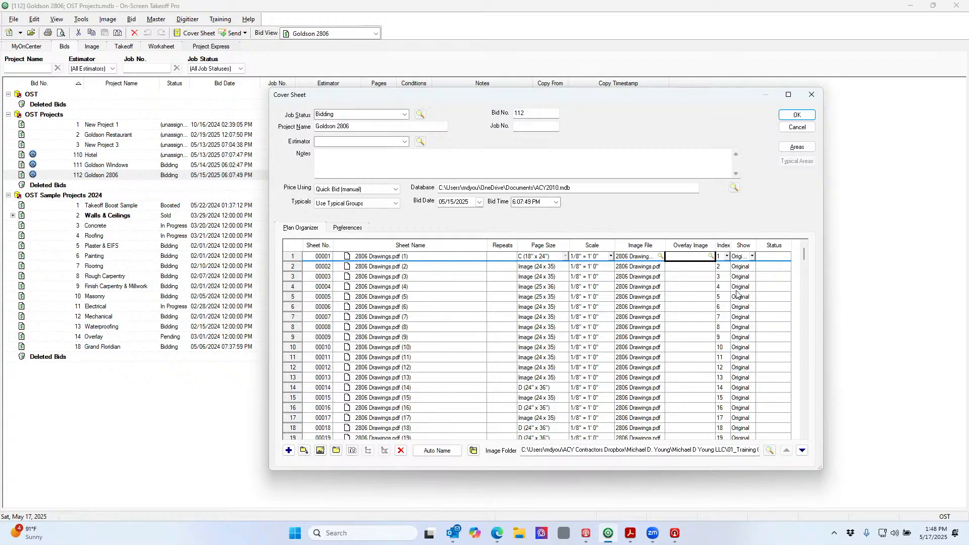
# Widen the Show column, check its display options keeping Original, and accept the cover sheet
pyautogui.moveTo(756, 245); pyautogui.dragTo(767, 245)
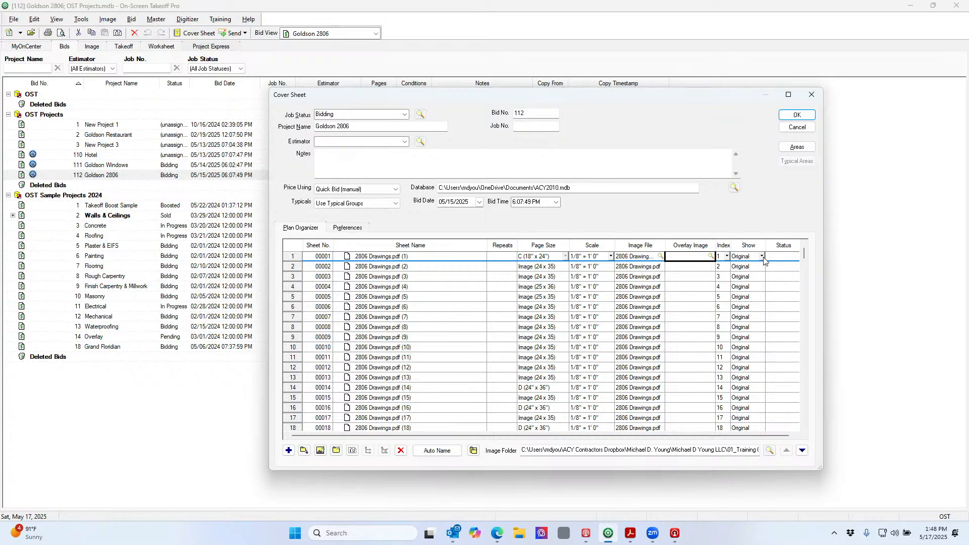
pyautogui.click(762, 256)
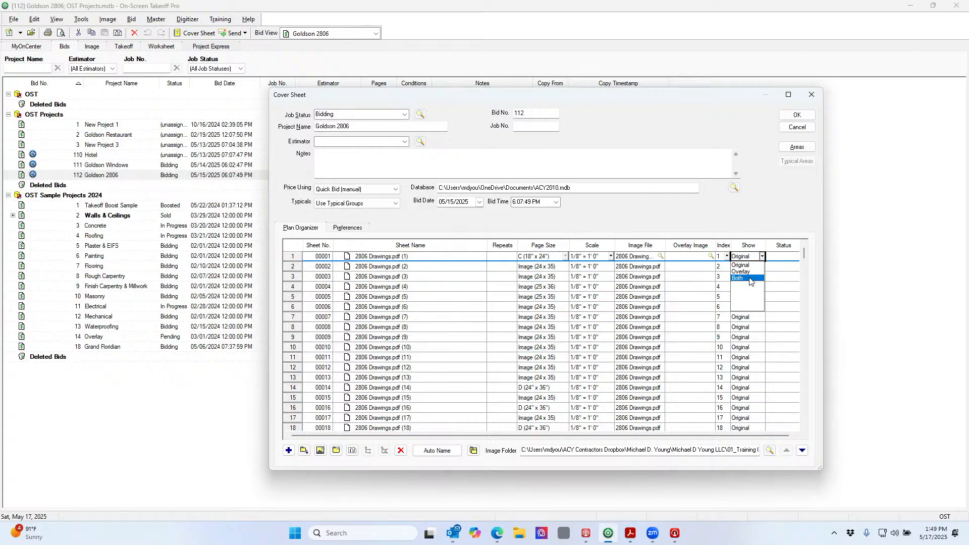
pyautogui.click(770, 213)
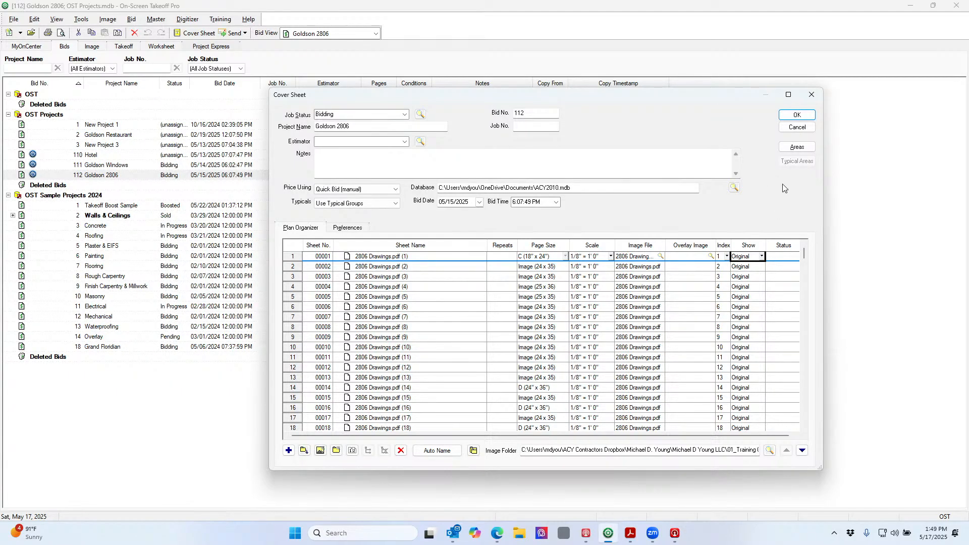
pyautogui.click(794, 116)
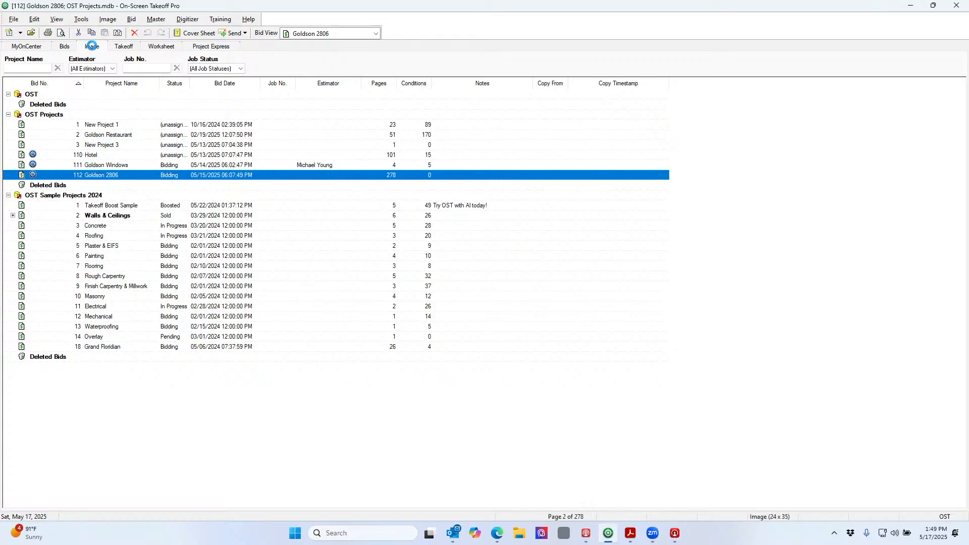
# Bring up bid 112's drawings in the Image tab, showing the site plan on page 2
pyautogui.click(92, 49)
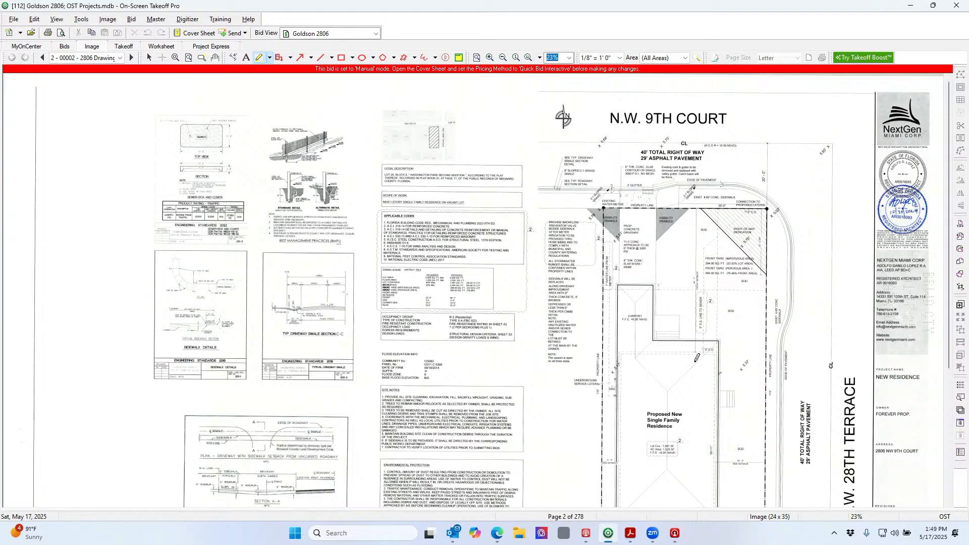
pyautogui.scroll(-1, 723, 359)
pyautogui.scroll(-2, 723, 359)
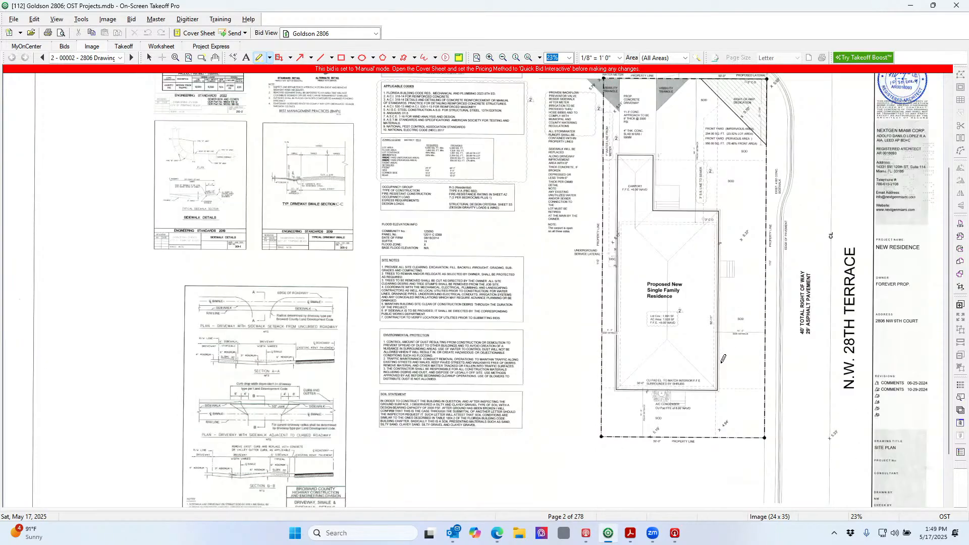
pyautogui.scroll(-2, 723, 360)
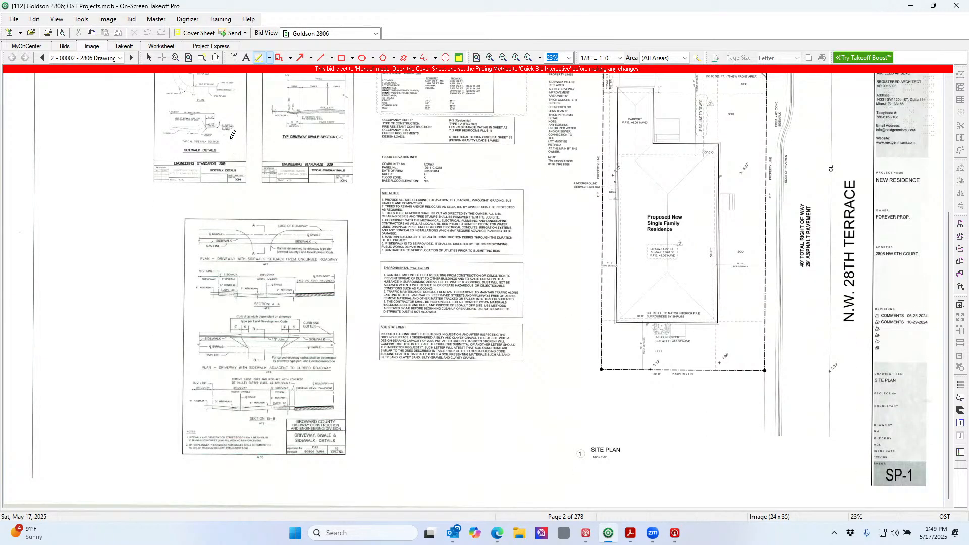
# Jump to page 30 of 278, the roof truss layout sheet
pyautogui.click(119, 58)
pyautogui.scroll(-6, 124, 101)
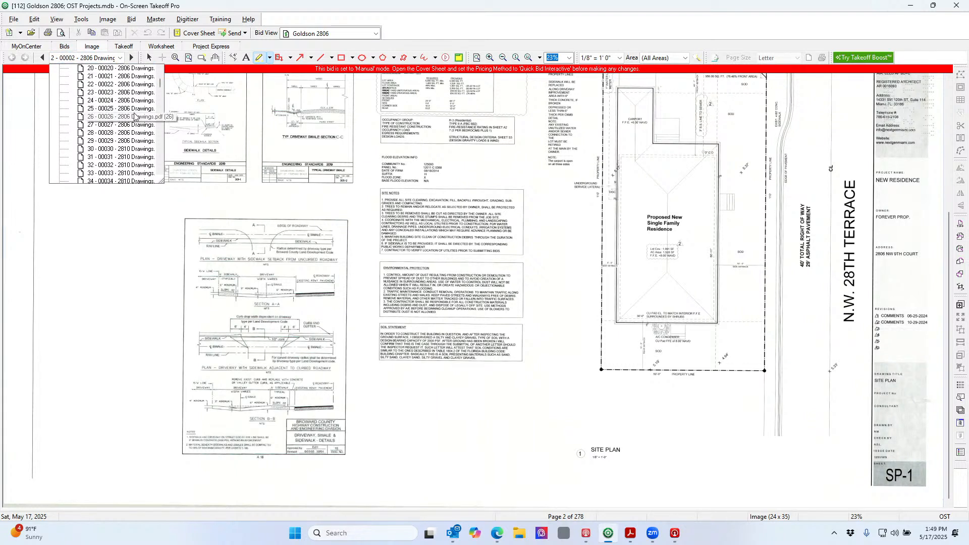
pyautogui.click(140, 149)
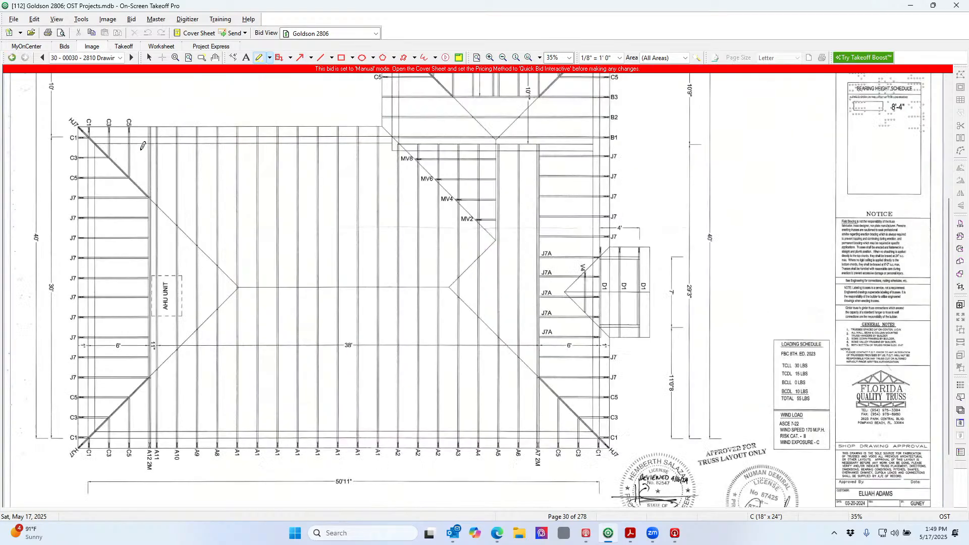
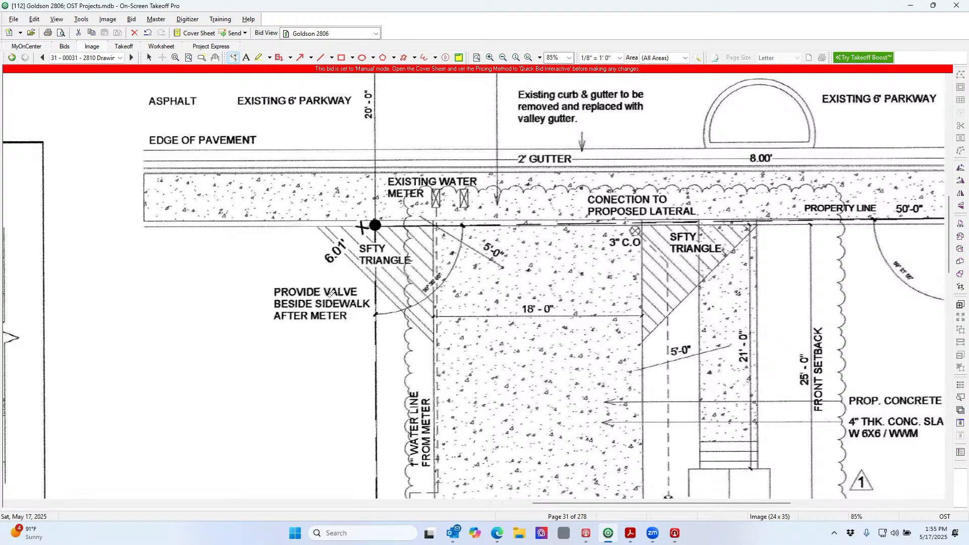
# Highlight the PROVIDE VALVE BESIDE SIDEWALK AFTER METER note in yellow with the highlighter
pyautogui.click(259, 57)
pyautogui.moveTo(284, 281)
pyautogui.mouseDown()
pyautogui.moveTo(331, 281)
pyautogui.moveTo(369, 333)
pyautogui.mouseUp()
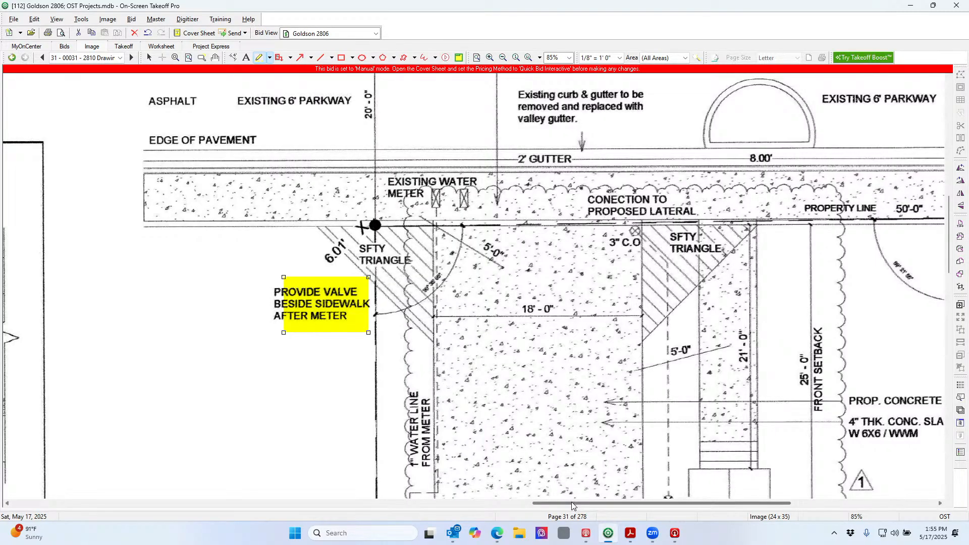
pyautogui.moveTo(571, 501); pyautogui.dragTo(654, 522)
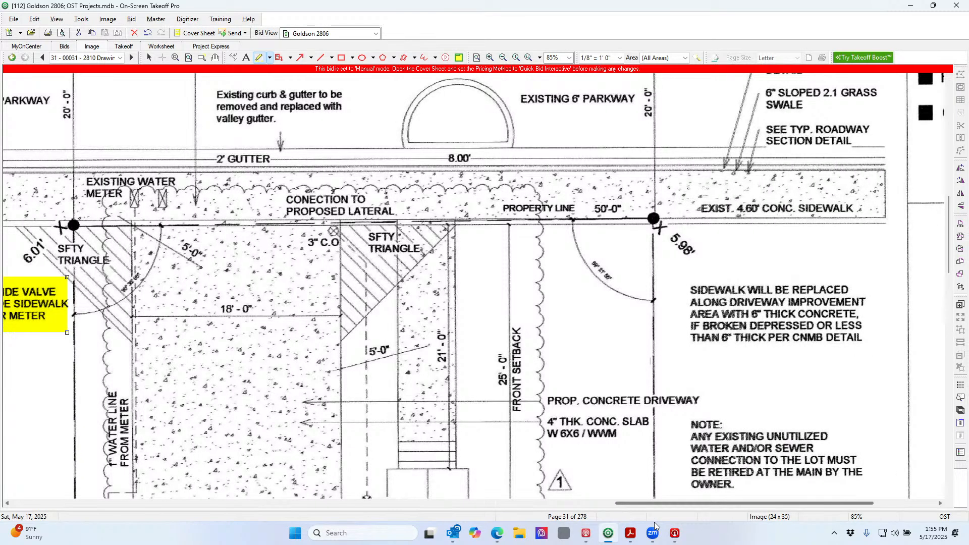
pyautogui.moveTo(654, 521); pyautogui.dragTo(570, 502)
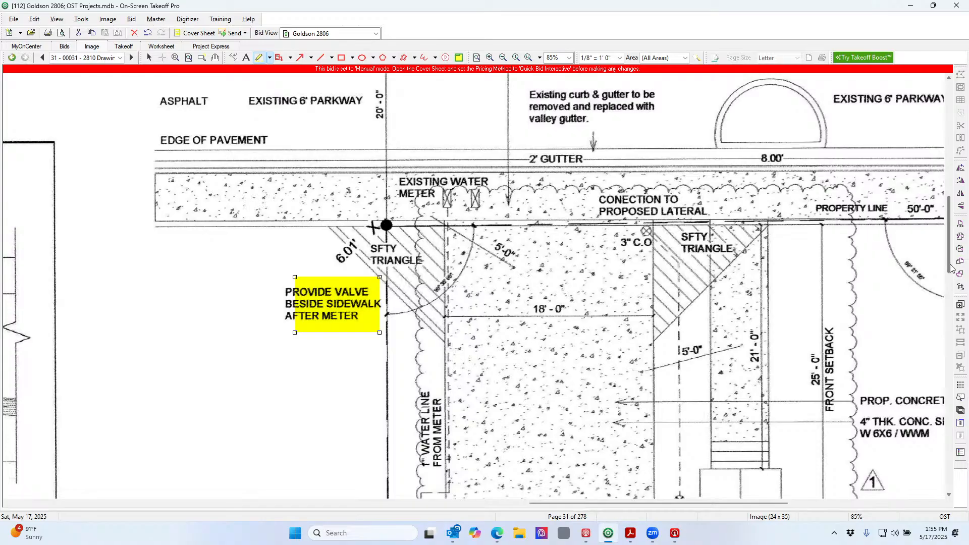
pyautogui.moveTo(951, 273); pyautogui.dragTo(952, 251)
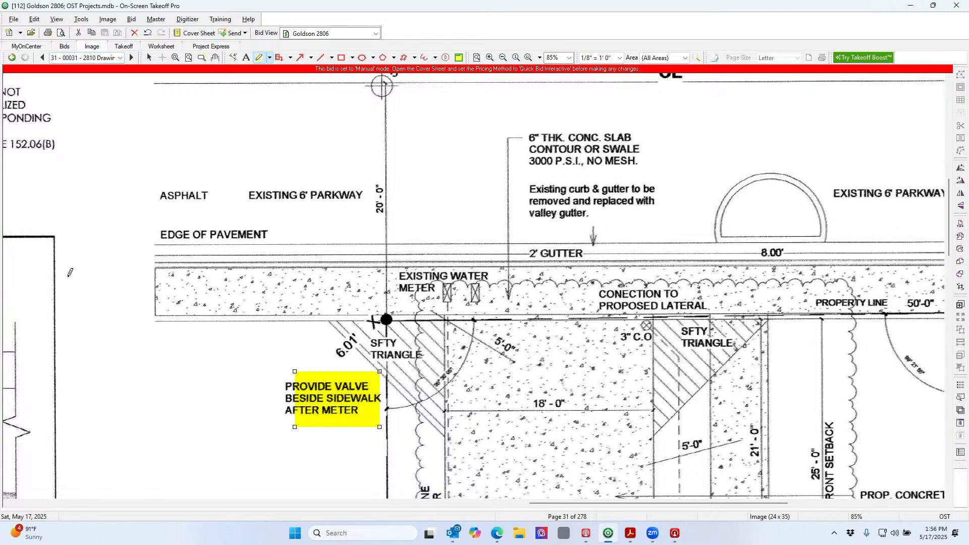
# Dock the Conditions Window on the left beside page 31's drawing
pyautogui.click(117, 24)
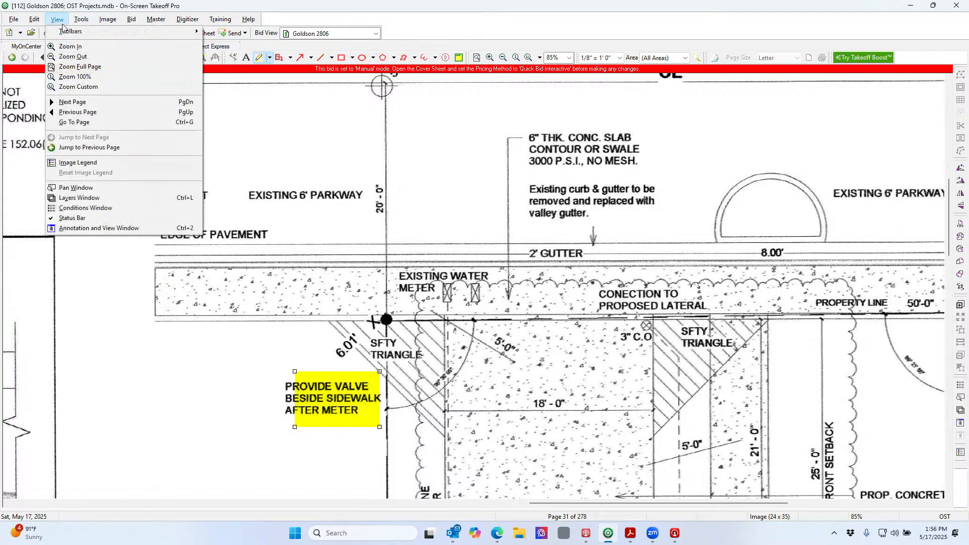
pyautogui.moveTo(71, 36)
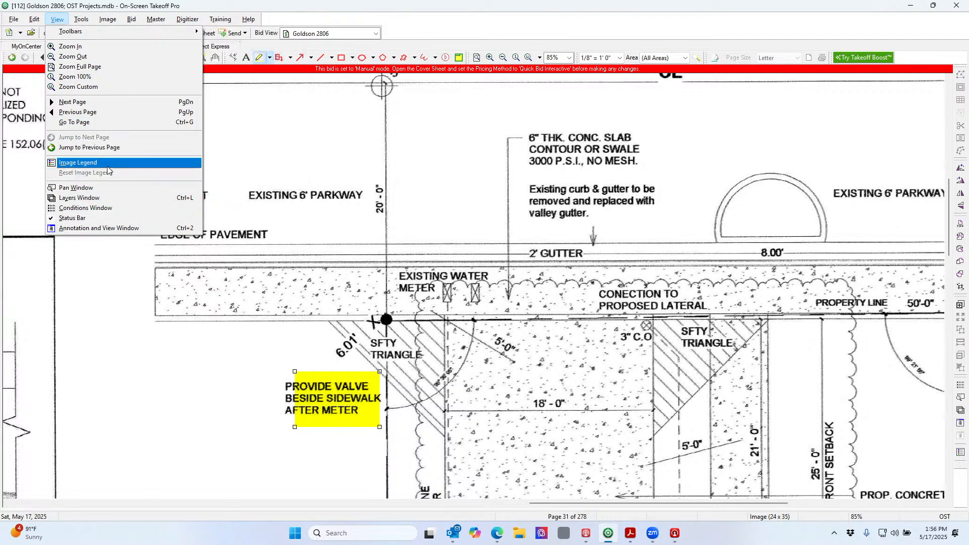
pyautogui.click(108, 162)
pyautogui.click(81, 19)
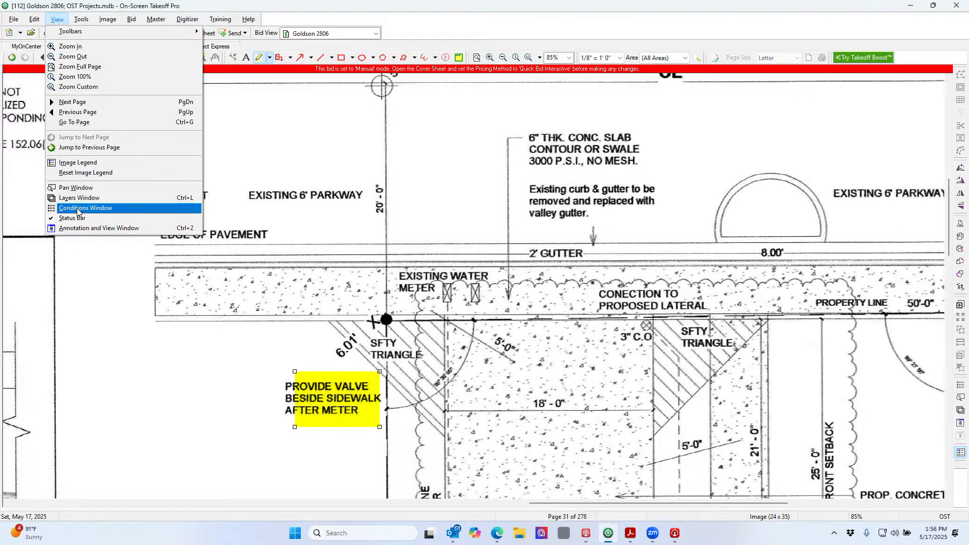
pyautogui.click(107, 212)
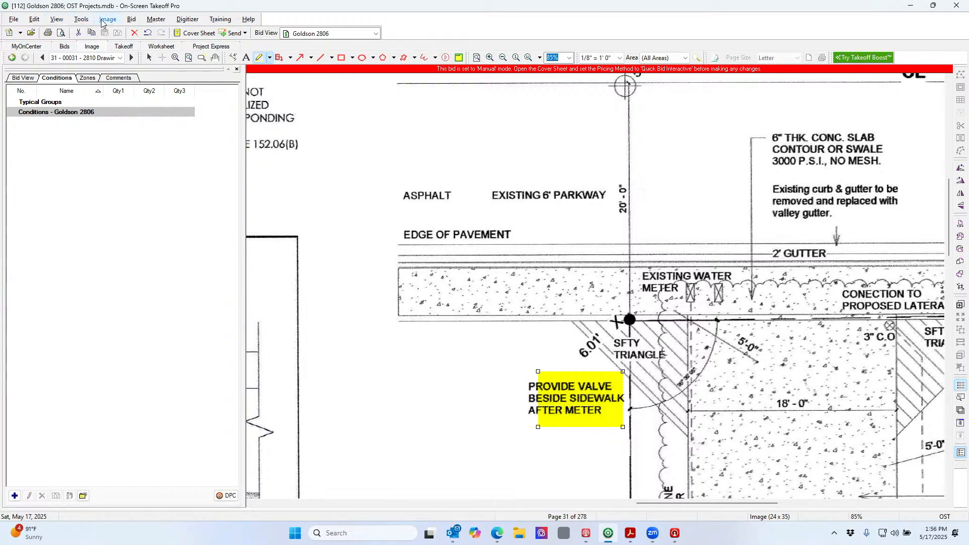
pyautogui.click(56, 19)
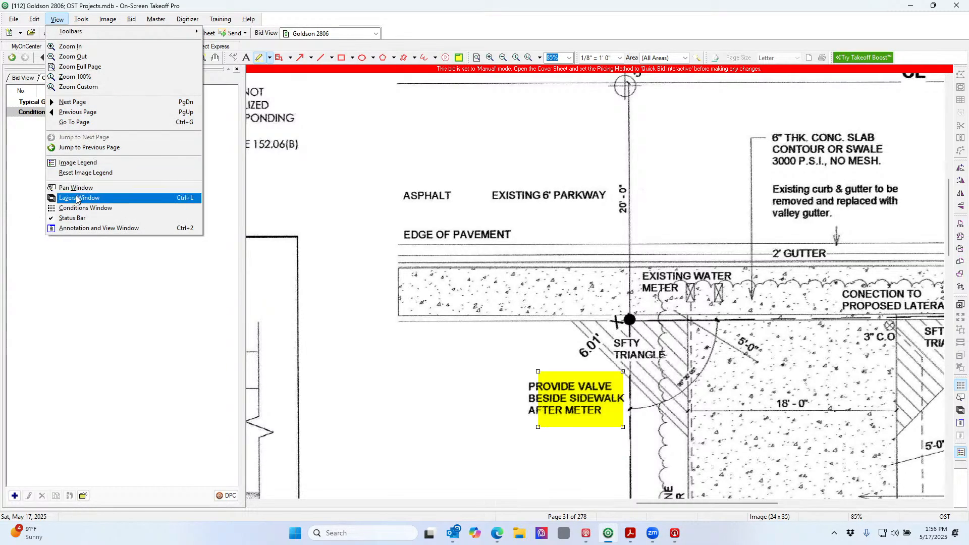
pyautogui.click(95, 213)
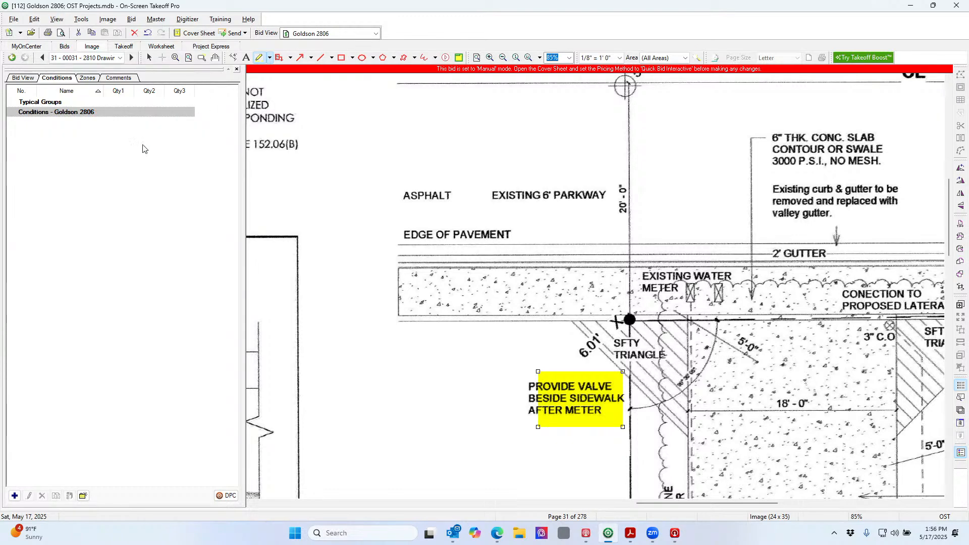
# Start a new Area-style condition with a 6-inch thickness
pyautogui.click(15, 495)
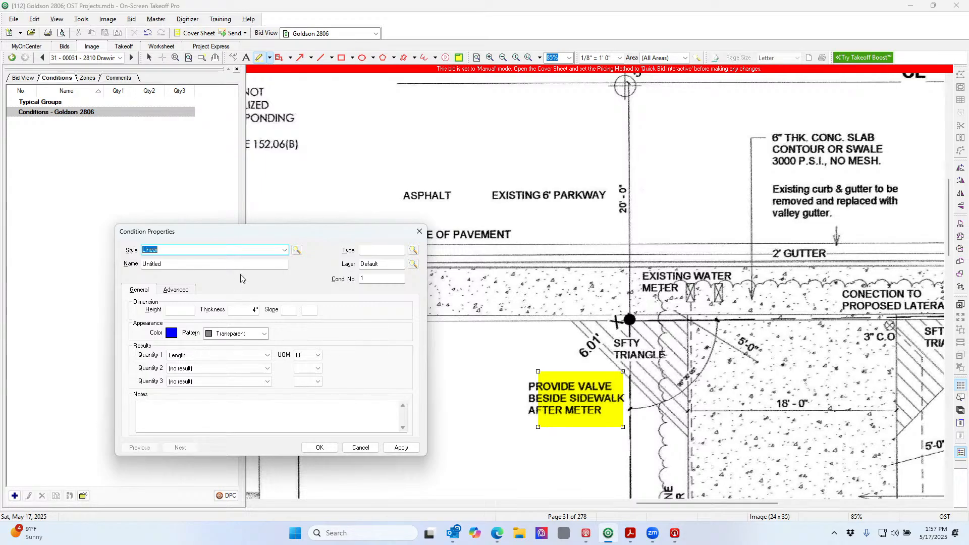
pyautogui.click(284, 250)
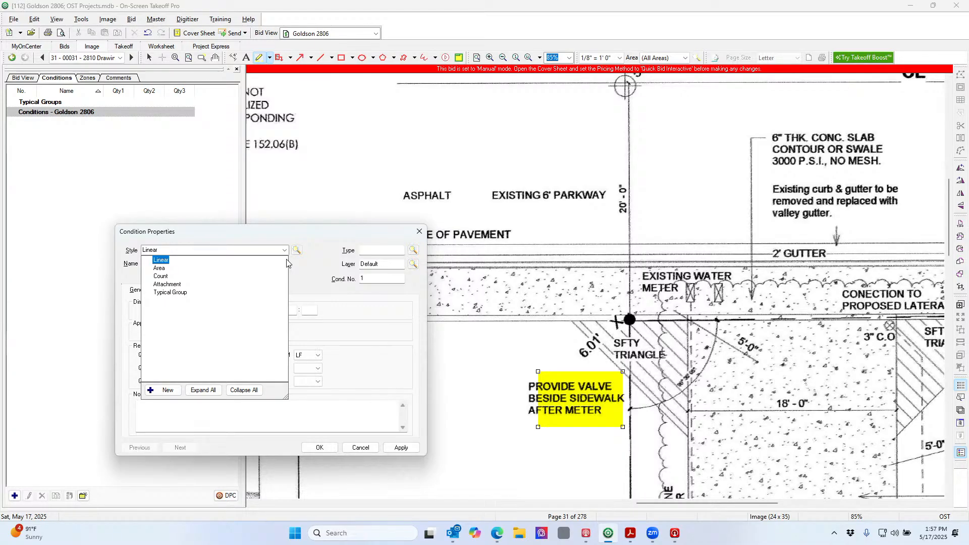
pyautogui.click(160, 269)
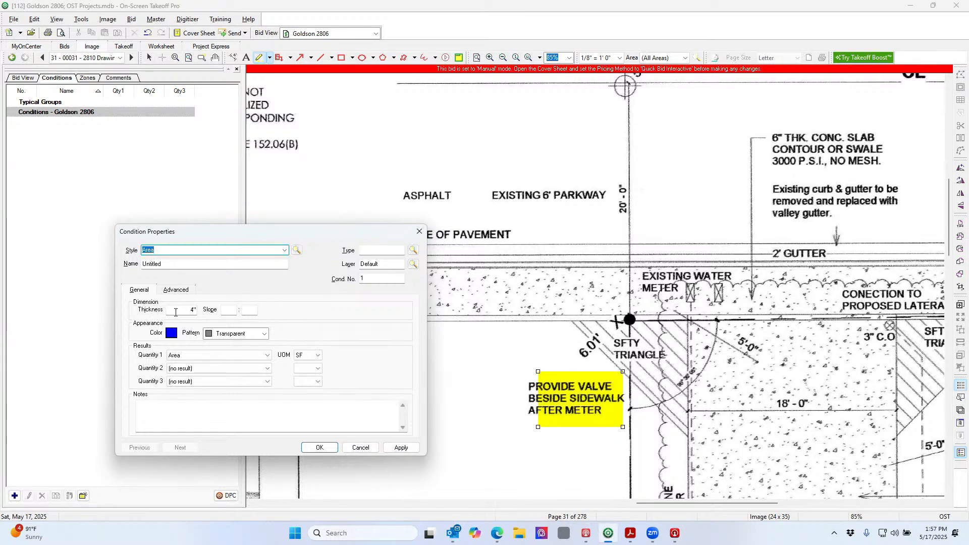
pyautogui.doubleClick(190, 310)
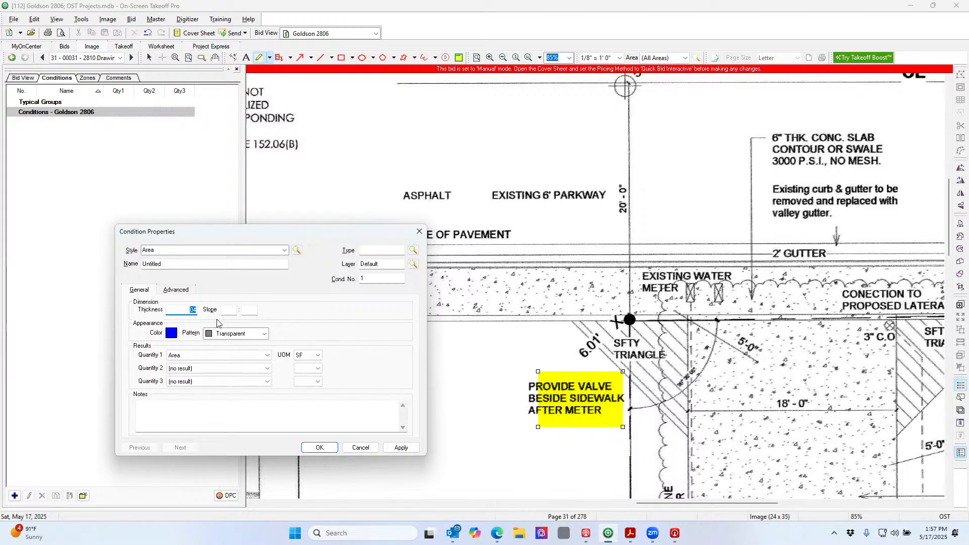
pyautogui.write('6')
pyautogui.click(226, 310)
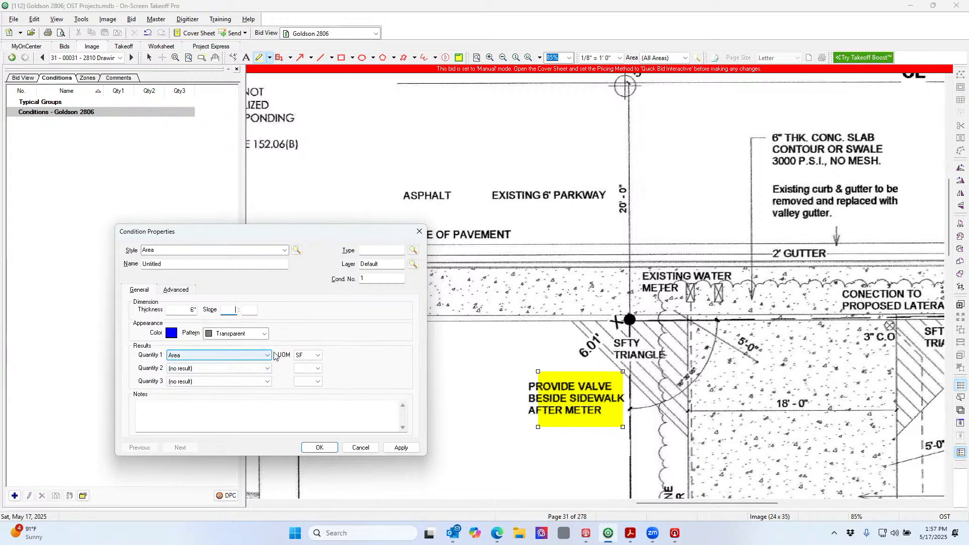
# Make the second quantity Volume in CY and the third quantity Perimeter
pyautogui.click(266, 369)
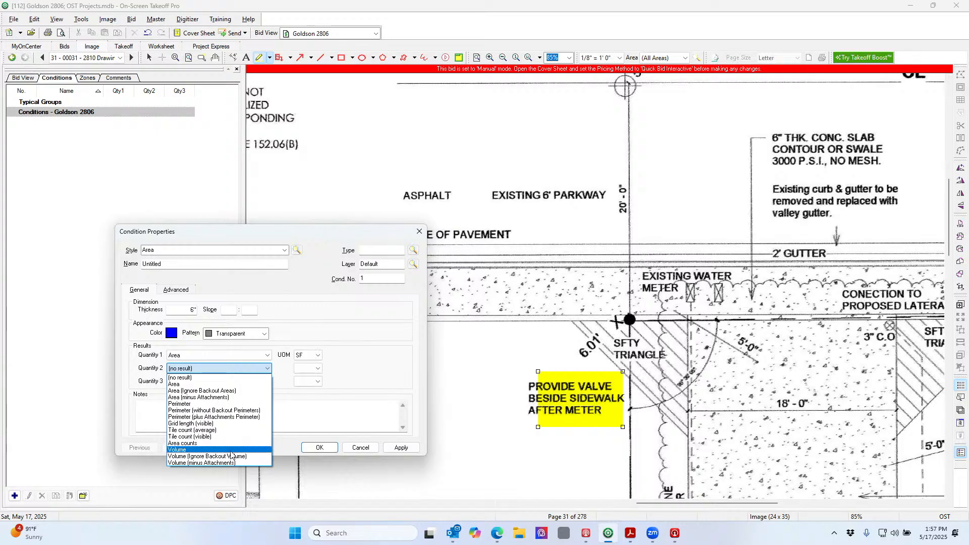
pyautogui.click(230, 450)
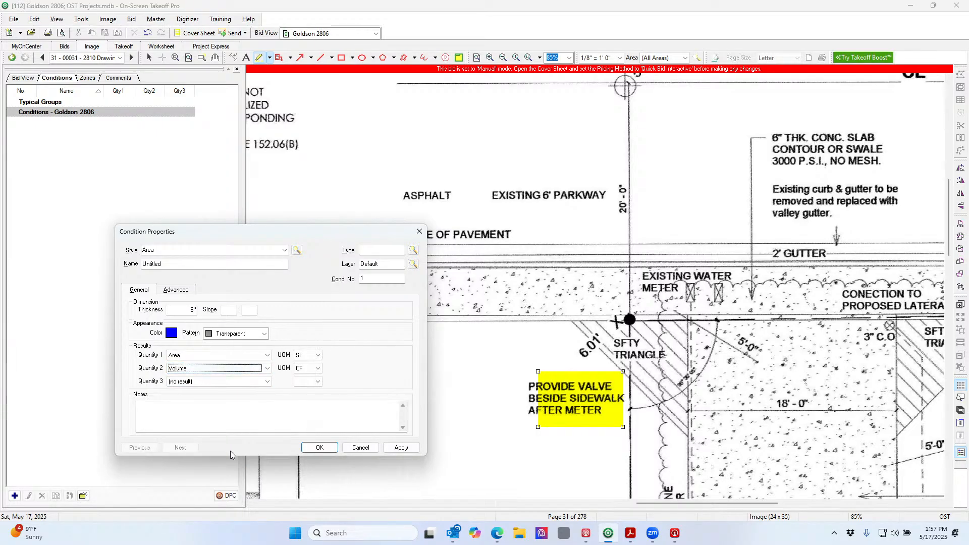
pyautogui.click(318, 368)
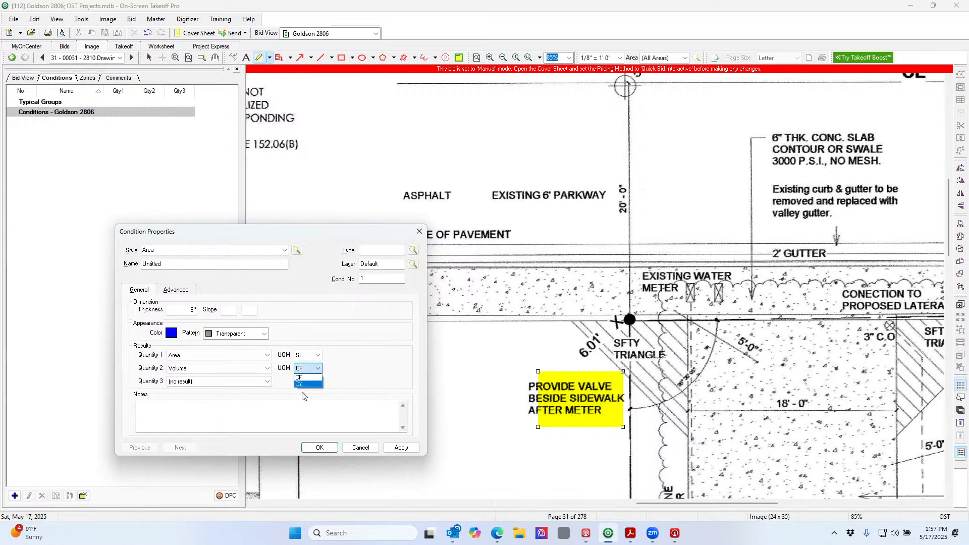
pyautogui.click(313, 384)
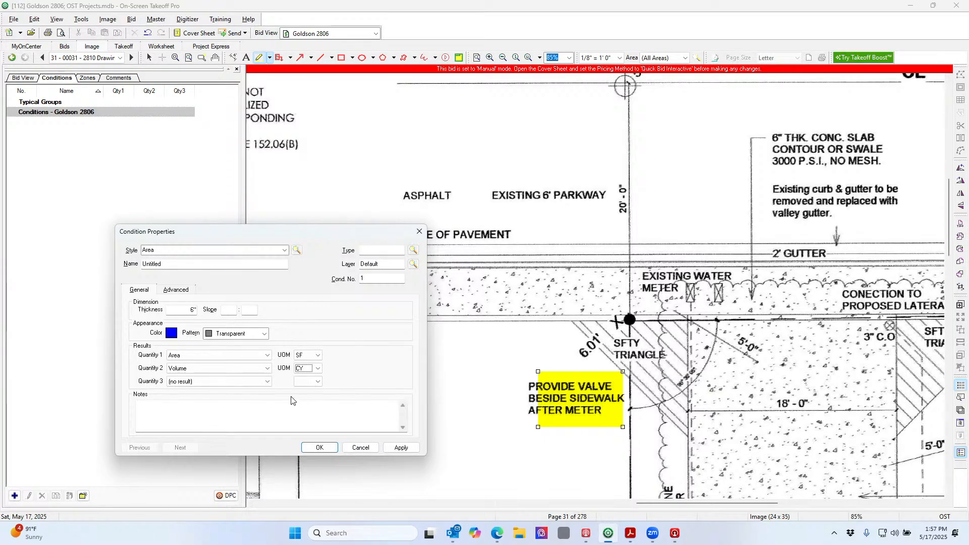
pyautogui.click(267, 386)
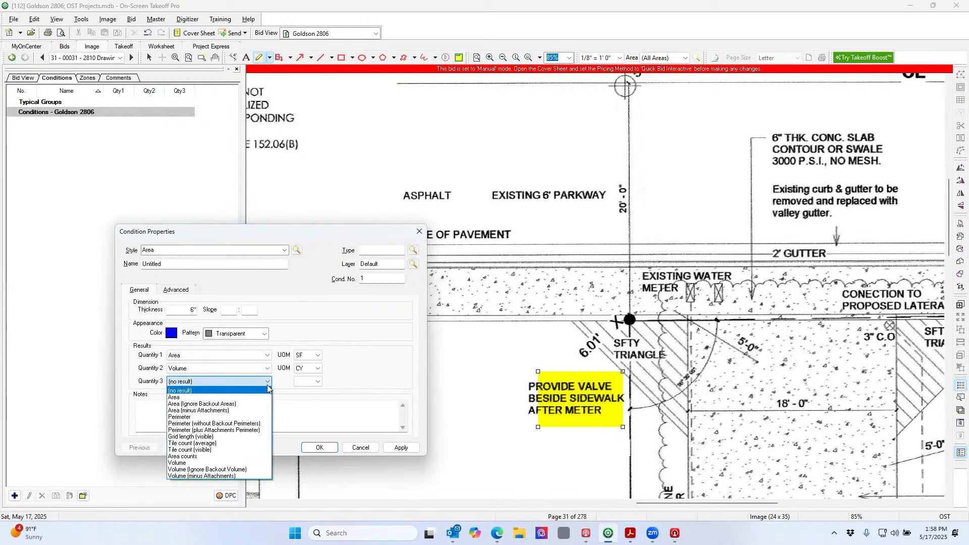
pyautogui.click(248, 418)
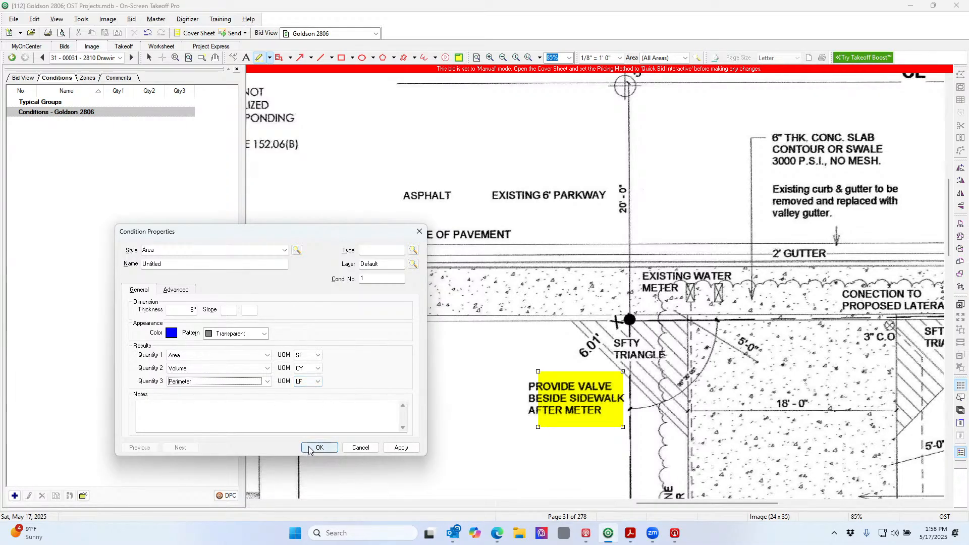
# Name the condition 6" Conc Slab (Driveway), add note '3000 psi concrete - no mesh', and save
pyautogui.doubleClick(146, 263)
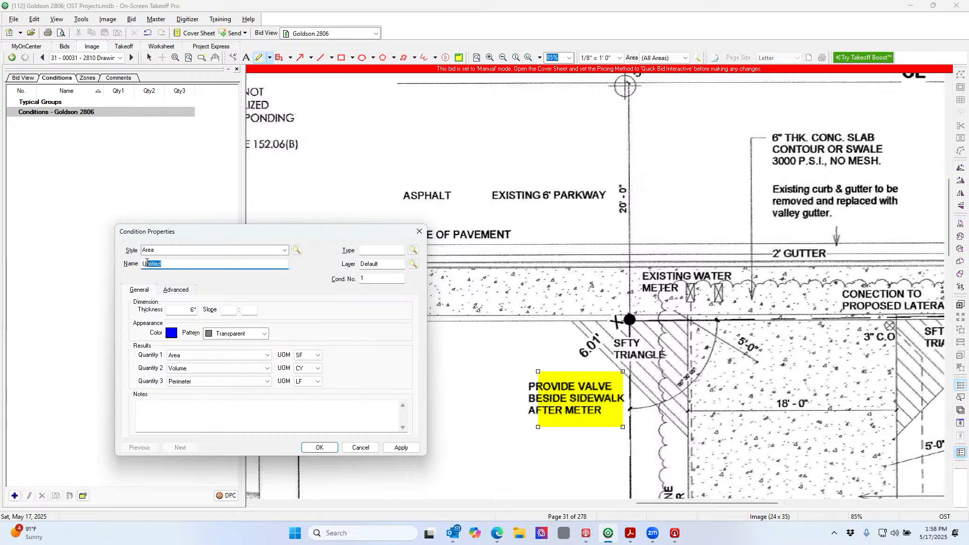
pyautogui.moveTo(147, 263); pyautogui.dragTo(143, 262)
pyautogui.write('6" Conc Slab (Driveway')
pyautogui.click(250, 402)
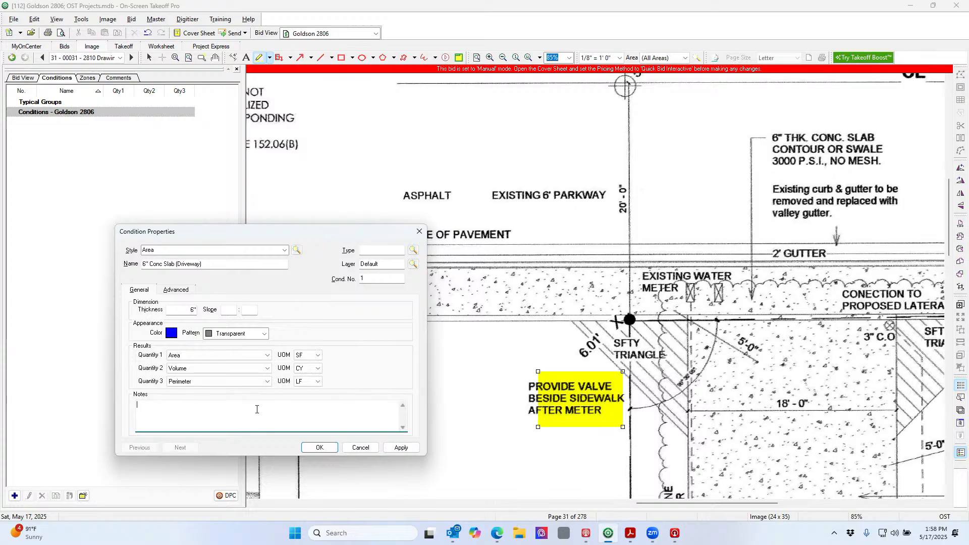
pyautogui.write('3000 psi concrete - ')
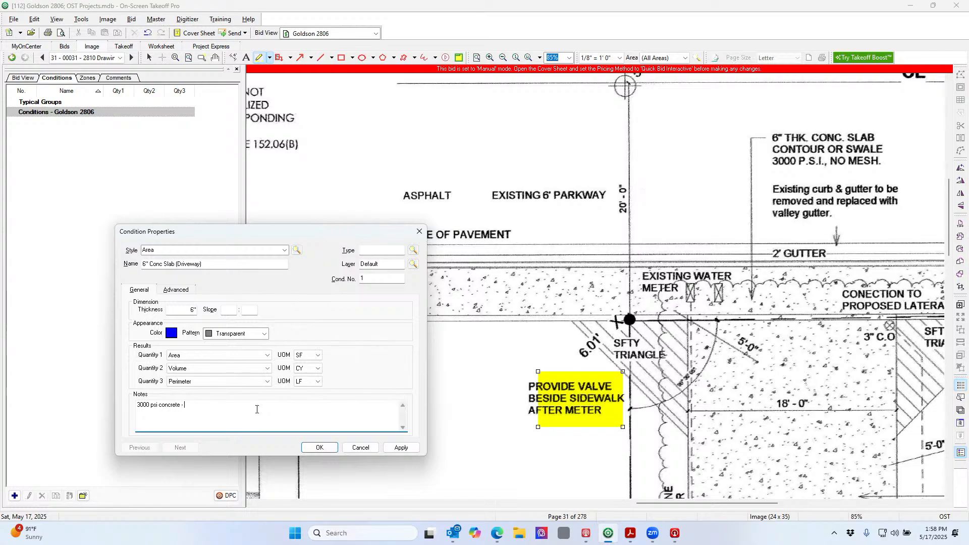
pyautogui.write('no mesh')
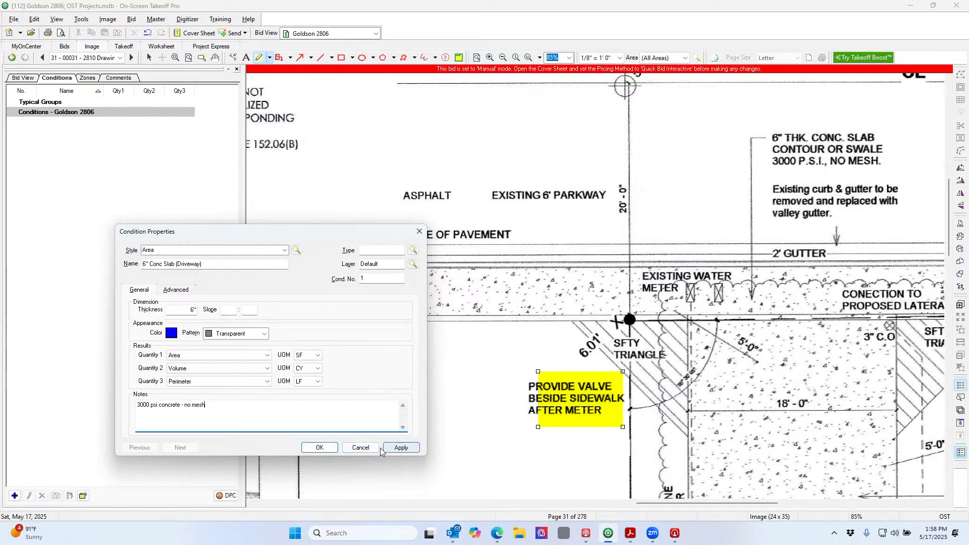
pyautogui.click(320, 448)
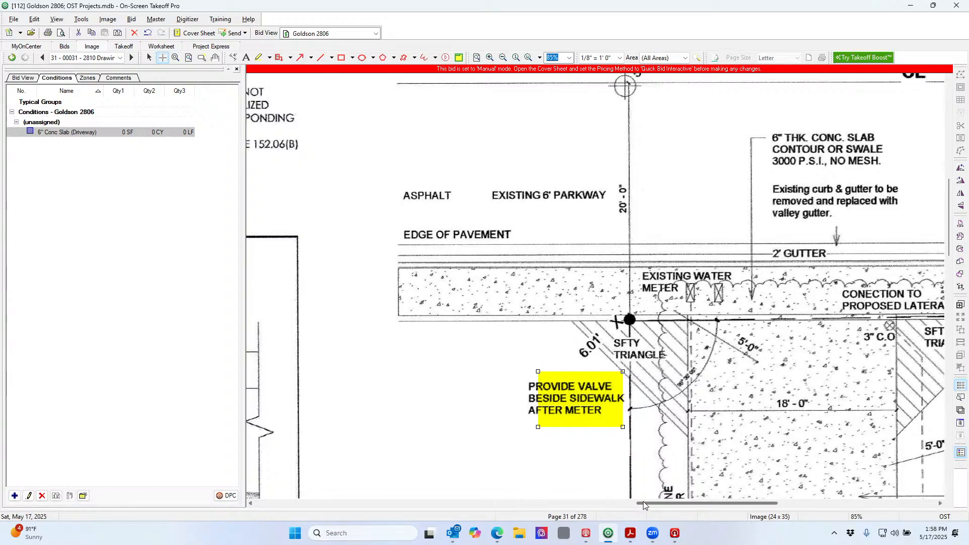
pyautogui.moveTo(643, 502); pyautogui.dragTo(752, 499)
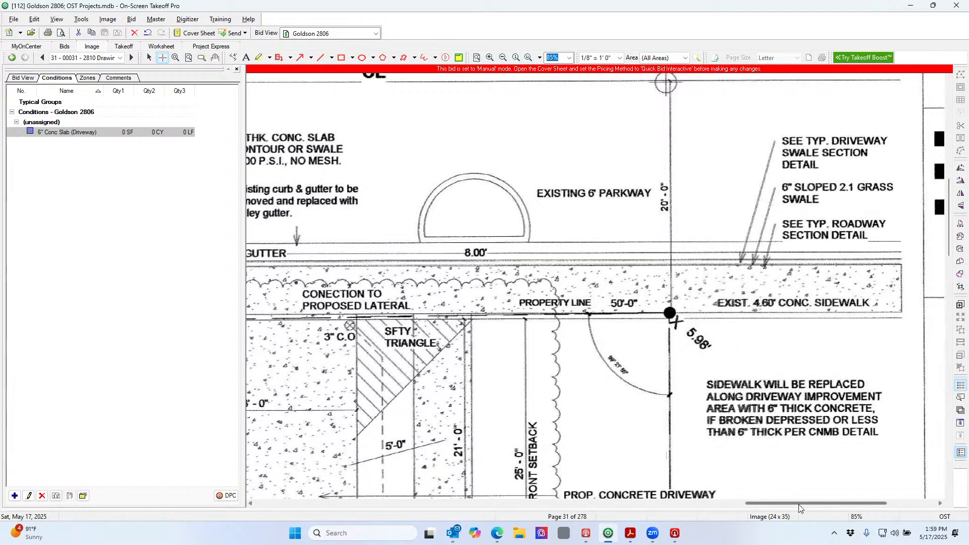
pyautogui.moveTo(799, 503); pyautogui.dragTo(871, 512)
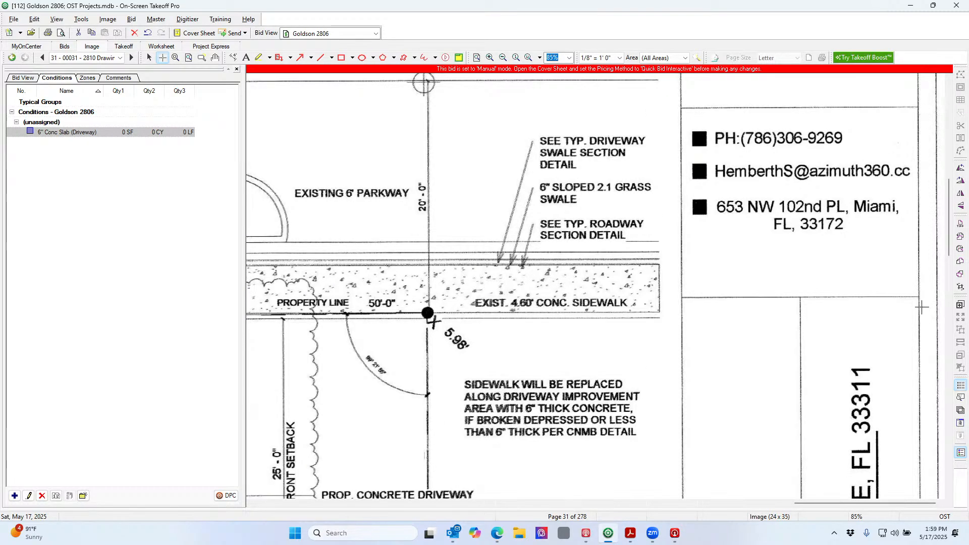
pyautogui.moveTo(954, 259)
pyautogui.mouseDown()
pyautogui.moveTo(951, 364)
pyautogui.moveTo(951, 317)
pyautogui.moveTo(951, 350)
pyautogui.mouseUp()
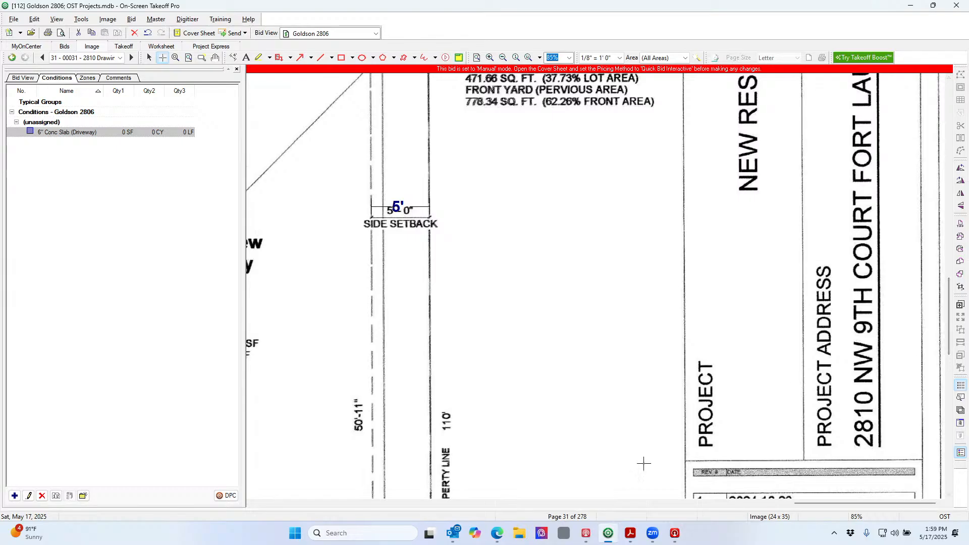
pyautogui.moveTo(497, 537)
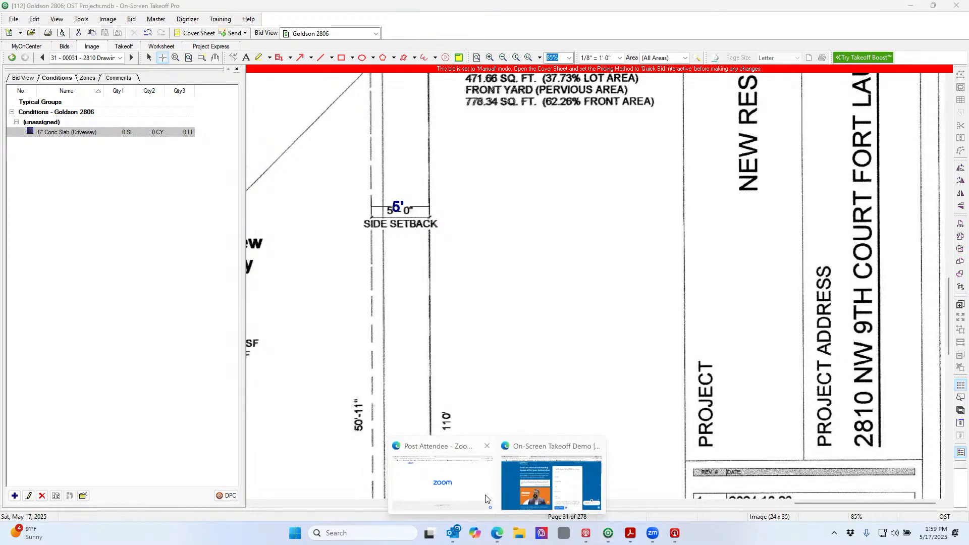
# Load google.com in Edge and open Google Maps from the apps grid
pyautogui.click(513, 455)
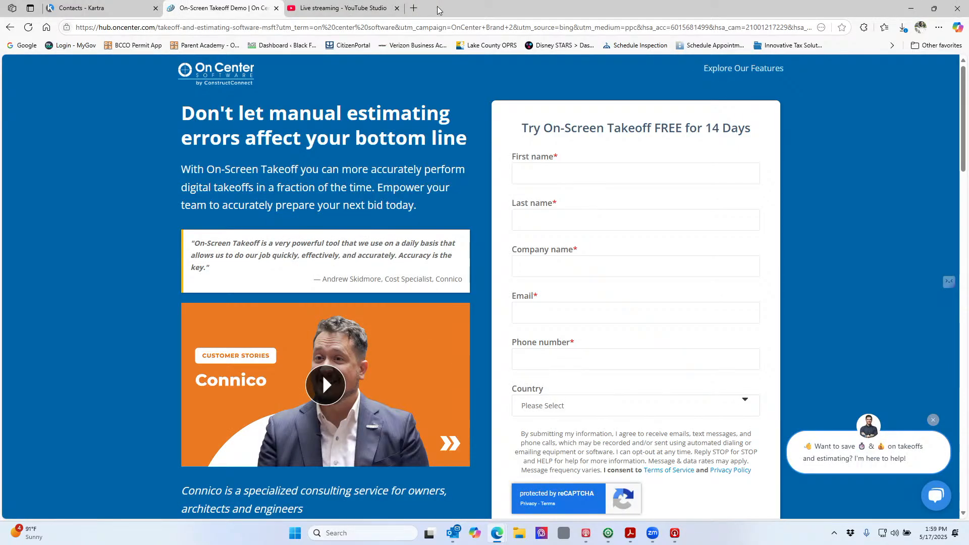
pyautogui.click(450, 27)
pyautogui.press('BackSpace')
pyautogui.write('go')
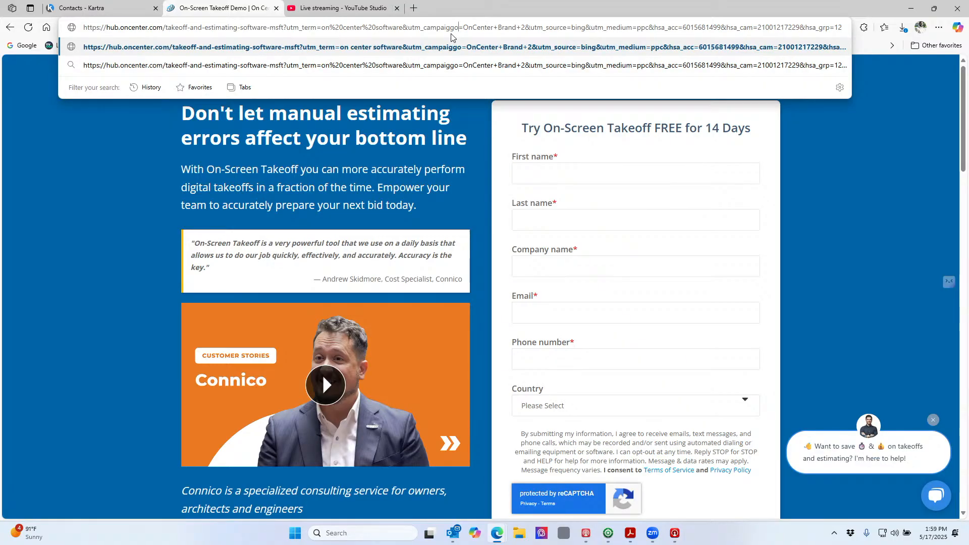
pyautogui.hotkey('ctrl', 'a')
pyautogui.write('goo')
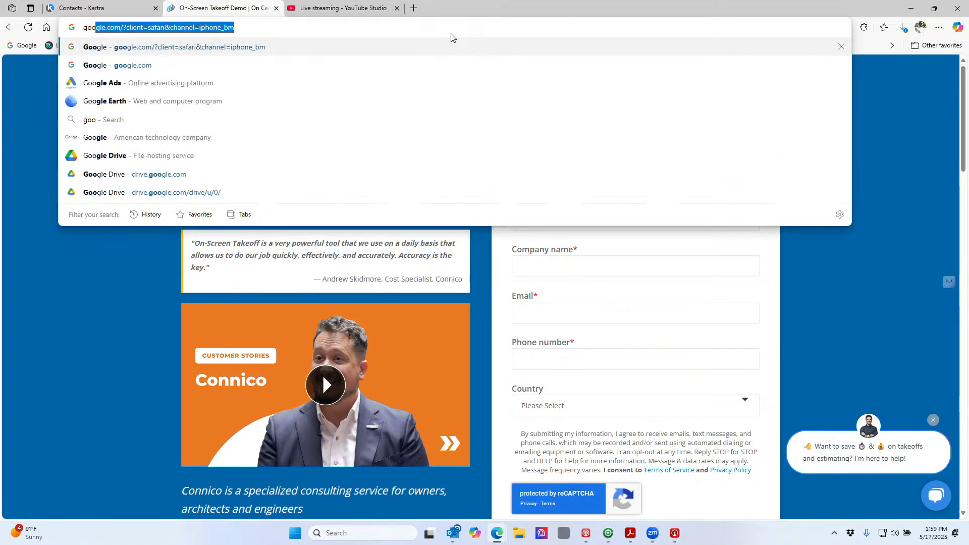
pyautogui.write('gle')
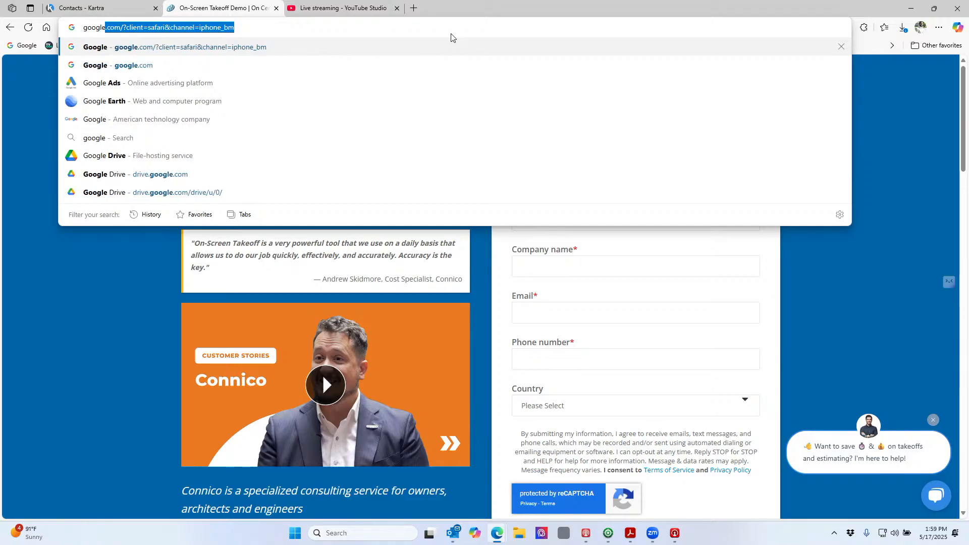
pyautogui.write('.com')
pyautogui.press('Delete')
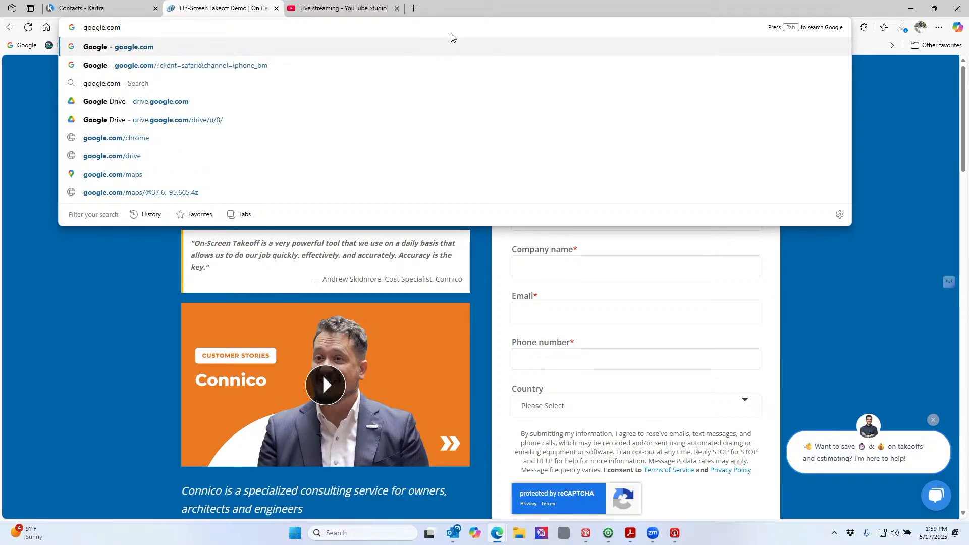
pyautogui.press('Return')
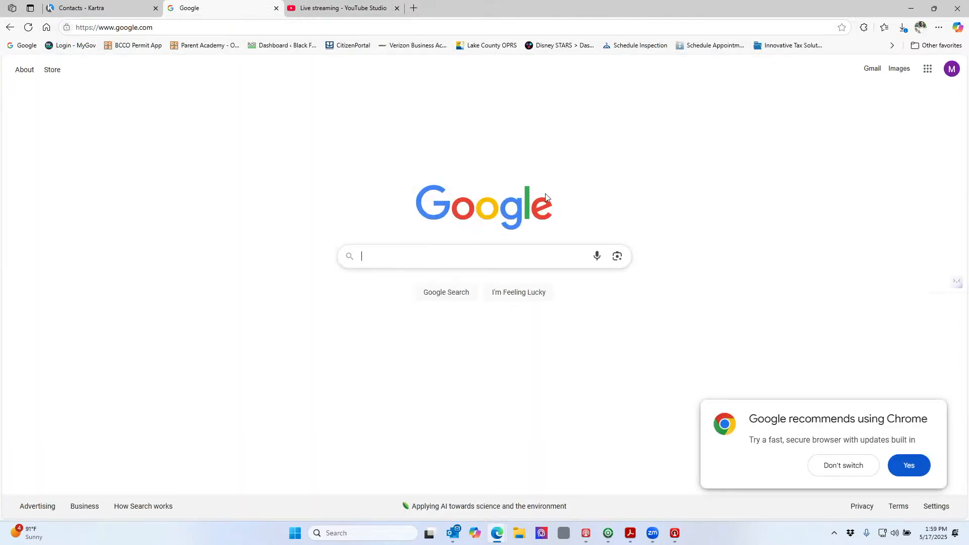
pyautogui.click(927, 73)
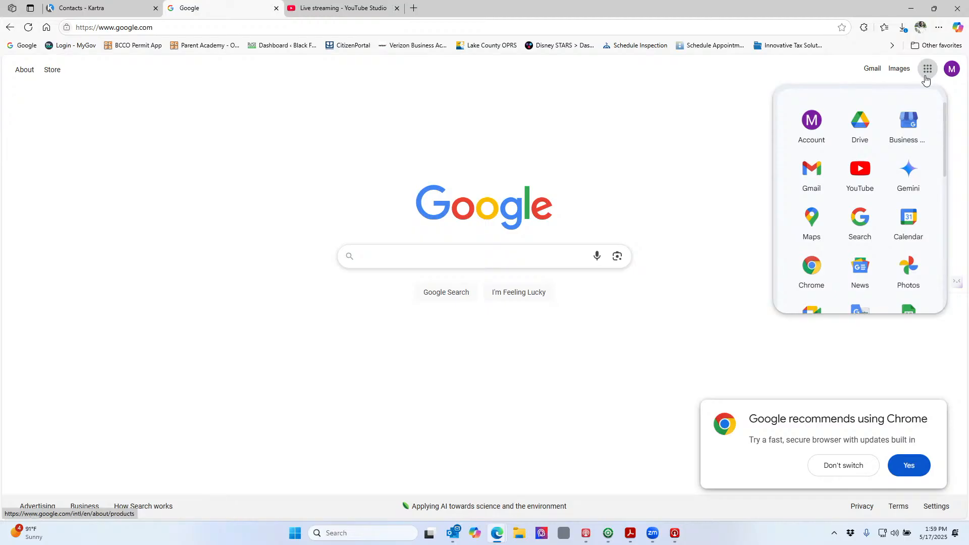
pyautogui.click(810, 222)
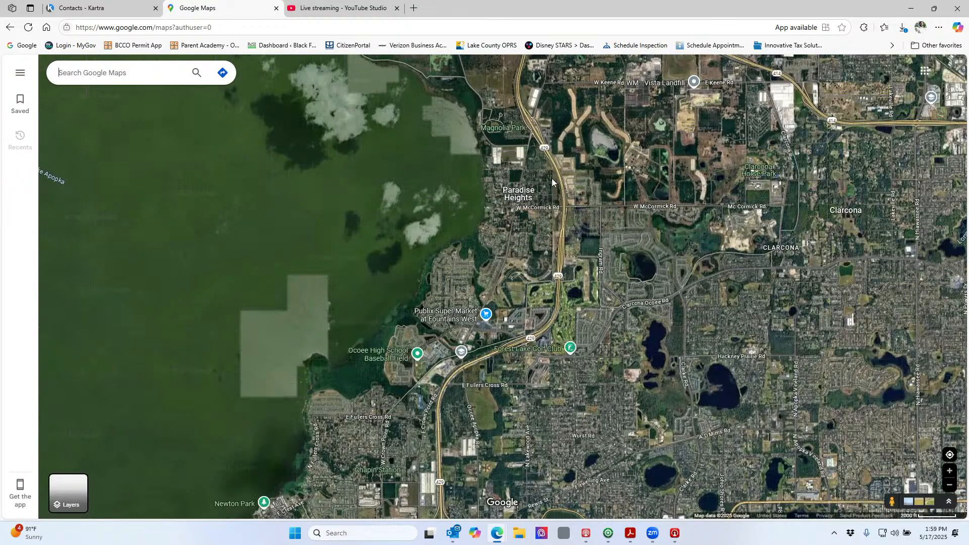
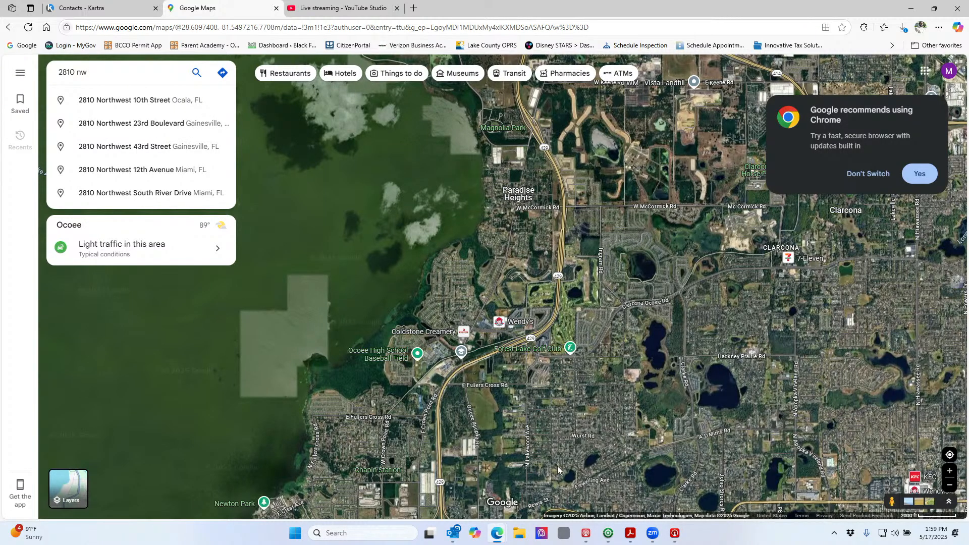
# Search Maps for the project's Fort Lauderdale site address from the plan sheet and pick the match
pyautogui.click(611, 537)
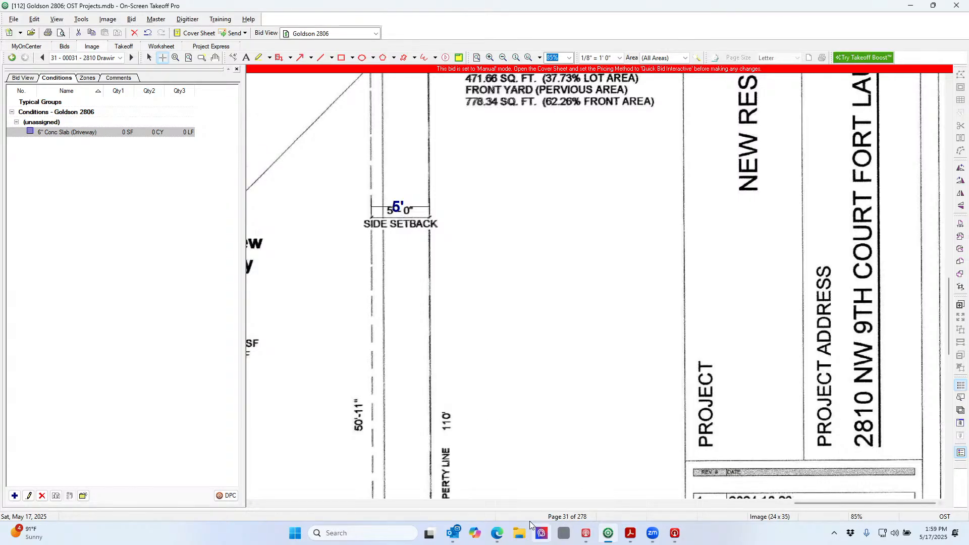
pyautogui.moveTo(501, 534)
pyautogui.click(544, 489)
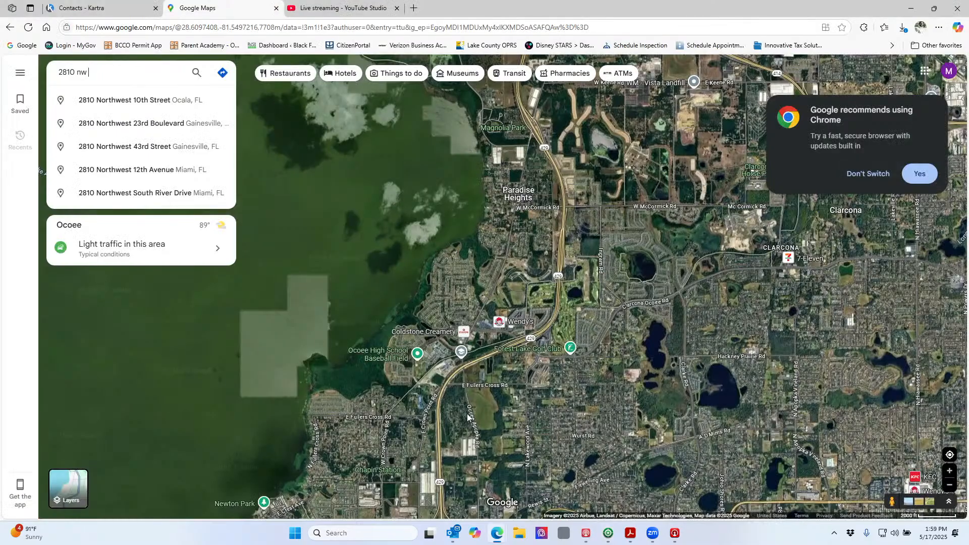
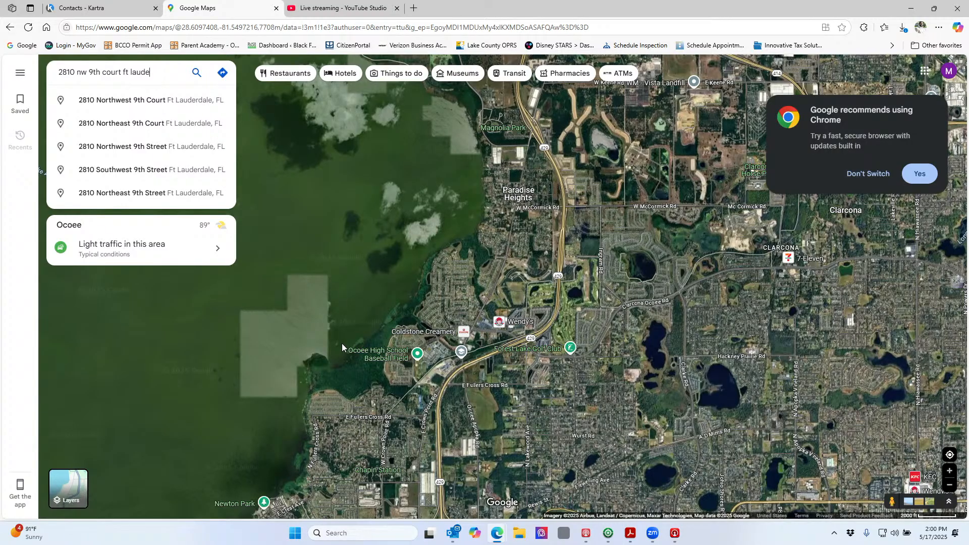
pyautogui.click(172, 102)
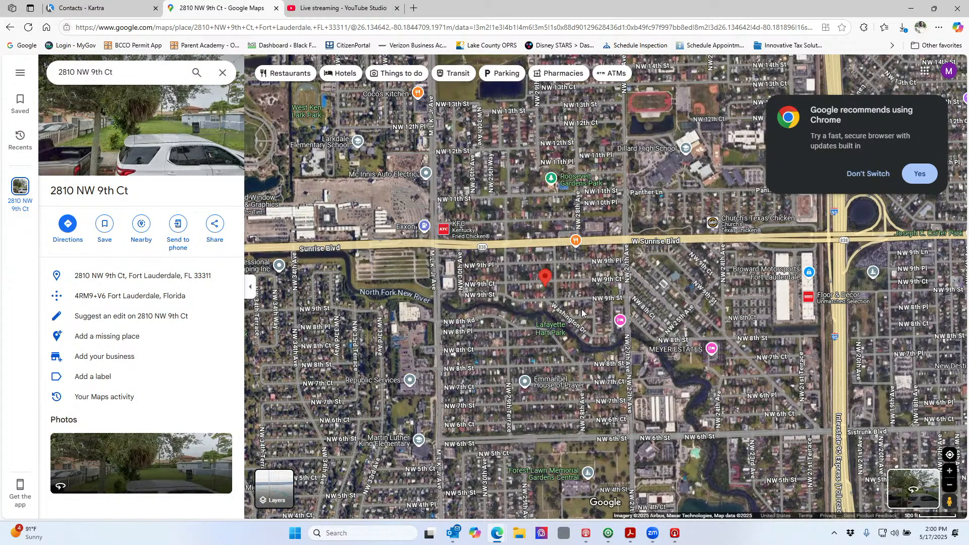
# Zoom in on the pinned vacant lot, centre it with its street frontage, and collapse the side panel
pyautogui.scroll(5, 580, 308)
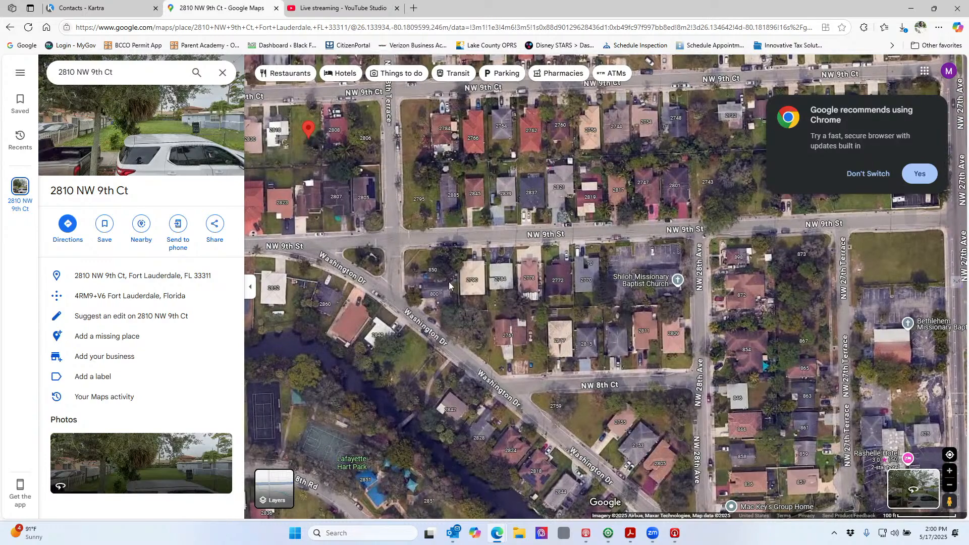
pyautogui.moveTo(432, 261); pyautogui.dragTo(558, 376)
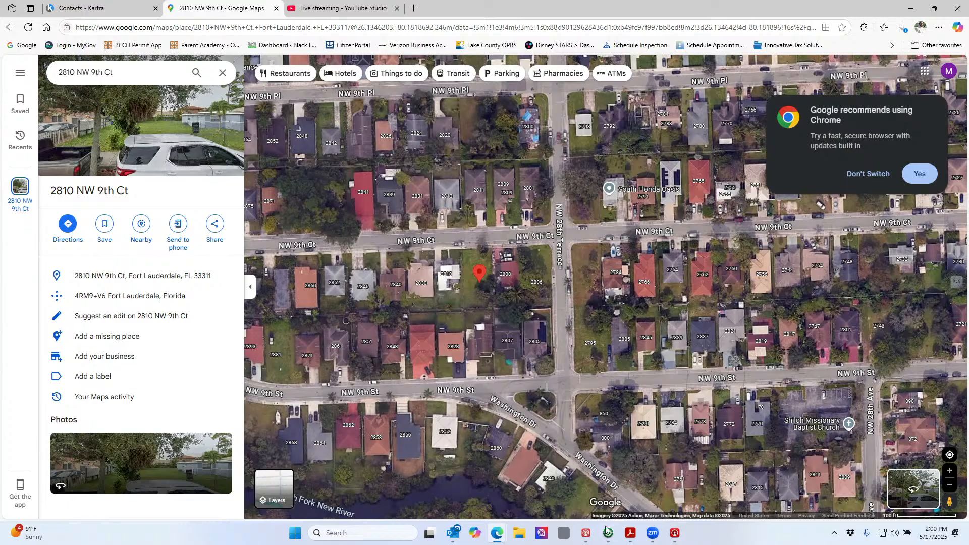
pyautogui.scroll(1, 558, 416)
pyautogui.scroll(3, 557, 416)
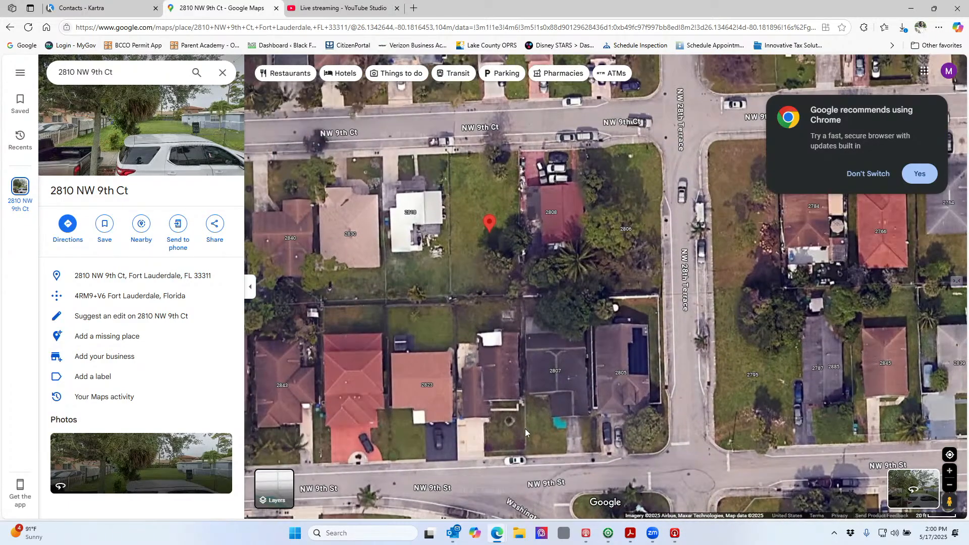
pyautogui.moveTo(503, 392); pyautogui.dragTo(524, 444)
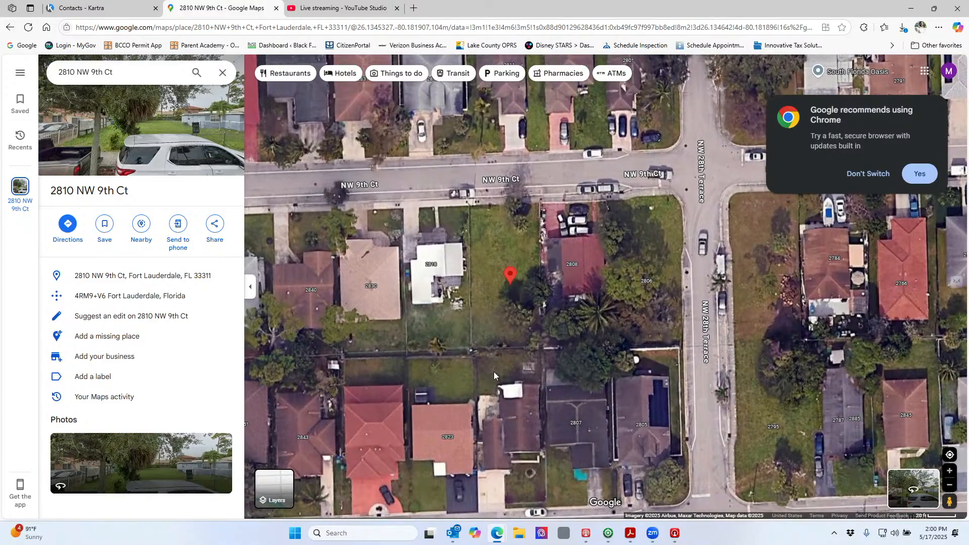
pyautogui.moveTo(493, 372); pyautogui.dragTo(505, 397)
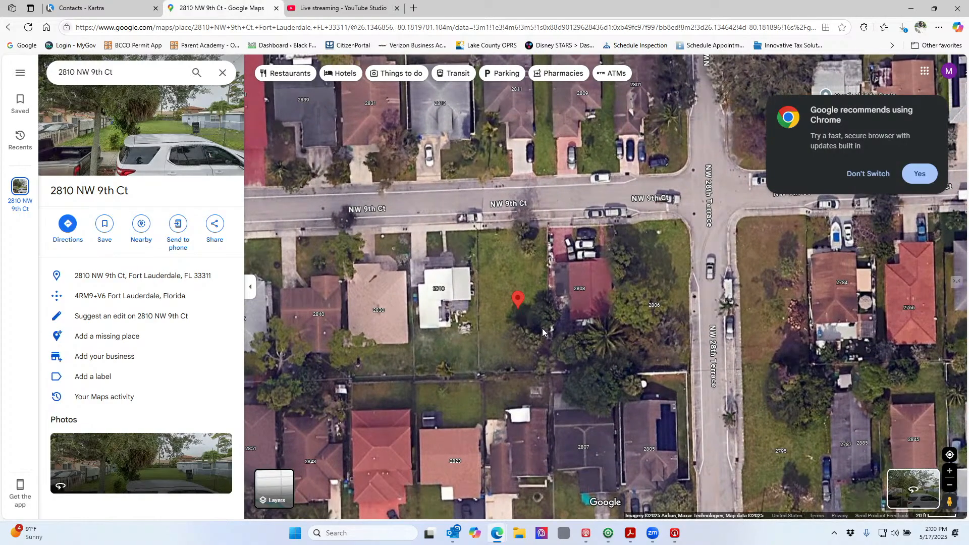
pyautogui.scroll(2, 534, 356)
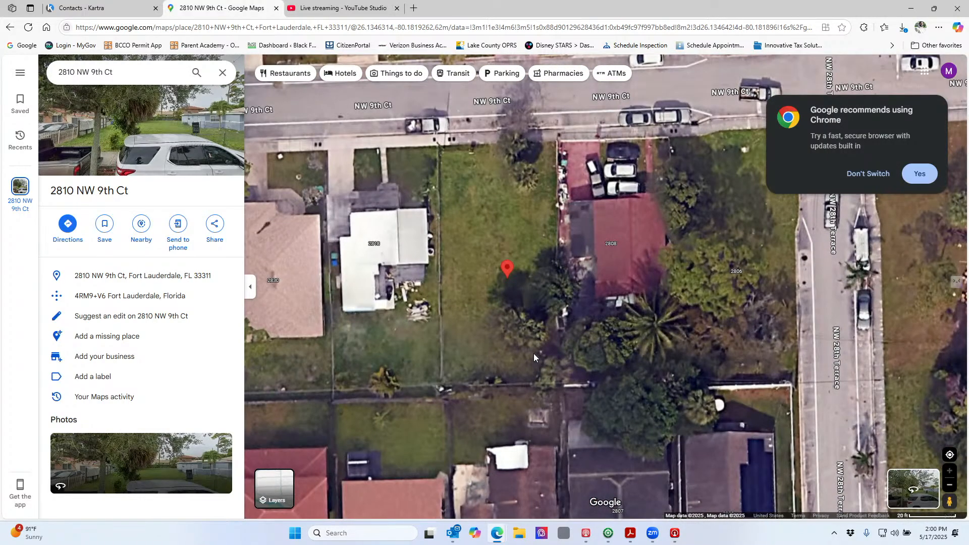
pyautogui.moveTo(536, 347); pyautogui.dragTo(541, 377)
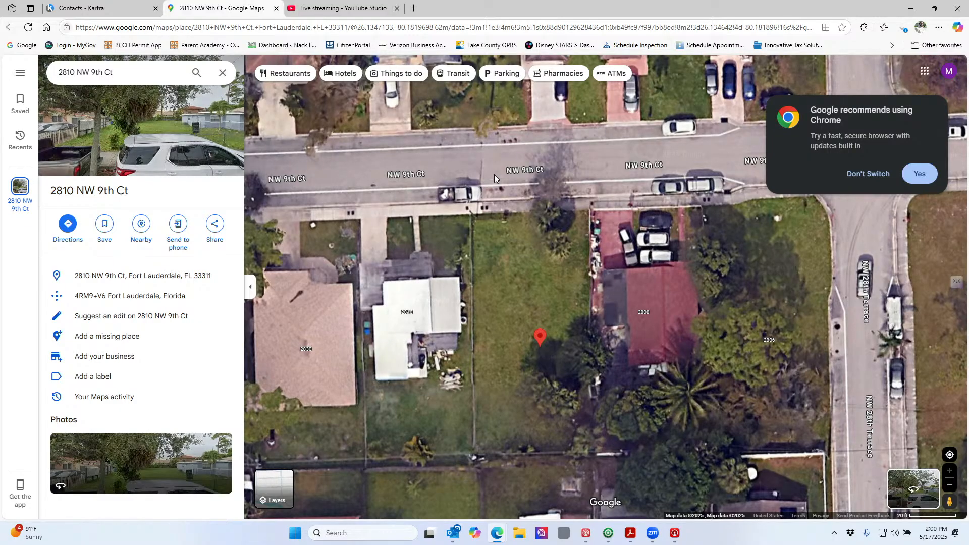
pyautogui.click(249, 289)
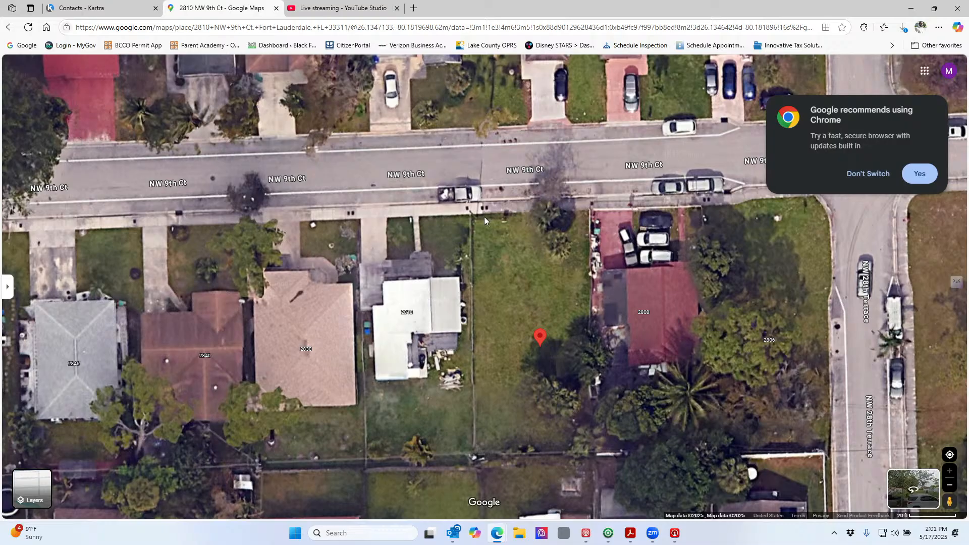
# Back in On-Screen Takeoff, pan page 31 to the driveway, sidewalk and water meter at about 71% zoom
pyautogui.click(609, 530)
pyautogui.scroll(10, 549, 346)
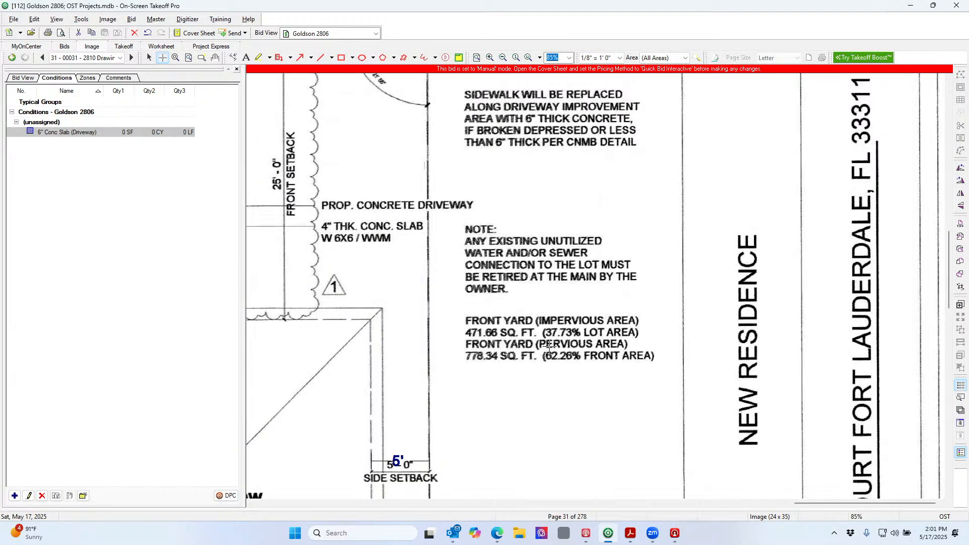
pyautogui.scroll(2, 549, 347)
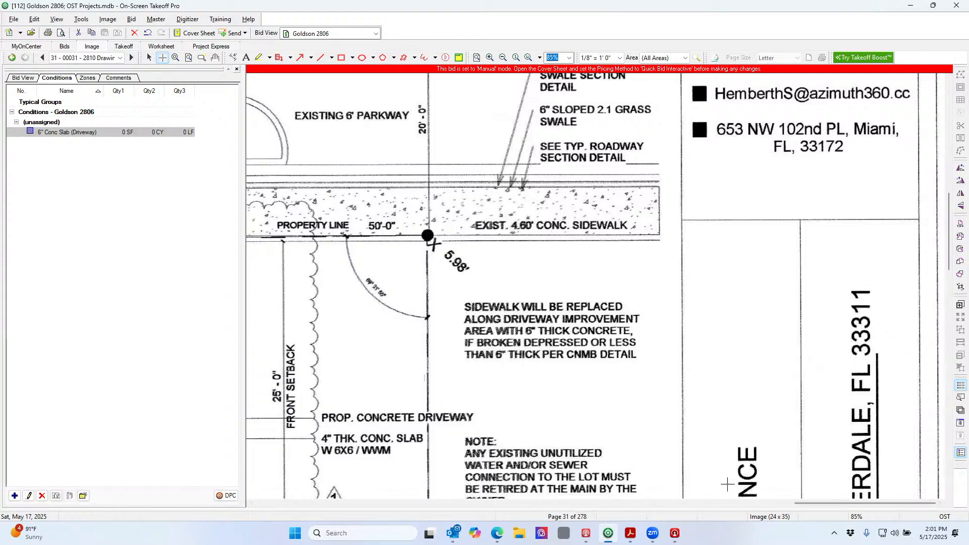
pyautogui.moveTo(799, 501); pyautogui.dragTo(669, 501)
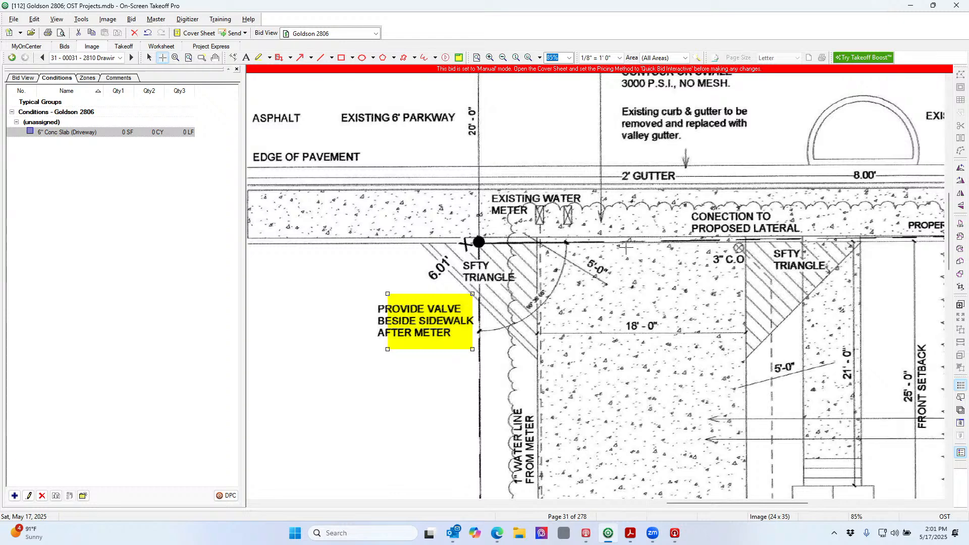
pyautogui.scroll(-2, 638, 258)
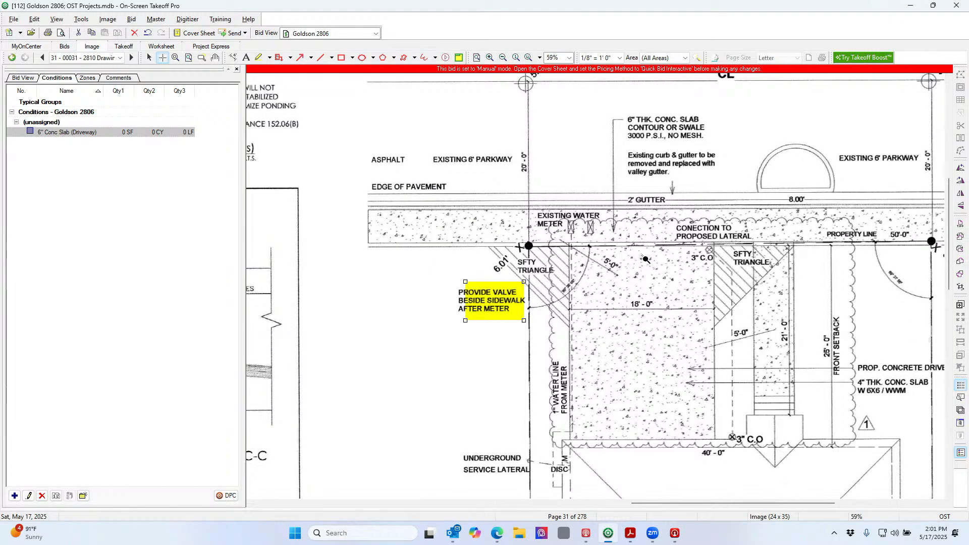
pyautogui.scroll(-1, 646, 259)
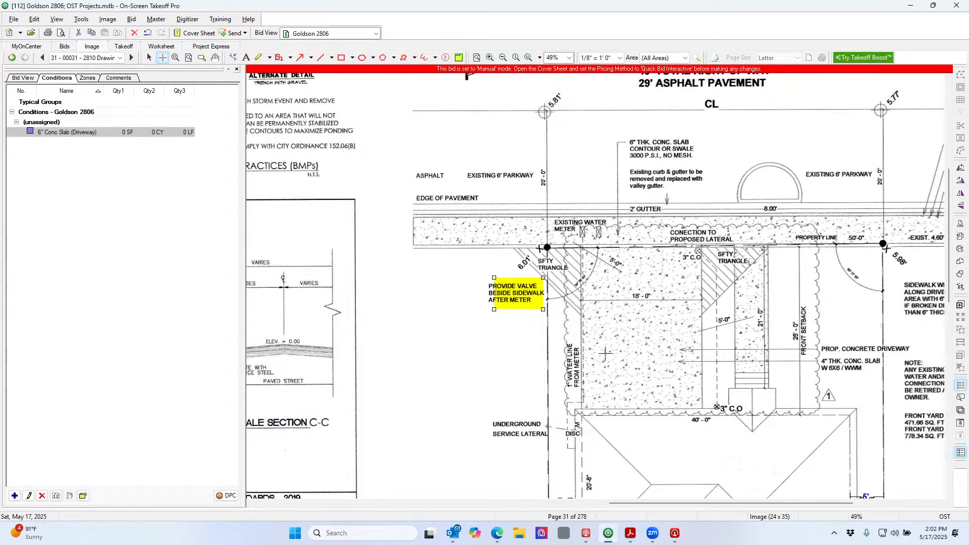
pyautogui.scroll(2, 606, 367)
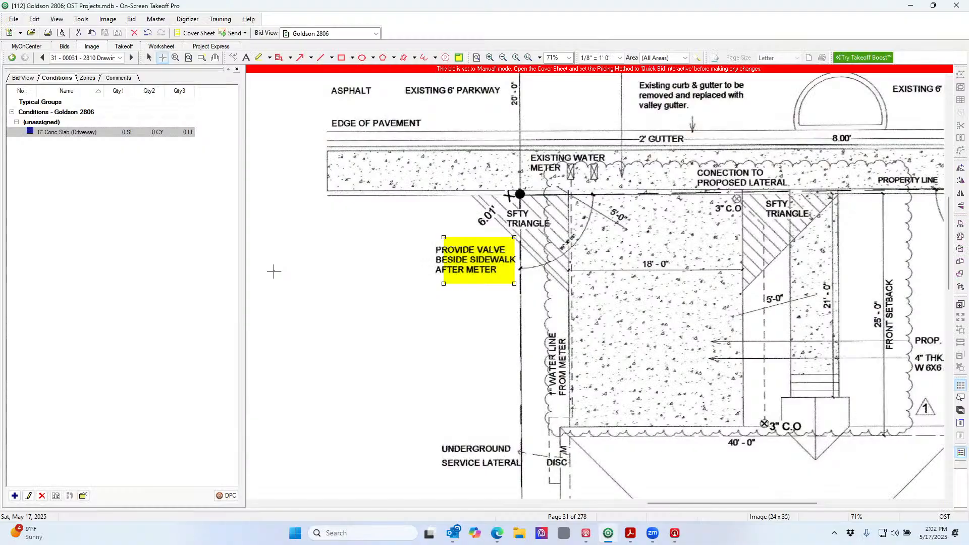
# Draw a closed rectangular slab area over the gutter strip by the meter: 74 SF, 1 CY, 44 LF
pyautogui.click(569, 192)
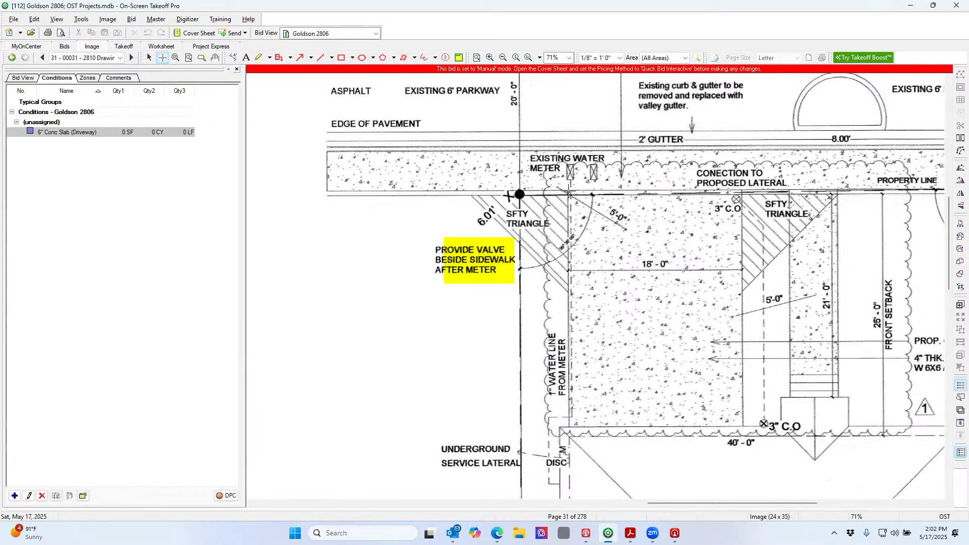
pyautogui.click(569, 150)
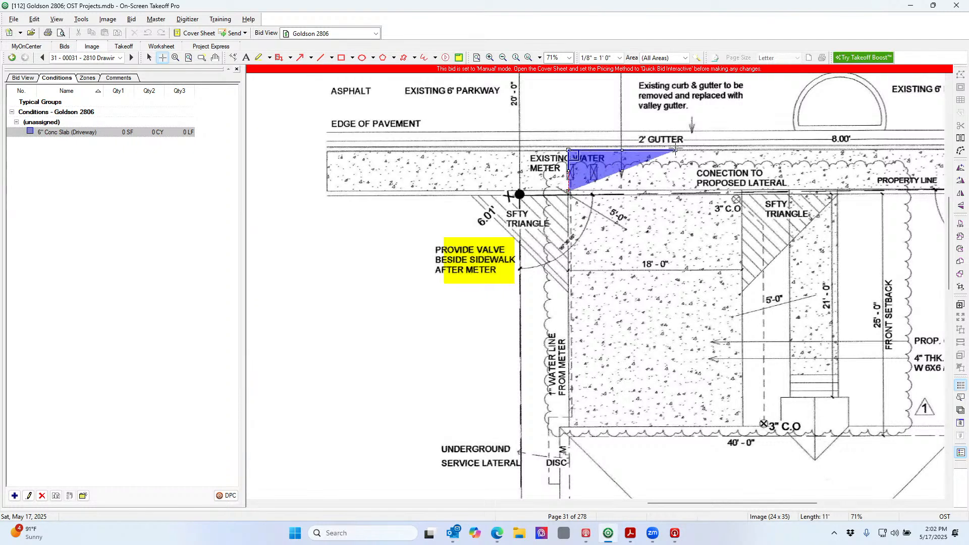
pyautogui.click(741, 149)
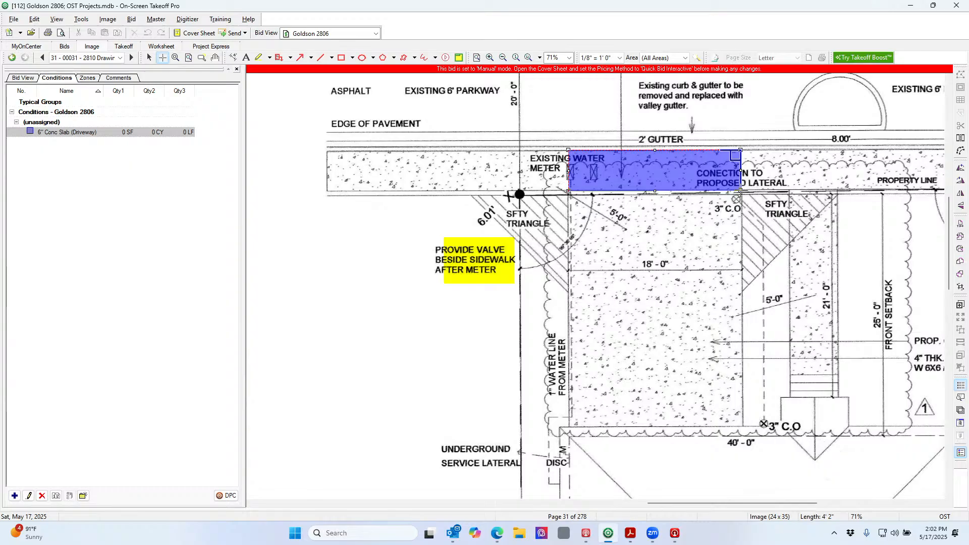
pyautogui.click(740, 191)
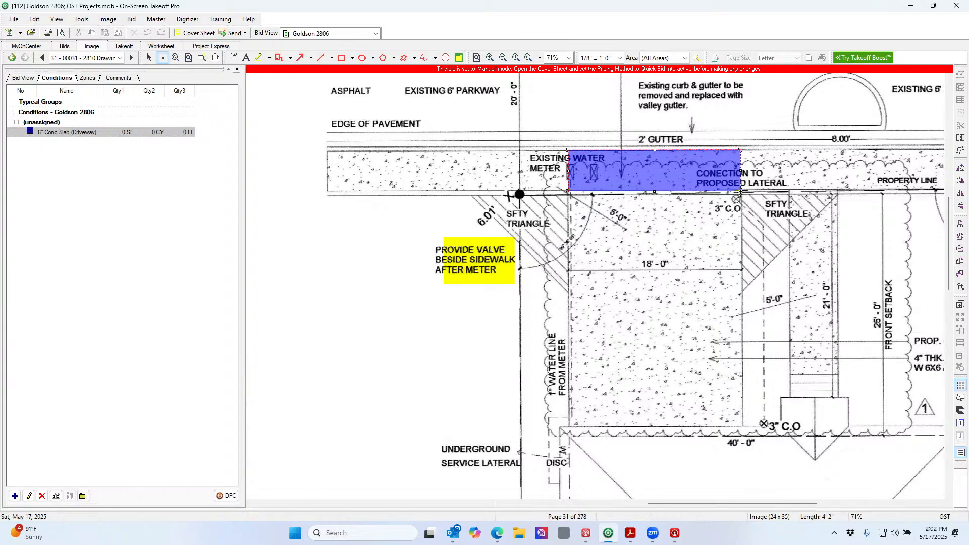
pyautogui.click(569, 193)
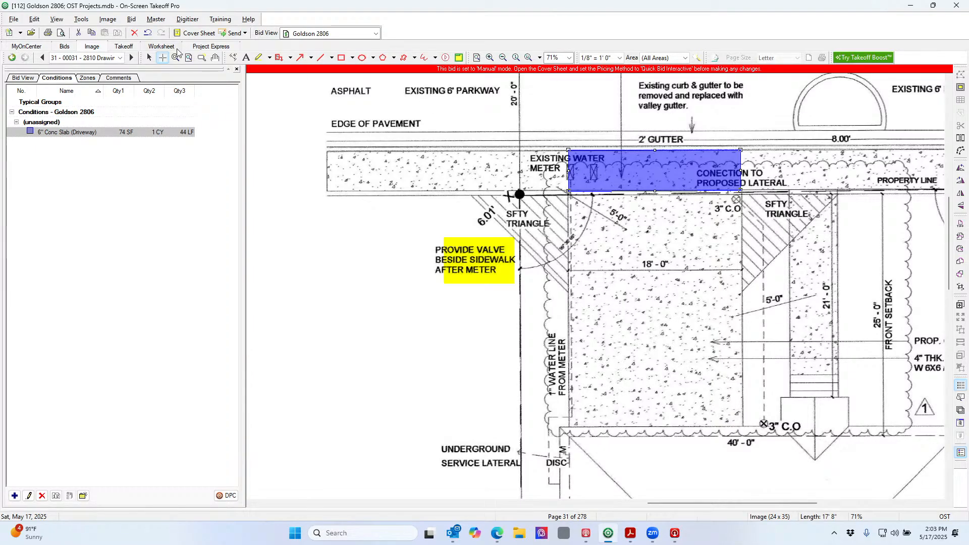
# Move the slab area onto the driveway and stretch it to the far end: 446 SF, 8 CY, 86 LF
pyautogui.click(150, 58)
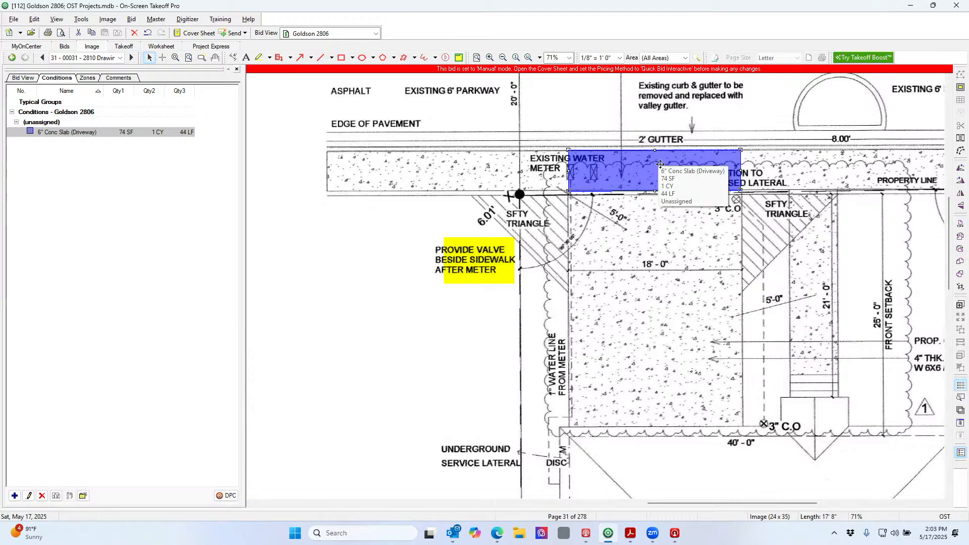
pyautogui.moveTo(658, 162); pyautogui.dragTo(659, 202)
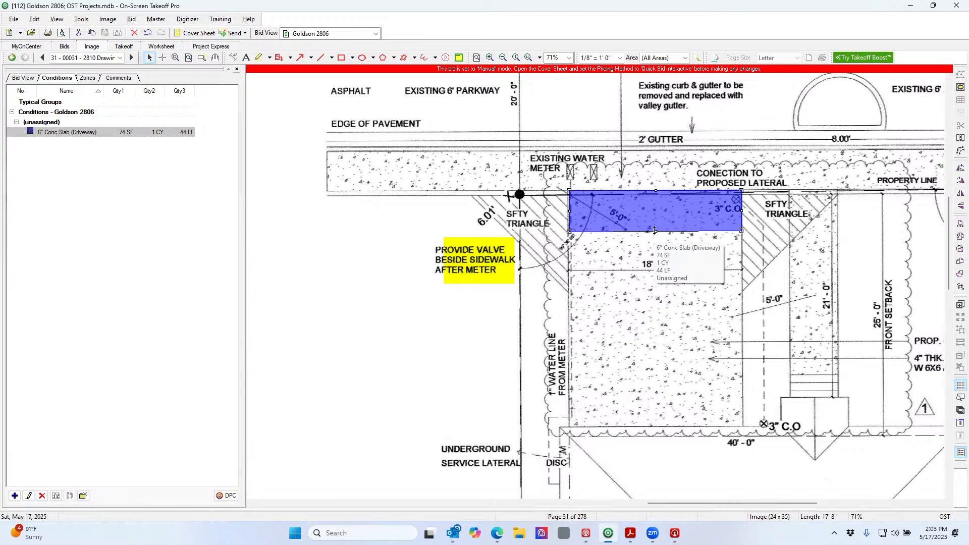
pyautogui.moveTo(655, 231); pyautogui.dragTo(657, 436)
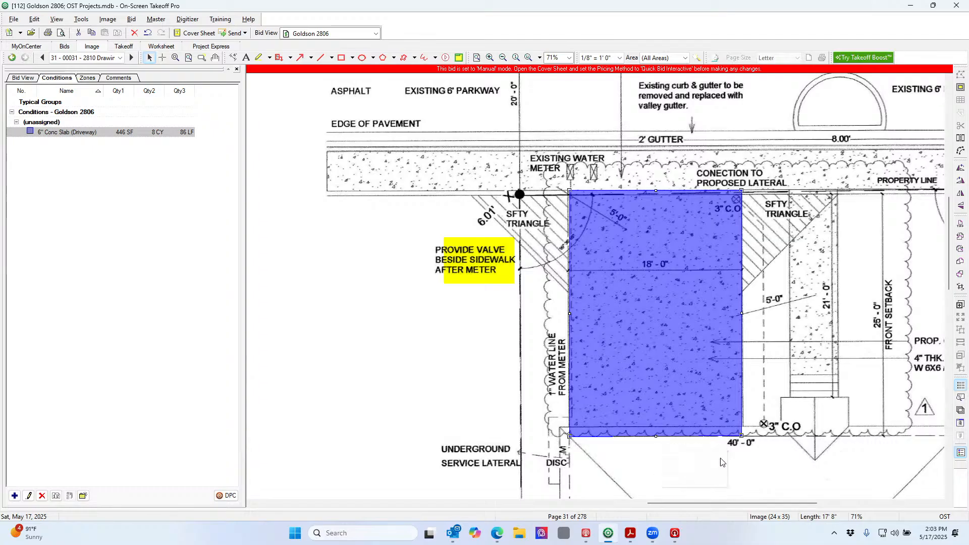
# Snap the driveway area's corners onto the drawn slab edges, bringing it to 451 SF
pyautogui.scroll(2, 729, 453)
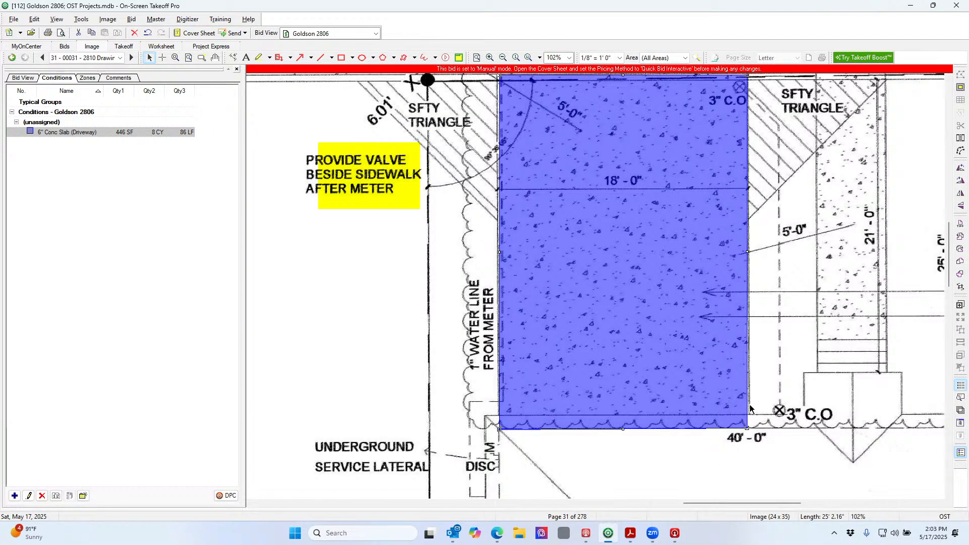
pyautogui.scroll(2, 774, 444)
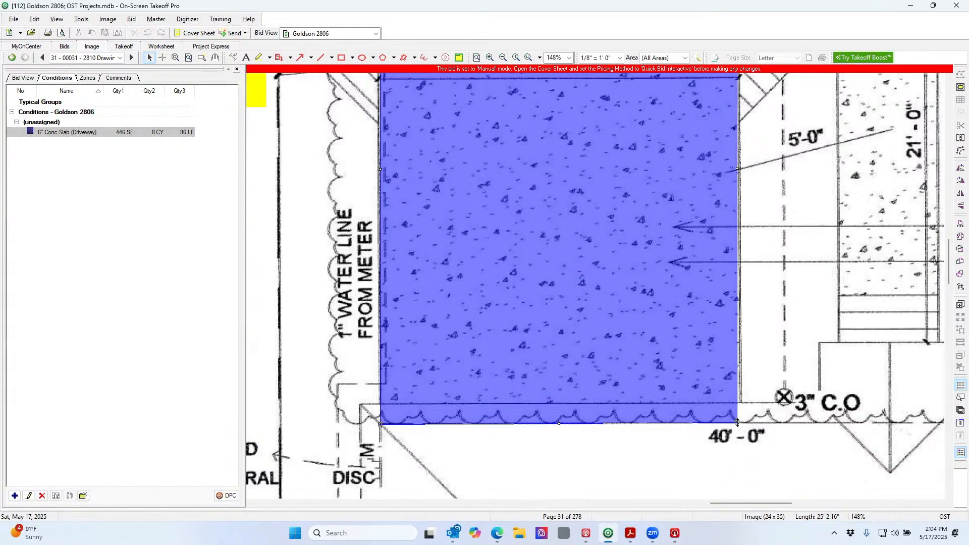
pyautogui.moveTo(737, 423); pyautogui.dragTo(741, 422)
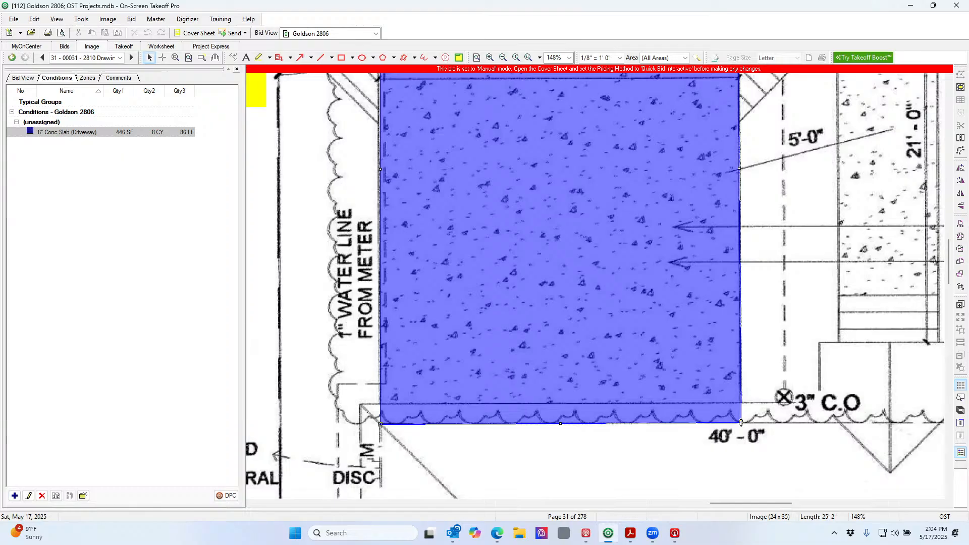
pyautogui.scroll(3, 758, 419)
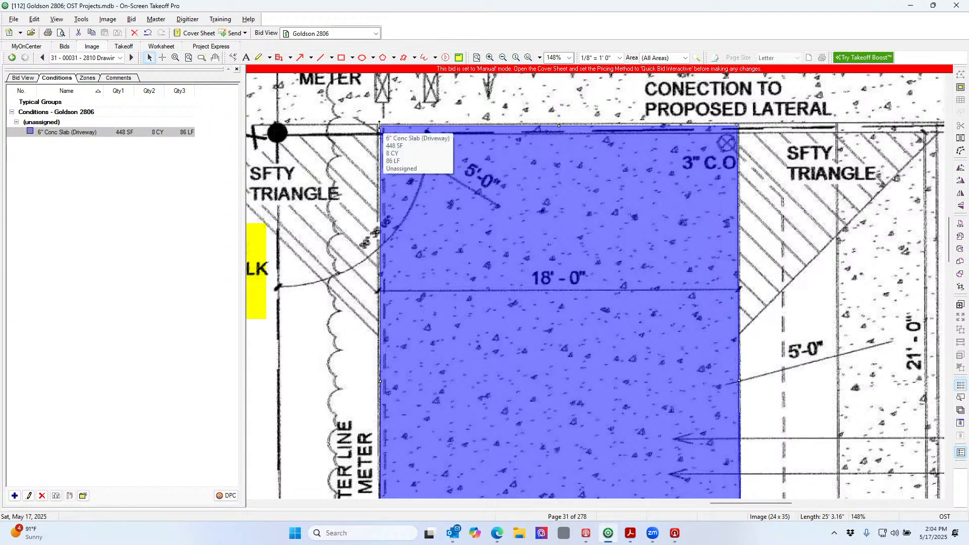
pyautogui.moveTo(379, 125); pyautogui.dragTo(377, 124)
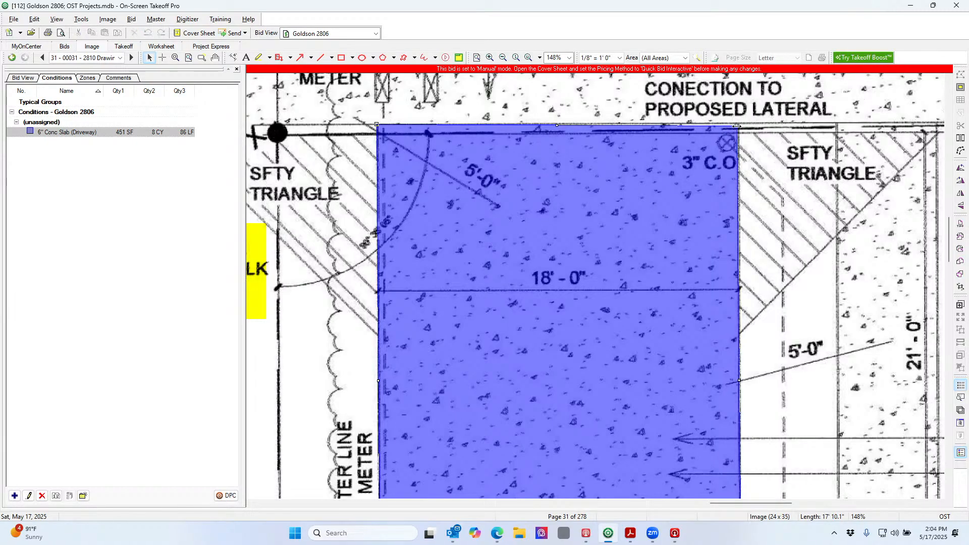
pyautogui.moveTo(737, 126); pyautogui.dragTo(737, 124)
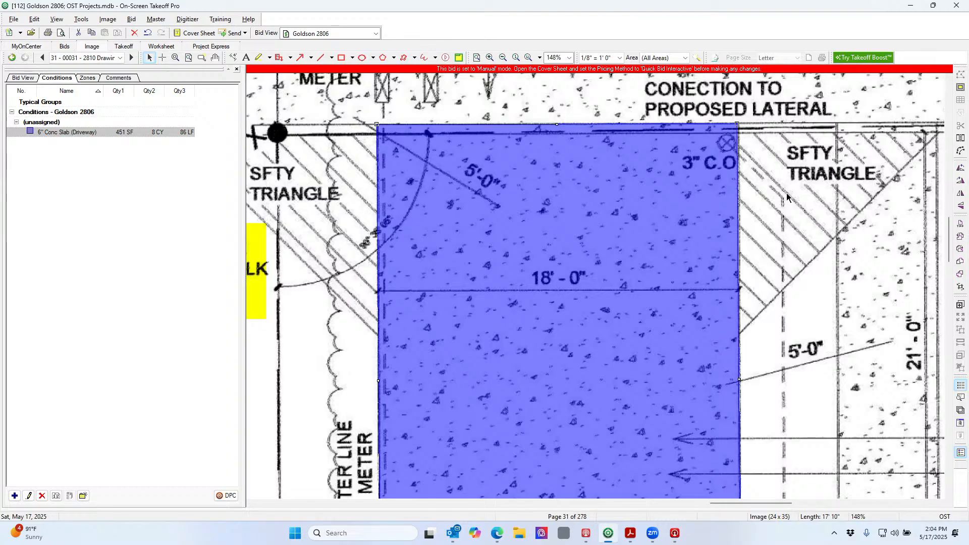
pyautogui.hscroll(2, 787, 197)
pyautogui.scroll(-3, 787, 196)
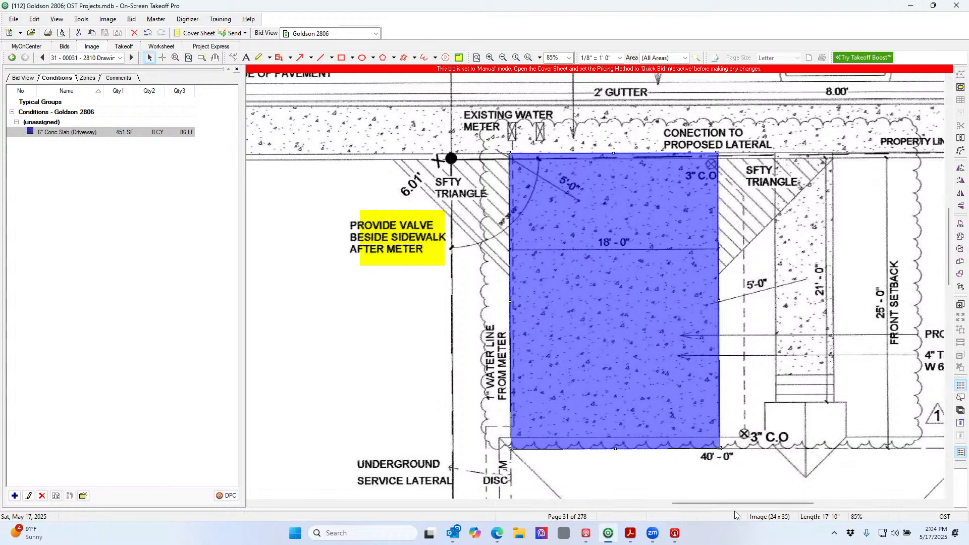
pyautogui.moveTo(736, 506)
pyautogui.mouseDown()
pyautogui.moveTo(783, 506)
pyautogui.moveTo(779, 514)
pyautogui.mouseUp()
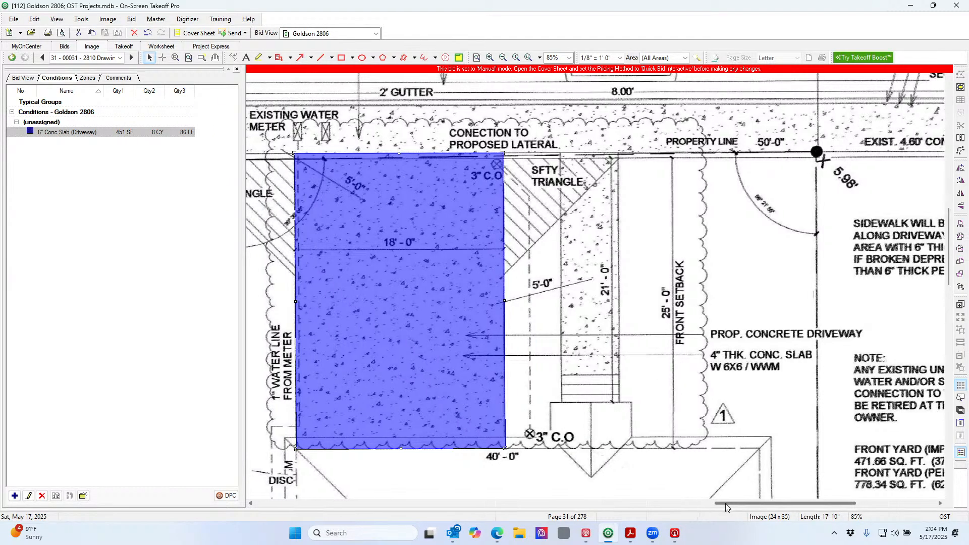
pyautogui.moveTo(725, 503); pyautogui.dragTo(717, 503)
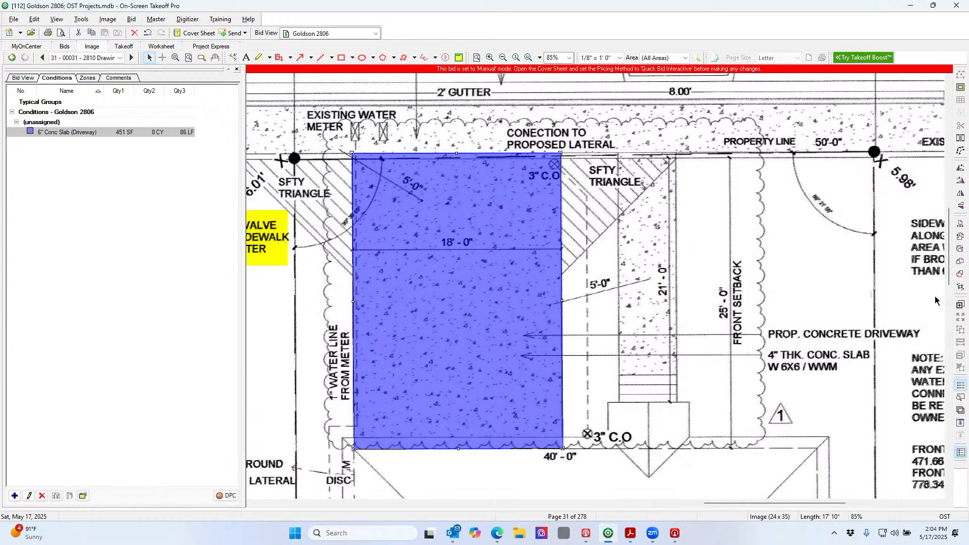
pyautogui.moveTo(949, 285)
pyautogui.mouseDown()
pyautogui.moveTo(955, 260)
pyautogui.moveTo(956, 288)
pyautogui.moveTo(957, 269)
pyautogui.mouseUp()
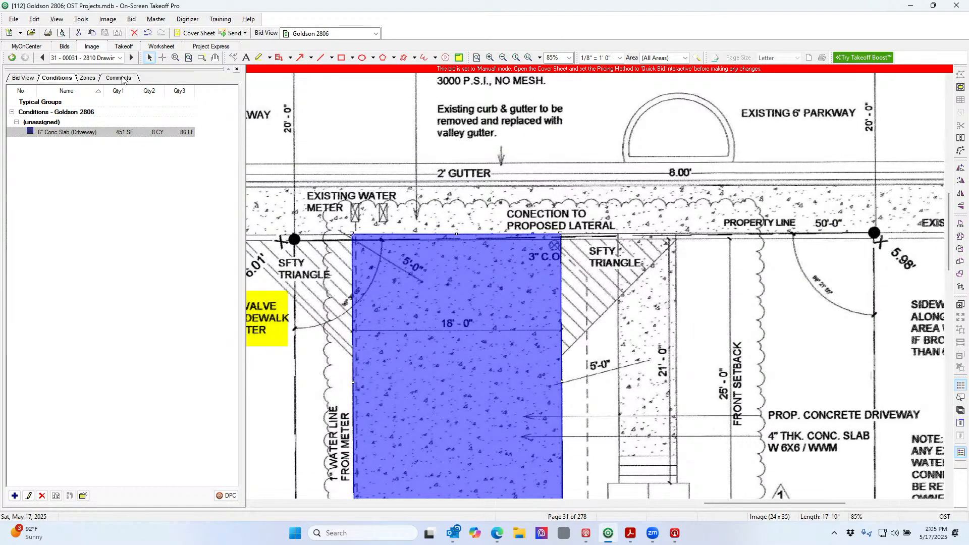
# Duplicate the 6" driveway slab condition with its takeoff as 4" Conc Slab (Driveway), 4" thick, note '6x6 mesh'
pyautogui.rightClick(116, 134)
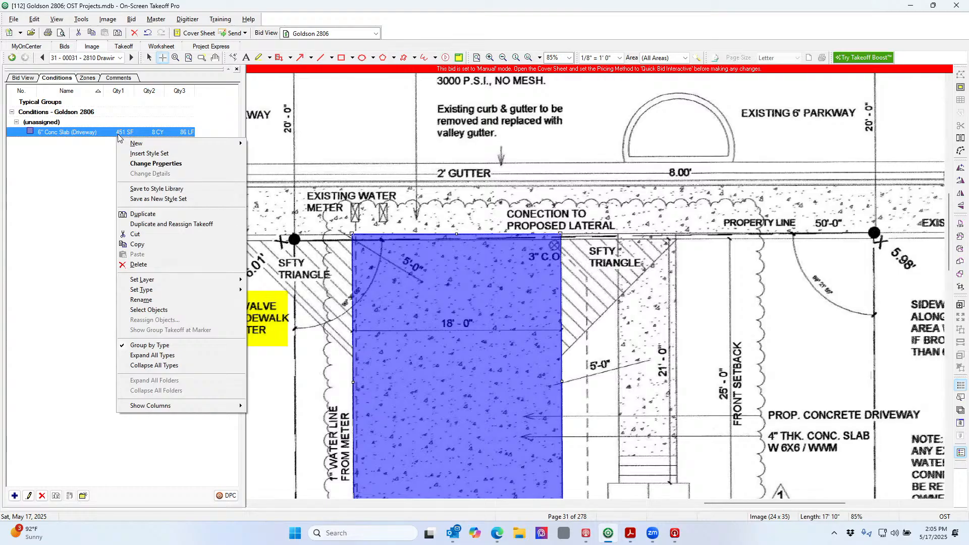
pyautogui.click(190, 226)
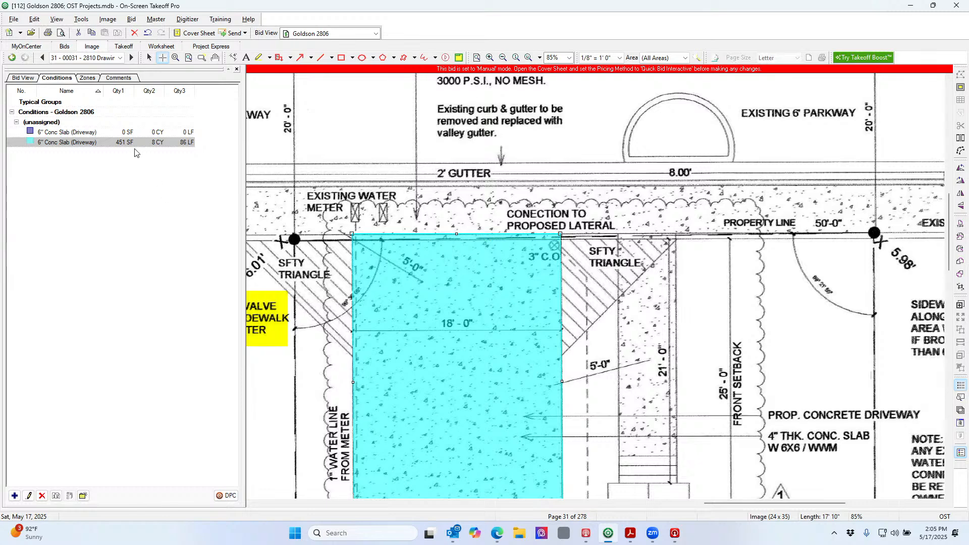
pyautogui.doubleClick(121, 142)
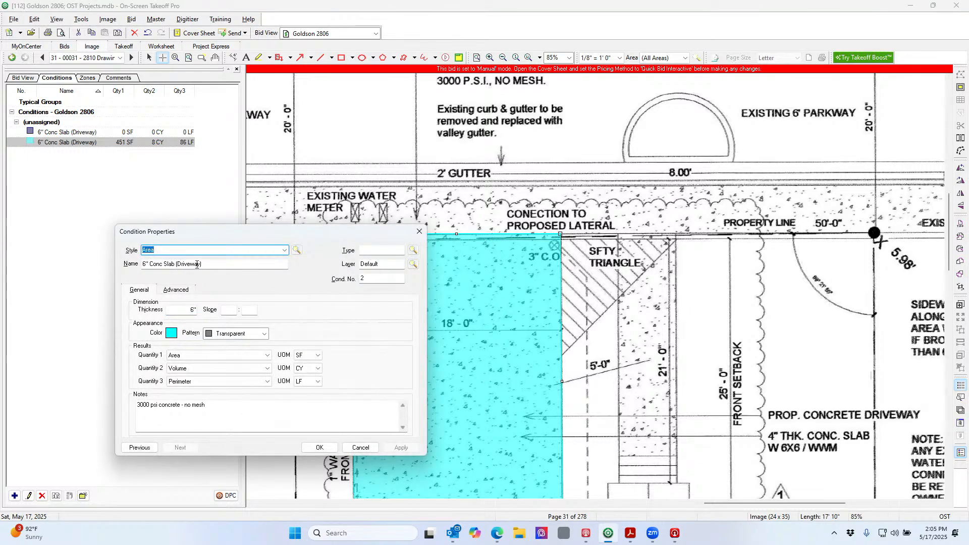
pyautogui.moveTo(145, 265); pyautogui.dragTo(135, 270)
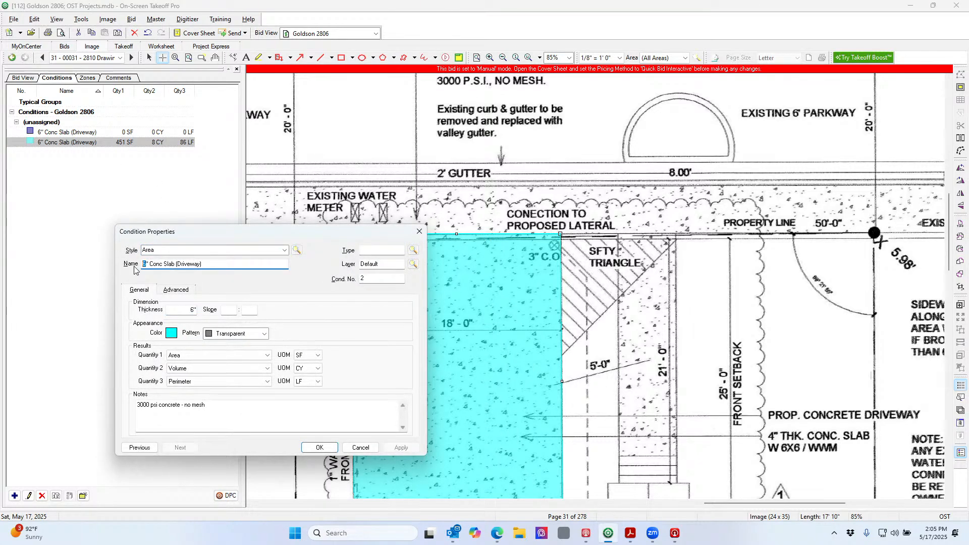
pyautogui.doubleClick(189, 310)
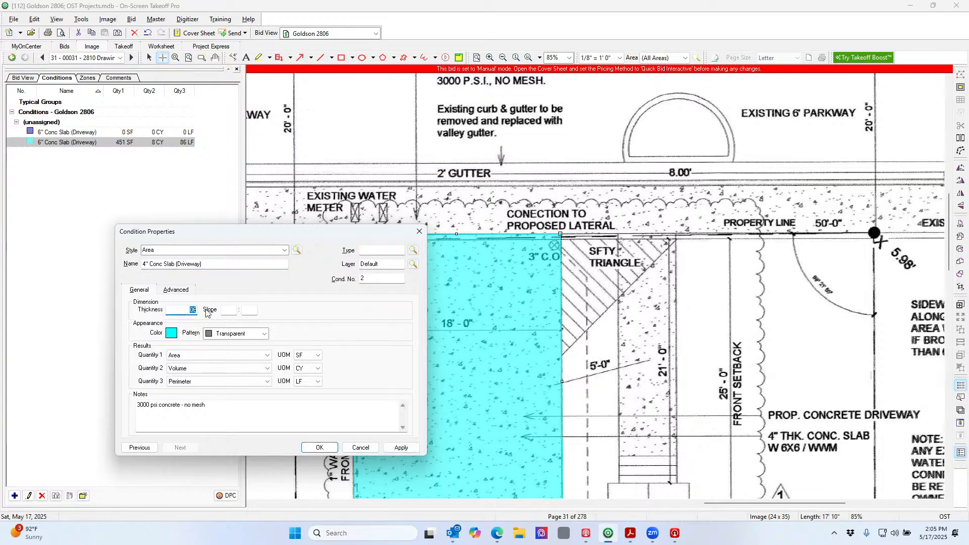
pyautogui.write('4')
pyautogui.moveTo(212, 407); pyautogui.dragTo(180, 407)
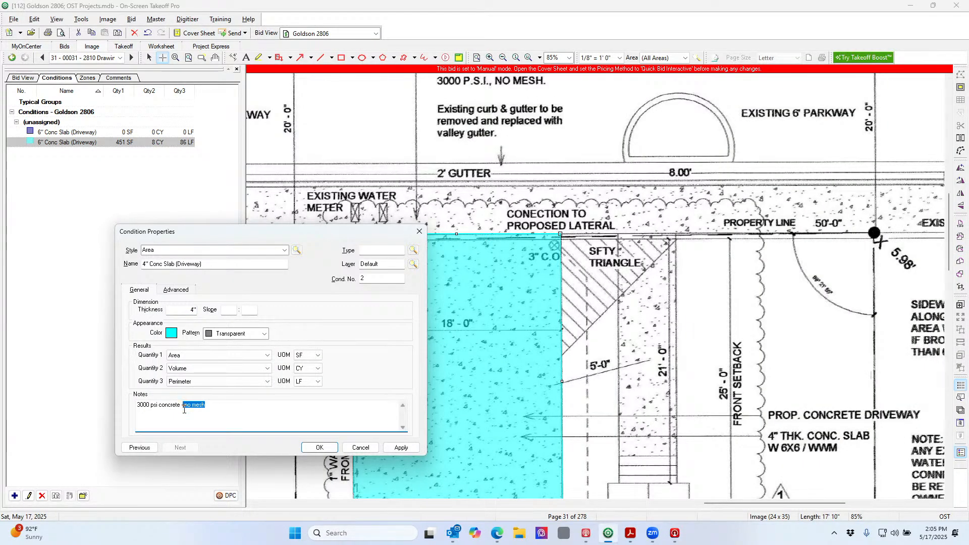
pyautogui.write('6x6 mesh')
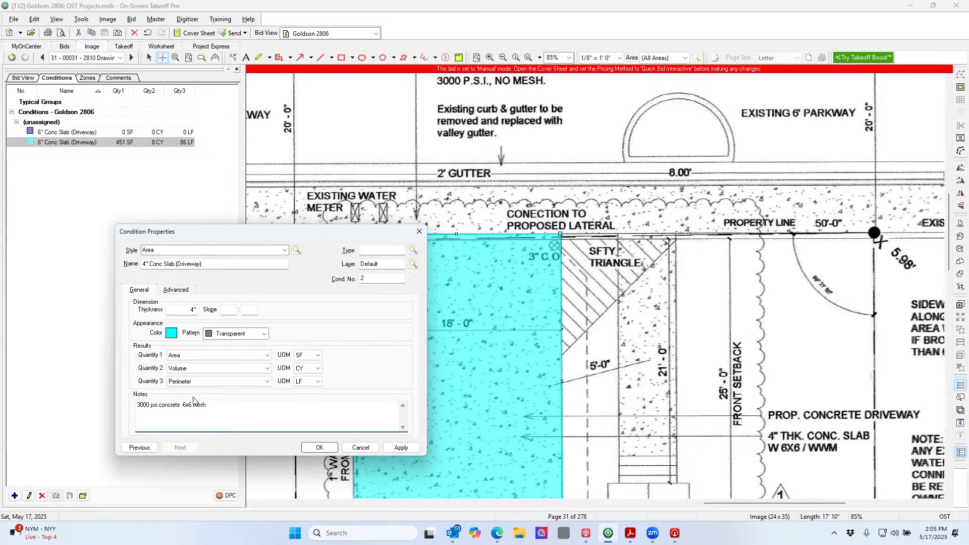
pyautogui.click(320, 448)
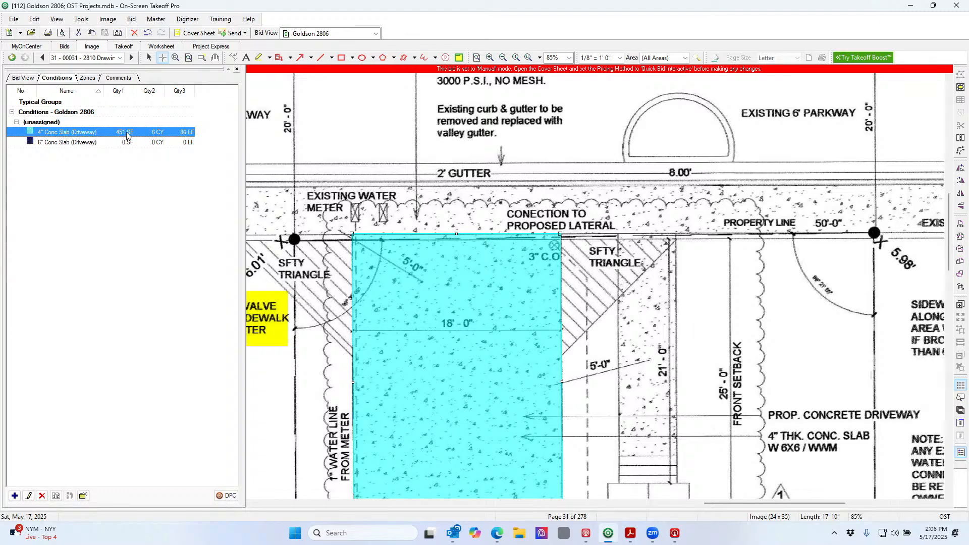
# Draw a 6" Conc Slab (Driveway) area over the gutter strip: 73 SF, 1 CY, 44 LF
pyautogui.click(73, 145)
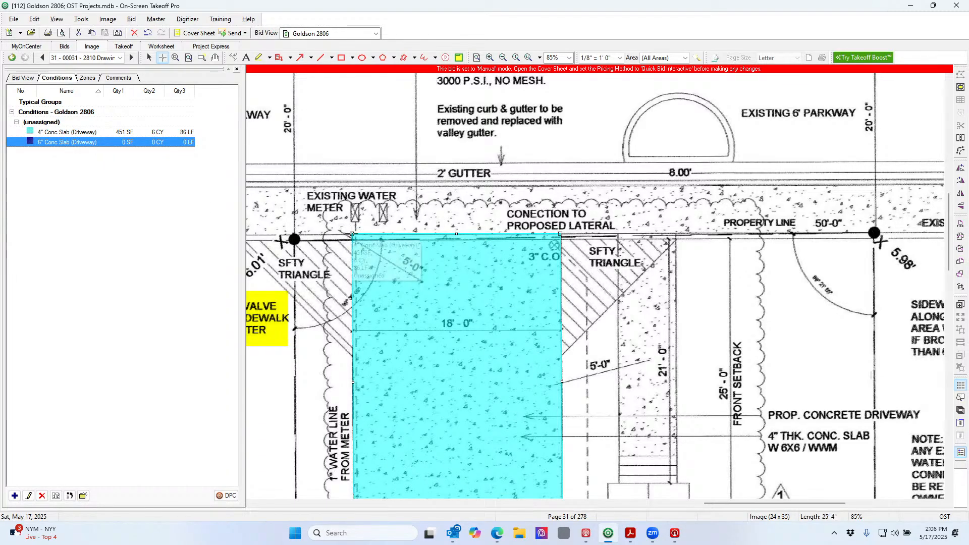
pyautogui.click(352, 233)
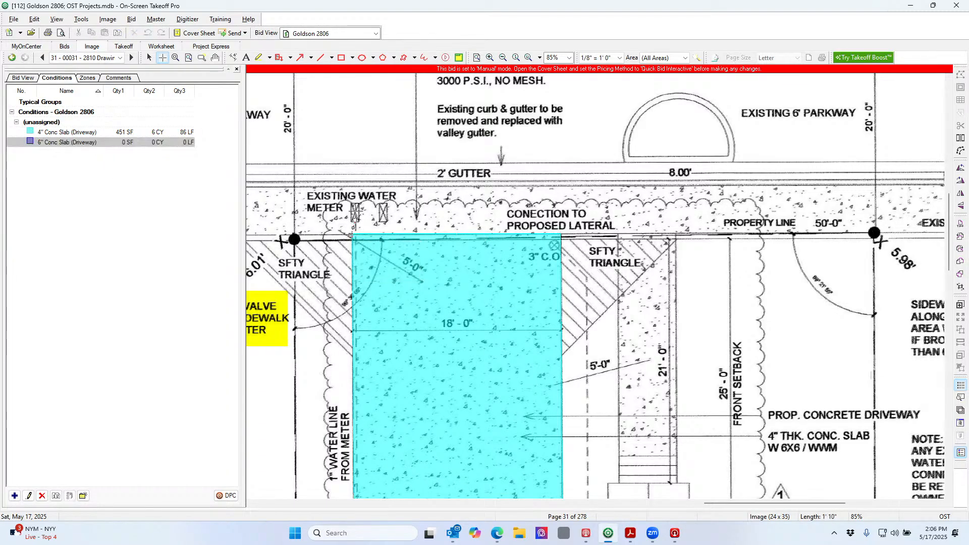
pyautogui.click(351, 186)
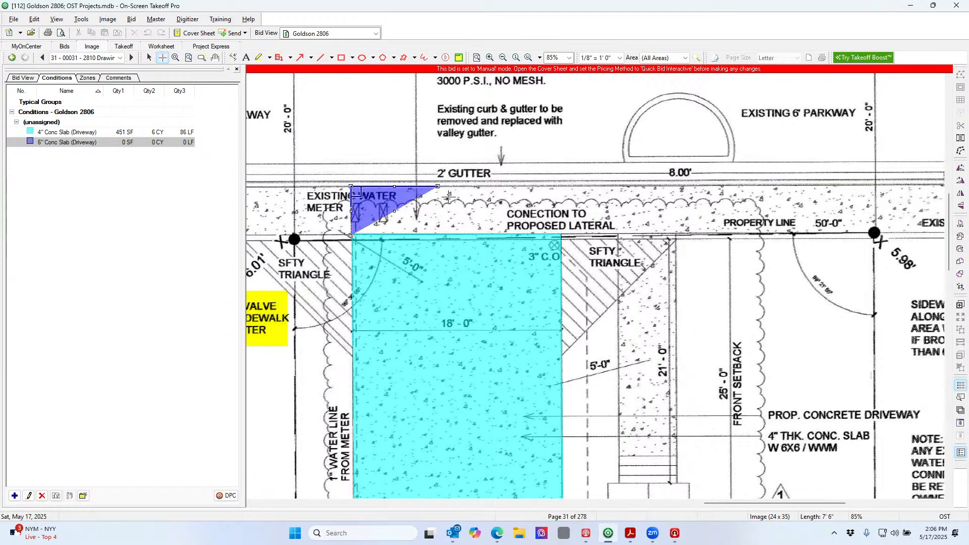
pyautogui.click(546, 187)
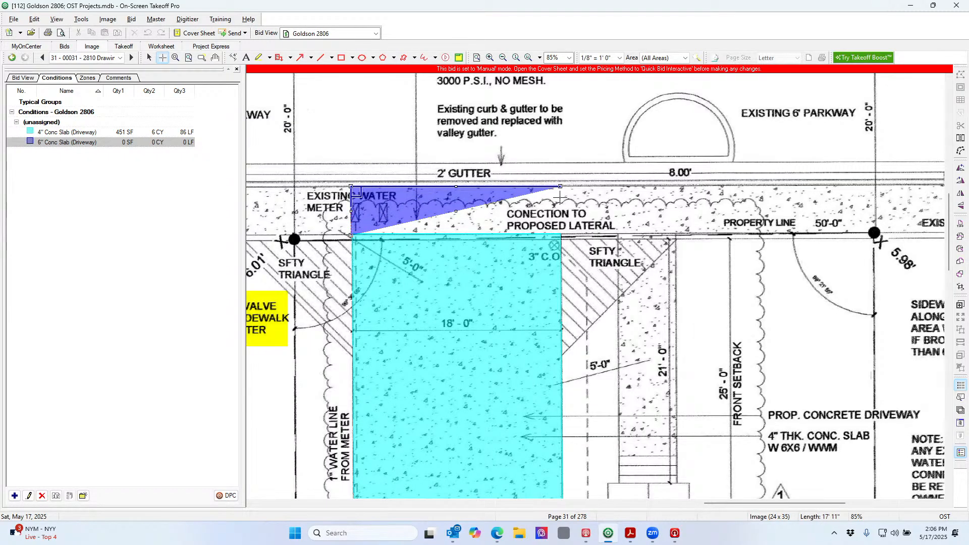
pyautogui.click(559, 186)
pyautogui.click(560, 233)
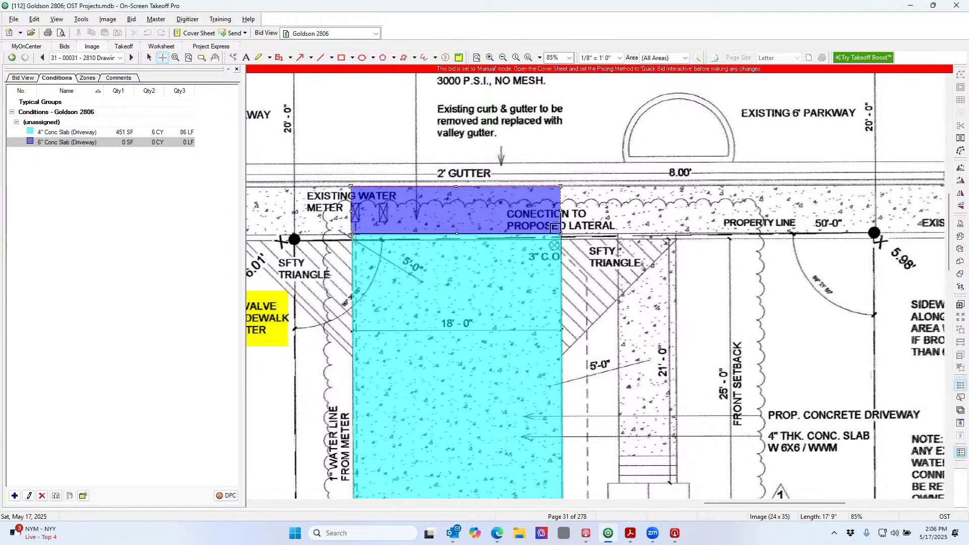
pyautogui.click(350, 235)
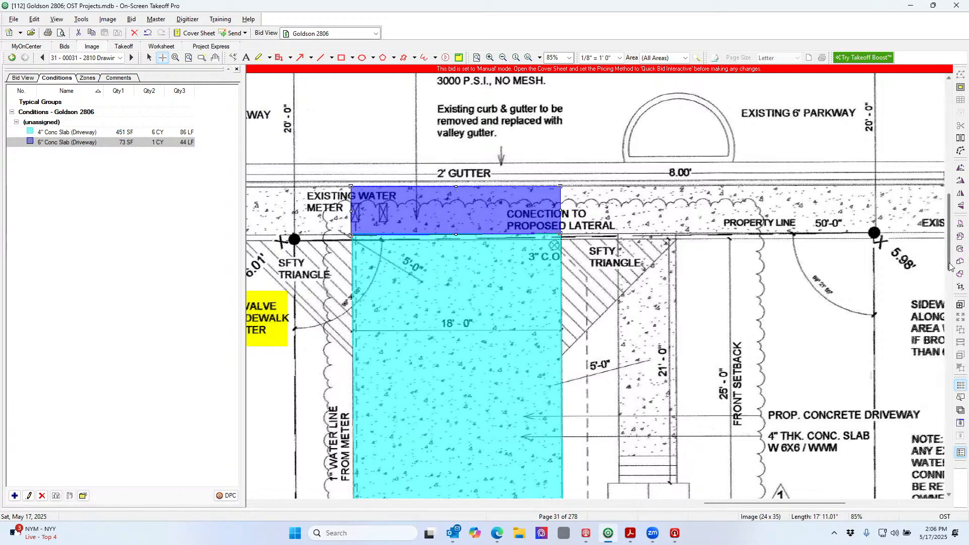
pyautogui.moveTo(949, 266)
pyautogui.mouseDown()
pyautogui.moveTo(949, 280)
pyautogui.moveTo(952, 270)
pyautogui.mouseUp()
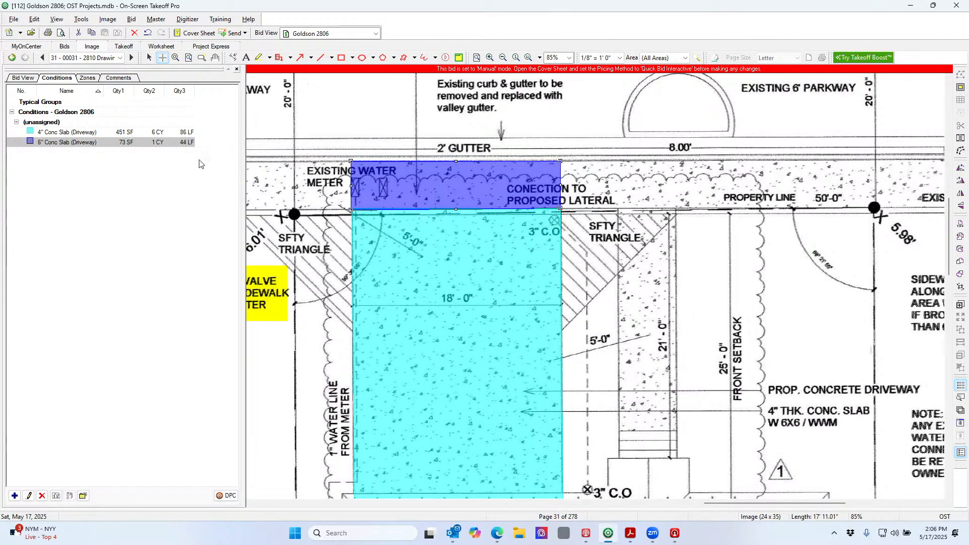
# Create a 4" Conc Sidewalk condition by copying and renaming the 4" Conc Slab (Driveway) condition
pyautogui.click(162, 132)
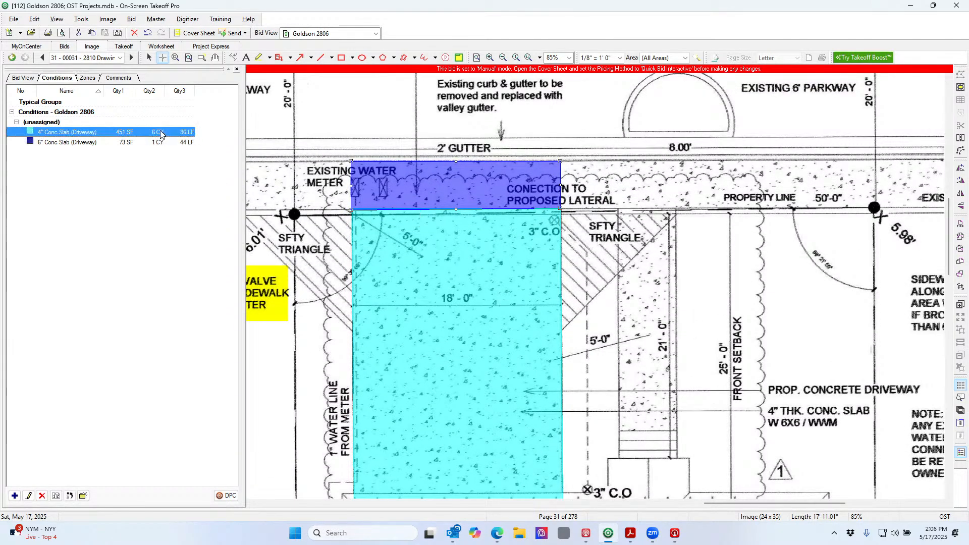
pyautogui.click(56, 496)
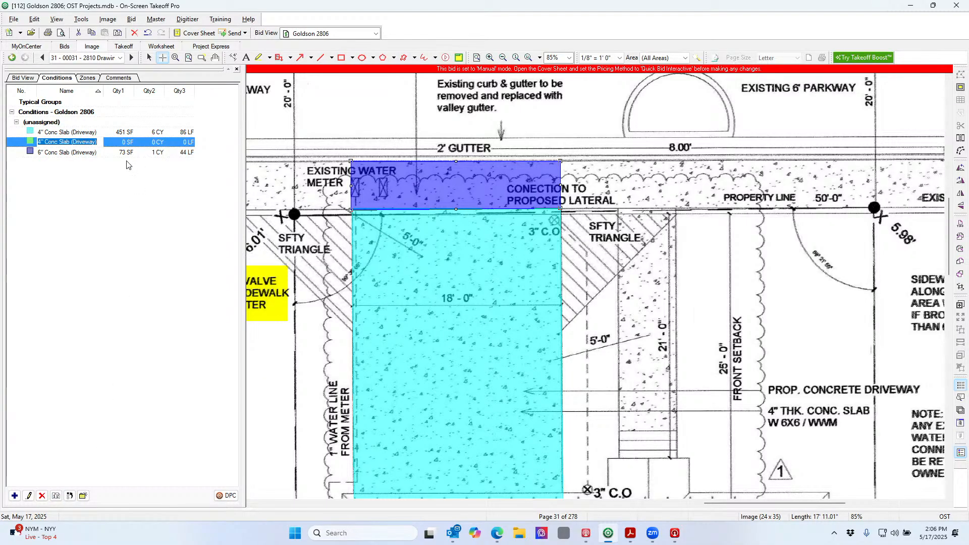
pyautogui.moveTo(99, 142); pyautogui.dragTo(60, 142)
pyautogui.write('S')
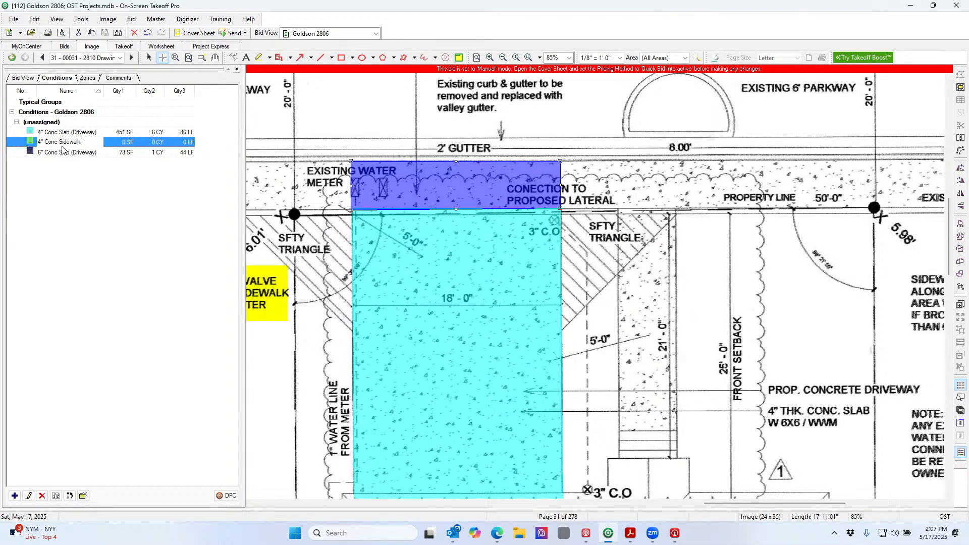
pyautogui.press('Return')
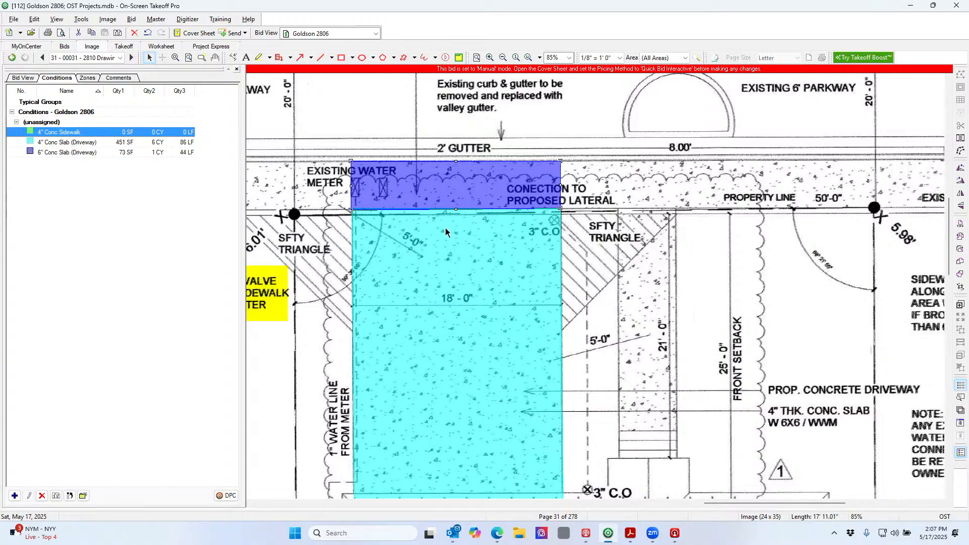
# Draw the sidewalk strip beside the driveway as a 4" Conc Sidewalk area of 93 SF
pyautogui.click(172, 132)
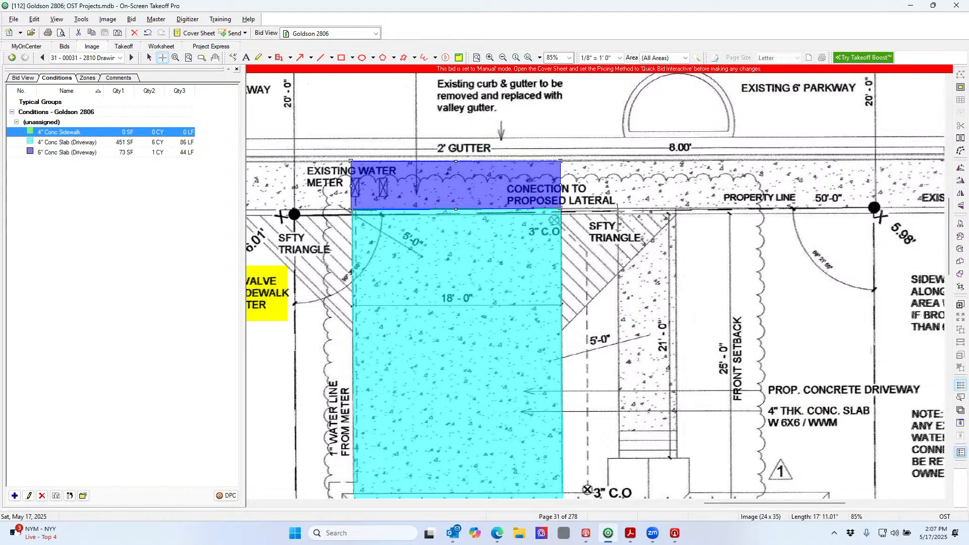
pyautogui.scroll(4, 679, 233)
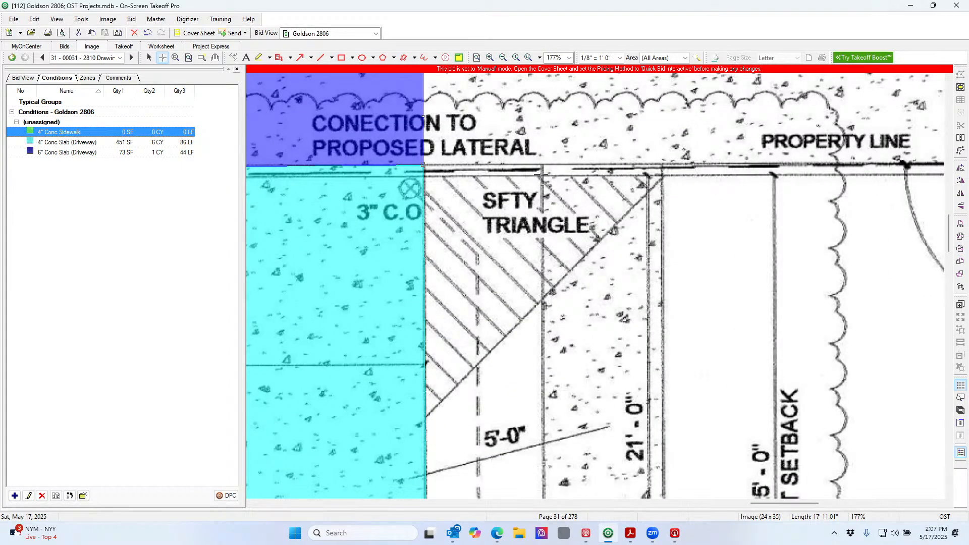
pyautogui.click(542, 163)
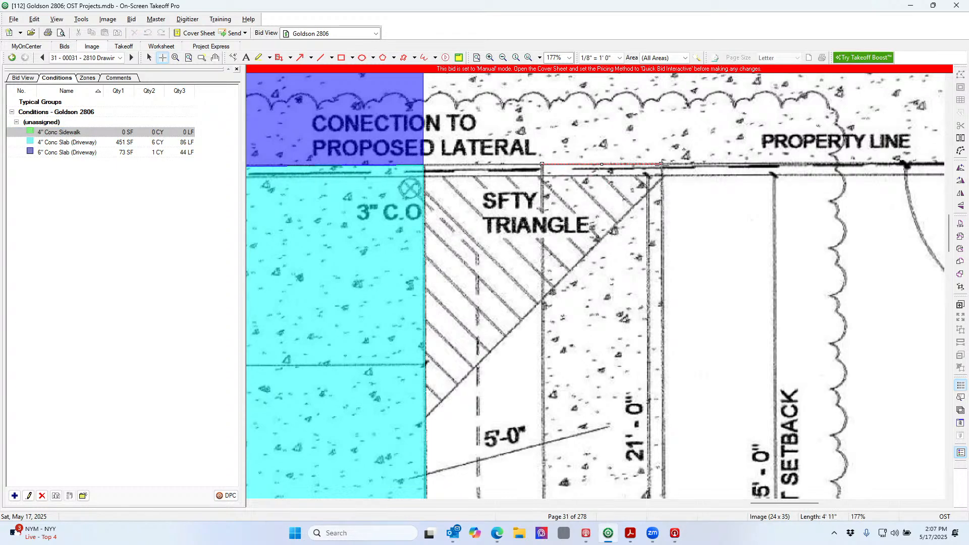
pyautogui.click(661, 164)
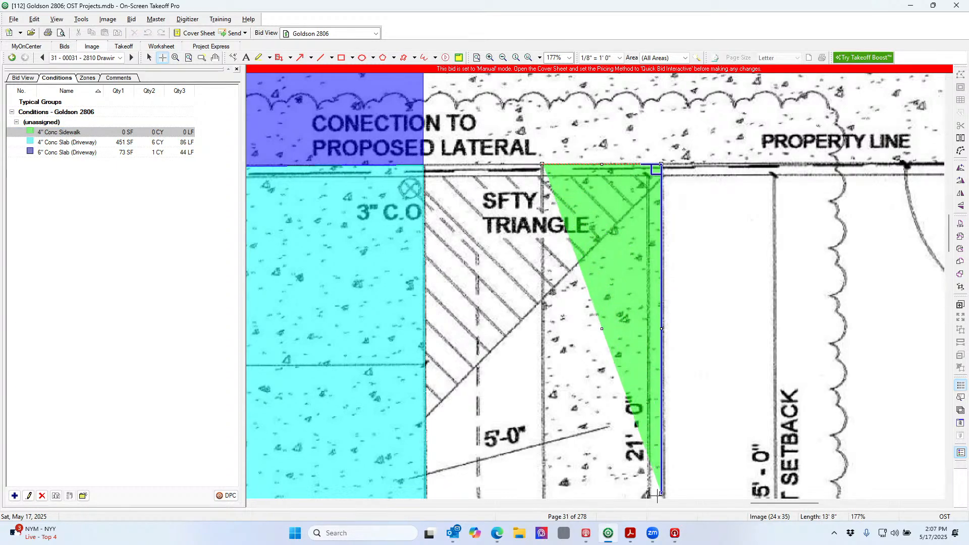
pyautogui.scroll(-3, 661, 434)
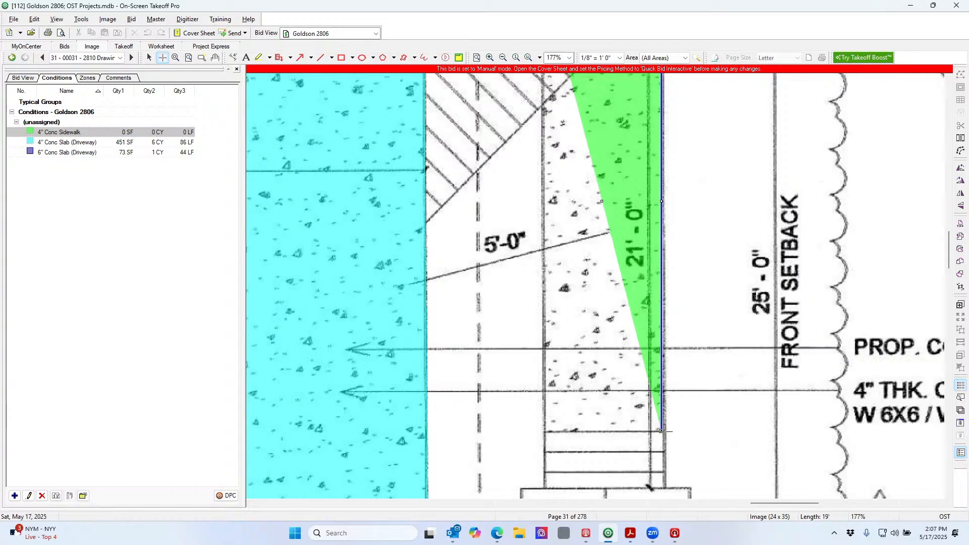
pyautogui.click(661, 430)
pyautogui.click(543, 431)
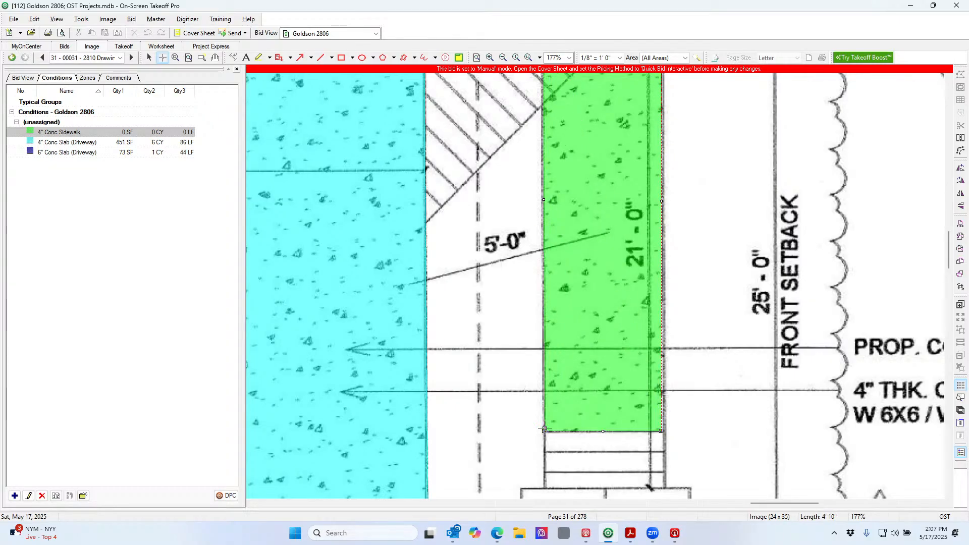
pyautogui.scroll(3, 544, 91)
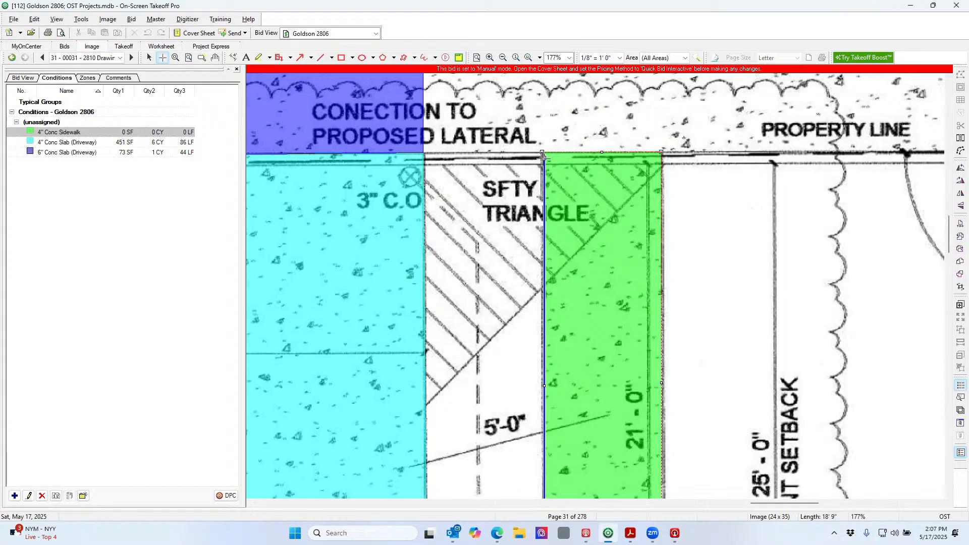
pyautogui.click(544, 156)
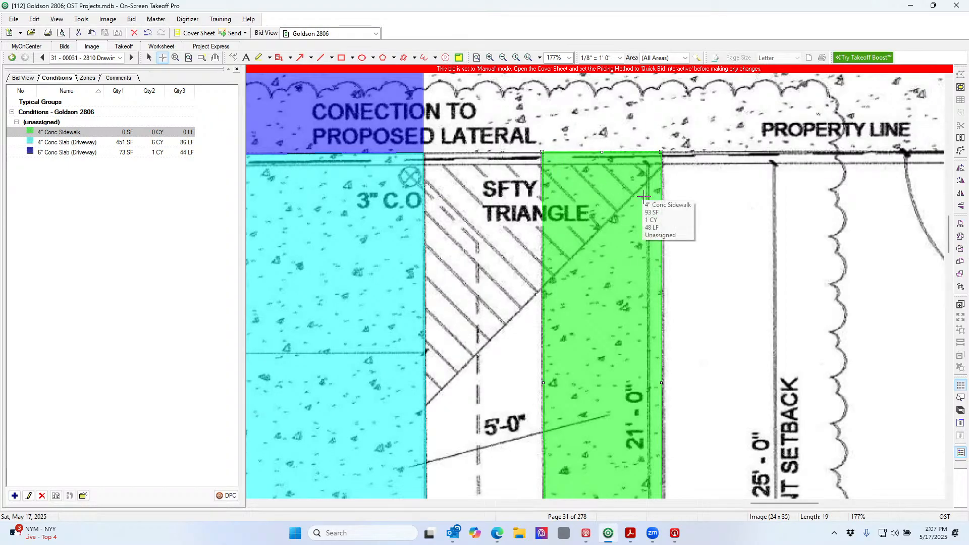
pyautogui.scroll(-3, 675, 216)
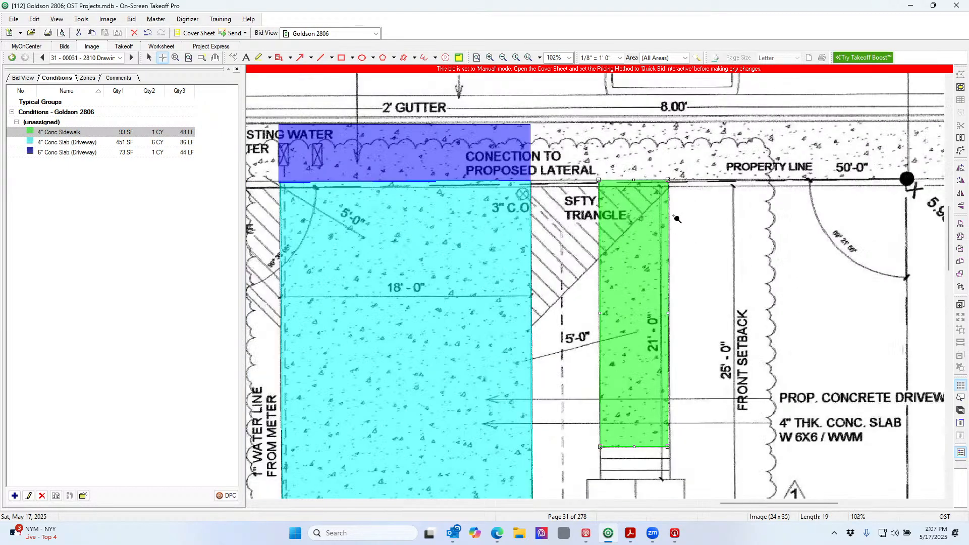
pyautogui.scroll(-1, 677, 219)
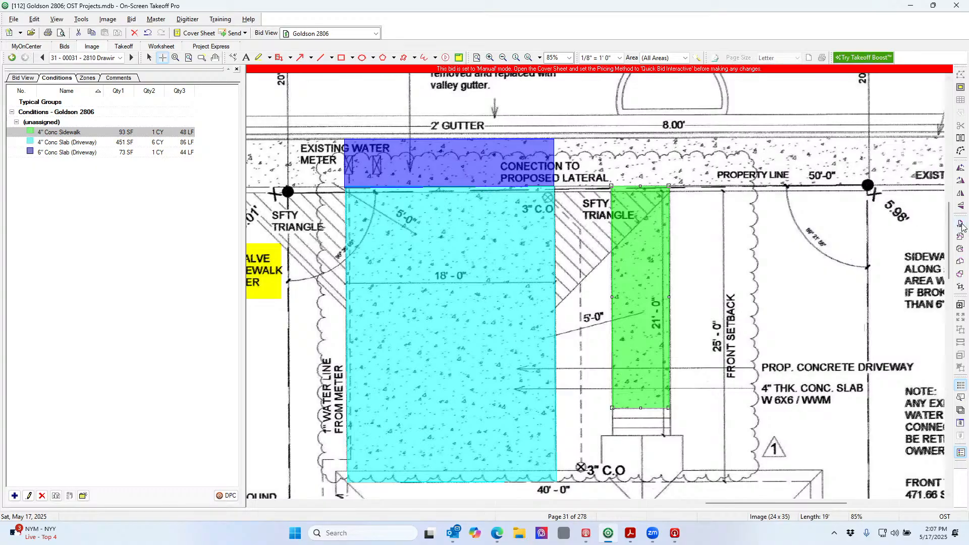
pyautogui.moveTo(949, 226); pyautogui.dragTo(952, 252)
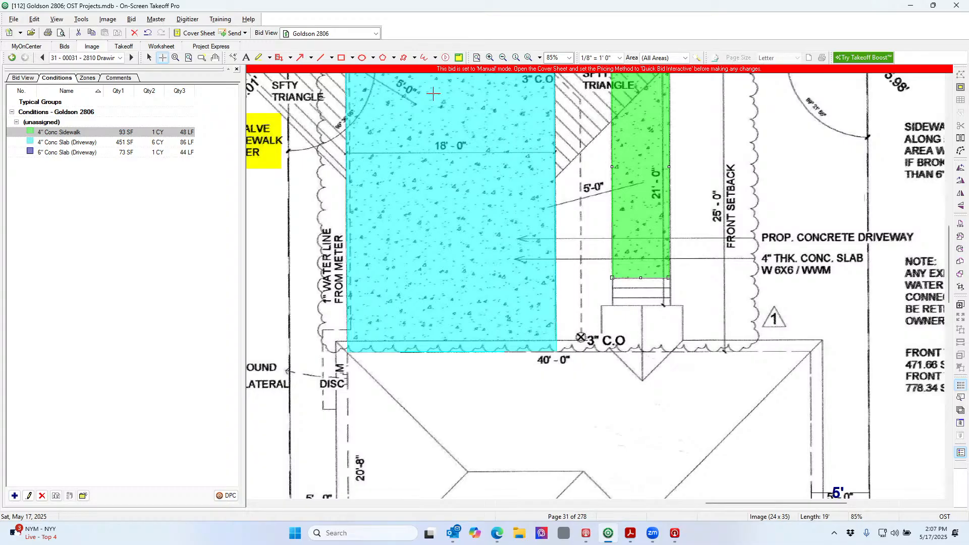
# Rename page 31 from its original PDF name to 'SP1 - Site Plan'
pyautogui.click(477, 58)
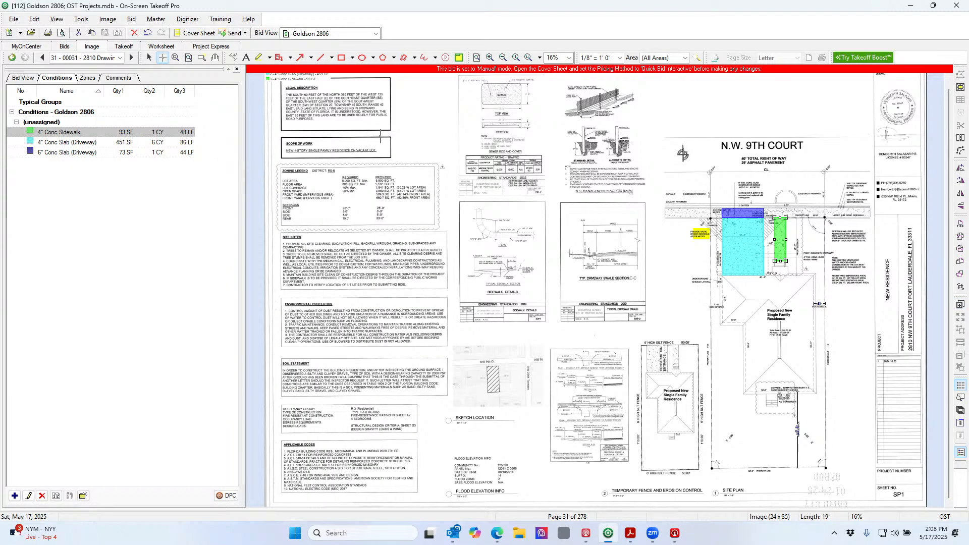
pyautogui.rightClick(403, 147)
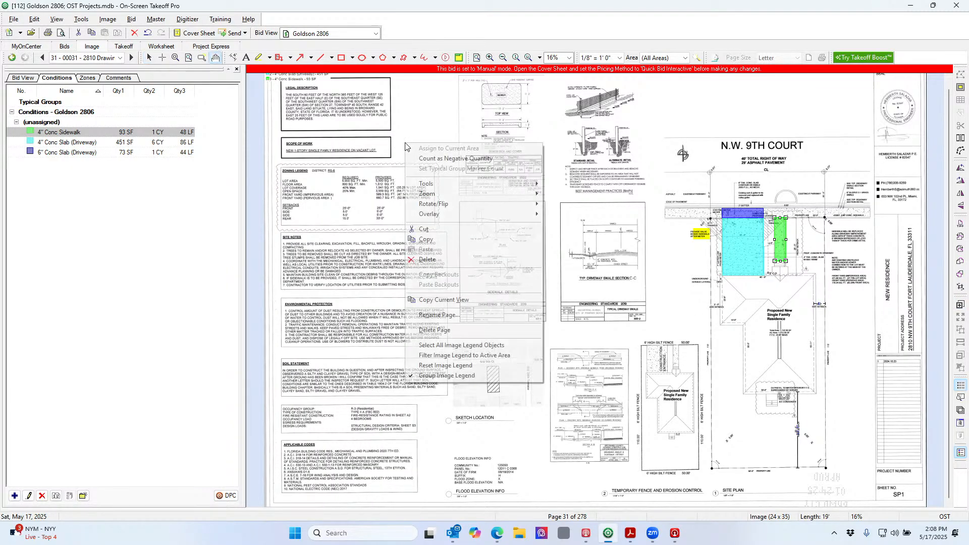
pyautogui.click(438, 315)
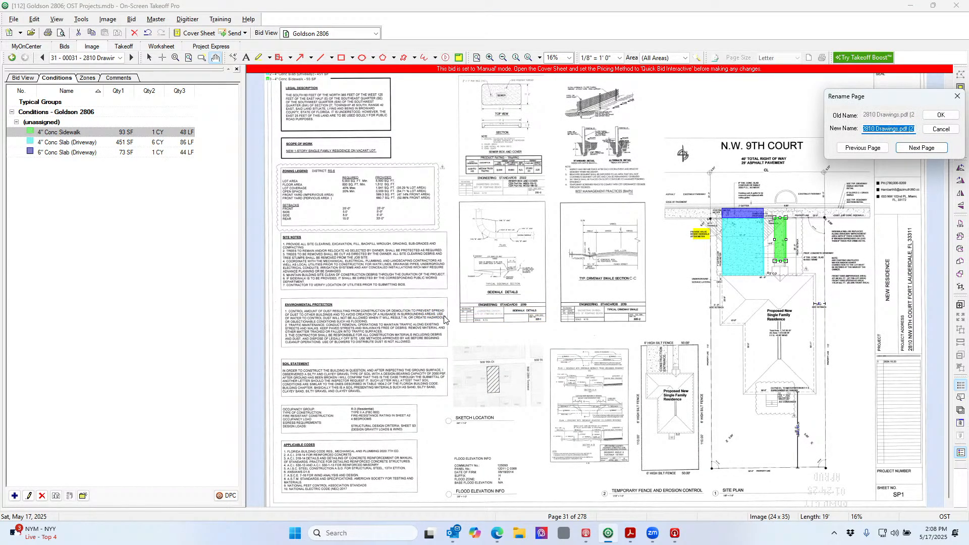
pyautogui.write('SP')
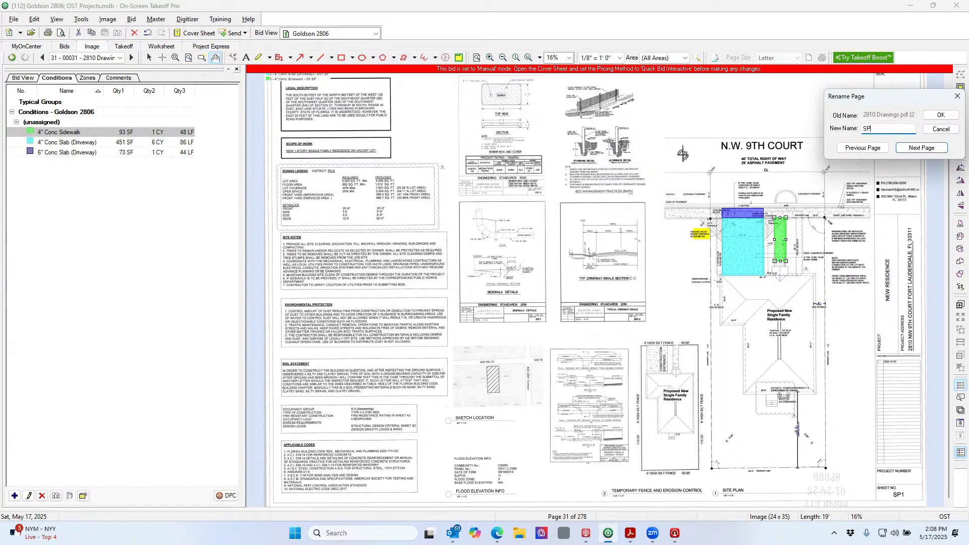
pyautogui.write('1 - Site Plan')
pyautogui.click(940, 115)
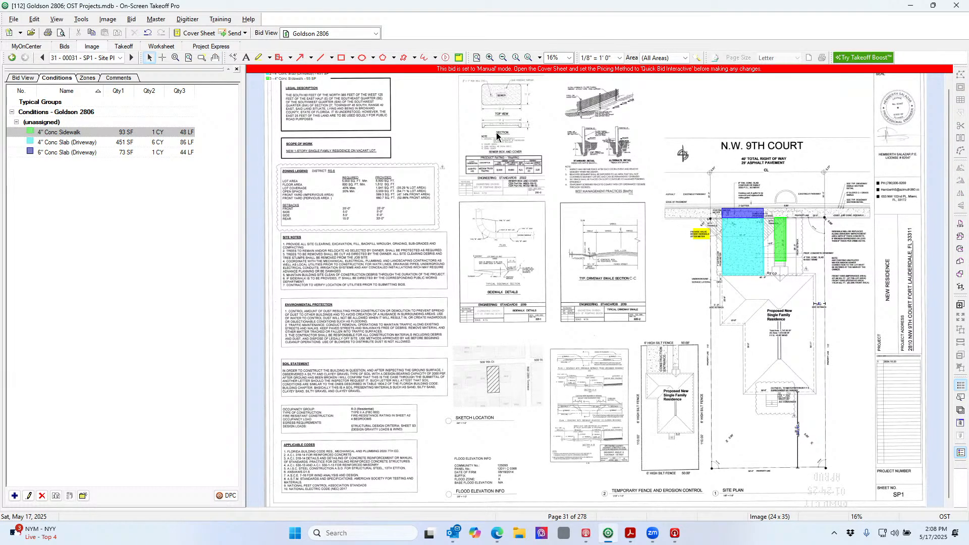
# Zoom in closely on the A/C condenser and rear setback area of the site plan
pyautogui.click(176, 57)
pyautogui.moveTo(749, 376); pyautogui.dragTo(831, 456)
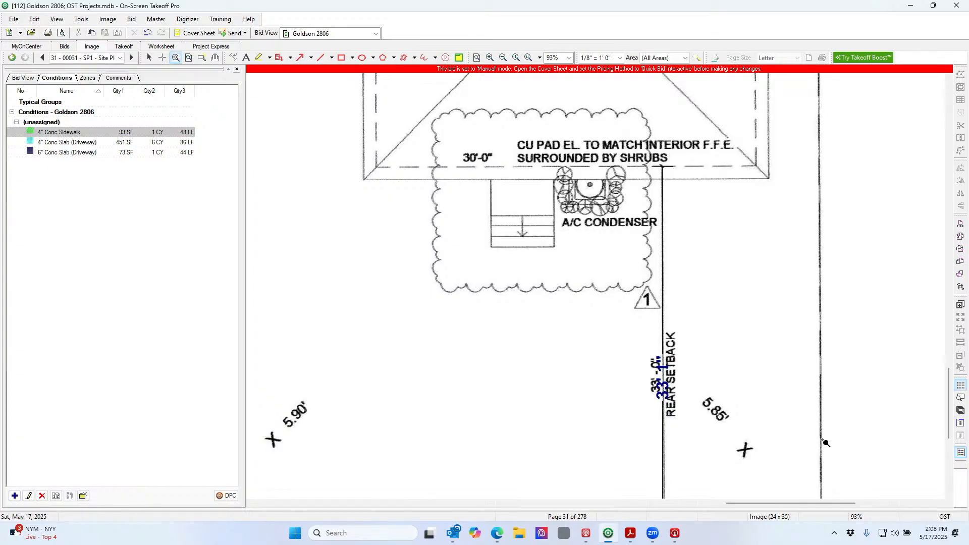
pyautogui.click(777, 367)
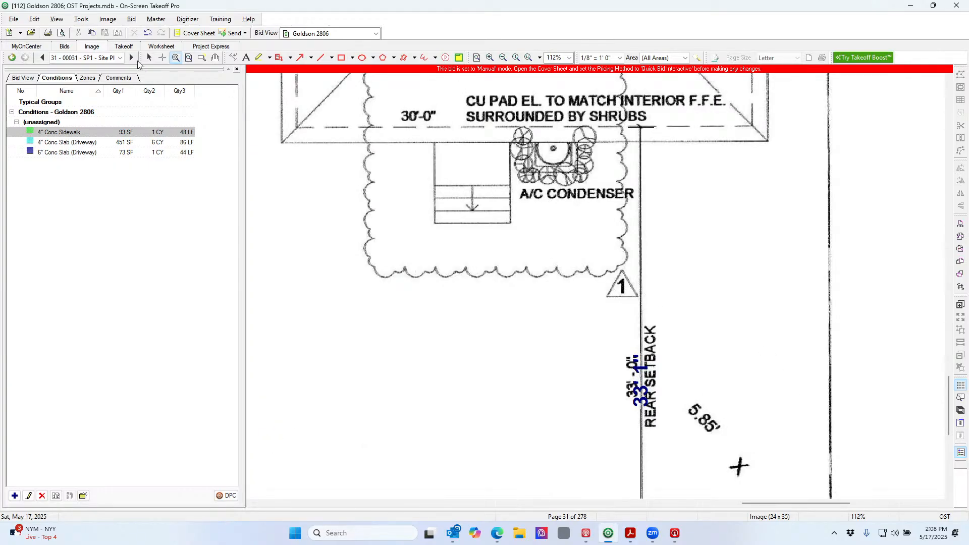
pyautogui.click(121, 58)
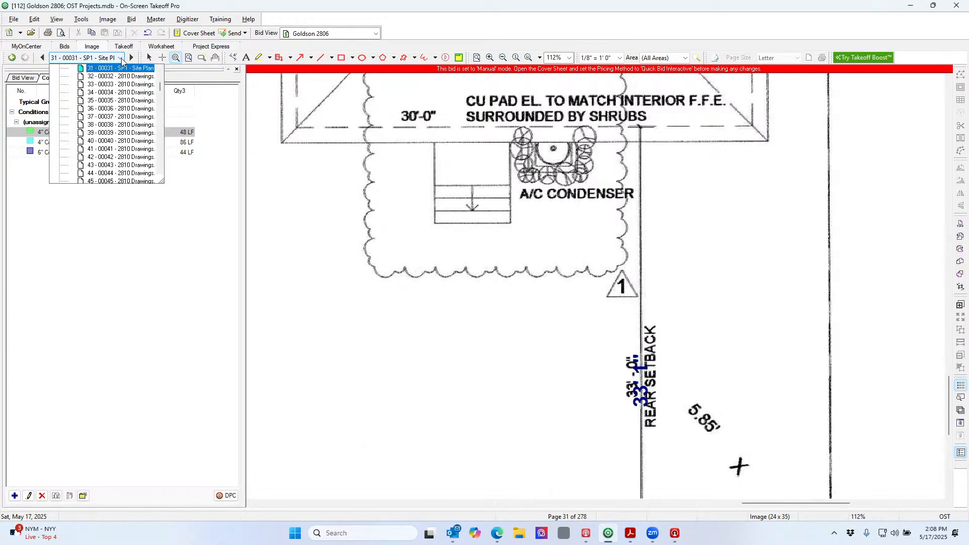
# Advance to page 32 and zoom in on its driveway and sidewalk layout
pyautogui.click(132, 57)
pyautogui.click(133, 58)
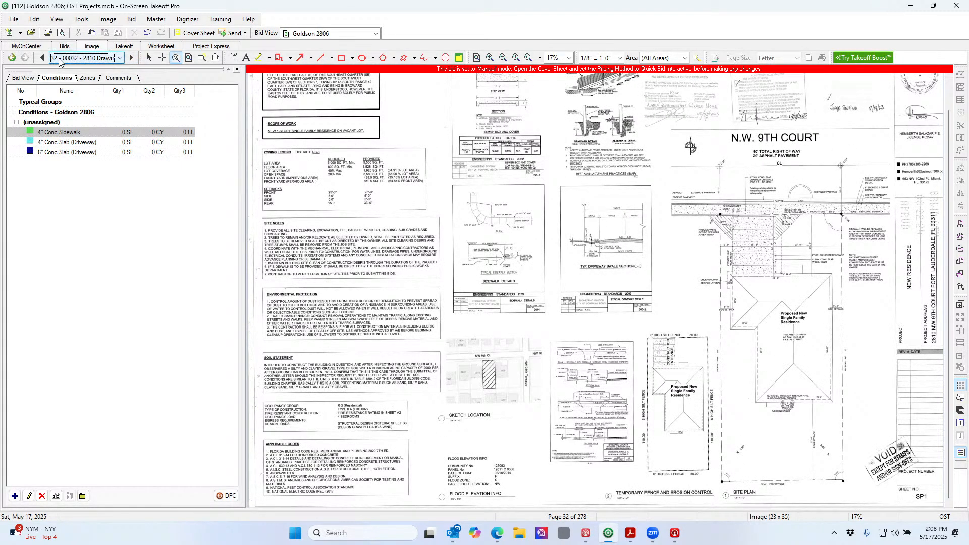
pyautogui.moveTo(670, 192); pyautogui.dragTo(858, 306)
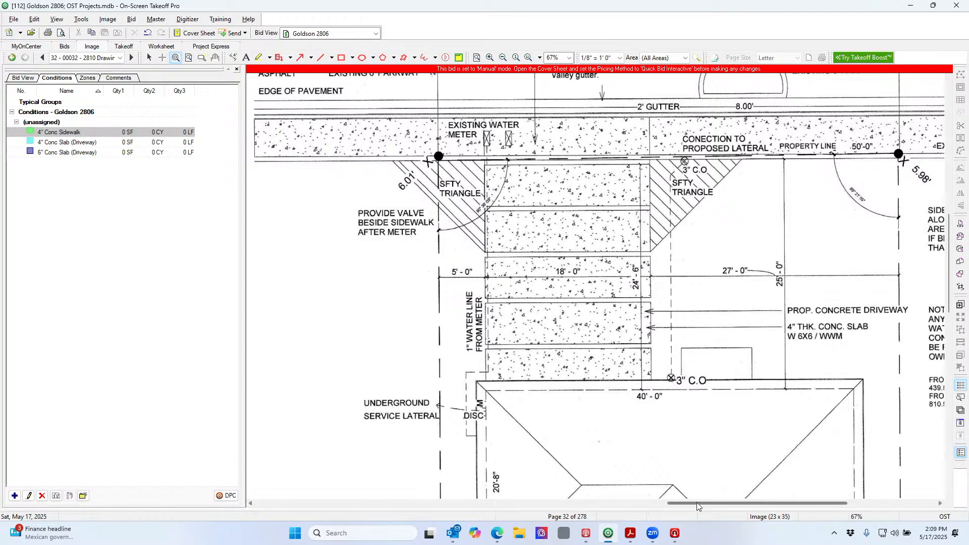
# Pan across page 32's driveway notes, then bring up Windows Search
pyautogui.moveTo(696, 502); pyautogui.dragTo(748, 513)
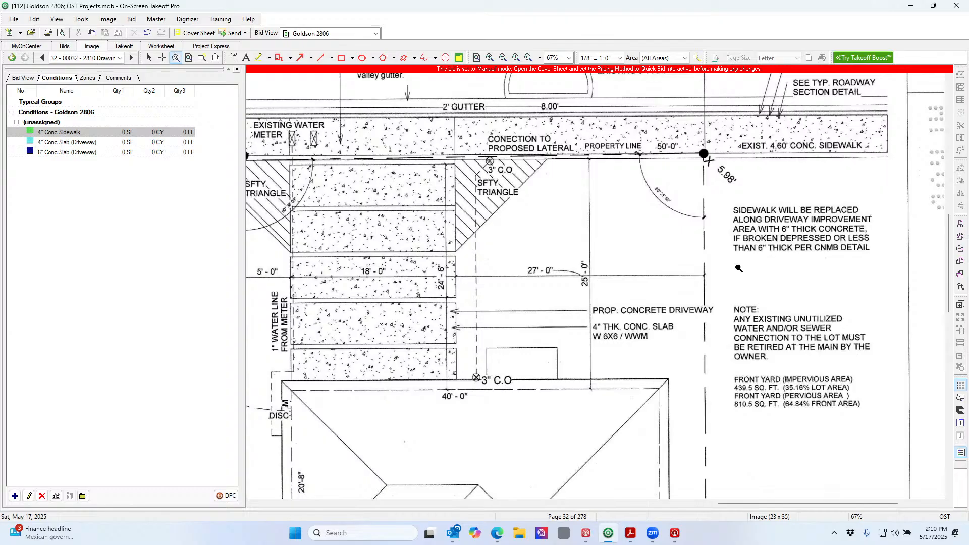
pyautogui.moveTo(731, 503); pyautogui.dragTo(660, 497)
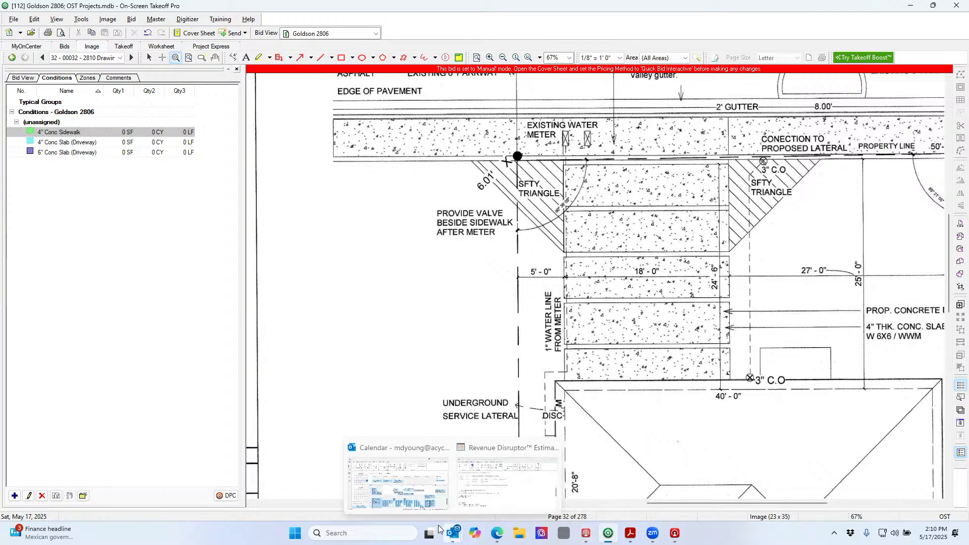
pyautogui.click(413, 539)
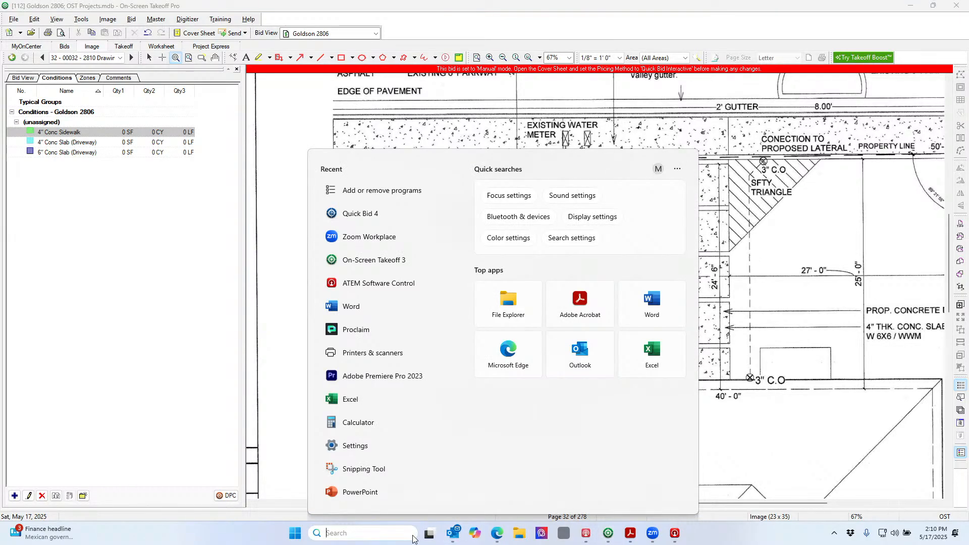
# Launch Snipping Tool and snip page 32's driveway slabs, safety triangles and dimensions
pyautogui.click(367, 471)
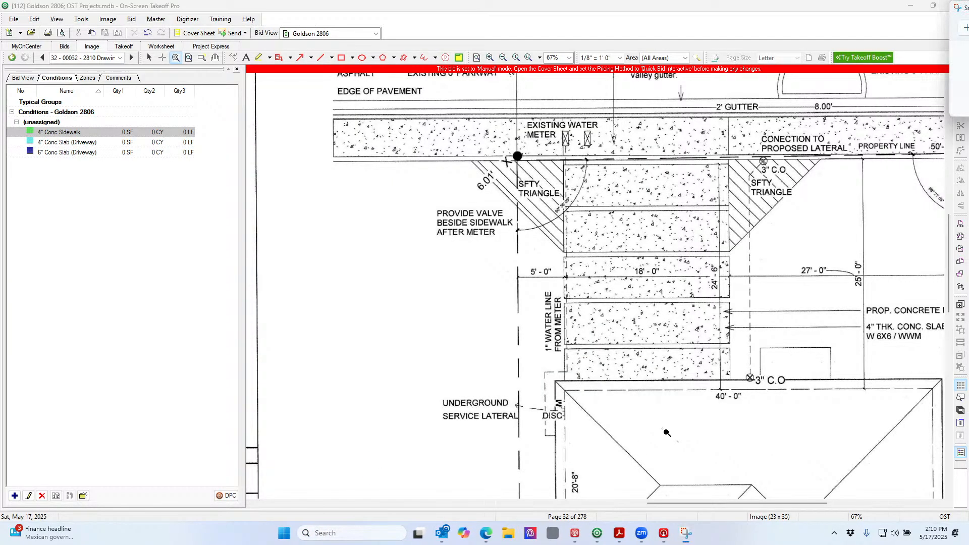
pyautogui.moveTo(966, 9); pyautogui.dragTo(153, 51)
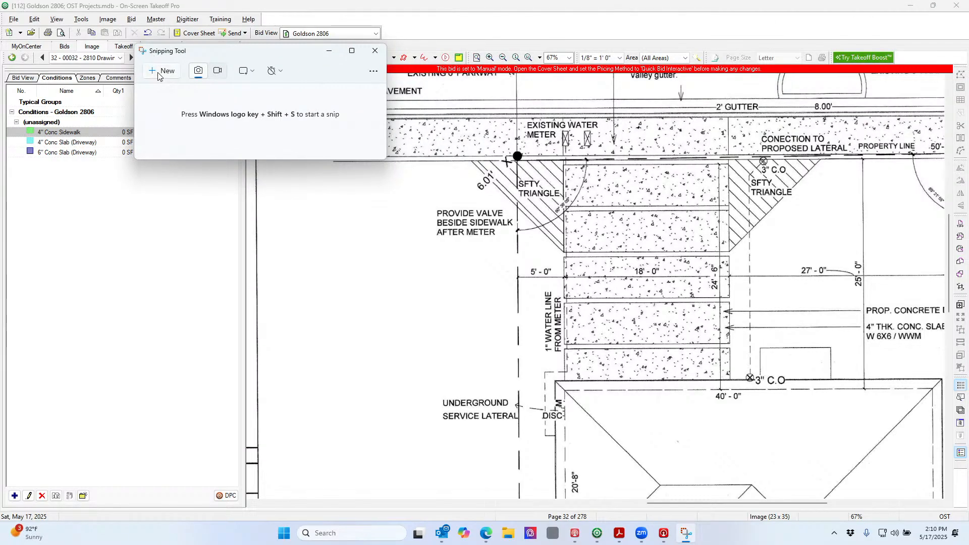
pyautogui.click(161, 71)
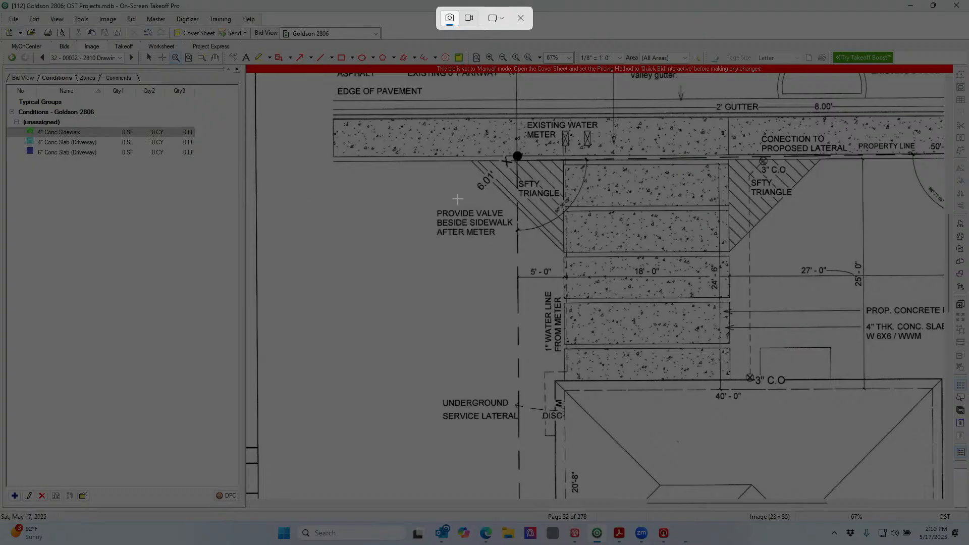
pyautogui.moveTo(517, 148)
pyautogui.mouseDown()
pyautogui.moveTo(720, 297)
pyautogui.moveTo(797, 404)
pyautogui.moveTo(876, 410)
pyautogui.moveTo(917, 398)
pyautogui.moveTo(925, 410)
pyautogui.mouseUp()
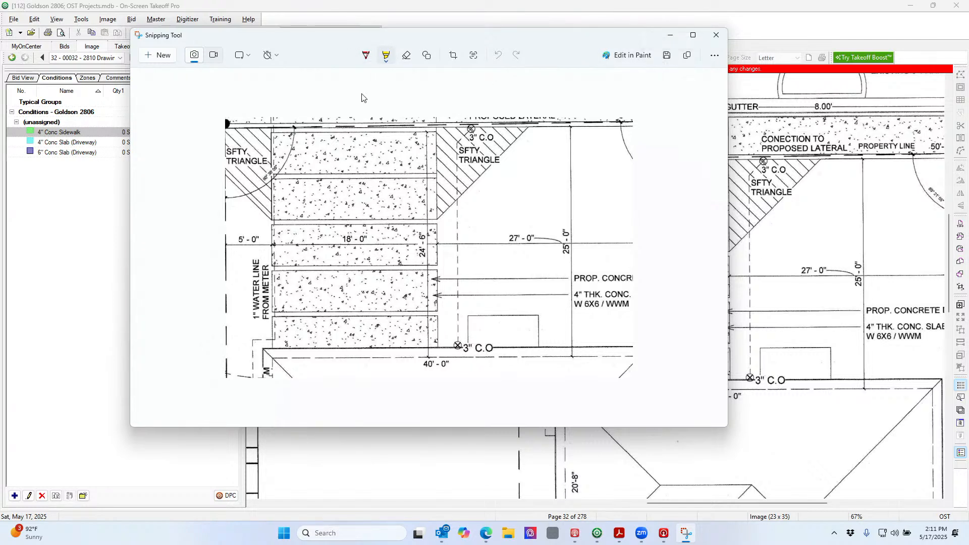
# Highlight the driveway slabs in yellow, then circle that strip in red with a pointing arrow
pyautogui.click(367, 56)
pyautogui.click(386, 55)
pyautogui.moveTo(274, 222); pyautogui.dragTo(428, 223)
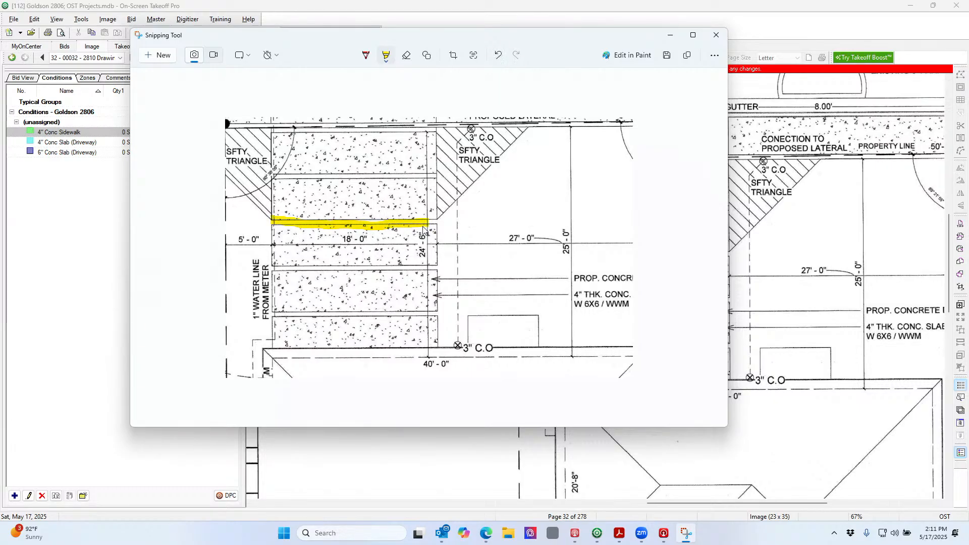
pyautogui.click(366, 56)
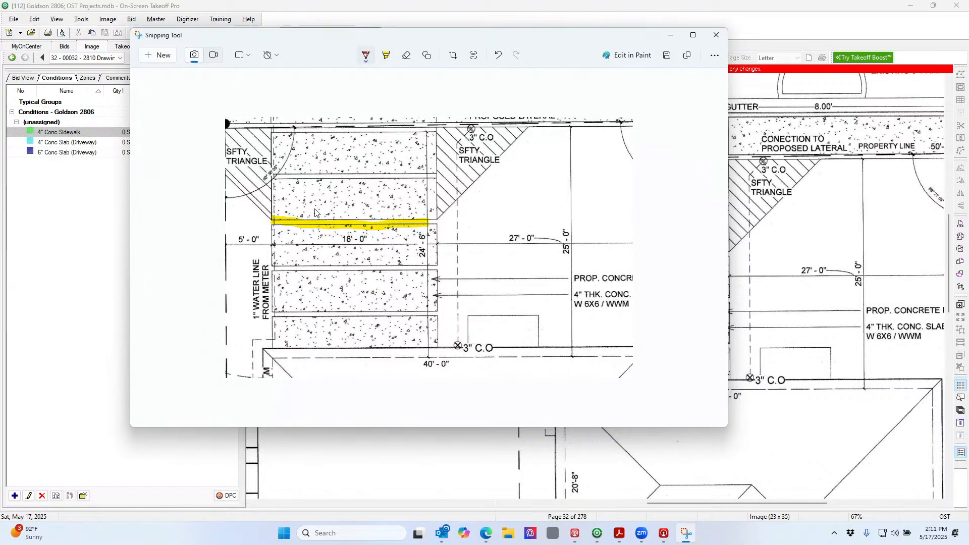
pyautogui.moveTo(302, 204)
pyautogui.mouseDown()
pyautogui.moveTo(268, 208)
pyautogui.moveTo(292, 242)
pyautogui.moveTo(434, 246)
pyautogui.moveTo(443, 216)
pyautogui.moveTo(303, 203)
pyautogui.mouseUp()
pyautogui.moveTo(438, 214); pyautogui.dragTo(532, 157)
pyautogui.moveTo(439, 201)
pyautogui.mouseDown()
pyautogui.moveTo(437, 214)
pyautogui.moveTo(468, 218)
pyautogui.mouseUp()
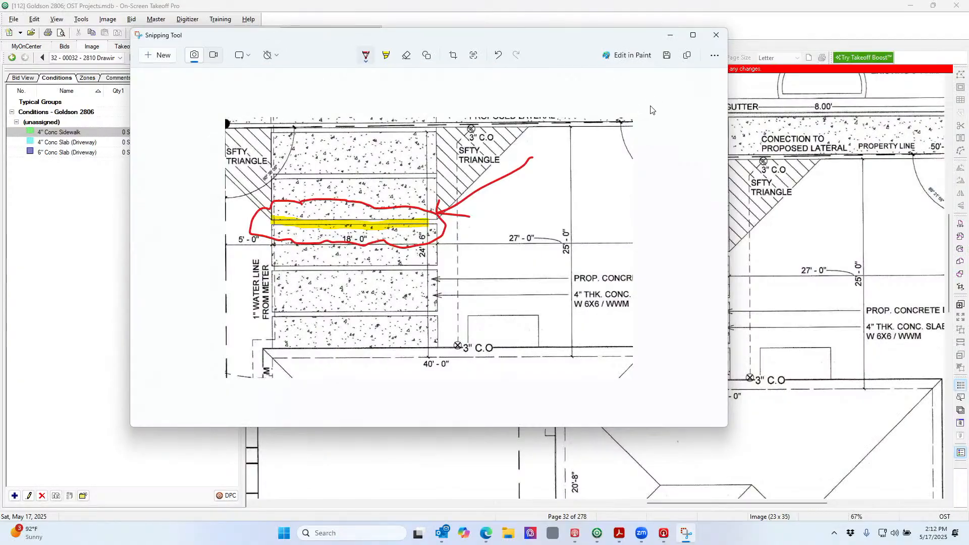
# Cancel the Save As and close Snipping Tool without saving the snip
pyautogui.click(667, 55)
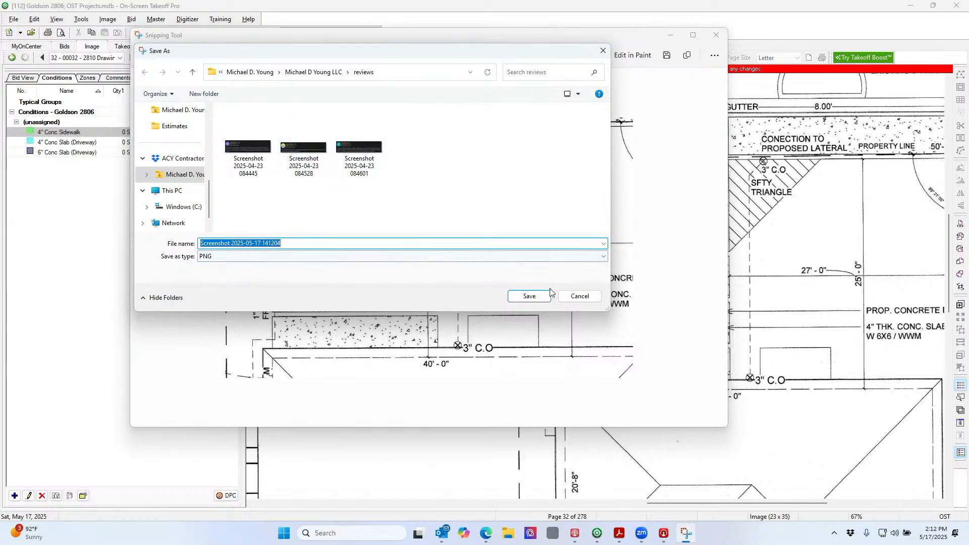
pyautogui.click(583, 300)
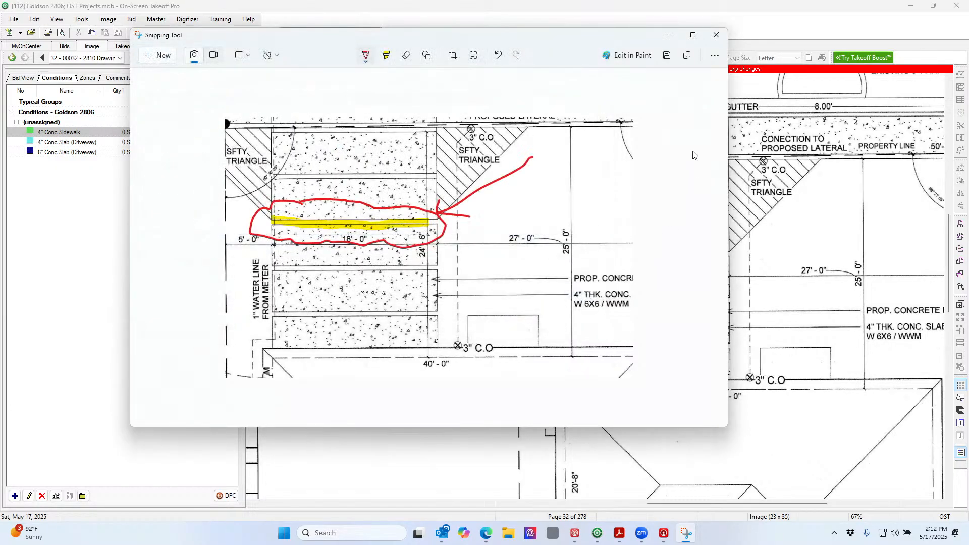
pyautogui.click(716, 35)
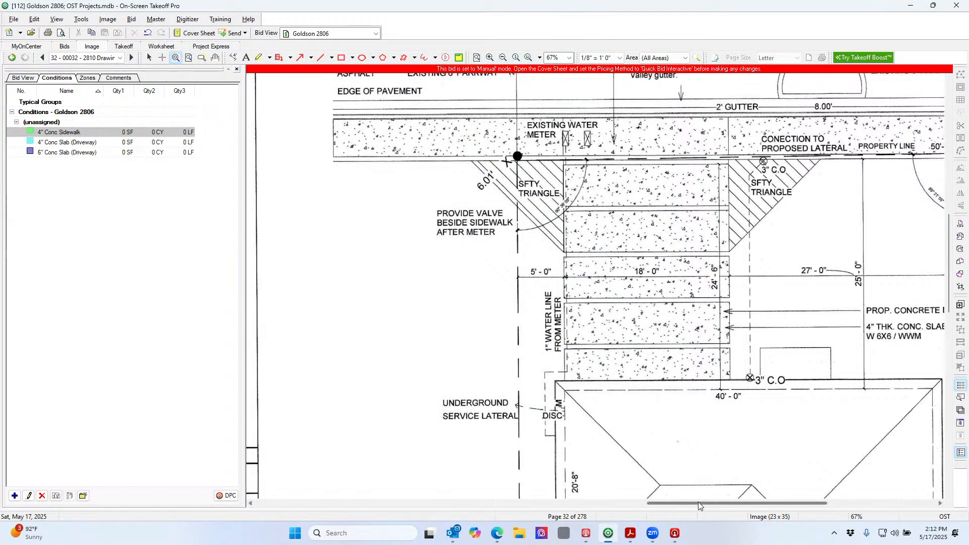
# Pan the sheet and advance to page 33, the floor plan sheet
pyautogui.moveTo(700, 502); pyautogui.dragTo(738, 504)
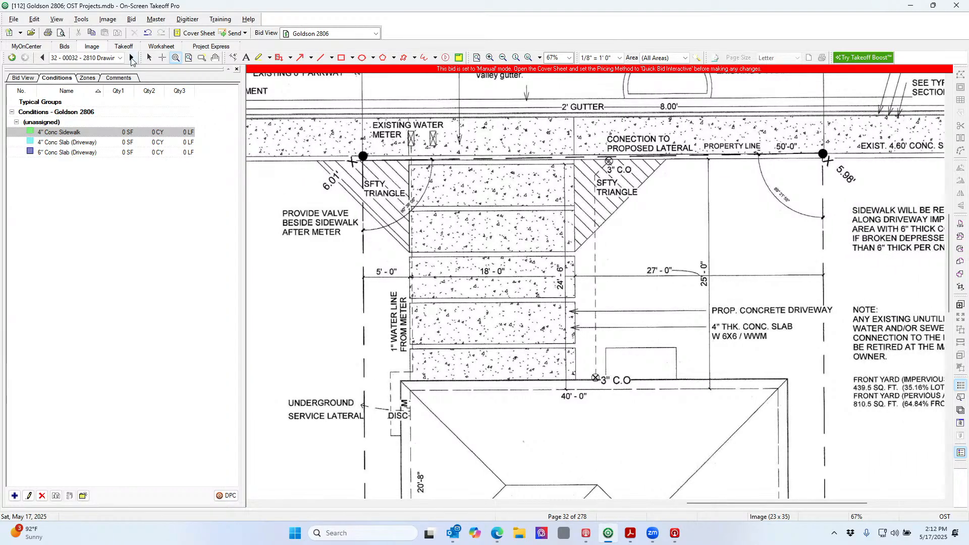
pyautogui.click(132, 57)
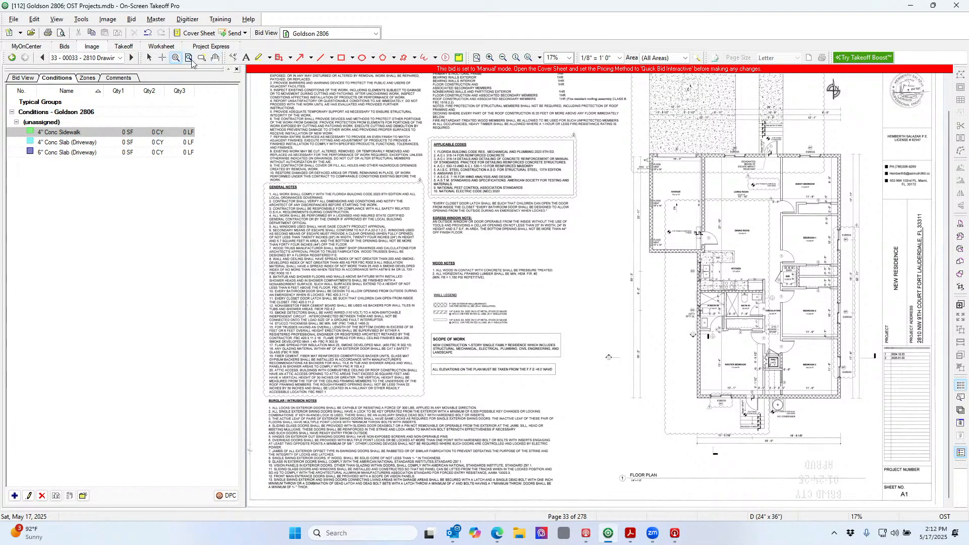
# Zoom in on the front entry of the page 33 floor plan and scroll around it
pyautogui.moveTo(743, 118); pyautogui.dragTo(818, 170)
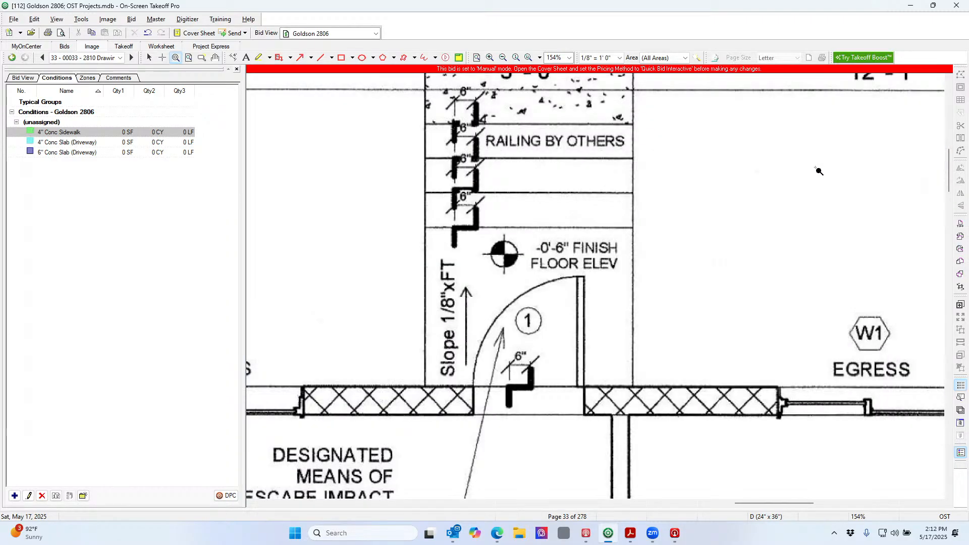
pyautogui.scroll(1, 817, 212)
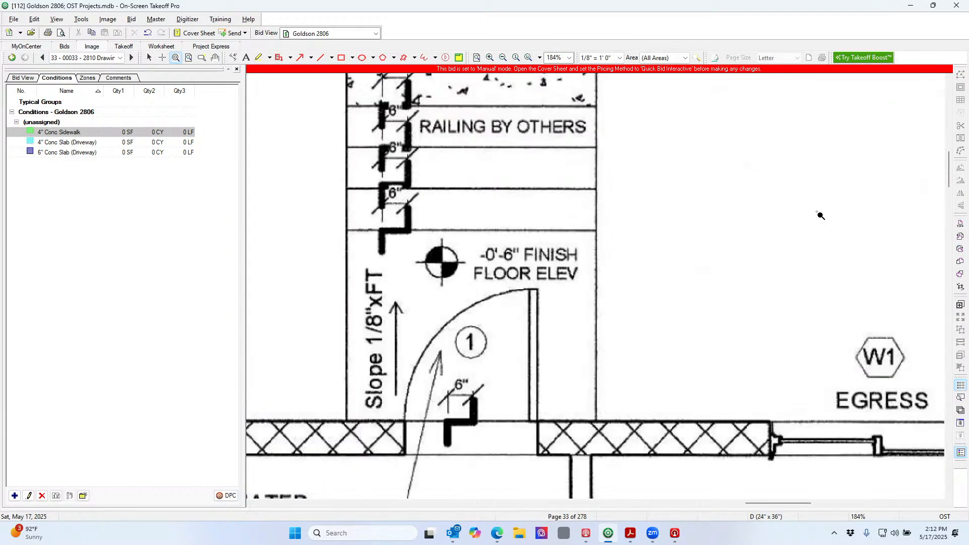
pyautogui.scroll(-1, 750, 205)
pyautogui.scroll(-1, 753, 209)
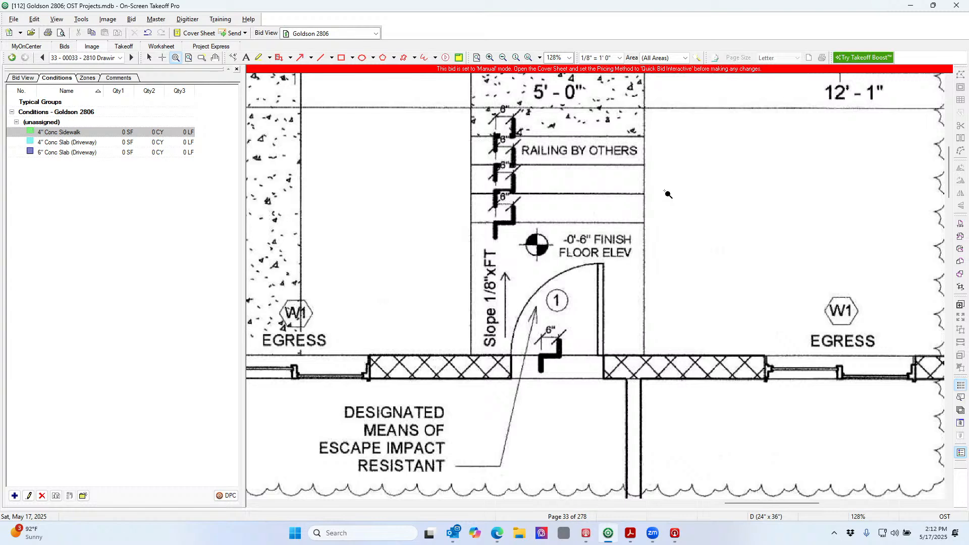
pyautogui.scroll(-1, 668, 195)
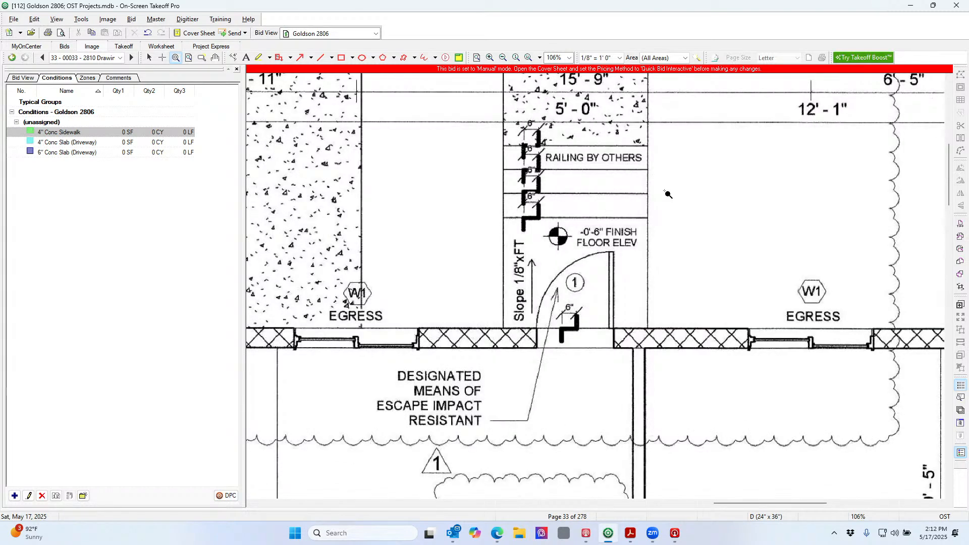
pyautogui.scroll(-1, 667, 194)
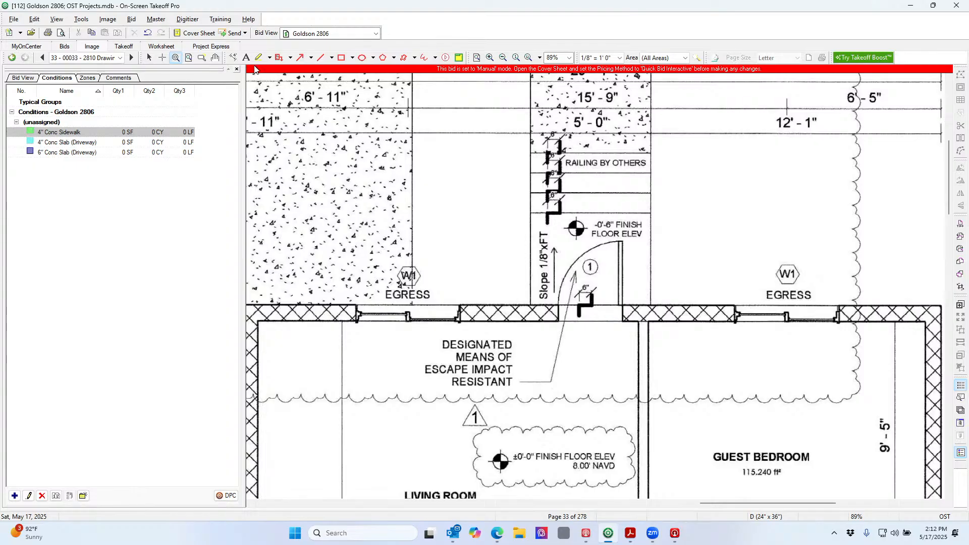
# Zoom out three levels and scroll the sheet to view the rooms surrounding the entry
pyautogui.click(504, 59)
pyautogui.click(504, 60)
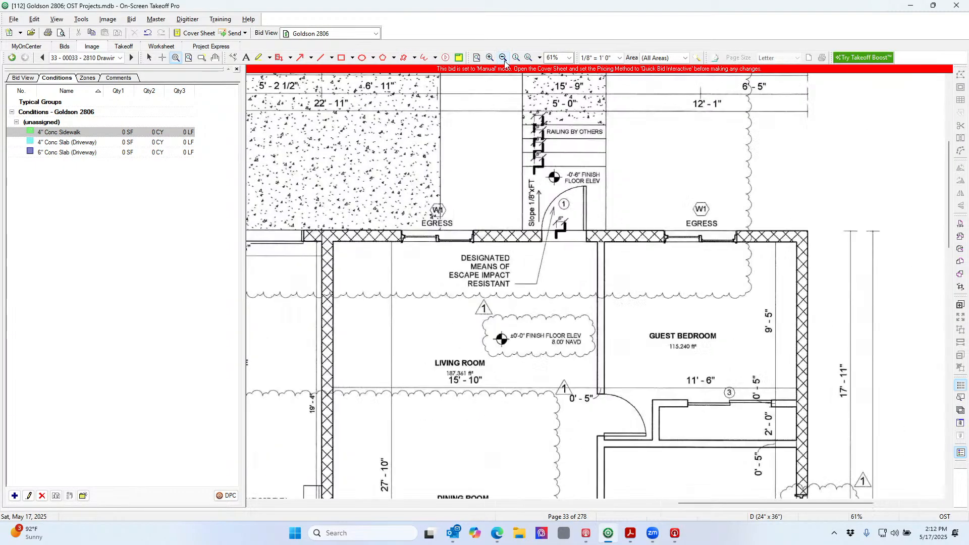
pyautogui.click(504, 60)
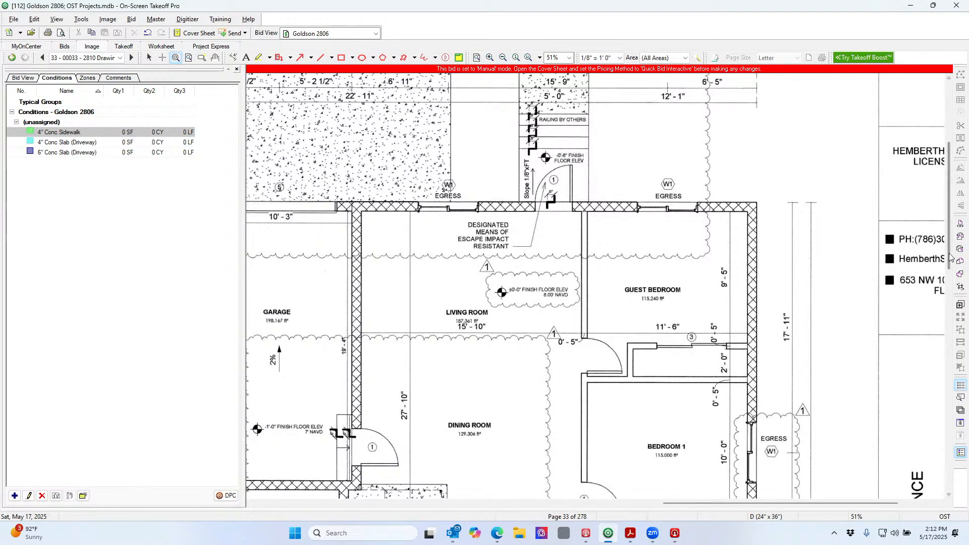
pyautogui.moveTo(949, 254); pyautogui.dragTo(950, 429)
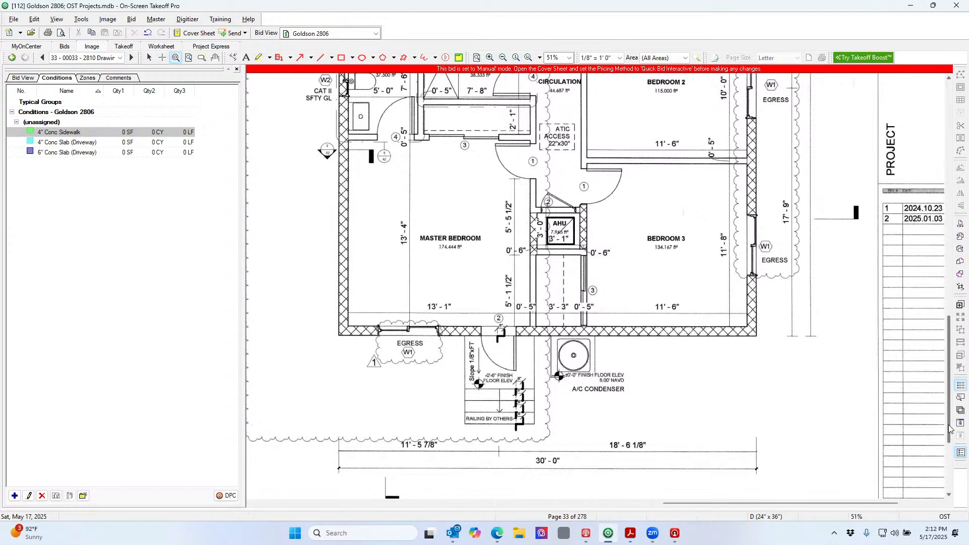
pyautogui.moveTo(950, 429); pyautogui.dragTo(962, 259)
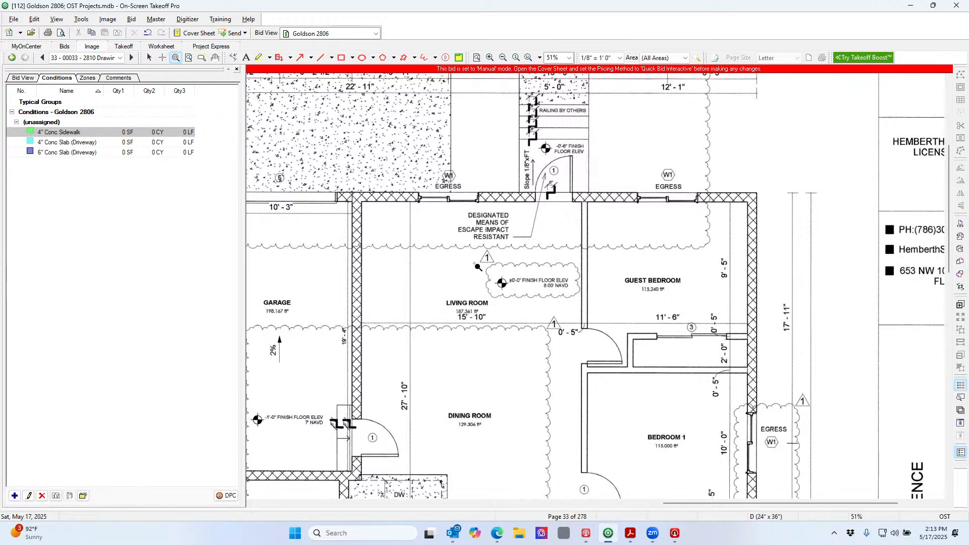
# Zoom in on the FINISH FLOOR ELEV note, then move to the entry slope detail
pyautogui.moveTo(489, 254); pyautogui.dragTo(601, 329)
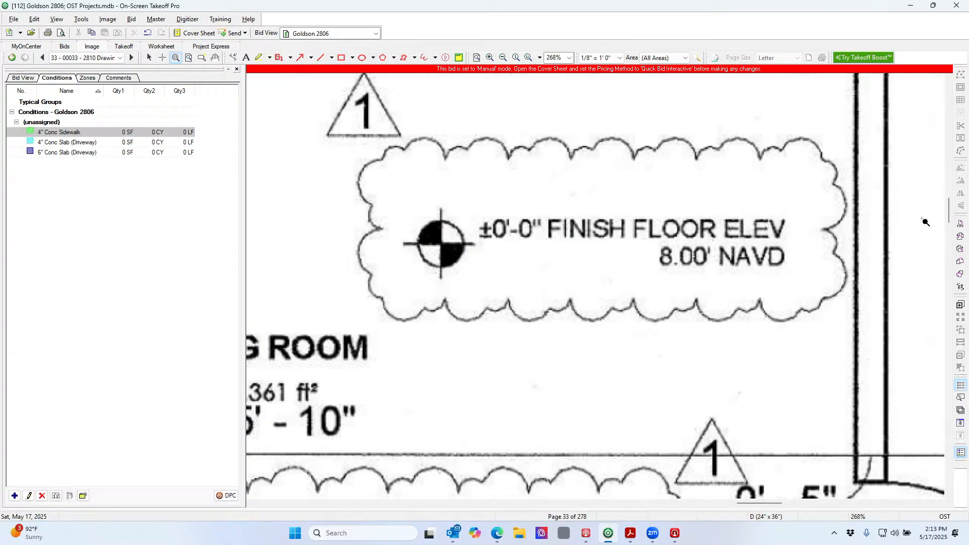
pyautogui.scroll(1, 948, 217)
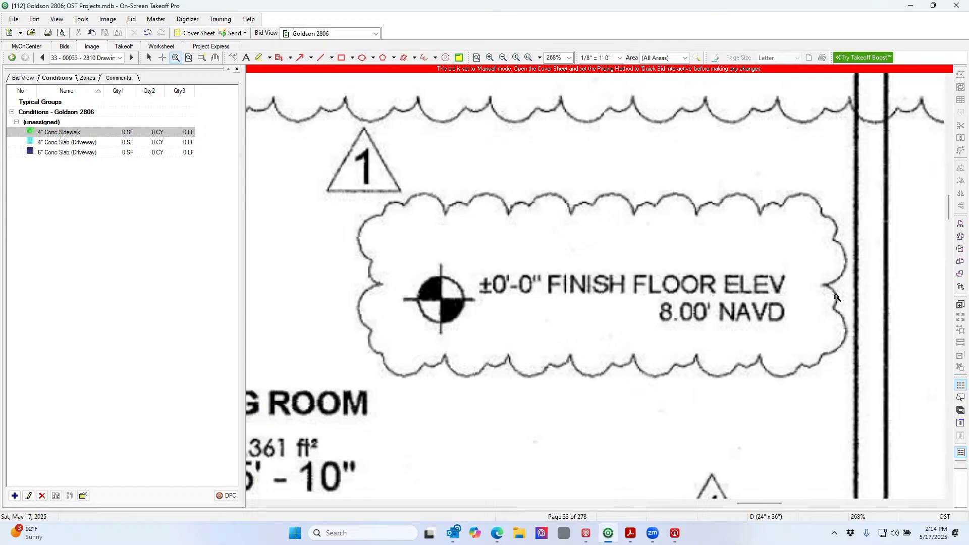
pyautogui.moveTo(945, 226); pyautogui.dragTo(945, 180)
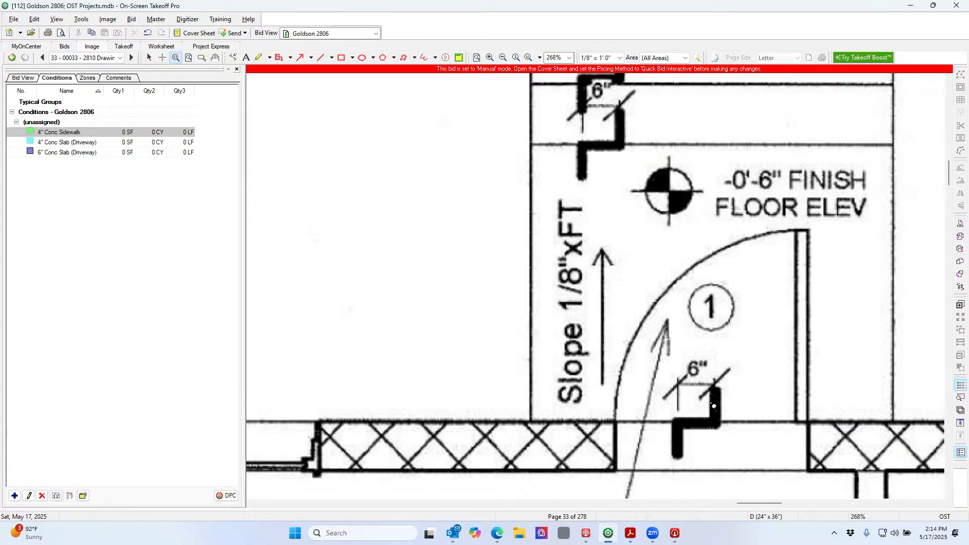
pyautogui.click(503, 58)
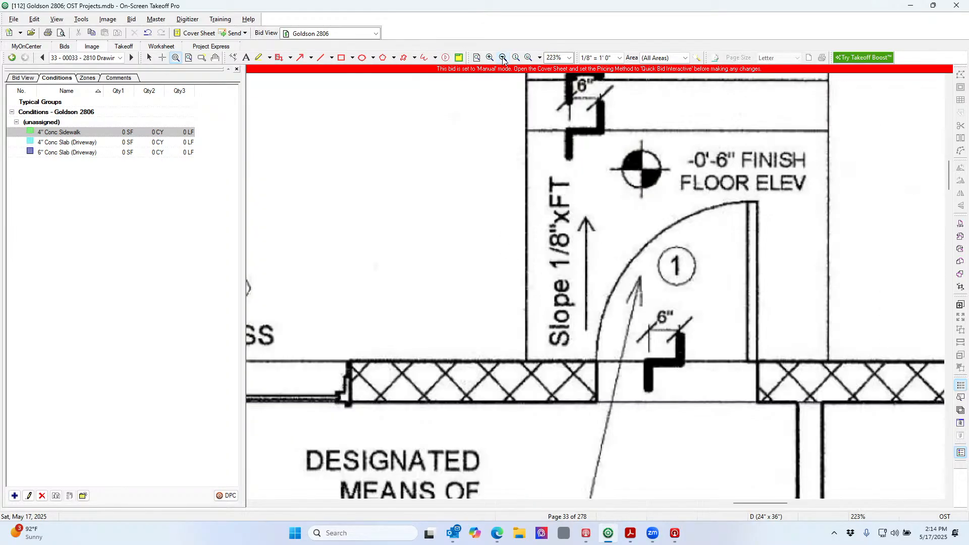
pyautogui.click(503, 58)
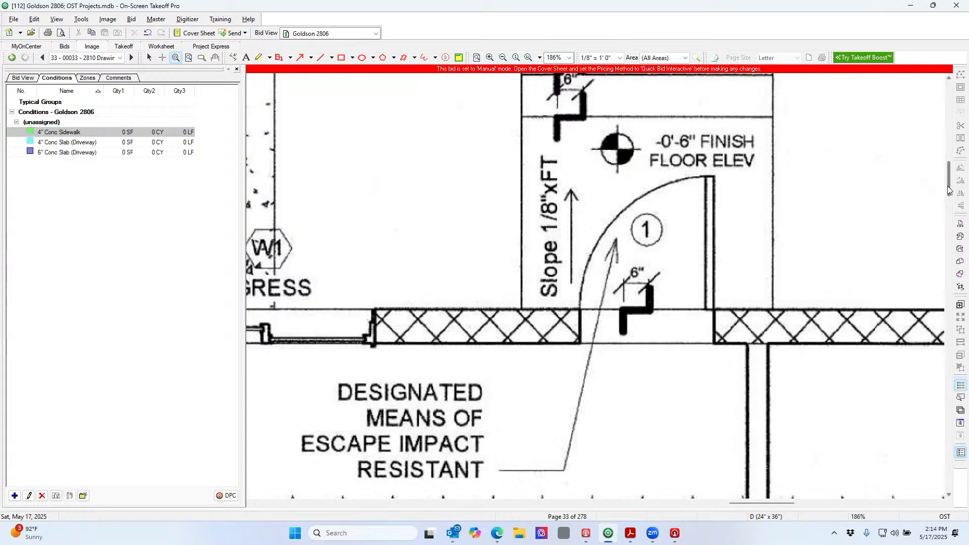
# Scroll and zoom out to show the living room, guest bedroom and dining room
pyautogui.moveTo(948, 190); pyautogui.dragTo(952, 180)
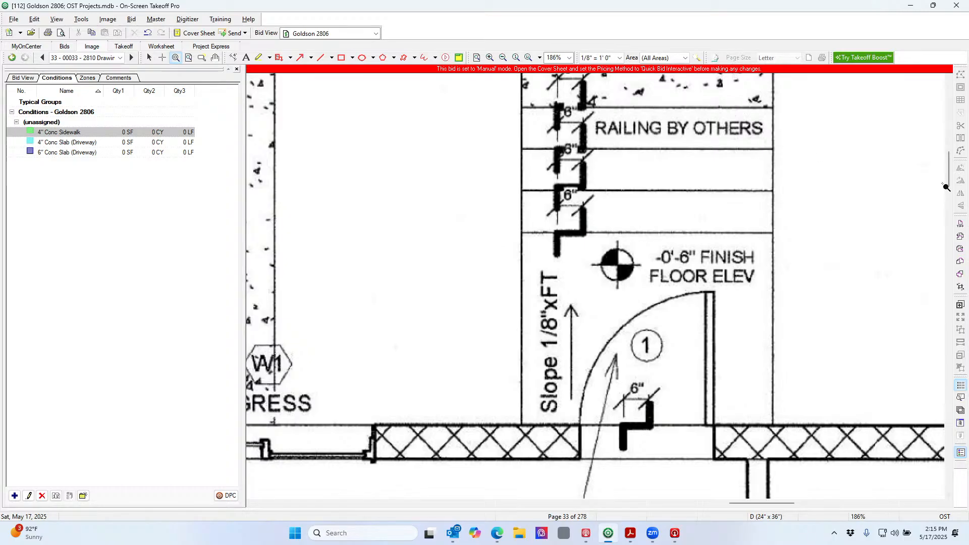
pyautogui.moveTo(949, 178); pyautogui.dragTo(949, 157)
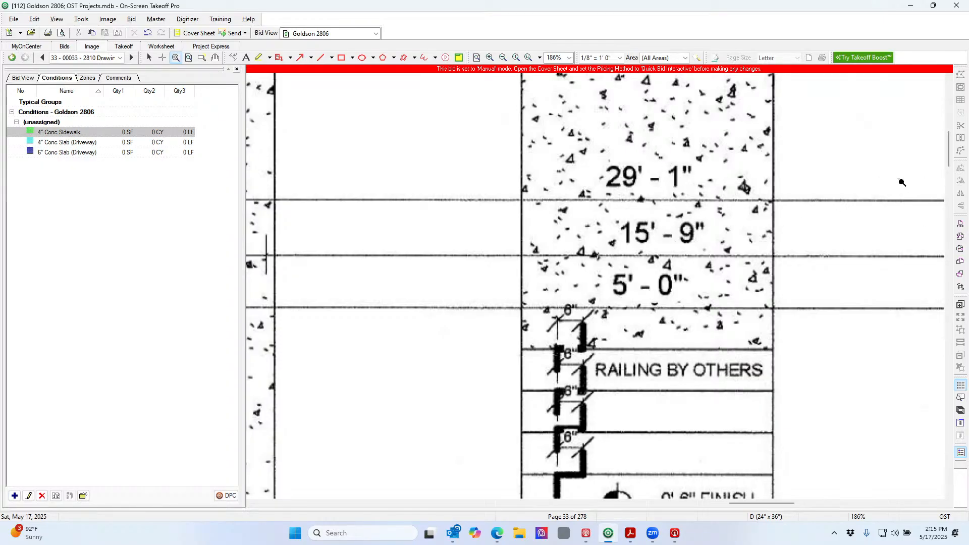
pyautogui.moveTo(950, 165); pyautogui.dragTo(952, 196)
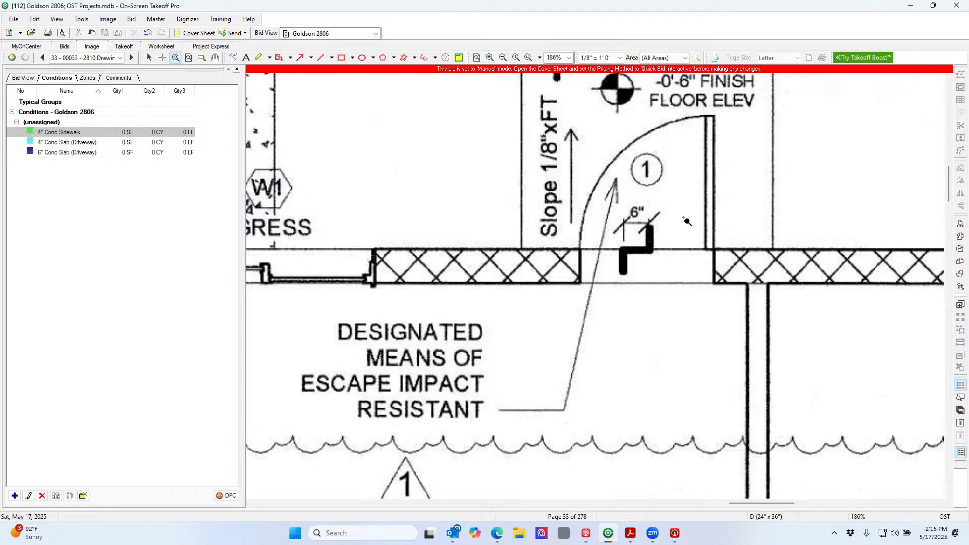
pyautogui.scroll(1, 686, 222)
pyautogui.scroll(-2, 686, 223)
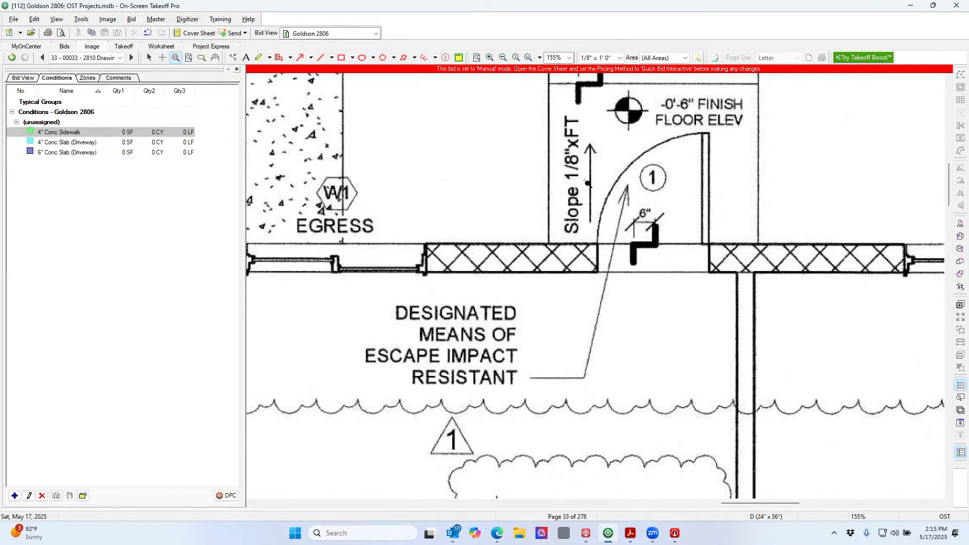
pyautogui.click(502, 58)
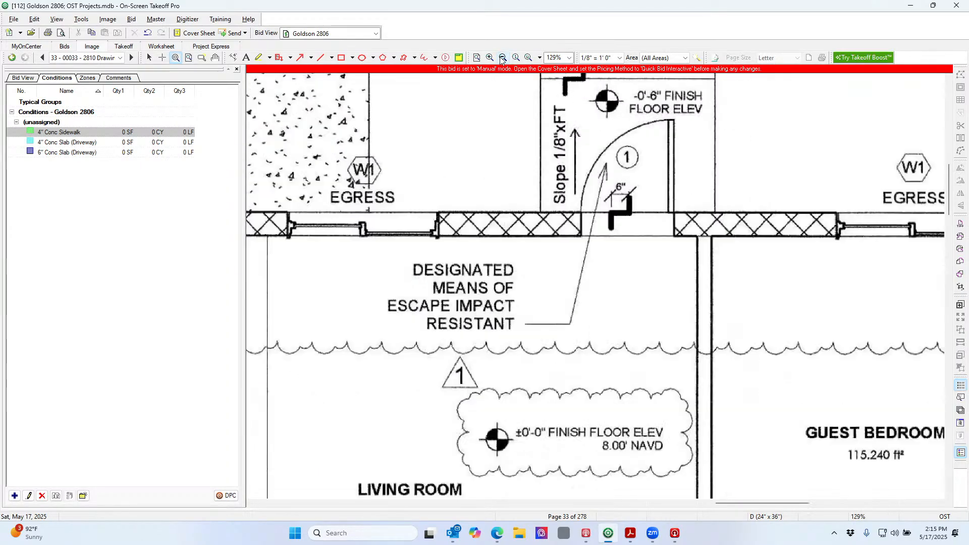
pyautogui.click(502, 58)
pyautogui.click(502, 58)
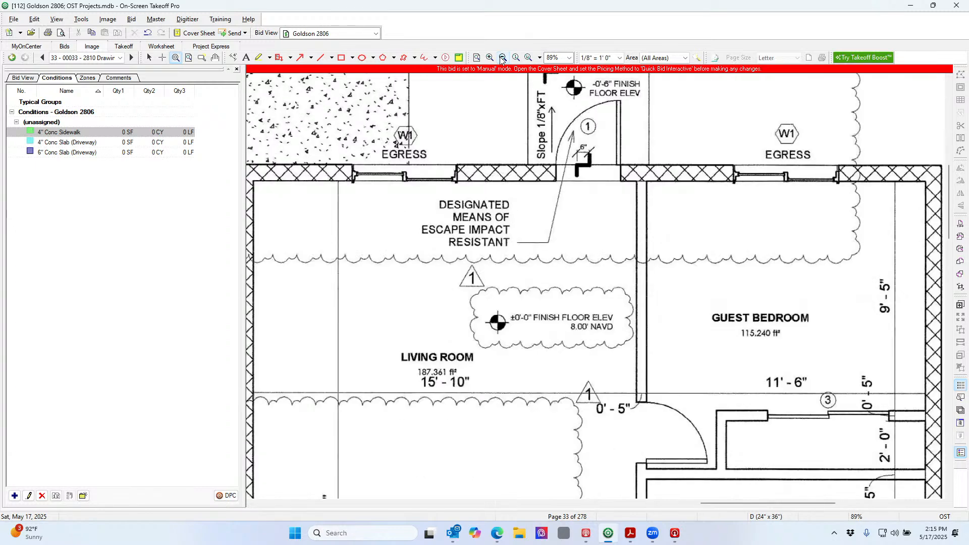
pyautogui.click(502, 58)
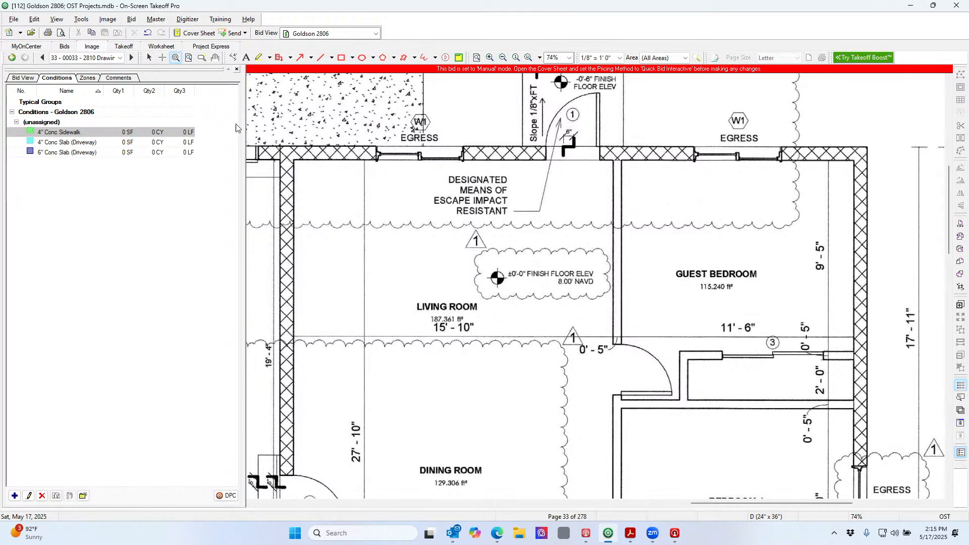
# Page forward to page 40 of 278, the foundation and roof plan sheet
pyautogui.click(131, 57)
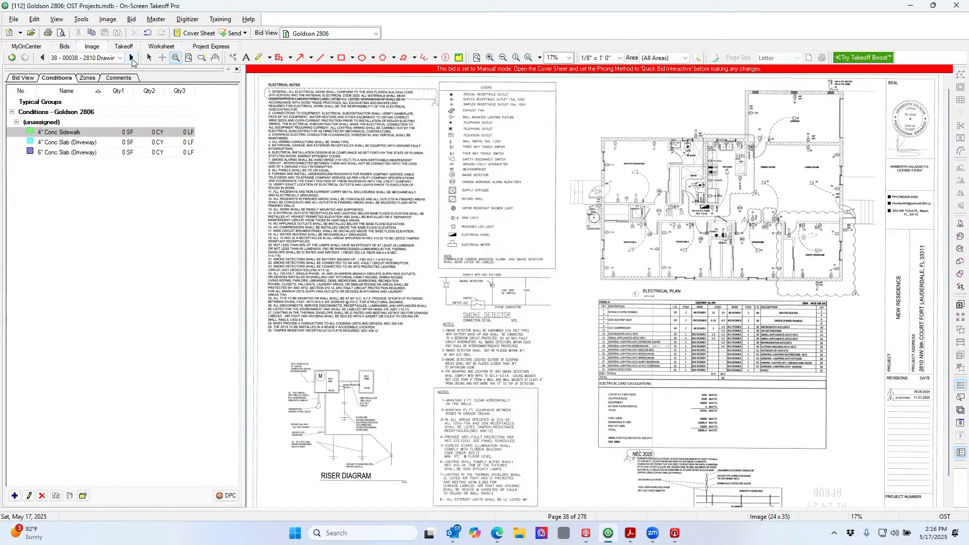
pyautogui.click(132, 59)
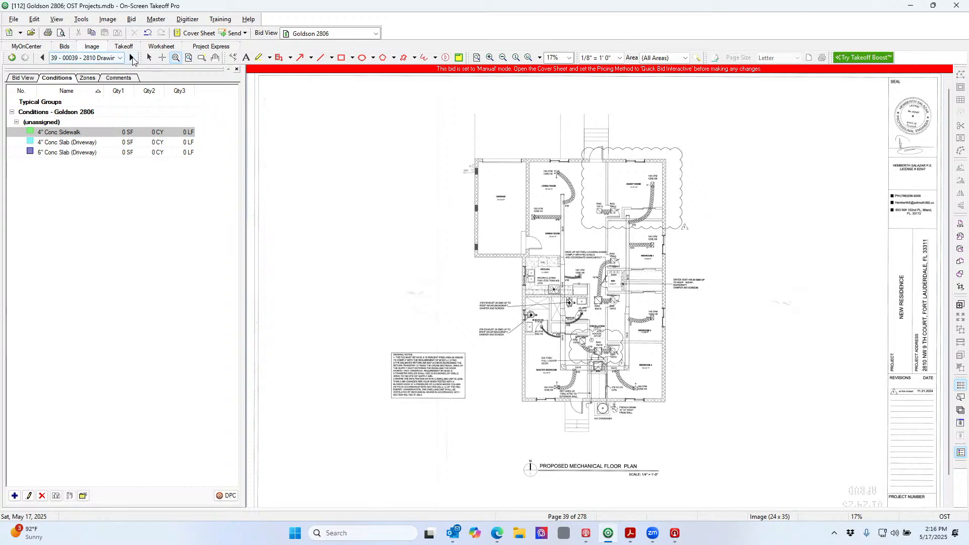
pyautogui.click(132, 58)
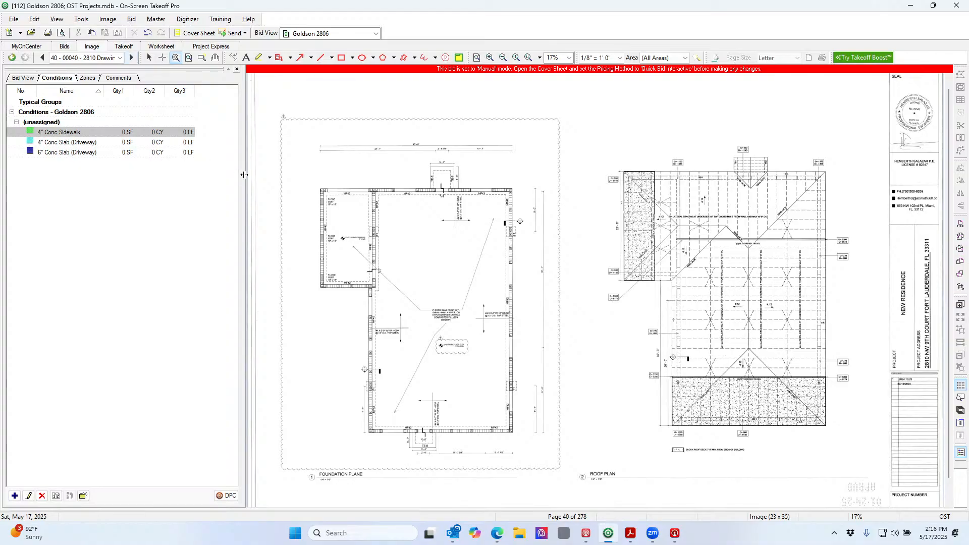
pyautogui.scroll(-1, 575, 444)
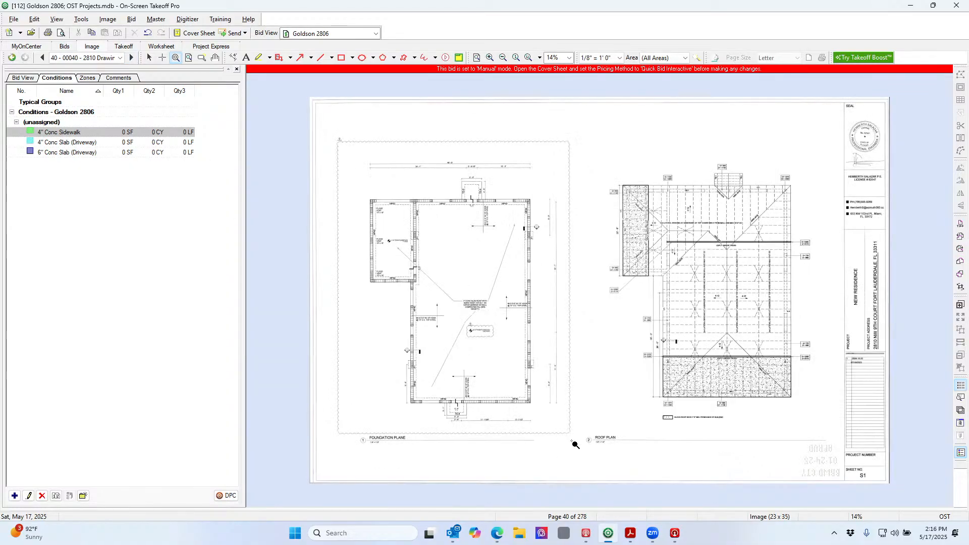
pyautogui.scroll(1, 575, 444)
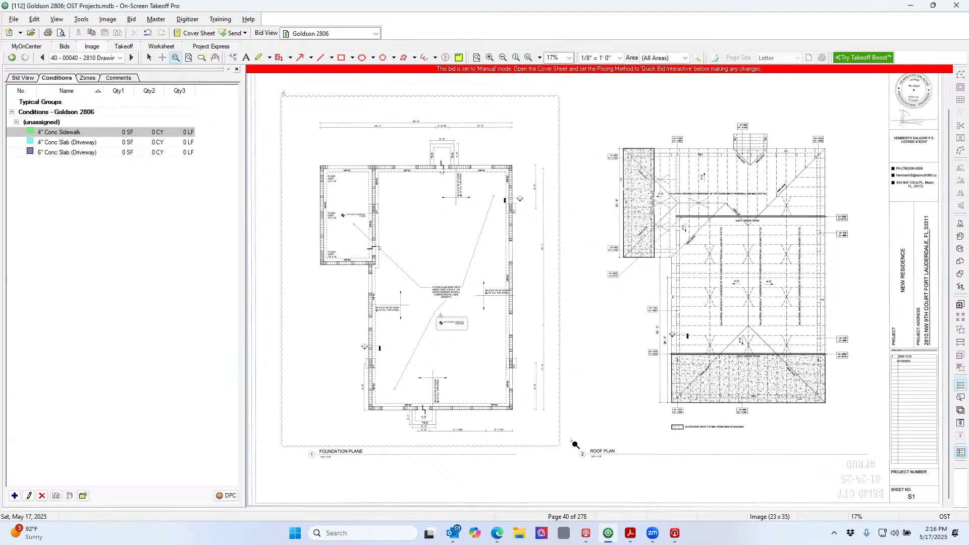
pyautogui.scroll(3, 575, 444)
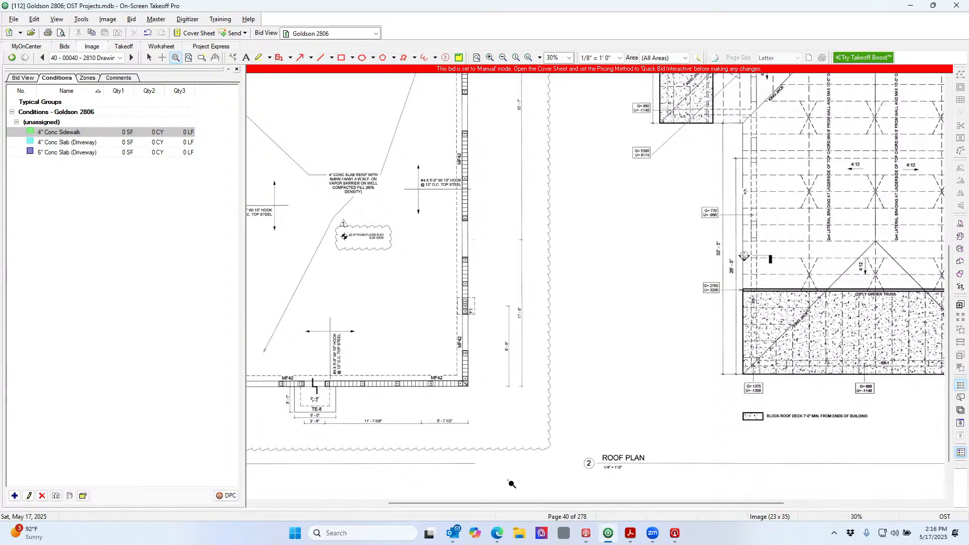
pyautogui.moveTo(496, 501); pyautogui.dragTo(434, 502)
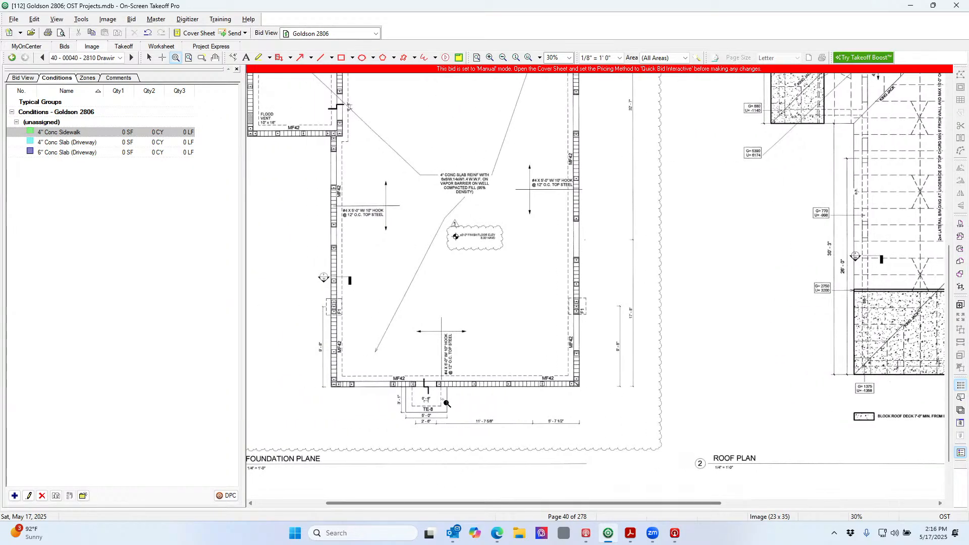
pyautogui.moveTo(339, 299); pyautogui.dragTo(513, 446)
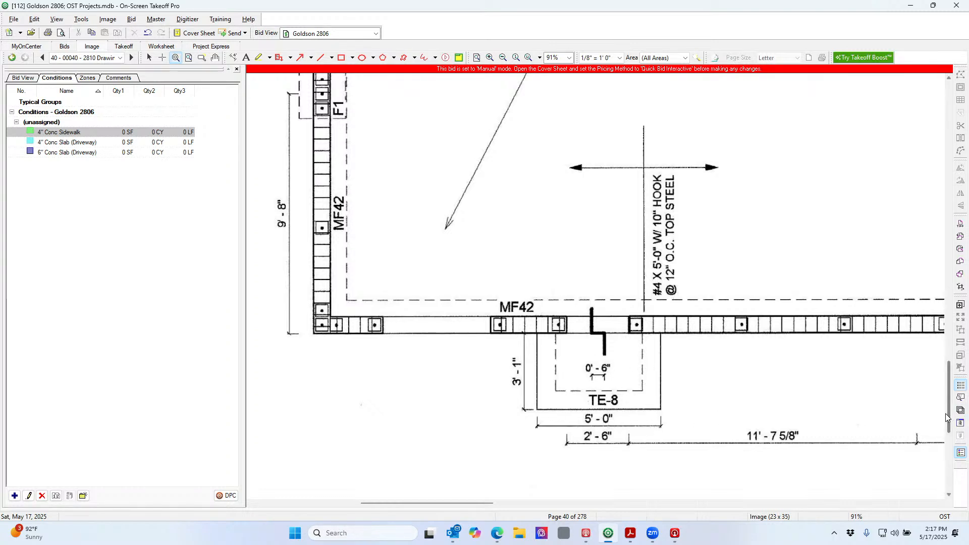
pyautogui.moveTo(950, 418); pyautogui.dragTo(960, 212)
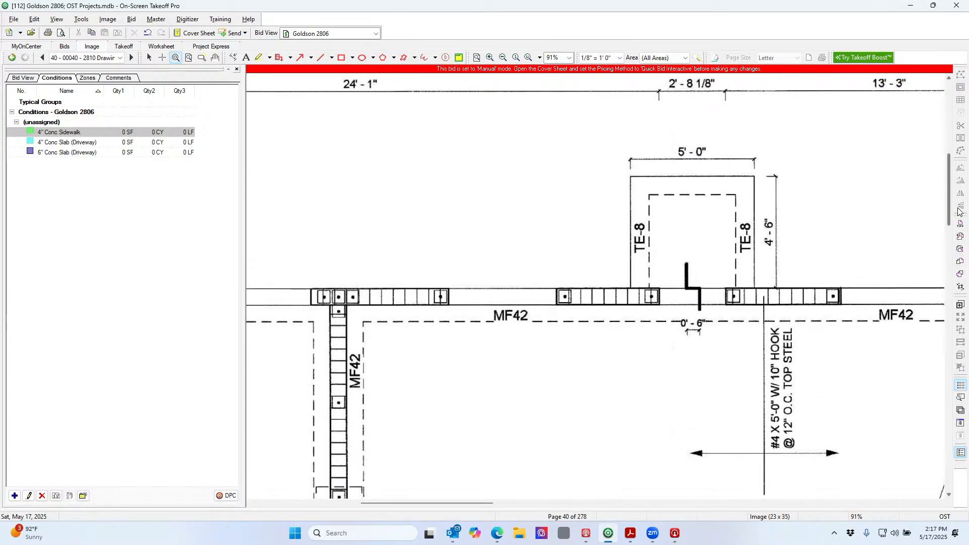
pyautogui.moveTo(959, 212); pyautogui.dragTo(959, 215)
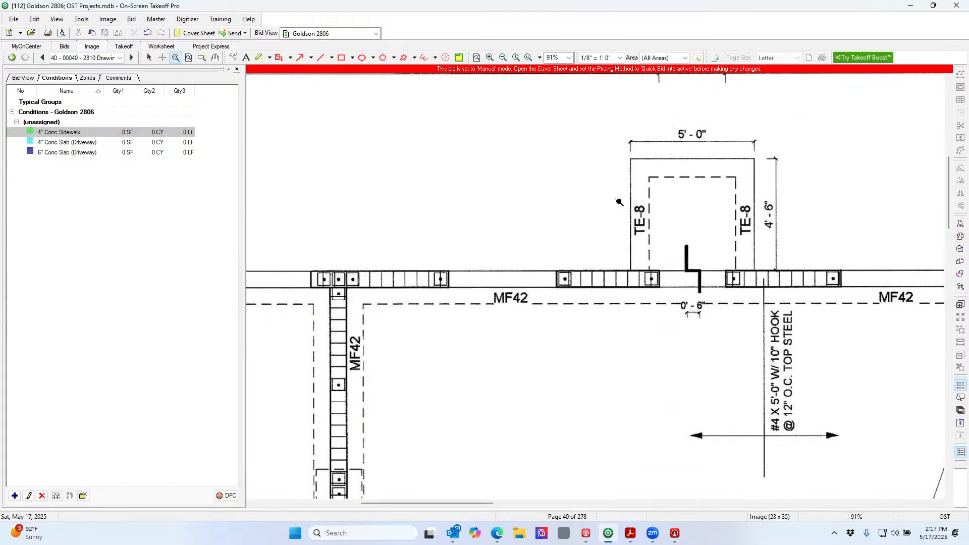
pyautogui.moveTo(616, 198); pyautogui.dragTo(665, 247)
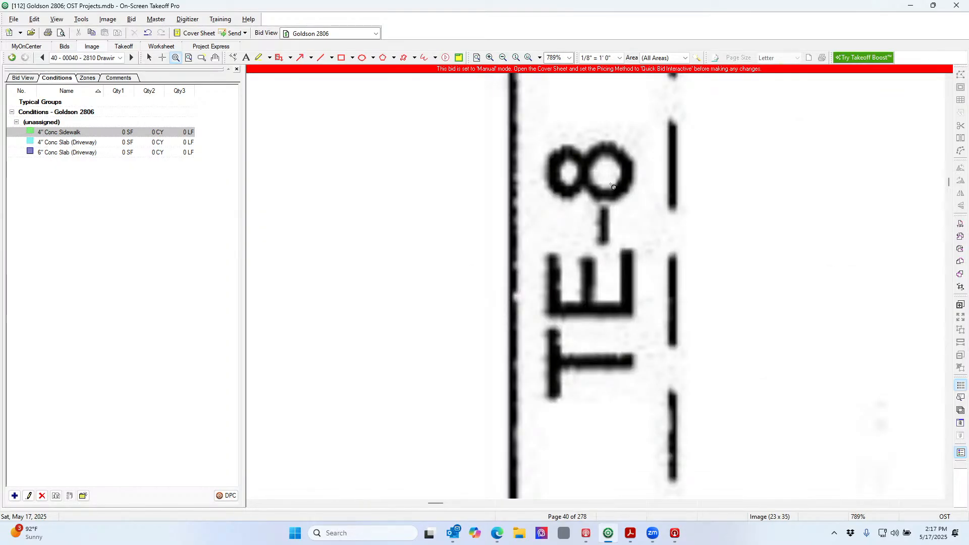
pyautogui.click(501, 57)
pyautogui.click(502, 57)
pyautogui.click(502, 57)
pyautogui.click(501, 57)
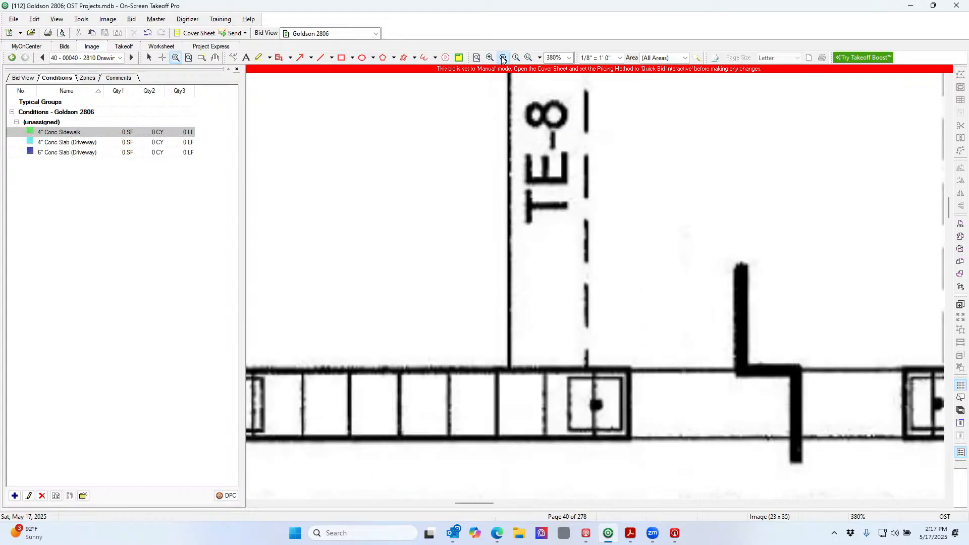
pyautogui.click(501, 57)
pyautogui.click(502, 57)
pyautogui.click(502, 57)
pyautogui.click(502, 58)
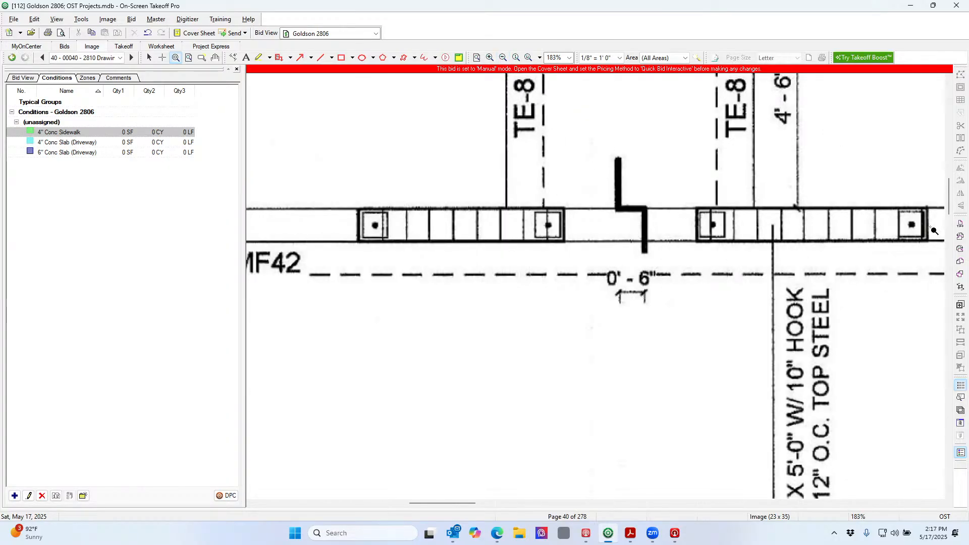
pyautogui.moveTo(948, 204); pyautogui.dragTo(949, 189)
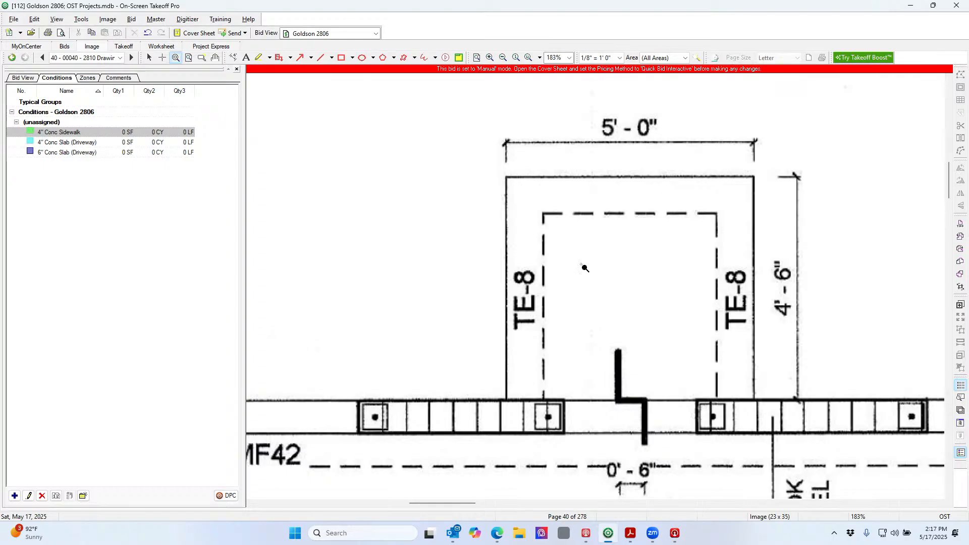
pyautogui.click(477, 58)
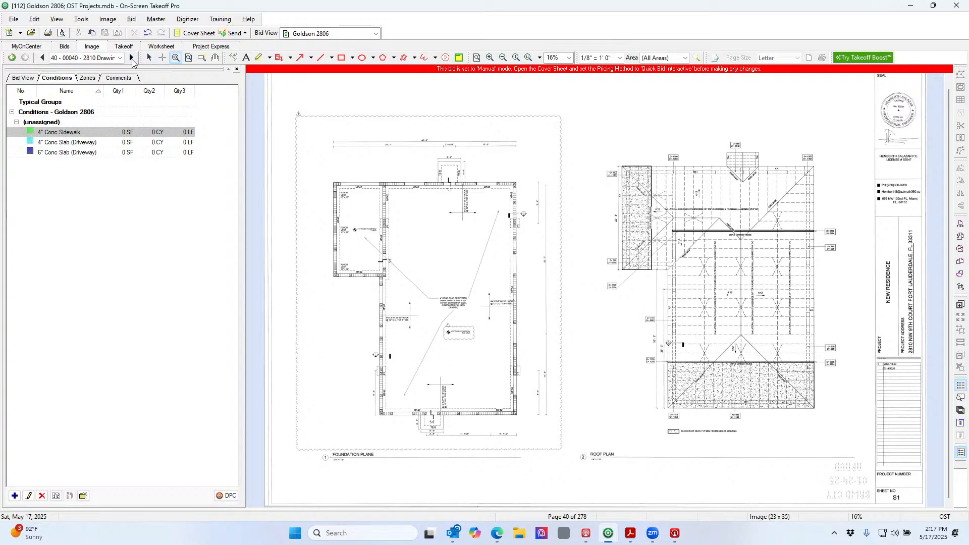
# Go to page 41, enlarge the F1/MF42/TE-8 footing schedule, and select yellow highlighting
pyautogui.click(131, 59)
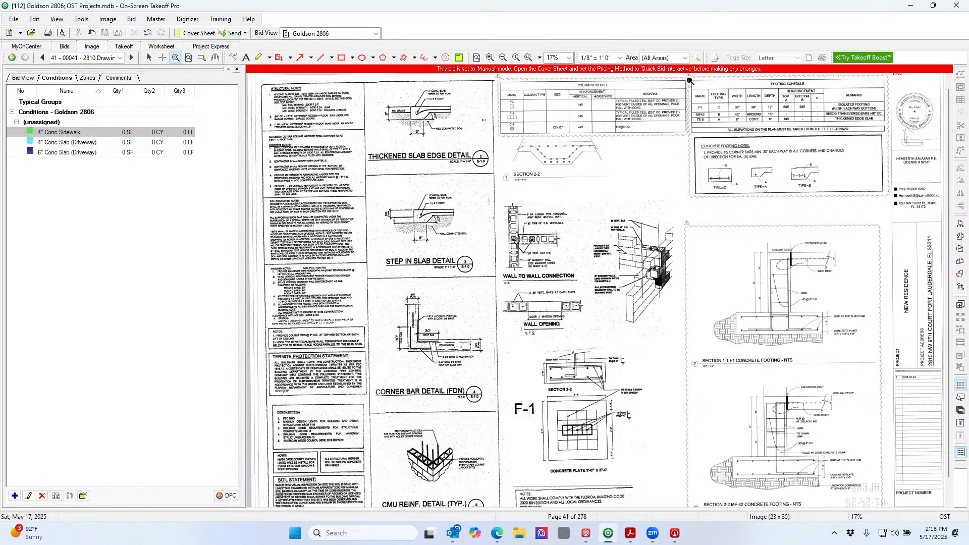
pyautogui.moveTo(688, 77); pyautogui.dragTo(895, 157)
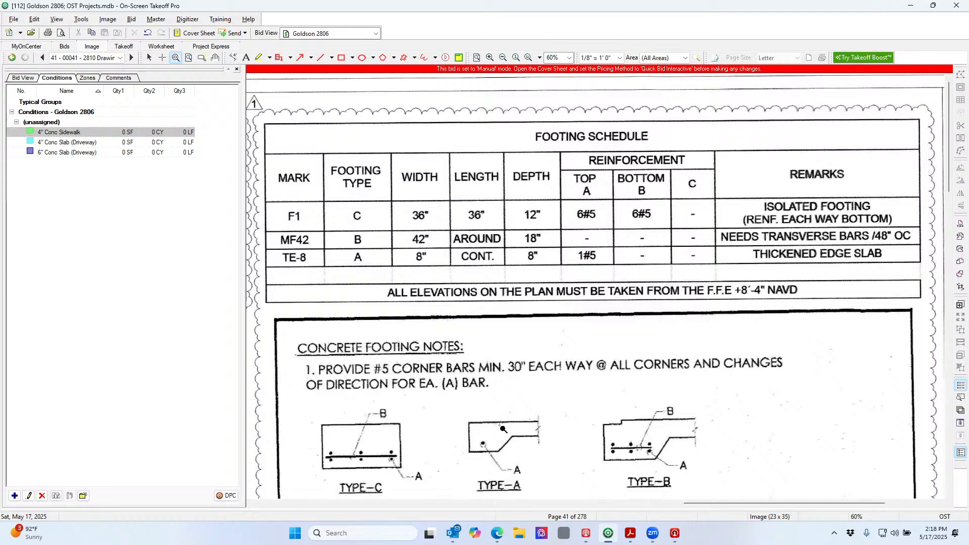
pyautogui.click(258, 57)
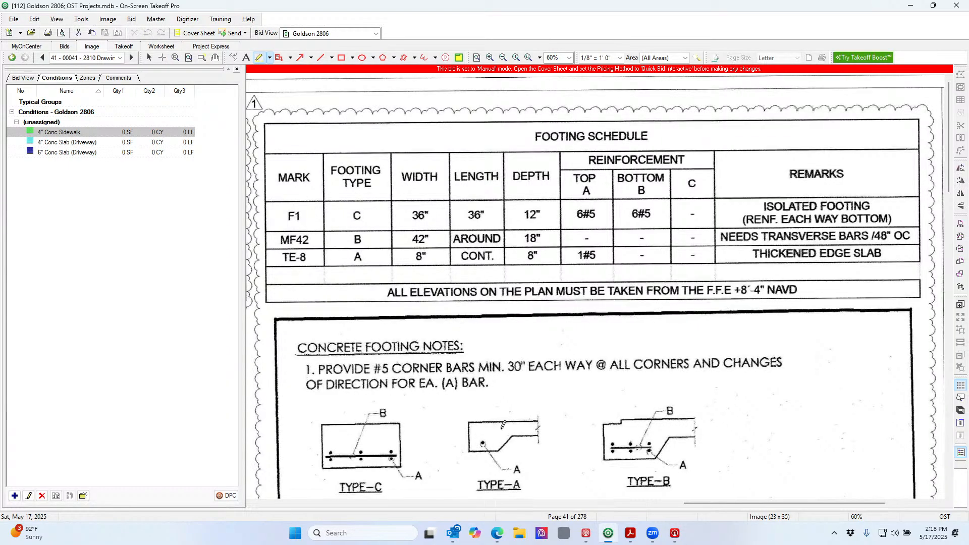
# Highlight the TE-8 top reinforcement '1#5' and the TYPE-A footing detail in yellow
pyautogui.moveTo(502, 454); pyautogui.dragTo(502, 417)
pyautogui.moveTo(467, 420); pyautogui.dragTo(468, 453)
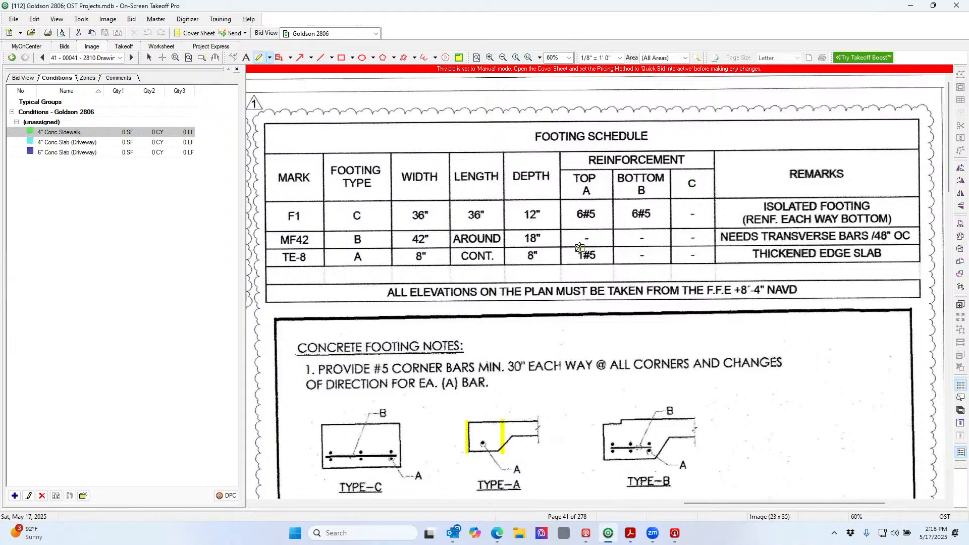
pyautogui.moveTo(582, 252); pyautogui.dragTo(609, 253)
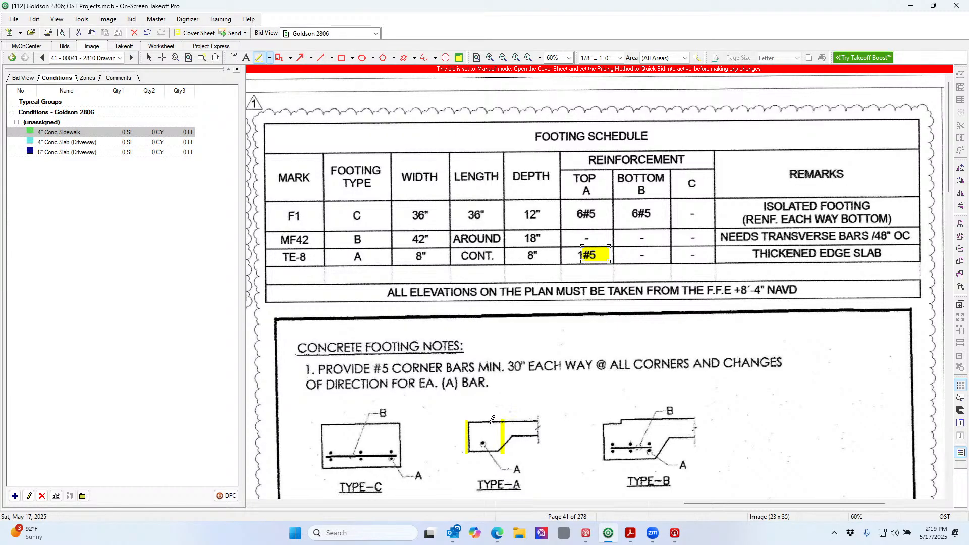
pyautogui.moveTo(465, 420); pyautogui.dragTo(507, 454)
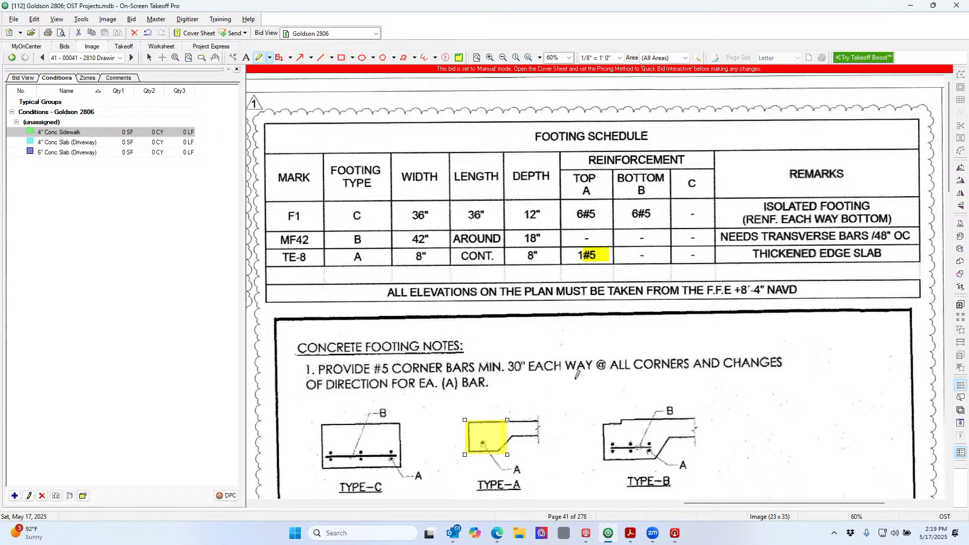
pyautogui.click(503, 58)
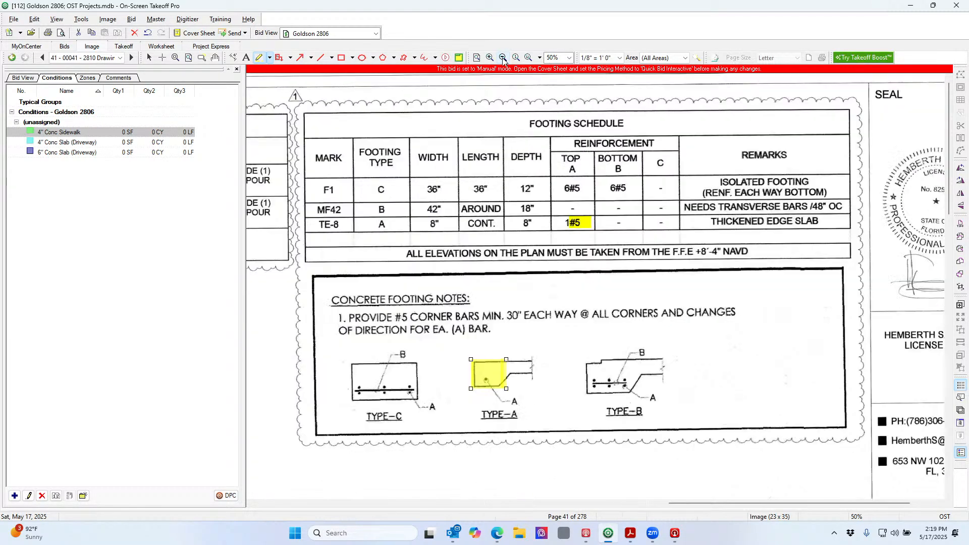
pyautogui.click(503, 57)
pyautogui.click(503, 58)
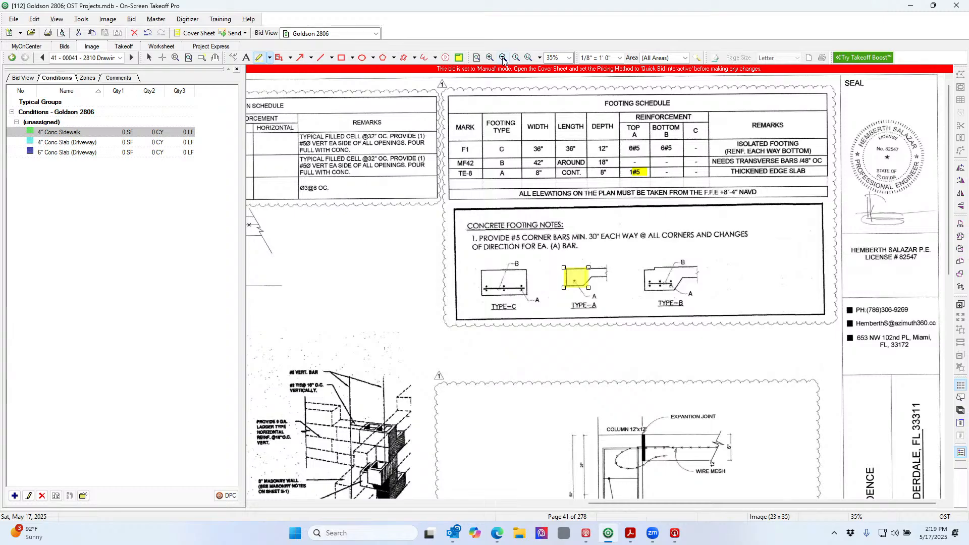
pyautogui.click(503, 58)
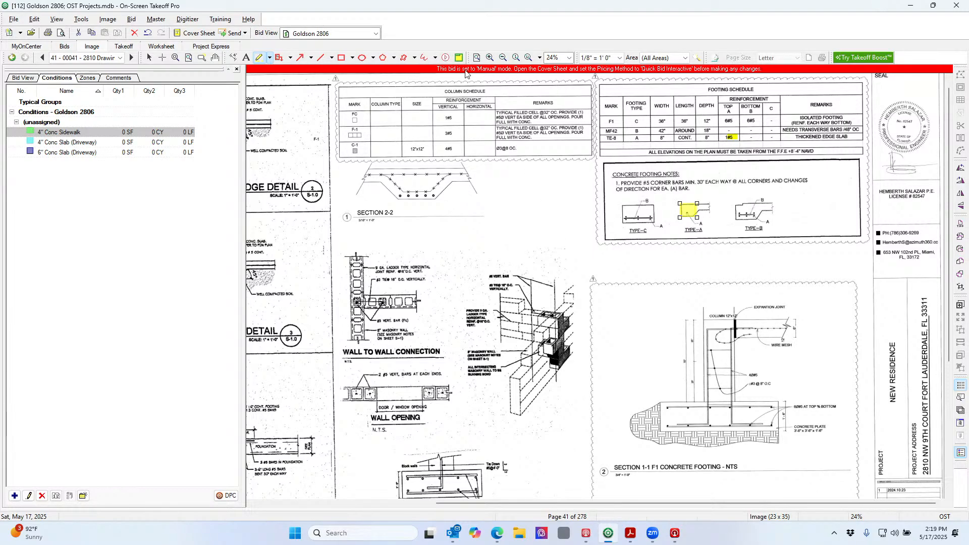
pyautogui.click(489, 57)
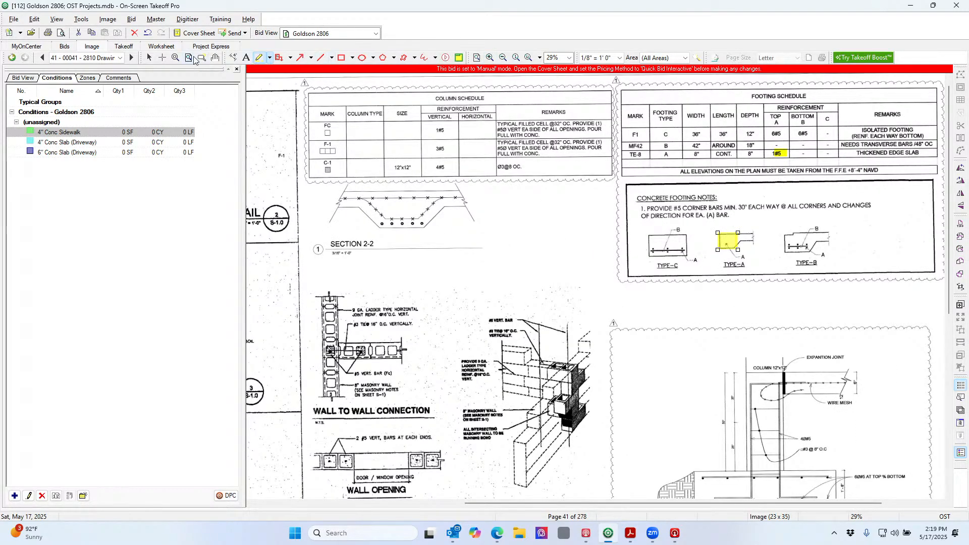
pyautogui.click(176, 57)
pyautogui.moveTo(630, 338); pyautogui.dragTo(881, 501)
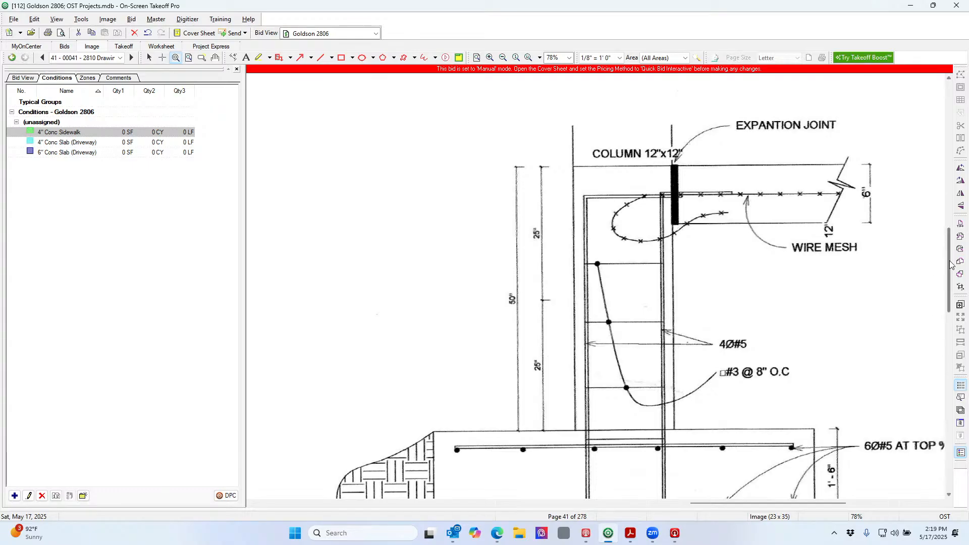
pyautogui.scroll(-1, 951, 267)
pyautogui.moveTo(951, 267); pyautogui.dragTo(951, 275)
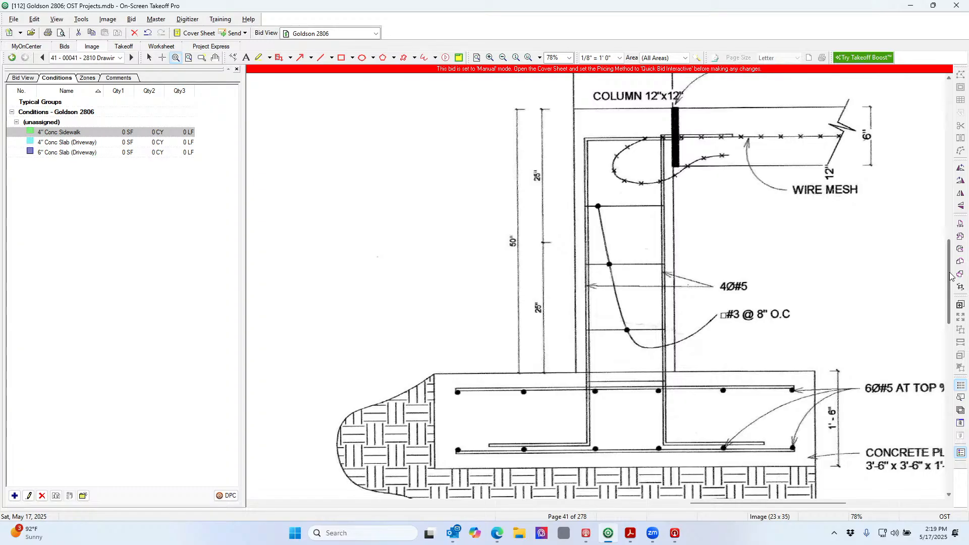
pyautogui.moveTo(951, 275); pyautogui.dragTo(952, 268)
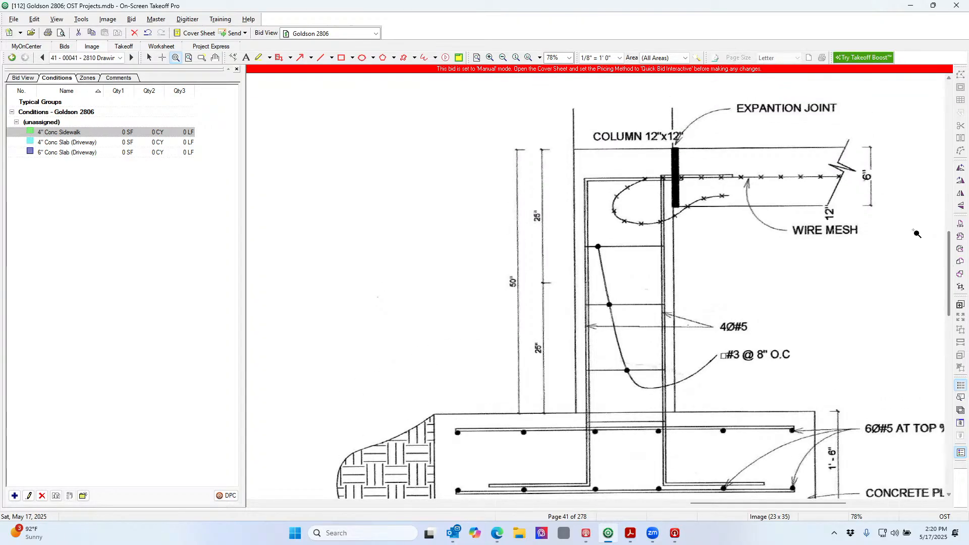
# Re-zoom on the footing schedule and highlight TYPE-C's right edge in yellow
pyautogui.click(477, 58)
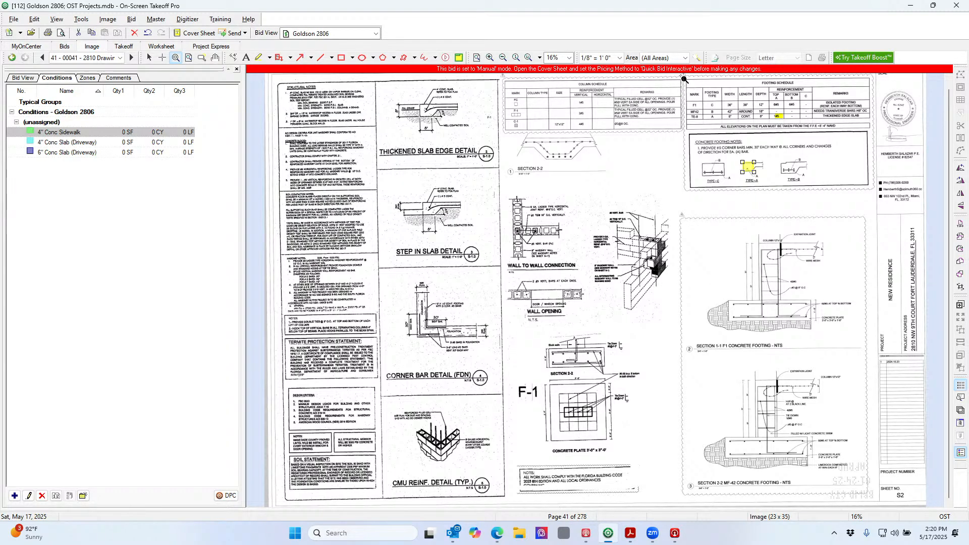
pyautogui.moveTo(794, 108); pyautogui.dragTo(885, 148)
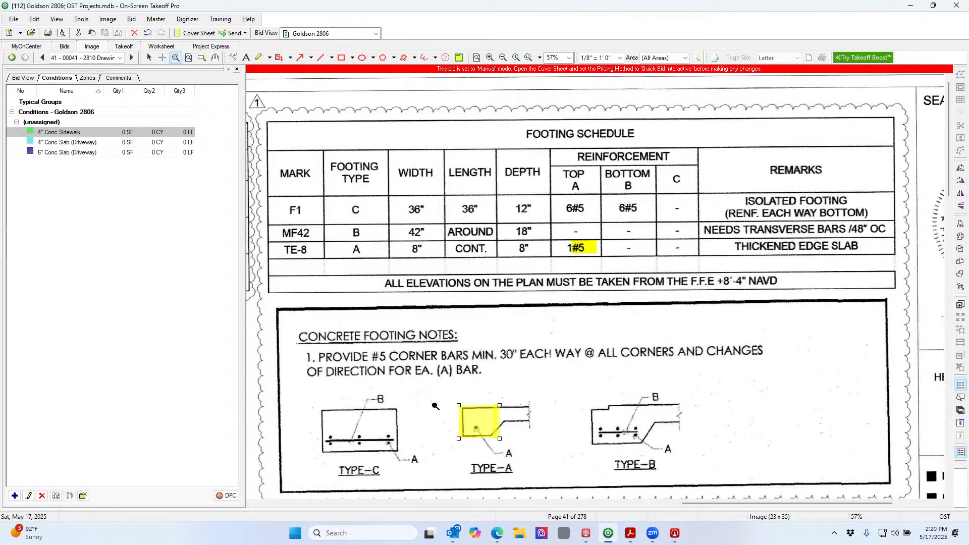
pyautogui.click(259, 57)
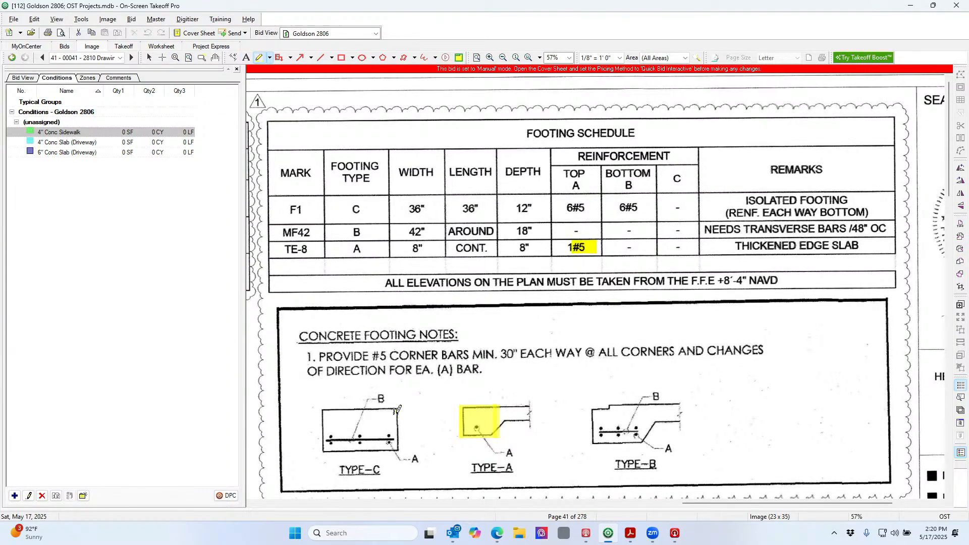
pyautogui.moveTo(395, 410); pyautogui.dragTo(405, 452)
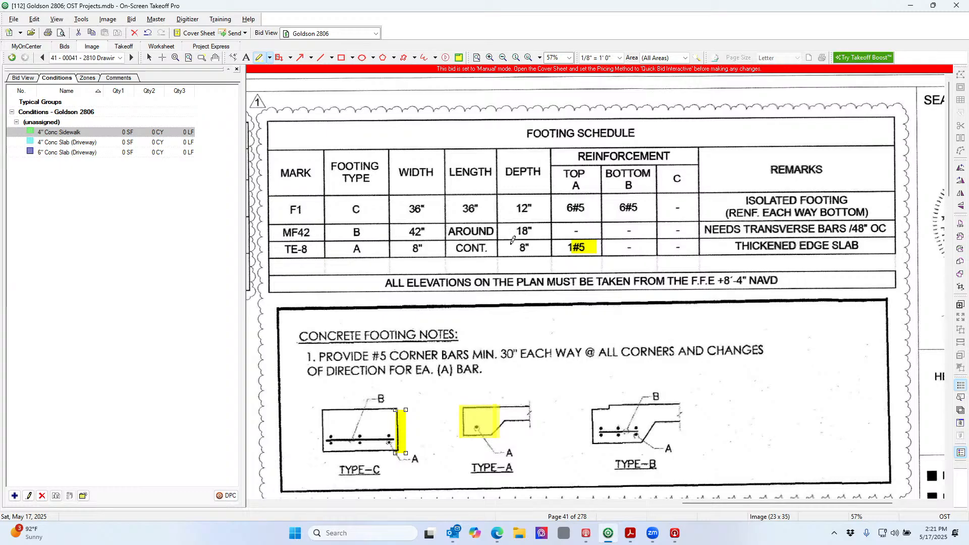
# Fit the sheet to the window, check page 42 and the page list, then return to page 41 with the Select tool
pyautogui.click(477, 57)
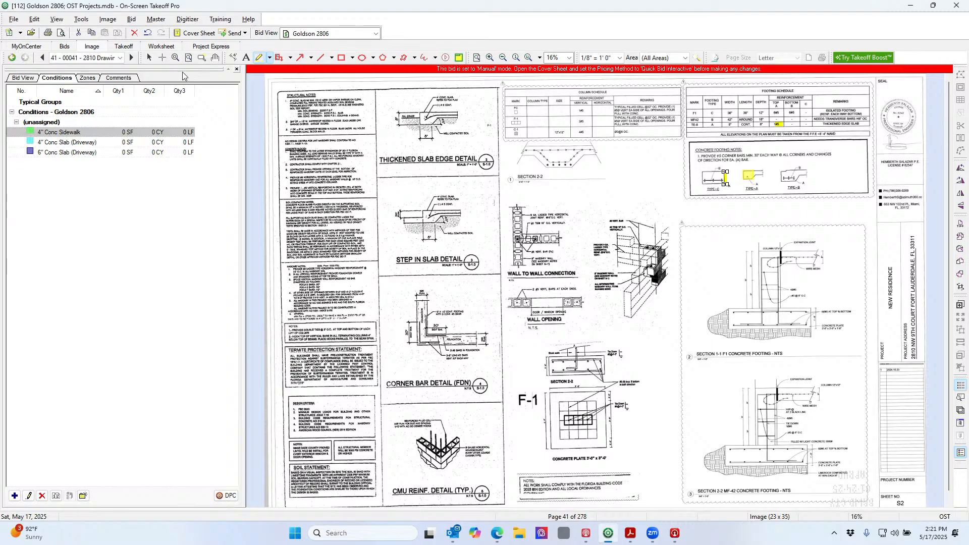
pyautogui.click(132, 57)
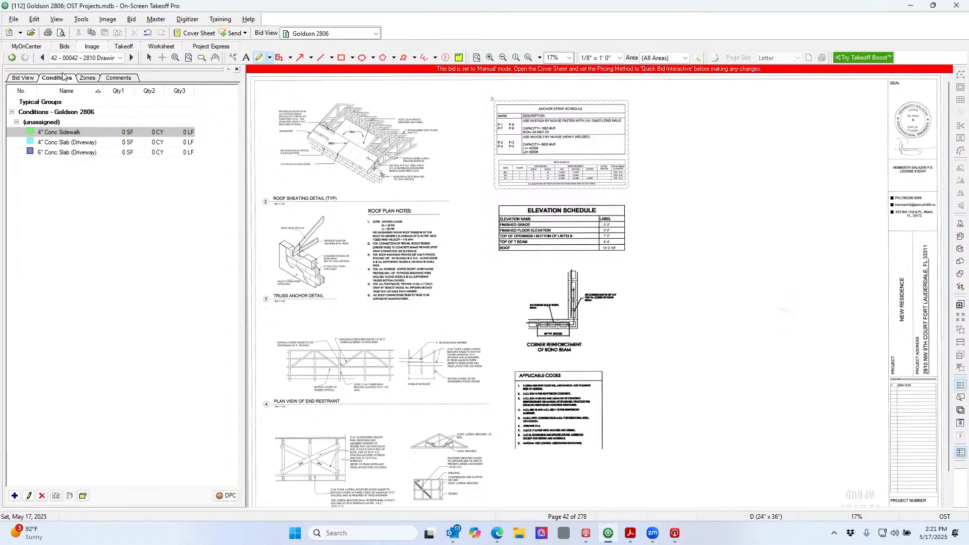
pyautogui.click(120, 58)
pyautogui.click(160, 69)
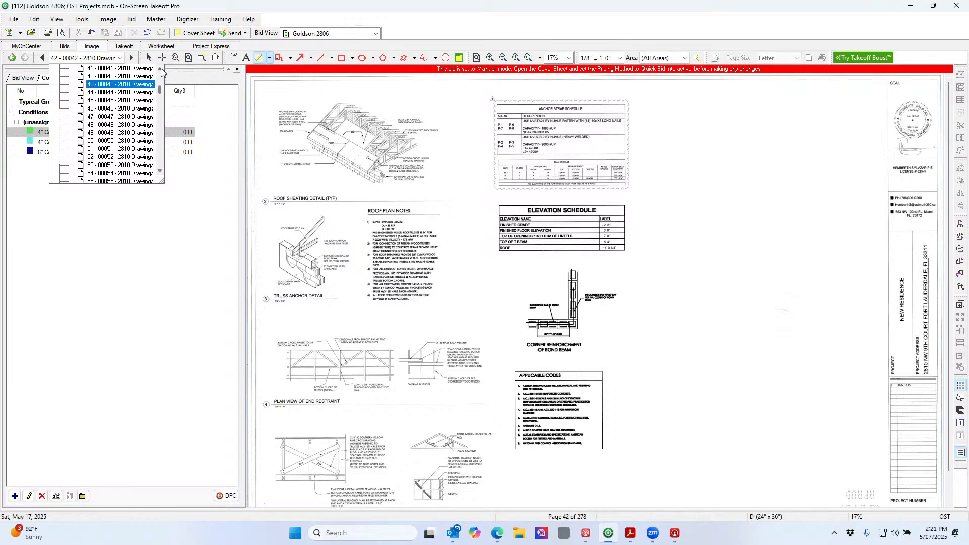
pyautogui.click(161, 70)
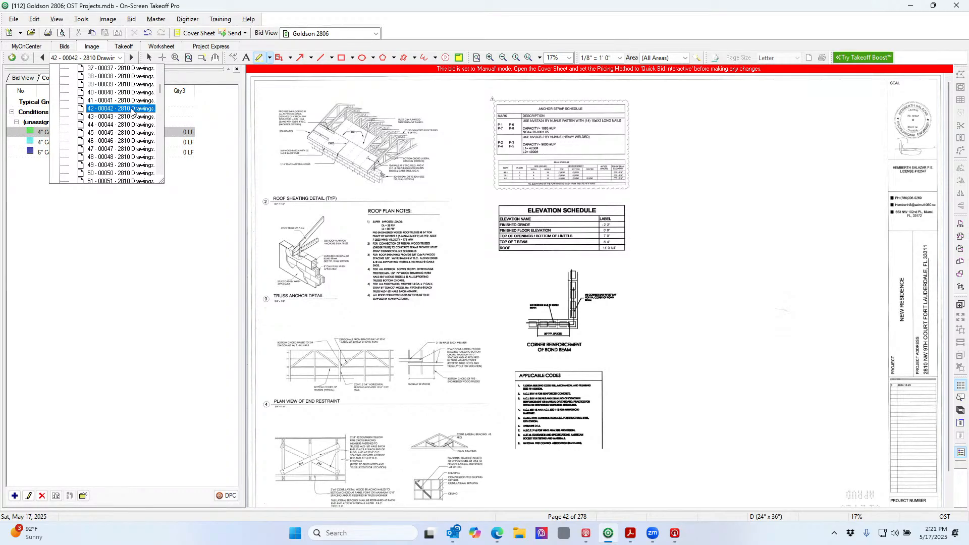
pyautogui.click(132, 109)
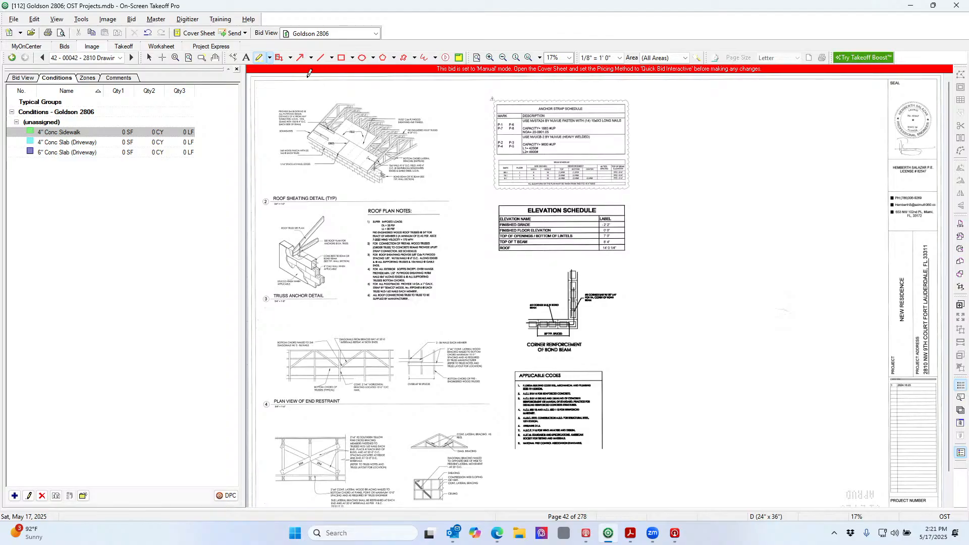
pyautogui.click(42, 58)
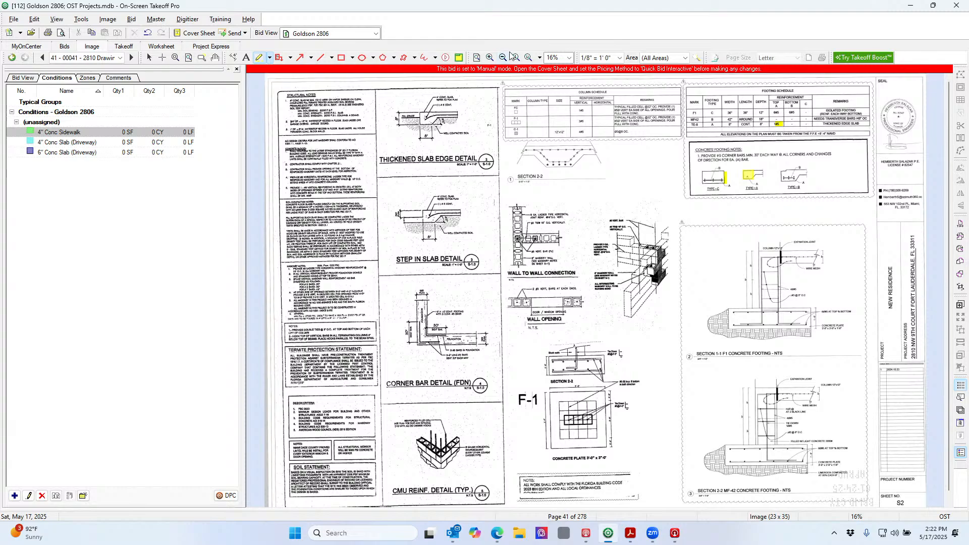
pyautogui.click(149, 57)
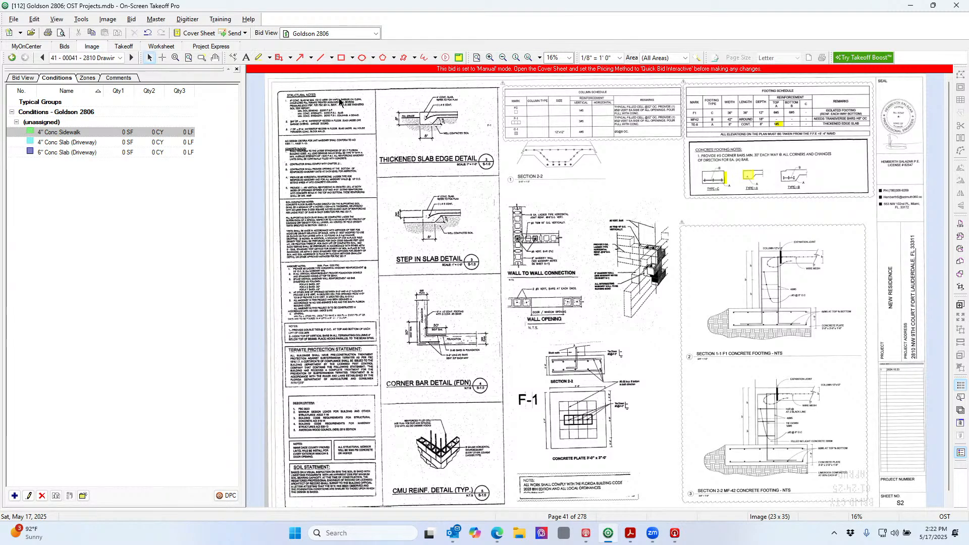
# Rename page 41 from '2810 Drawings.pdf' to 'S2 - Structural Detail'
pyautogui.rightClick(445, 185)
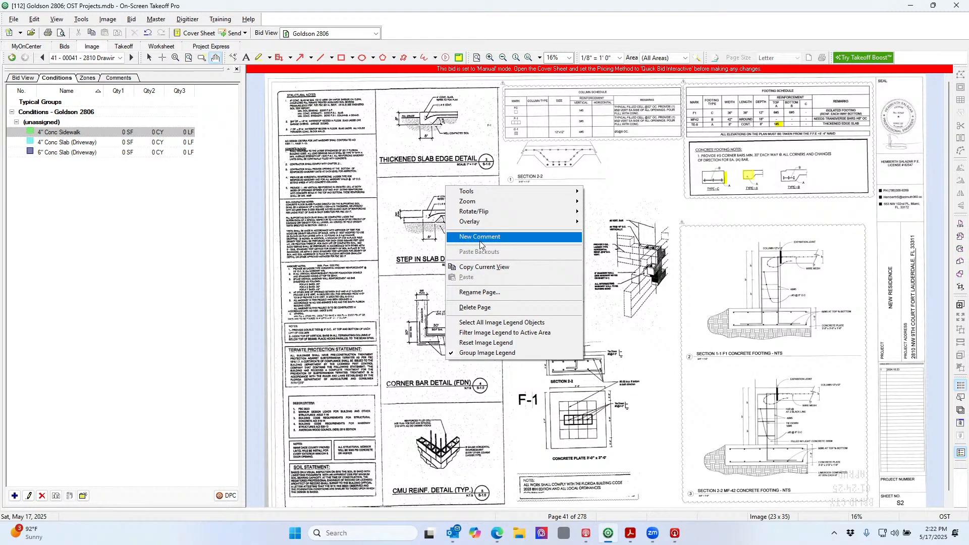
pyautogui.click(486, 293)
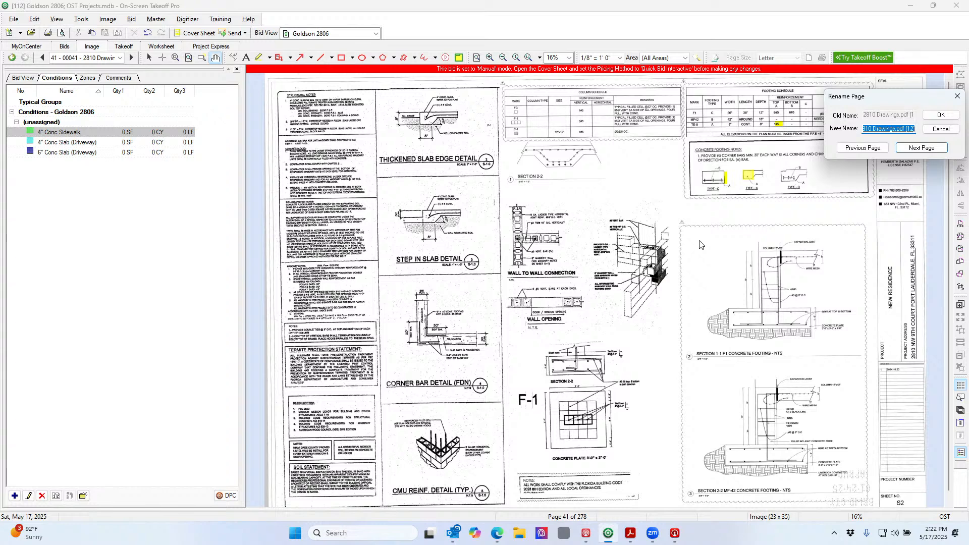
pyautogui.write('S2')
pyautogui.write('ural Detail')
pyautogui.click(931, 116)
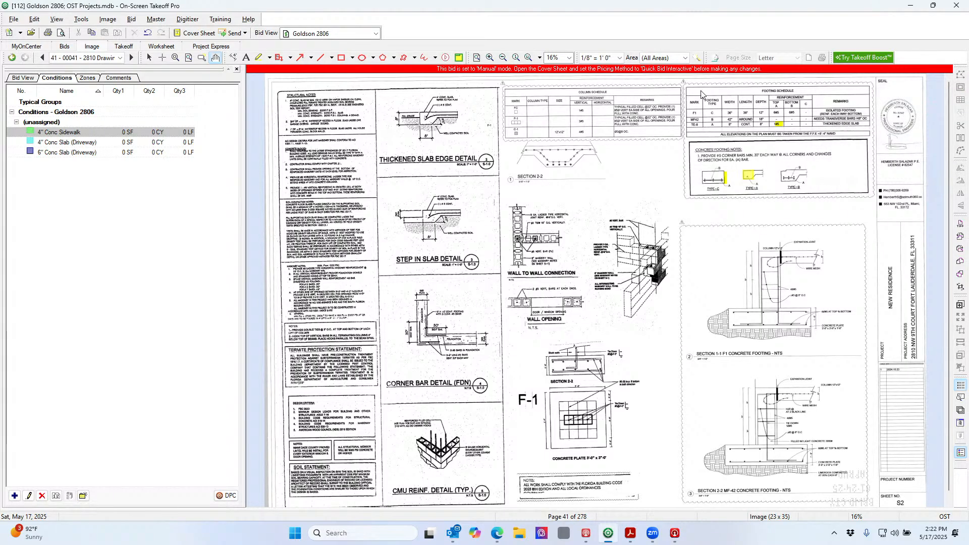
# Go to page 40 and zoom in on the foundation plan's MF42 footings
pyautogui.click(43, 61)
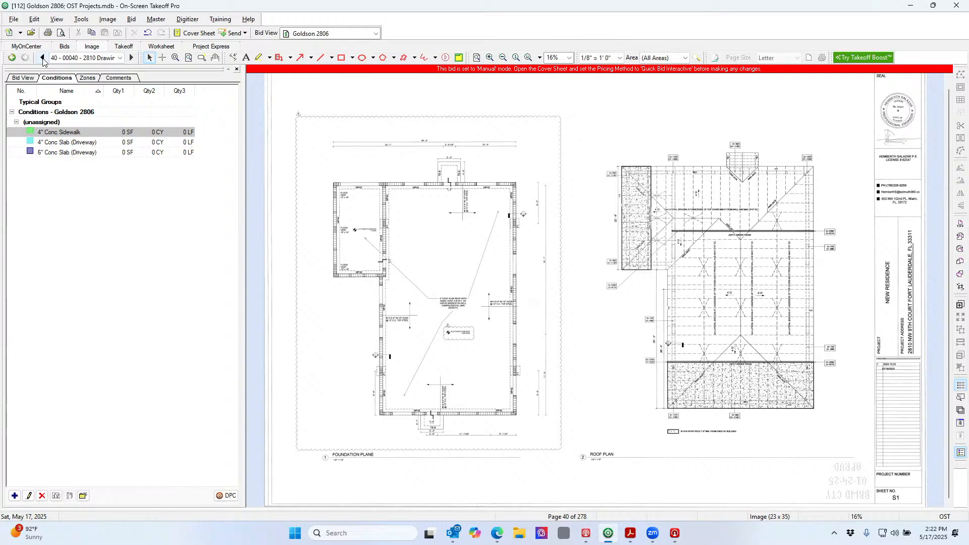
pyautogui.click(175, 58)
pyautogui.moveTo(327, 141); pyautogui.dragTo(545, 273)
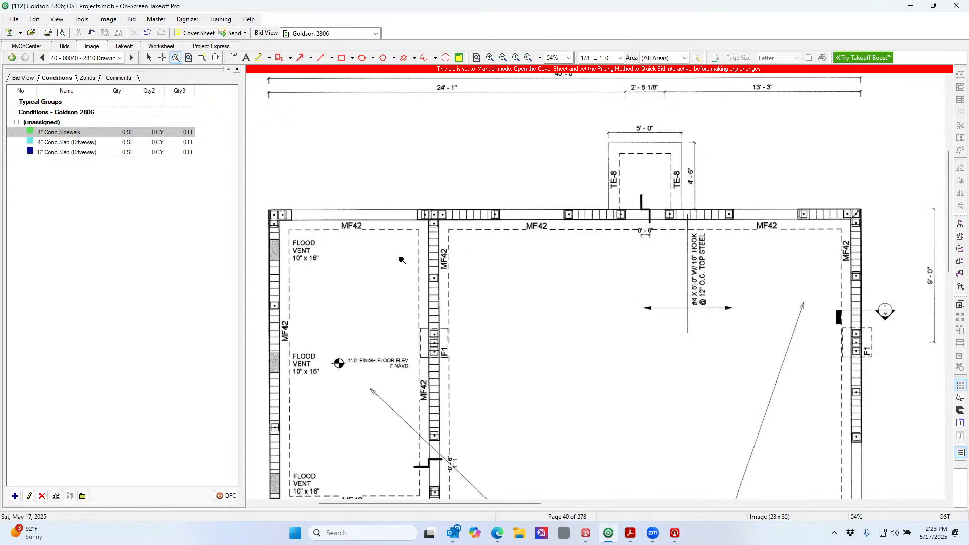
pyautogui.scroll(-1, 402, 260)
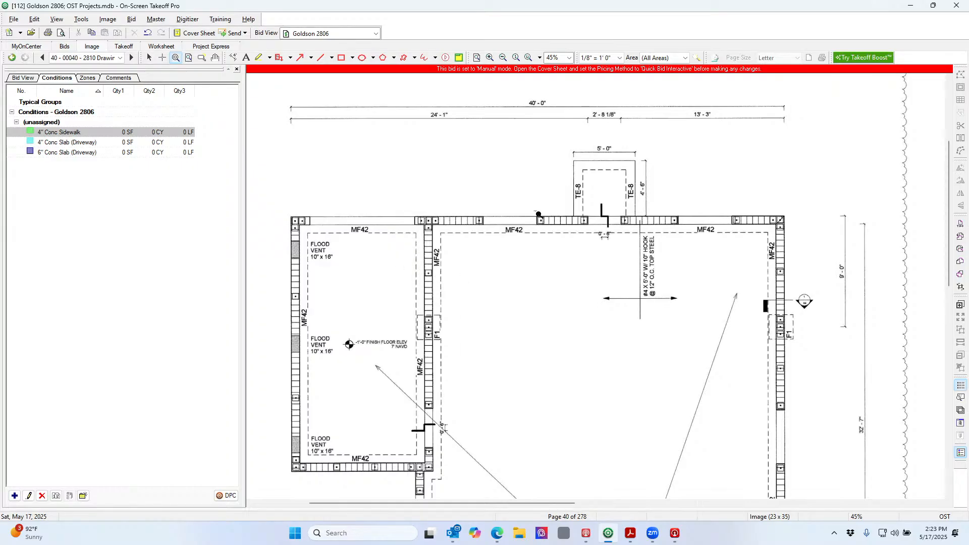
# Open the Annotation and View Window and load page 41 (S2 Structural Details) in it
pyautogui.click(960, 423)
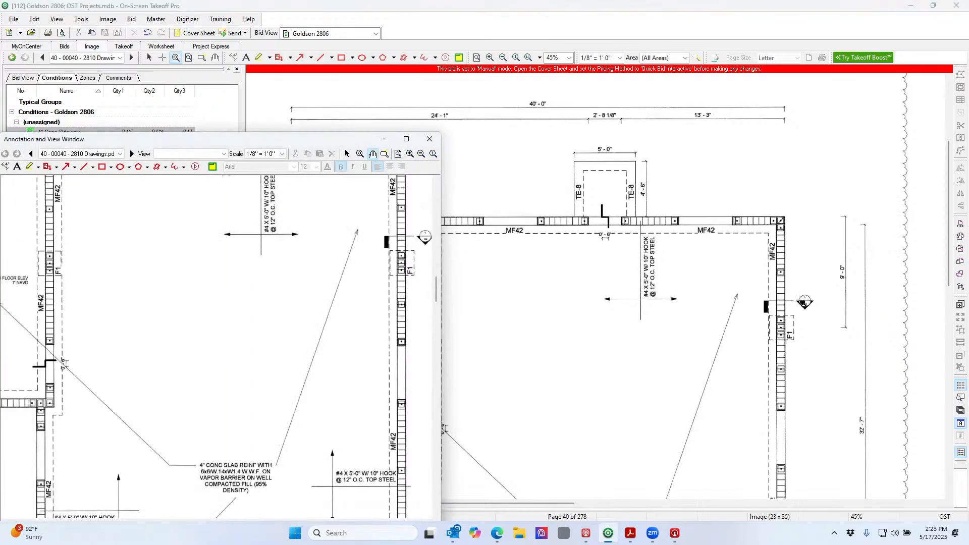
pyautogui.moveTo(130, 140)
pyautogui.mouseDown()
pyautogui.moveTo(201, 115)
pyautogui.moveTo(208, 95)
pyautogui.mouseUp()
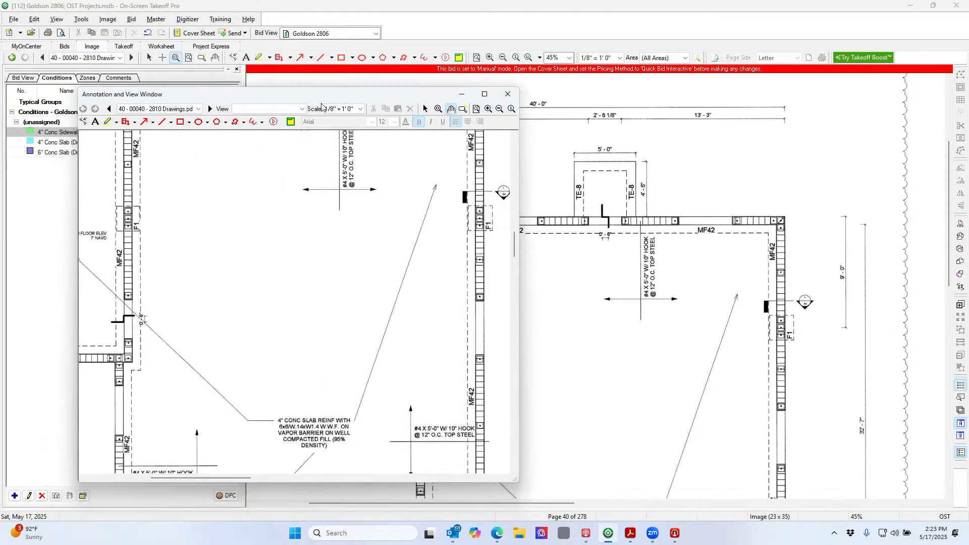
pyautogui.click(198, 109)
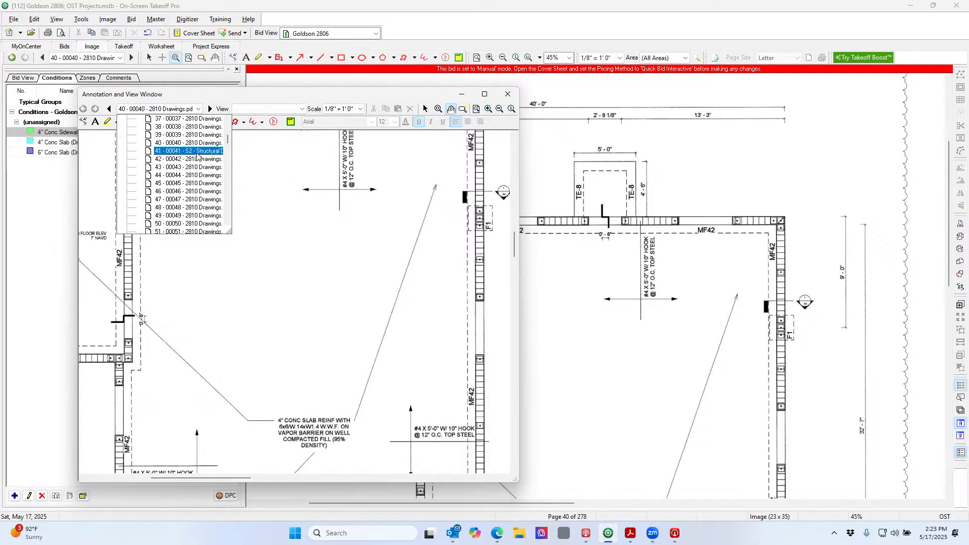
pyautogui.click(196, 151)
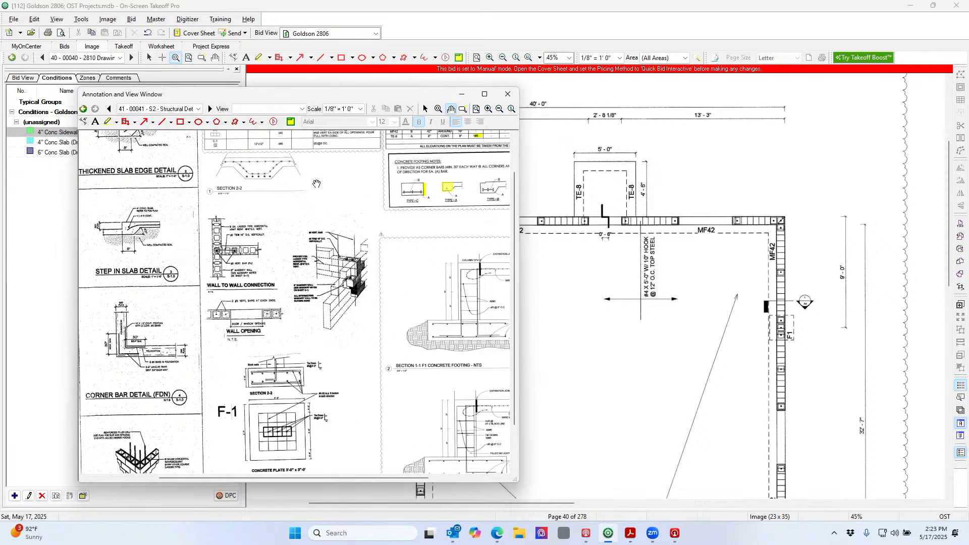
# Frame the Footing Schedule and notes in that window and move it to the right
pyautogui.scroll(5, 415, 240)
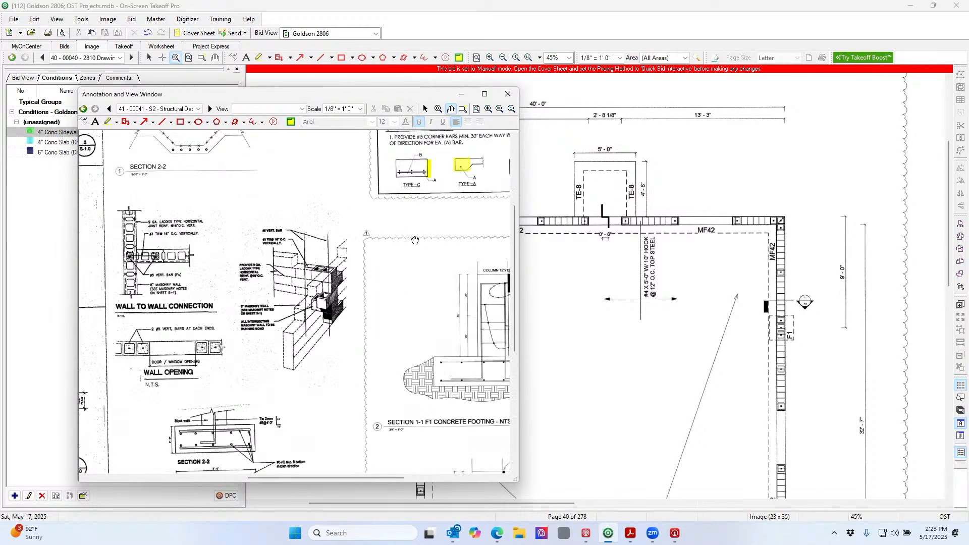
pyautogui.moveTo(419, 239)
pyautogui.mouseDown()
pyautogui.moveTo(351, 304)
pyautogui.moveTo(225, 343)
pyautogui.moveTo(224, 490)
pyautogui.moveTo(202, 499)
pyautogui.mouseUp()
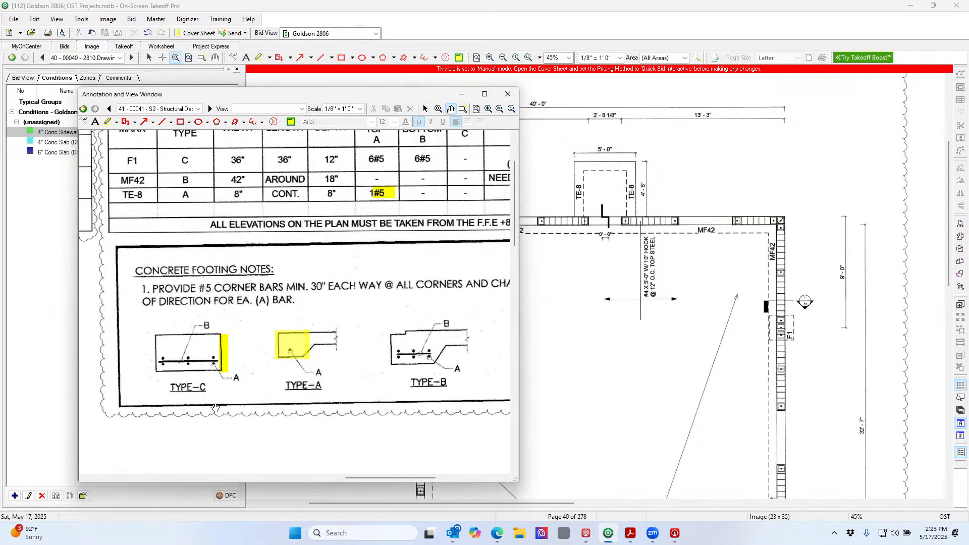
pyautogui.moveTo(221, 296); pyautogui.dragTo(223, 365)
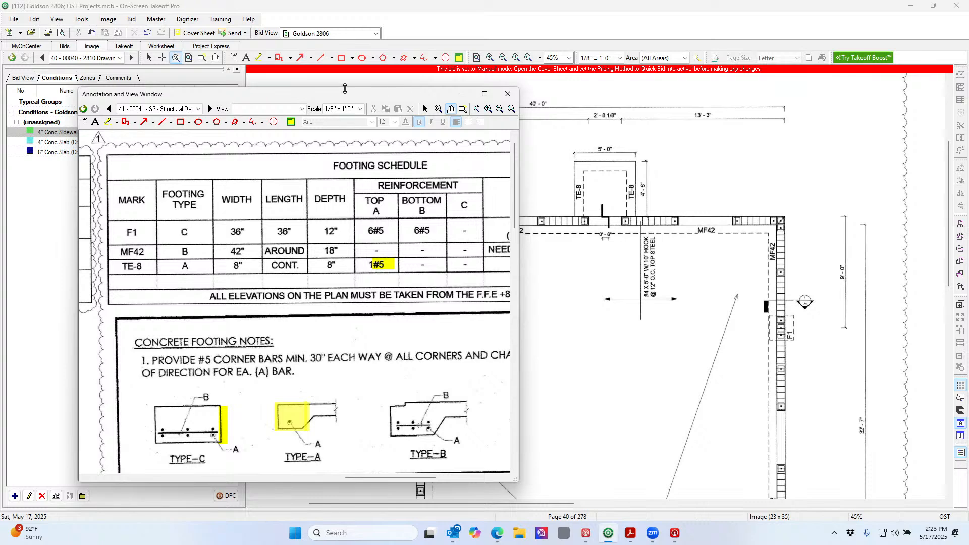
pyautogui.moveTo(349, 99); pyautogui.dragTo(662, 94)
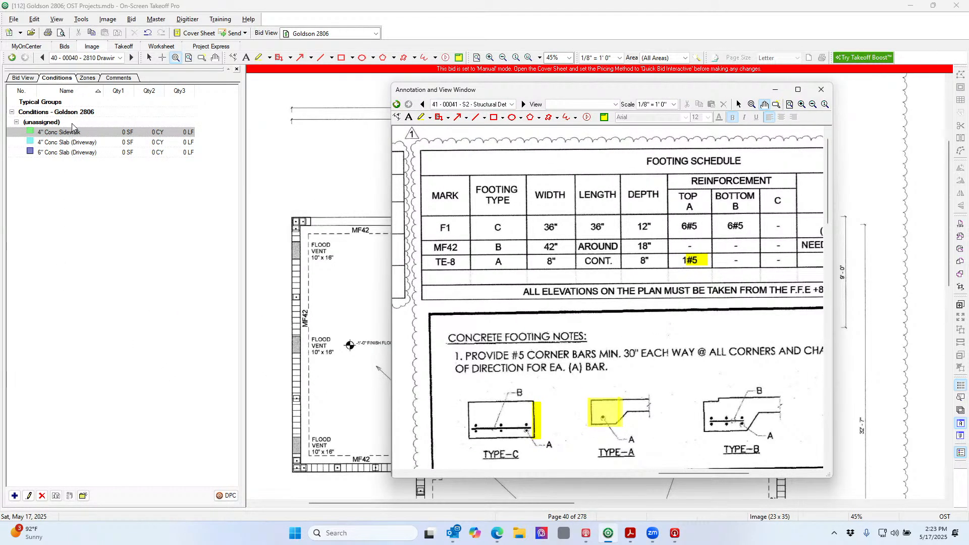
# Create a new linear condition named Conc Footing F1 with type Div 3 Conc
pyautogui.click(15, 496)
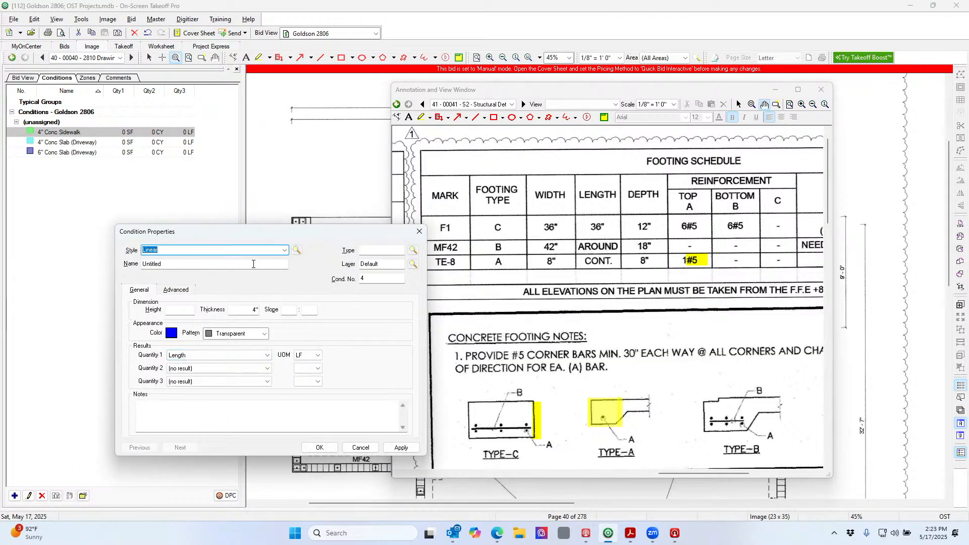
pyautogui.click(254, 265)
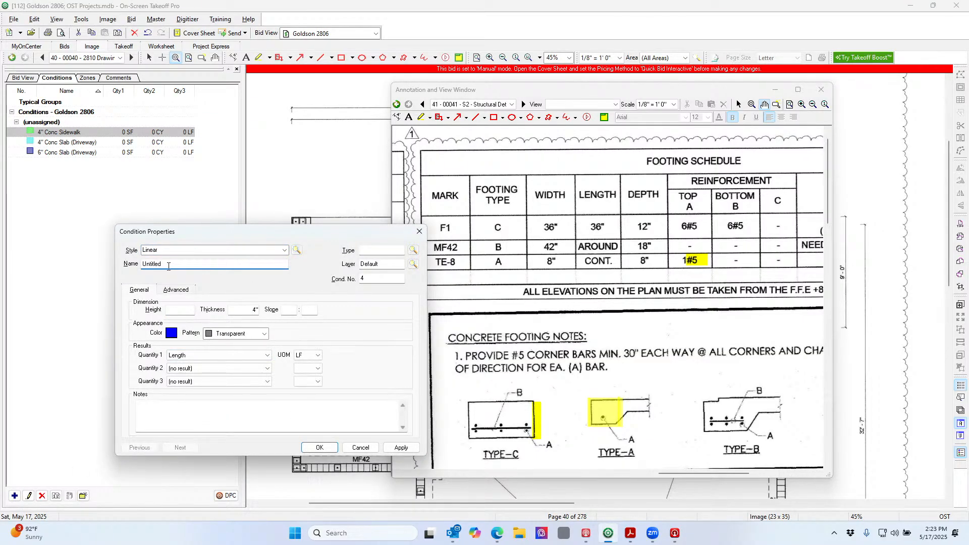
pyautogui.moveTo(169, 266); pyautogui.dragTo(141, 265)
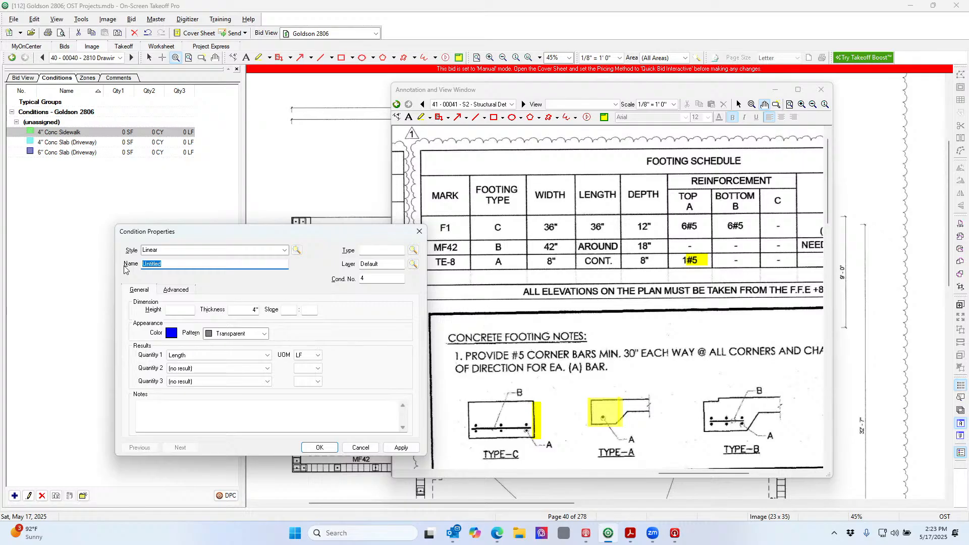
pyautogui.write('Foooting F1')
pyautogui.click(373, 250)
pyautogui.write('D')
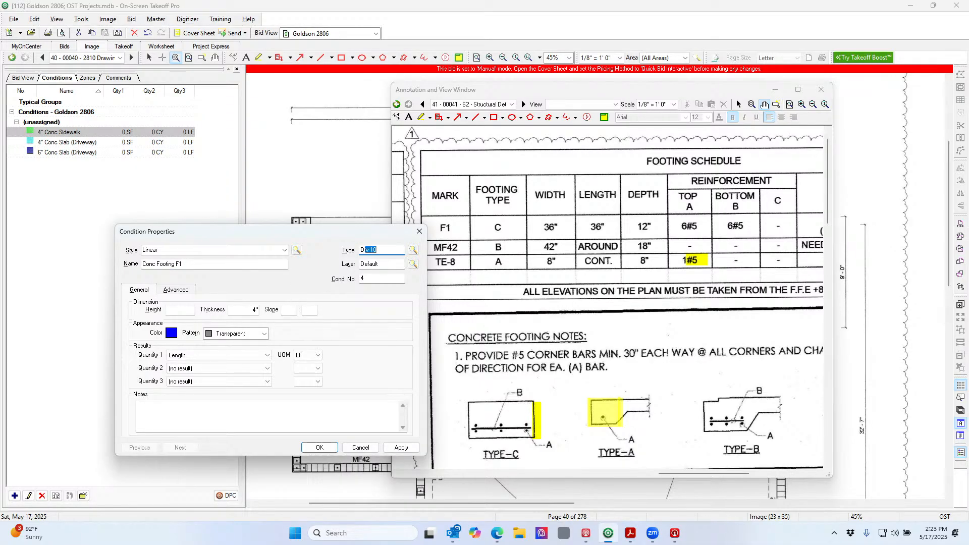
pyautogui.write('iv 3 Conc')
pyautogui.click(396, 265)
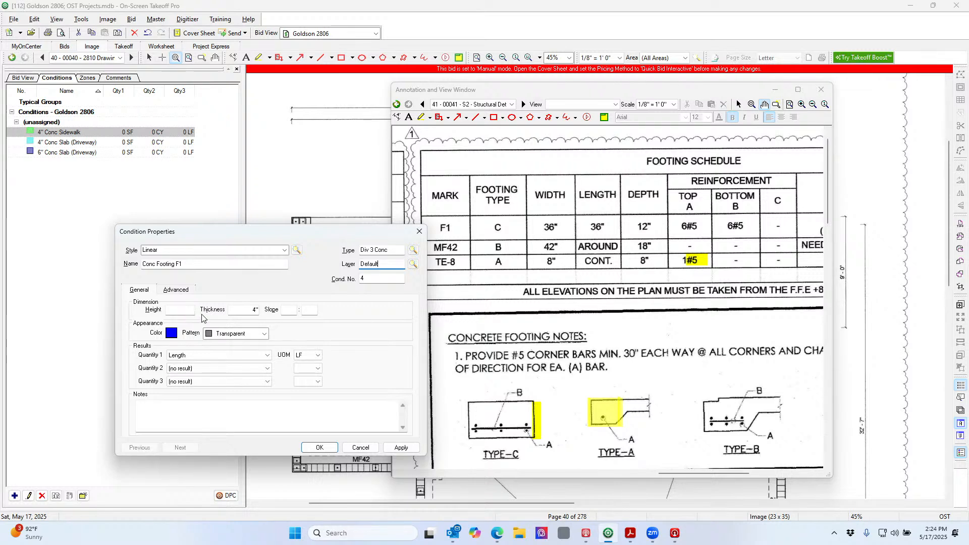
pyautogui.click(187, 310)
# Switch Conc Footing F1 to Count style, width 36 (3'0"), with a Square marker shape
pyautogui.click(286, 250)
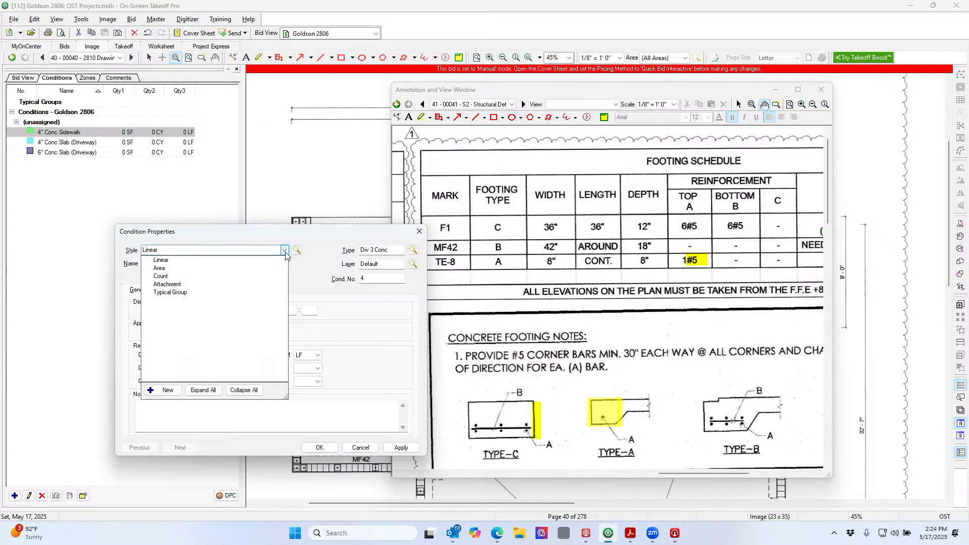
pyautogui.click(263, 278)
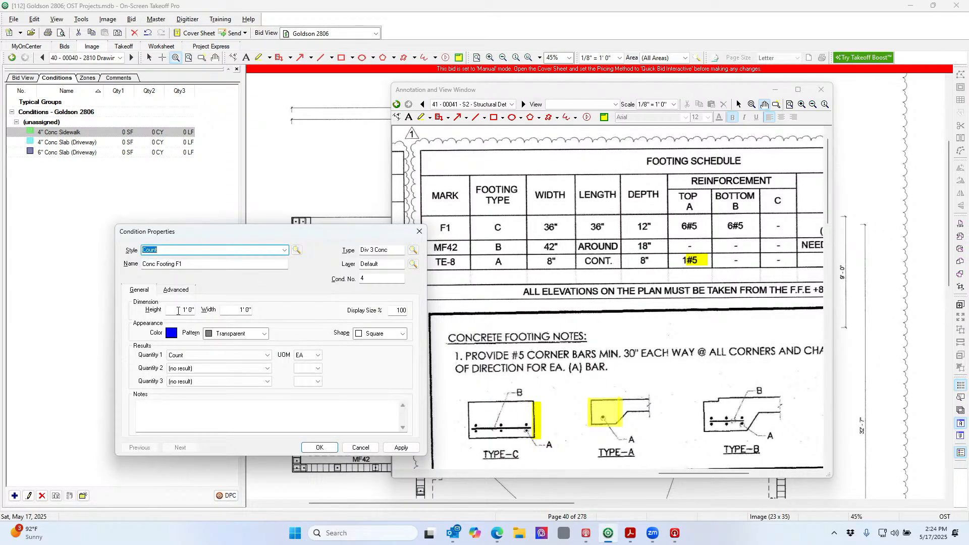
pyautogui.click(178, 311)
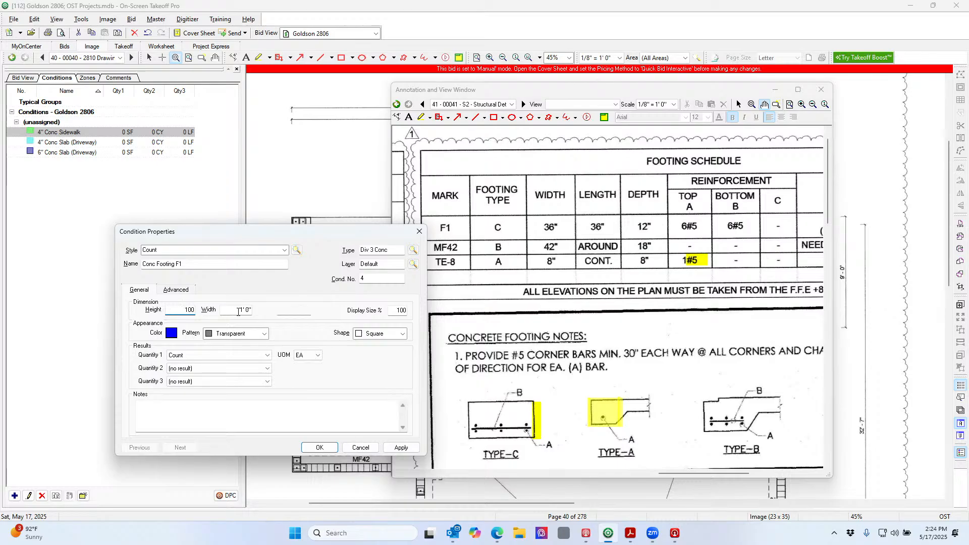
pyautogui.press('Tab')
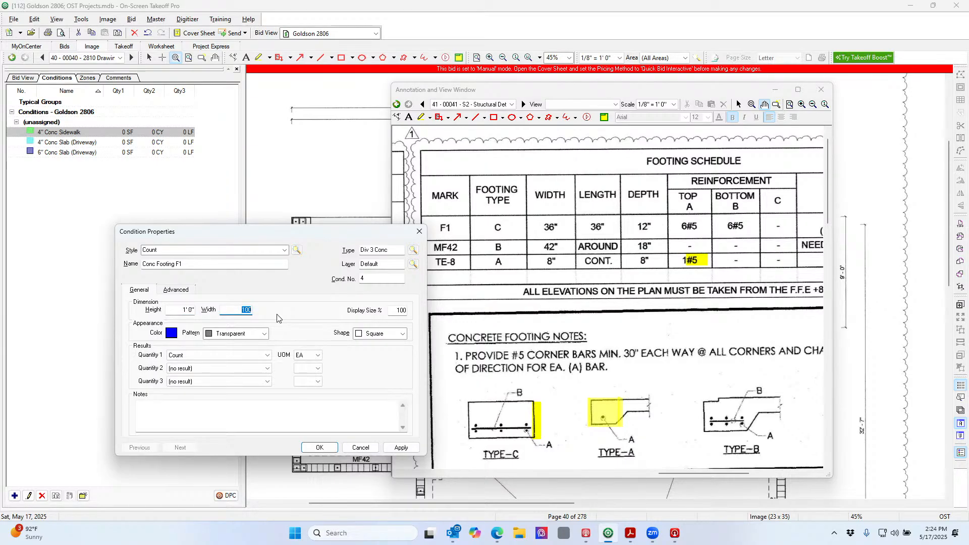
pyautogui.write('36')
pyautogui.click(374, 335)
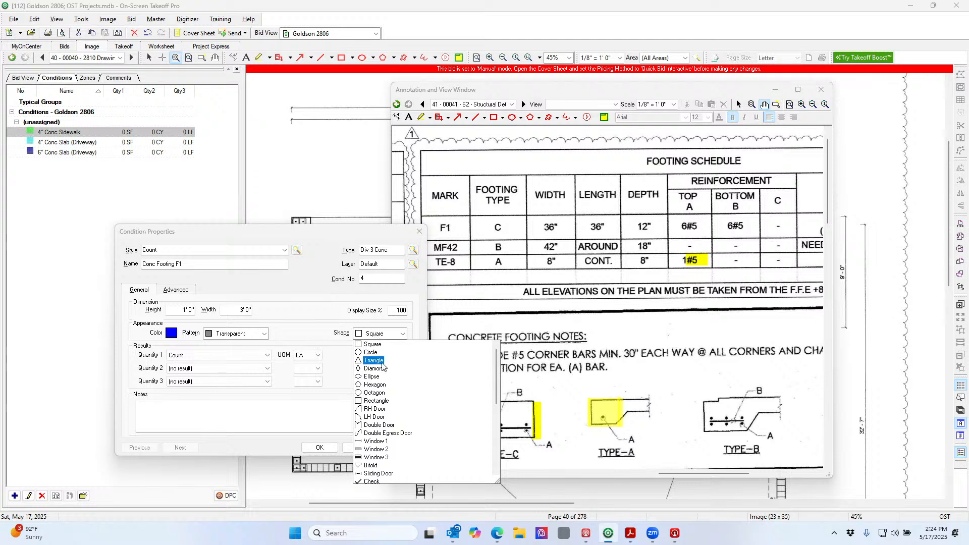
pyautogui.click(386, 401)
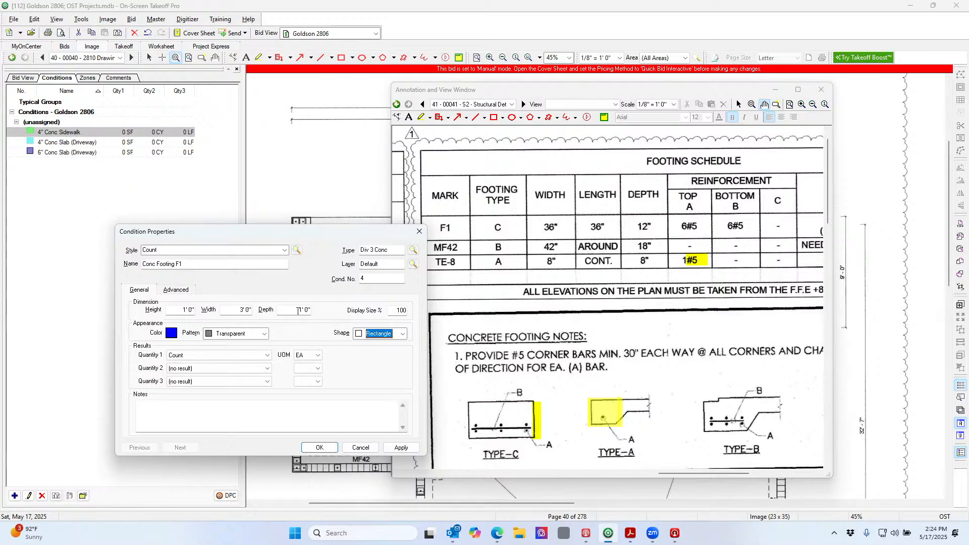
pyautogui.click(402, 333)
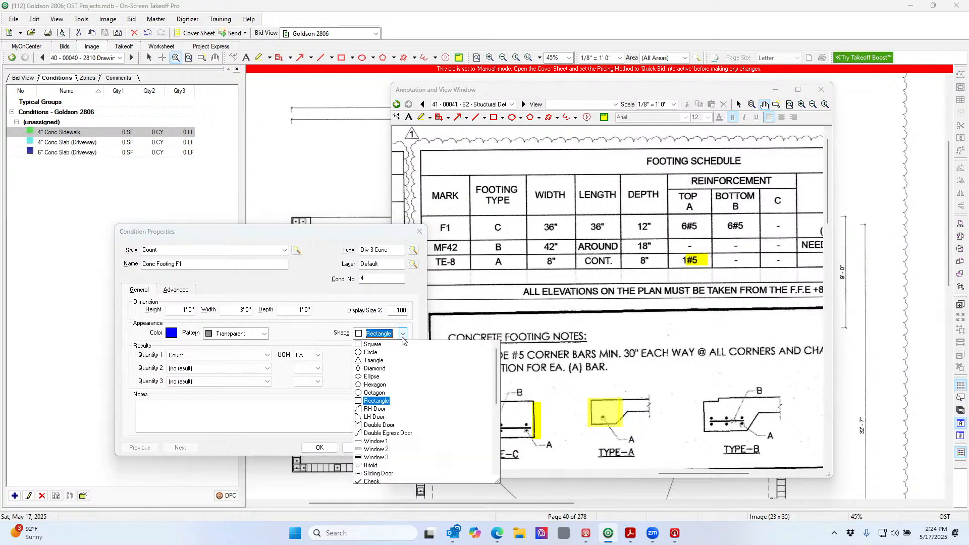
pyautogui.click(373, 344)
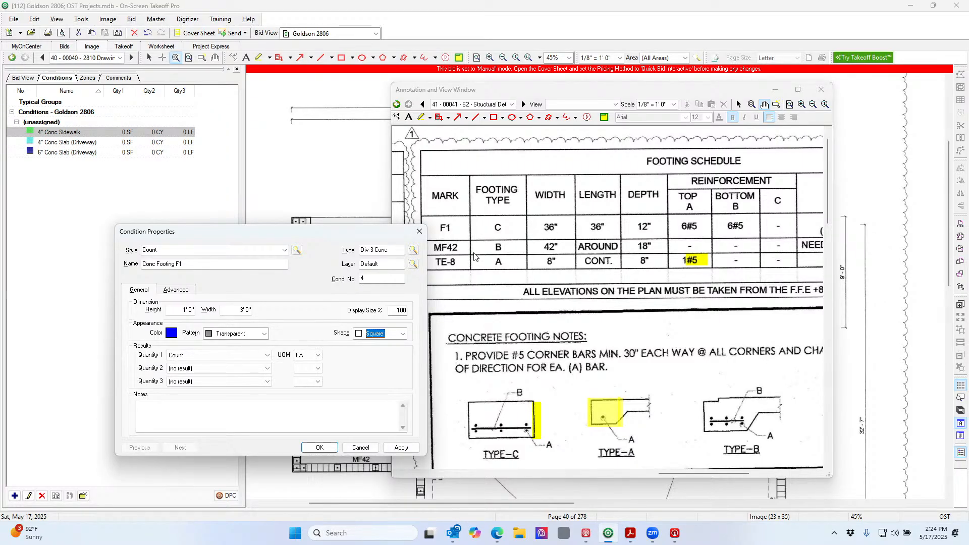
# Add a Volume quantity in CY and the note 'excavate 4ft', then save Conc Footing F1
pyautogui.click(268, 372)
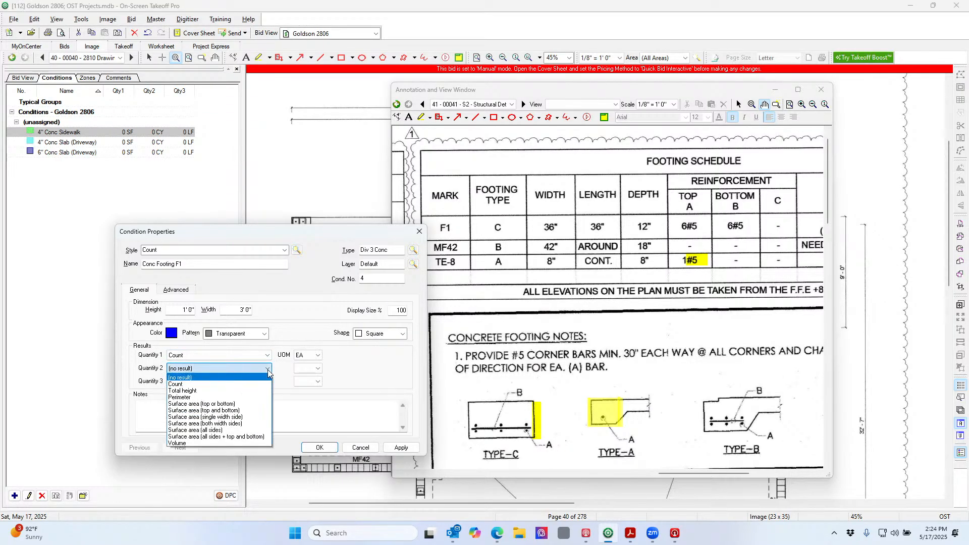
pyautogui.click(246, 443)
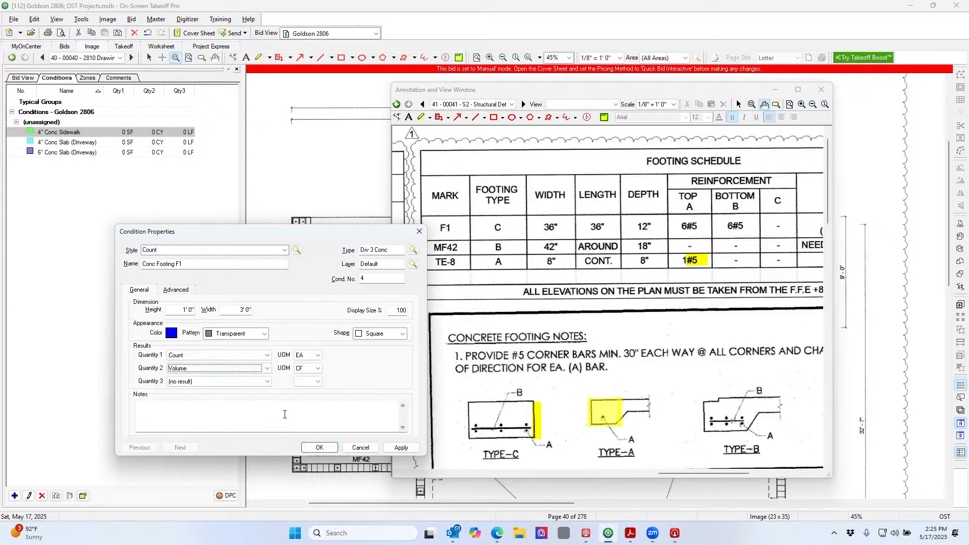
pyautogui.click(318, 368)
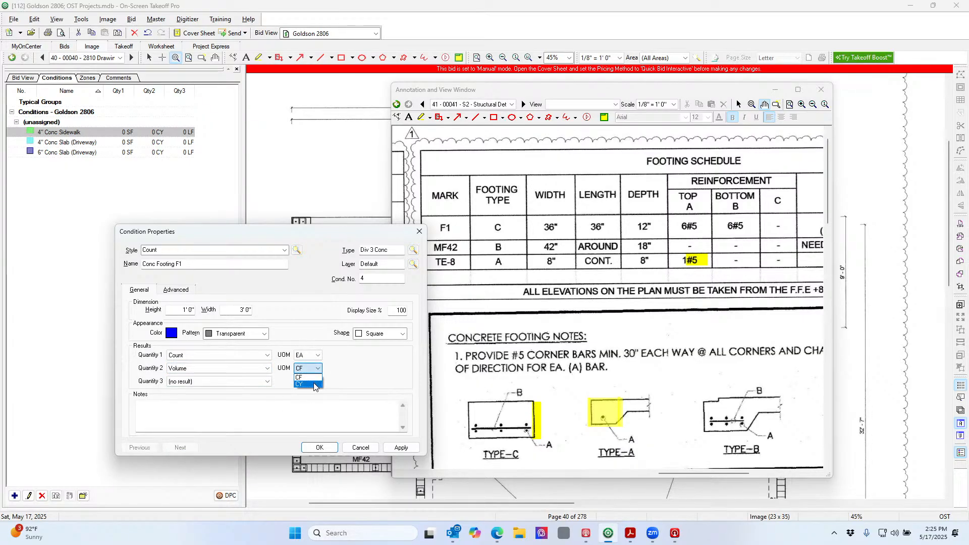
pyautogui.click(315, 385)
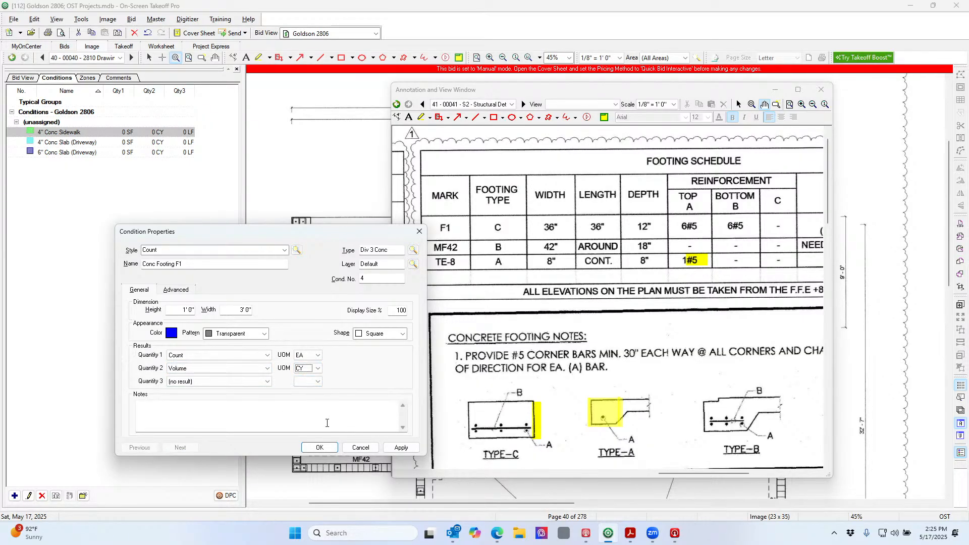
pyautogui.click(316, 410)
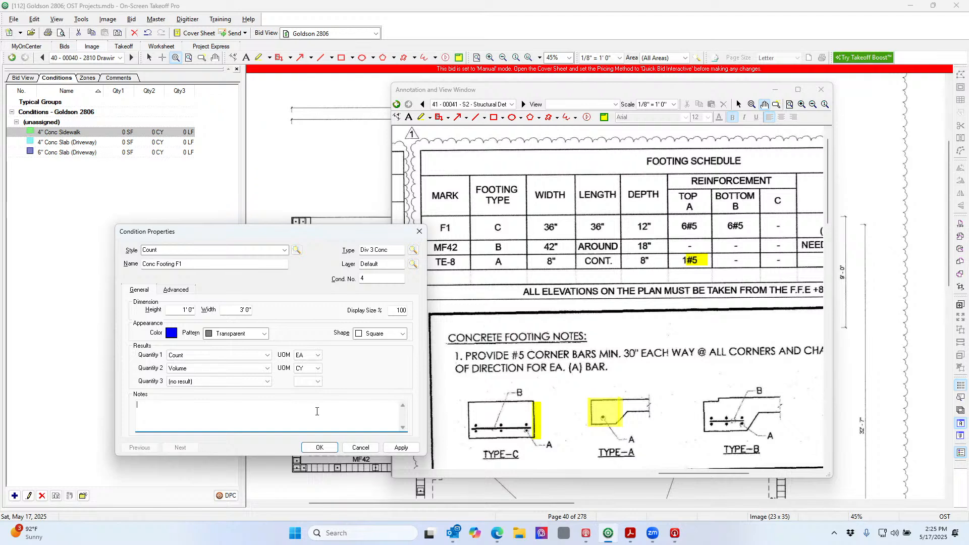
pyautogui.write('excavate')
pyautogui.write('4ft')
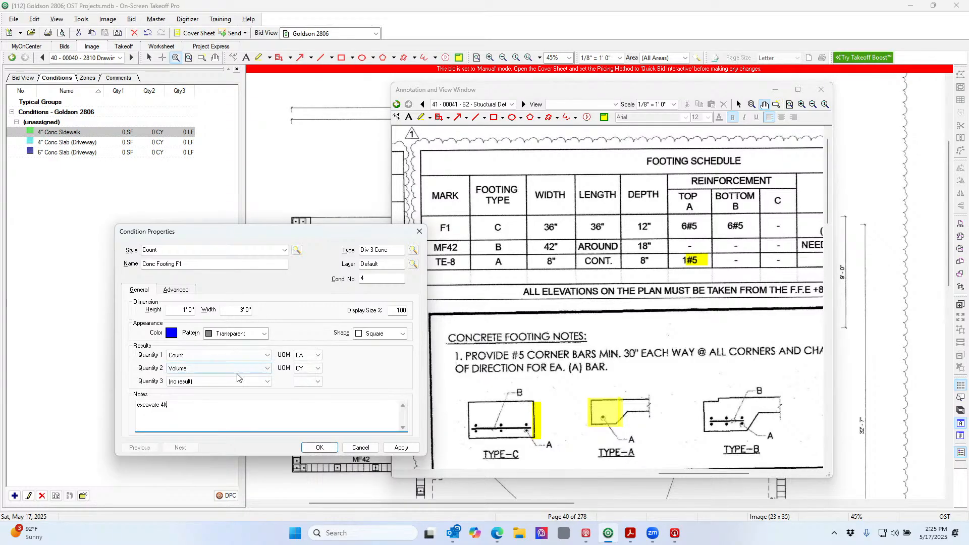
pyautogui.click(321, 447)
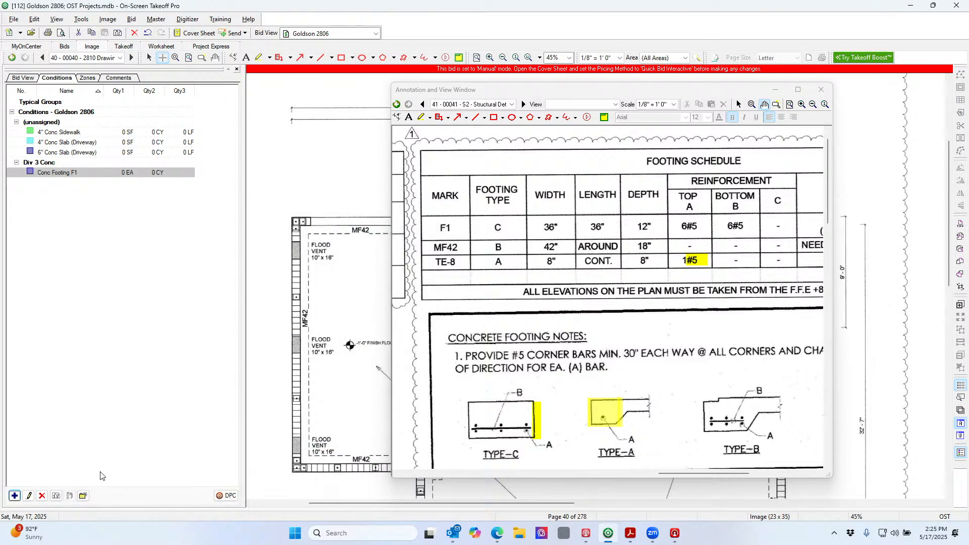
# Copy Conc Footing F1 and rename the copy Conc Footing MF42
pyautogui.click(57, 495)
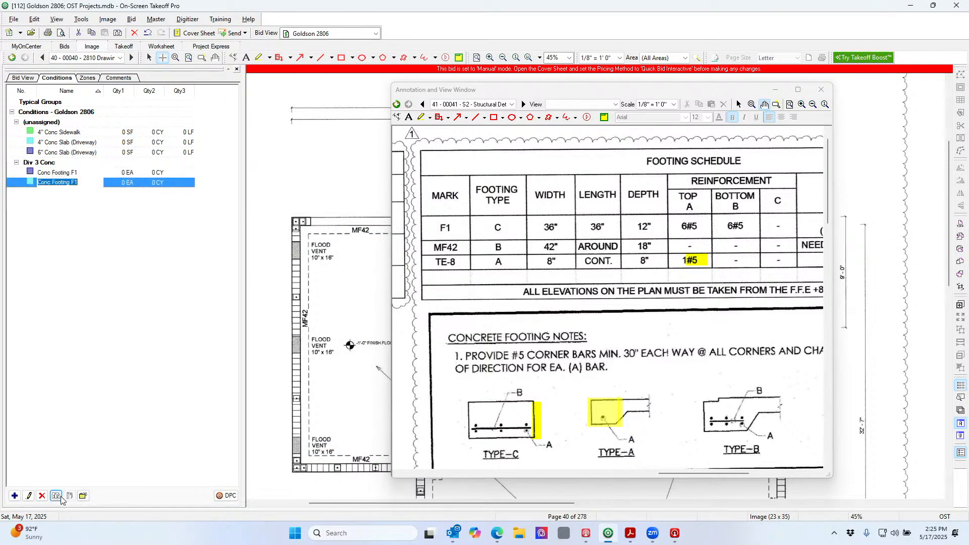
pyautogui.click(82, 180)
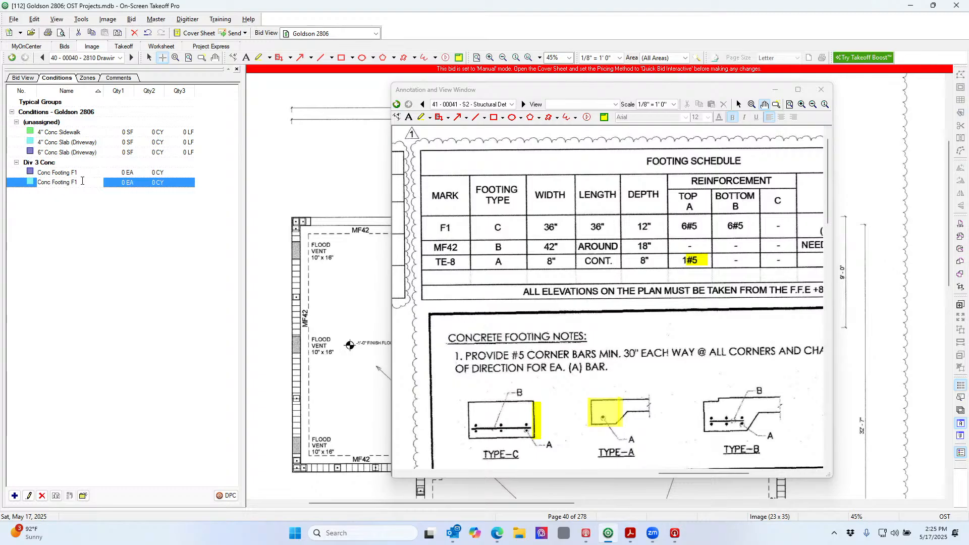
pyautogui.press('BackSpace')
pyautogui.press('BackSpace')
pyautogui.write('MF42')
# Open Conc Footing MF42's properties and change its style to Linear
pyautogui.doubleClick(129, 186)
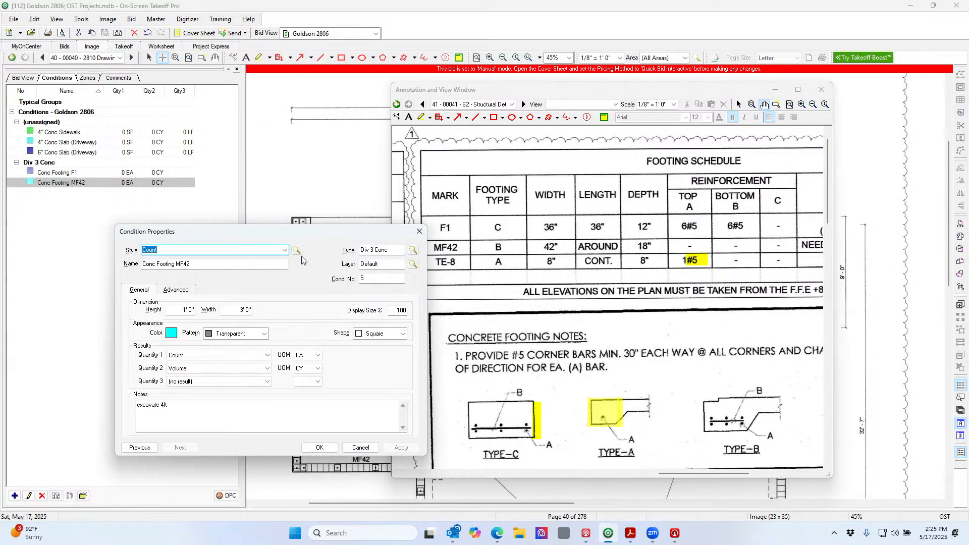
pyautogui.moveTo(269, 235); pyautogui.dragTo(233, 204)
pyautogui.click(249, 219)
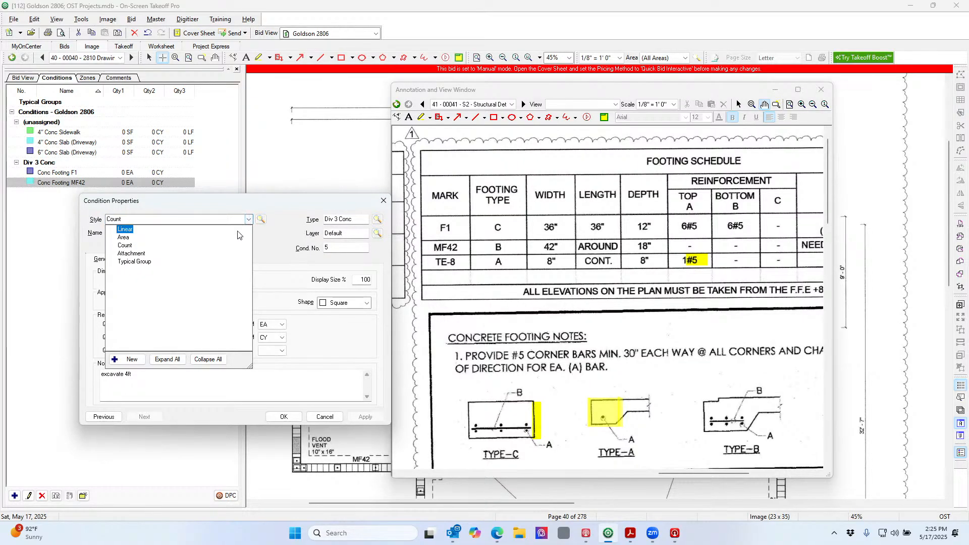
pyautogui.click(239, 230)
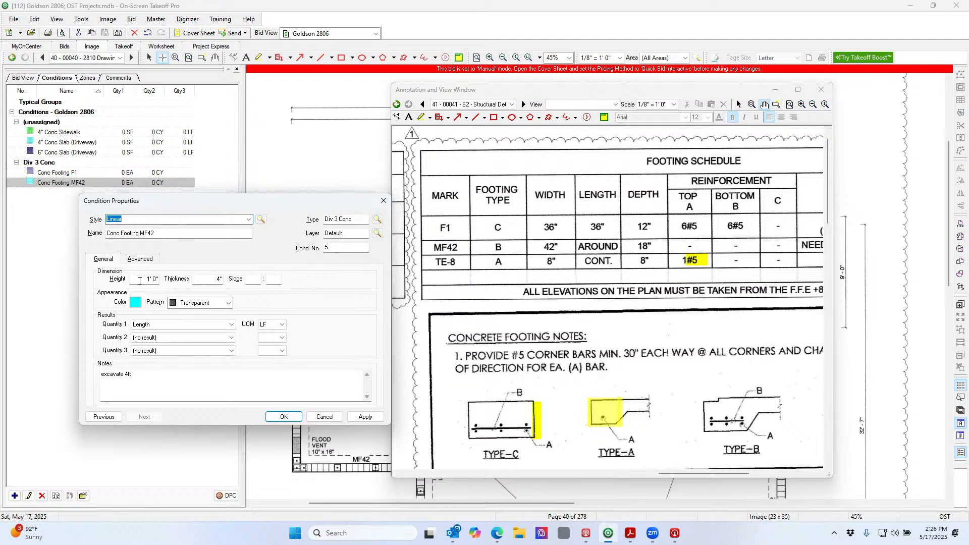
# Size MF42 at 1'6" high by 42" wide and add a Volume quantity in CY
pyautogui.moveTo(140, 280); pyautogui.dragTo(169, 281)
pyautogui.write('18')
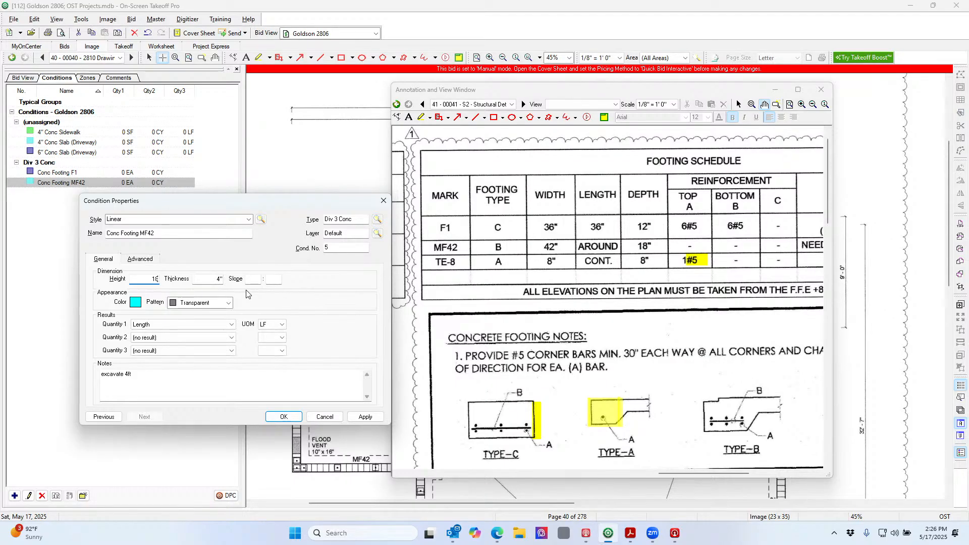
pyautogui.moveTo(201, 283); pyautogui.dragTo(225, 280)
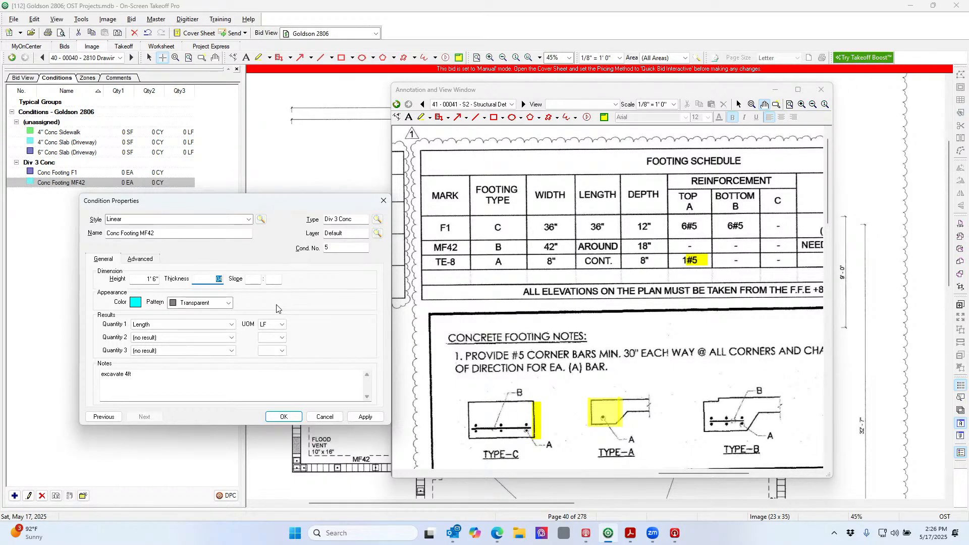
pyautogui.write('42')
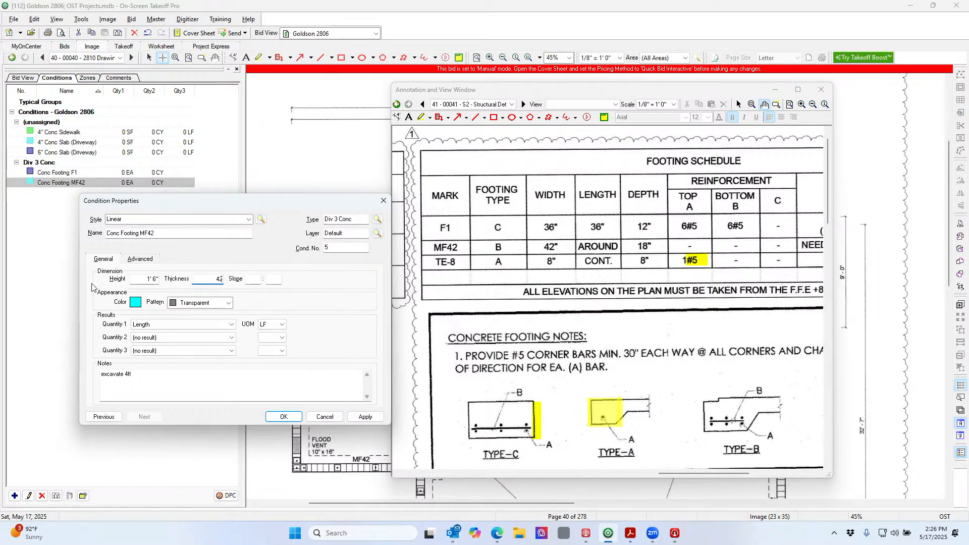
pyautogui.click(232, 337)
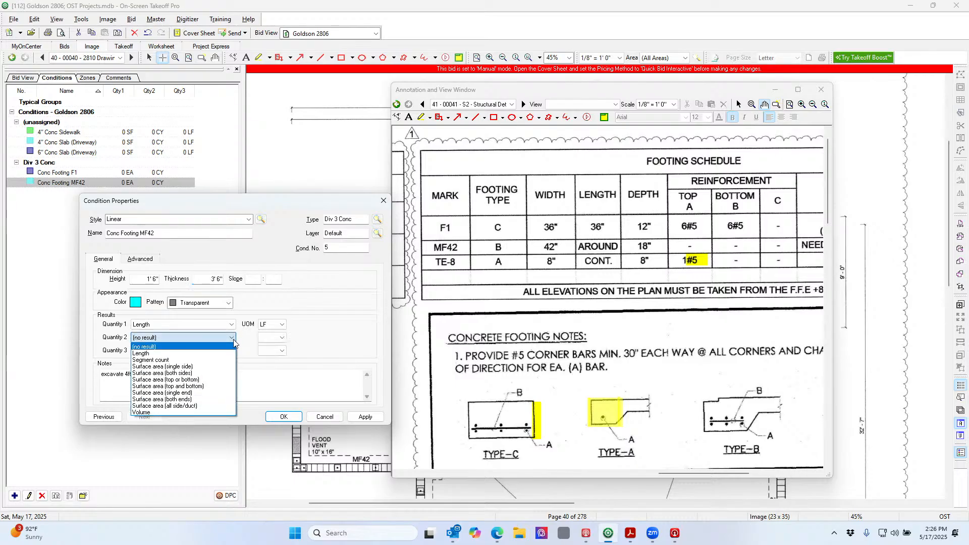
pyautogui.click(207, 412)
pyautogui.click(282, 338)
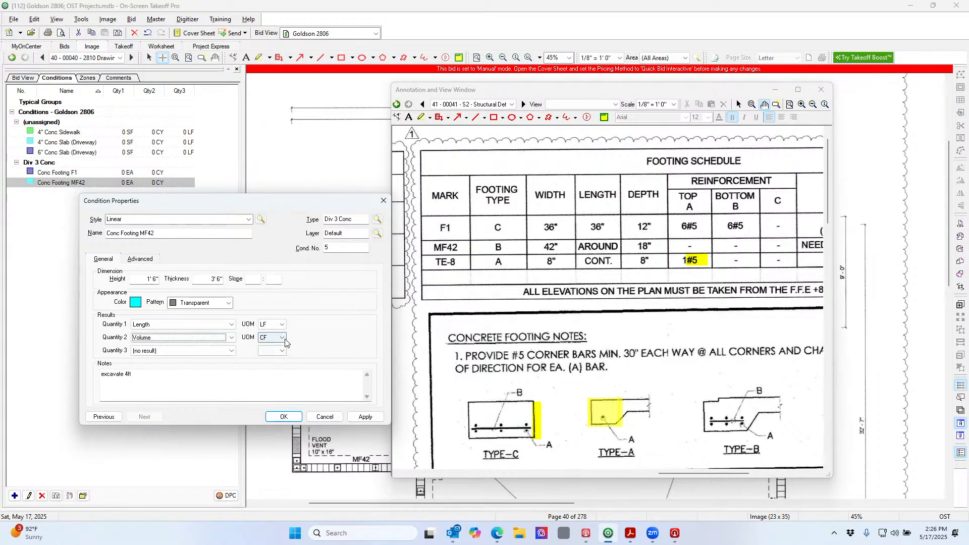
pyautogui.click(280, 353)
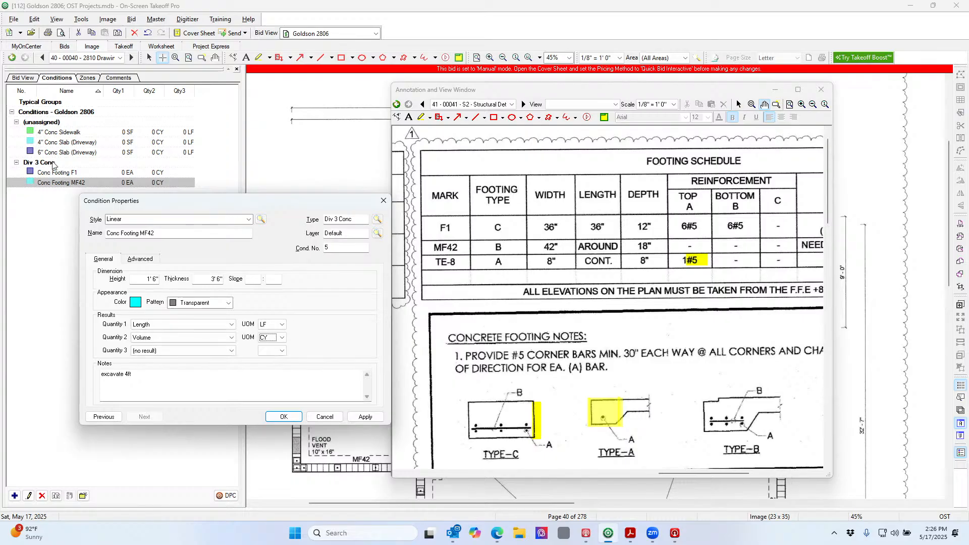
# Colour MF42 orange, add both-sides surface area as Quantity 3, and save it
pyautogui.click(204, 304)
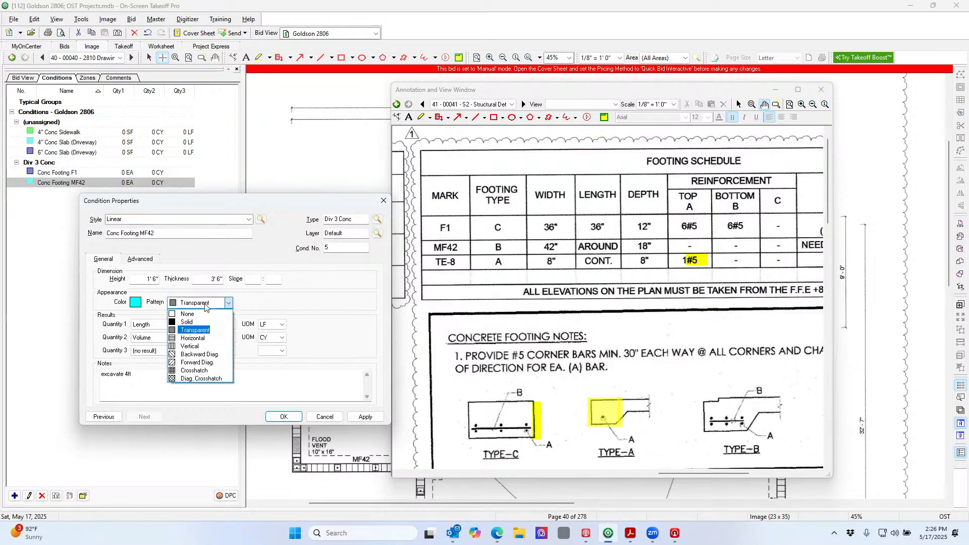
pyautogui.click(135, 302)
pyautogui.click(135, 302)
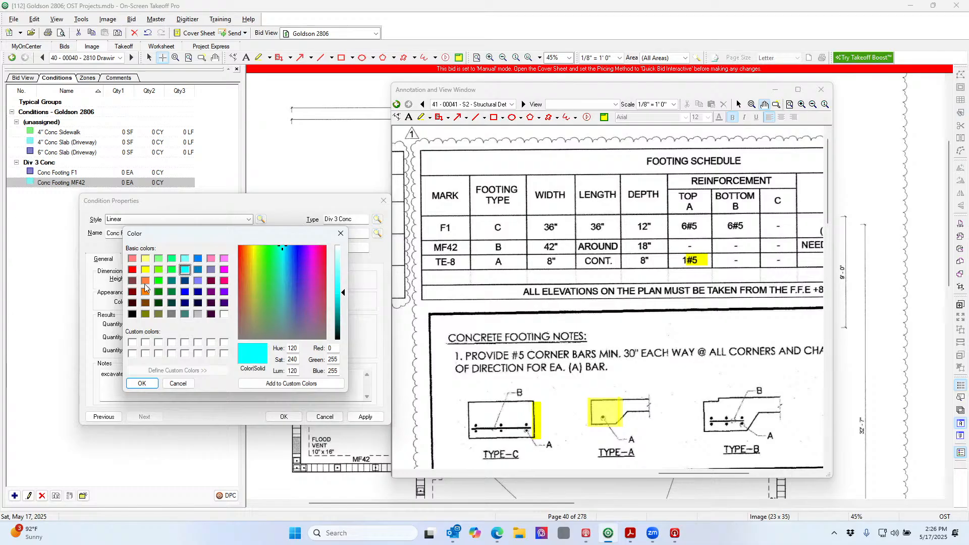
pyautogui.click(146, 283)
pyautogui.click(141, 384)
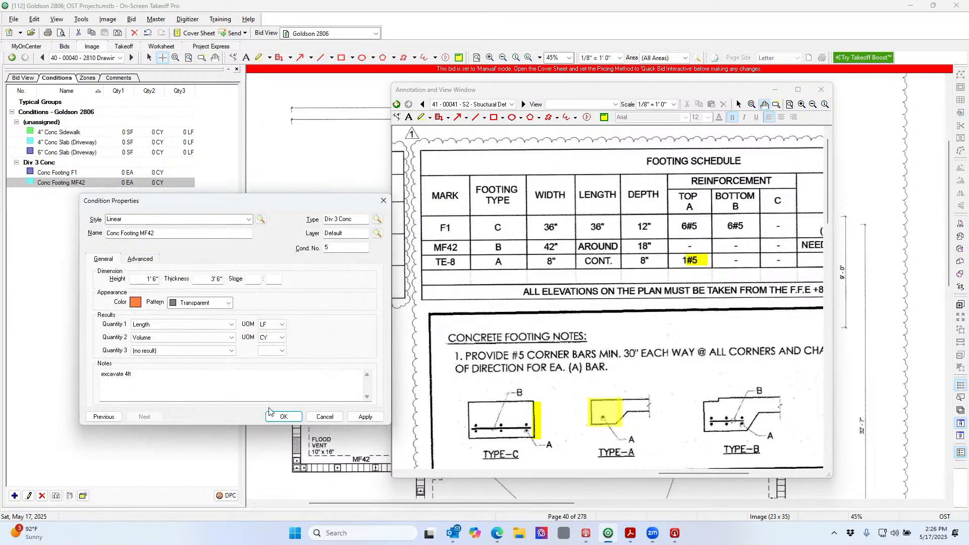
pyautogui.click(226, 351)
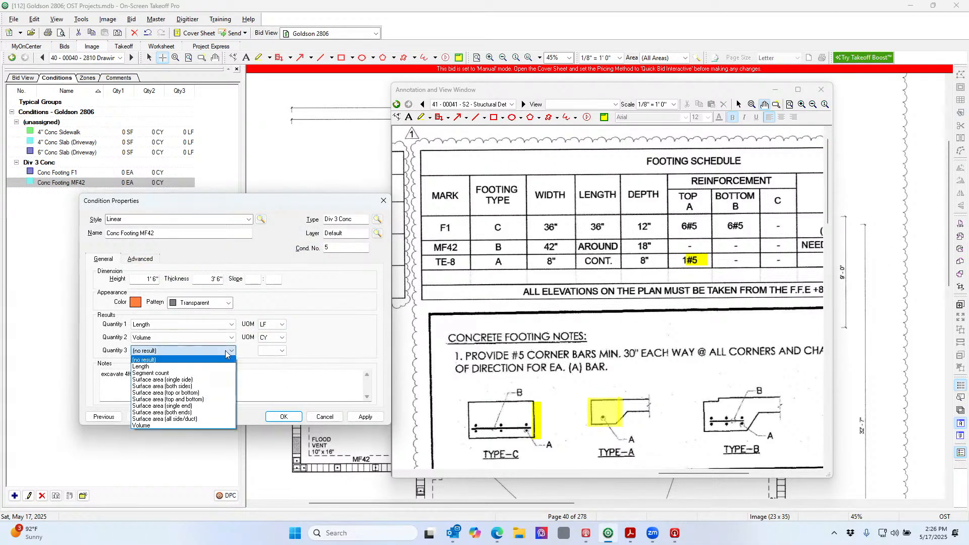
pyautogui.click(207, 387)
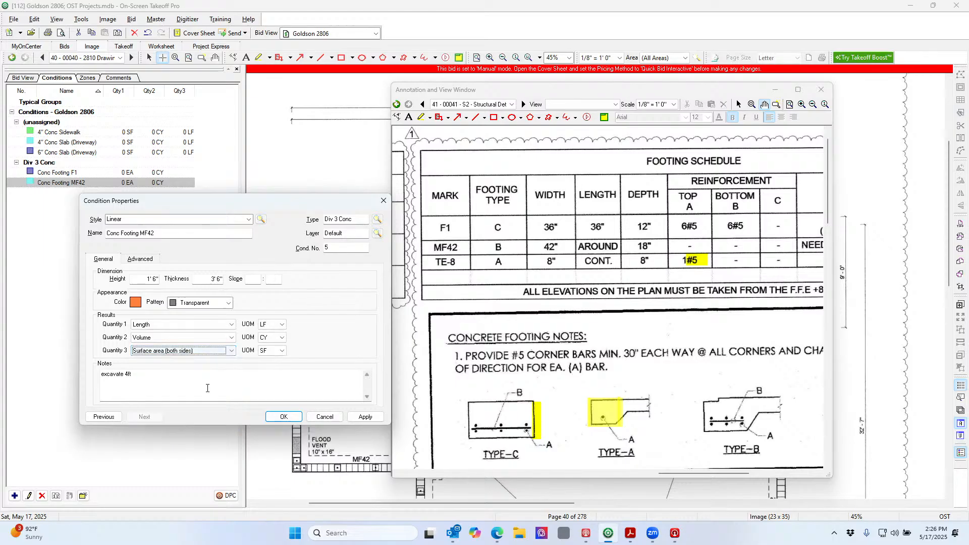
pyautogui.click(293, 417)
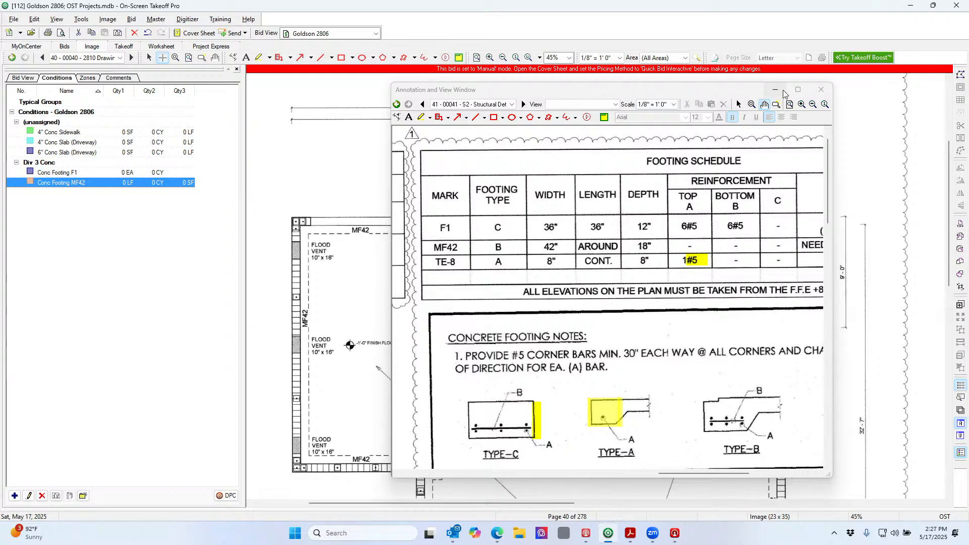
# Hide the detail view, measure the 3'-1" check dimension, and set page 40's scale to 1/4" = 1'0"
pyautogui.click(820, 90)
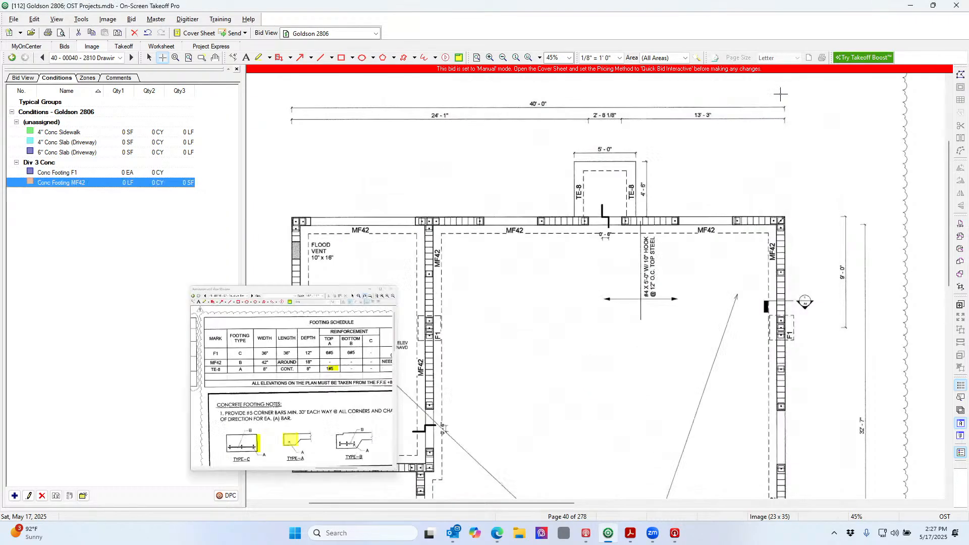
pyautogui.scroll(-5, 449, 223)
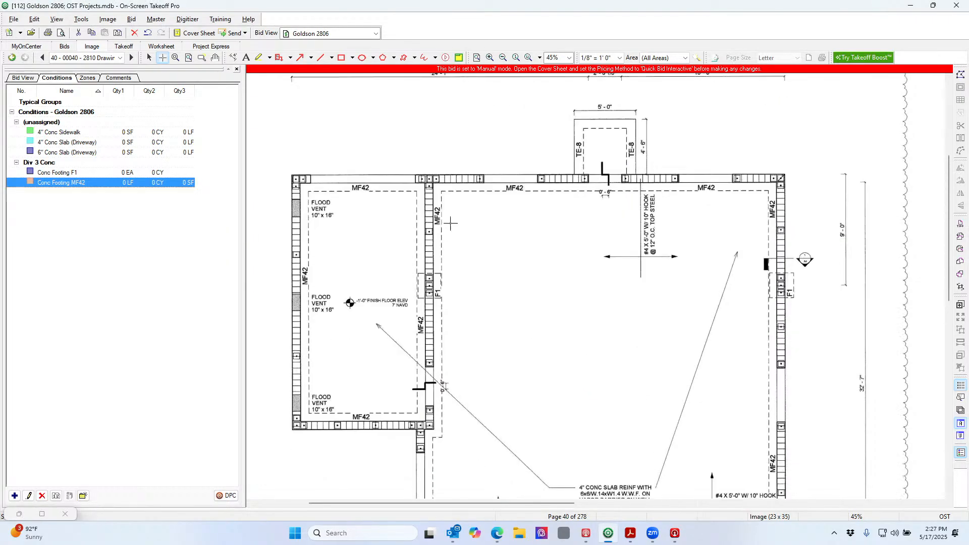
pyautogui.scroll(-2, 450, 223)
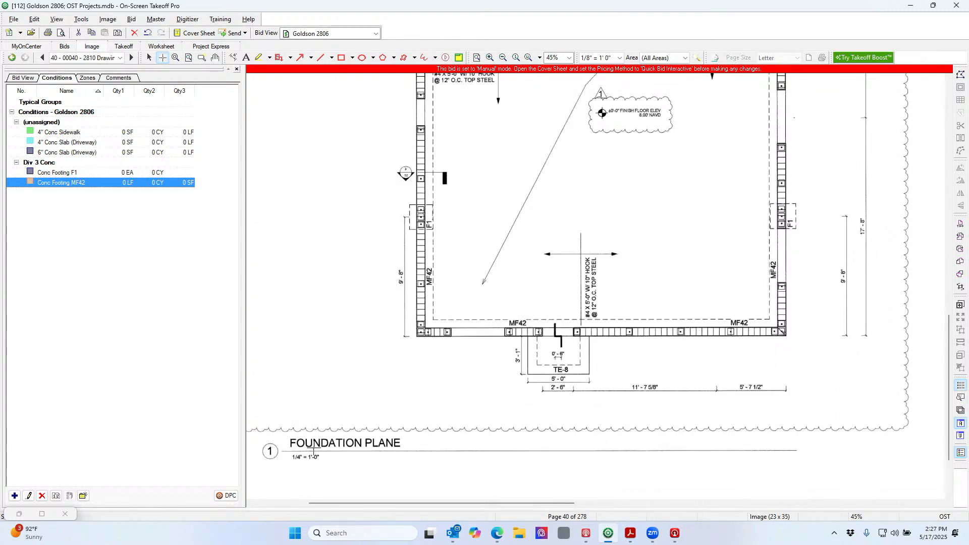
pyautogui.moveTo(315, 505); pyautogui.dragTo(294, 505)
pyautogui.keyDown('ctrl'); pyautogui.scroll(2, 312, 473); pyautogui.keyUp('ctrl')
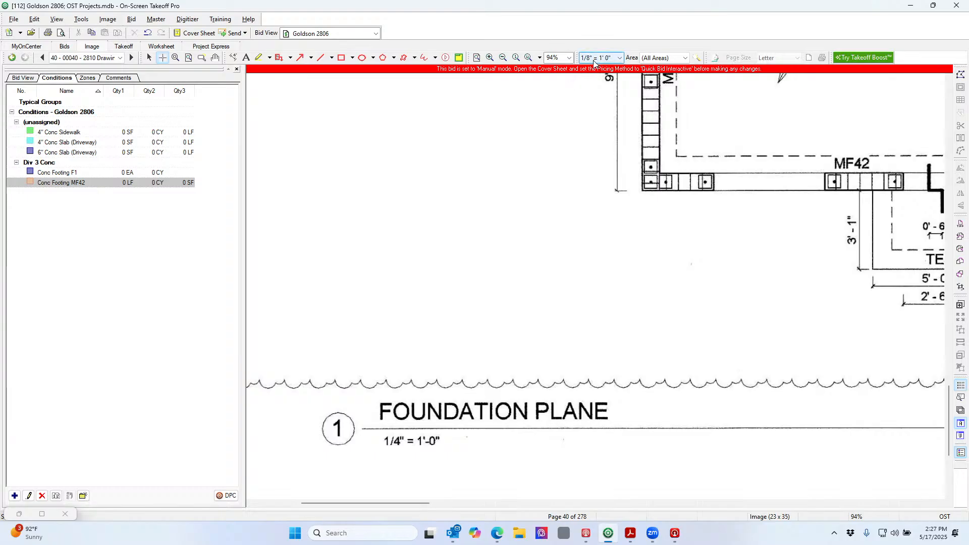
pyautogui.click(232, 57)
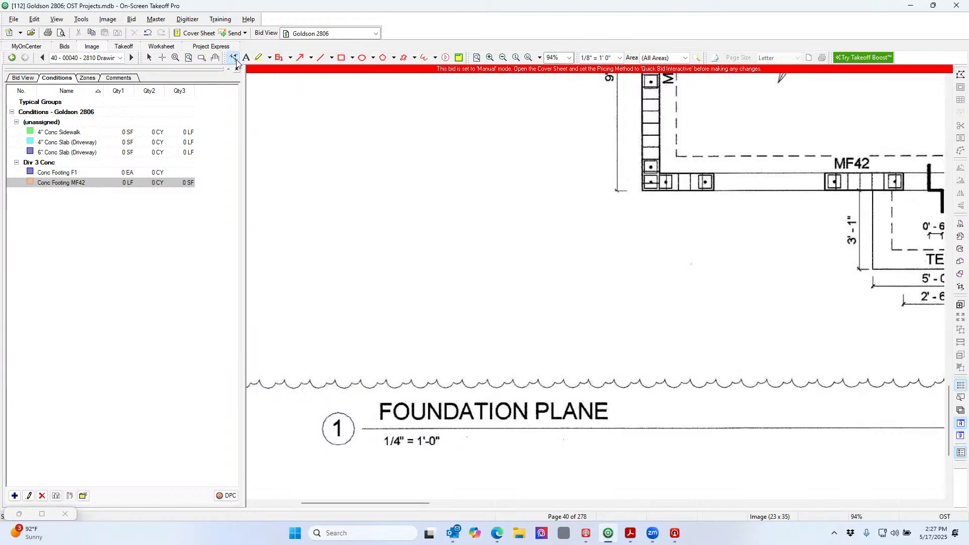
pyautogui.click(859, 269)
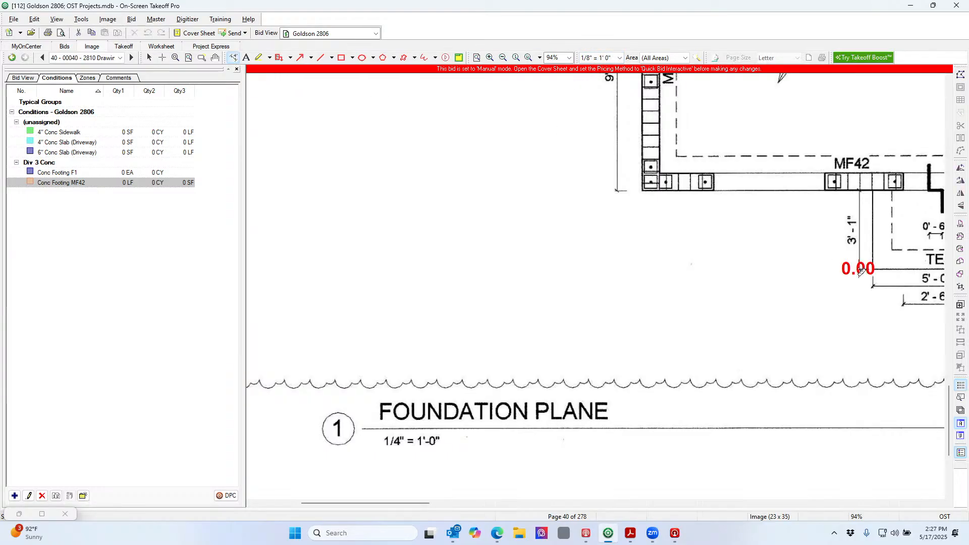
pyautogui.click(859, 188)
pyautogui.click(619, 58)
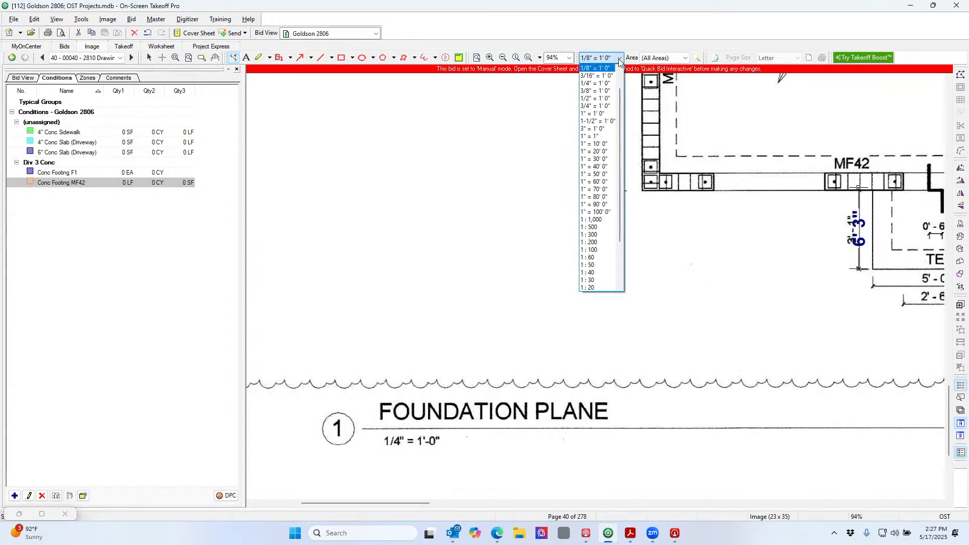
pyautogui.click(610, 86)
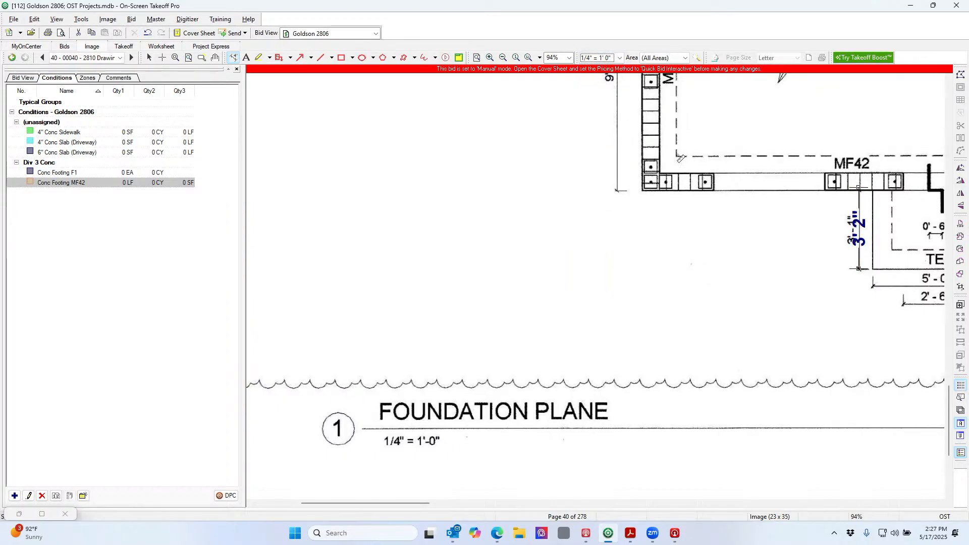
# Select Conc Footing MF42 and begin its linear takeoff on the foundation plan
pyautogui.scroll(-3, 695, 169)
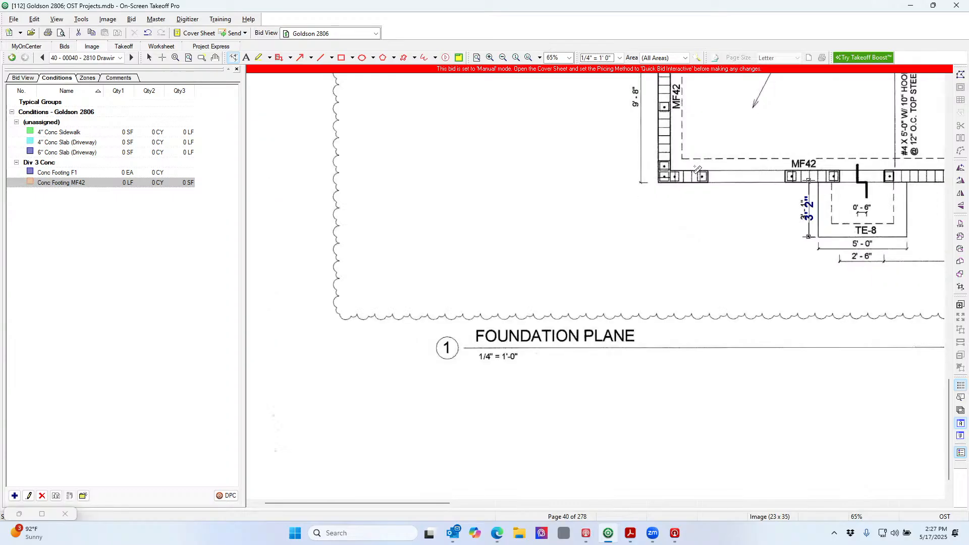
pyautogui.scroll(2, 702, 172)
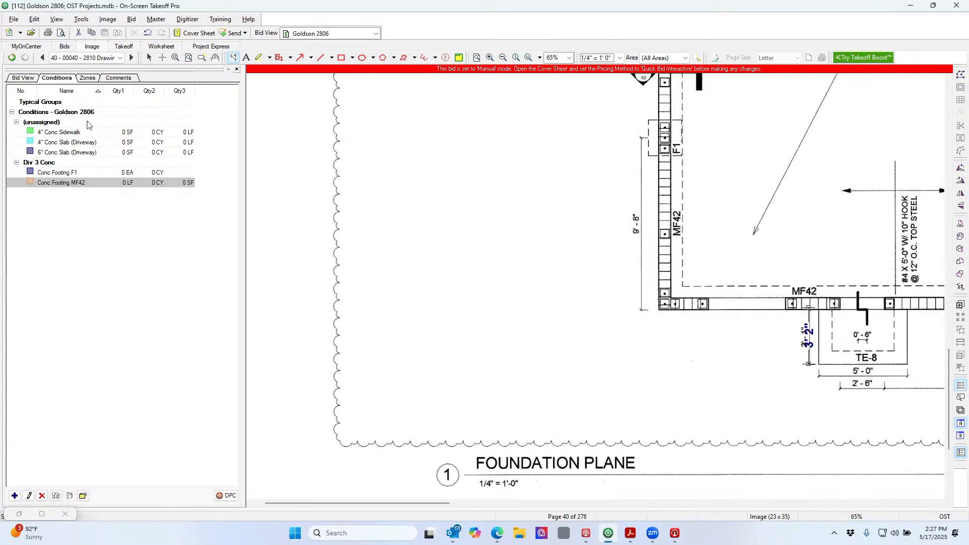
pyautogui.click(106, 182)
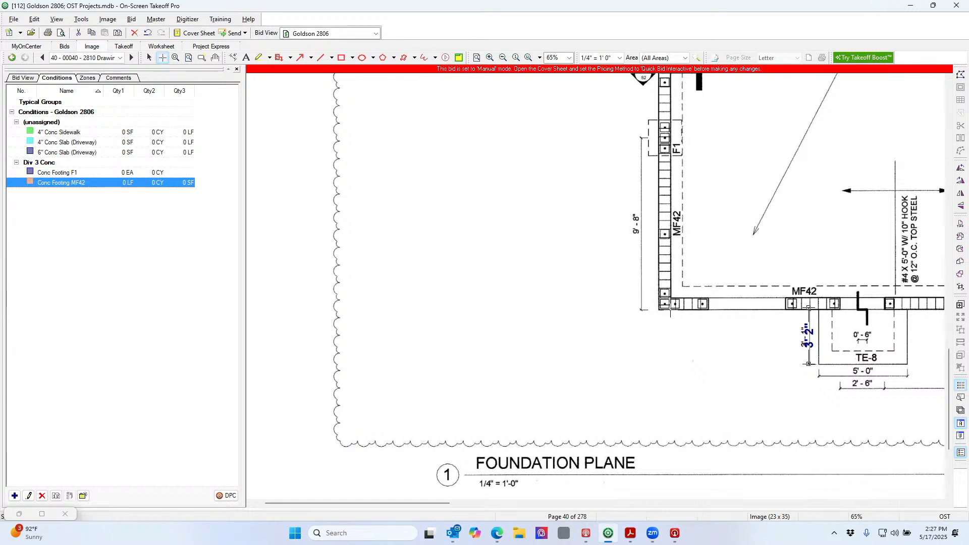
pyautogui.click(670, 310)
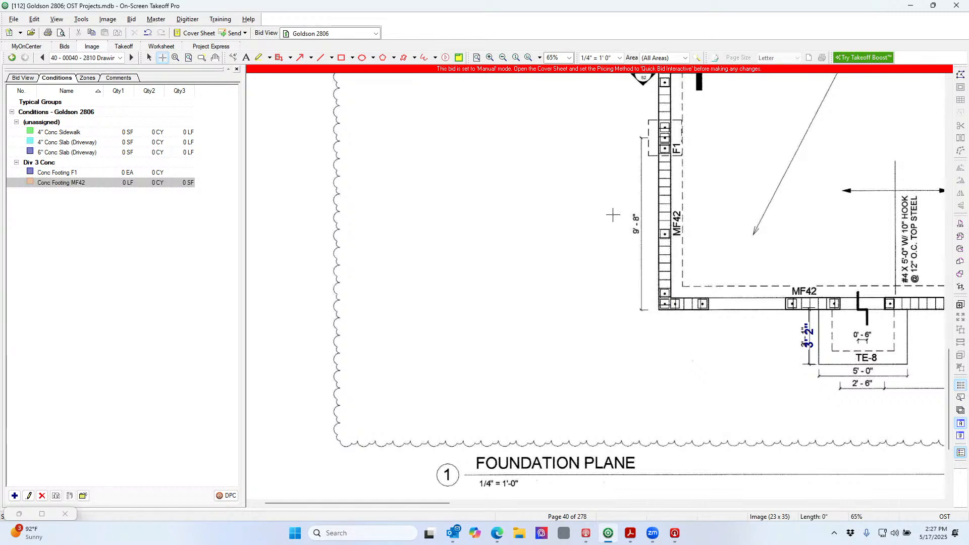
# In Continuous Mode, trace a 30 LF MF42 footing run up the wall (6 CY, 90 SF)
pyautogui.click(80, 19)
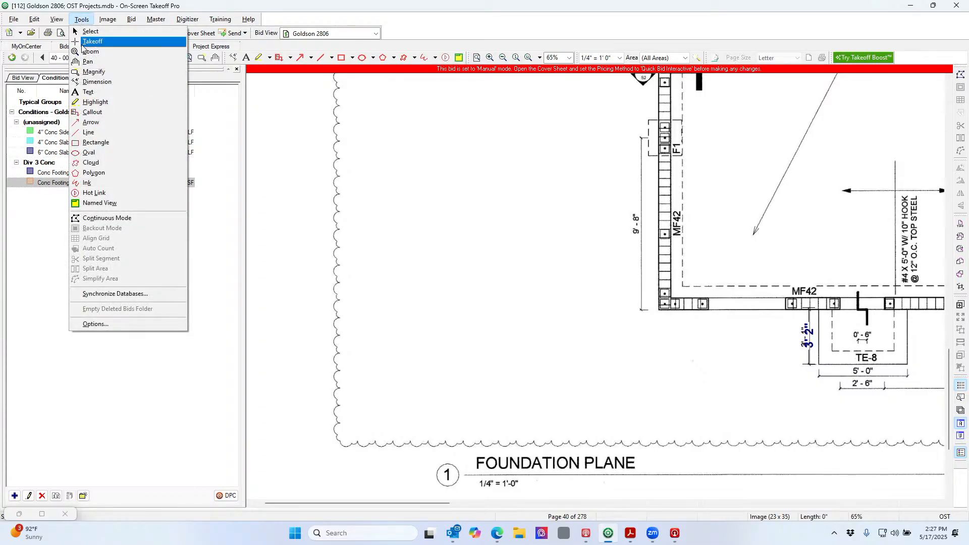
pyautogui.click(124, 220)
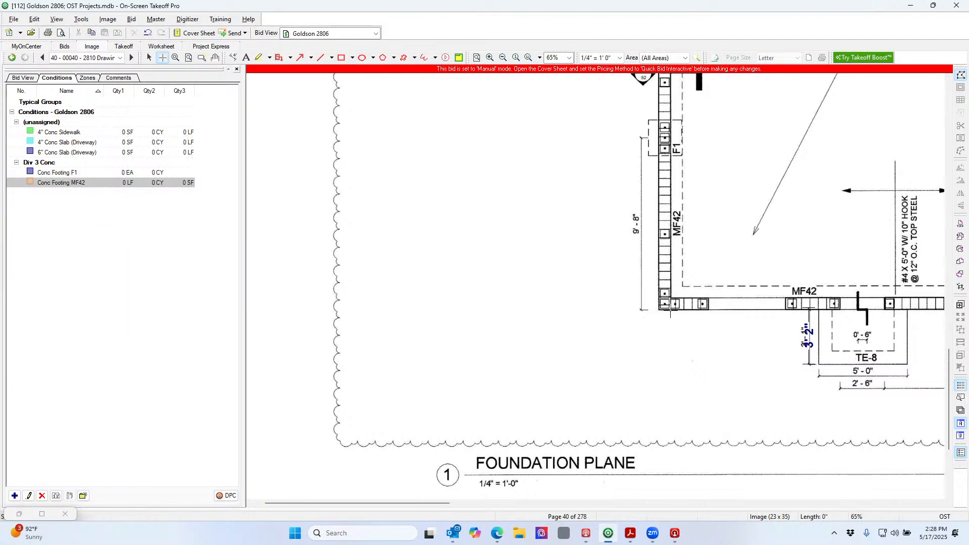
pyautogui.click(671, 311)
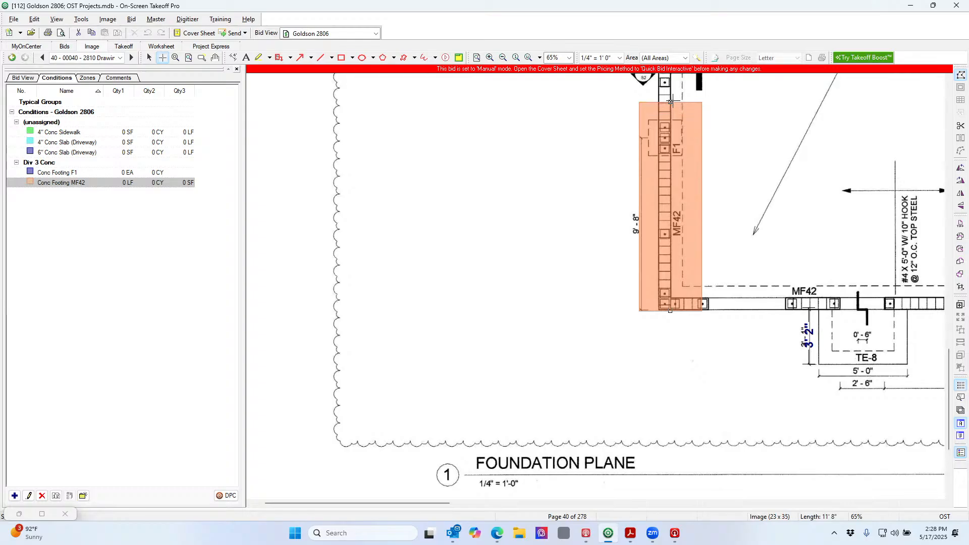
pyautogui.scroll(10, 671, 100)
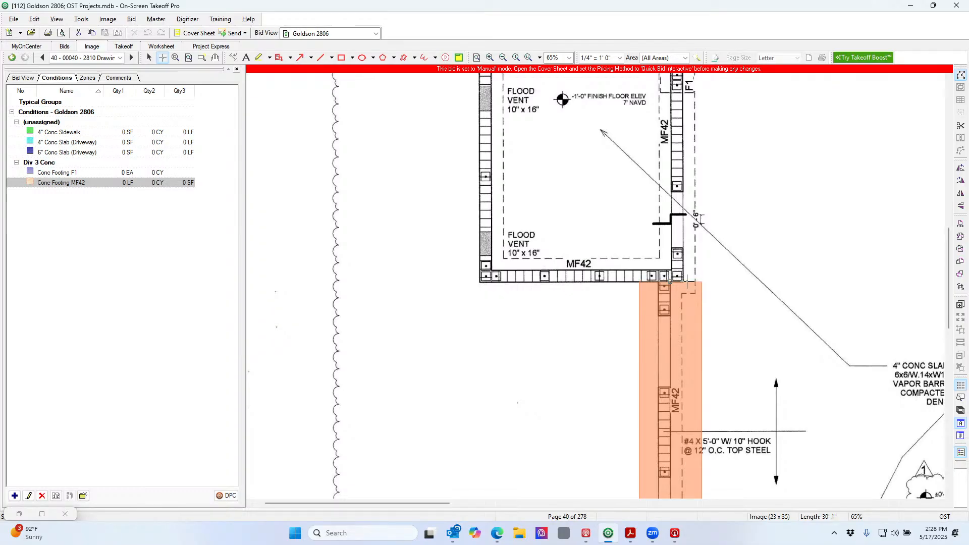
pyautogui.doubleClick(669, 280)
# Change the Conc Footing MF42 condition's thickness to 1'6" and apply it
pyautogui.doubleClick(151, 183)
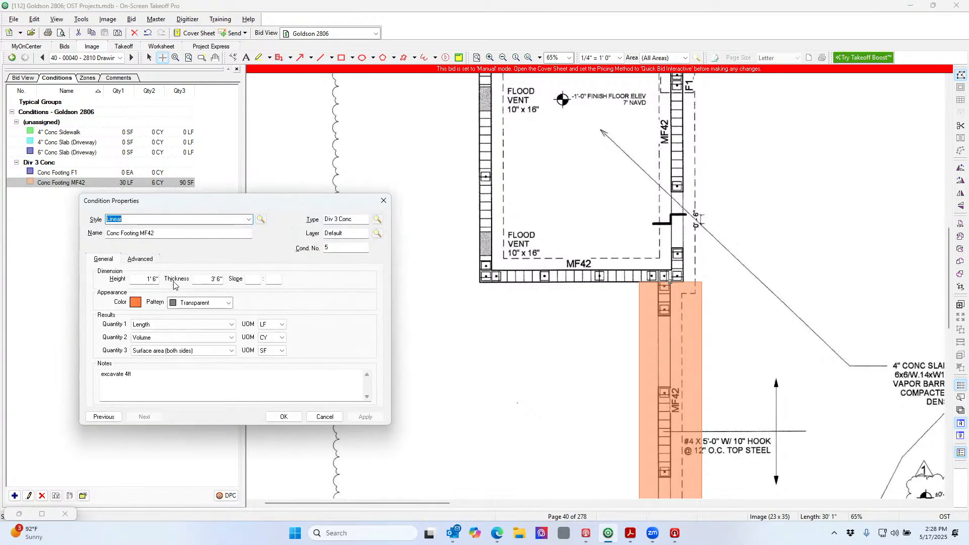
pyautogui.doubleClick(140, 280)
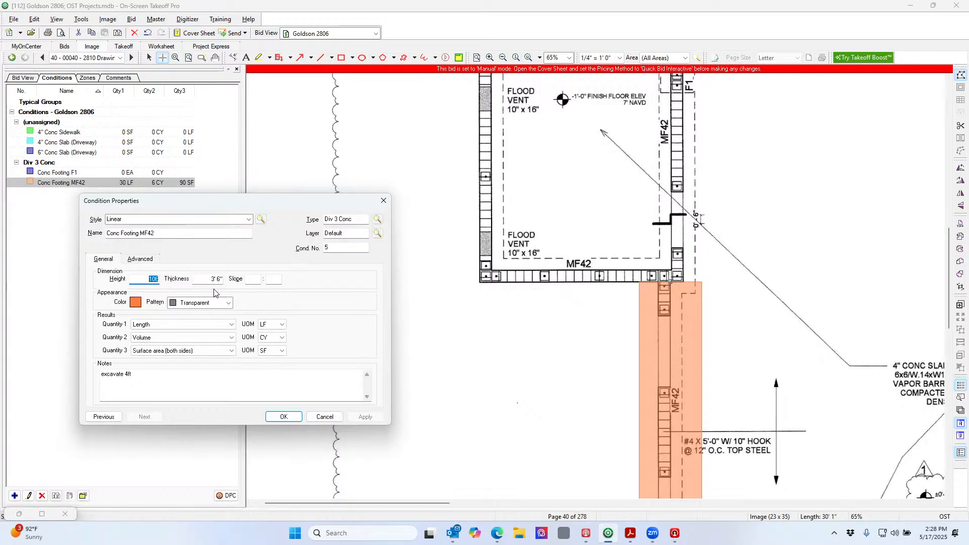
pyautogui.write('306')
pyautogui.press('Tab')
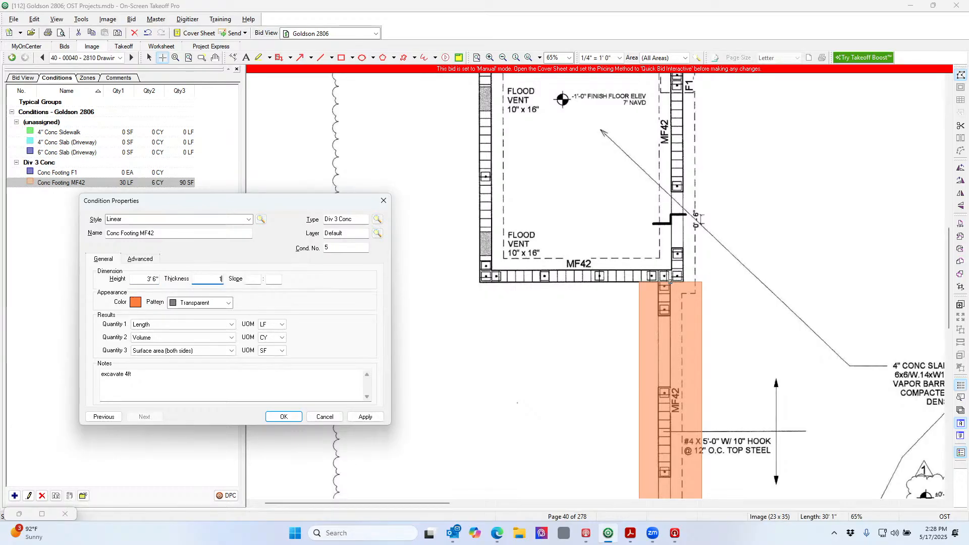
pyautogui.click(371, 417)
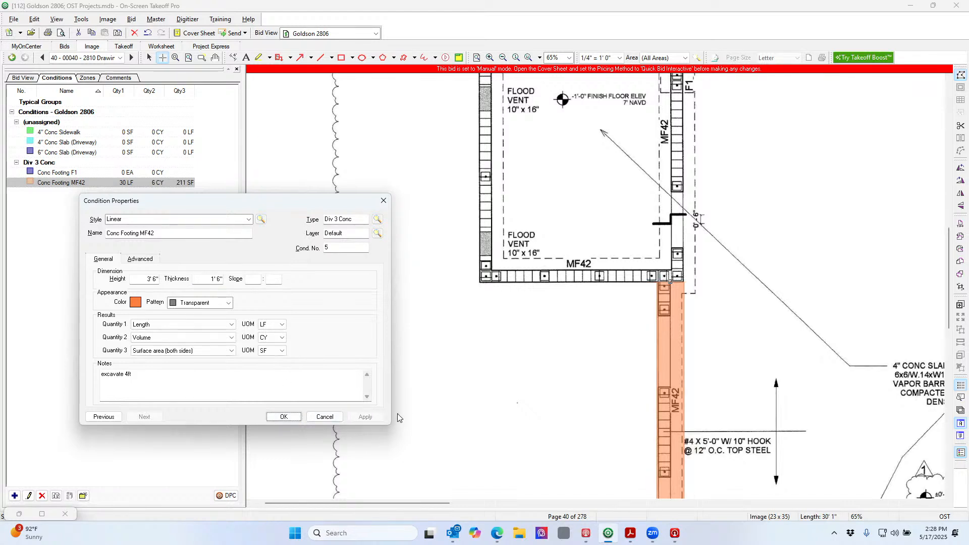
pyautogui.click(283, 416)
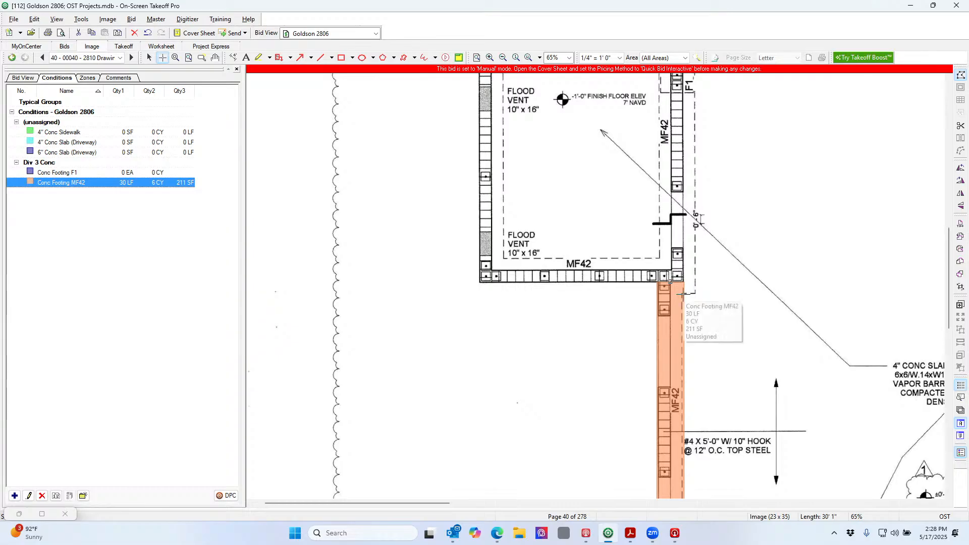
# Trace an MF42 footing run up to the top corner, then nudge the vertical strip into alignment
pyautogui.moveTo(684, 295)
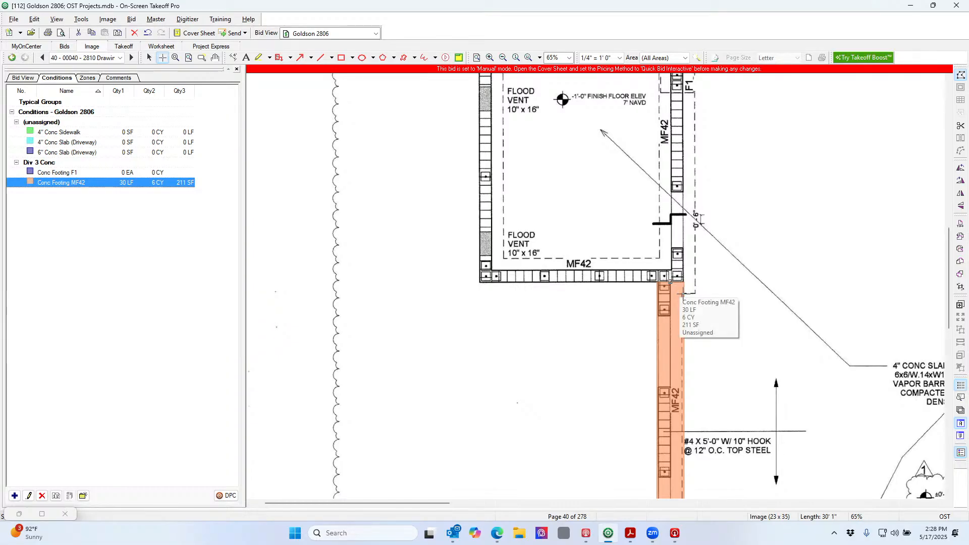
pyautogui.click(683, 294)
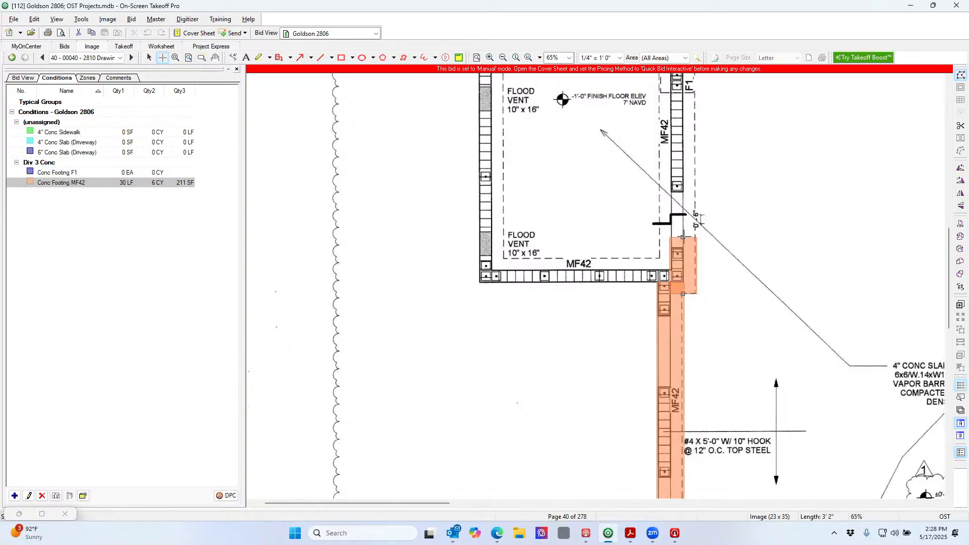
pyautogui.scroll(3, 684, 85)
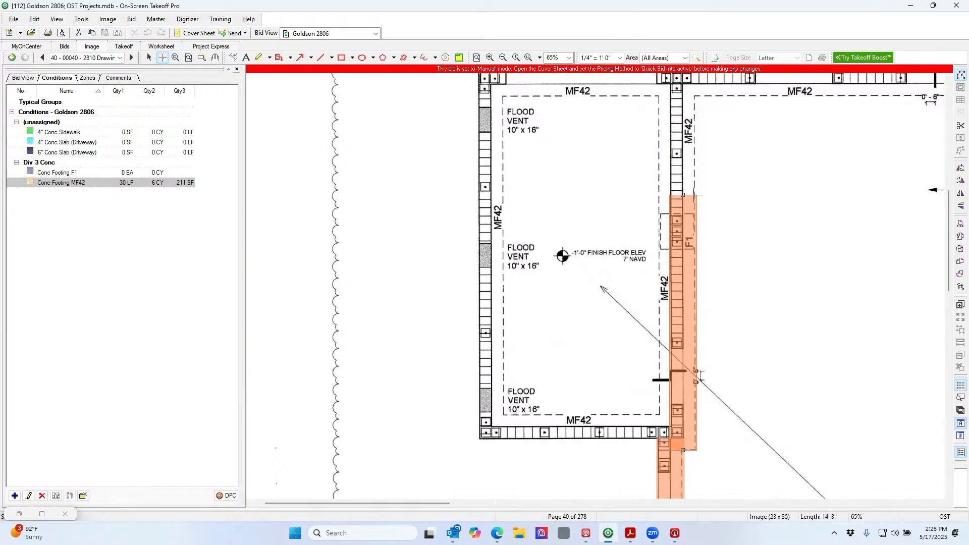
pyautogui.doubleClick(682, 95)
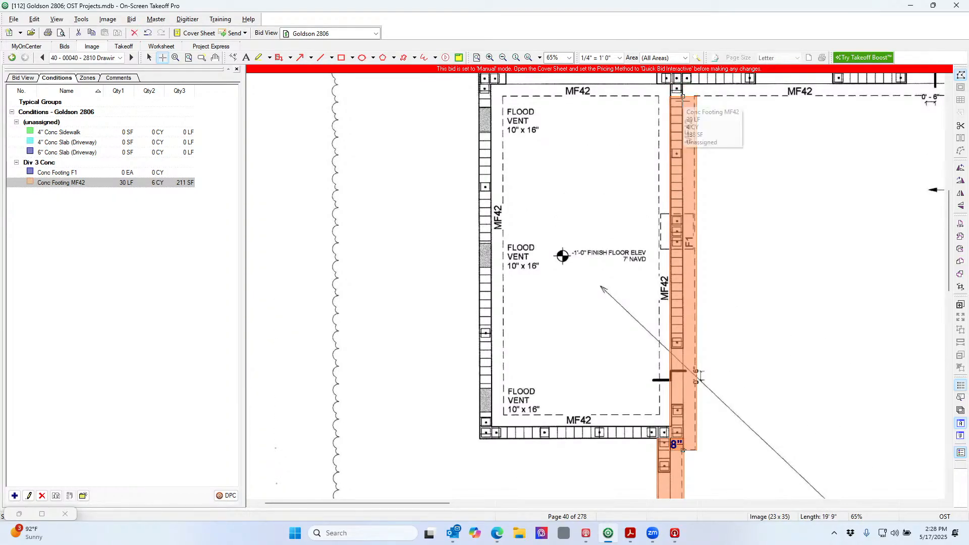
pyautogui.click(150, 57)
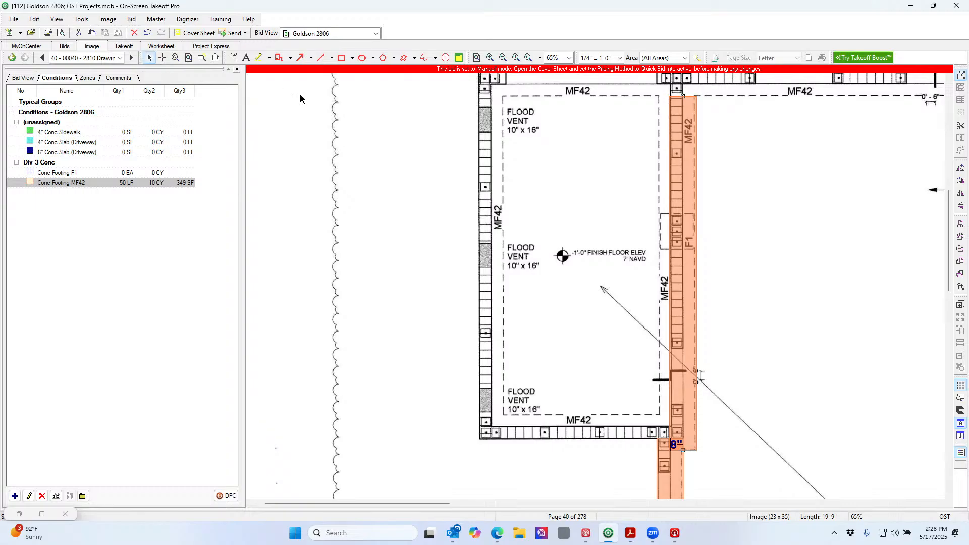
pyautogui.moveTo(695, 177)
pyautogui.mouseDown()
pyautogui.moveTo(671, 177)
pyautogui.moveTo(688, 178)
pyautogui.mouseUp()
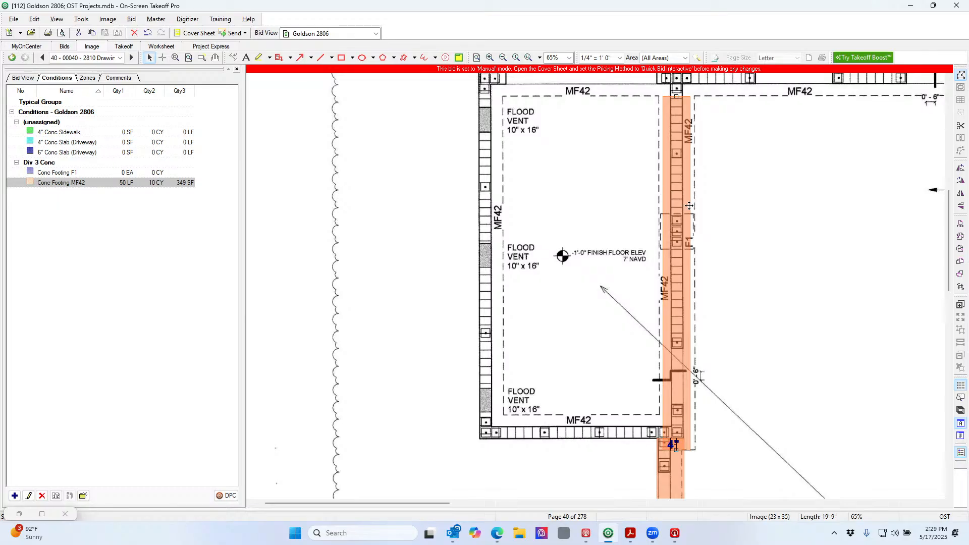
# Trace MF42 footing runs along the top wall, down the right side and left along the bottom
pyautogui.scroll(1, 663, 204)
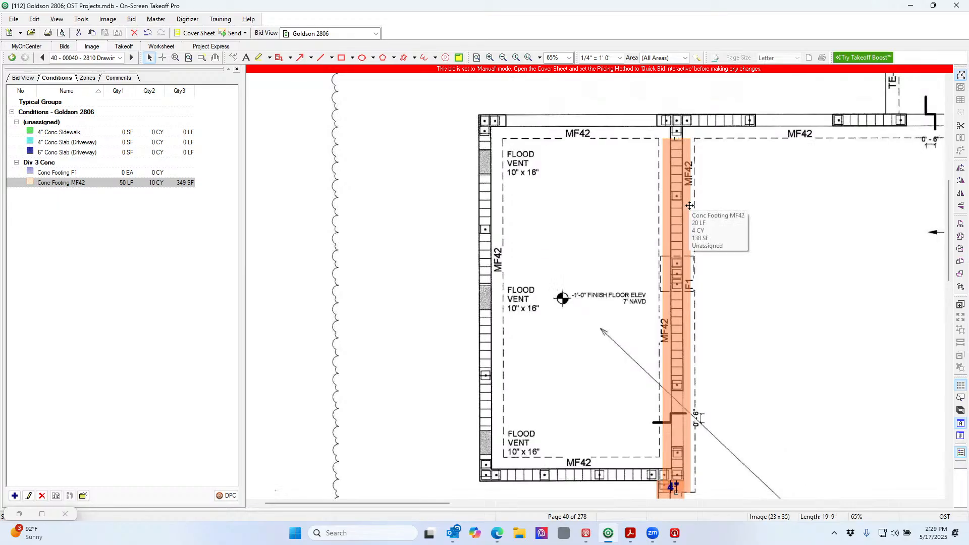
pyautogui.click(154, 184)
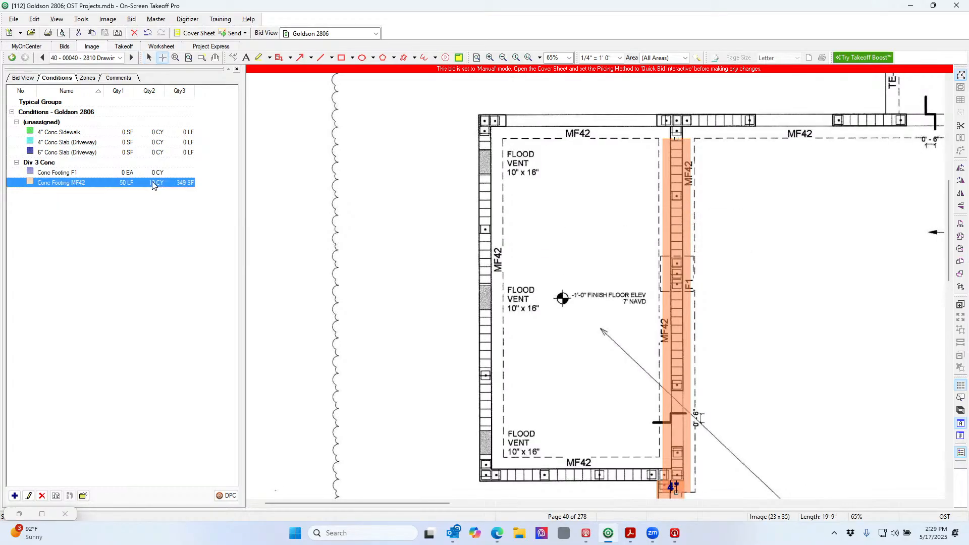
pyautogui.click(479, 128)
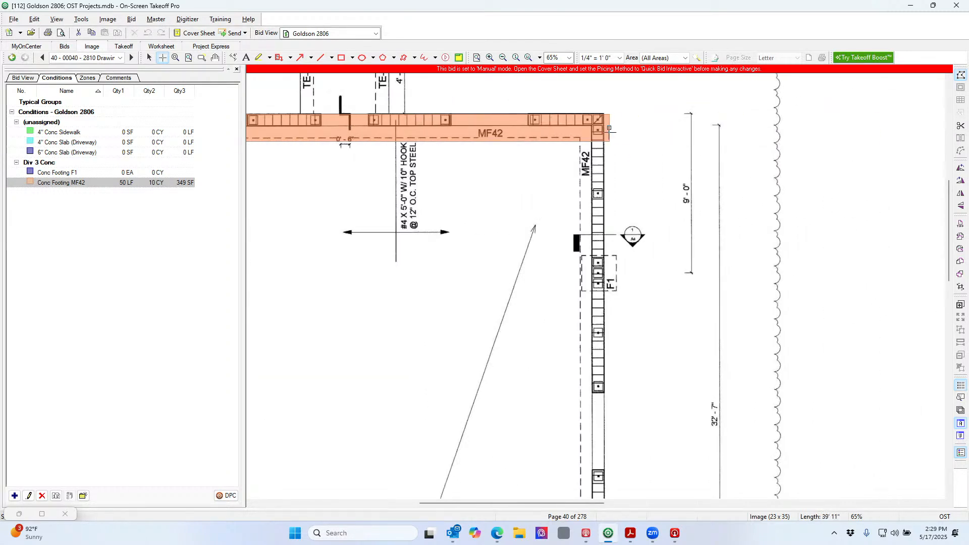
pyautogui.doubleClick(603, 127)
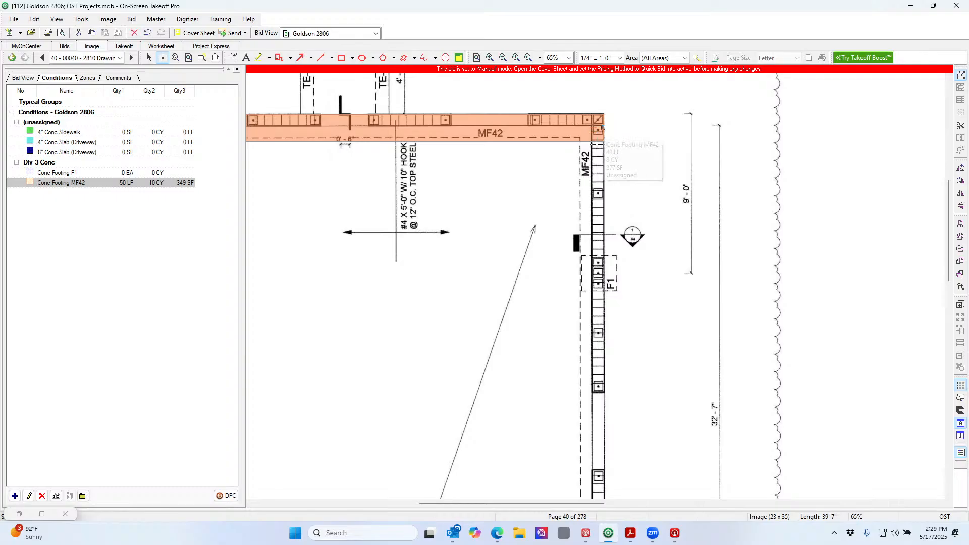
pyautogui.click(591, 142)
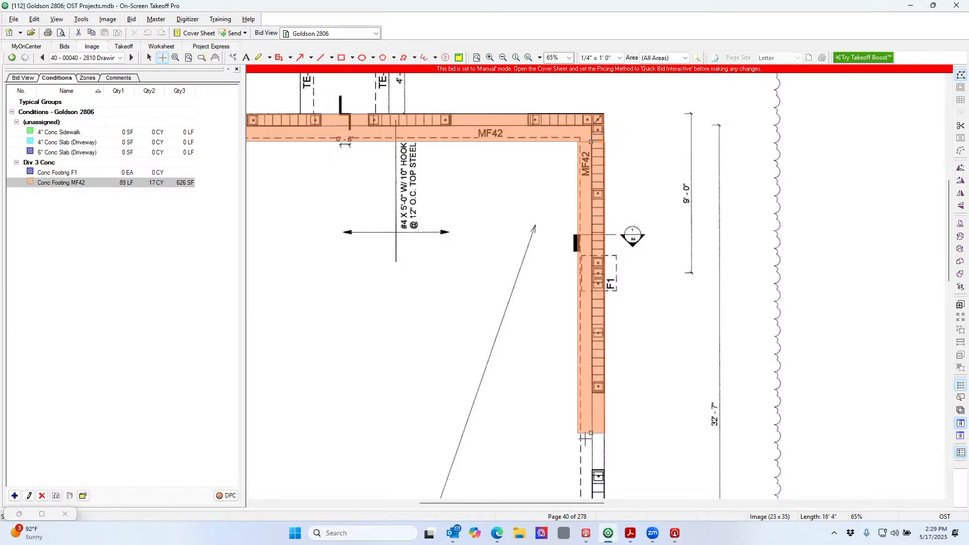
pyautogui.scroll(-12, 585, 438)
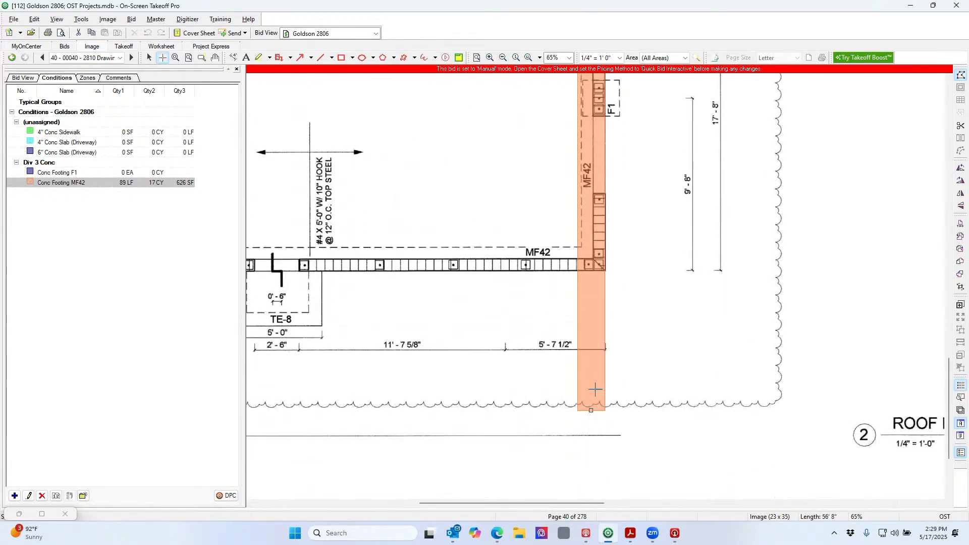
pyautogui.doubleClick(593, 271)
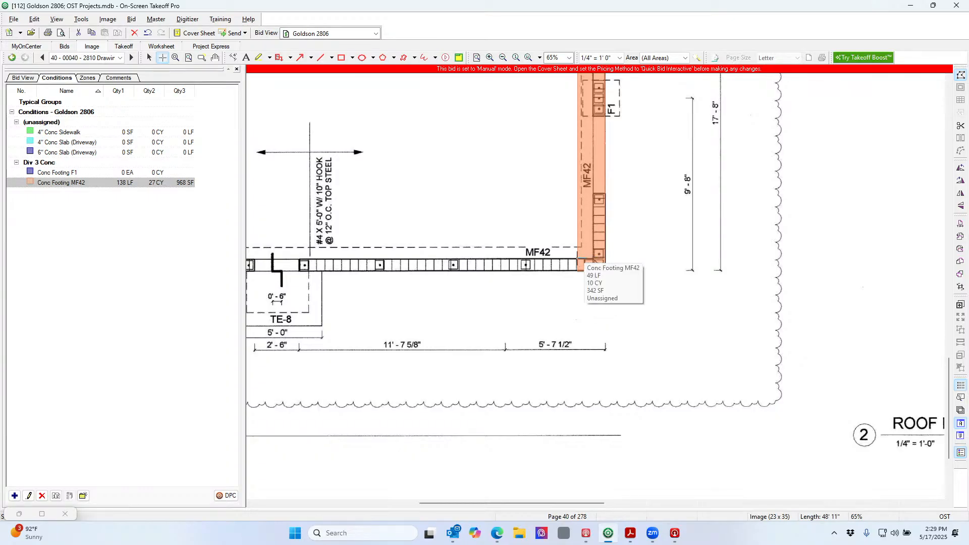
pyautogui.click(578, 259)
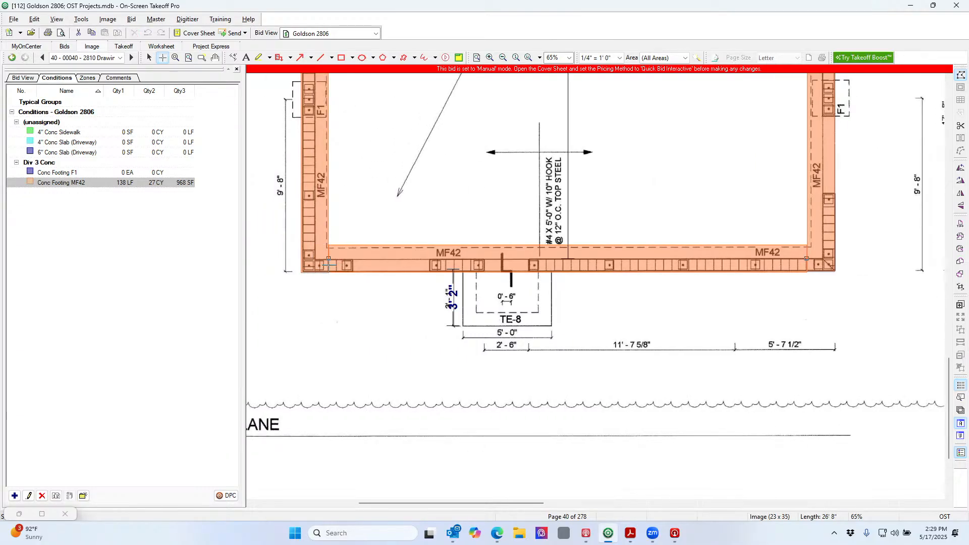
pyautogui.doubleClick(328, 264)
# Trace the left MF42 footing down to the bottom-left corner and across to the bottom-right corner
pyautogui.scroll(5, 403, 266)
pyautogui.scroll(8, 402, 265)
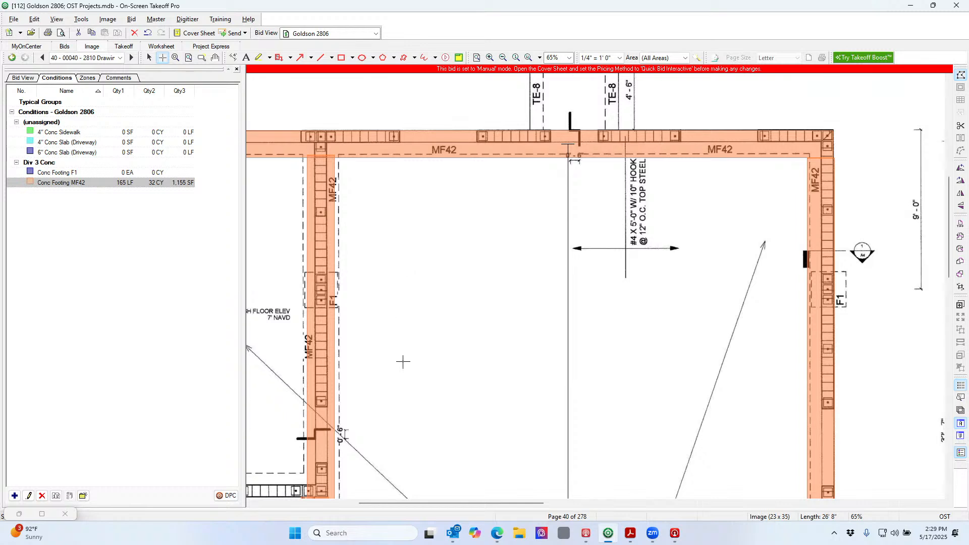
pyautogui.moveTo(525, 502); pyautogui.dragTo(459, 503)
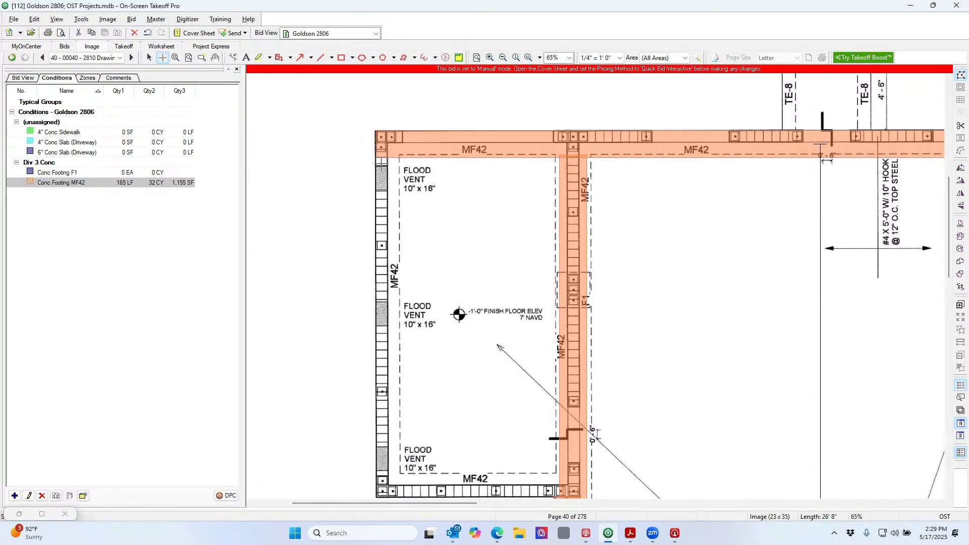
pyautogui.click(387, 158)
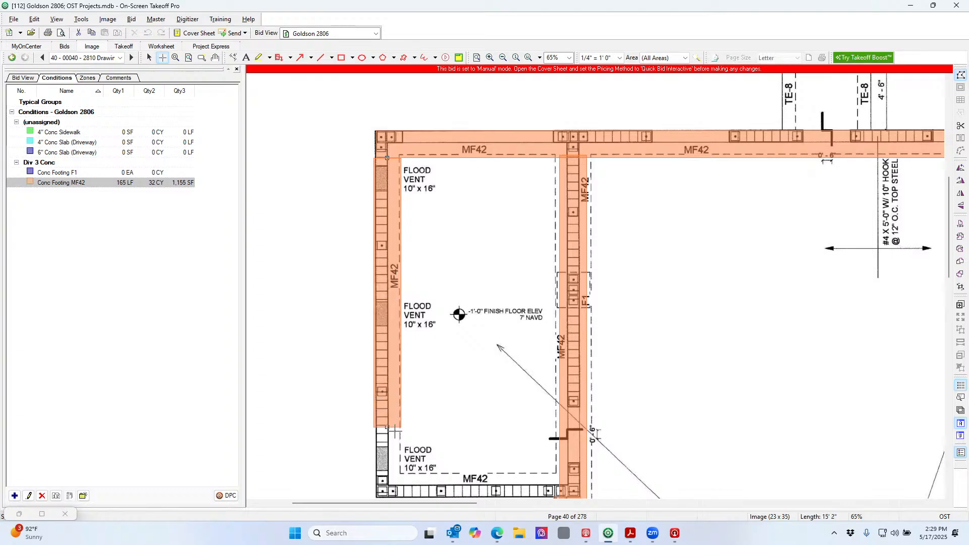
pyautogui.scroll(-2, 387, 489)
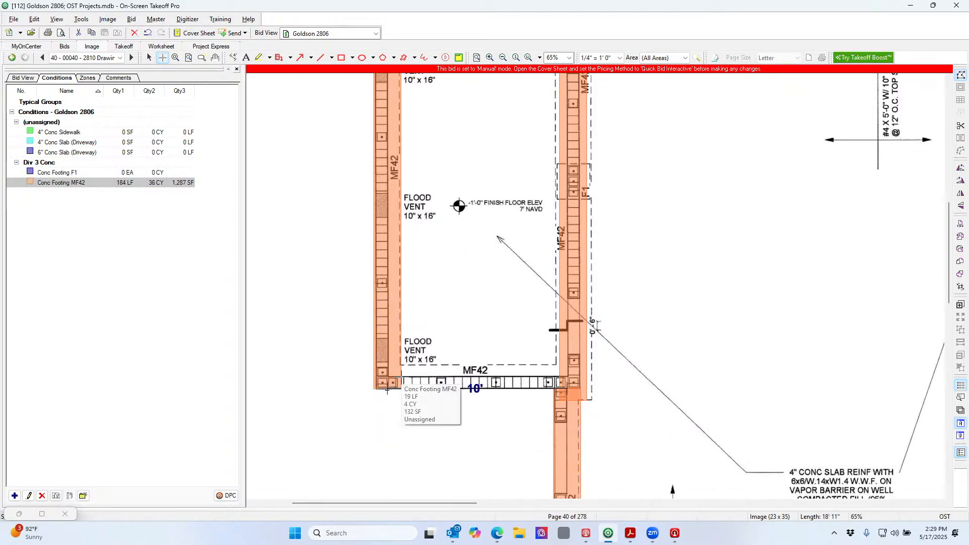
pyautogui.click(401, 378)
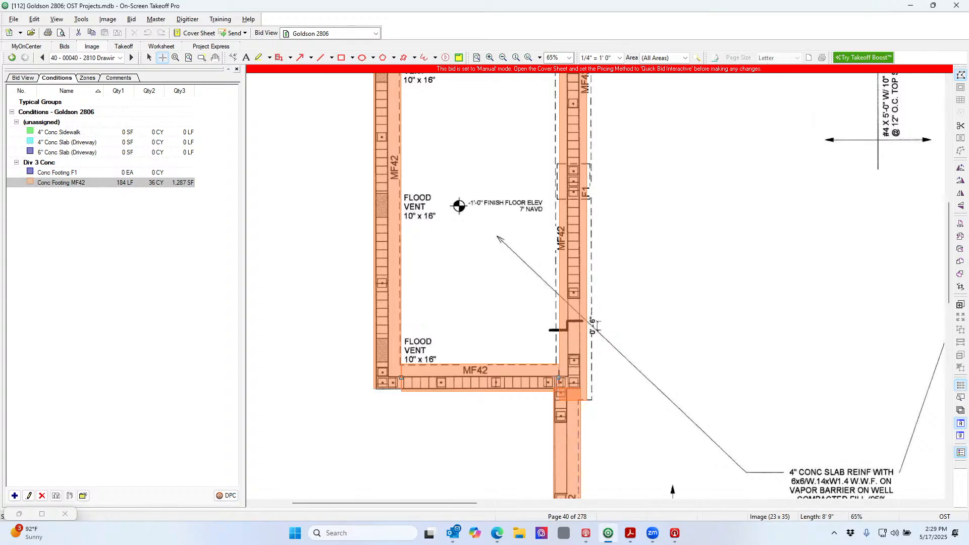
pyautogui.doubleClick(559, 378)
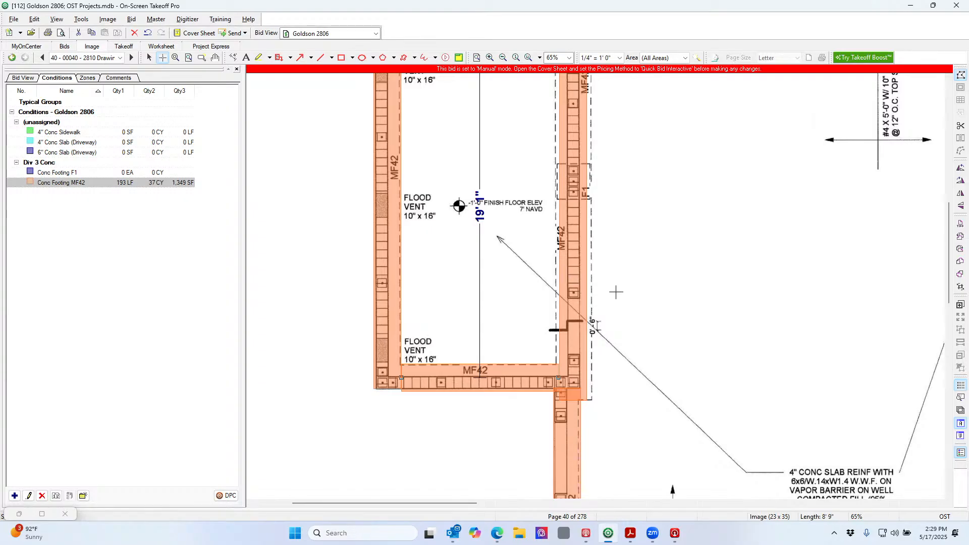
pyautogui.scroll(3, 620, 295)
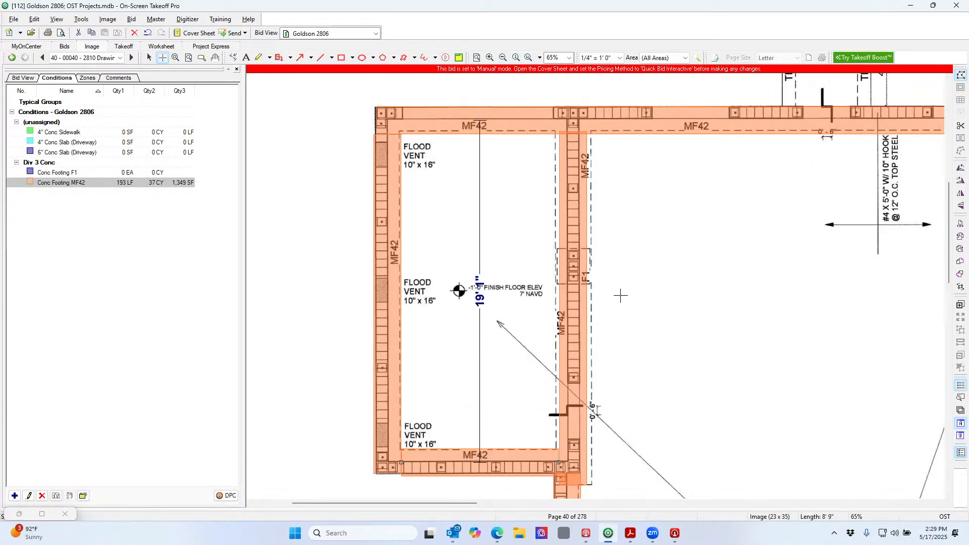
pyautogui.click(503, 58)
# Duplicate the 4" Conc Slab (Driveway) condition as number 6 and open its properties
pyautogui.click(504, 58)
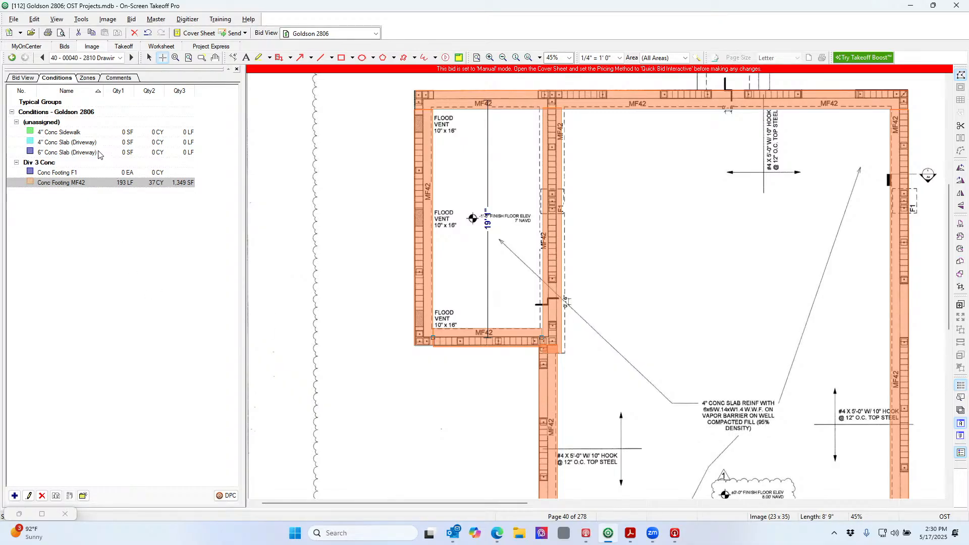
pyautogui.click(87, 144)
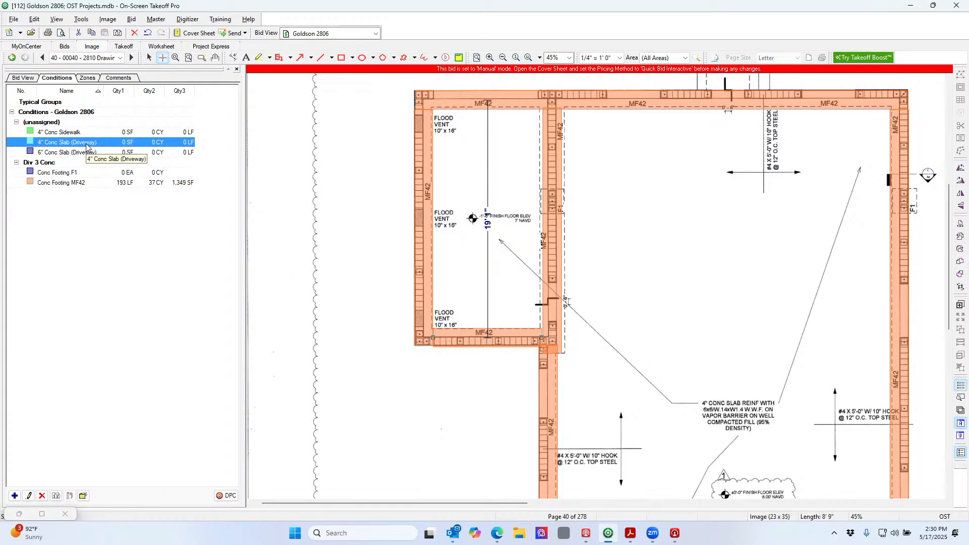
pyautogui.rightClick(87, 146)
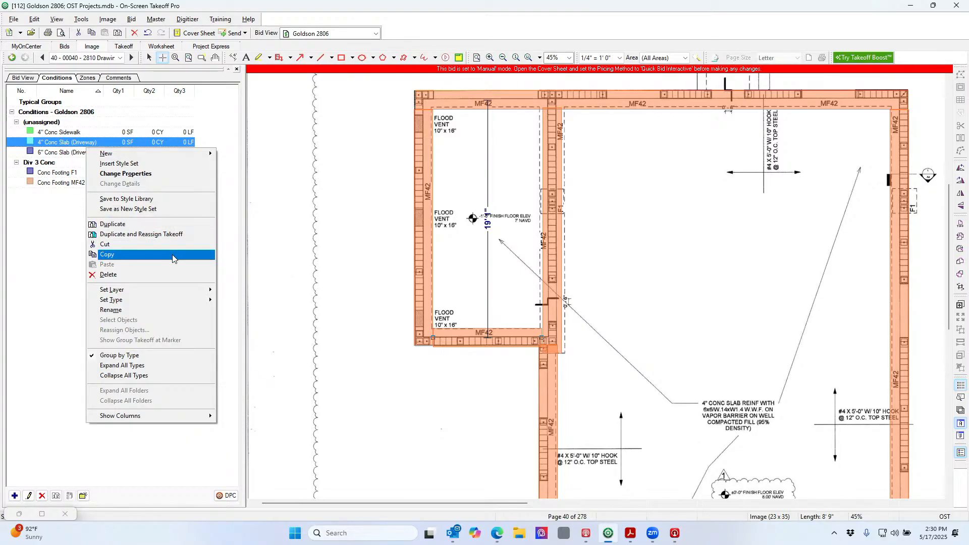
pyautogui.click(174, 224)
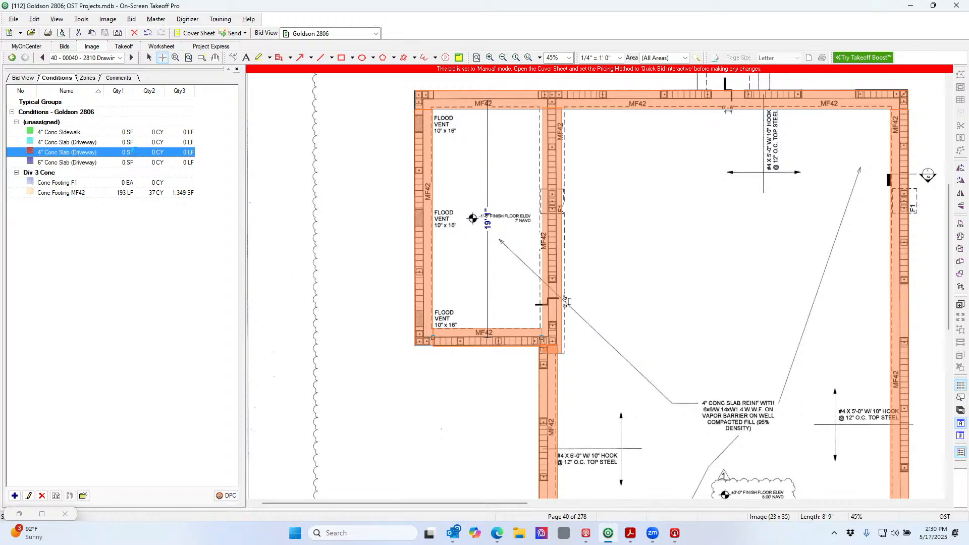
pyautogui.doubleClick(137, 153)
# Rename the copy to 4" Conc SOG (House), add WWF1.4 to its notes, and set type Div 3 Conc
pyautogui.click(168, 233)
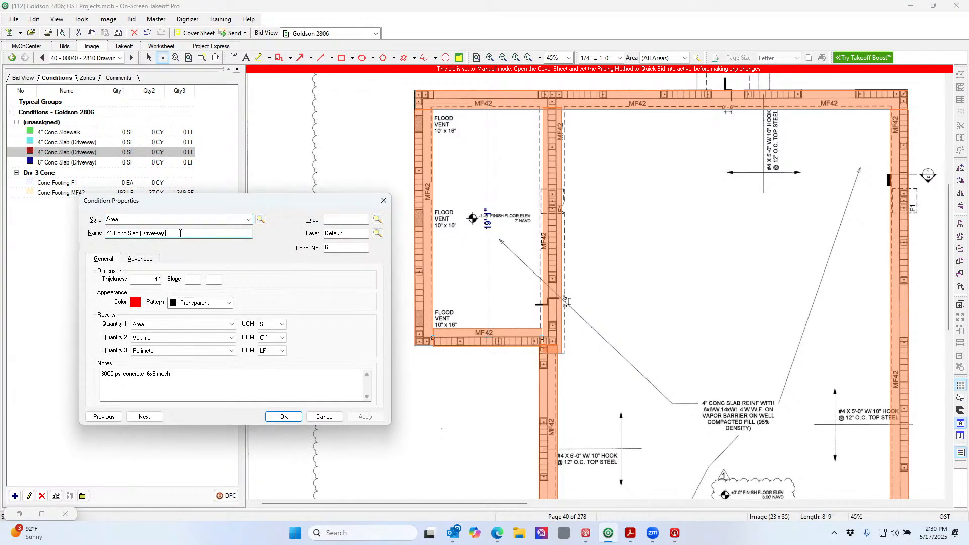
pyautogui.moveTo(166, 233); pyautogui.dragTo(131, 233)
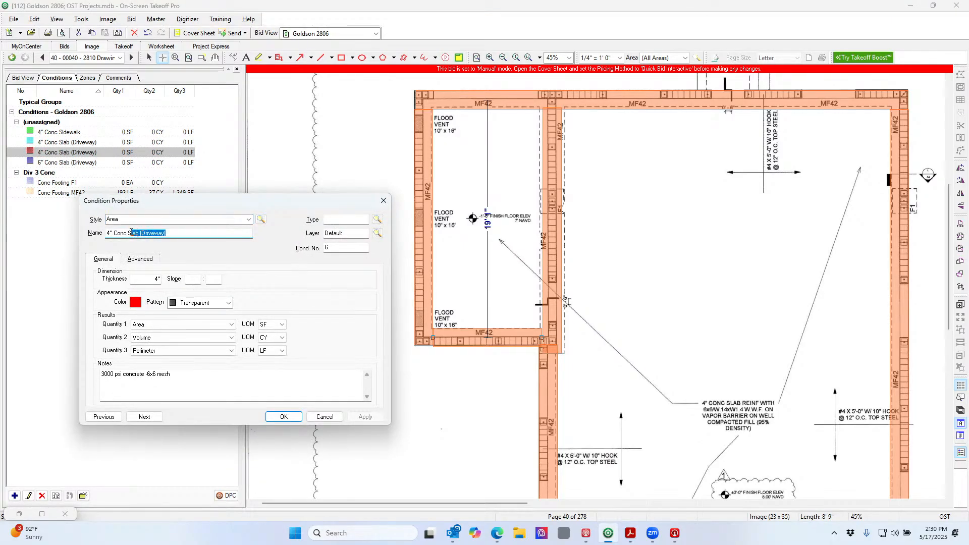
pyautogui.write('OG (Hous')
pyautogui.click(222, 388)
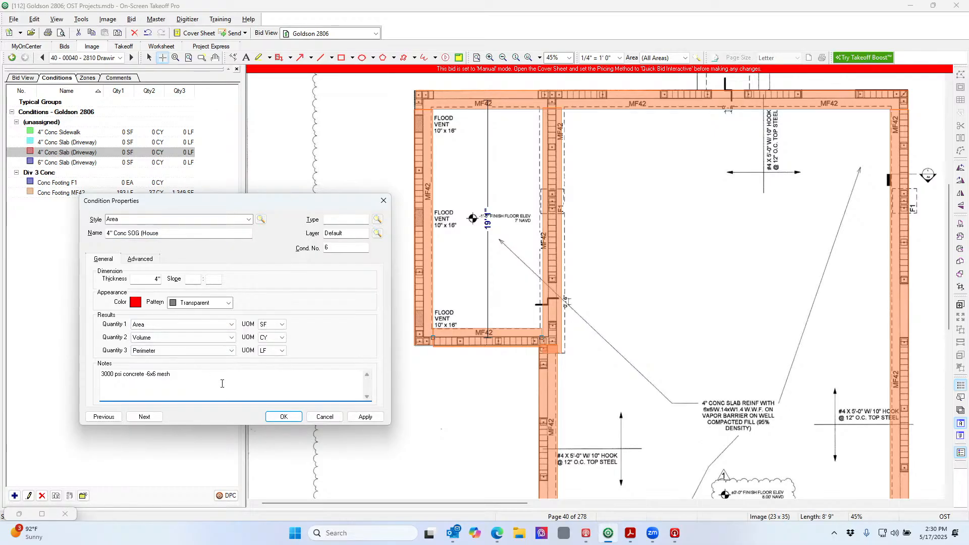
pyautogui.write('WWF1.4')
pyautogui.click(377, 219)
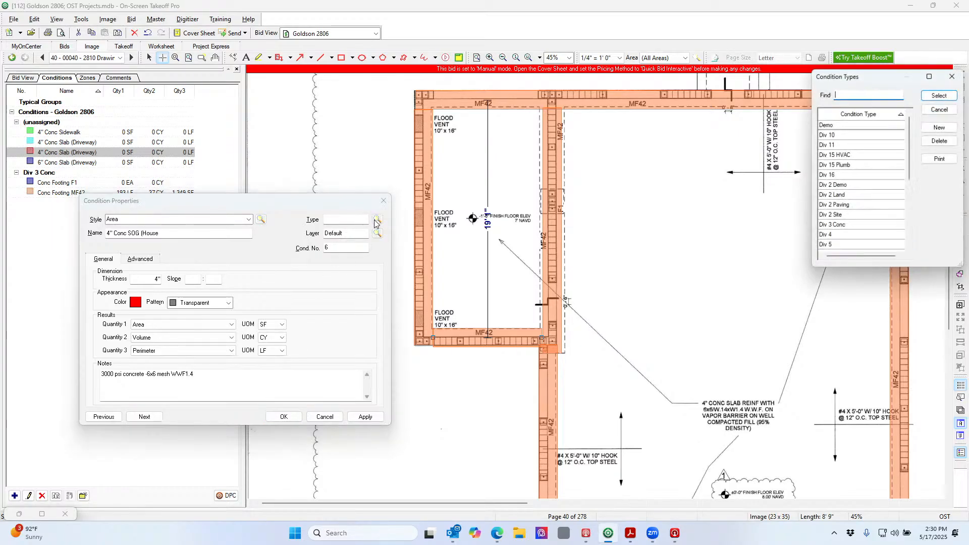
pyautogui.doubleClick(847, 226)
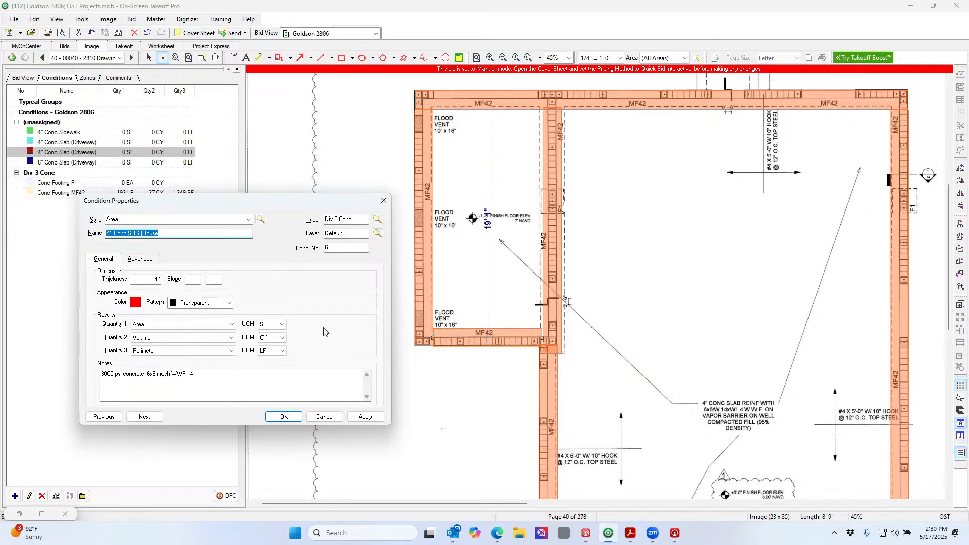
pyautogui.click(284, 417)
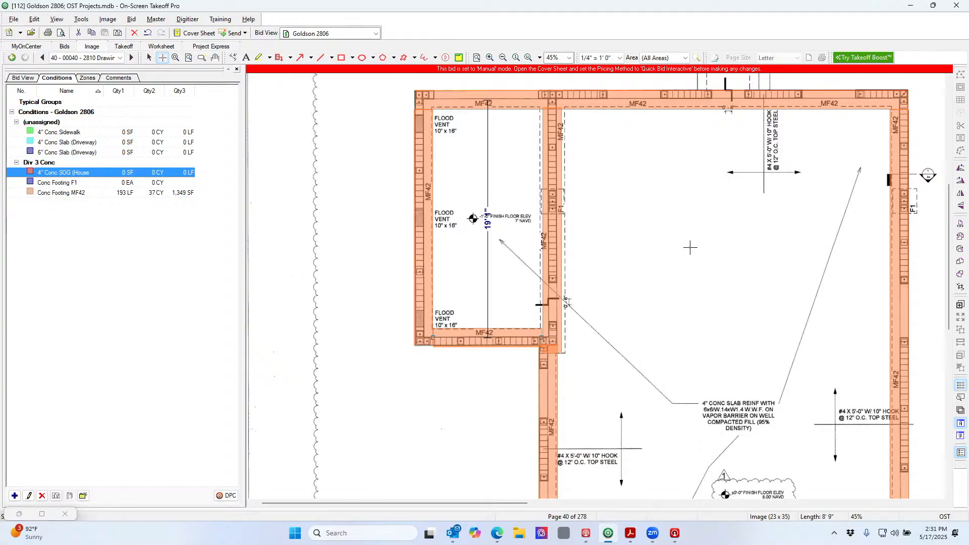
# Zoom into the 3/S2 section marker beside the MF42 footing on page 40
pyautogui.scroll(-1, 690, 248)
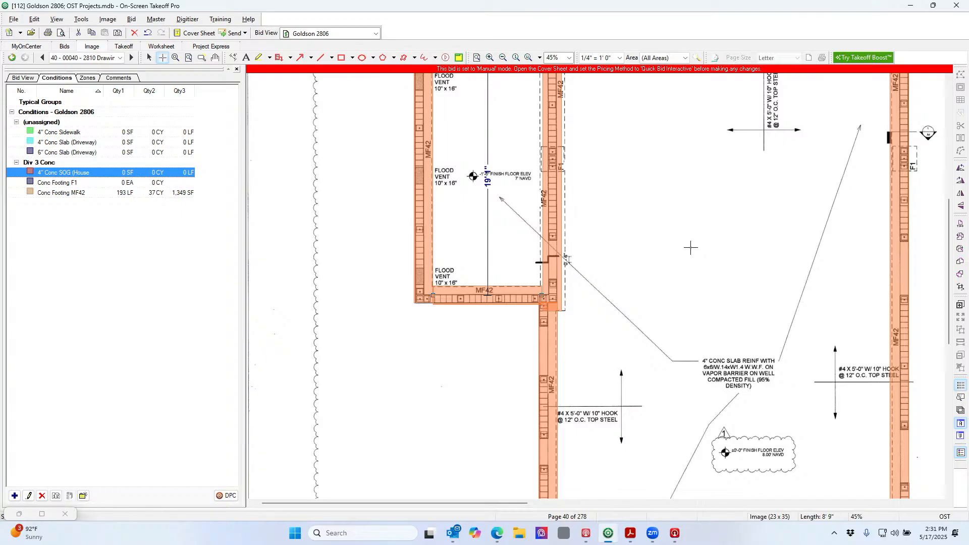
pyautogui.scroll(-5, 690, 247)
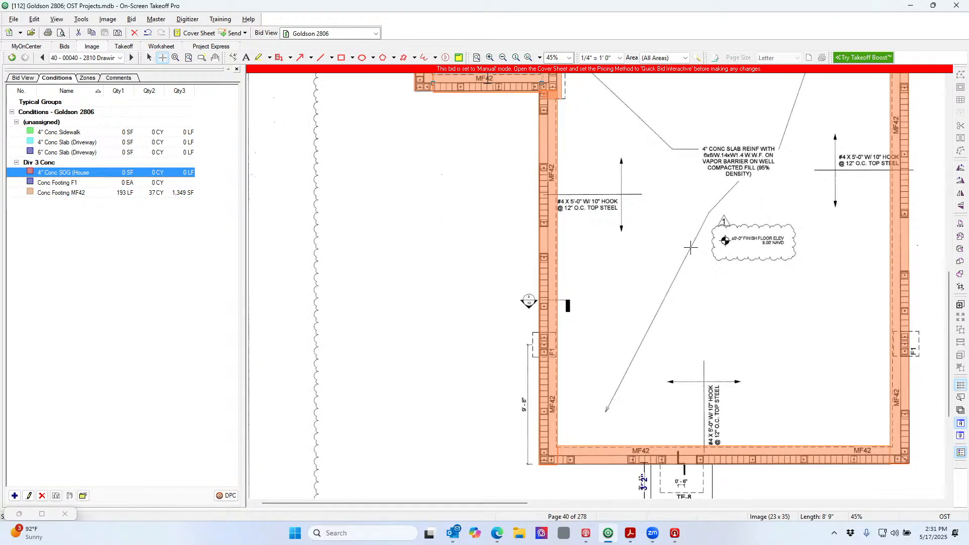
pyautogui.scroll(-1, 691, 247)
pyautogui.scroll(1, 690, 247)
pyautogui.click(175, 59)
pyautogui.moveTo(487, 269); pyautogui.dragTo(624, 363)
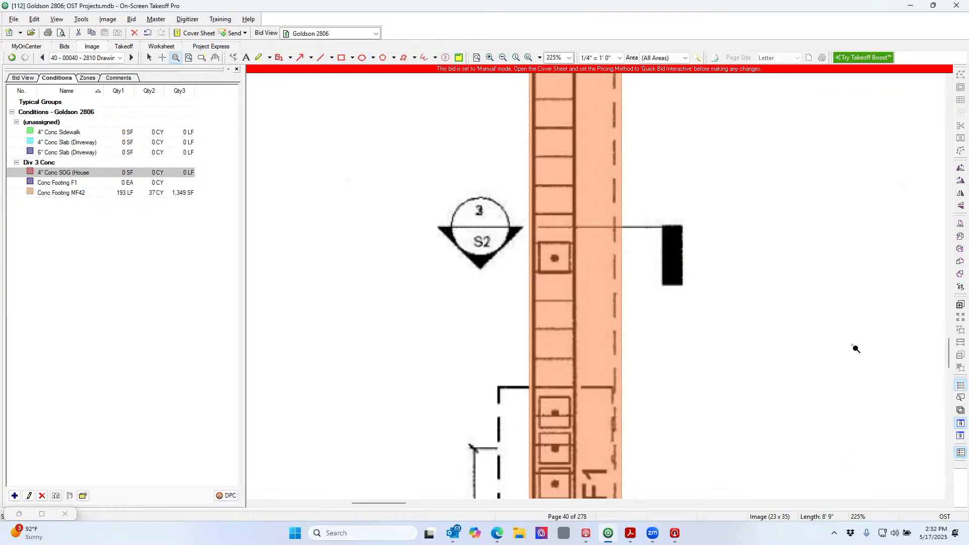
# Show page 41 - S2 Structural Details in the Annotation and View Window
pyautogui.click(961, 424)
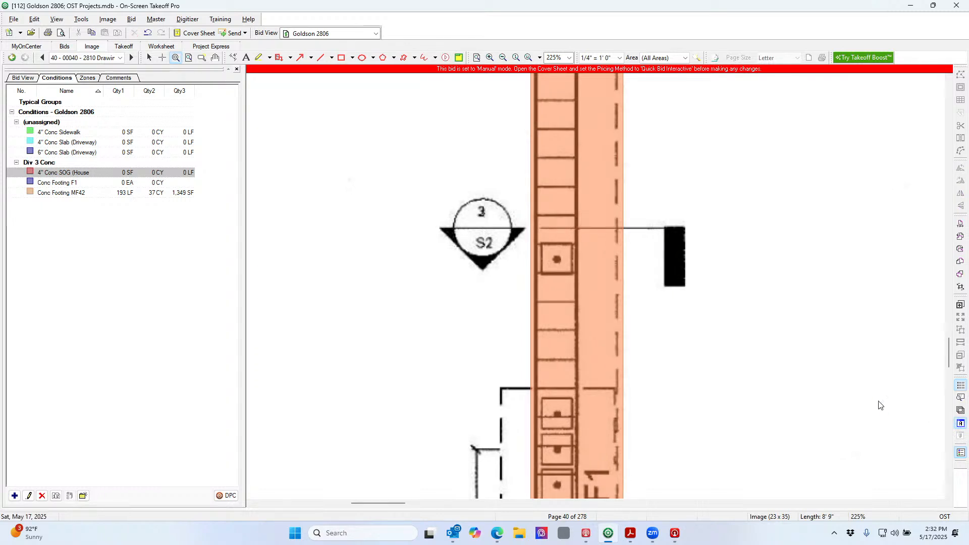
pyautogui.click(513, 104)
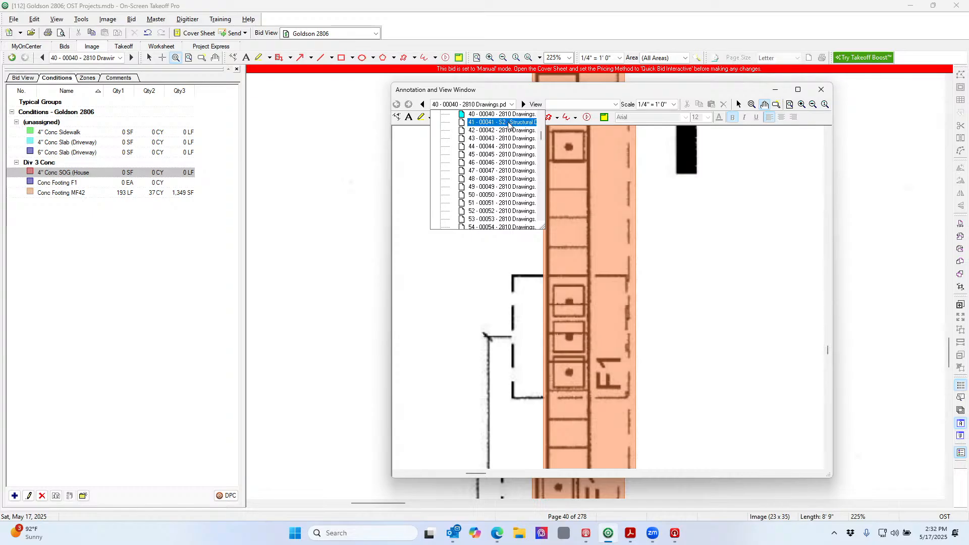
pyautogui.click(507, 121)
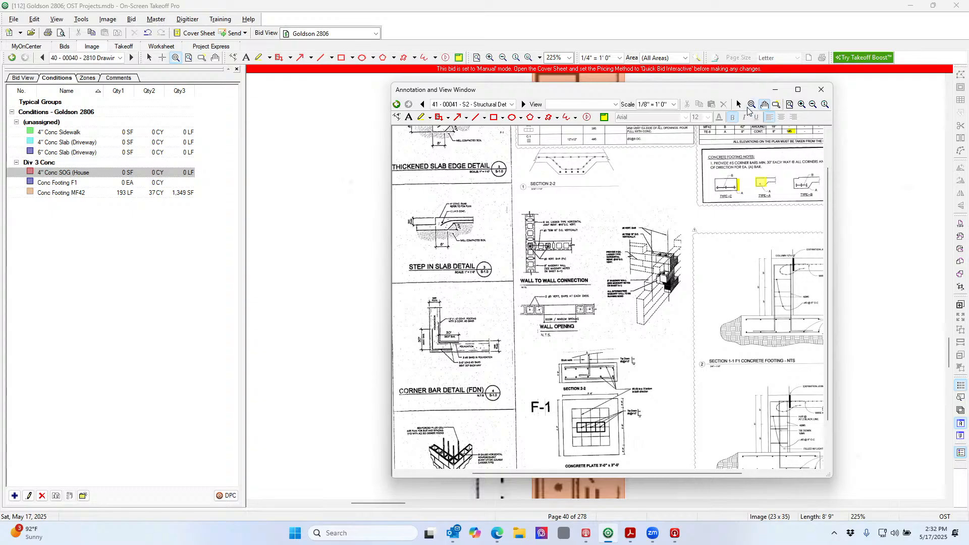
# Zoom the second view into the Section 2-2 MF-42 footing detail
pyautogui.click(752, 104)
pyautogui.scroll(1, 601, 316)
pyautogui.scroll(-3, 602, 316)
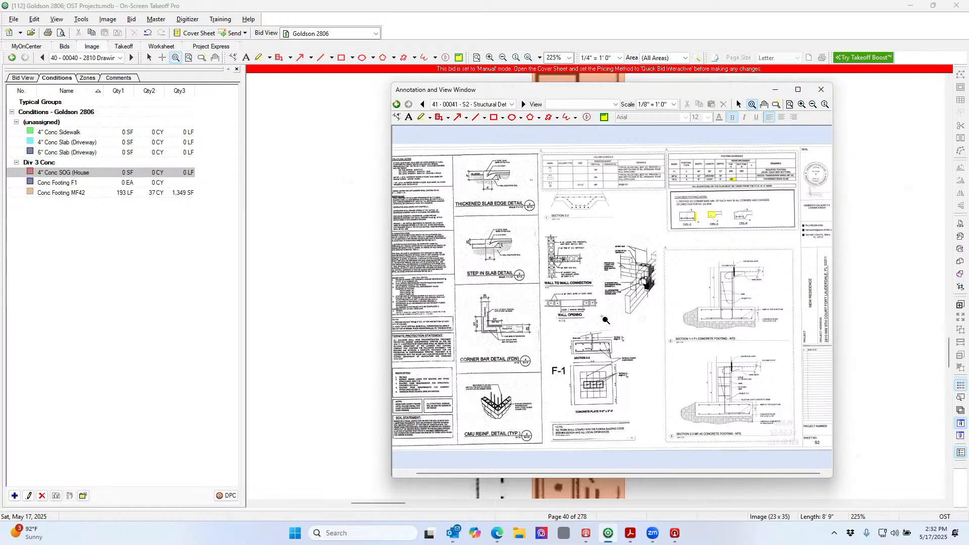
pyautogui.scroll(2, 606, 320)
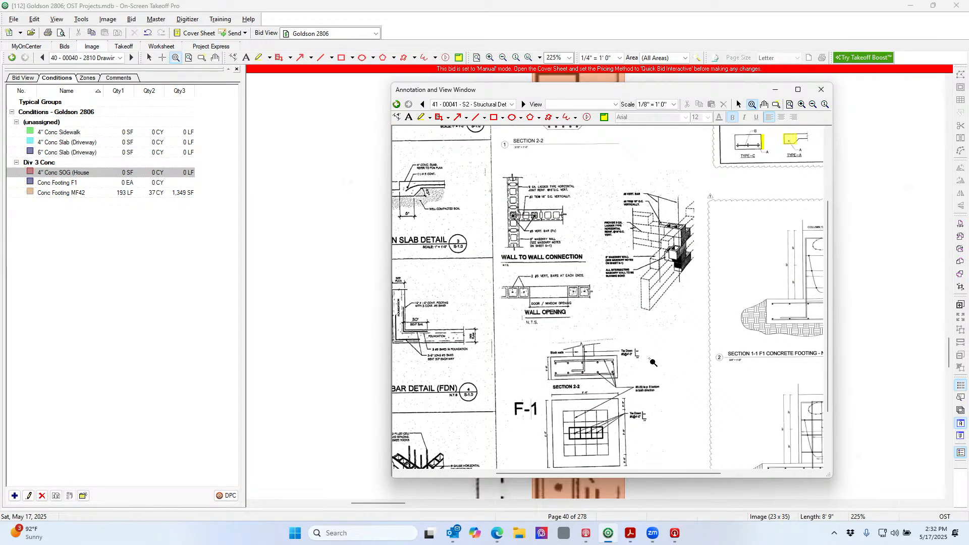
pyautogui.moveTo(676, 474); pyautogui.dragTo(747, 474)
pyautogui.moveTo(828, 338); pyautogui.dragTo(828, 393)
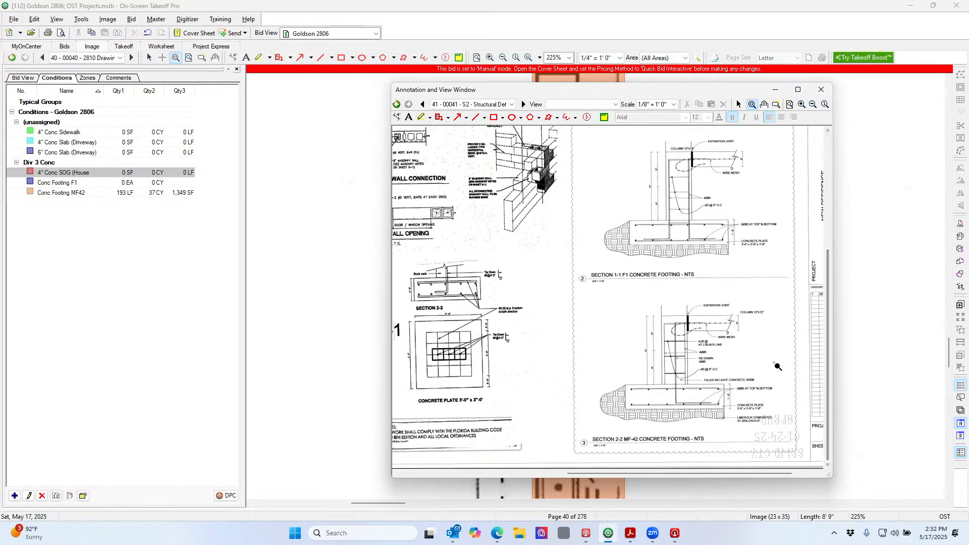
pyautogui.moveTo(595, 301)
pyautogui.mouseDown()
pyautogui.moveTo(751, 399)
pyautogui.moveTo(762, 434)
pyautogui.mouseUp()
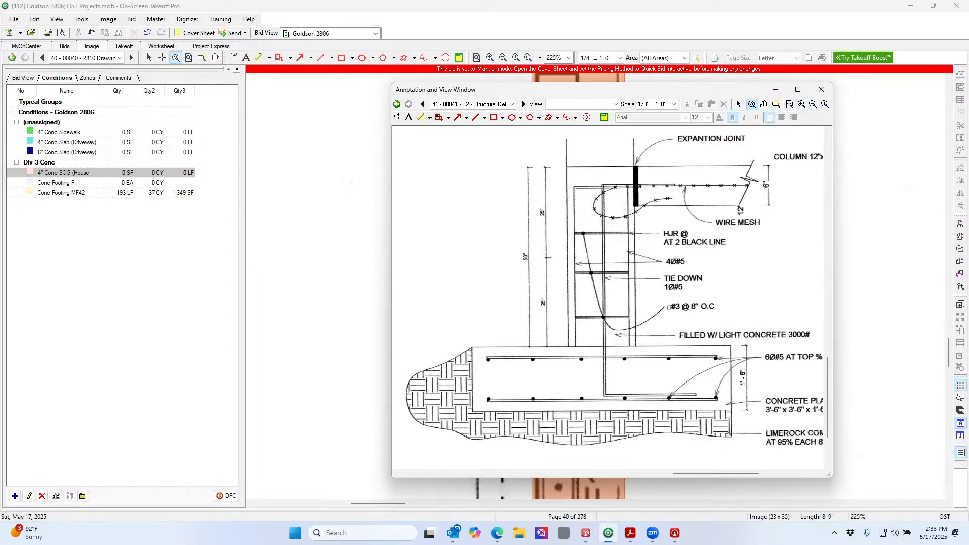
# Move the detail window to the upper left and pan to the SECTION 2-2 MF-42 title
pyautogui.moveTo(686, 95)
pyautogui.mouseDown()
pyautogui.moveTo(463, 91)
pyautogui.moveTo(375, 64)
pyautogui.mouseUp()
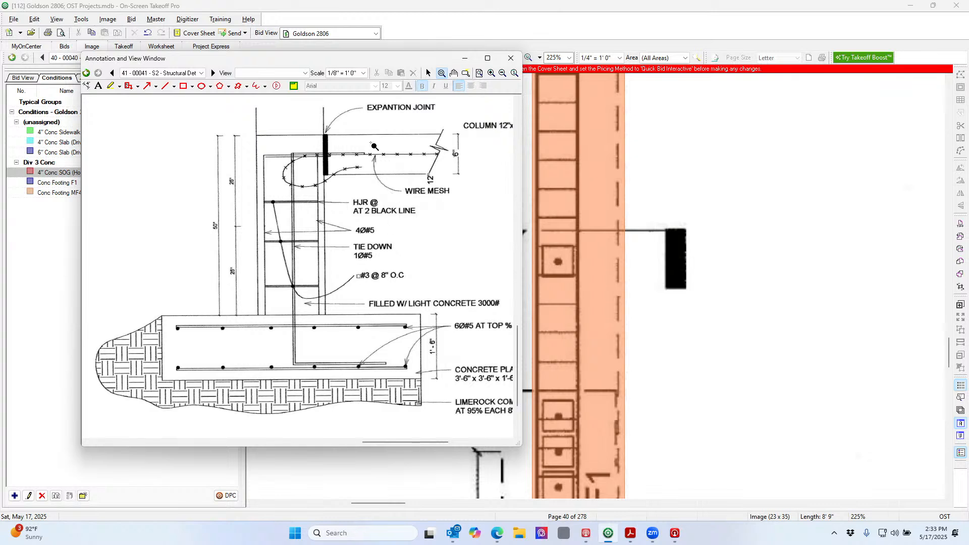
pyautogui.click(454, 74)
pyautogui.moveTo(412, 217); pyautogui.dragTo(487, 159)
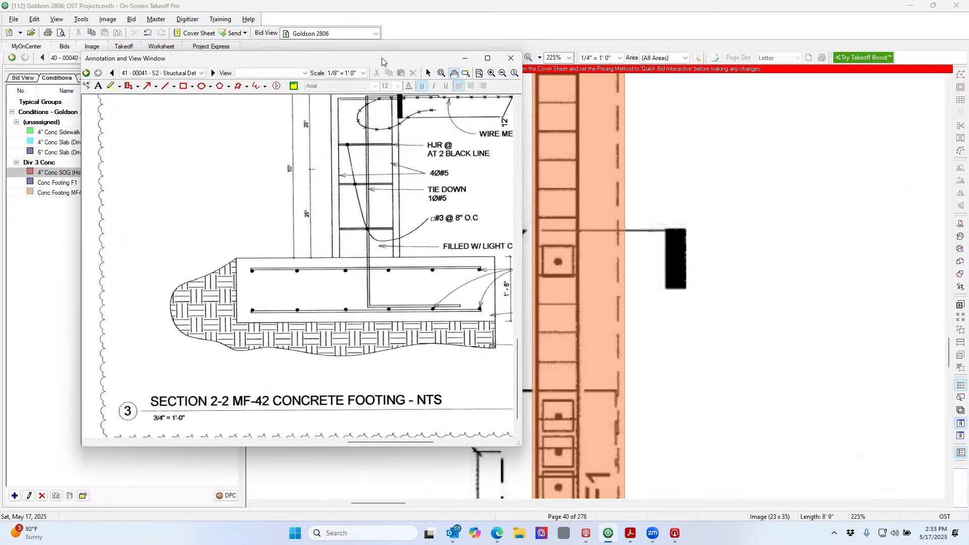
pyautogui.moveTo(384, 58); pyautogui.dragTo(297, 49)
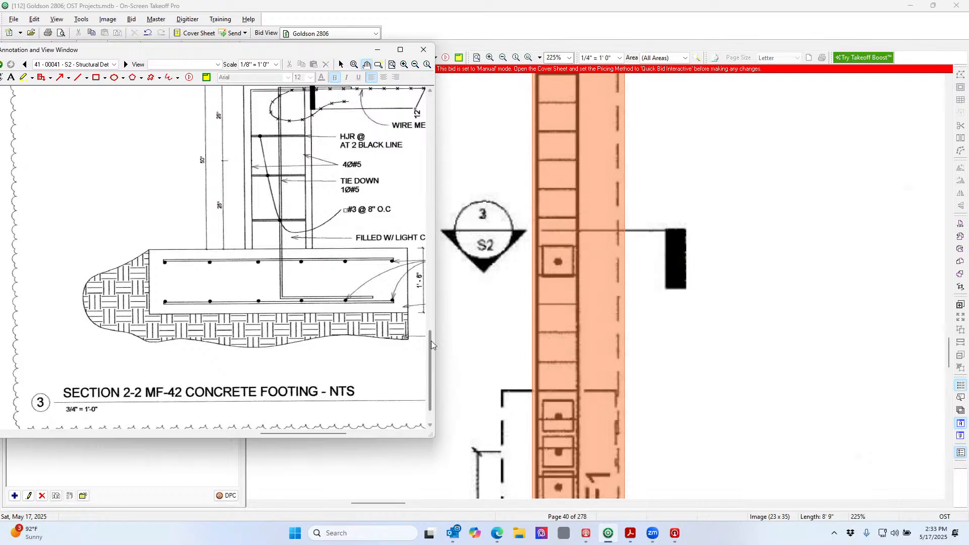
pyautogui.moveTo(428, 341); pyautogui.dragTo(433, 321)
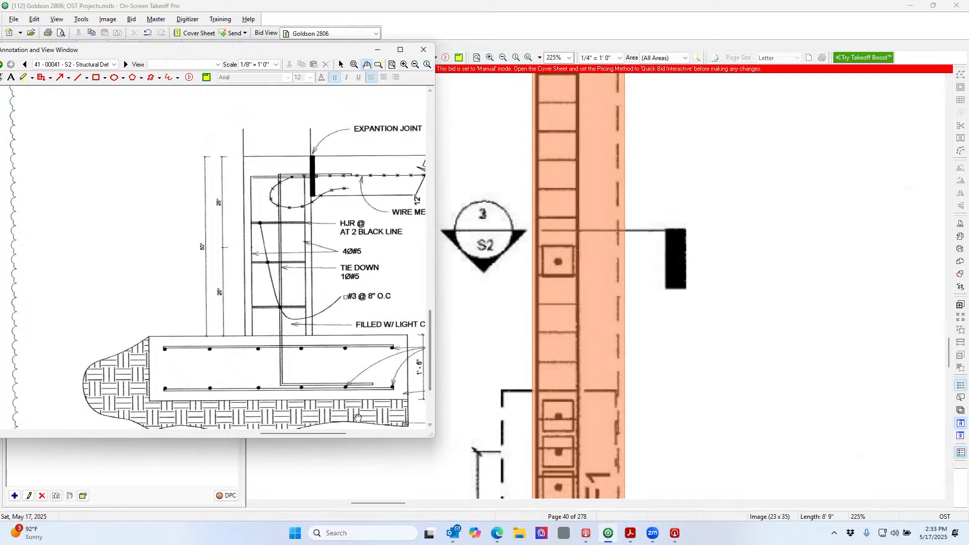
pyautogui.moveTo(322, 433); pyautogui.dragTo(334, 435)
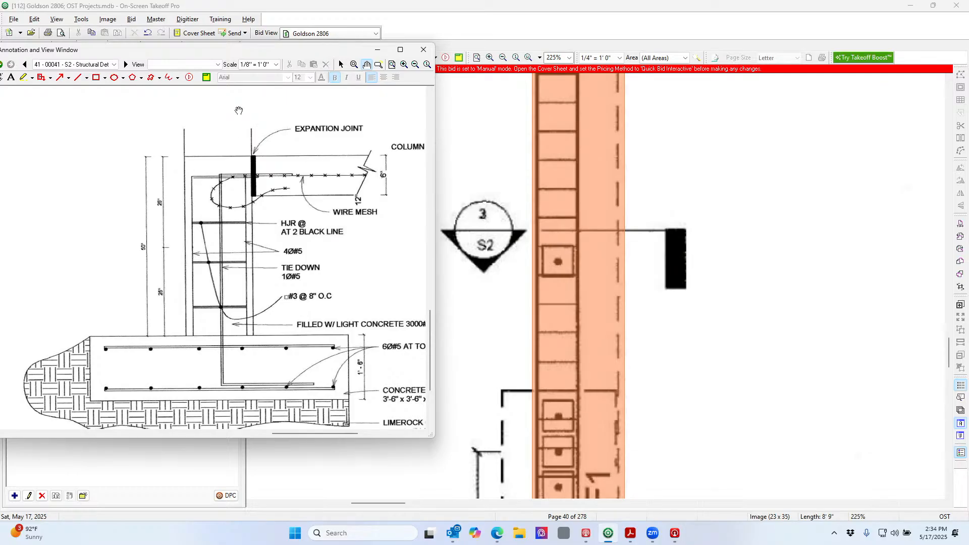
# Highlight the wire mesh line and the HJR and 4Ø#5 notes in yellow
pyautogui.click(24, 79)
pyautogui.moveTo(257, 196); pyautogui.dragTo(367, 197)
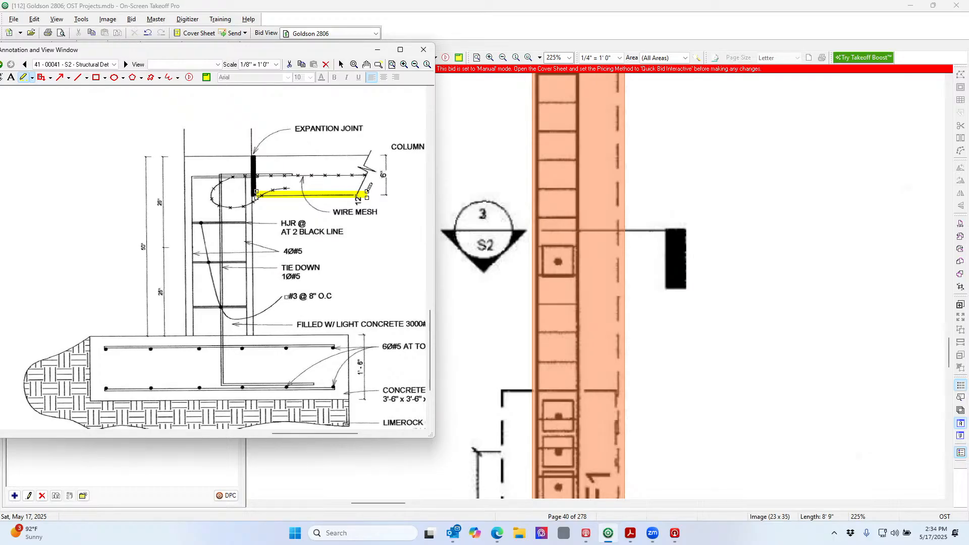
pyautogui.moveTo(297, 210)
pyautogui.mouseDown()
pyautogui.moveTo(298, 270)
pyautogui.moveTo(331, 268)
pyautogui.mouseUp()
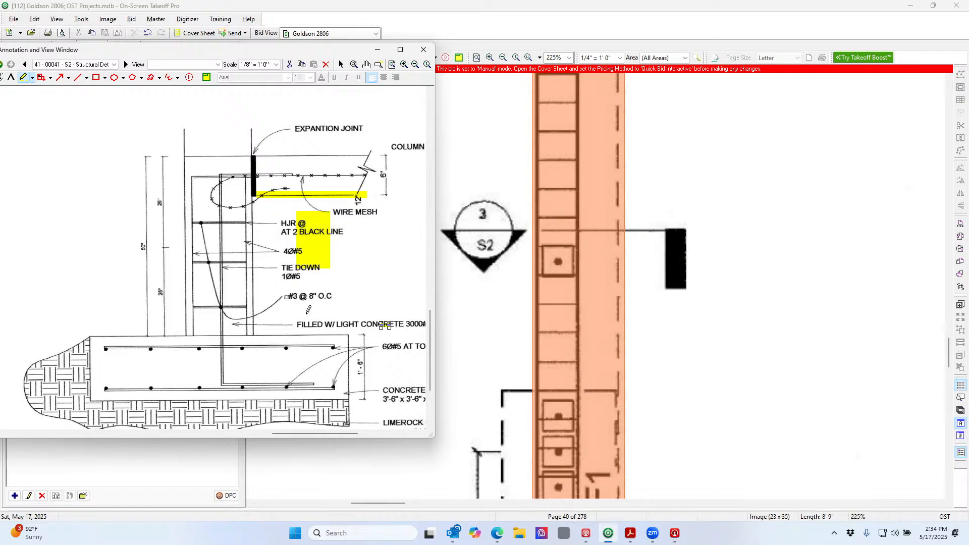
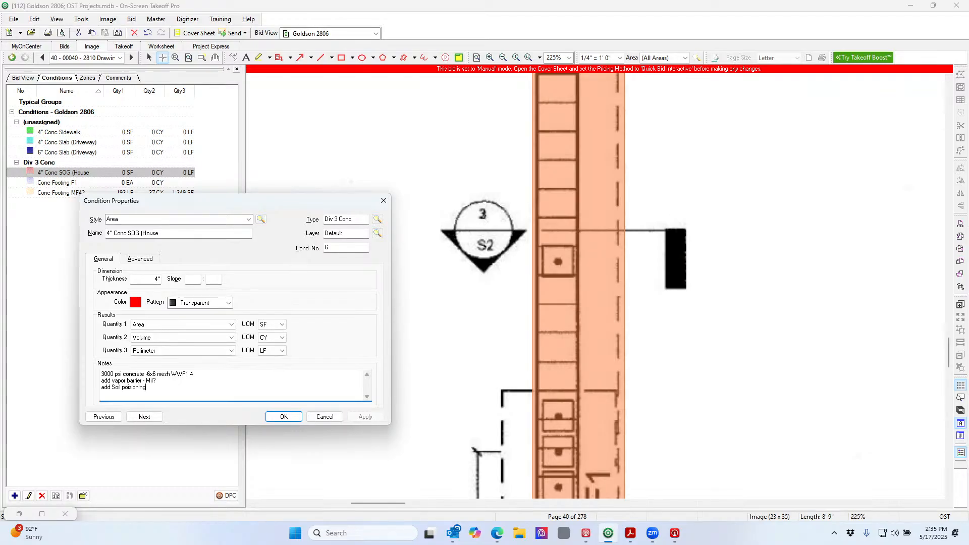
# Finish the slab notes through the vapor barrier line and save the 4" Conc SOG (House) condition
pyautogui.press('Home')
pyautogui.press('Down')
pyautogui.click(283, 417)
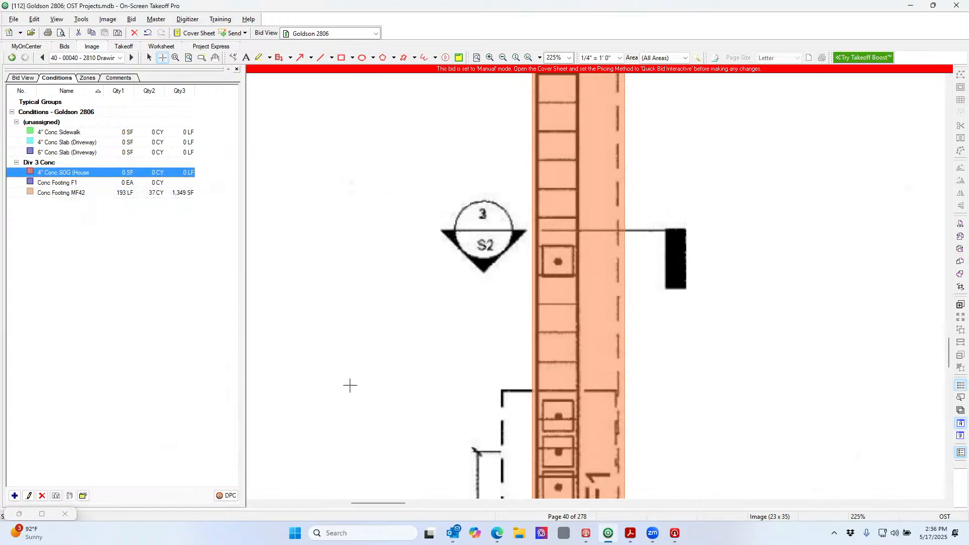
# Zoom out and trace the house slab outline along the footing corners as 4" Conc SOG
pyautogui.click(503, 57)
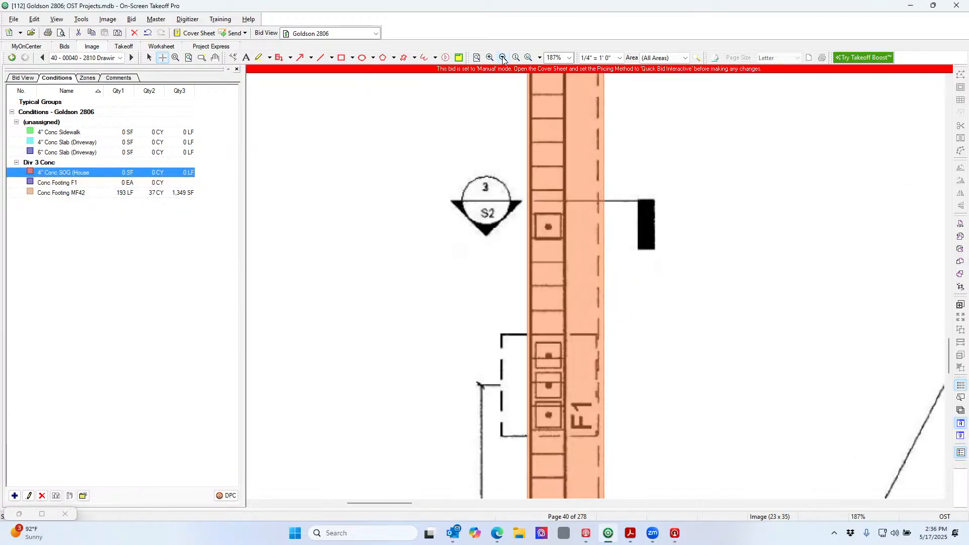
pyautogui.click(503, 57)
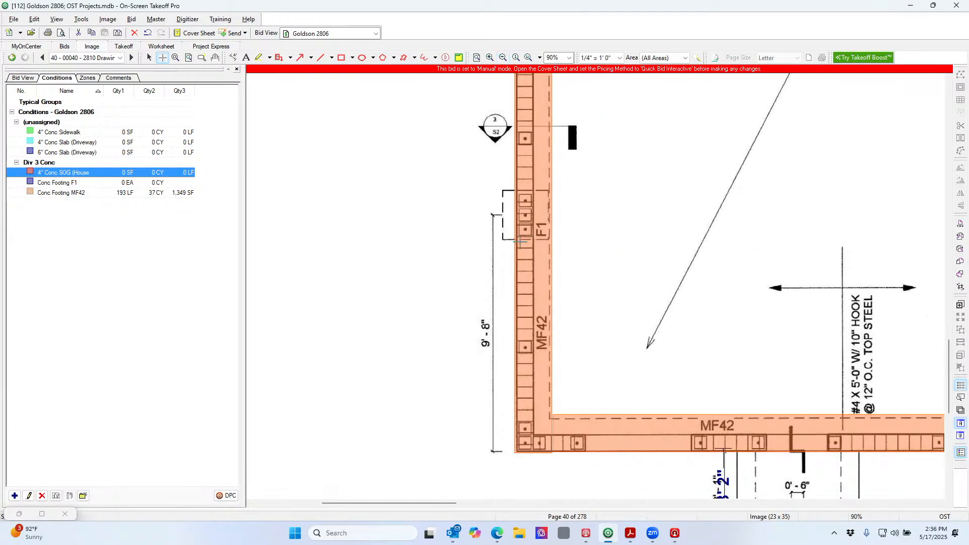
pyautogui.click(533, 434)
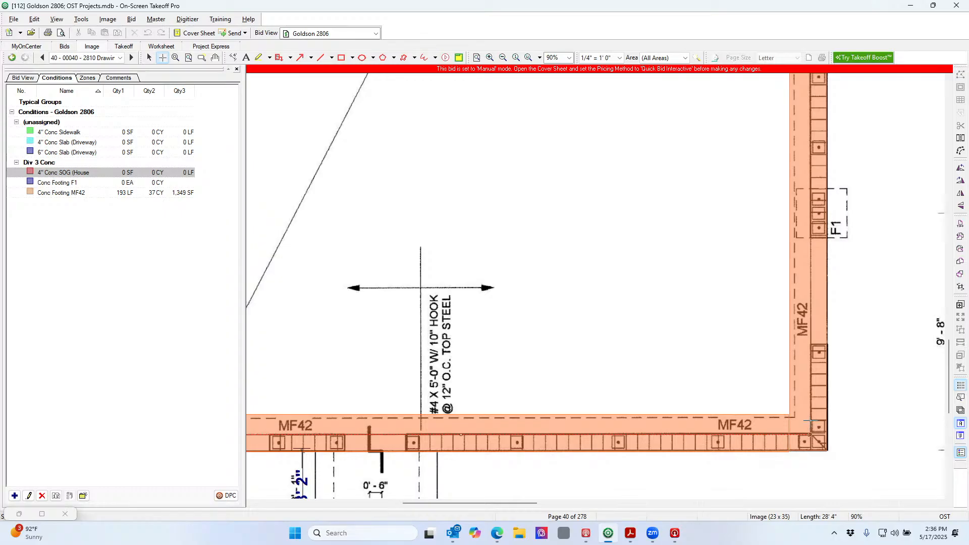
pyautogui.click(810, 420)
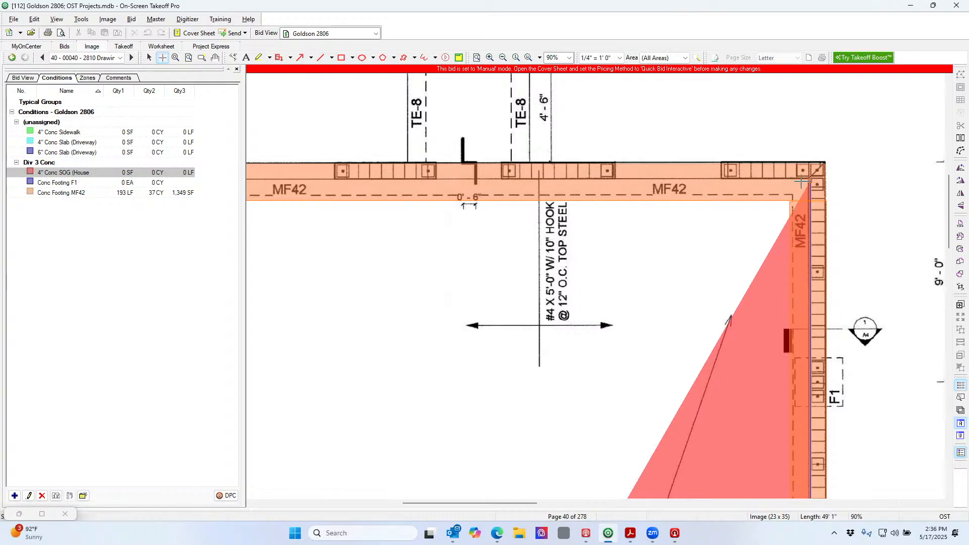
pyautogui.click(804, 180)
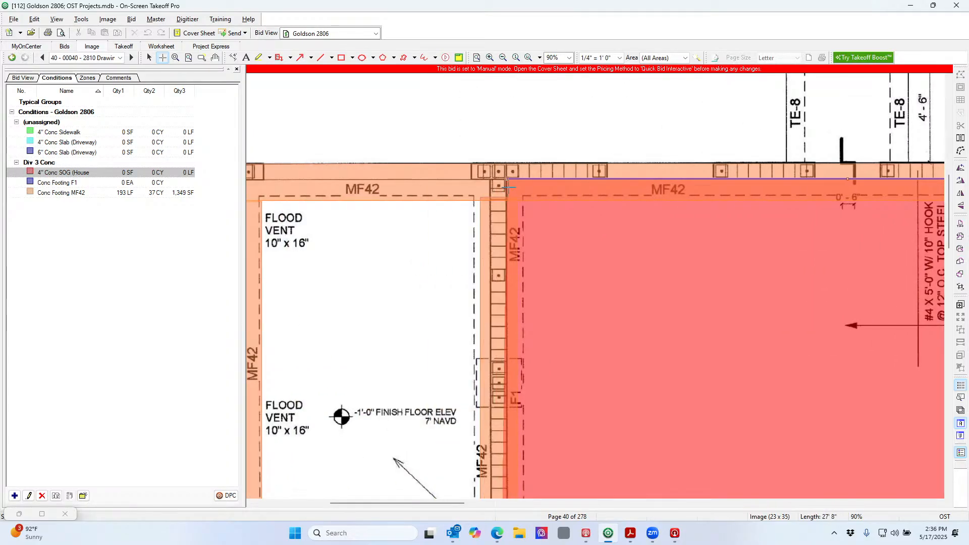
pyautogui.click(508, 180)
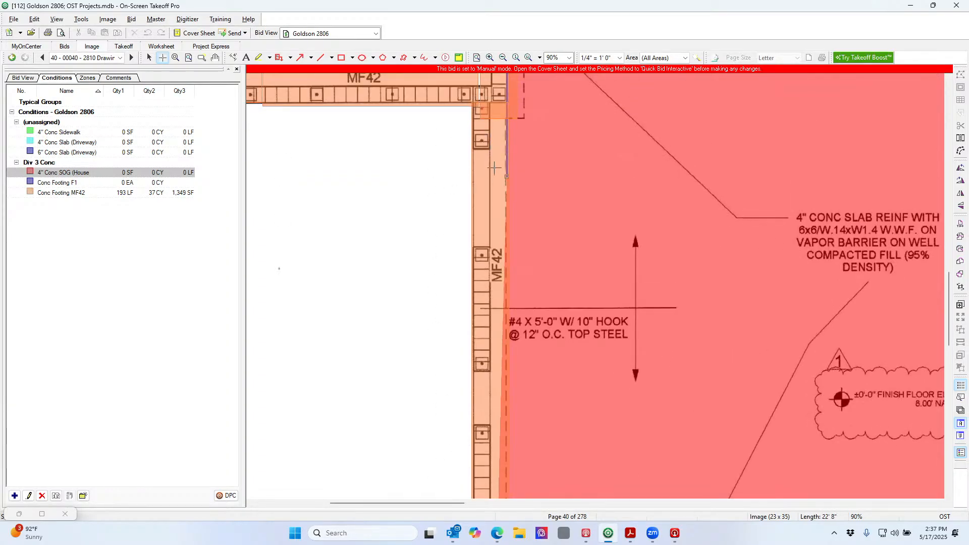
pyautogui.click(489, 101)
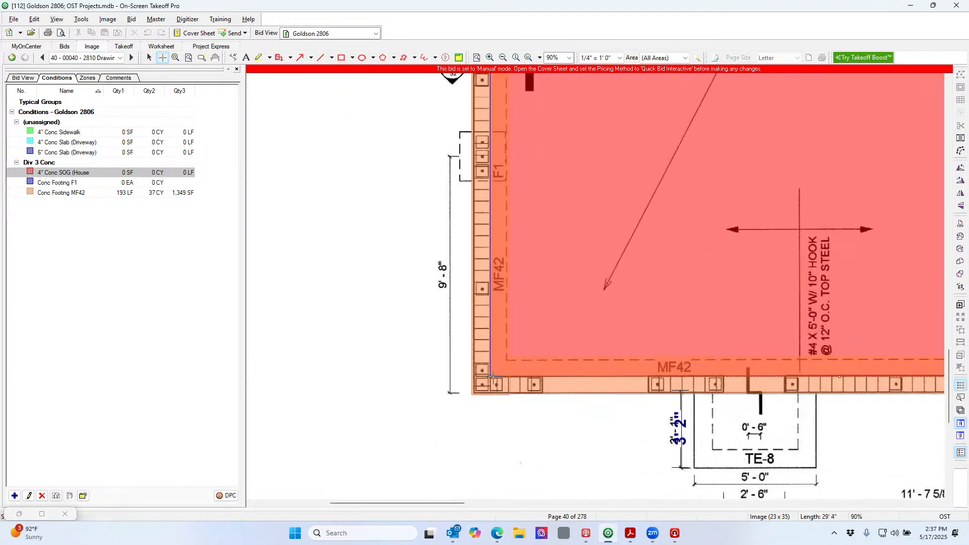
pyautogui.click(491, 377)
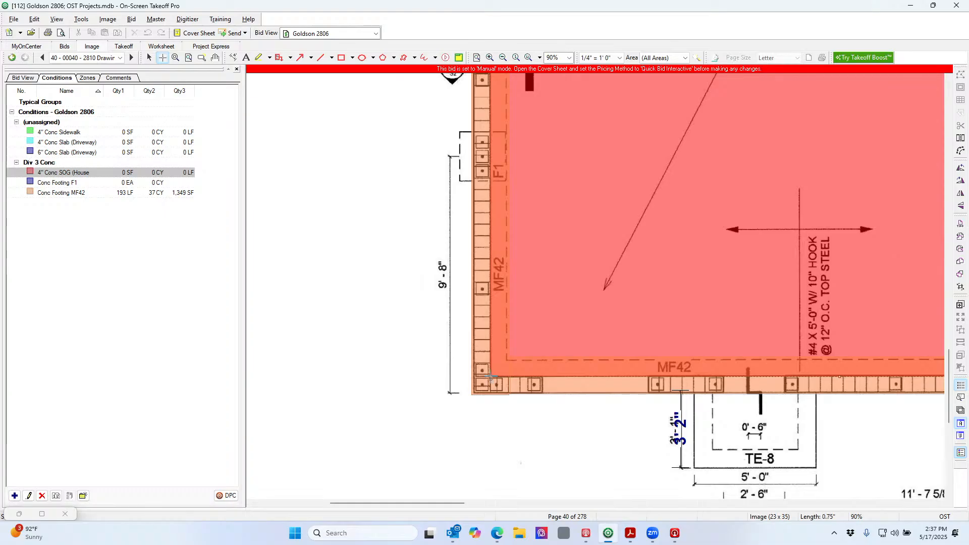
pyautogui.doubleClick(587, 368)
# Trace the flood-vent room as a four-corner area, bringing the slab to 1,575 SF
pyautogui.scroll(5, 590, 368)
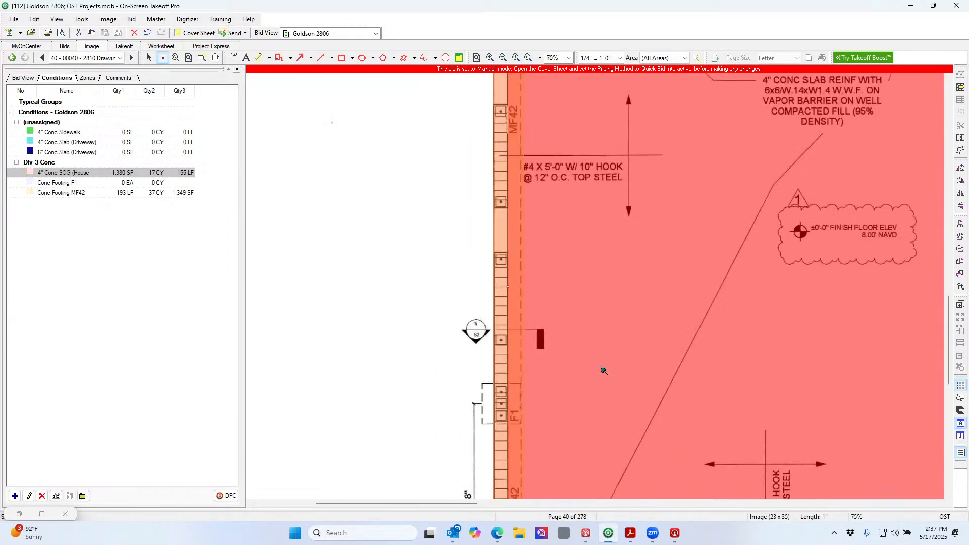
pyautogui.scroll(-2, 598, 370)
pyautogui.scroll(-1, 605, 370)
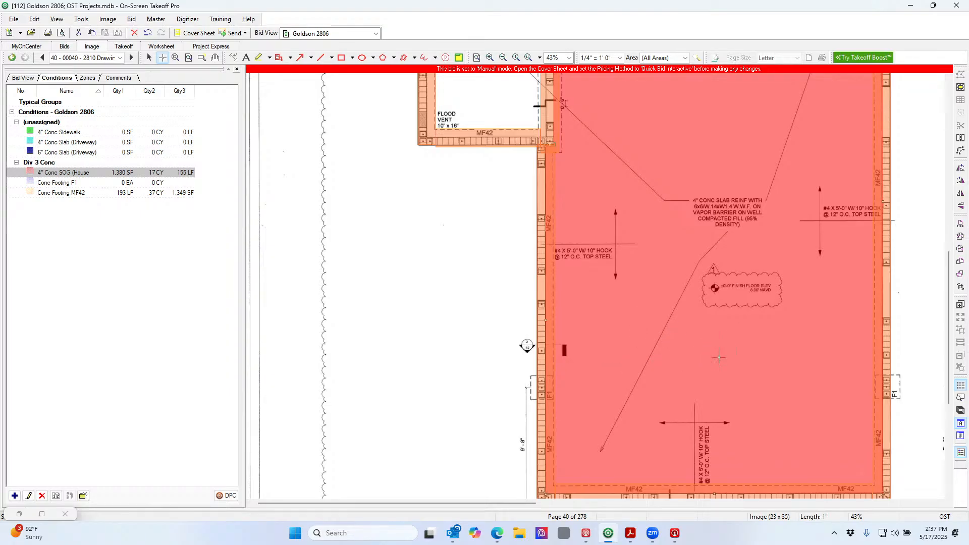
pyautogui.scroll(5, 729, 344)
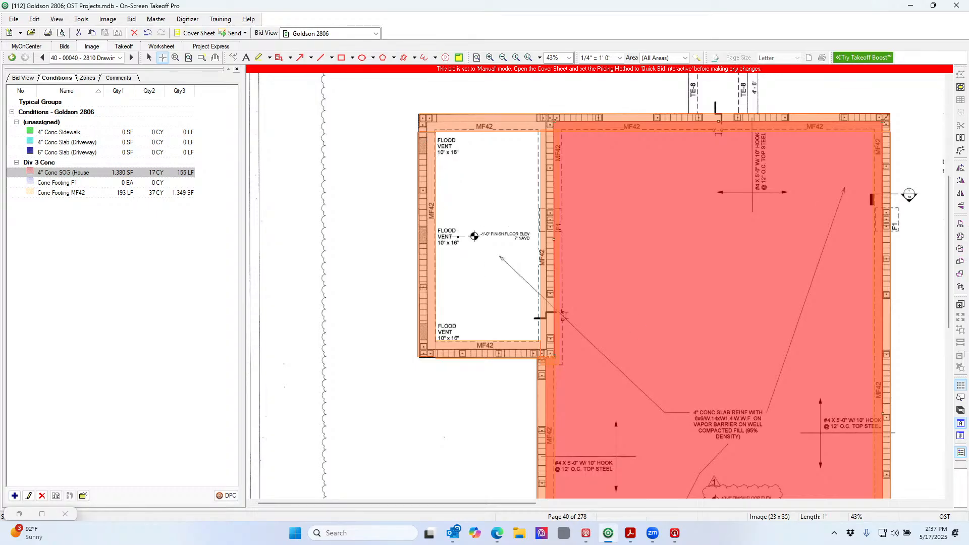
pyautogui.click(426, 122)
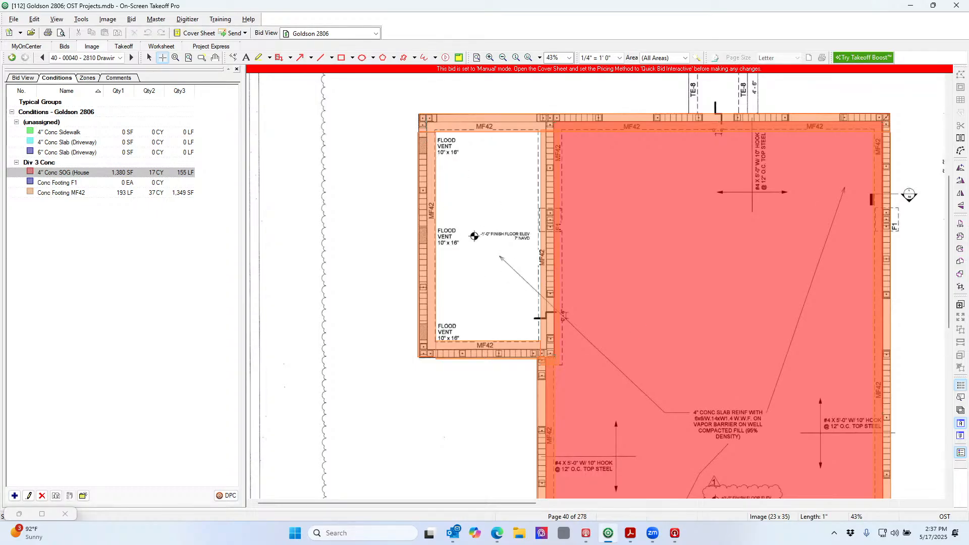
pyautogui.click(428, 349)
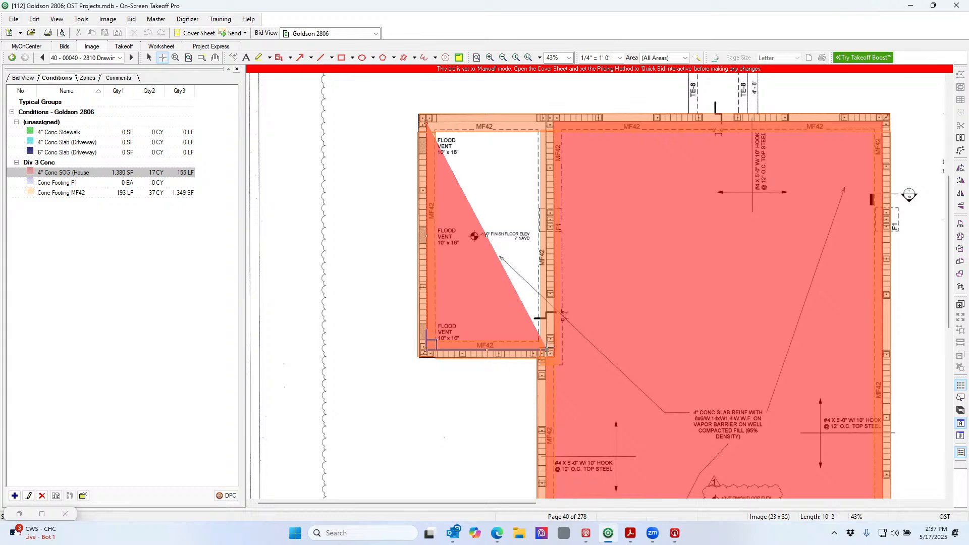
pyautogui.click(547, 349)
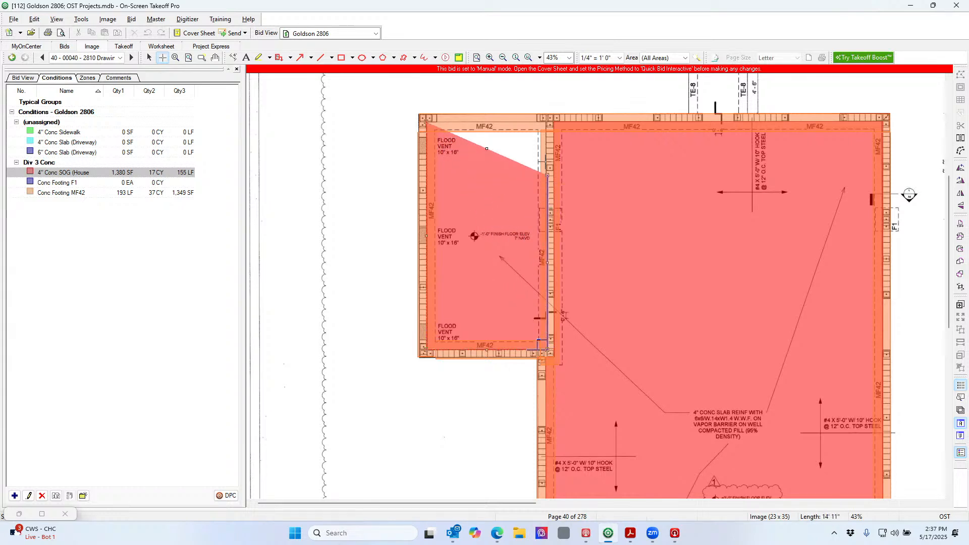
pyautogui.click(547, 123)
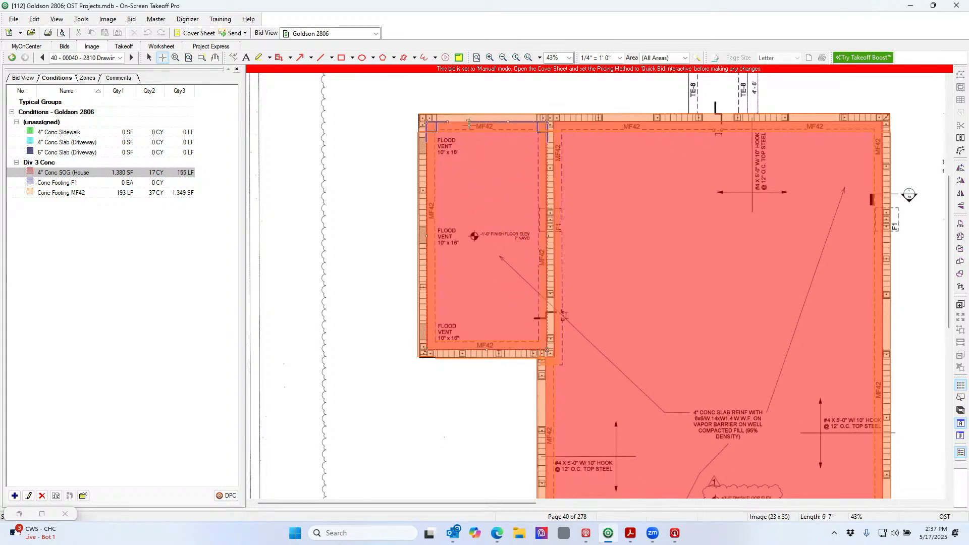
pyautogui.click(426, 123)
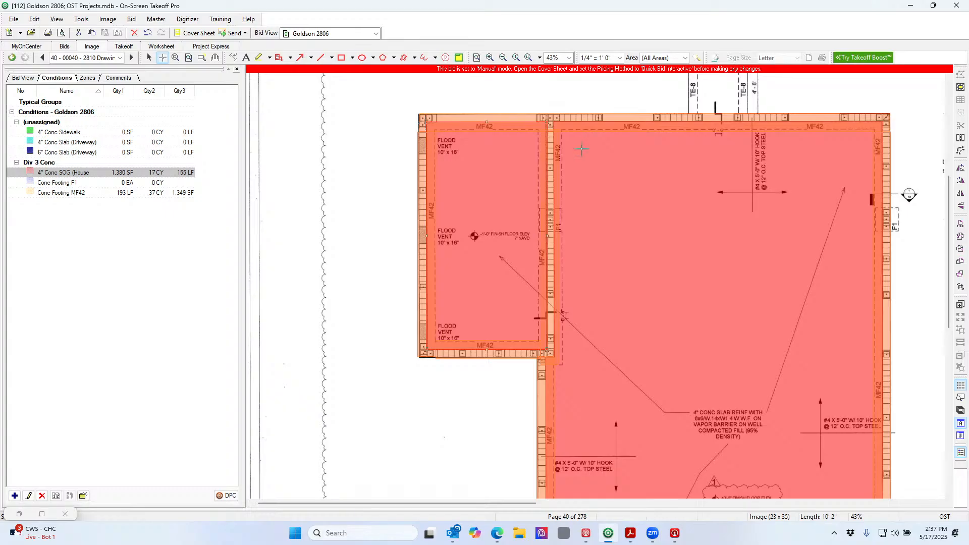
pyautogui.moveTo(950, 264); pyautogui.dragTo(951, 258)
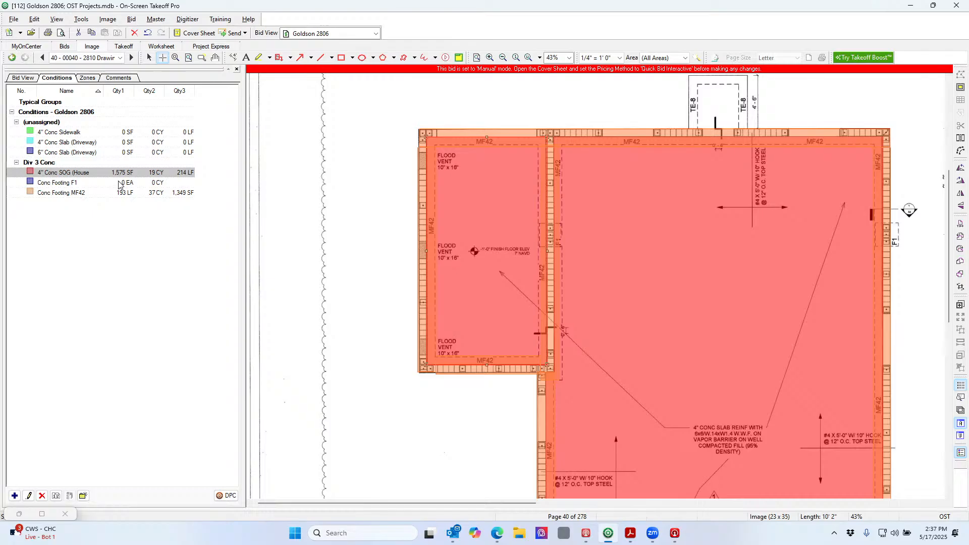
# Place two Conc Footing F1 counts on the right footing and the next footing
pyautogui.click(133, 186)
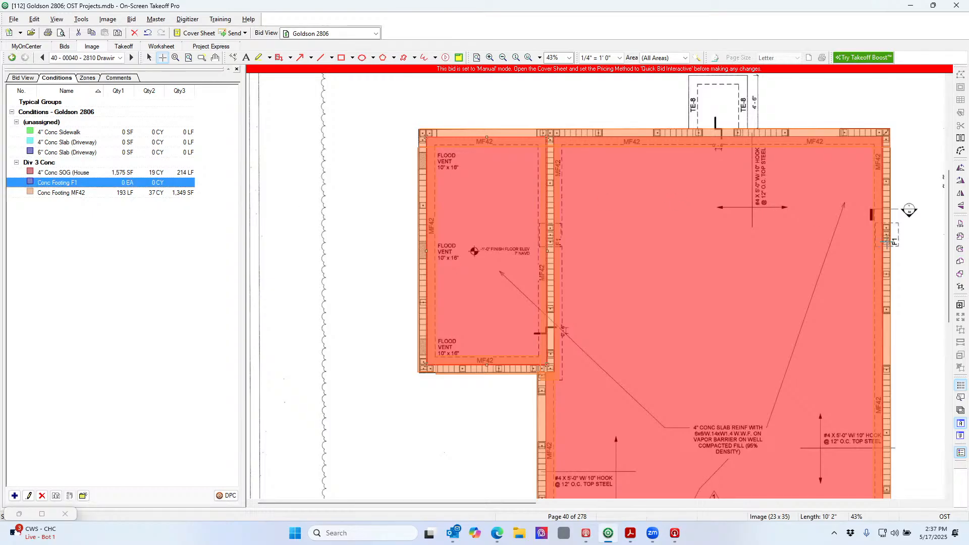
pyautogui.click(887, 236)
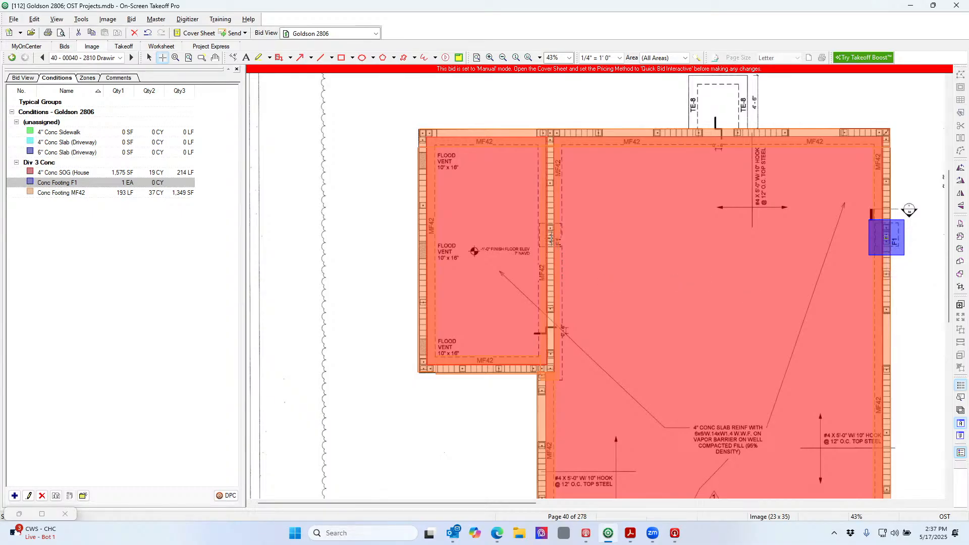
pyautogui.click(550, 235)
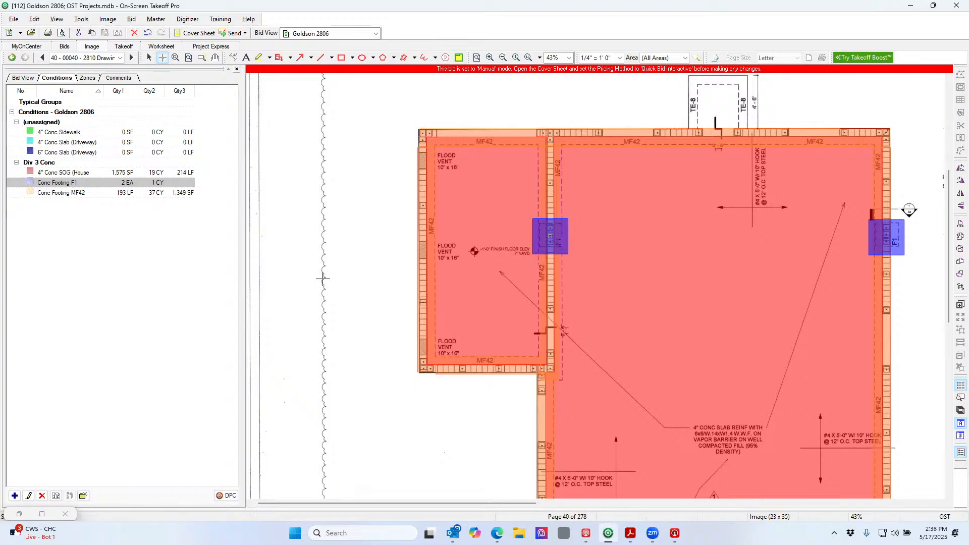
# Confirm the Conc Footing F1 properties unchanged and dimension the F1 pad footing at 3'-2"
pyautogui.doubleClick(177, 185)
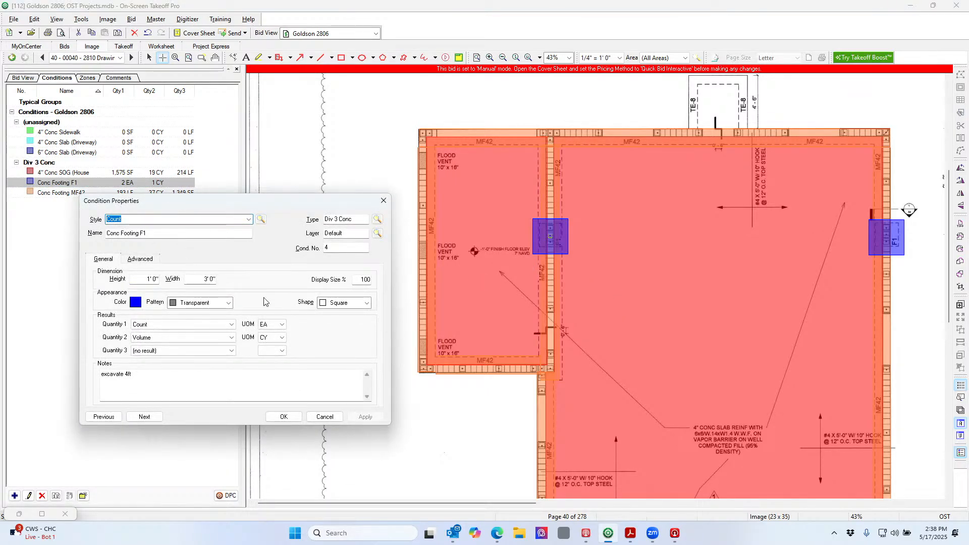
pyautogui.click(284, 417)
pyautogui.click(232, 57)
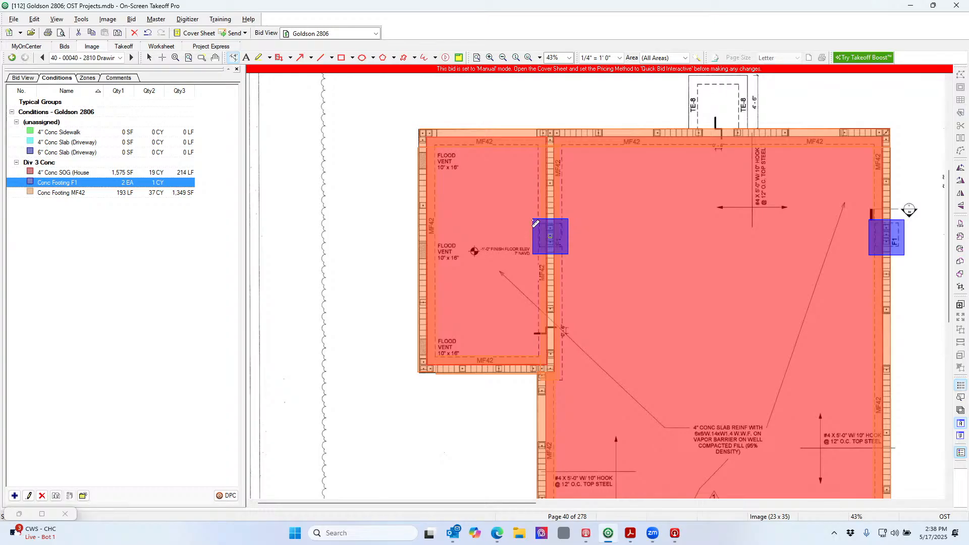
pyautogui.moveTo(533, 212); pyautogui.dragTo(572, 211)
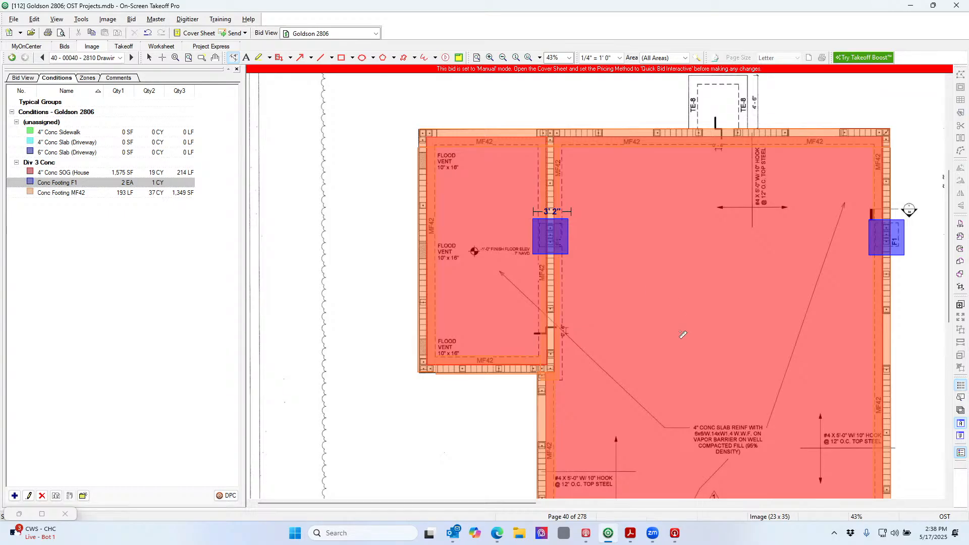
# Zoom in on the F1 footing, zoom back out to 62%, and scroll to the next uncounted F1 footing
pyautogui.click(488, 58)
pyautogui.click(488, 58)
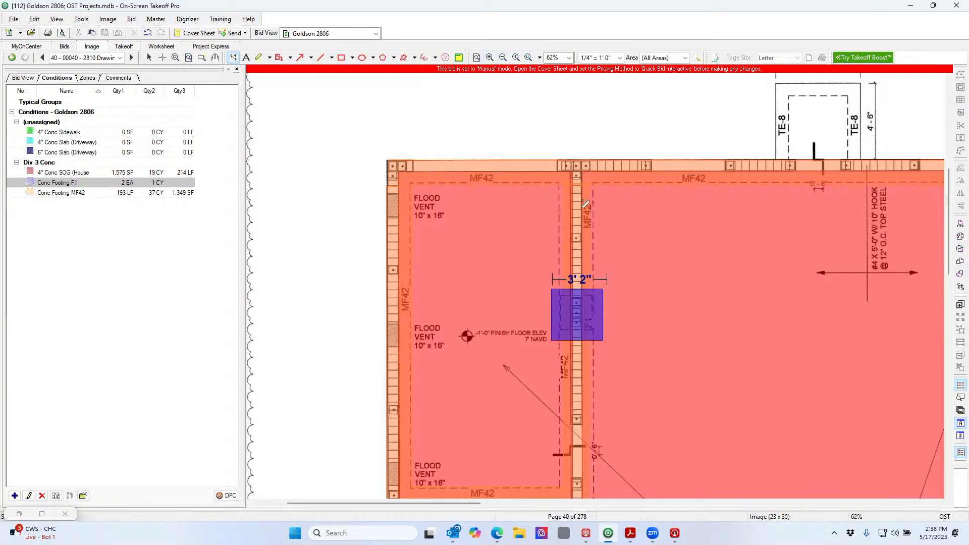
pyautogui.scroll(3, 640, 255)
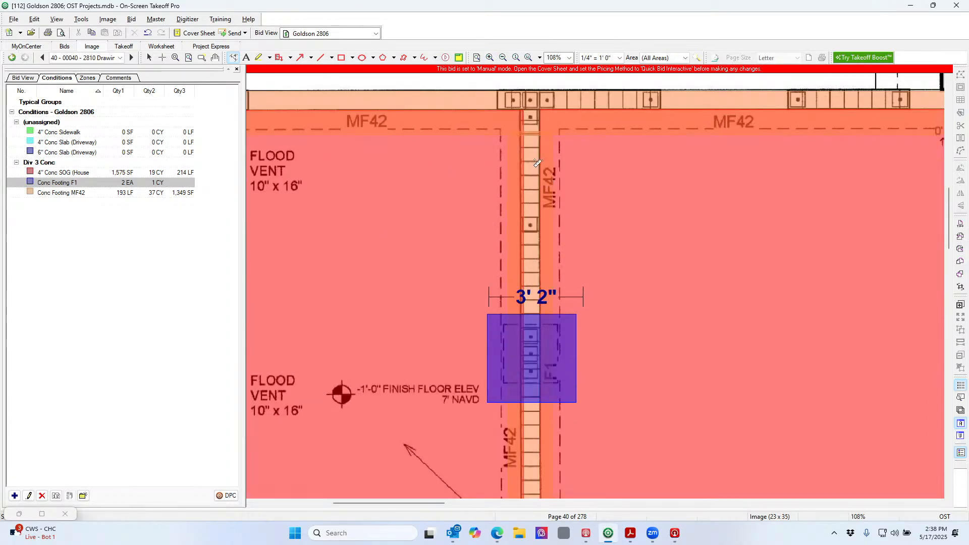
pyautogui.click(503, 58)
pyautogui.click(504, 58)
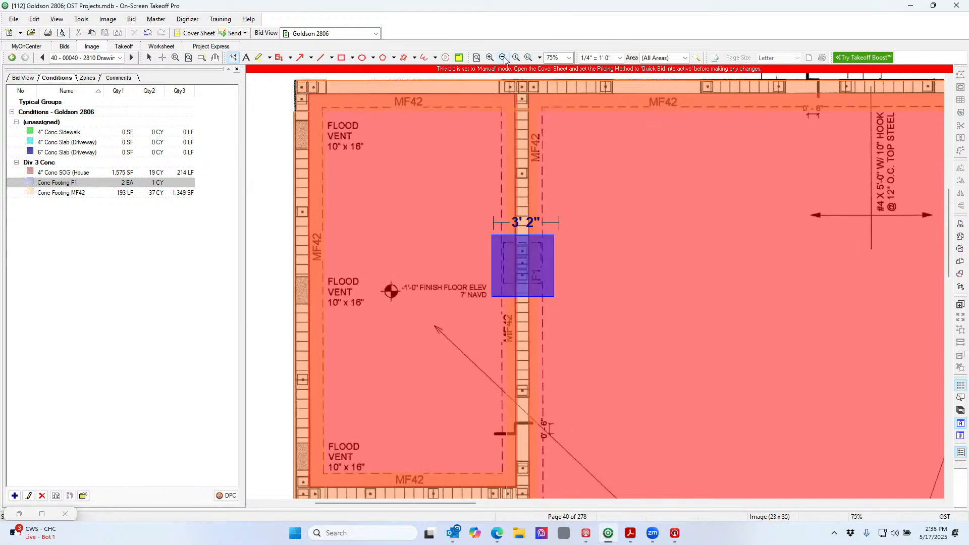
pyautogui.click(503, 58)
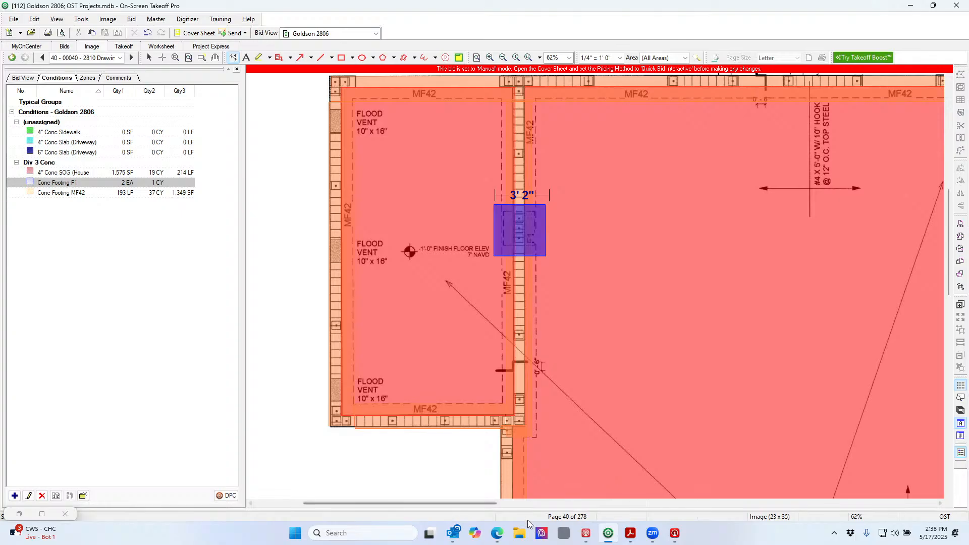
pyautogui.moveTo(488, 504); pyautogui.dragTo(471, 503)
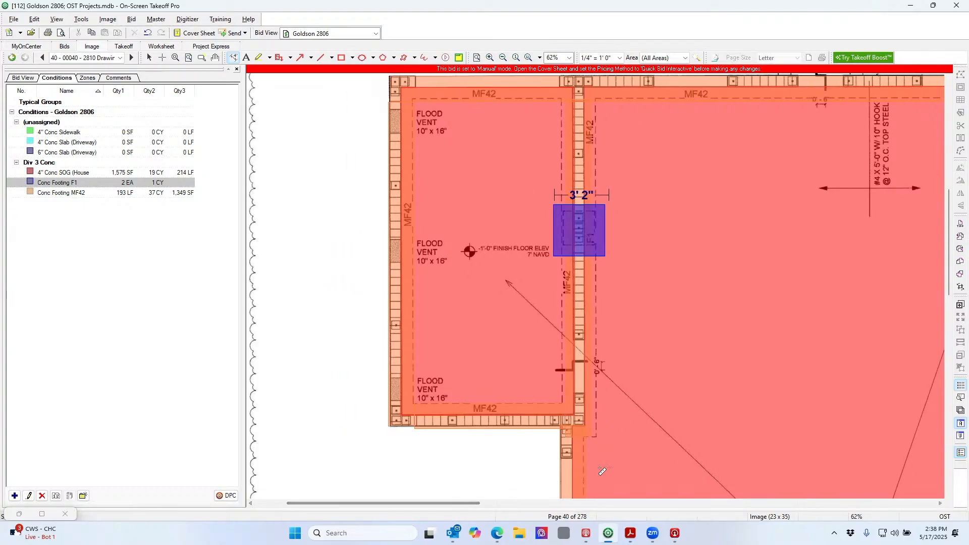
pyautogui.moveTo(950, 251); pyautogui.dragTo(948, 301)
pyautogui.moveTo(948, 316); pyautogui.dragTo(953, 365)
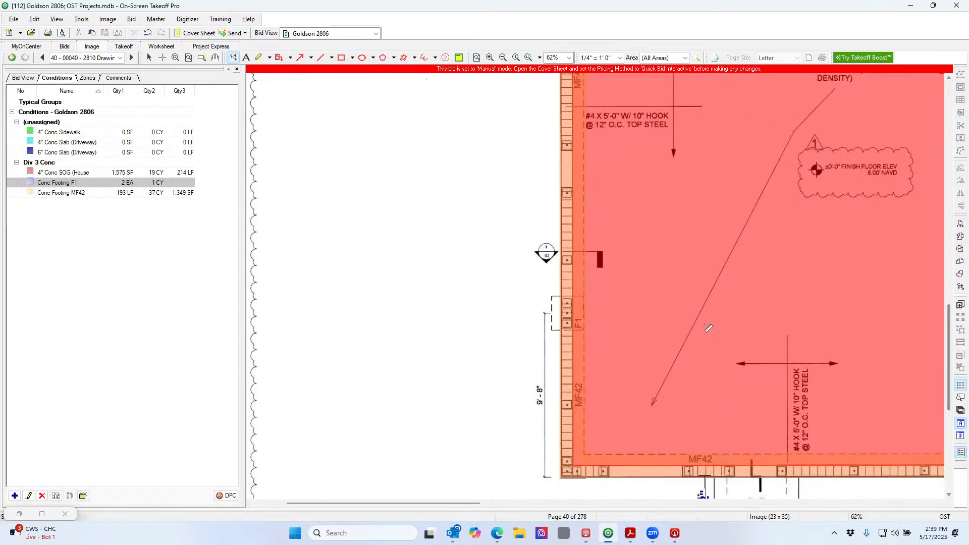
# Count the F1 footing on the left wall as Conc Footing F1
pyautogui.click(95, 185)
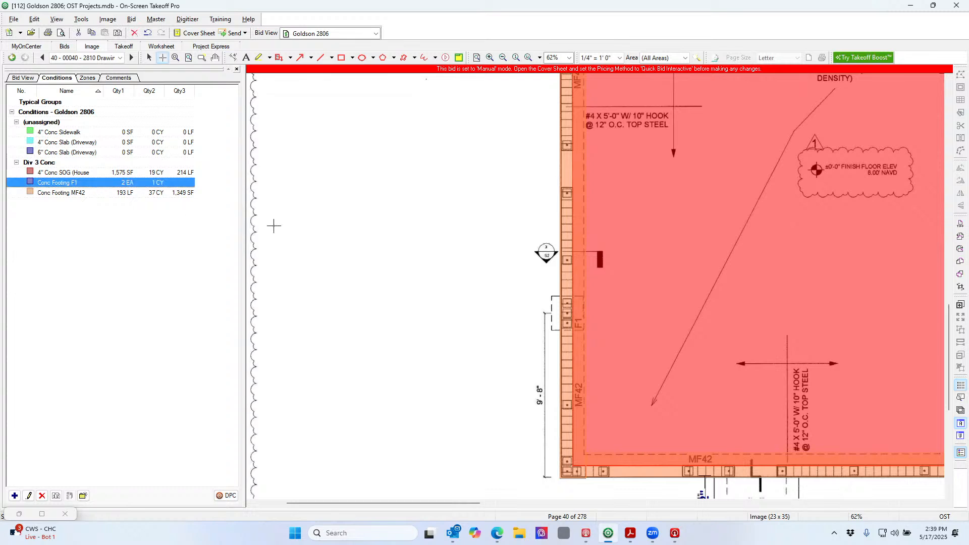
pyautogui.click(567, 313)
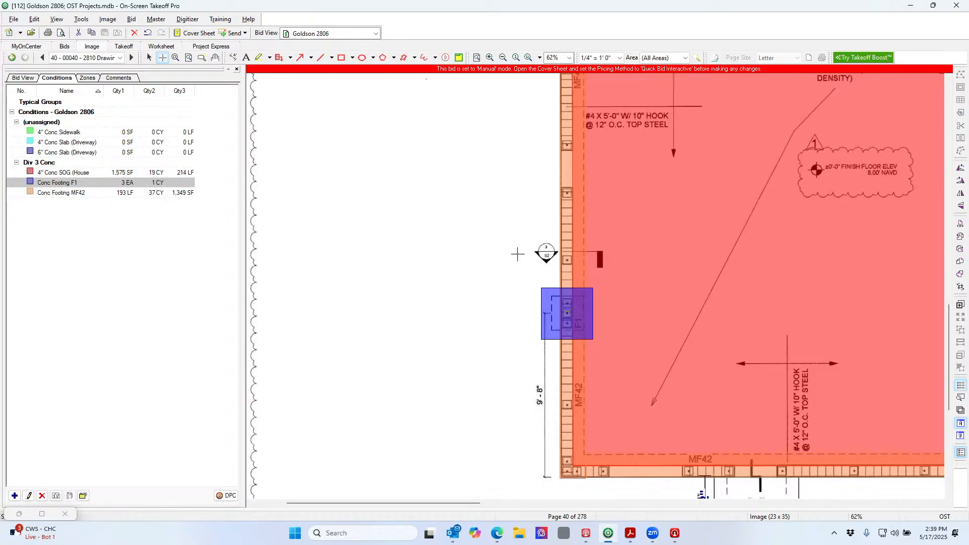
pyautogui.scroll(2, 644, 291)
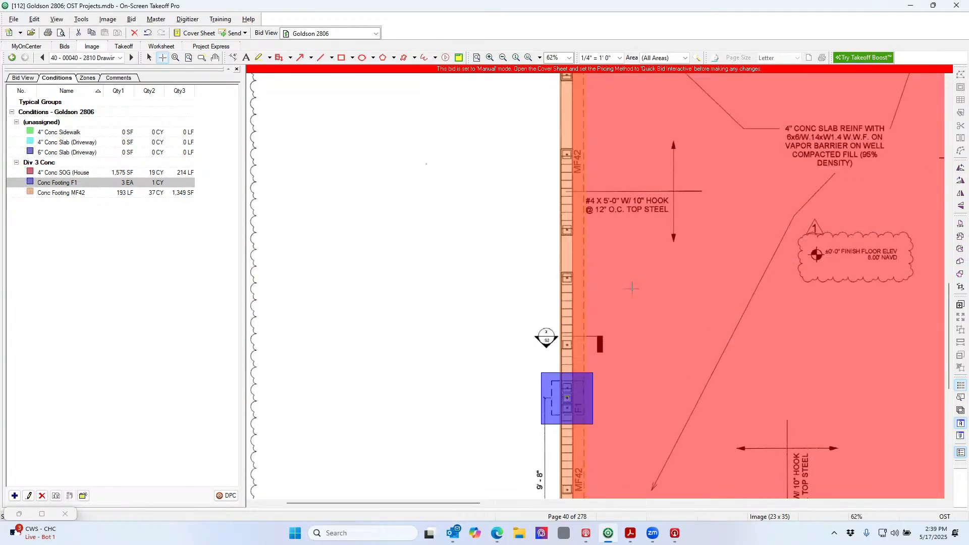
pyautogui.scroll(-3, 634, 290)
pyautogui.keyDown('ctrl'); pyautogui.scroll(1, 638, 294); pyautogui.keyUp('ctrl')
pyautogui.keyDown('ctrl'); pyautogui.scroll(3, 638, 294); pyautogui.keyUp('ctrl')
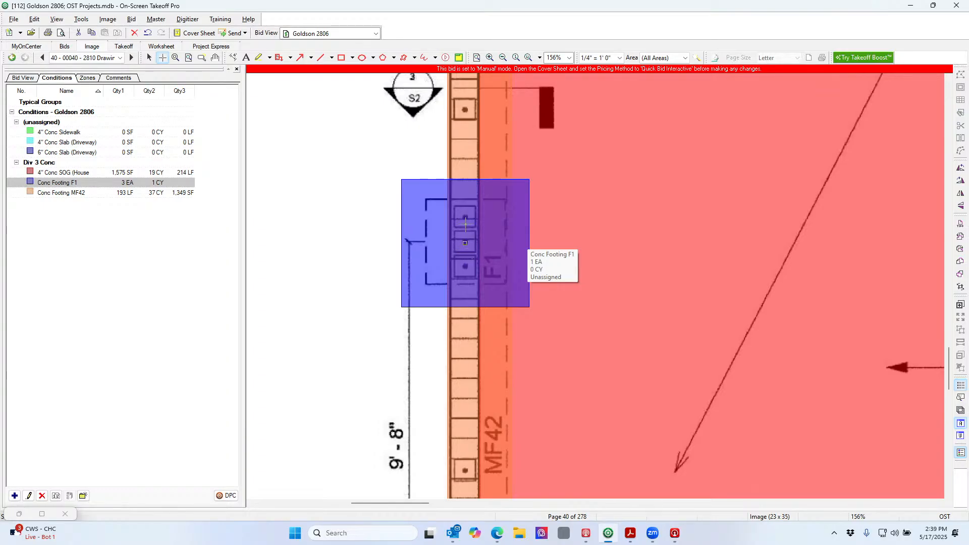
# Zoom out to 108% and count the F1 footing on the right wall, bringing F1 to 4 EA
pyautogui.click(503, 58)
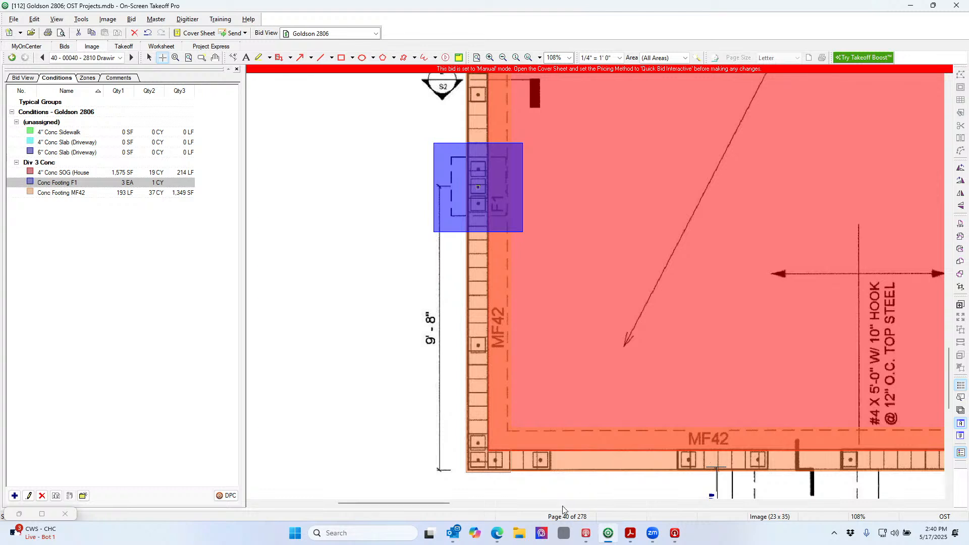
pyautogui.moveTo(428, 503)
pyautogui.mouseDown()
pyautogui.moveTo(492, 503)
pyautogui.moveTo(519, 515)
pyautogui.mouseUp()
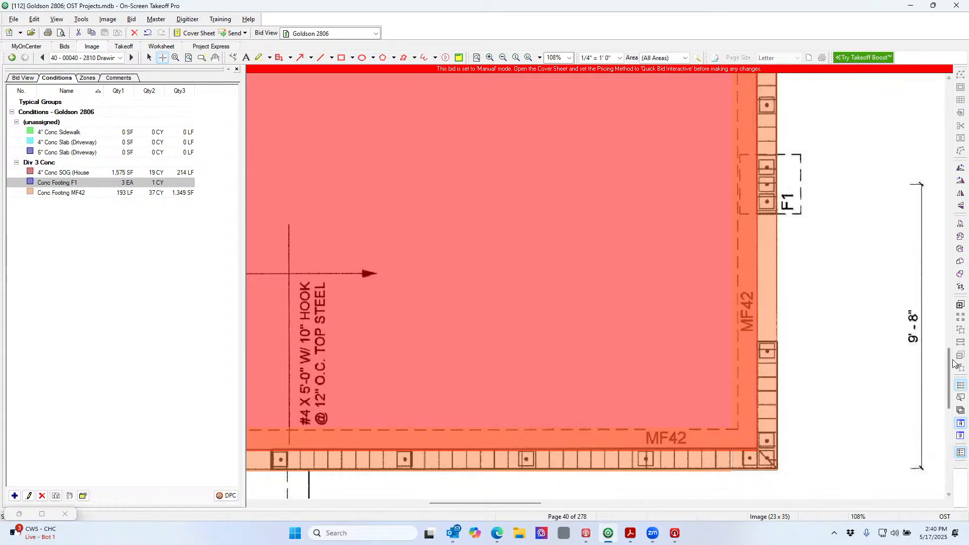
pyautogui.moveTo(951, 364); pyautogui.dragTo(949, 345)
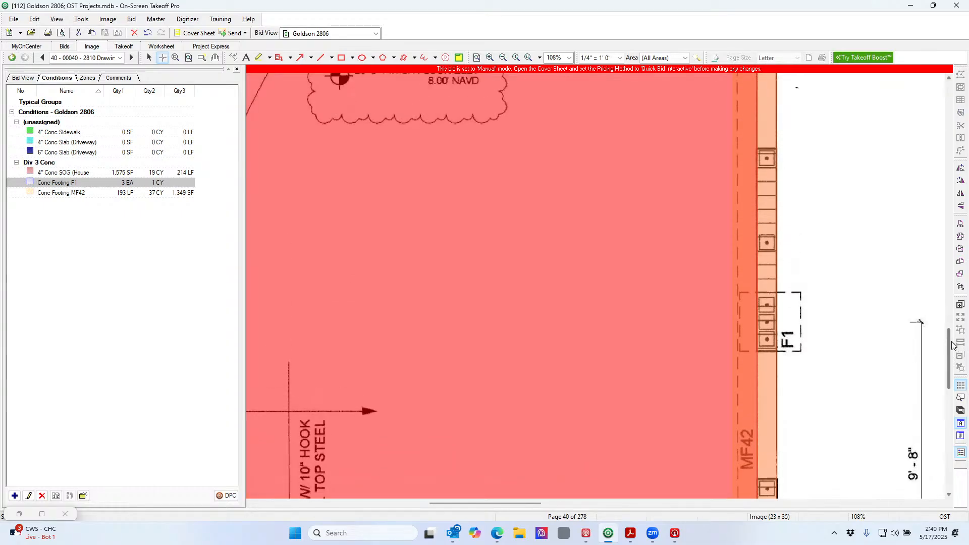
pyautogui.click(766, 321)
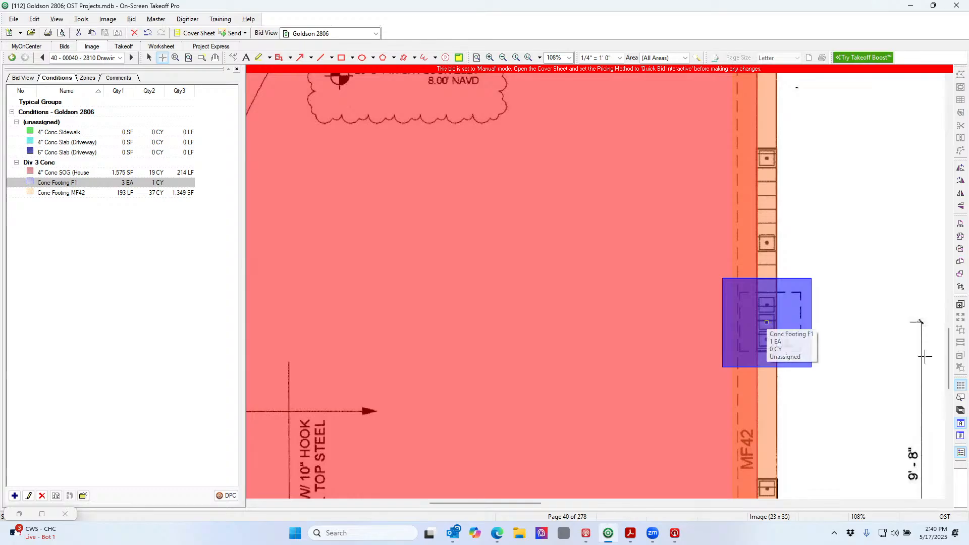
pyautogui.moveTo(949, 361); pyautogui.dragTo(968, 206)
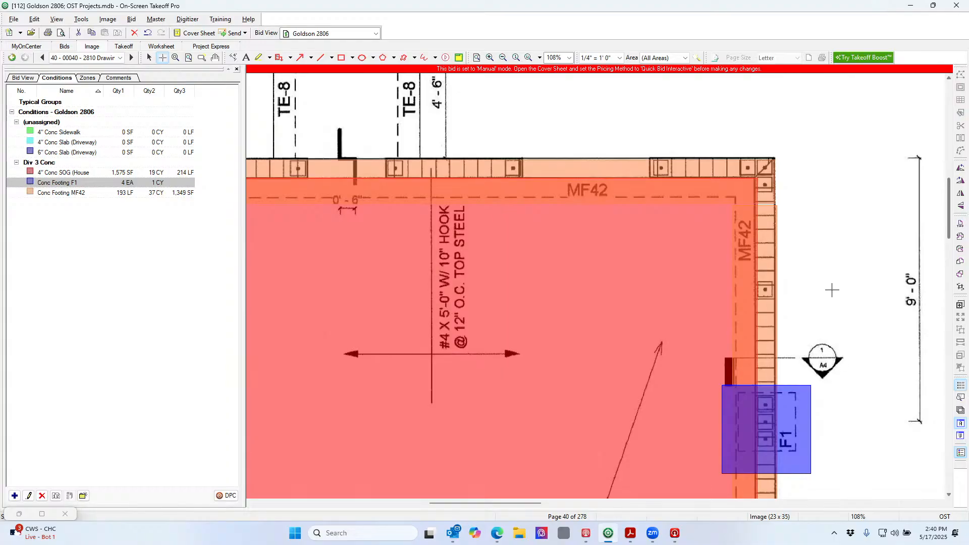
pyautogui.moveTo(503, 503); pyautogui.dragTo(393, 502)
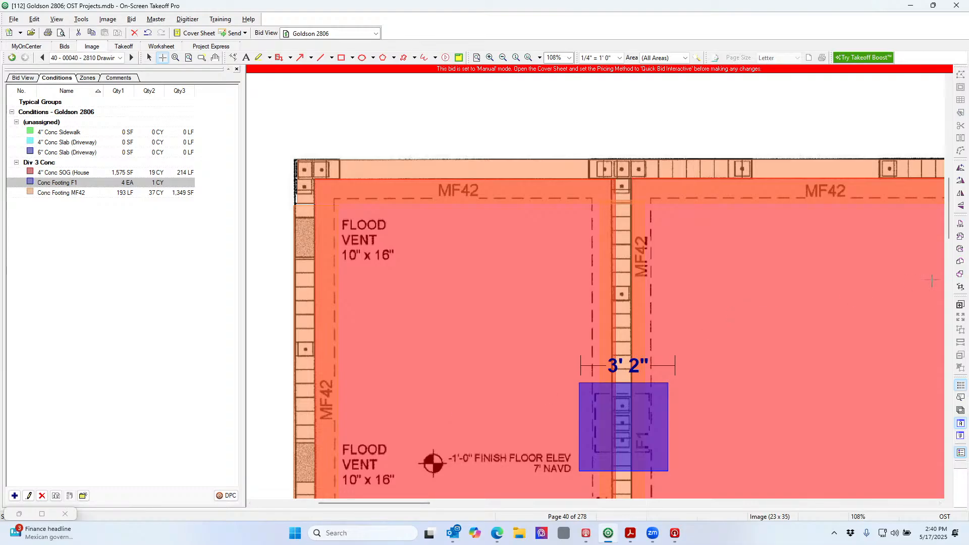
pyautogui.moveTo(948, 236)
pyautogui.mouseDown()
pyautogui.moveTo(949, 292)
pyautogui.moveTo(953, 231)
pyautogui.mouseUp()
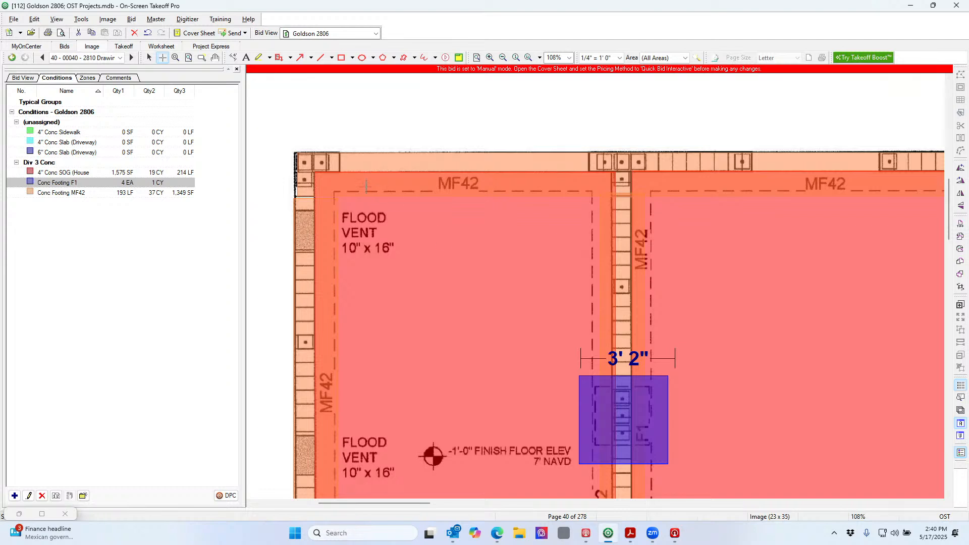
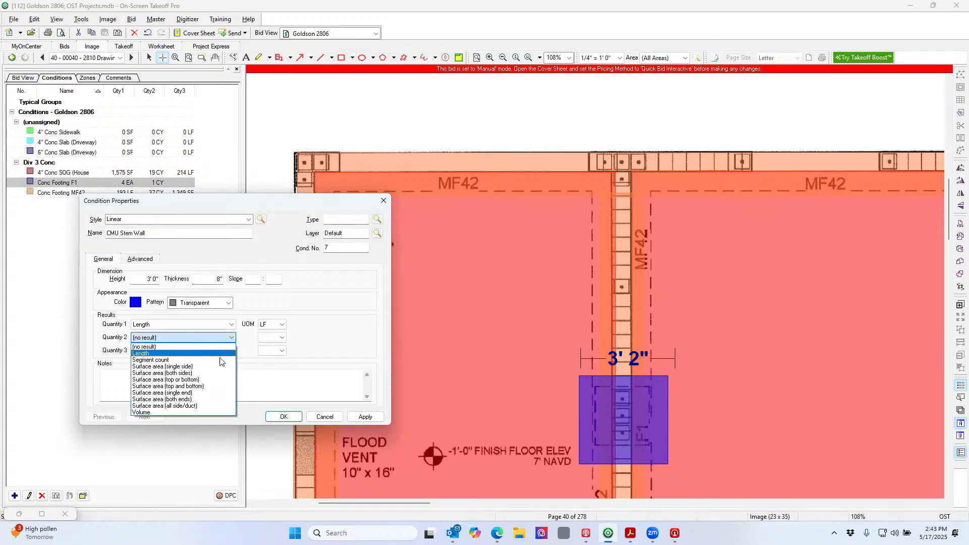
# Set the CMU Stem Wall's second quantity to single-side surface area and its type to Div 4
pyautogui.click(220, 367)
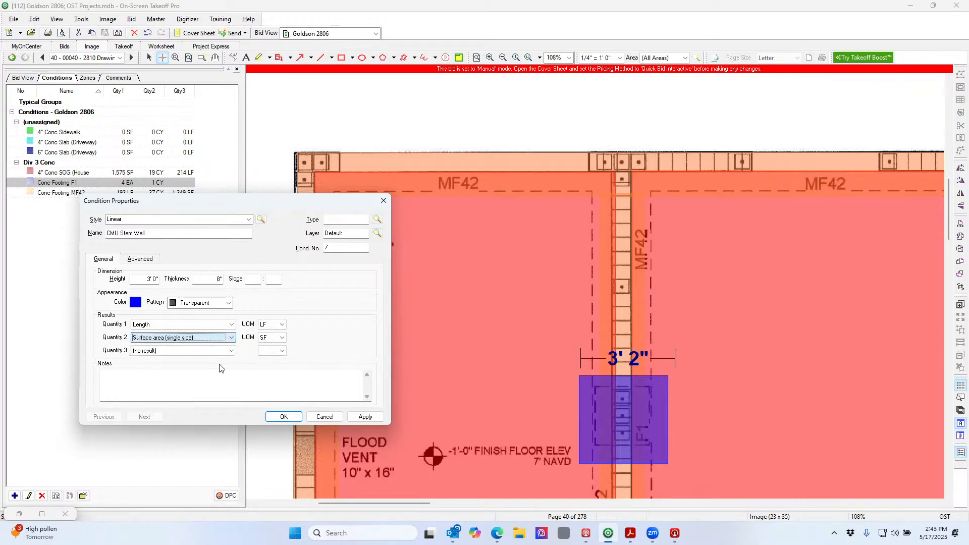
pyautogui.click(357, 220)
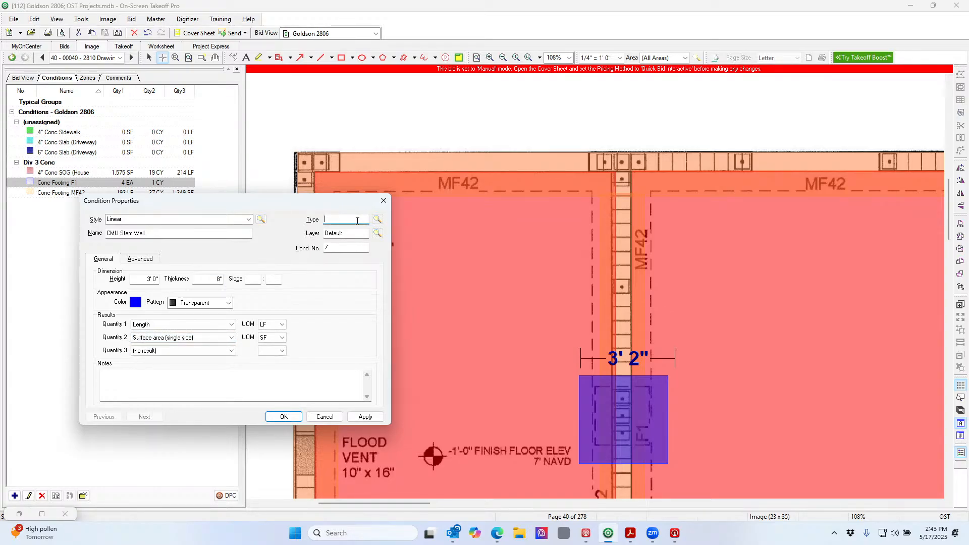
pyautogui.write('Div 4')
# Give CMU Stem Wall a bright green Crosshatch look, save it, and begin the wall at the top-left corner
pyautogui.click(135, 302)
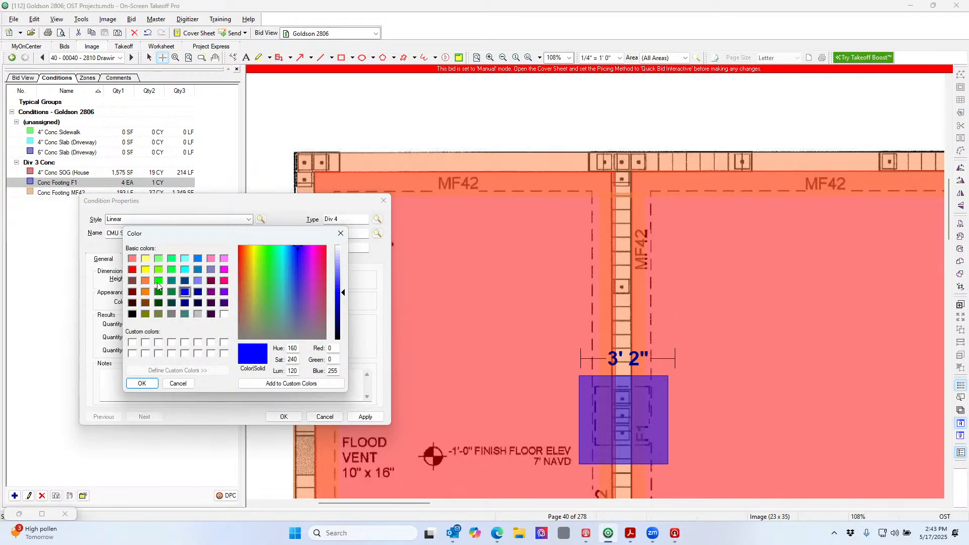
pyautogui.click(158, 281)
pyautogui.click(142, 384)
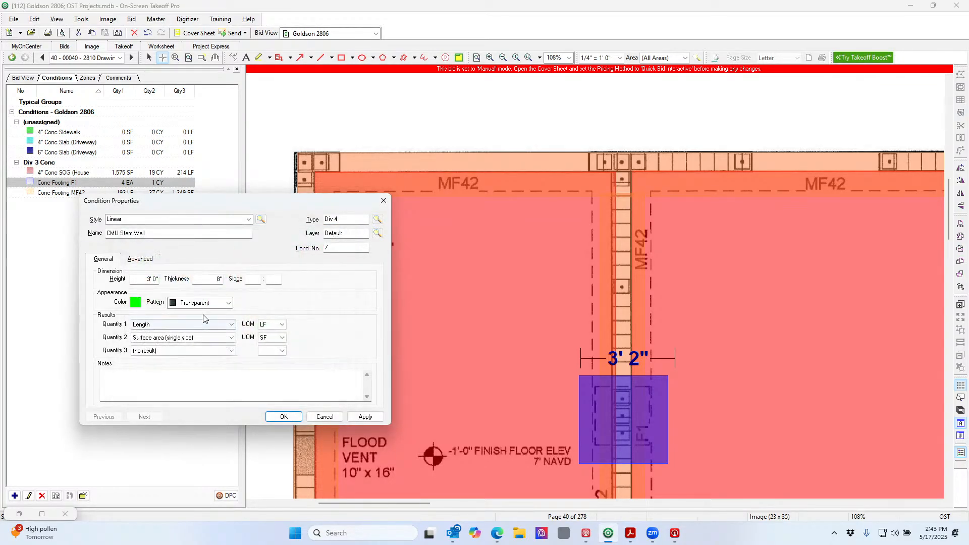
pyautogui.click(211, 303)
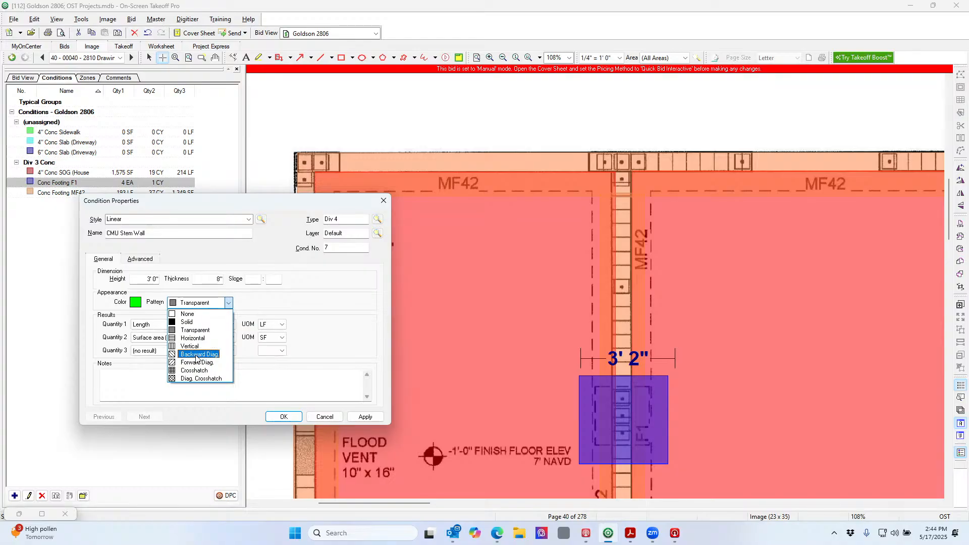
pyautogui.click(197, 371)
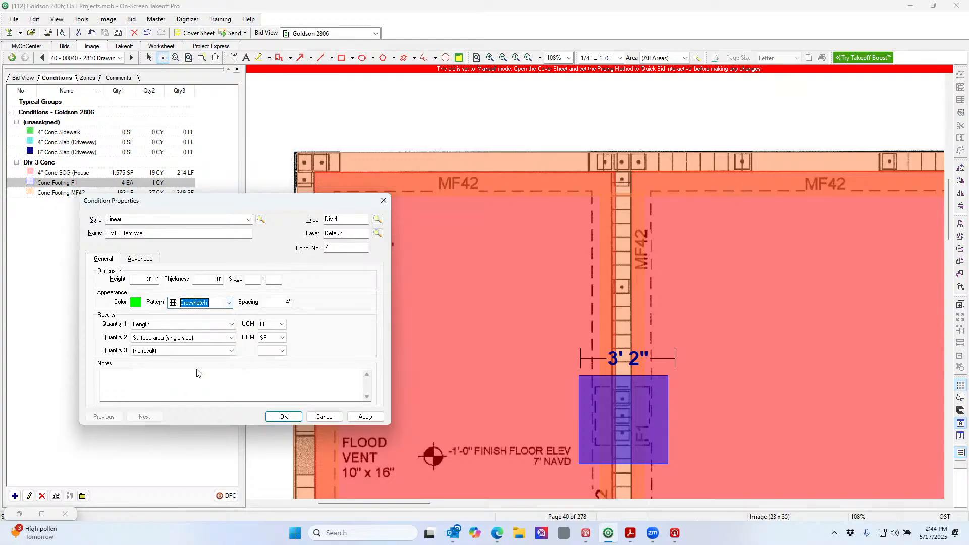
pyautogui.click(283, 417)
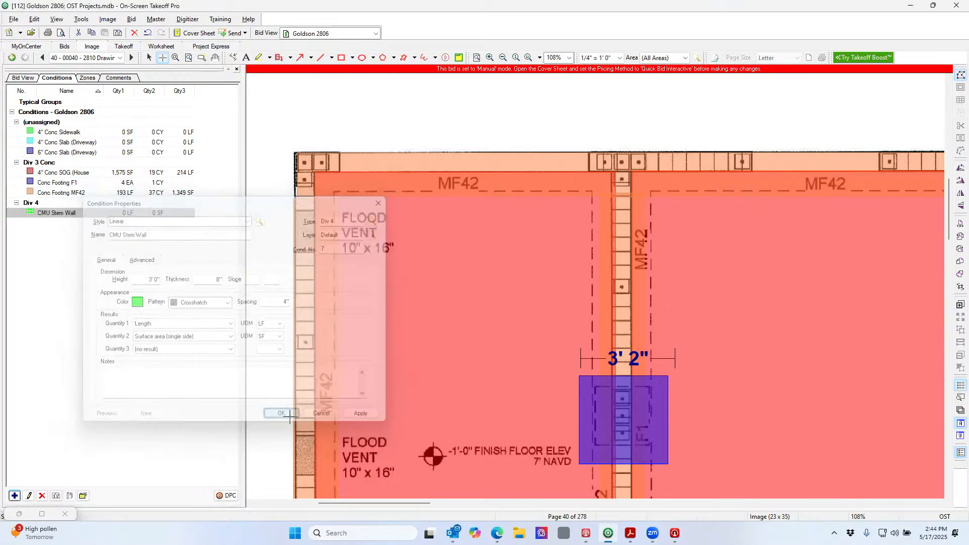
pyautogui.click(302, 151)
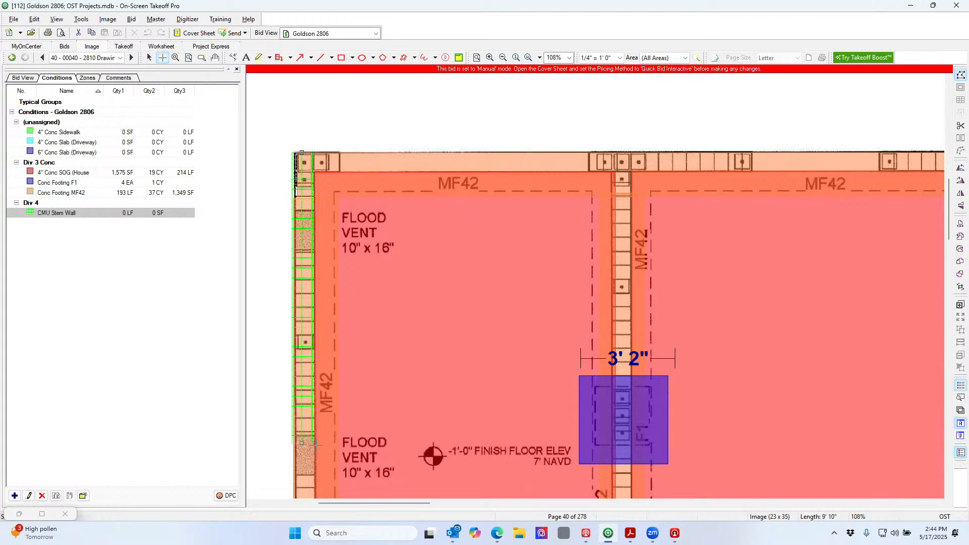
# Trace the CMU stem wall down the left wall and along the bottom wall
pyautogui.scroll(-9, 302, 482)
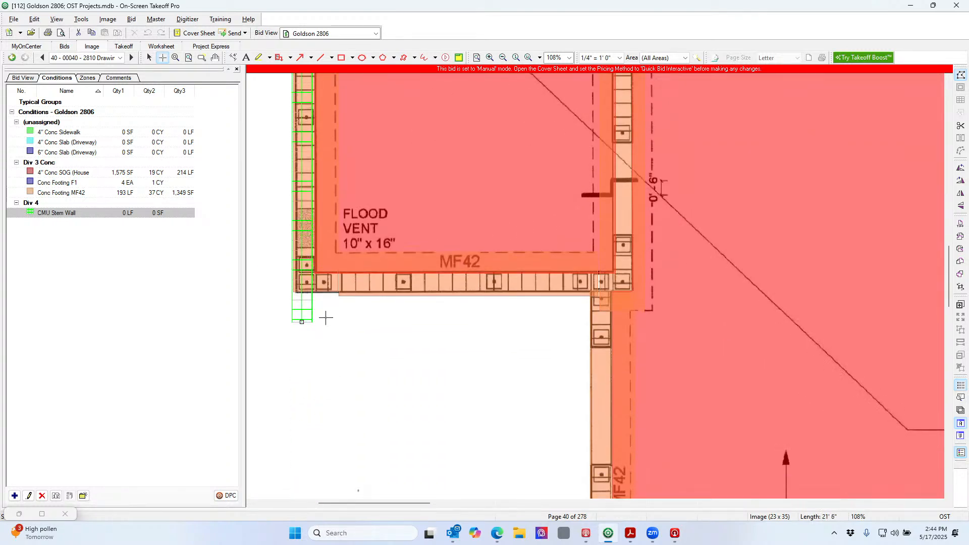
pyautogui.click(301, 294)
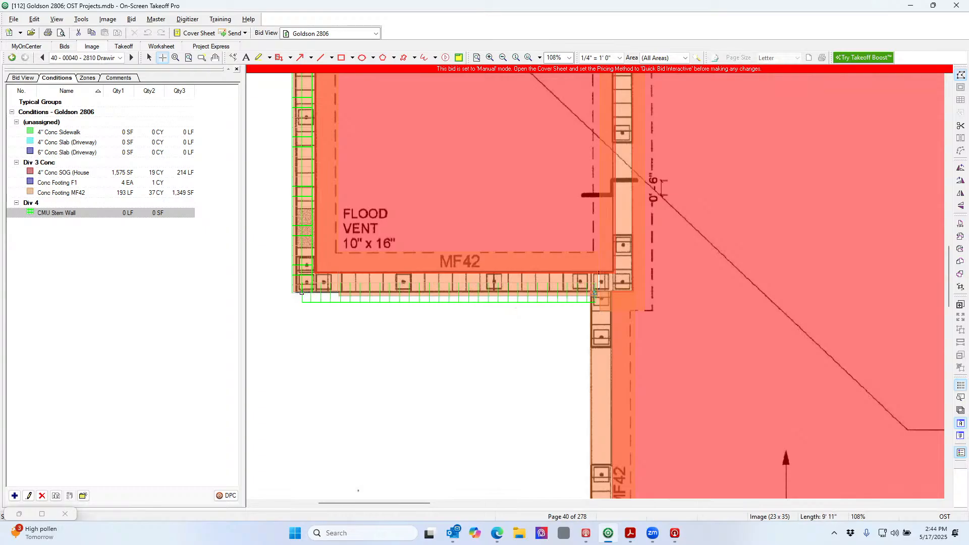
pyautogui.doubleClick(590, 293)
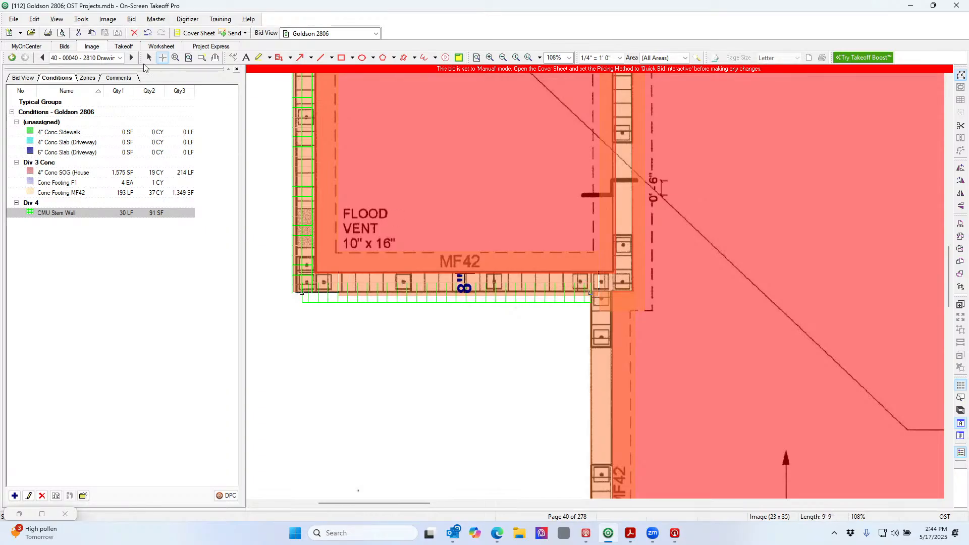
# Drag the stem wall lines and the vertical wall's end onto the MF42 footing
pyautogui.click(302, 163)
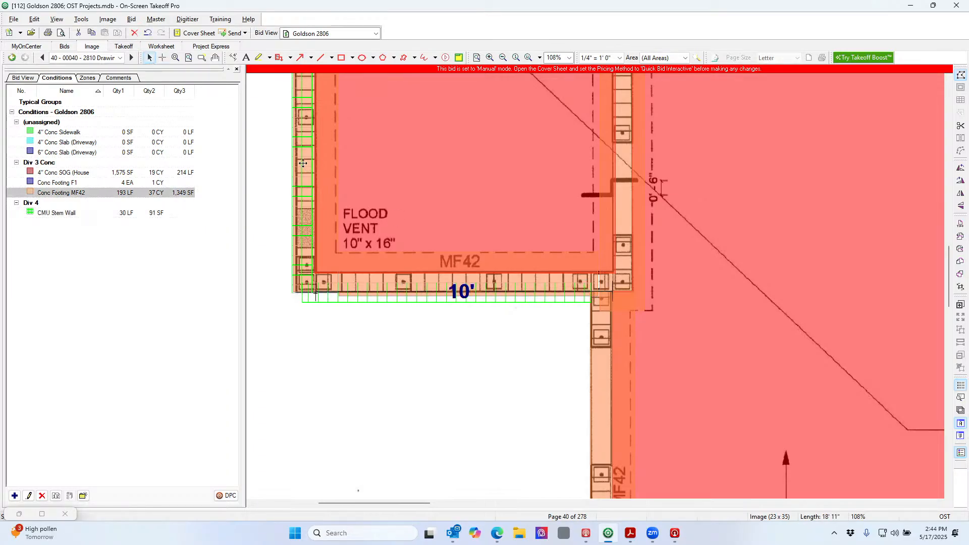
pyautogui.moveTo(303, 163); pyautogui.dragTo(305, 163)
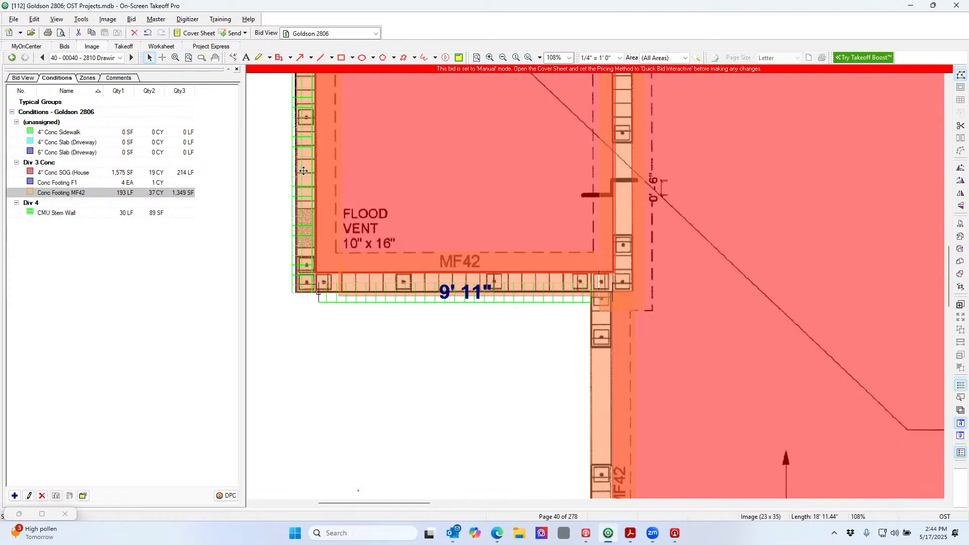
pyautogui.click(334, 298)
pyautogui.moveTo(334, 298); pyautogui.dragTo(333, 287)
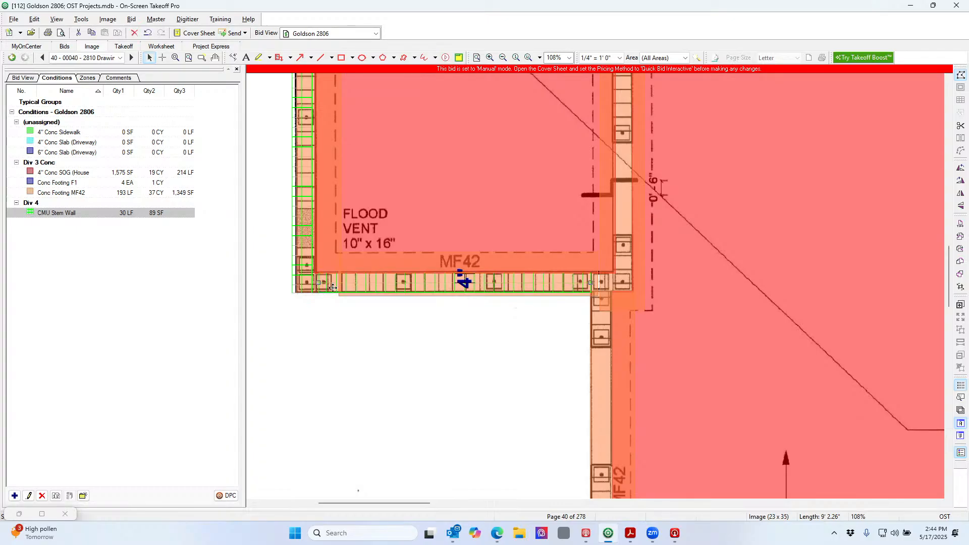
pyautogui.click(295, 289)
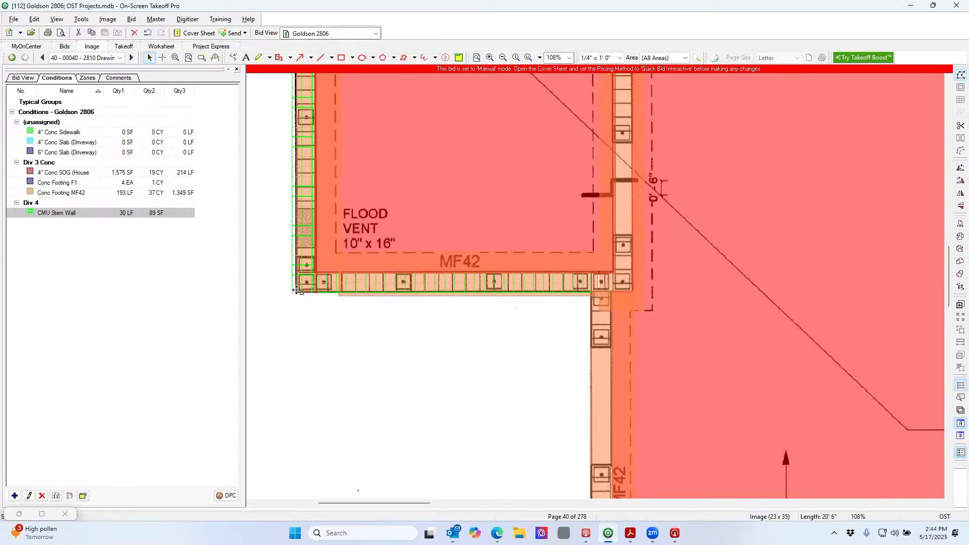
pyautogui.moveTo(297, 290); pyautogui.dragTo(298, 286)
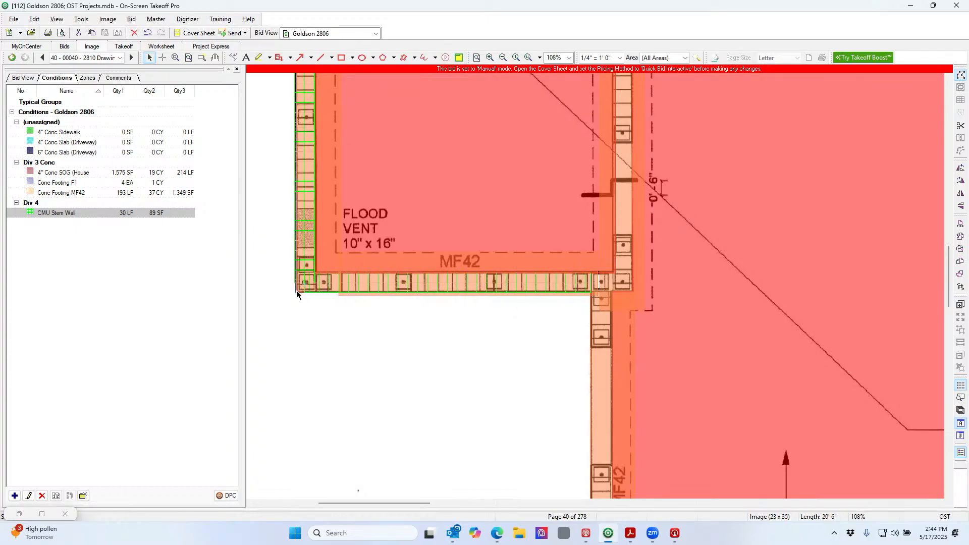
pyautogui.doubleClick(128, 216)
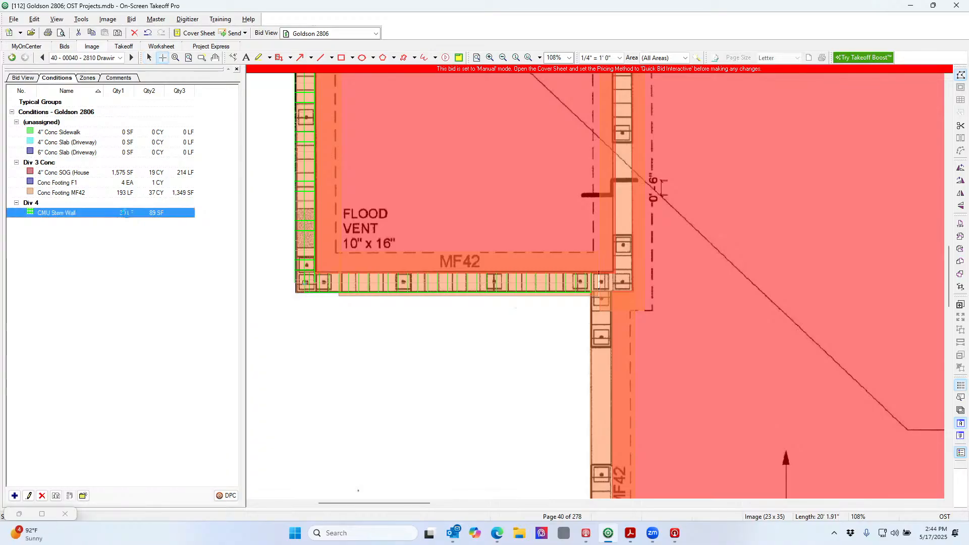
# Recolour the CMU Stem Wall condition from green to blue and save it
pyautogui.click(135, 302)
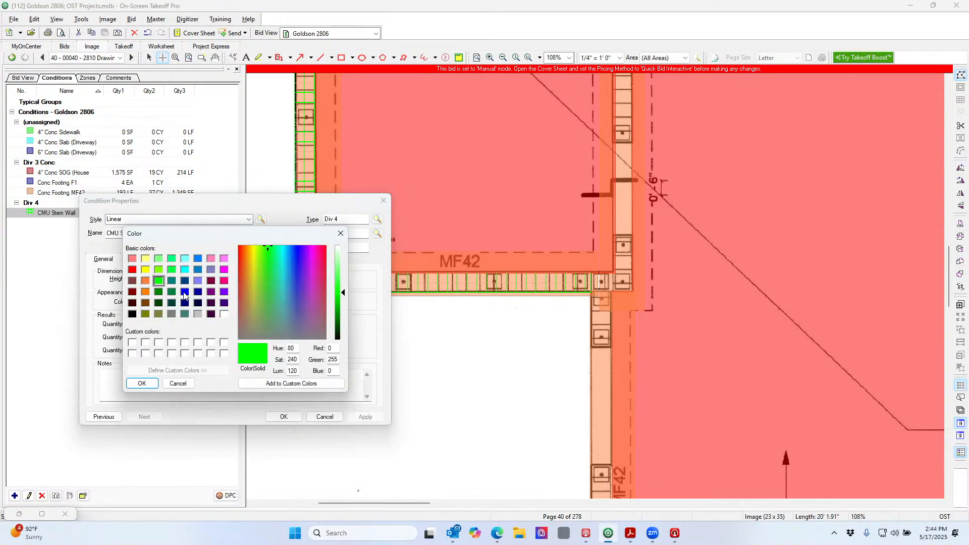
pyautogui.click(185, 292)
pyautogui.click(151, 386)
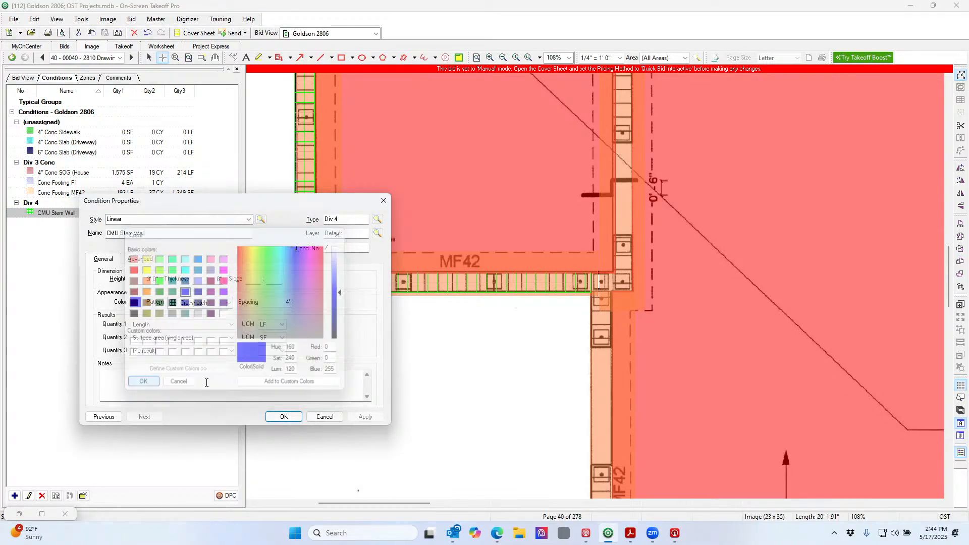
pyautogui.click(283, 416)
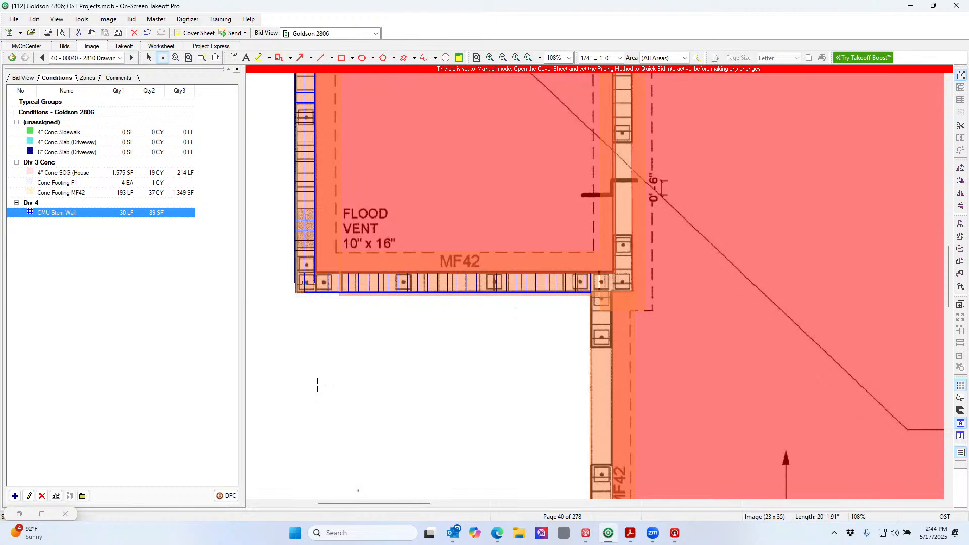
pyautogui.click(149, 57)
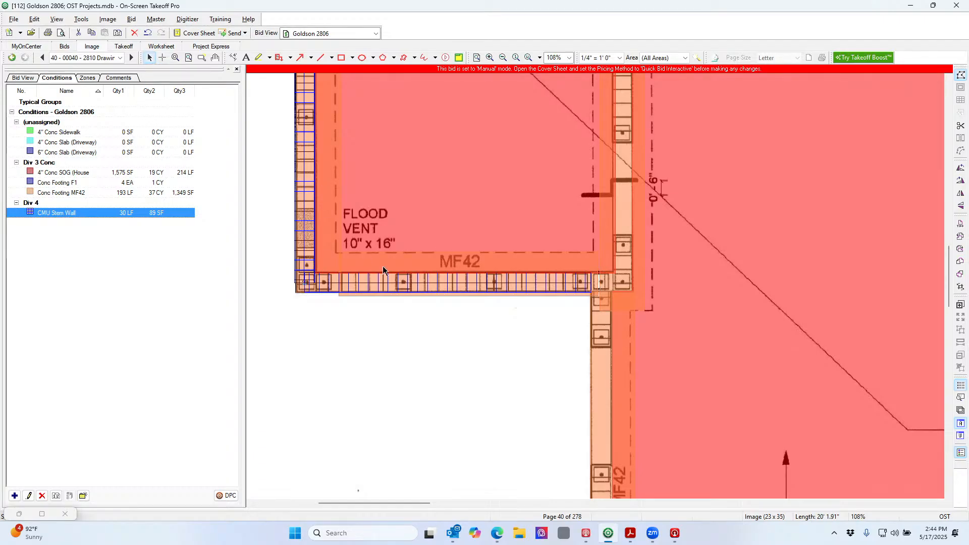
# Extend the bottom stem wall's right end out to the corner
pyautogui.click(399, 290)
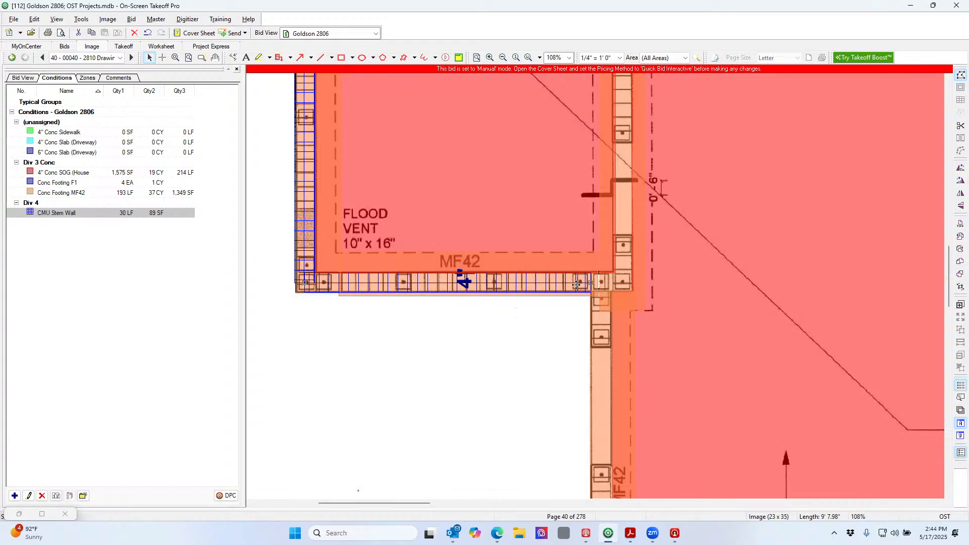
pyautogui.moveTo(591, 283); pyautogui.dragTo(619, 285)
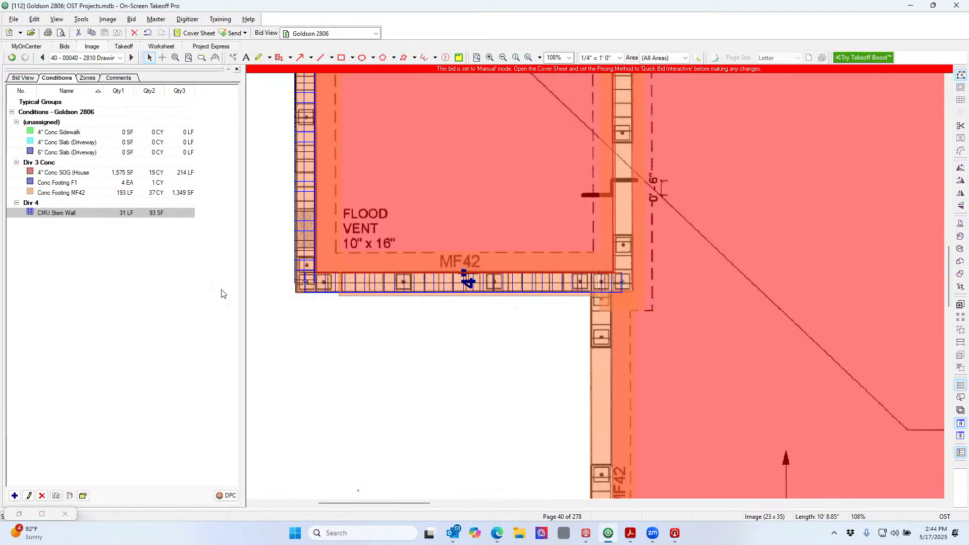
pyautogui.click(173, 213)
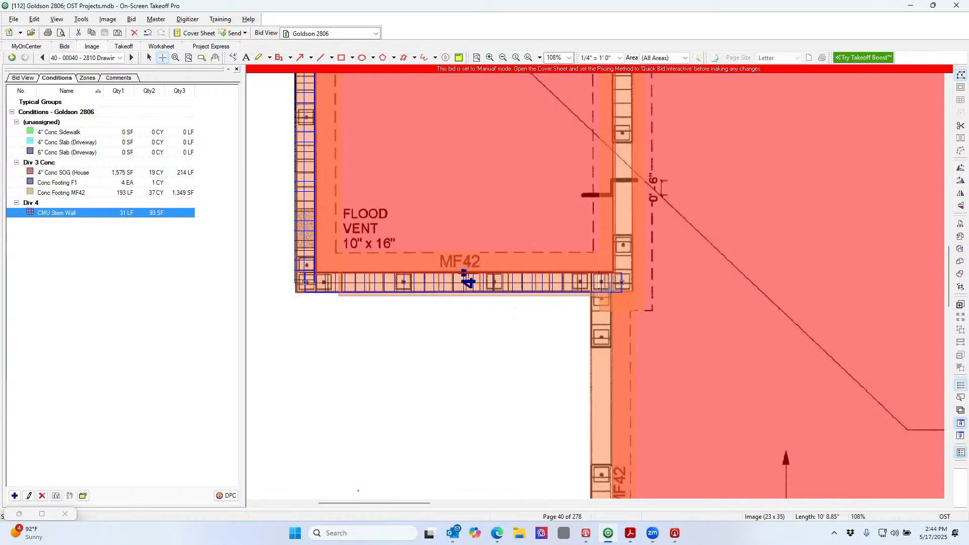
# Trace stem wall runs down the right corner, along the lower footing and up the right side
pyautogui.click(599, 292)
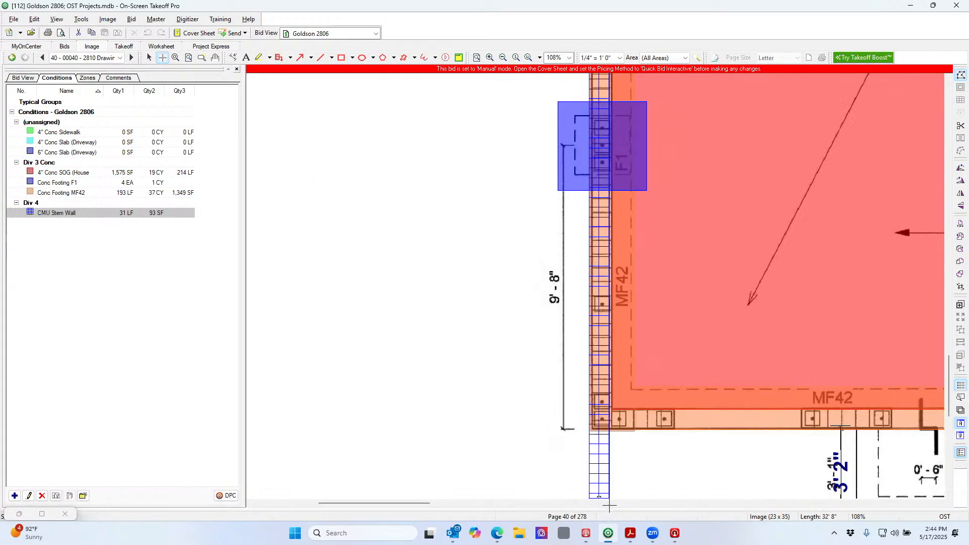
pyautogui.doubleClick(606, 383)
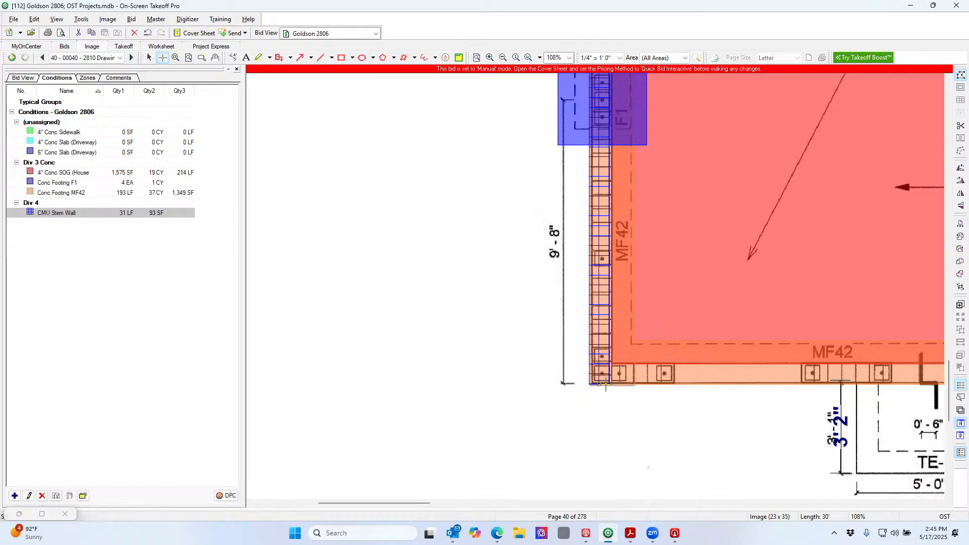
pyautogui.click(609, 373)
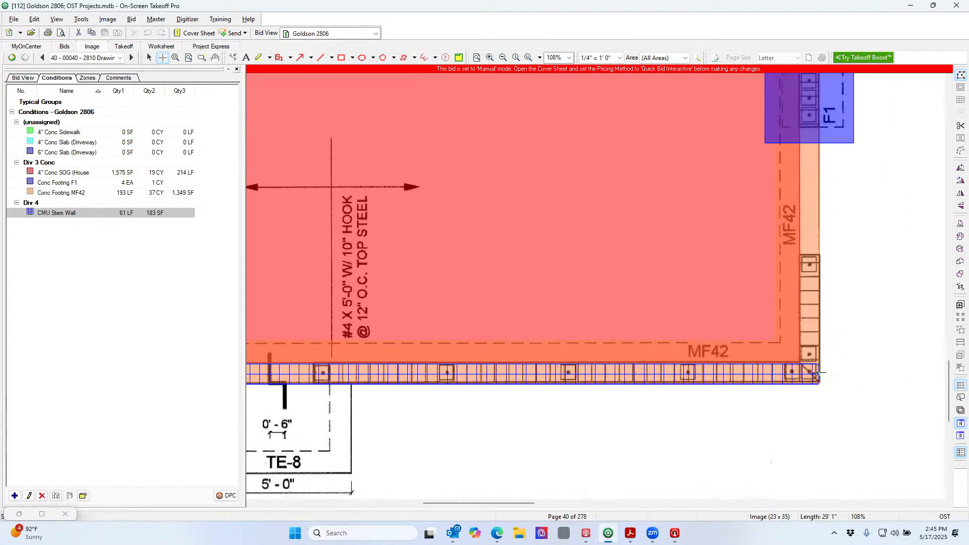
pyautogui.doubleClick(819, 373)
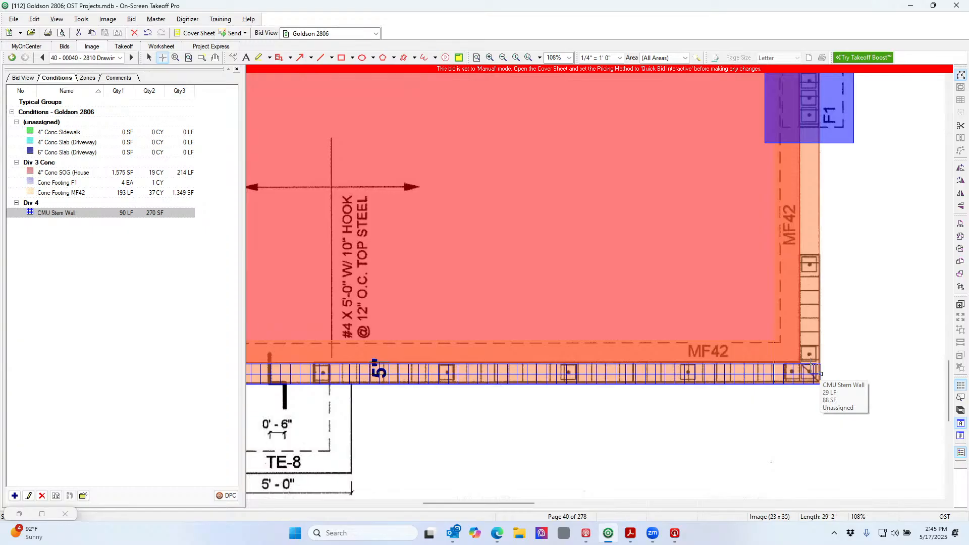
pyautogui.click(810, 363)
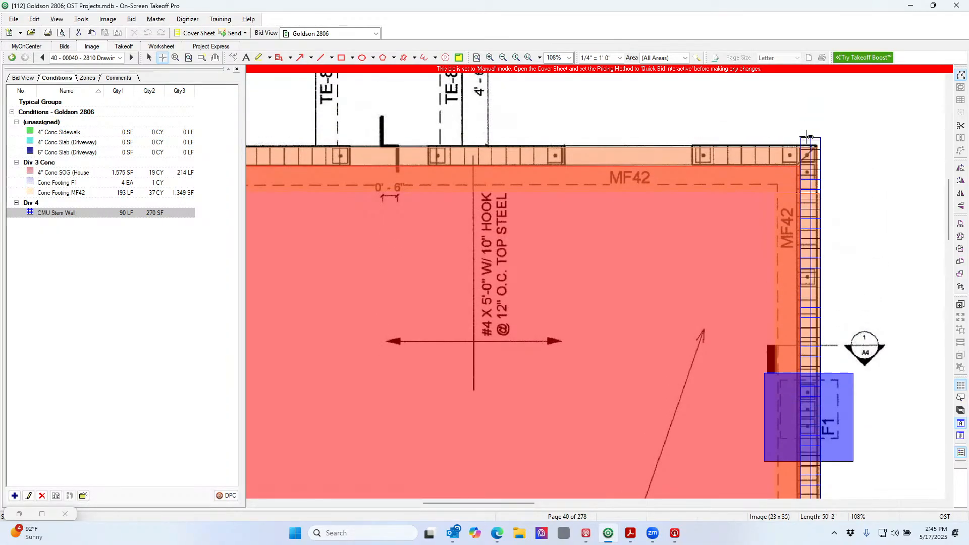
pyautogui.click(810, 145)
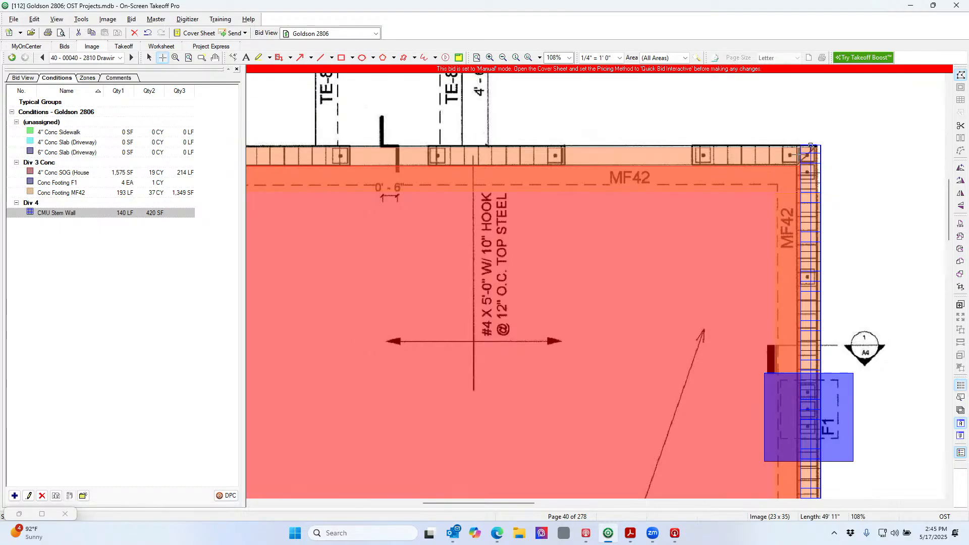
# Trace the top stem wall from the top-right to top-left corner and a run to the MF42 corner
pyautogui.click(810, 146)
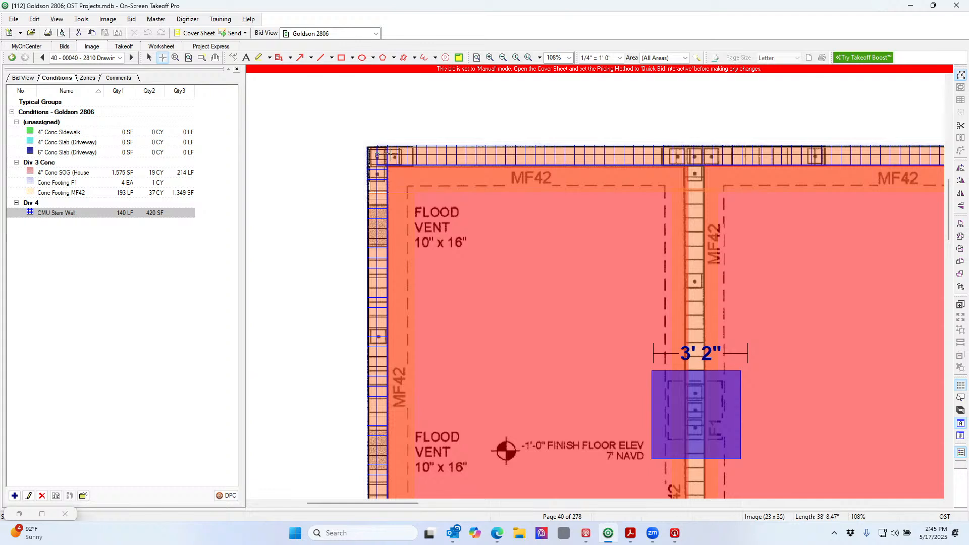
pyautogui.doubleClick(389, 155)
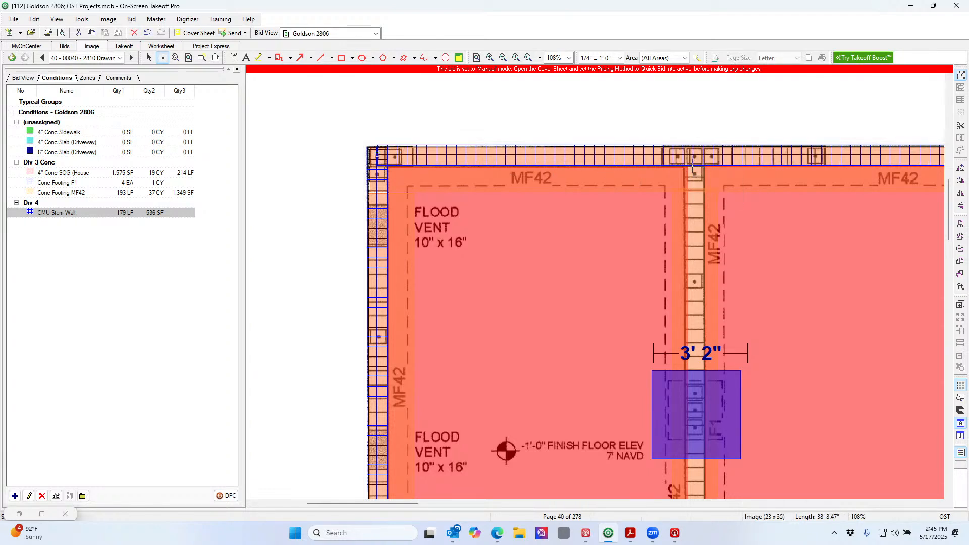
pyautogui.click(692, 155)
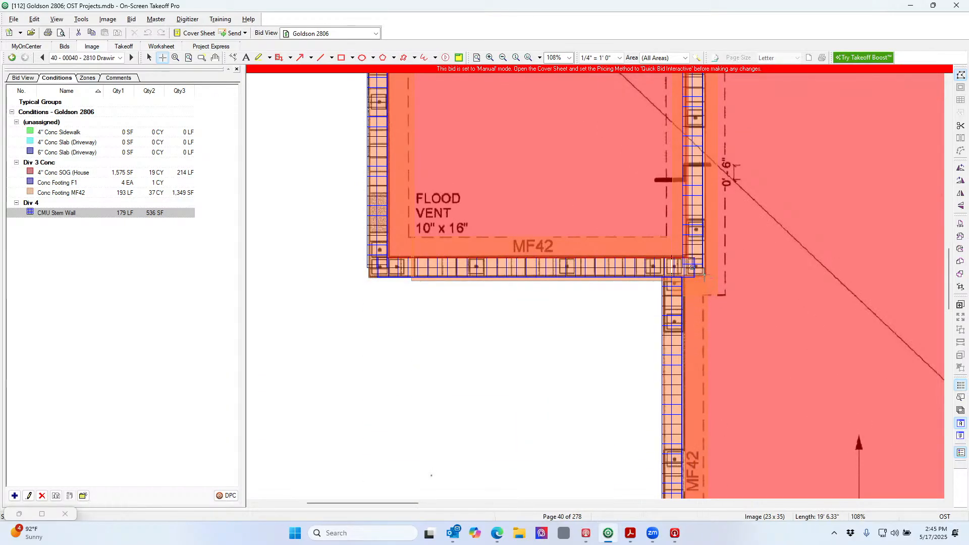
pyautogui.click(693, 266)
pyautogui.click(503, 57)
pyautogui.click(503, 57)
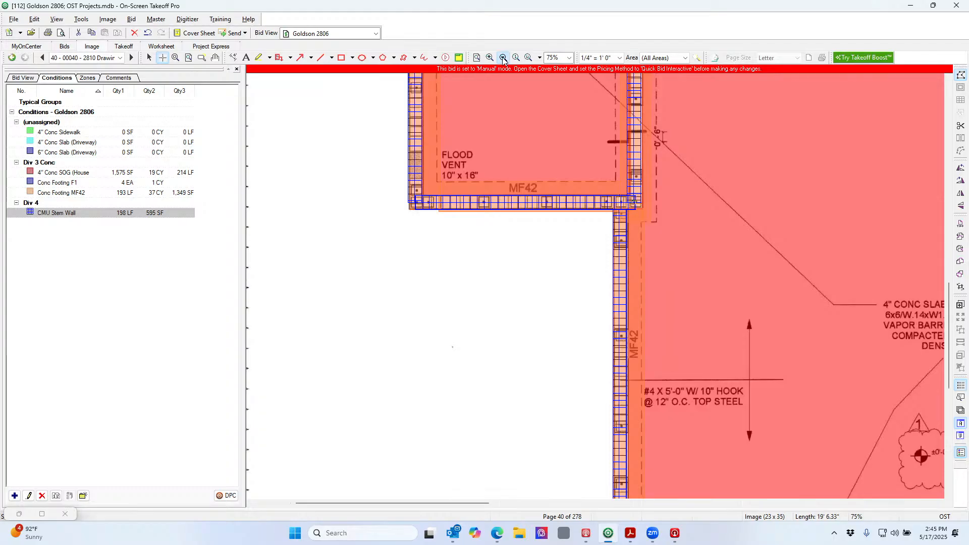
# Duplicate Conc Footing MF42, rename the copy Conc Footing TE8, and open its properties
pyautogui.click(503, 58)
pyautogui.click(503, 57)
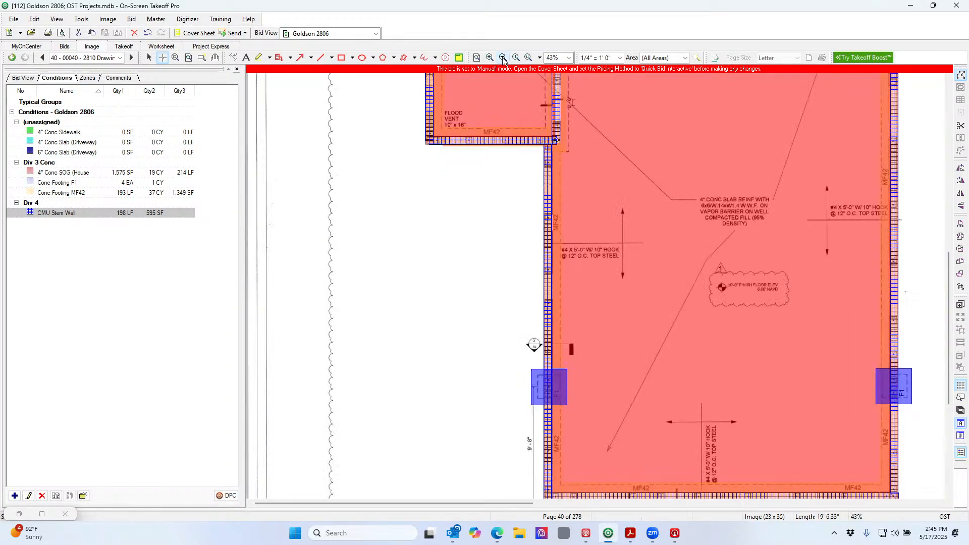
pyautogui.scroll(-1, 631, 228)
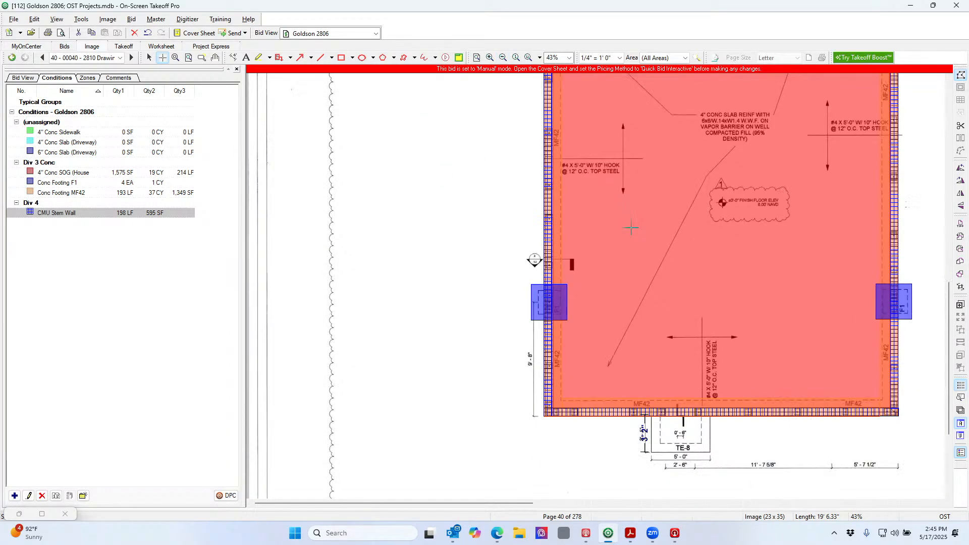
pyautogui.click(135, 194)
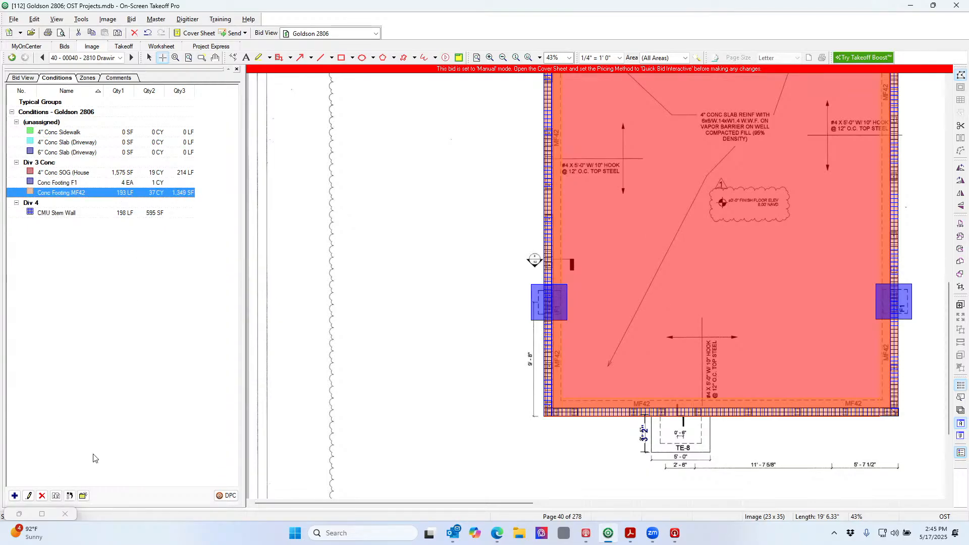
pyautogui.click(56, 496)
pyautogui.click(91, 204)
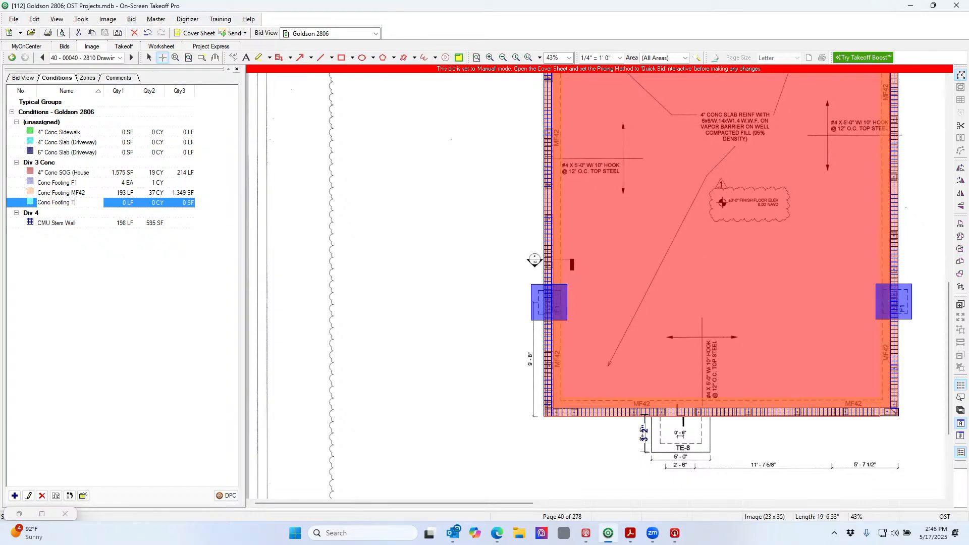
pyautogui.write('E8')
pyautogui.doubleClick(127, 205)
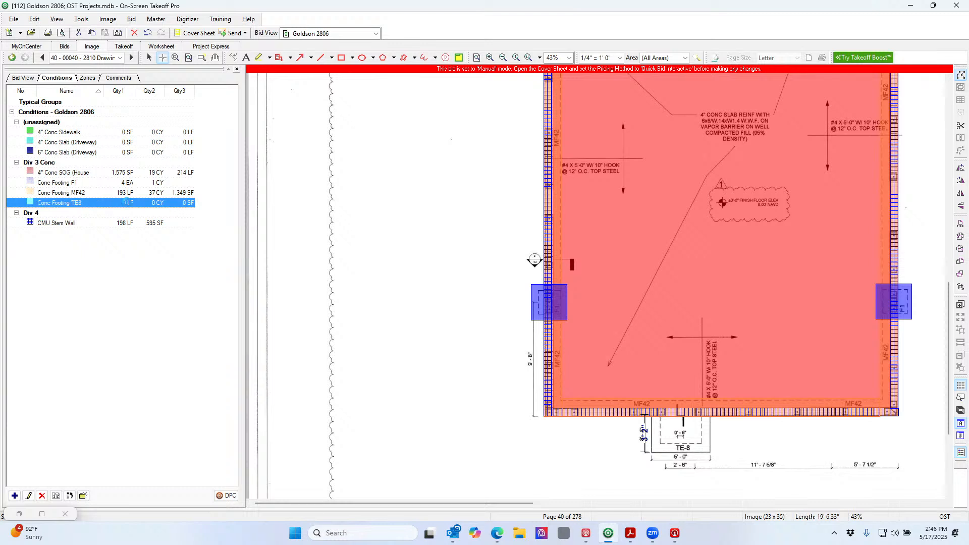
pyautogui.click(135, 280)
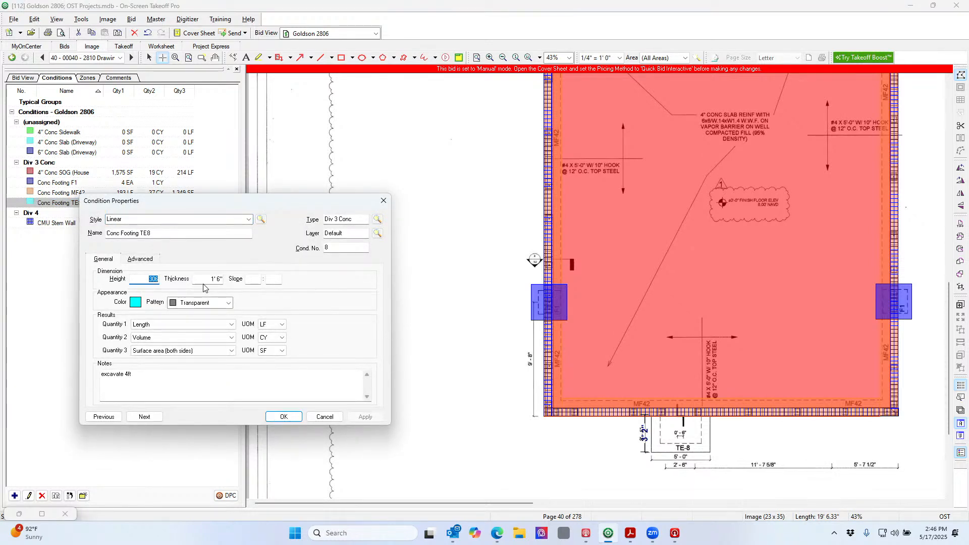
# Give Conc Footing TE8 a height of 8 and a thickness of 6, and save
pyautogui.write('8')
pyautogui.press('Tab')
pyautogui.write('6')
pyautogui.click(283, 417)
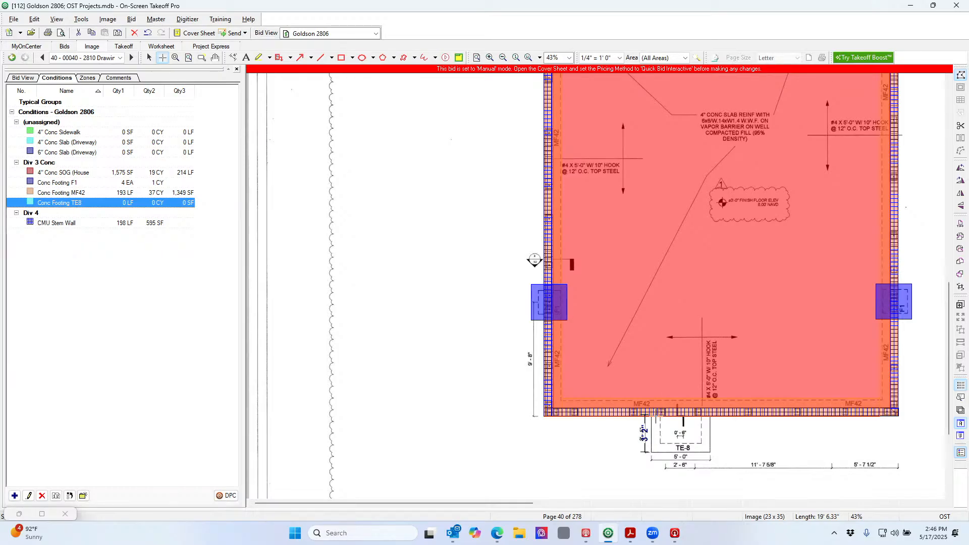
# Zoom in on the TE-8 footings and delete an accidental tiny TE8 segment
pyautogui.scroll(3, 692, 440)
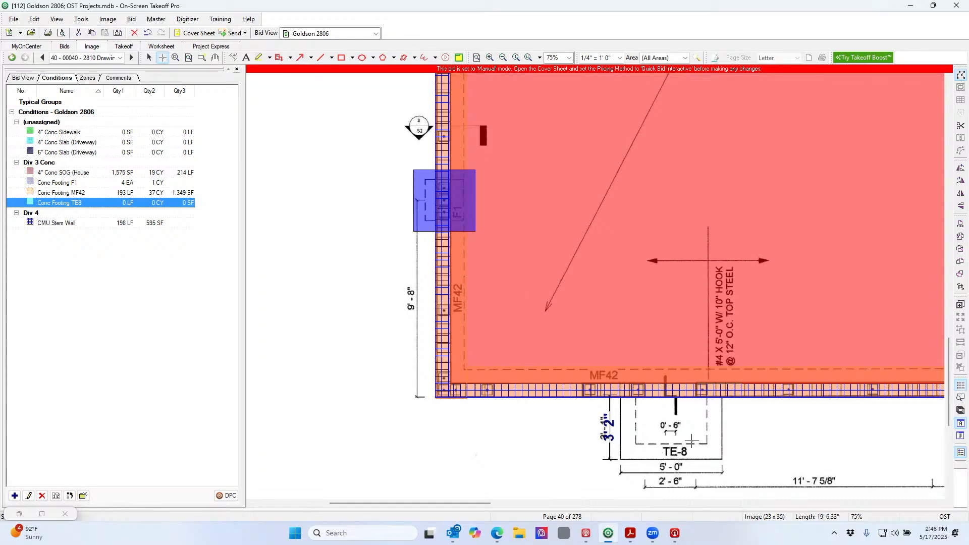
pyautogui.scroll(1, 692, 441)
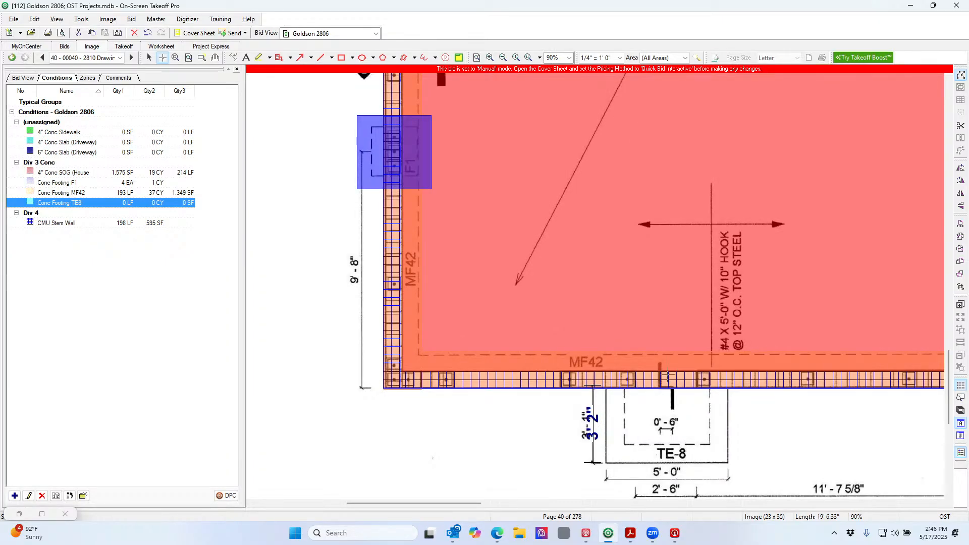
pyautogui.click(606, 392)
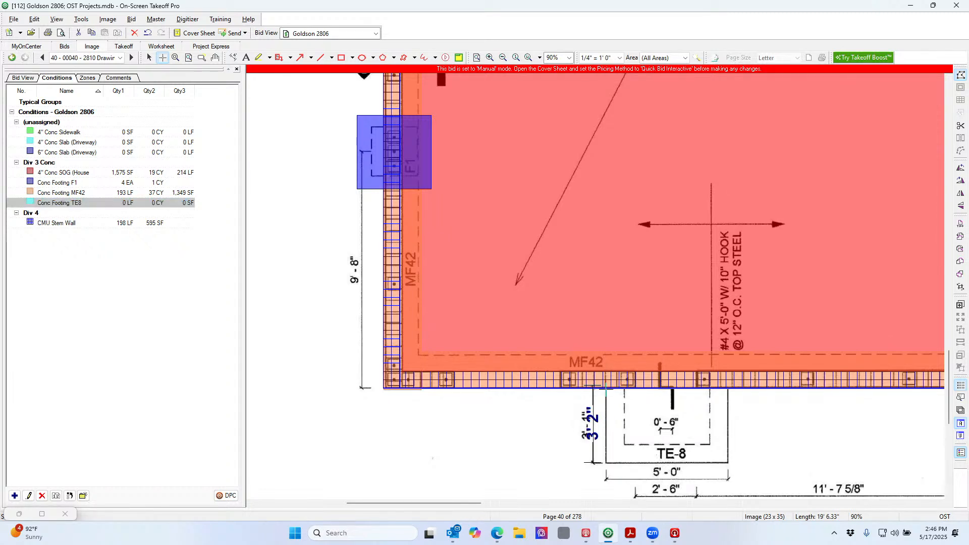
pyautogui.doubleClick(605, 395)
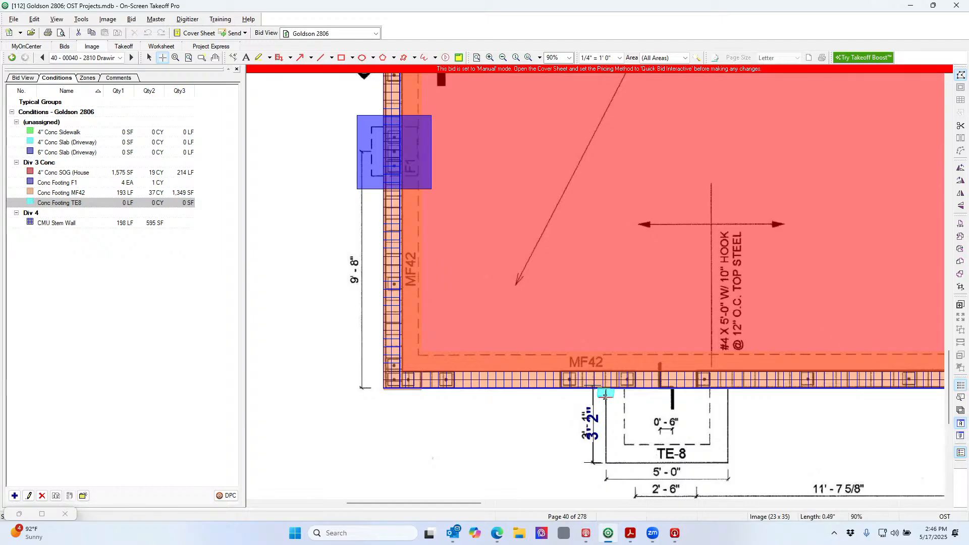
pyautogui.press('Delete')
# Trace the left, bottom and right legs of the lower TE-8 footing
pyautogui.click(614, 390)
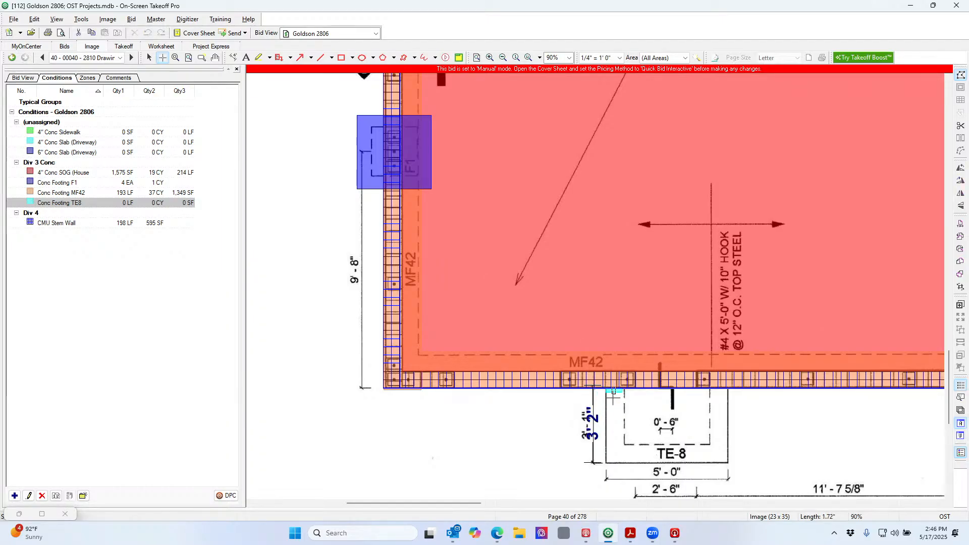
pyautogui.doubleClick(614, 462)
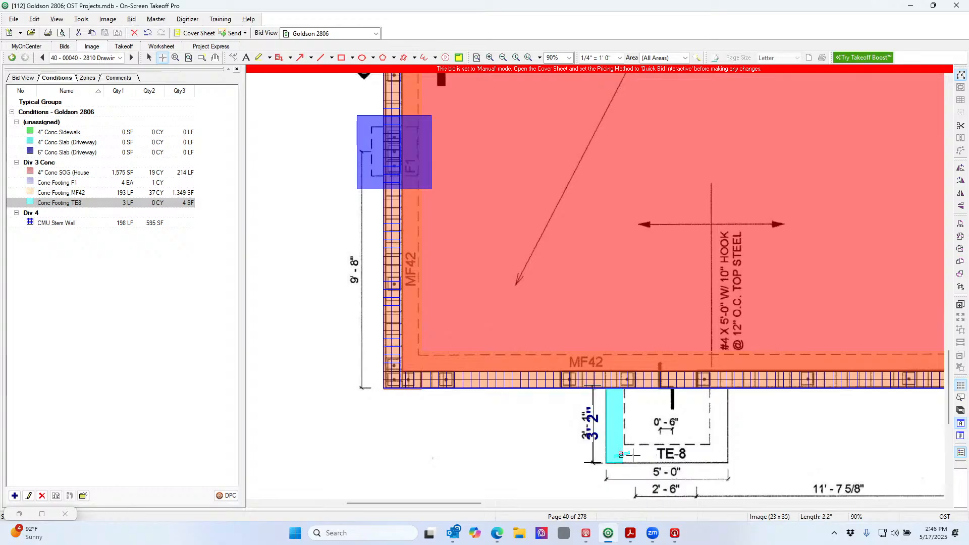
pyautogui.click(620, 454)
pyautogui.doubleClick(709, 454)
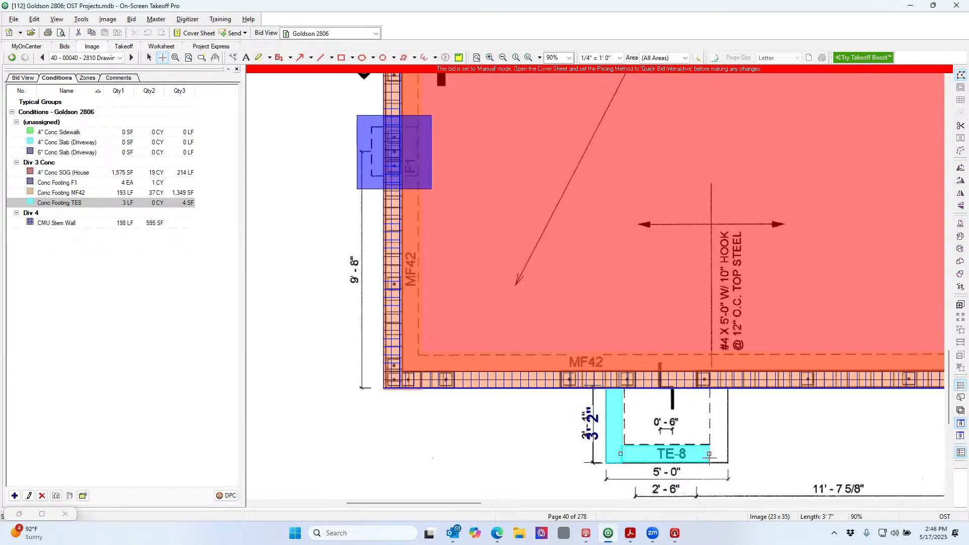
pyautogui.click(719, 462)
pyautogui.doubleClick(719, 392)
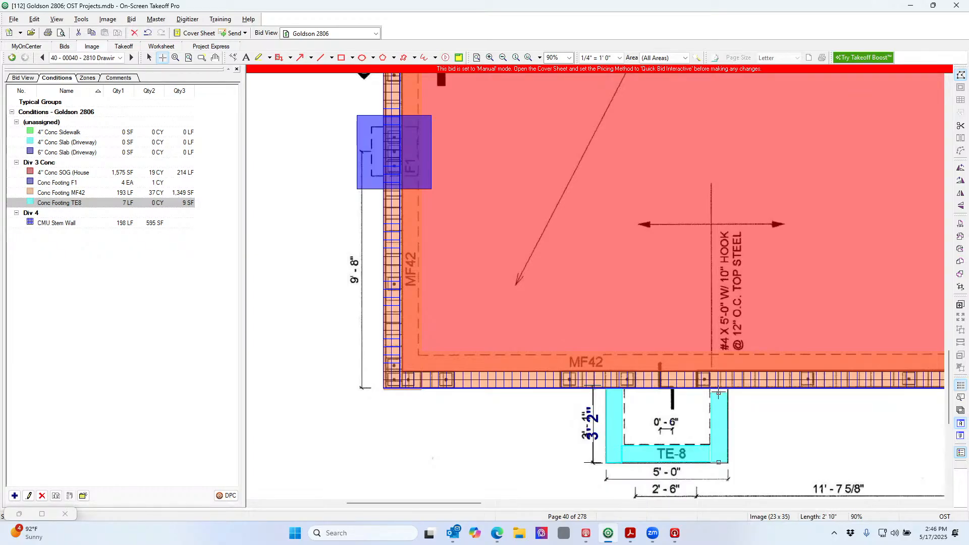
pyautogui.doubleClick(718, 387)
# Trace the left side, top and right leg of the upper TE-8 footing
pyautogui.scroll(6, 805, 418)
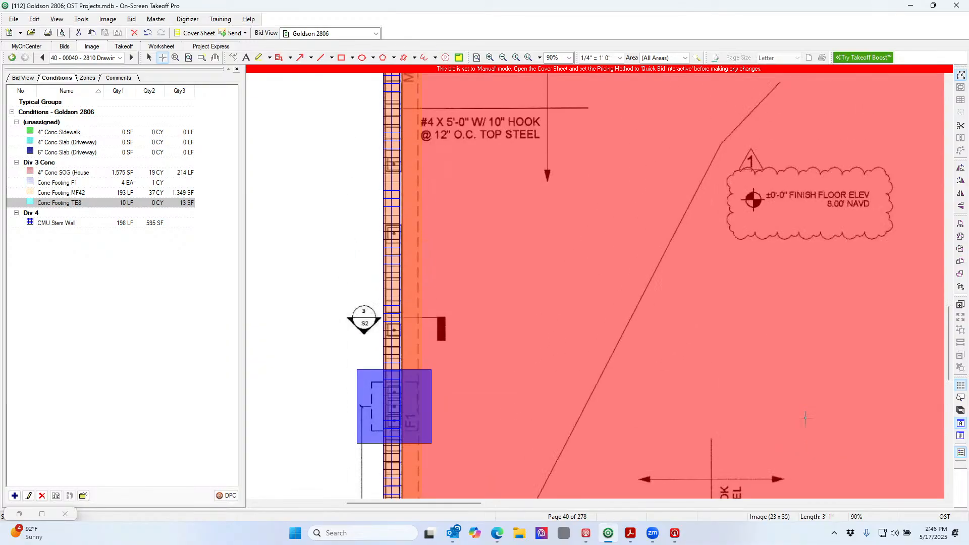
pyautogui.scroll(20, 805, 418)
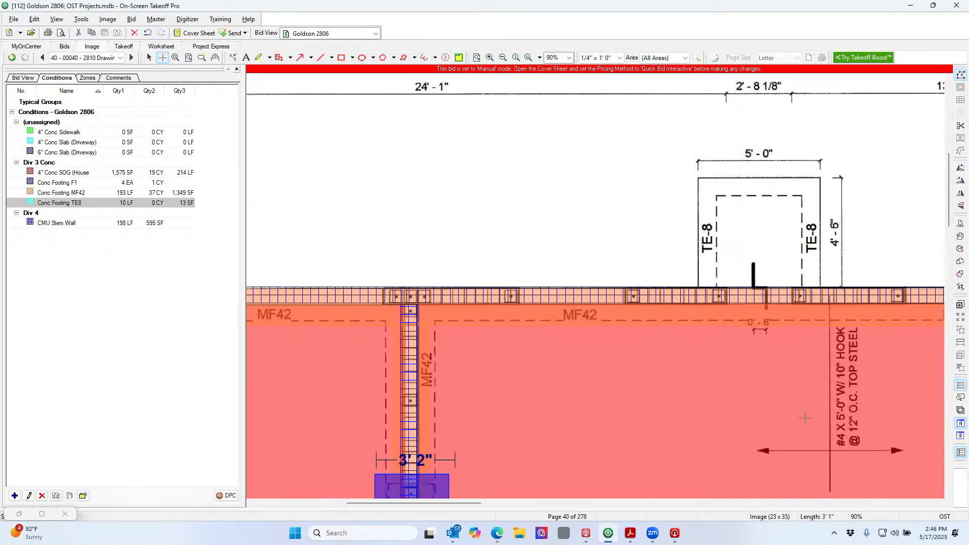
pyautogui.click(708, 286)
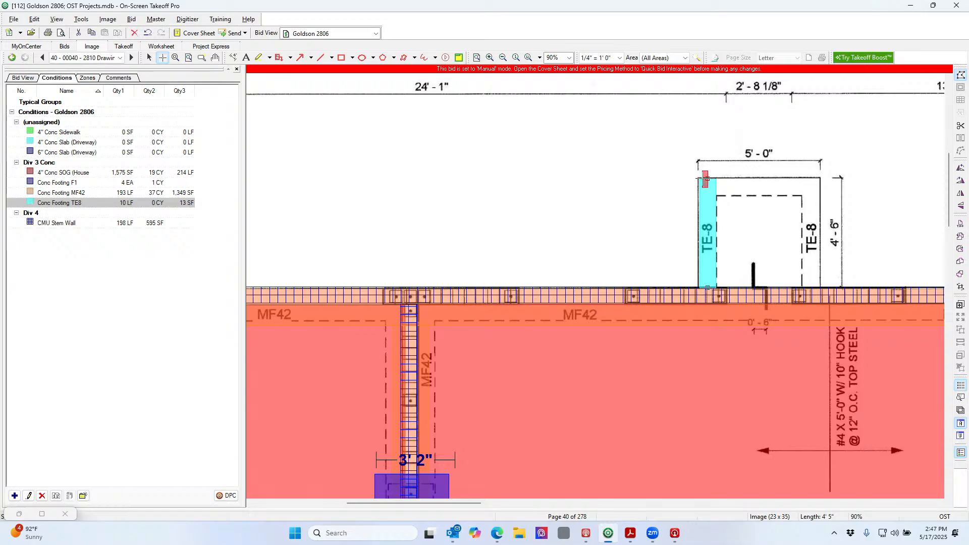
pyautogui.doubleClick(706, 179)
pyautogui.click(714, 187)
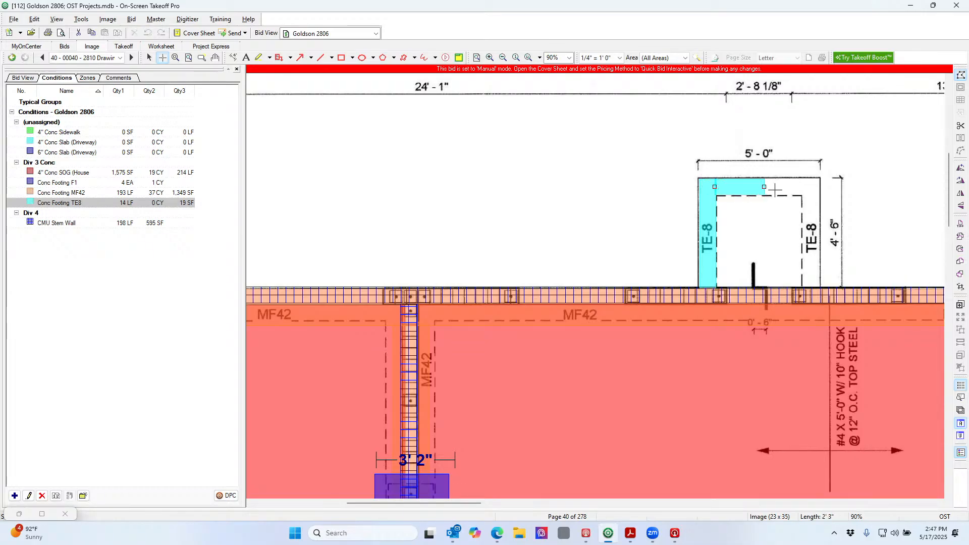
pyautogui.click(820, 187)
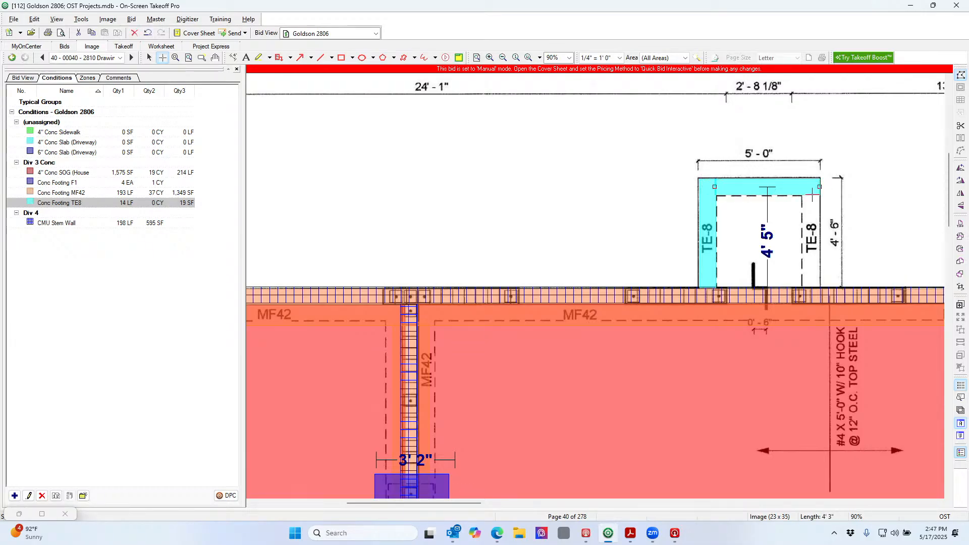
pyautogui.click(811, 195)
pyautogui.doubleClick(811, 286)
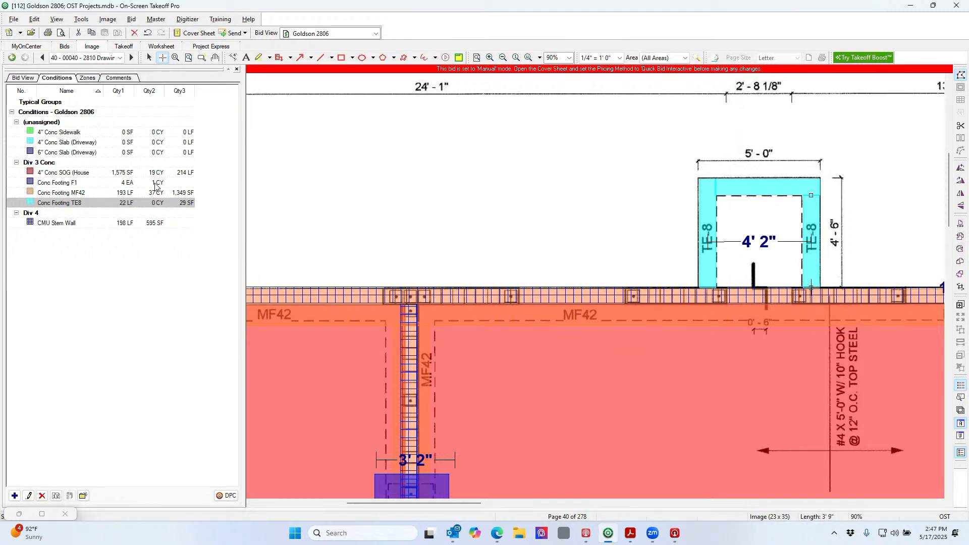
pyautogui.click(142, 175)
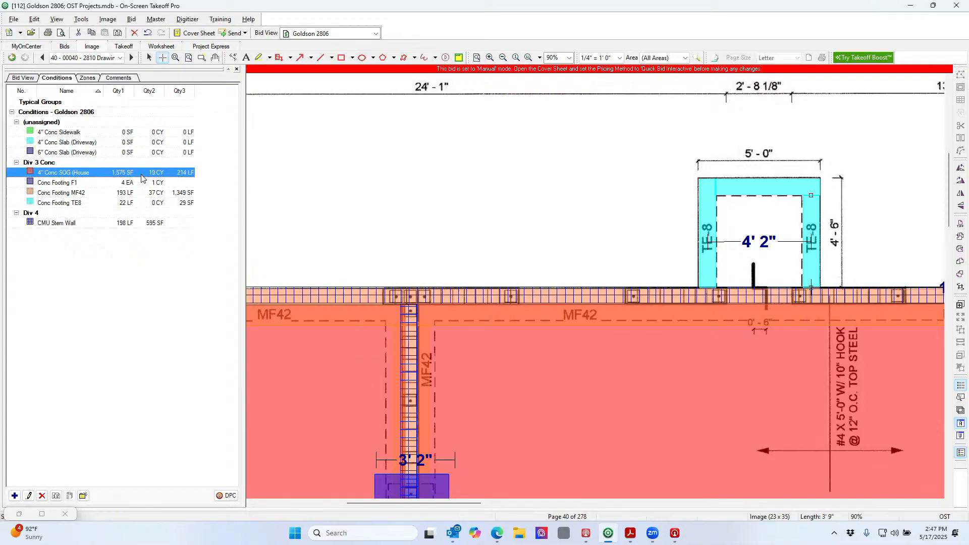
# Duplicate 4" Conc SOG (House) and rename the copy 4" Conc Steps
pyautogui.rightClick(141, 177)
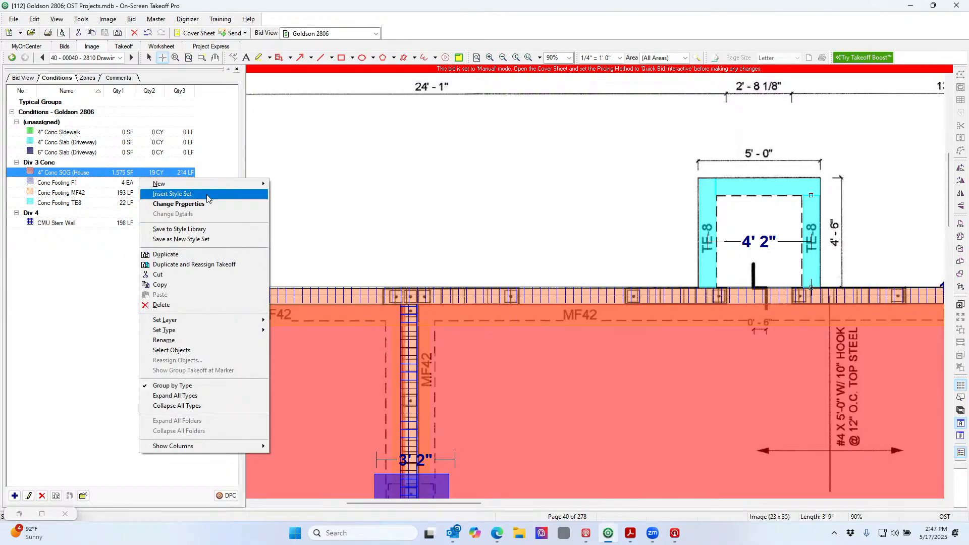
pyautogui.click(166, 255)
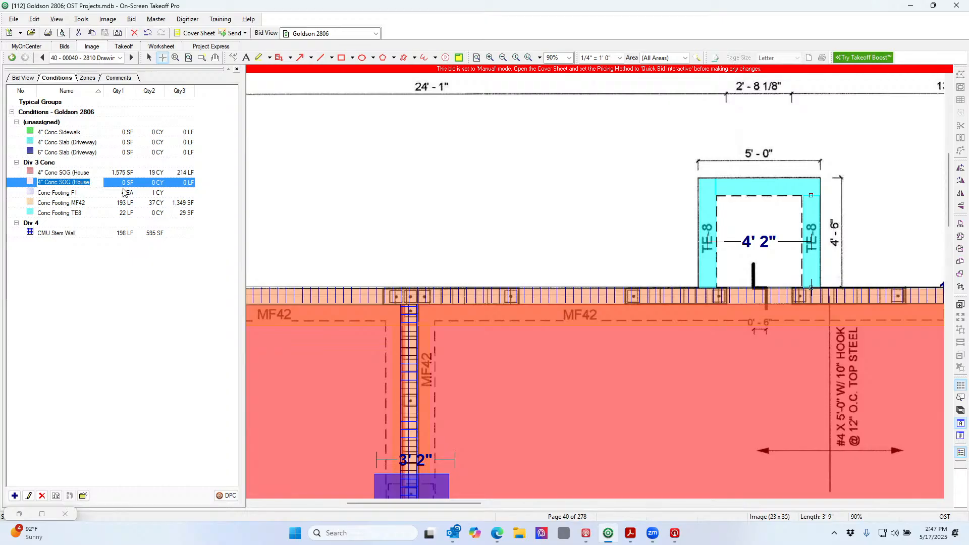
pyautogui.click(102, 183)
pyautogui.write('teps')
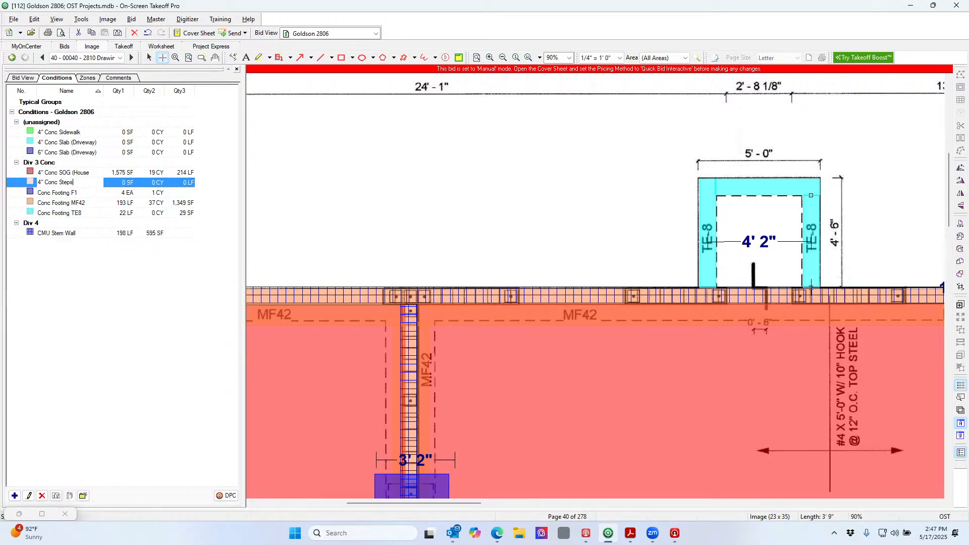
pyautogui.press('Return')
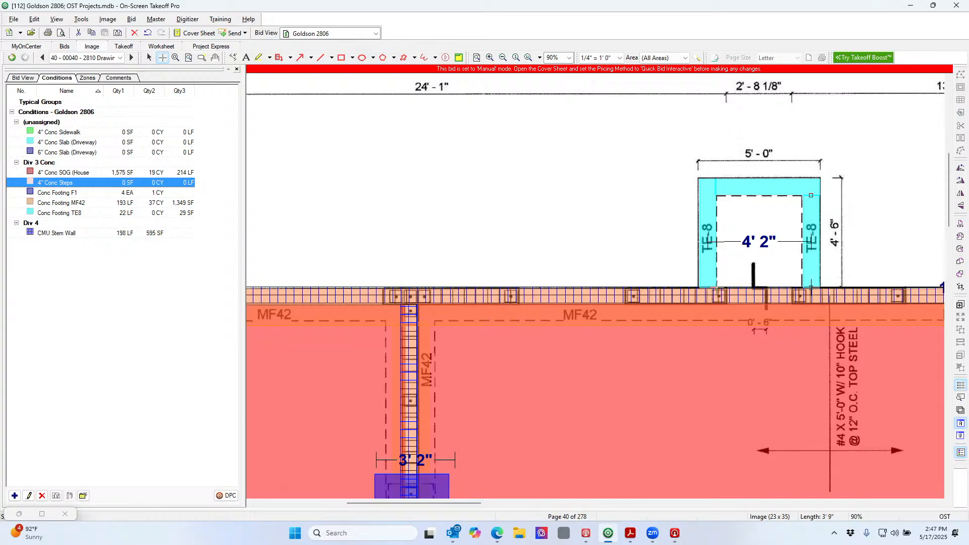
pyautogui.press('Down')
pyautogui.click(717, 287)
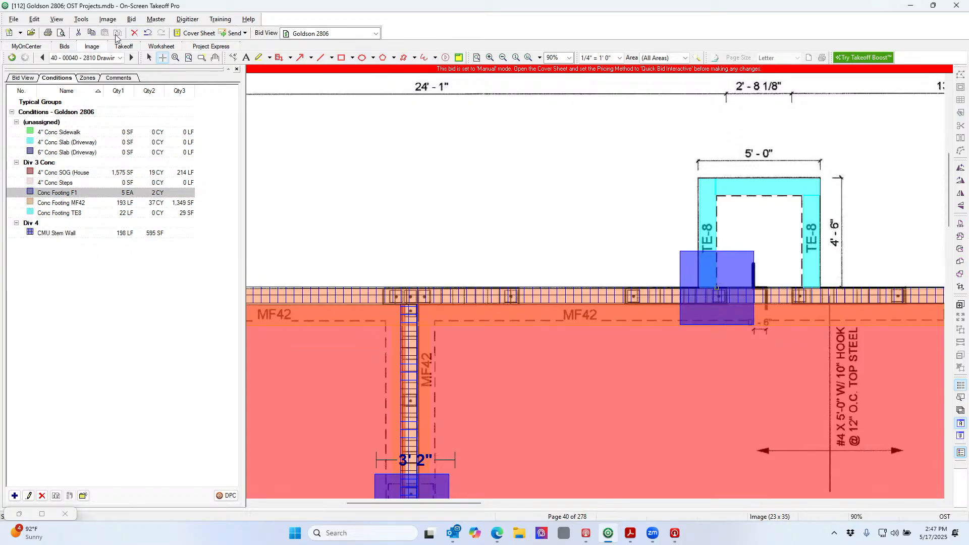
# Undo the stray F1 footing and outline the upper TE-8 steps area with 4" Conc Steps
pyautogui.click(147, 33)
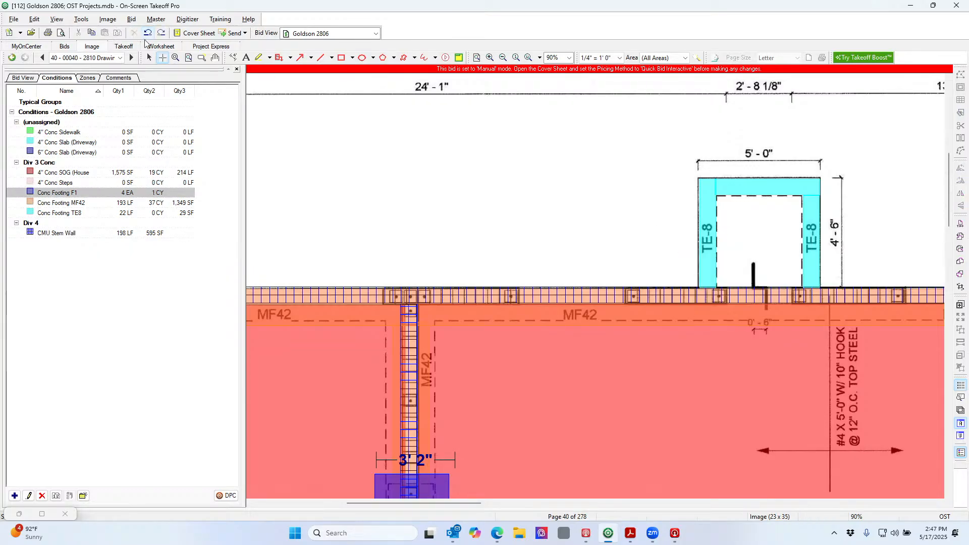
pyautogui.click(116, 184)
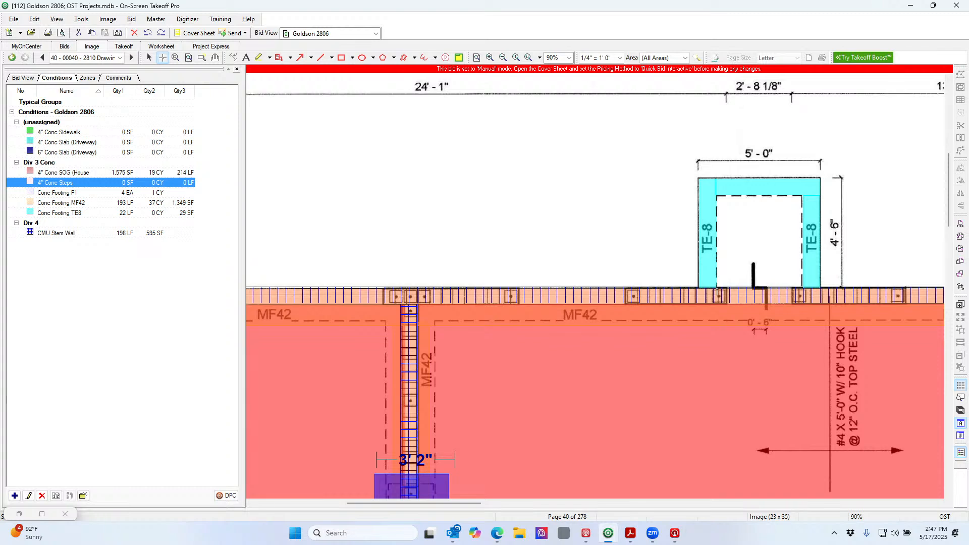
pyautogui.click(717, 287)
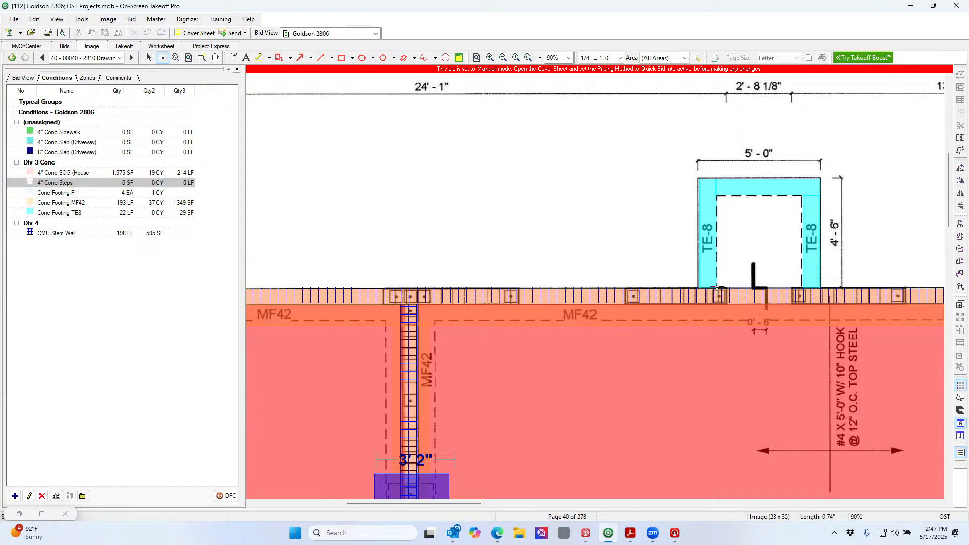
pyautogui.click(717, 196)
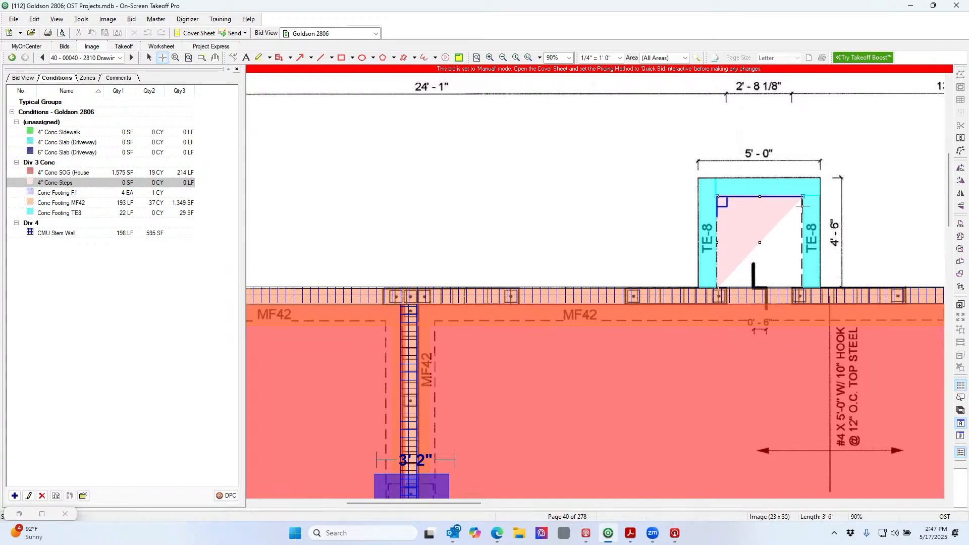
pyautogui.click(803, 197)
pyautogui.click(802, 287)
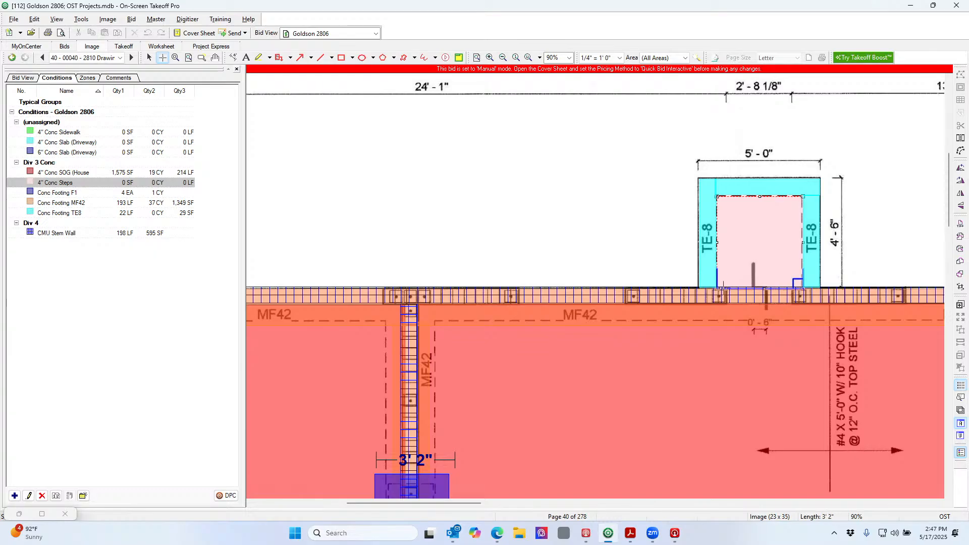
pyautogui.doubleClick(802, 287)
# Outline the lower TE-8 steps area as a second 4" Conc Steps area
pyautogui.scroll(-10, 777, 331)
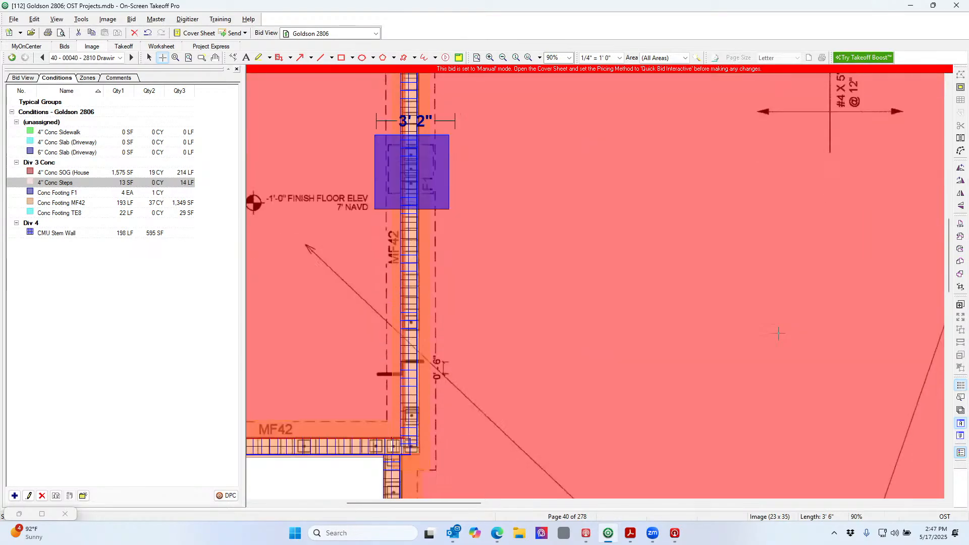
pyautogui.scroll(-12, 778, 333)
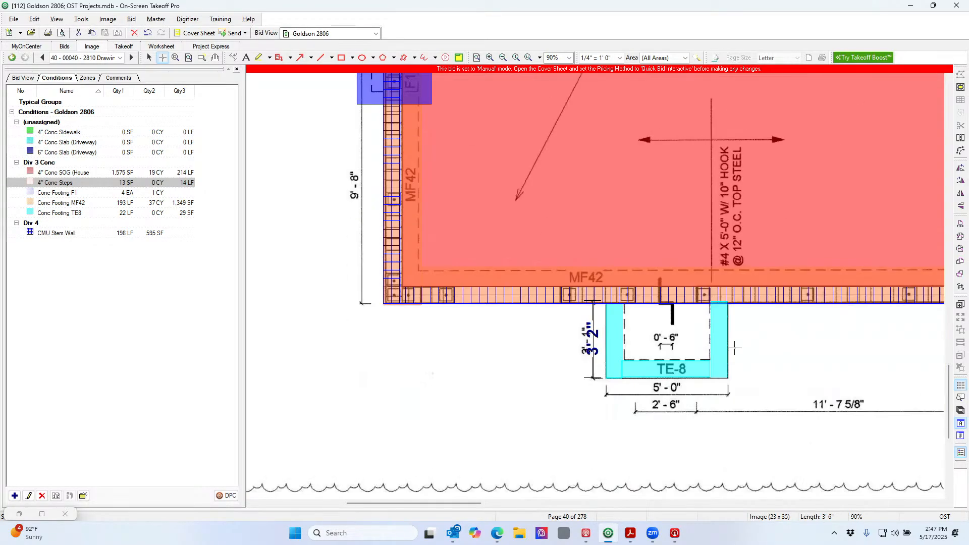
pyautogui.click(624, 361)
pyautogui.click(624, 304)
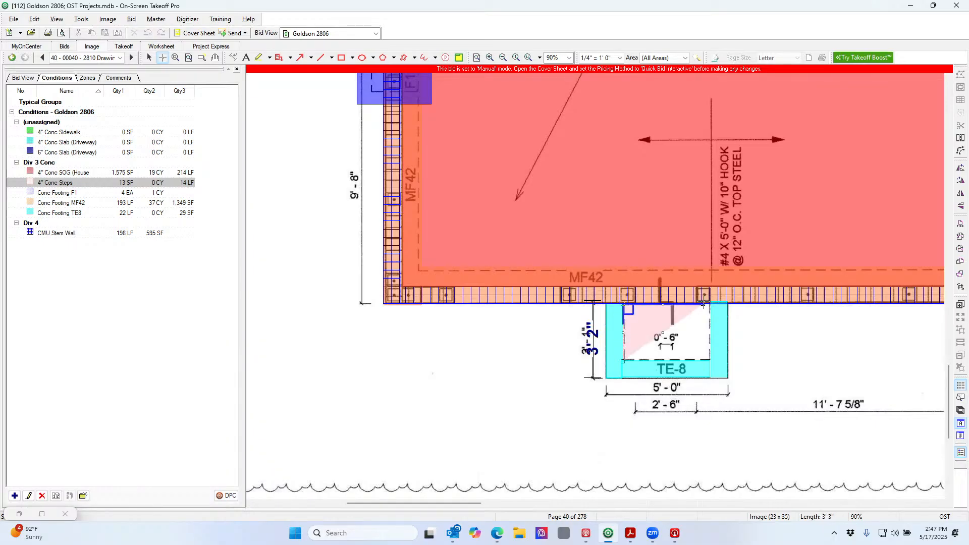
pyautogui.click(711, 304)
pyautogui.click(710, 361)
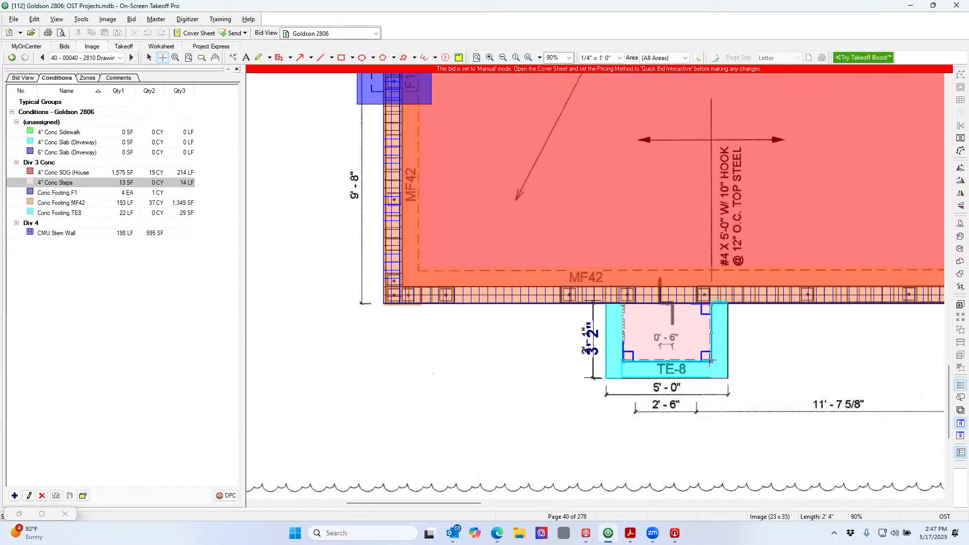
pyautogui.click(623, 360)
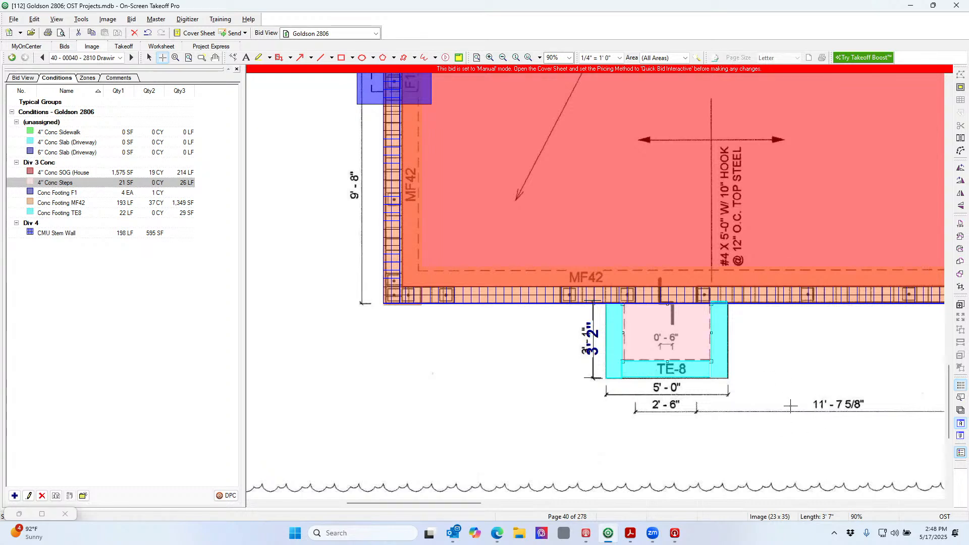
# Zoom out to view the whole foundation sheet
pyautogui.click(503, 57)
pyautogui.click(504, 58)
pyautogui.click(504, 58)
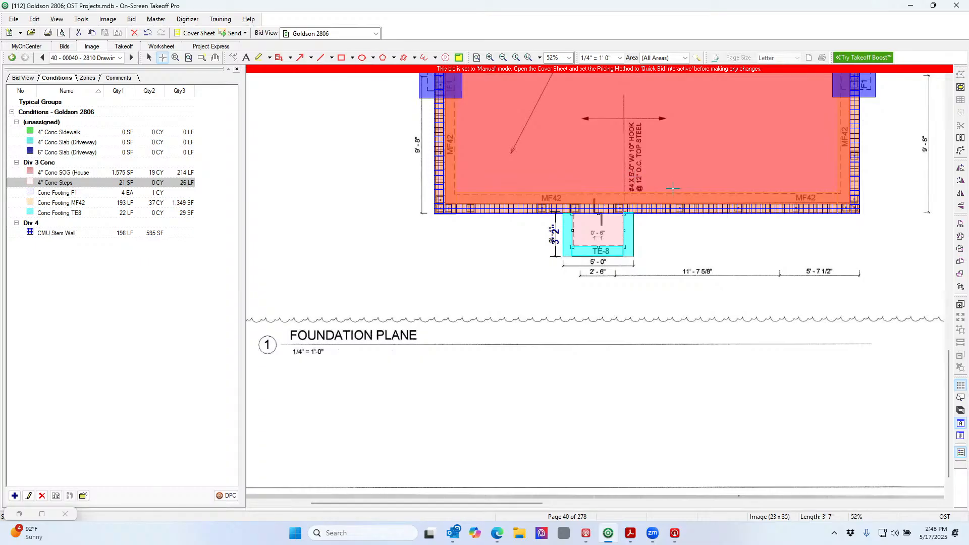
pyautogui.scroll(10, 672, 188)
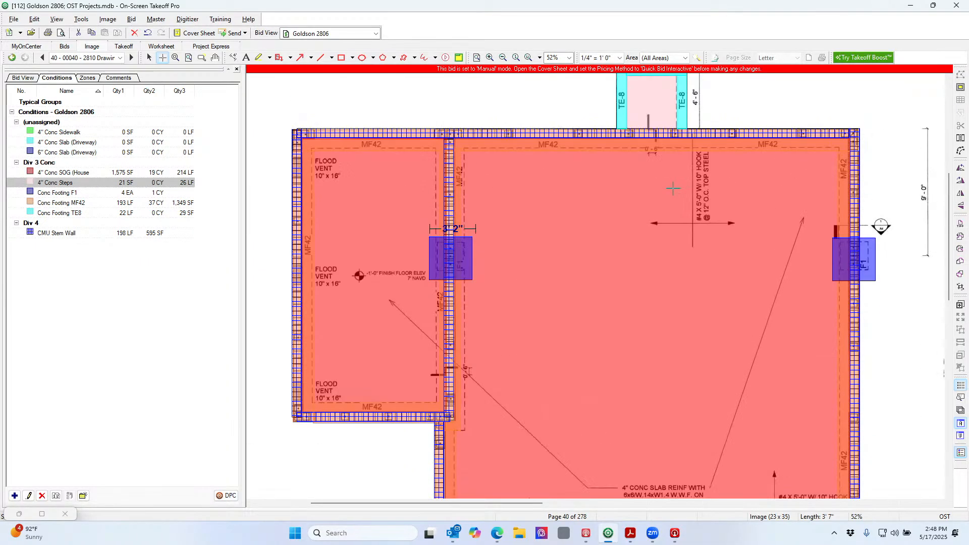
pyautogui.click(503, 57)
pyautogui.click(503, 58)
pyautogui.click(503, 57)
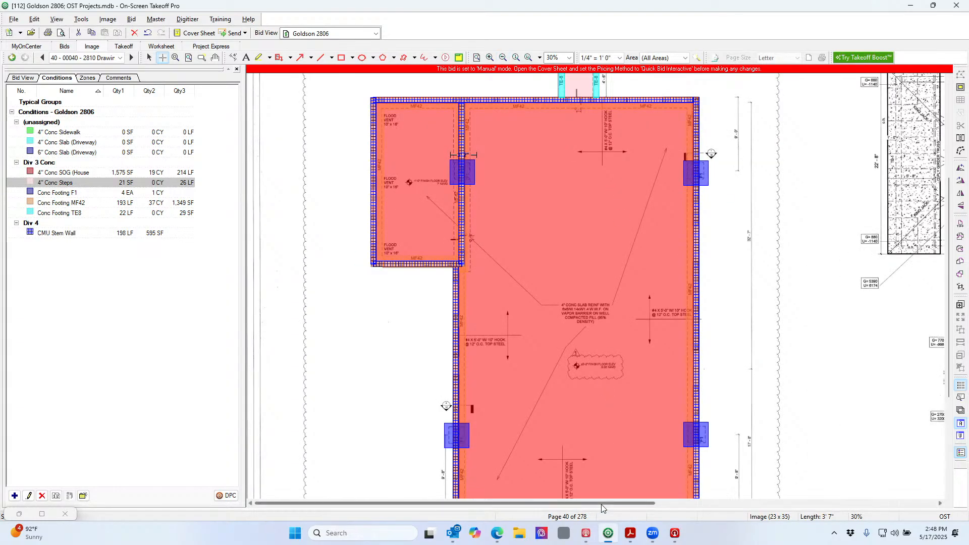
# Move across to the roof plan and zoom in on the trusses and lateral bracing
pyautogui.moveTo(601, 504); pyautogui.dragTo(856, 541)
pyautogui.scroll(-3, 851, 489)
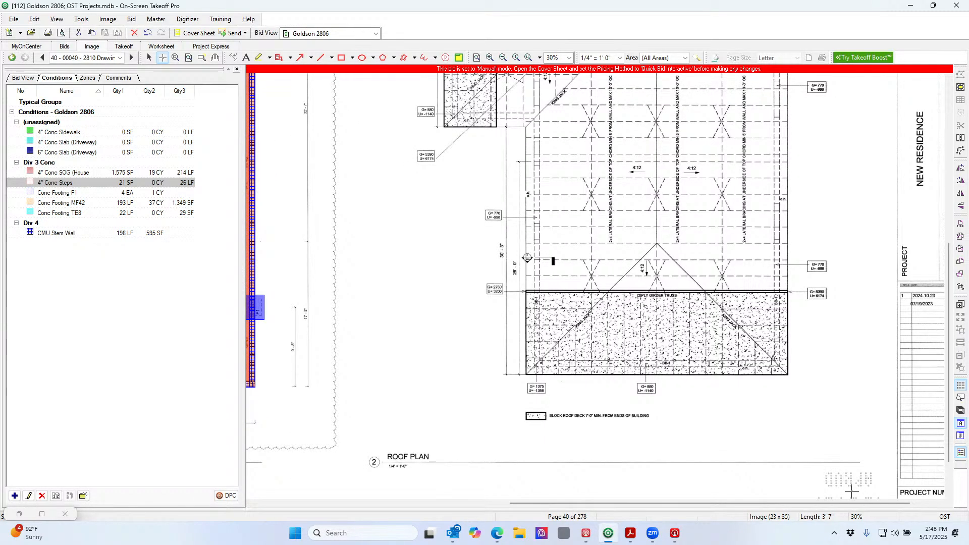
pyautogui.scroll(2, 843, 448)
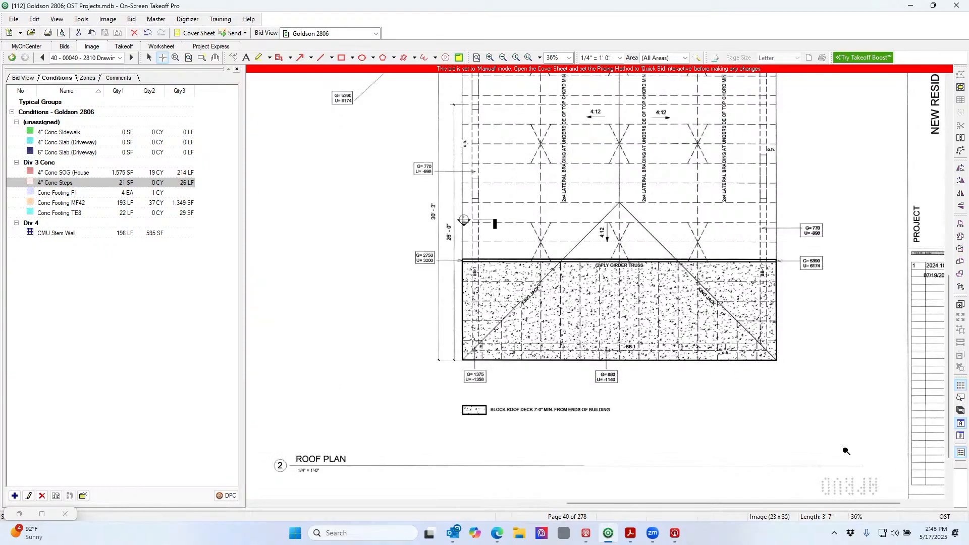
pyautogui.scroll(1, 845, 450)
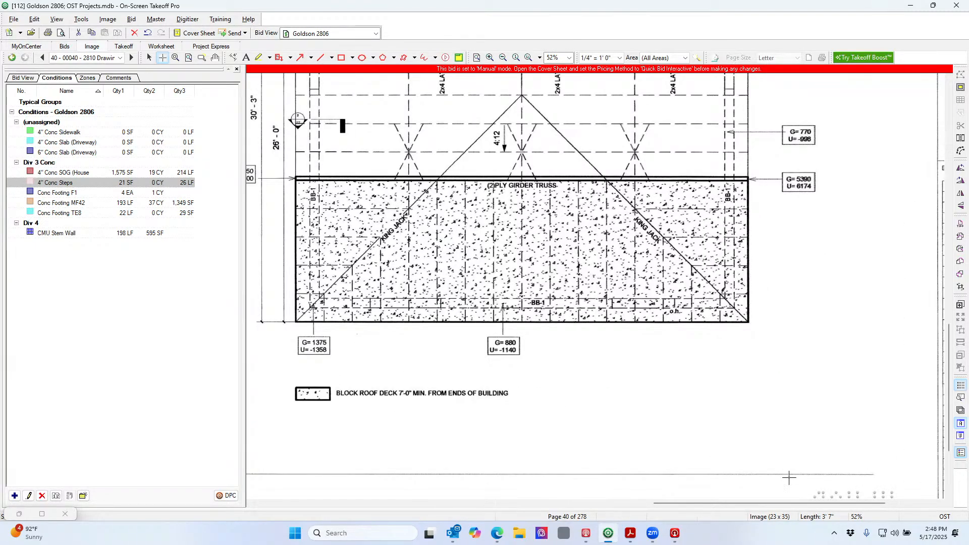
pyautogui.moveTo(798, 503); pyautogui.dragTo(761, 503)
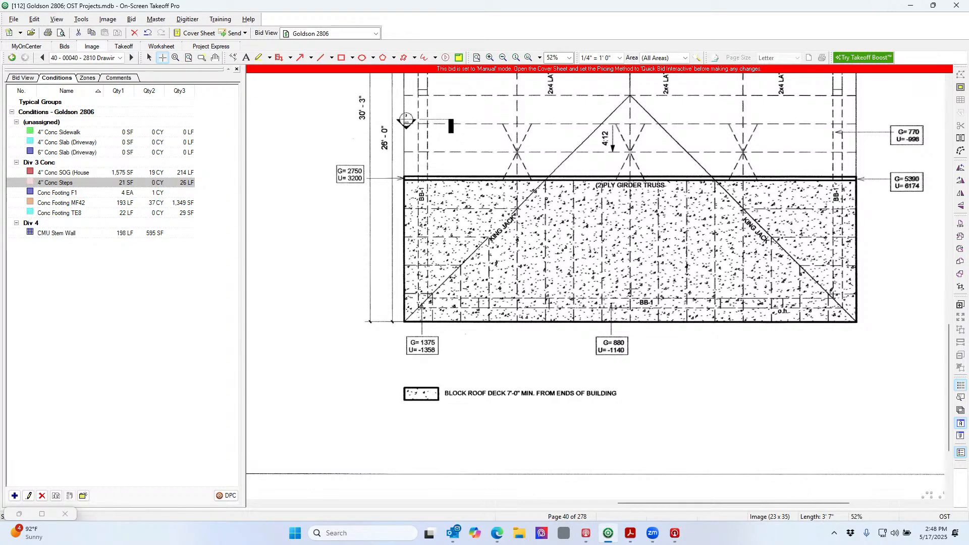
pyautogui.scroll(2, 708, 304)
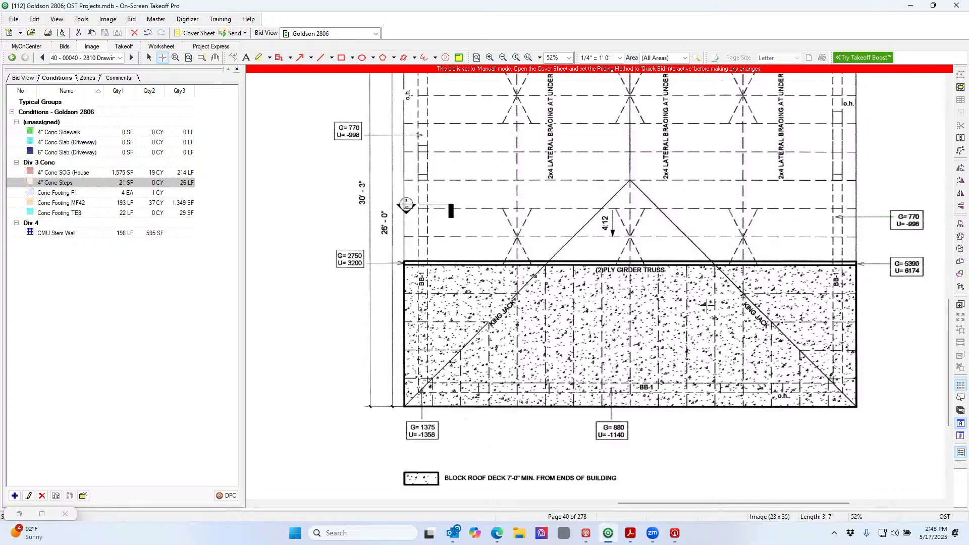
pyautogui.scroll(8, 742, 316)
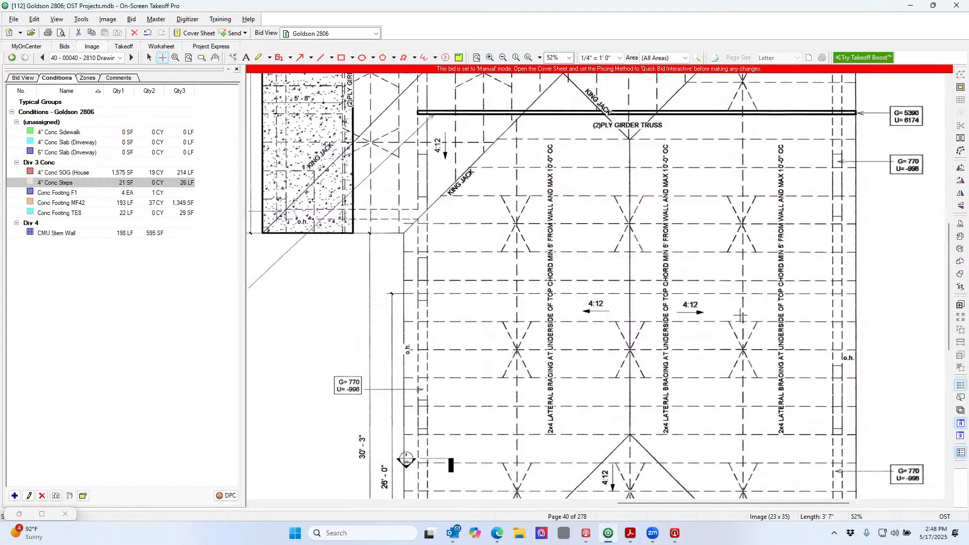
pyautogui.scroll(2, 741, 315)
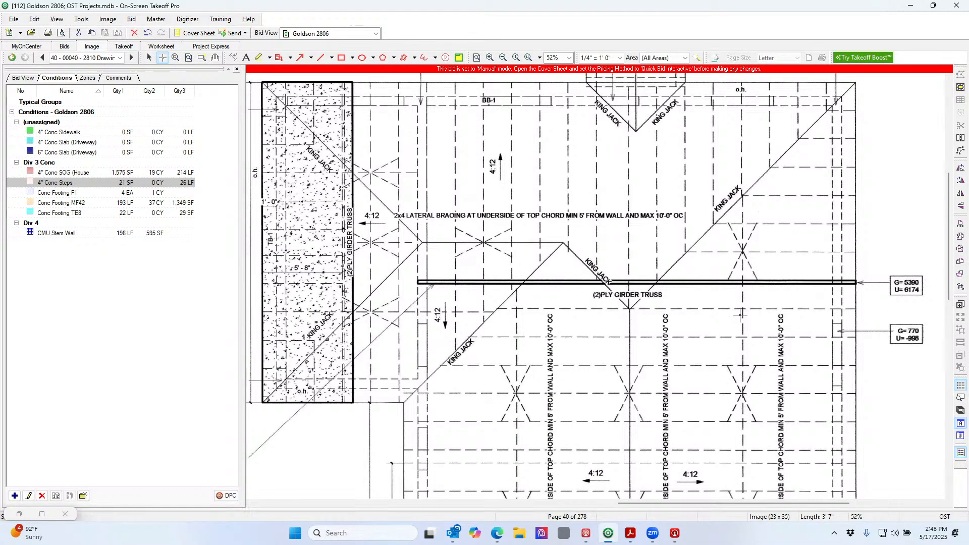
pyautogui.scroll(-5, 740, 315)
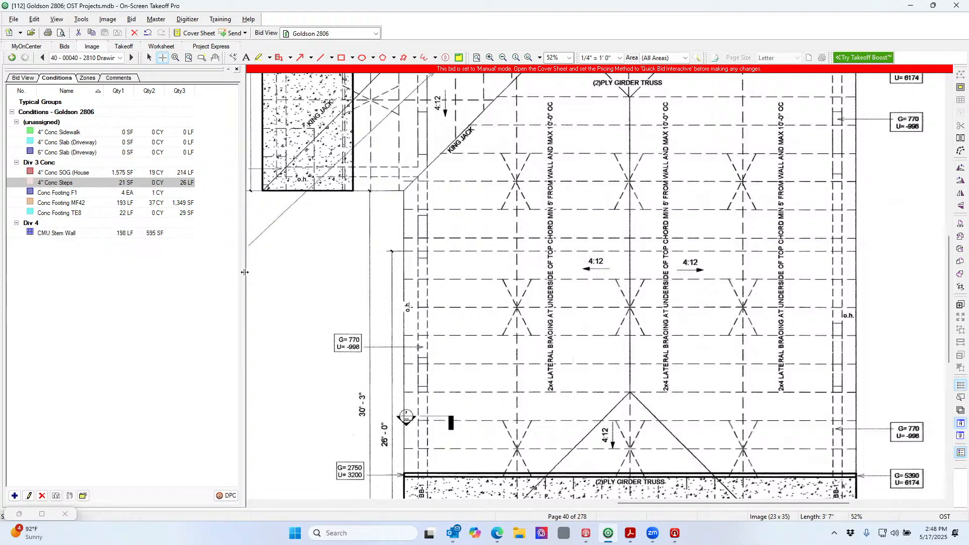
# Create a new Area condition named 'Roof Trusses' with the new type Div 6
pyautogui.click(14, 497)
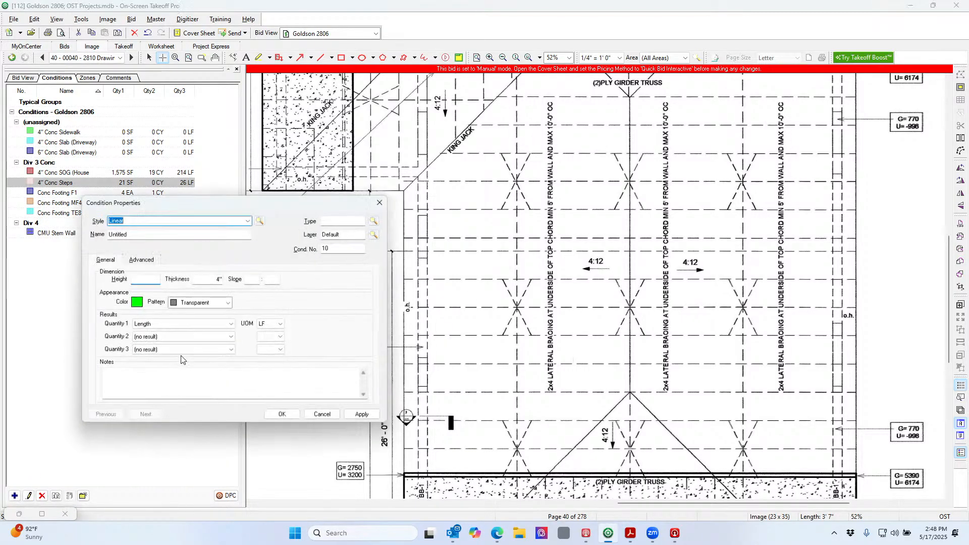
pyautogui.click(248, 220)
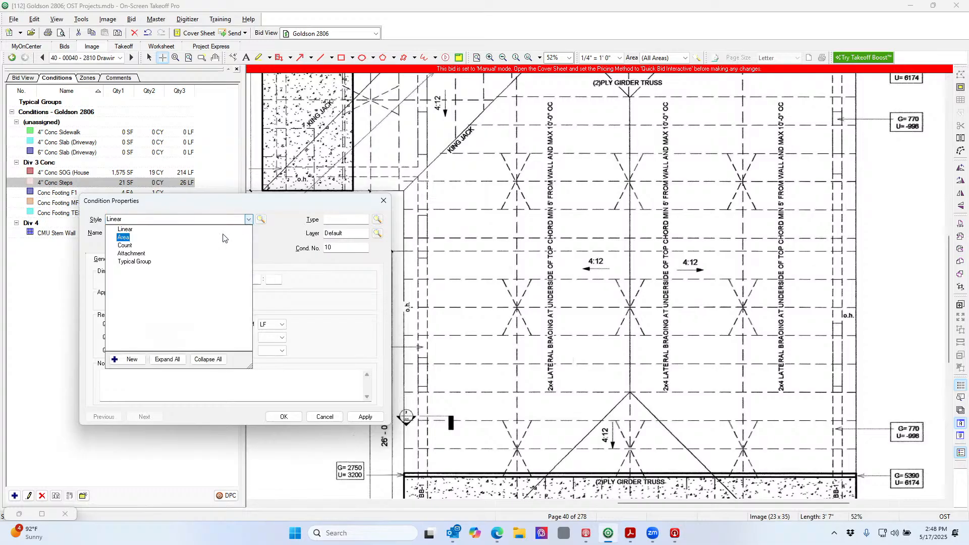
pyautogui.click(221, 239)
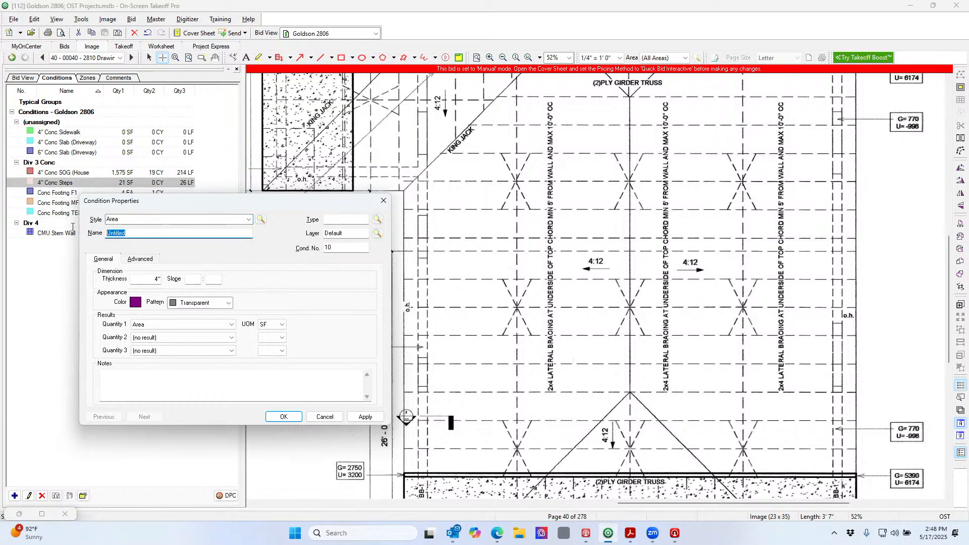
pyautogui.write('Roof Trusses')
pyautogui.click(347, 221)
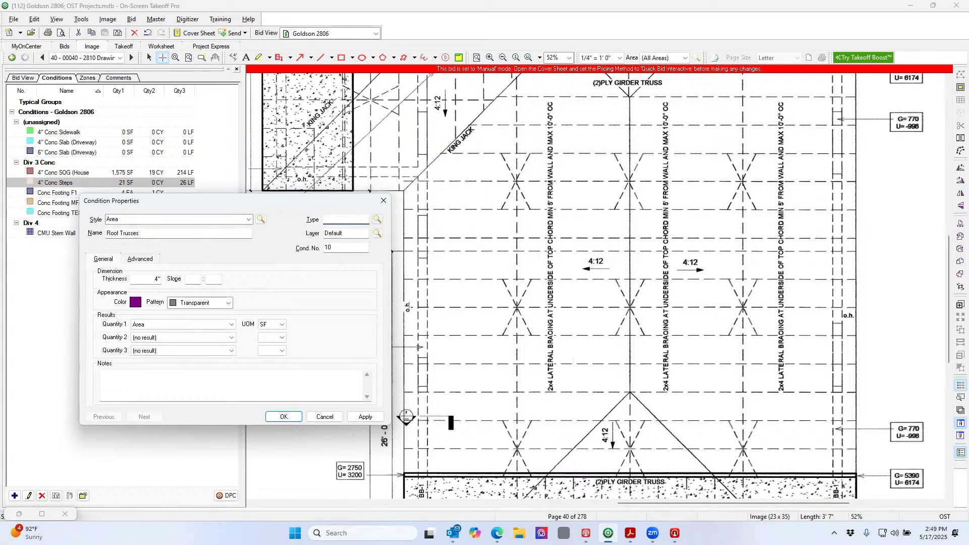
pyautogui.write('Div 6')
pyautogui.click(201, 339)
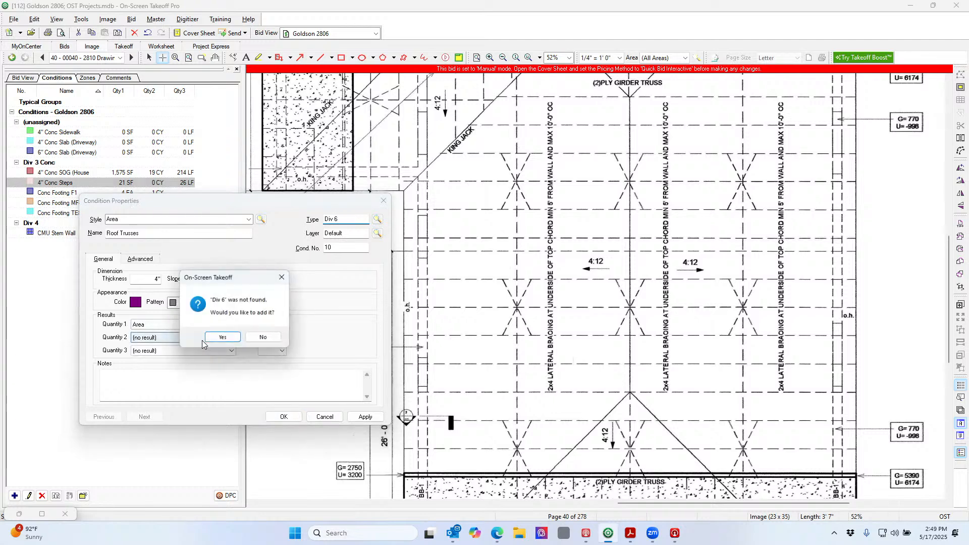
pyautogui.click(217, 338)
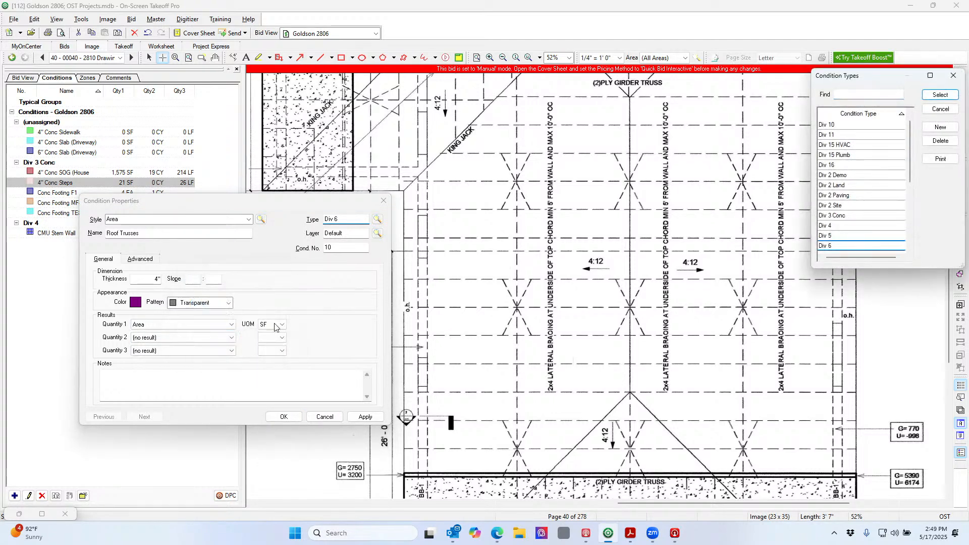
pyautogui.click(939, 95)
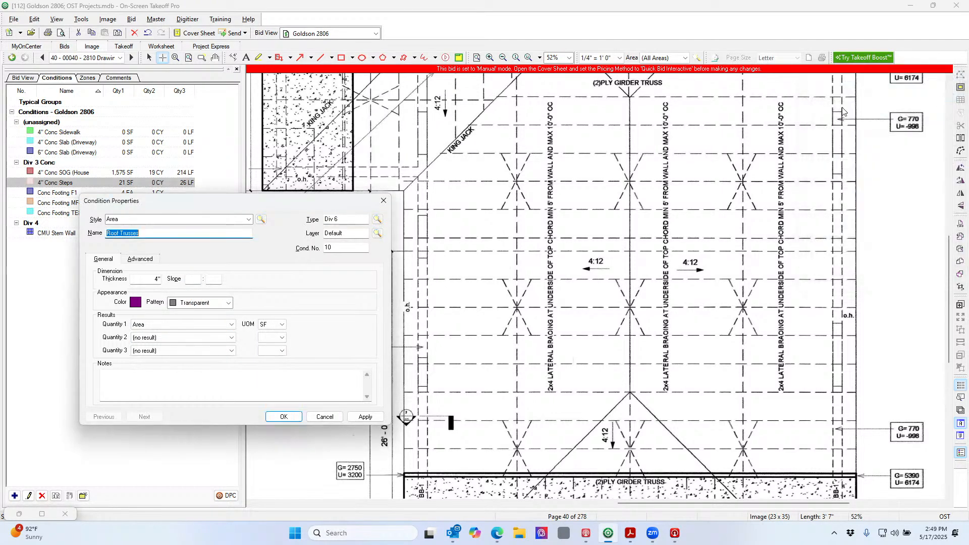
# Set Perimeter as the Roof Trusses second quantity and save the condition
pyautogui.click(231, 339)
pyautogui.click(231, 339)
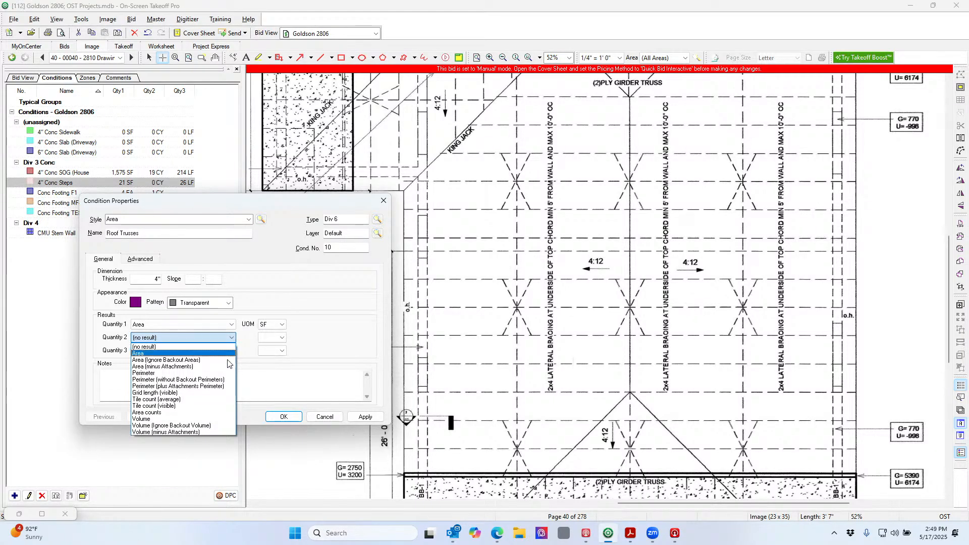
pyautogui.click(198, 374)
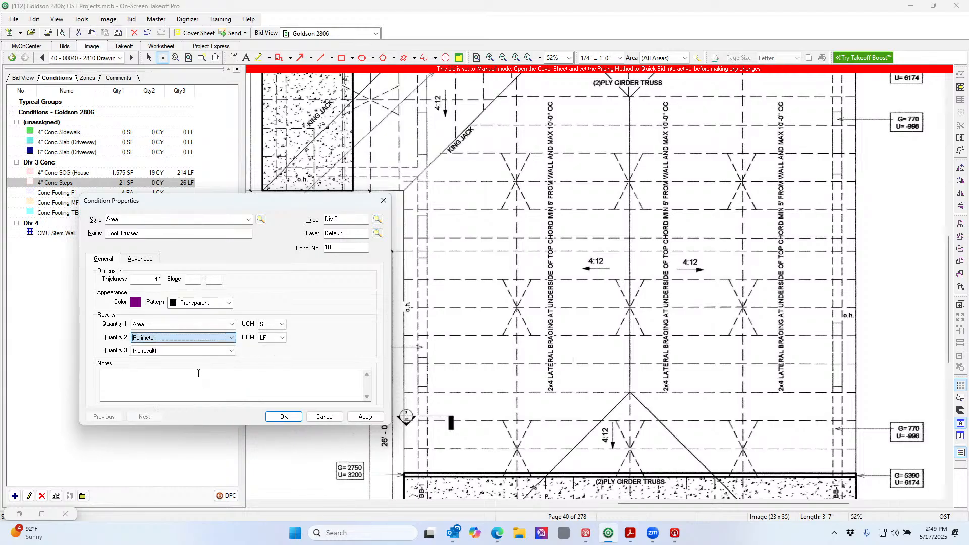
pyautogui.click(297, 416)
# Start the Roof Trusses area at the roof plan's lower-left corner
pyautogui.scroll(-2, 458, 411)
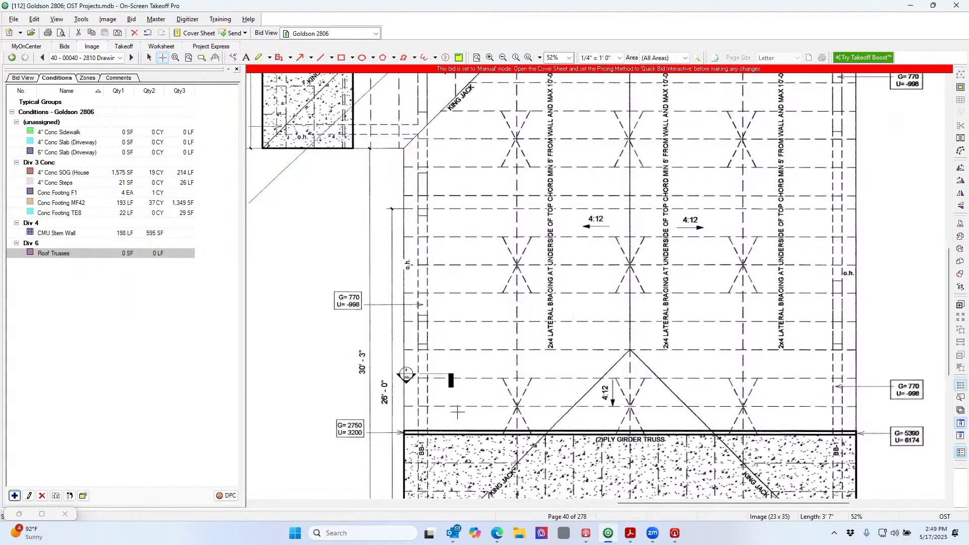
pyautogui.scroll(-3, 458, 411)
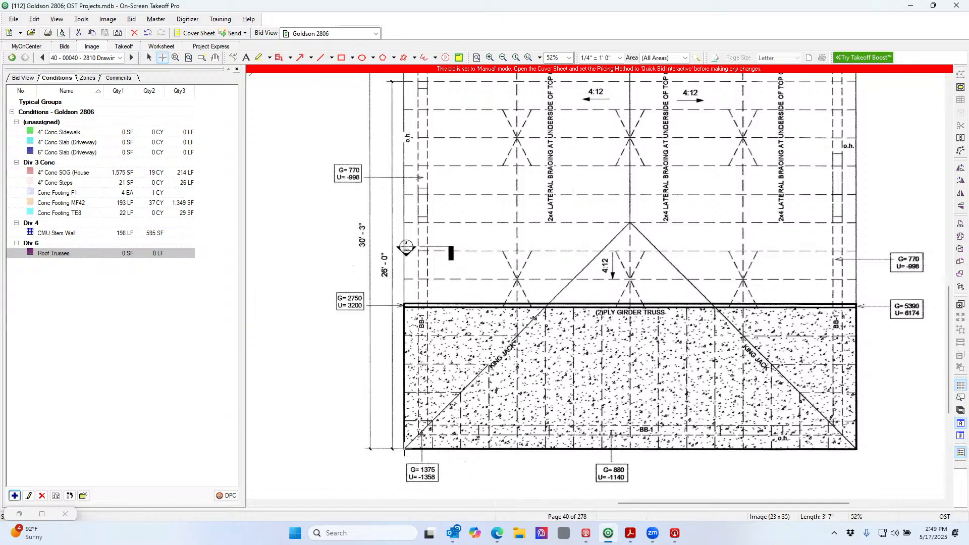
pyautogui.click(404, 448)
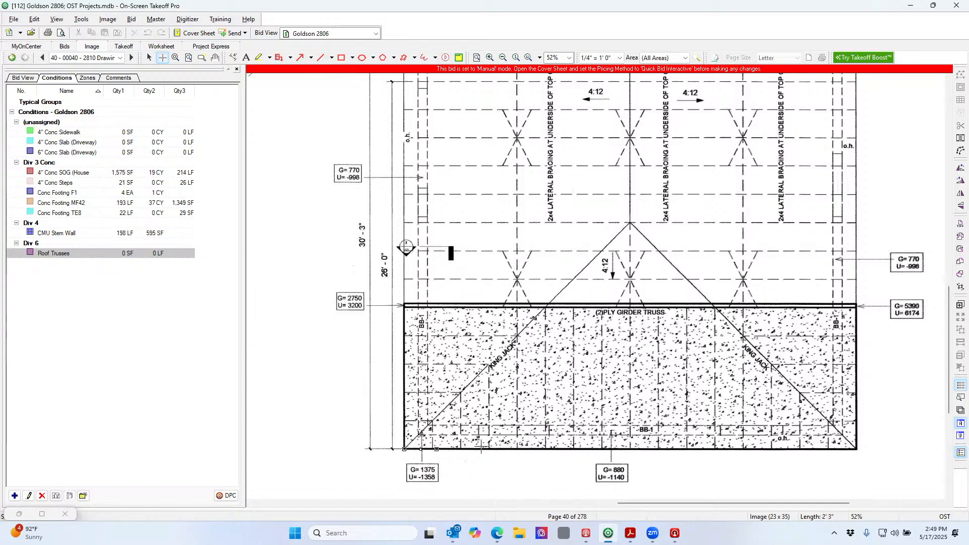
# Place the roof's lower-right and top-right corners and the four bump-out corners
pyautogui.click(856, 448)
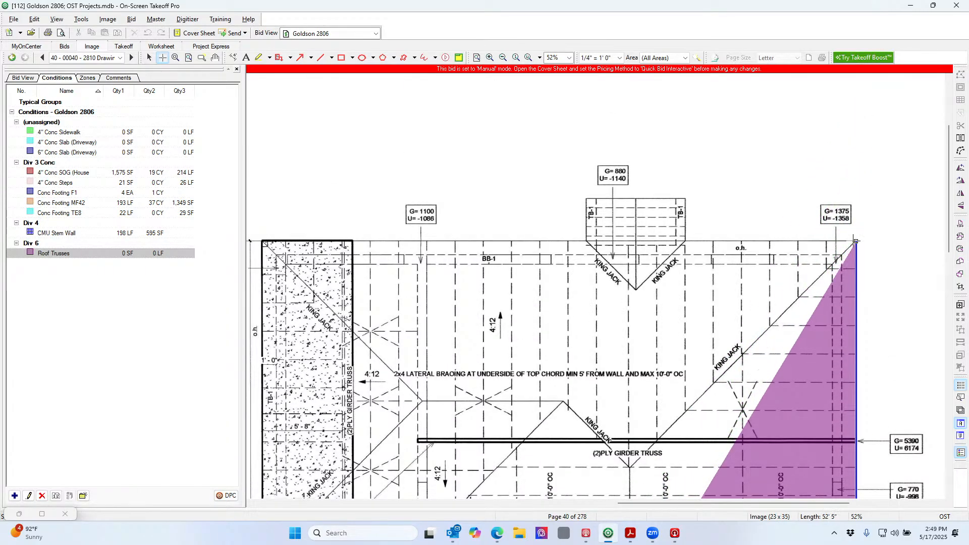
pyautogui.click(855, 241)
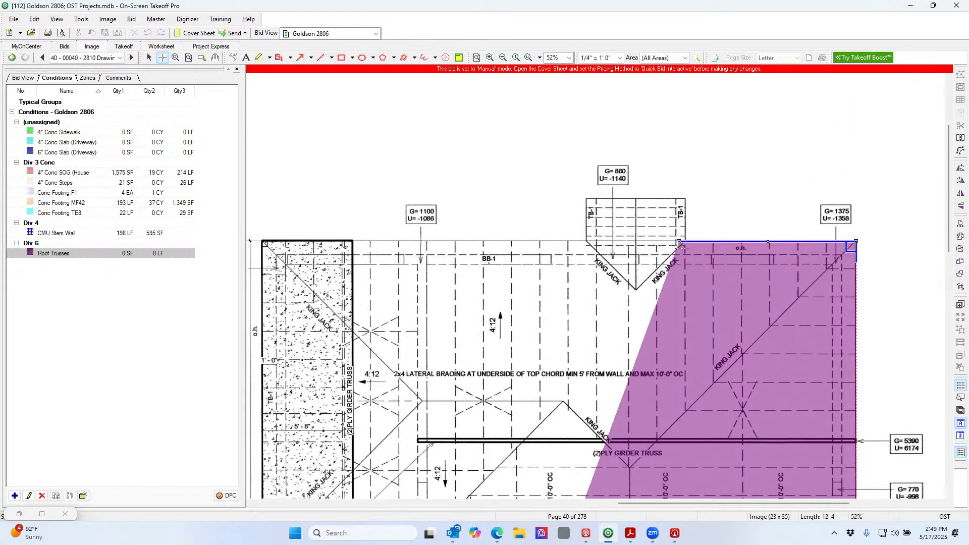
pyautogui.click(685, 242)
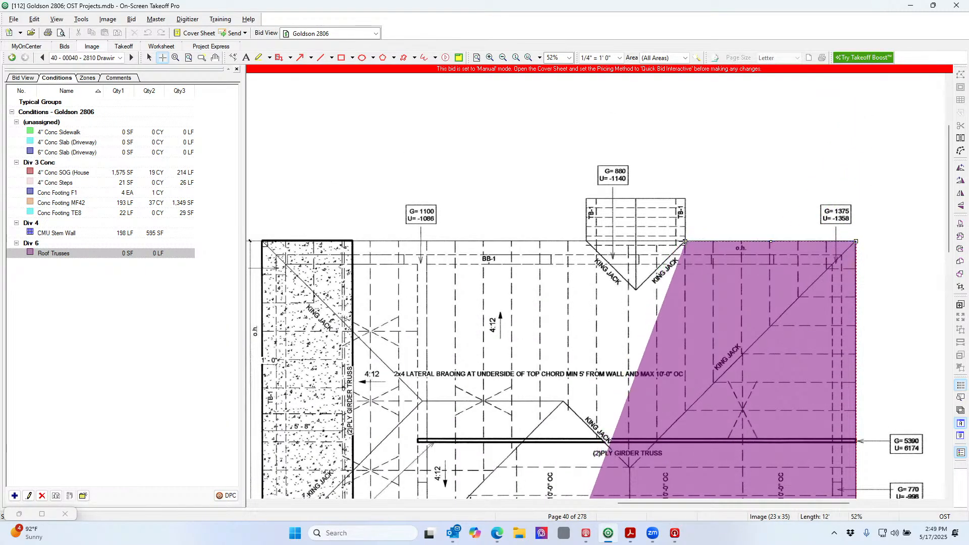
pyautogui.click(685, 198)
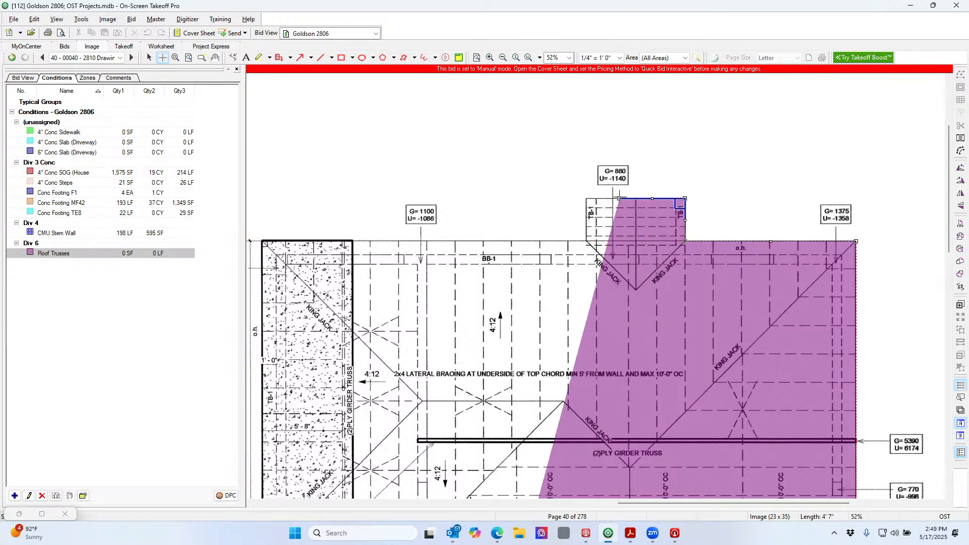
pyautogui.click(584, 198)
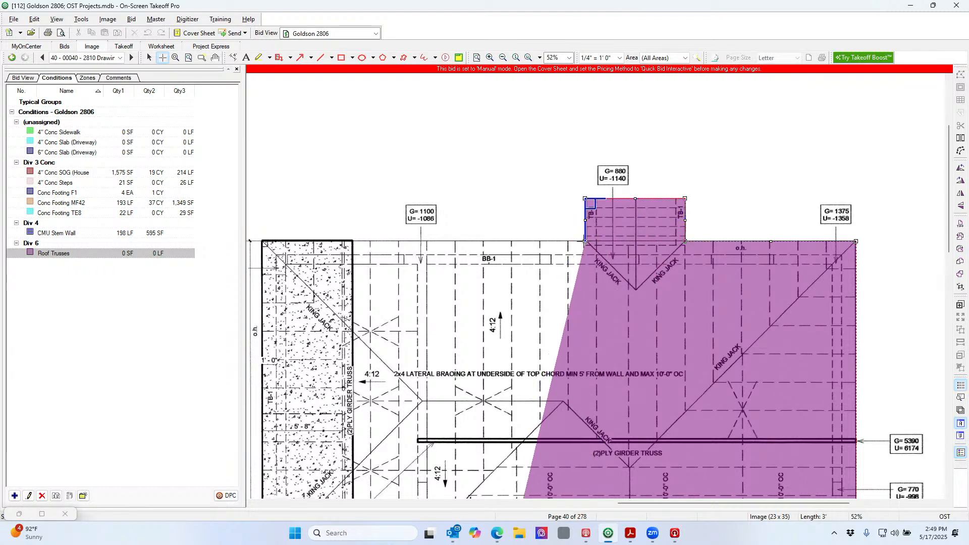
pyautogui.click(585, 241)
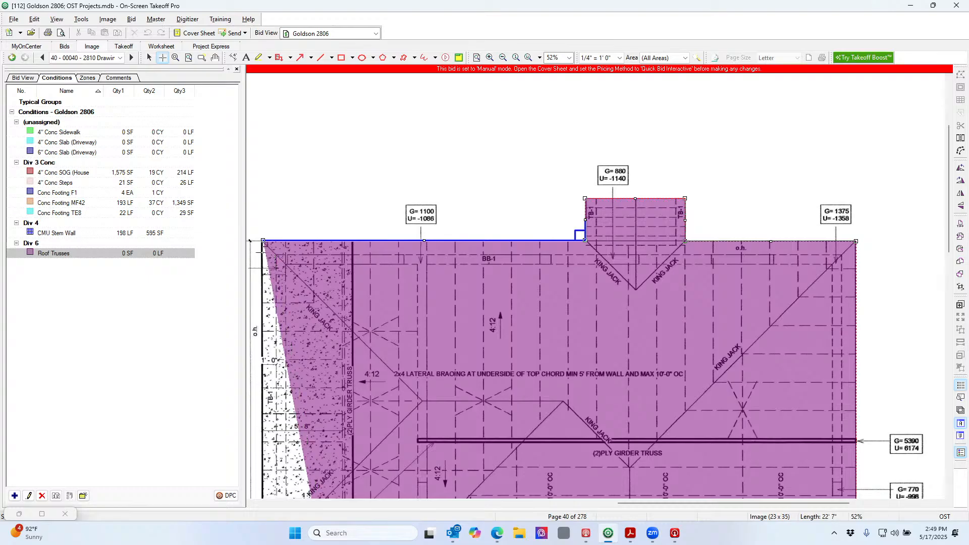
# Add the left wing and stepped-in corners and close the roof outline at 1,906 SF, 194 LF
pyautogui.click(263, 241)
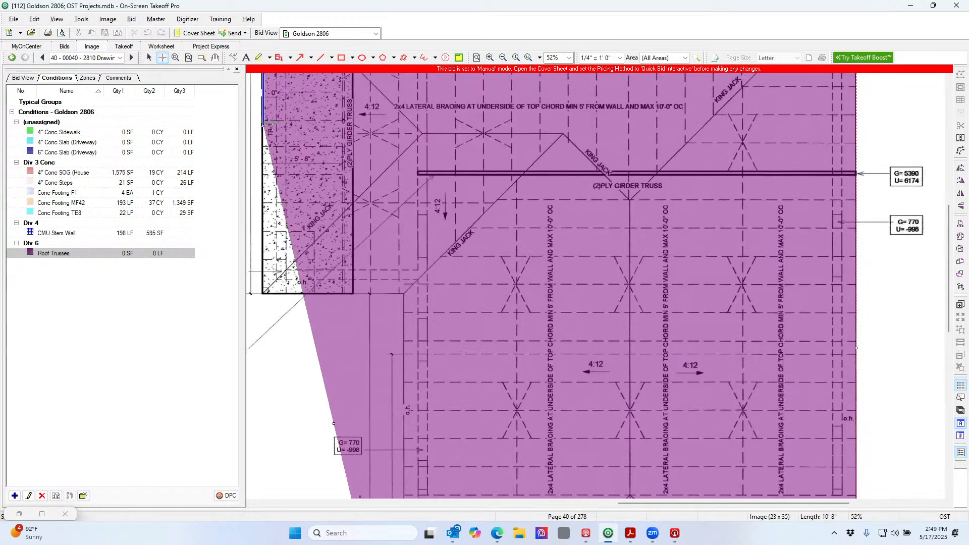
pyautogui.click(262, 294)
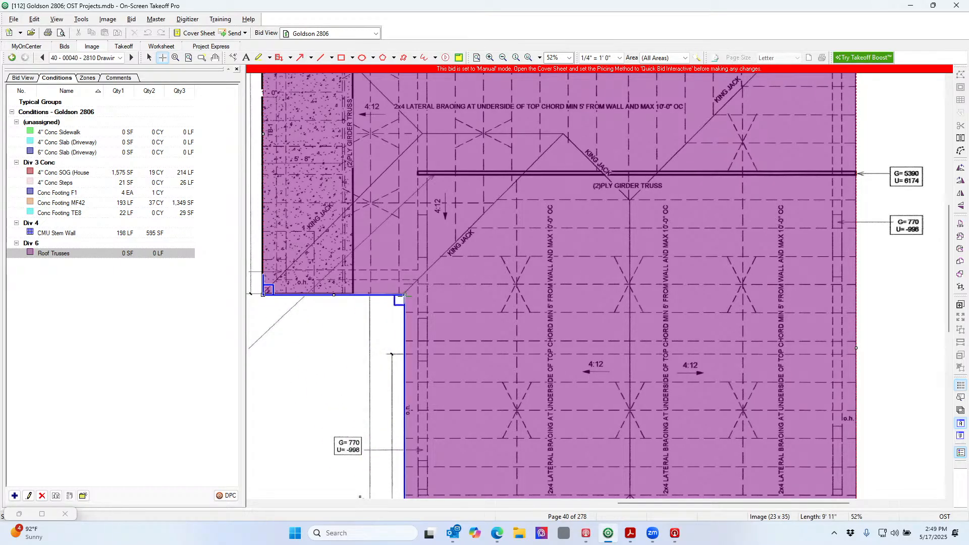
pyautogui.click(404, 296)
pyautogui.click(436, 350)
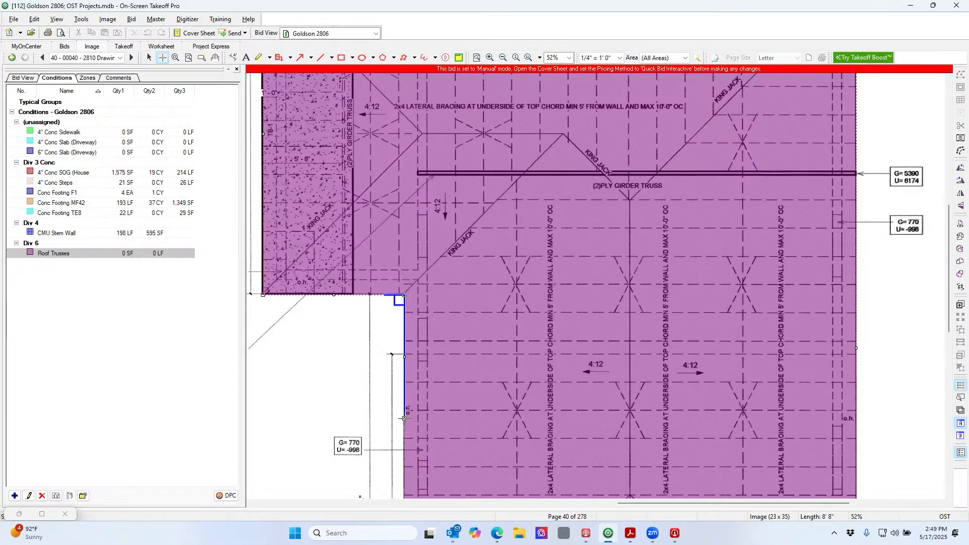
pyautogui.scroll(-5, 402, 497)
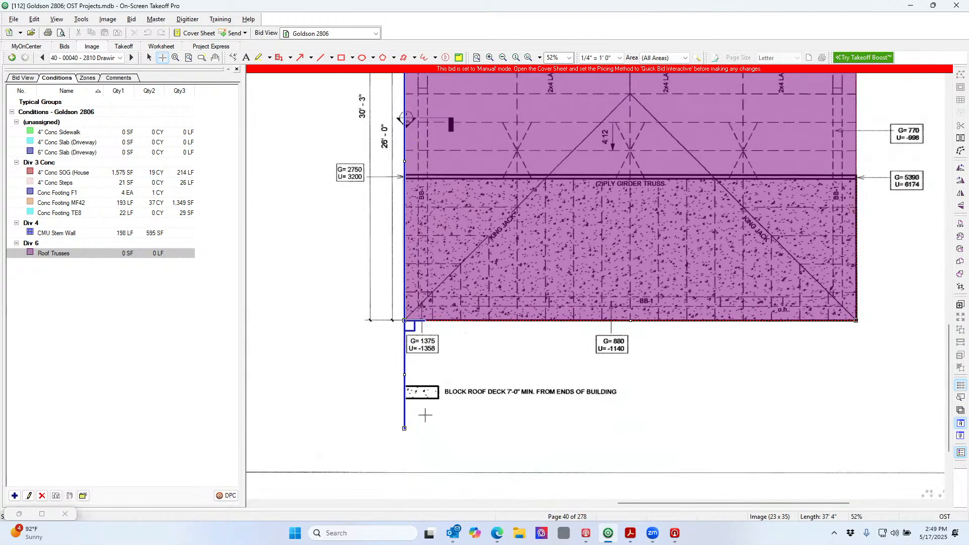
pyautogui.doubleClick(403, 320)
pyautogui.scroll(5, 471, 252)
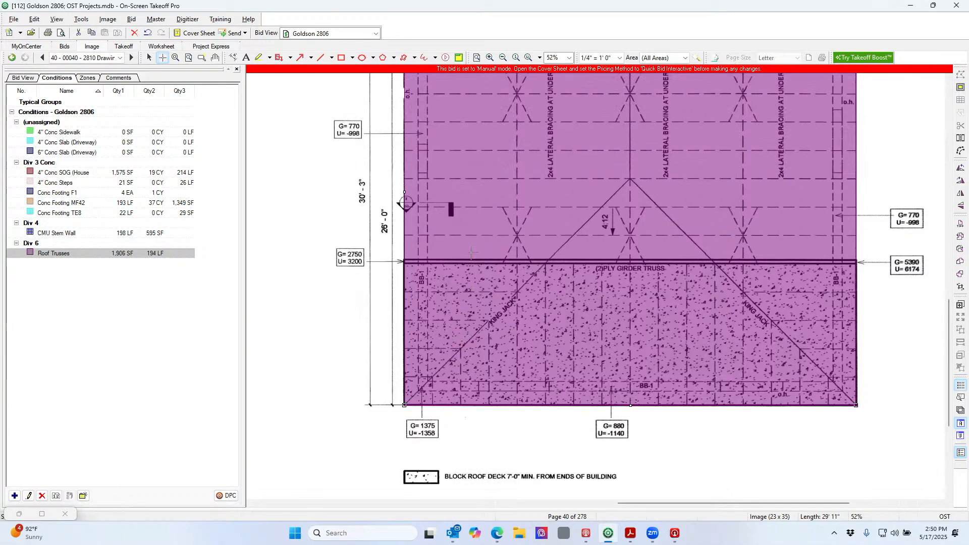
pyautogui.scroll(3, 471, 251)
pyautogui.scroll(1, 480, 246)
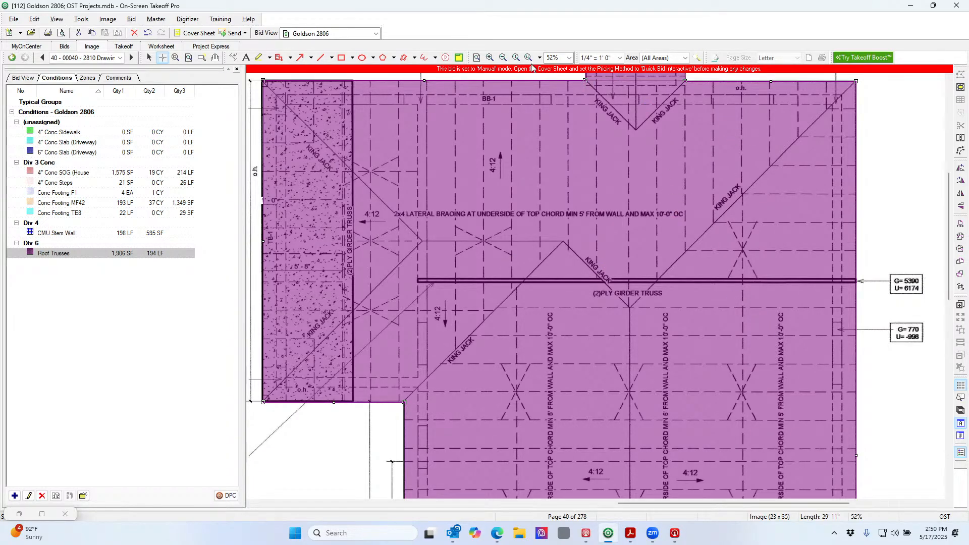
pyautogui.click(503, 60)
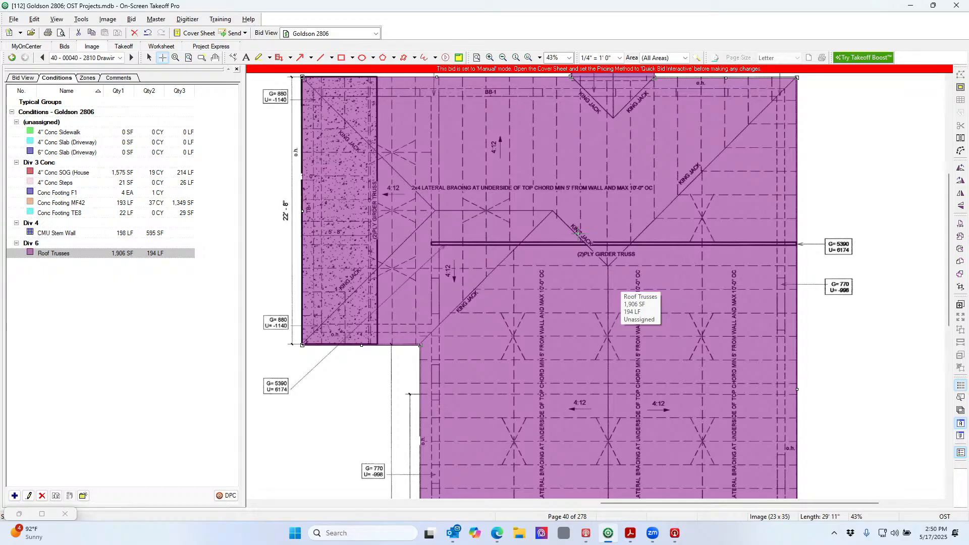
pyautogui.scroll(1, 579, 232)
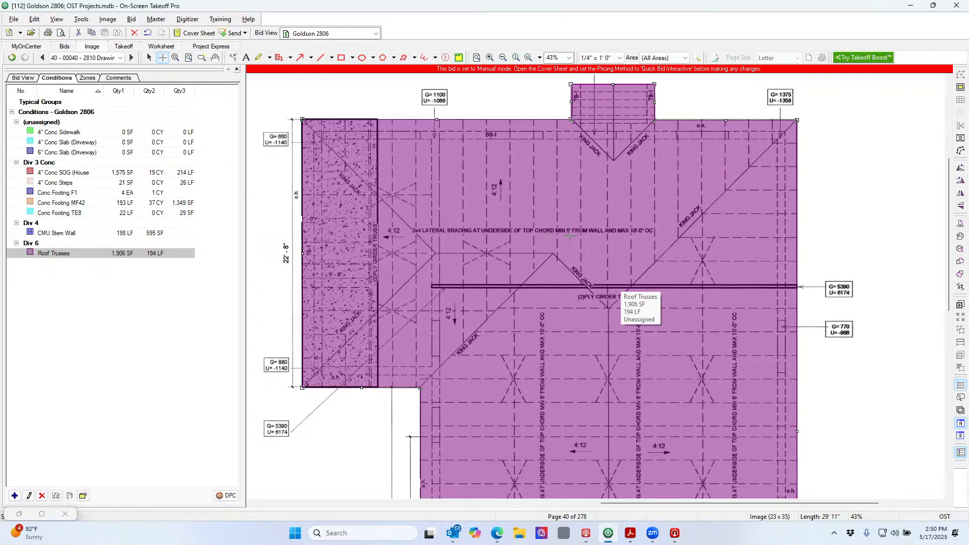
pyautogui.click(503, 58)
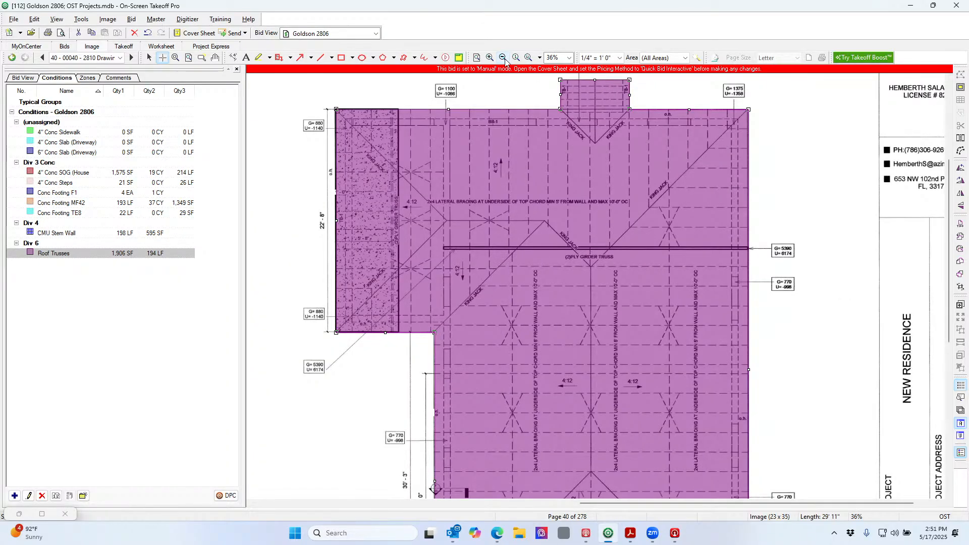
pyautogui.click(503, 57)
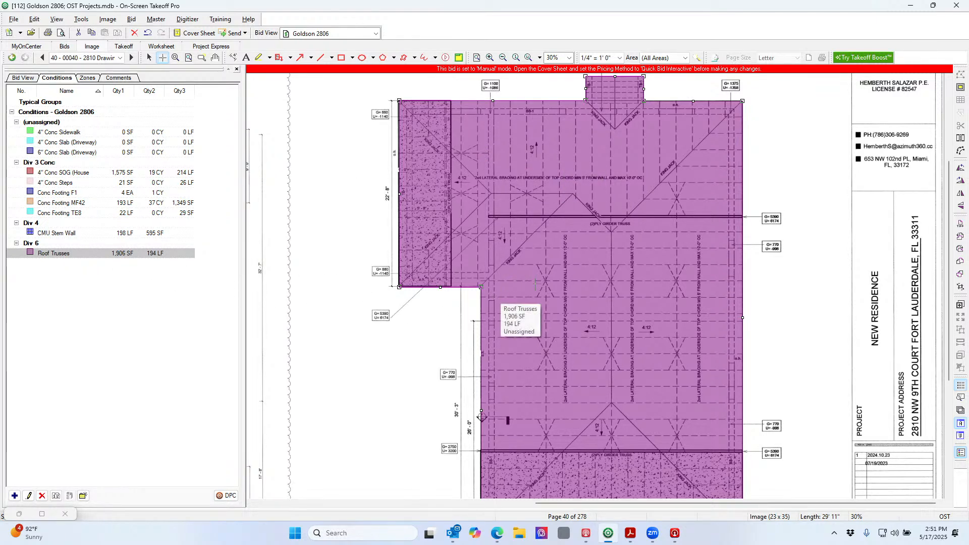
pyautogui.scroll(-2, 501, 297)
pyautogui.scroll(3, 535, 286)
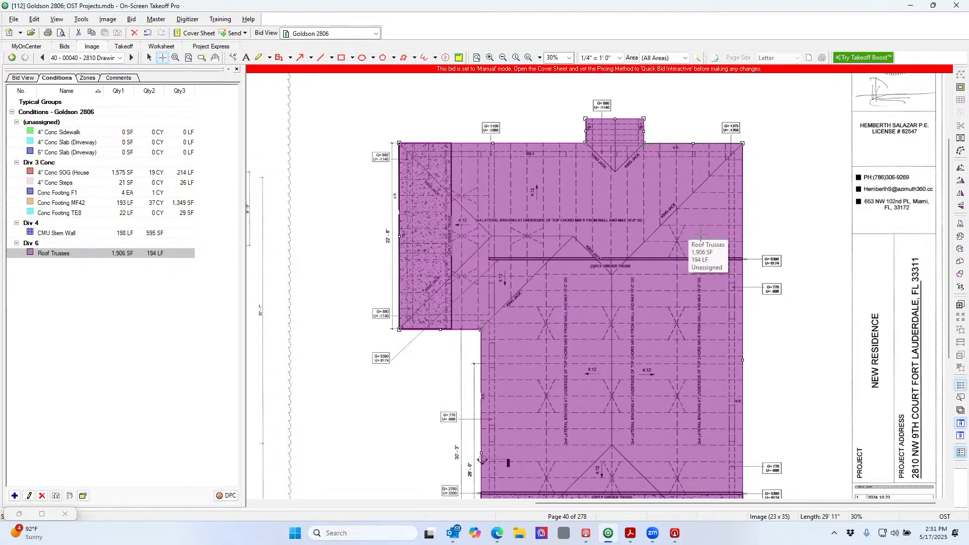
pyautogui.scroll(-2, 699, 231)
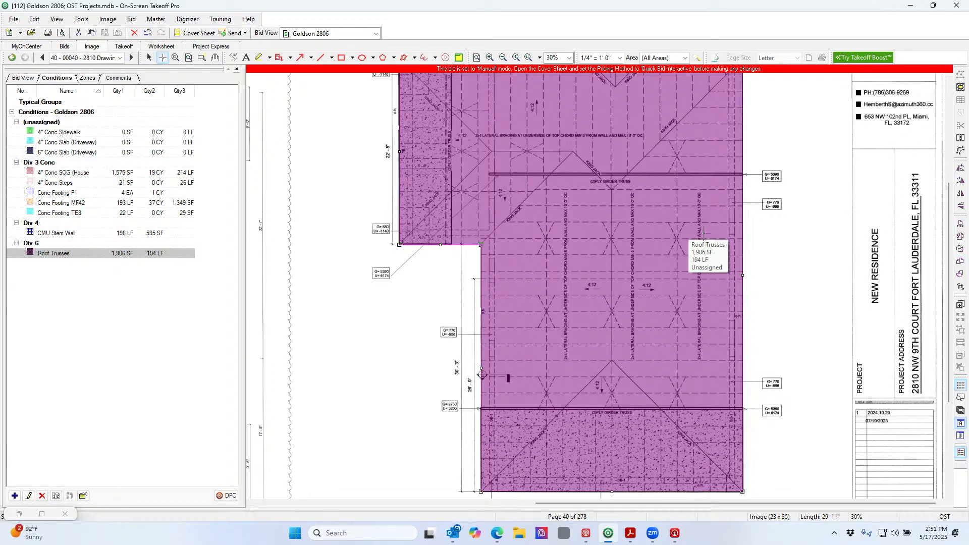
pyautogui.scroll(-1, 703, 232)
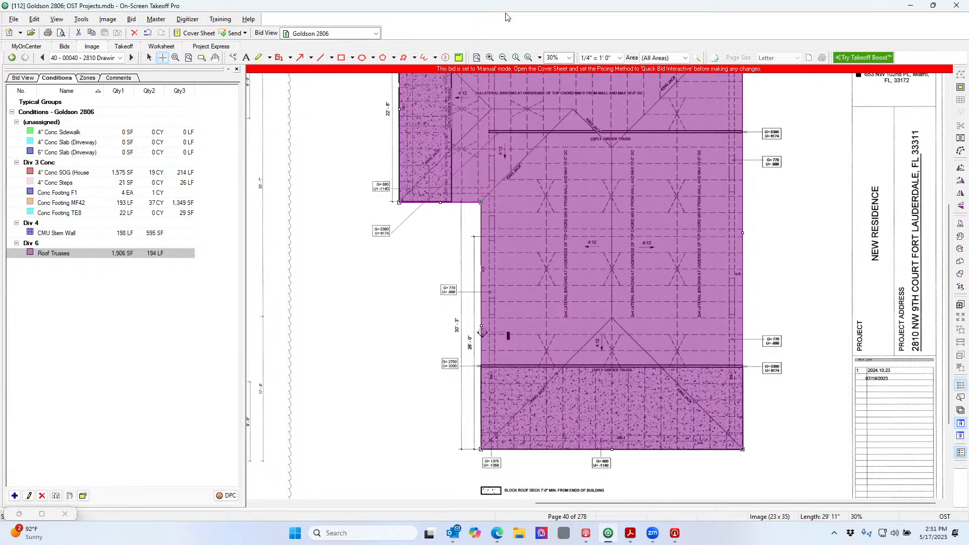
pyautogui.click(490, 58)
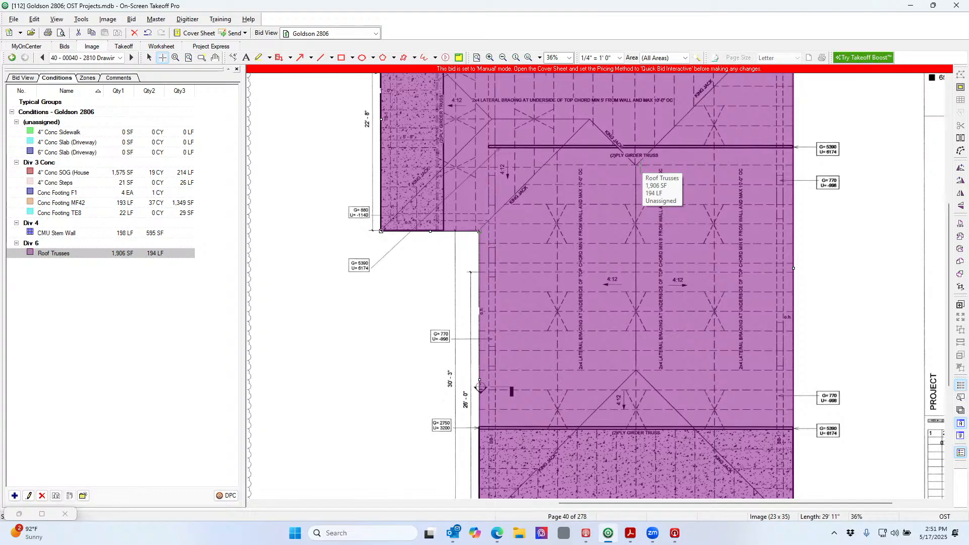
pyautogui.click(489, 58)
pyautogui.click(490, 58)
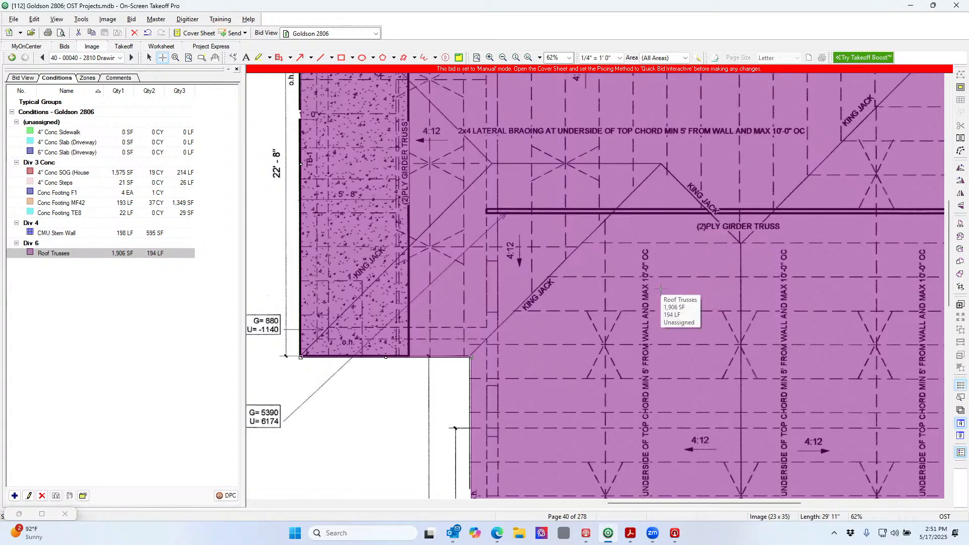
# Scroll around to check the traced roof, then zoom out to the whole roof plan
pyautogui.moveTo(646, 503); pyautogui.dragTo(681, 506)
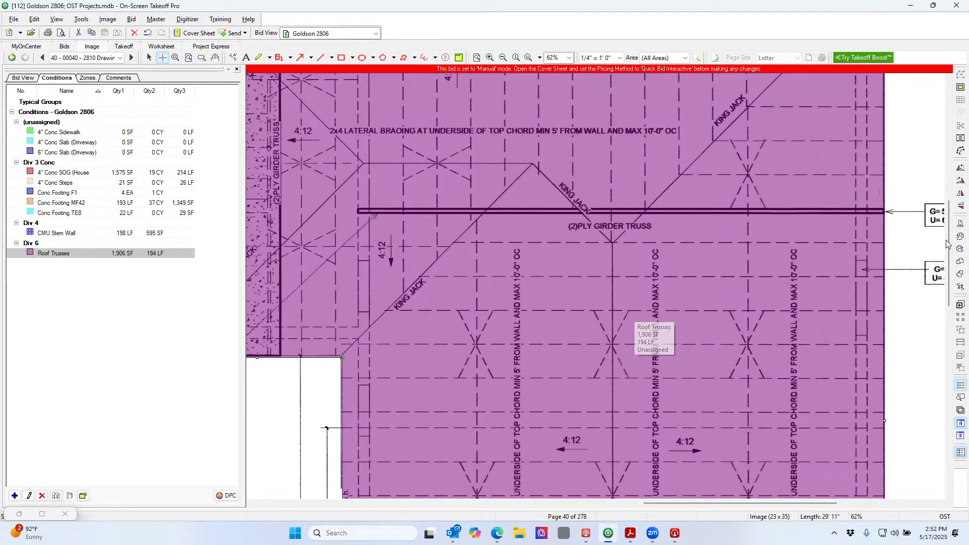
pyautogui.moveTo(951, 241); pyautogui.dragTo(951, 214)
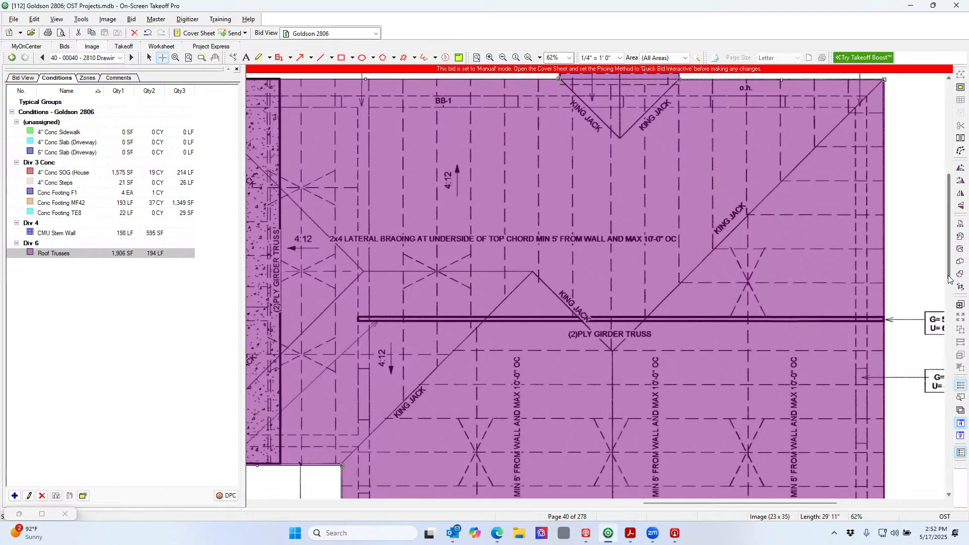
pyautogui.moveTo(949, 279); pyautogui.dragTo(949, 301)
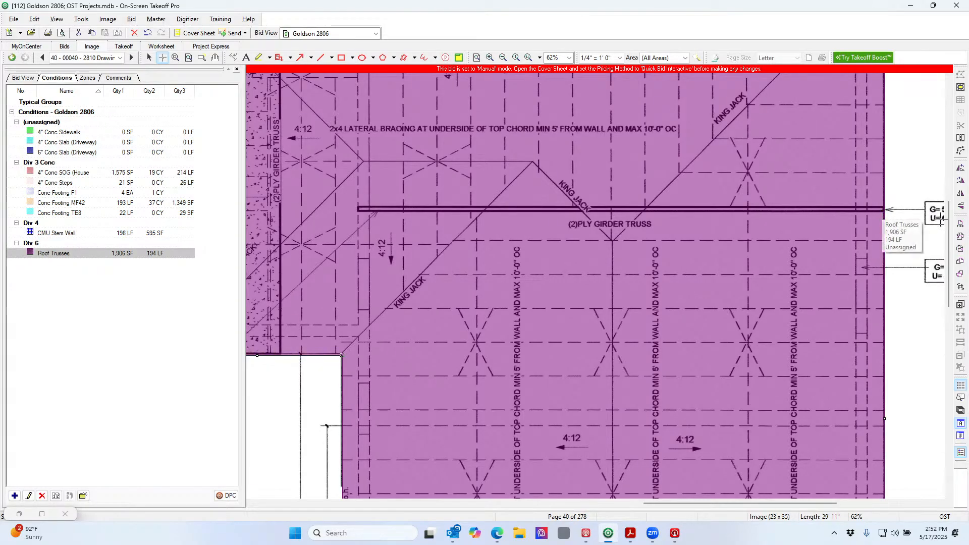
pyautogui.moveTo(949, 227); pyautogui.dragTo(943, 302)
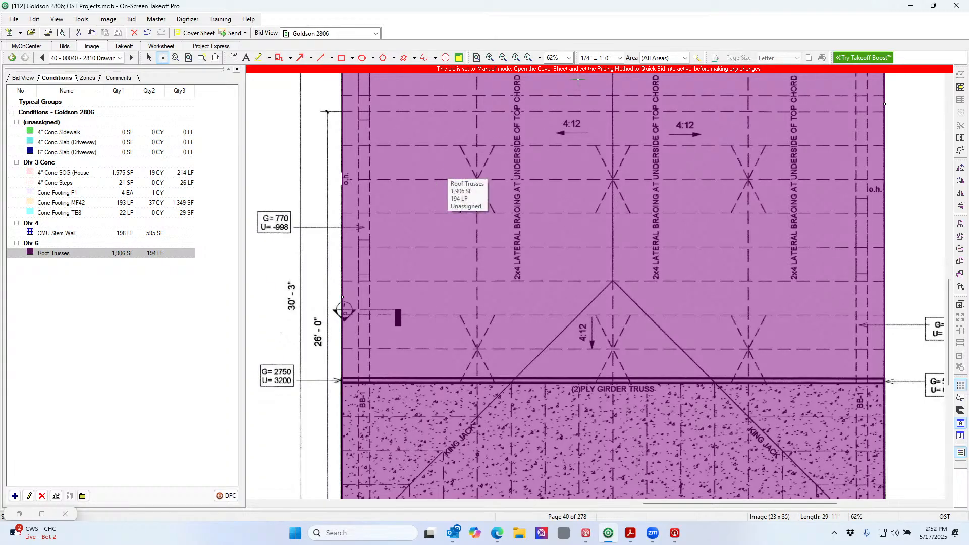
pyautogui.click(503, 58)
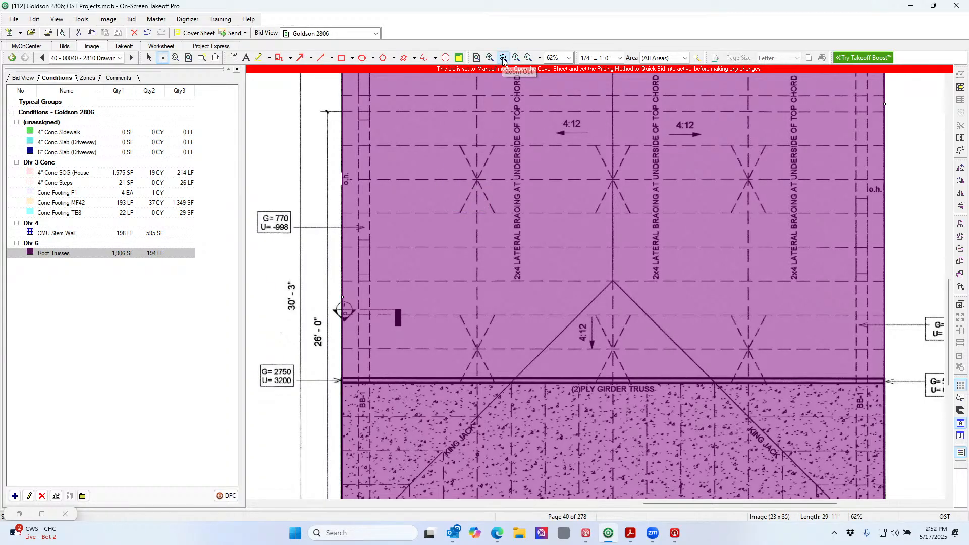
pyautogui.click(503, 58)
pyautogui.click(503, 58)
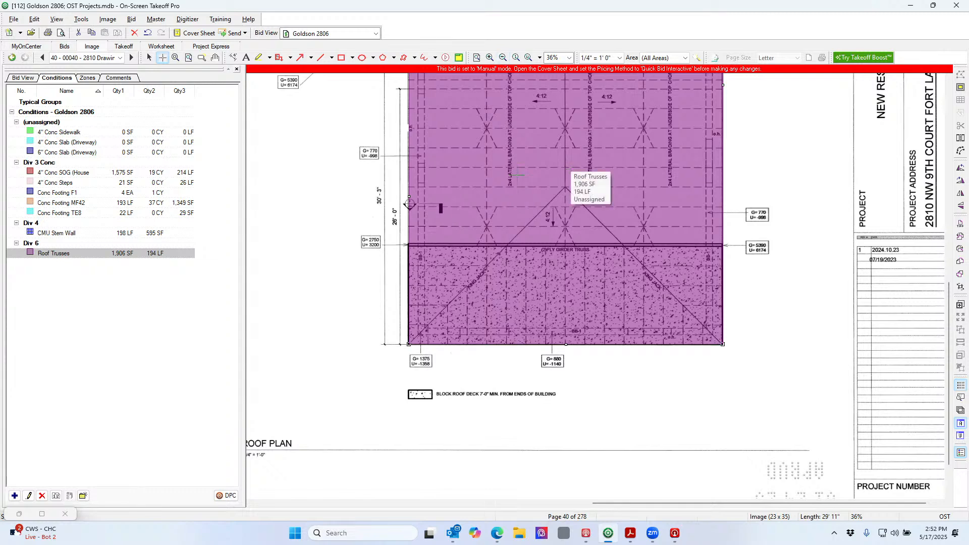
# Pan across the sheet to center the foundation plan with its red 4" Conc SOG area
pyautogui.click(175, 58)
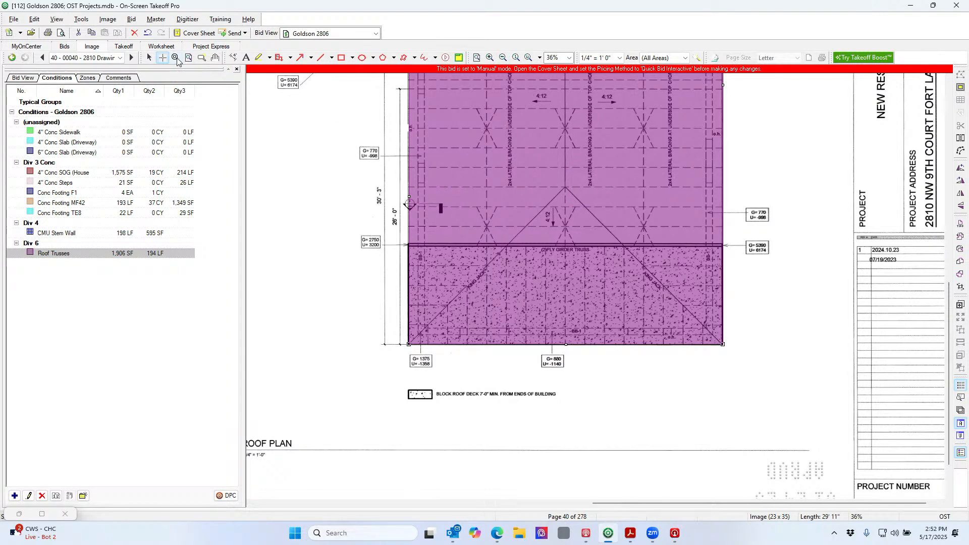
pyautogui.click(215, 58)
pyautogui.moveTo(332, 155)
pyautogui.mouseDown()
pyautogui.moveTo(540, 264)
pyautogui.moveTo(570, 502)
pyautogui.mouseUp()
pyautogui.moveTo(425, 286)
pyautogui.mouseDown()
pyautogui.moveTo(426, 399)
pyautogui.moveTo(591, 413)
pyautogui.moveTo(773, 410)
pyautogui.mouseUp()
pyautogui.moveTo(670, 269); pyautogui.dragTo(792, 275)
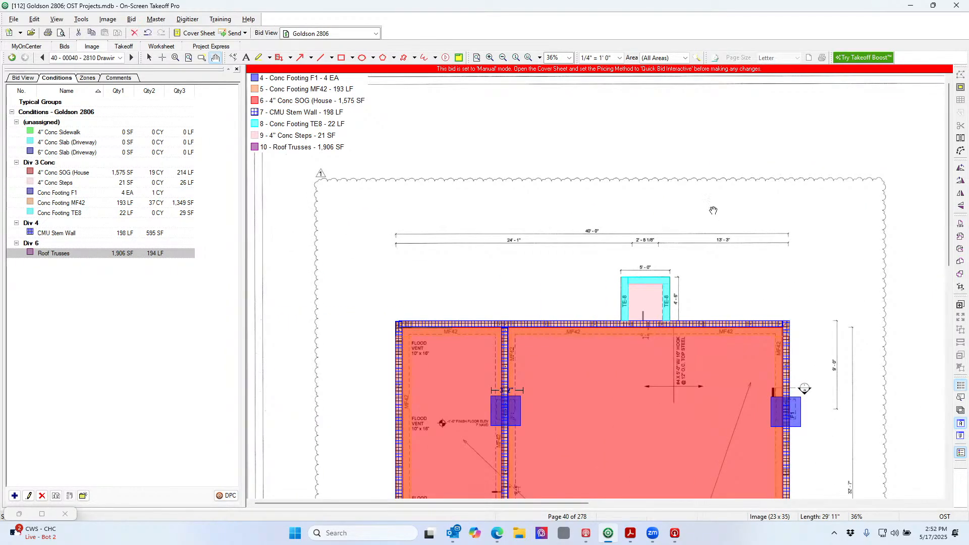
pyautogui.click(477, 58)
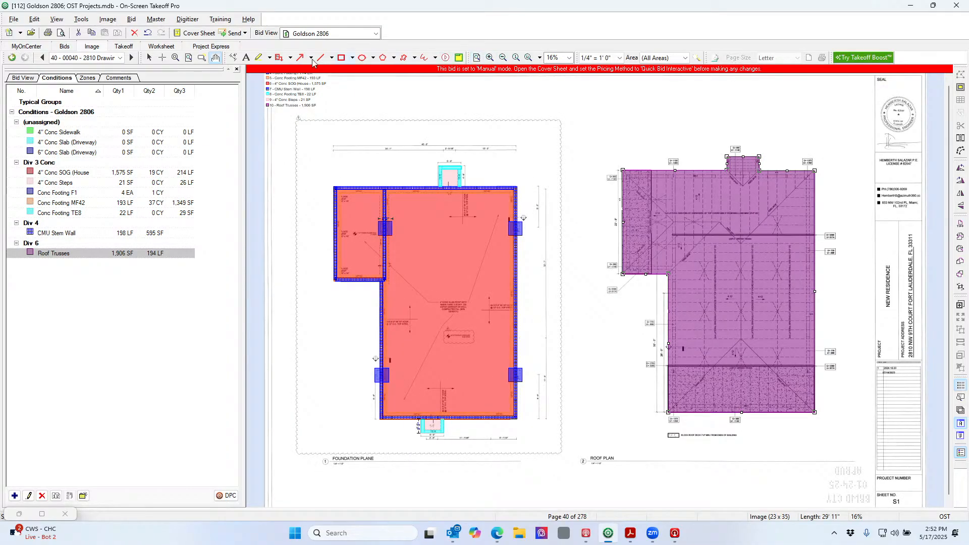
pyautogui.click(44, 58)
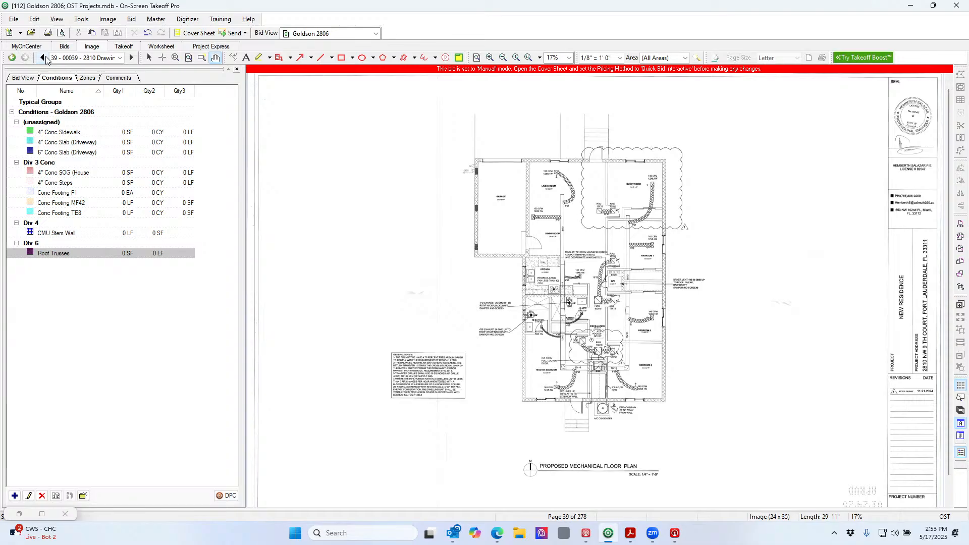
pyautogui.click(44, 58)
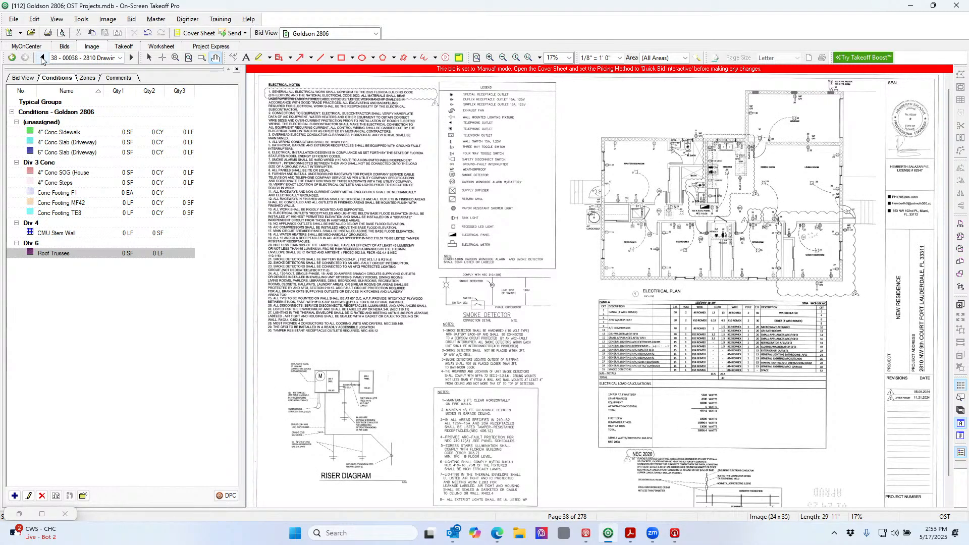
pyautogui.click(42, 58)
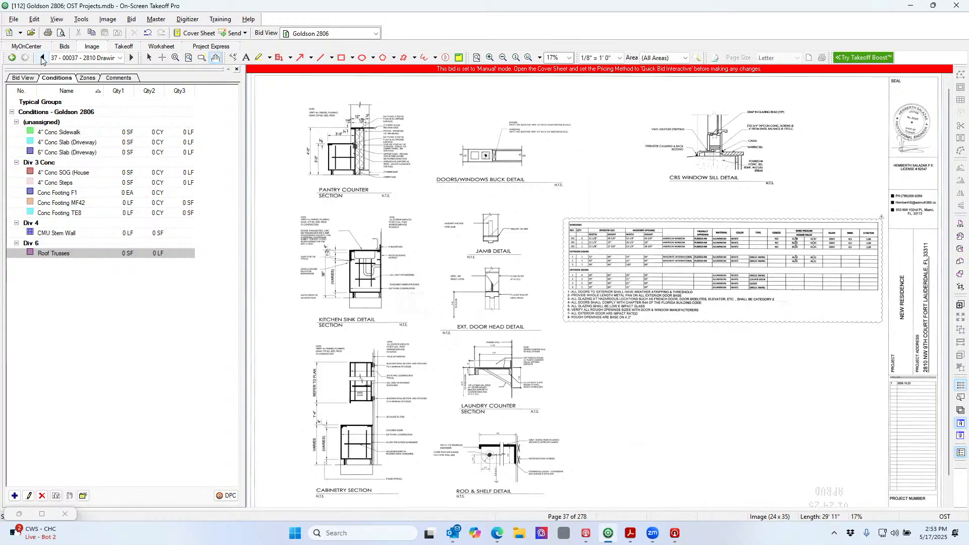
pyautogui.click(42, 58)
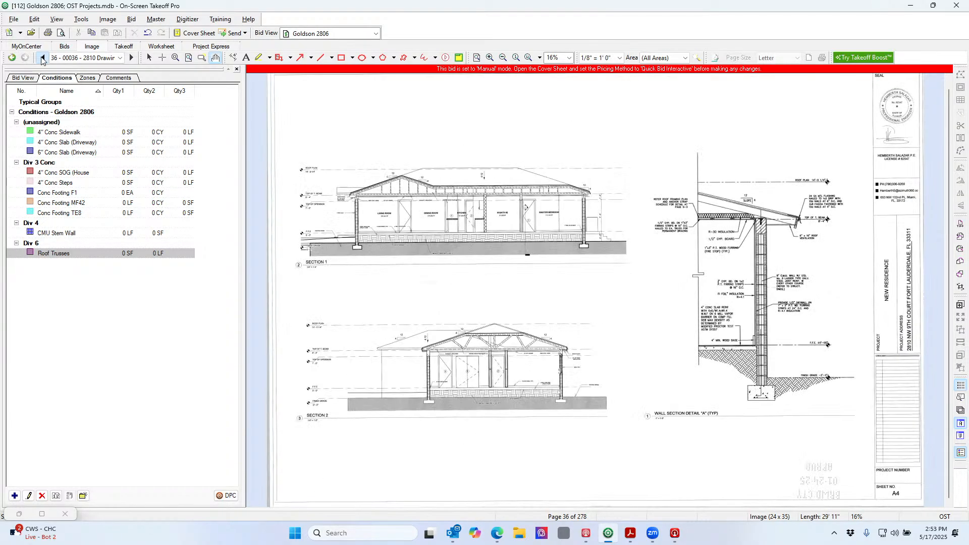
pyautogui.click(42, 59)
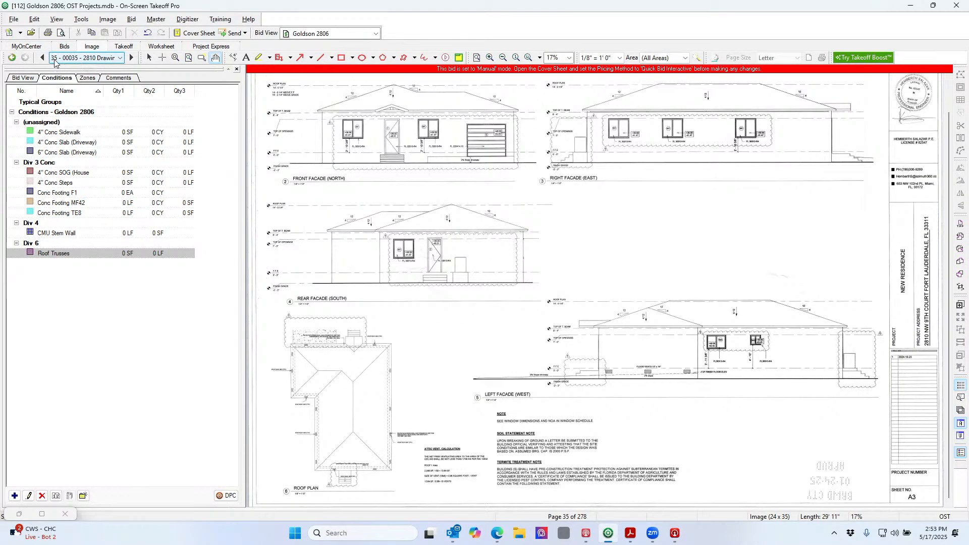
pyautogui.click(132, 59)
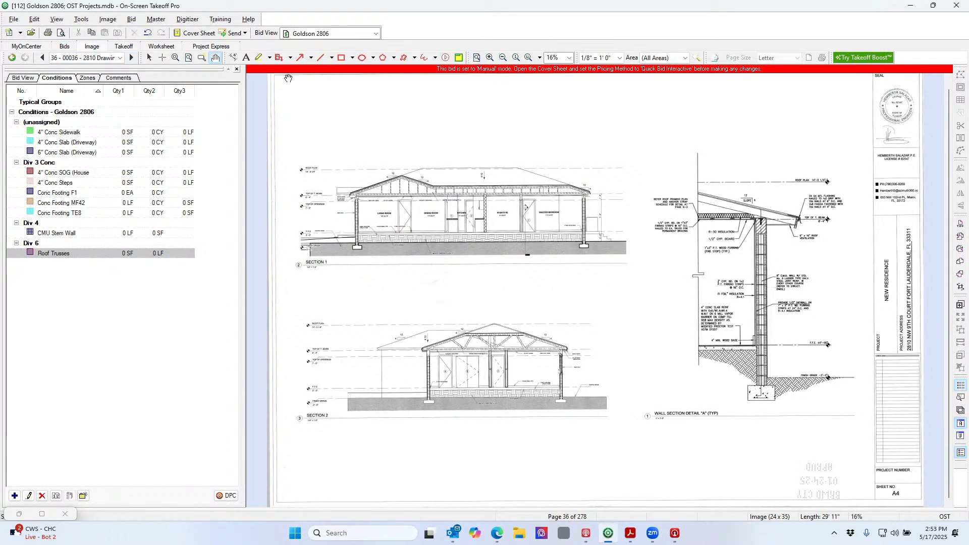
pyautogui.click(175, 58)
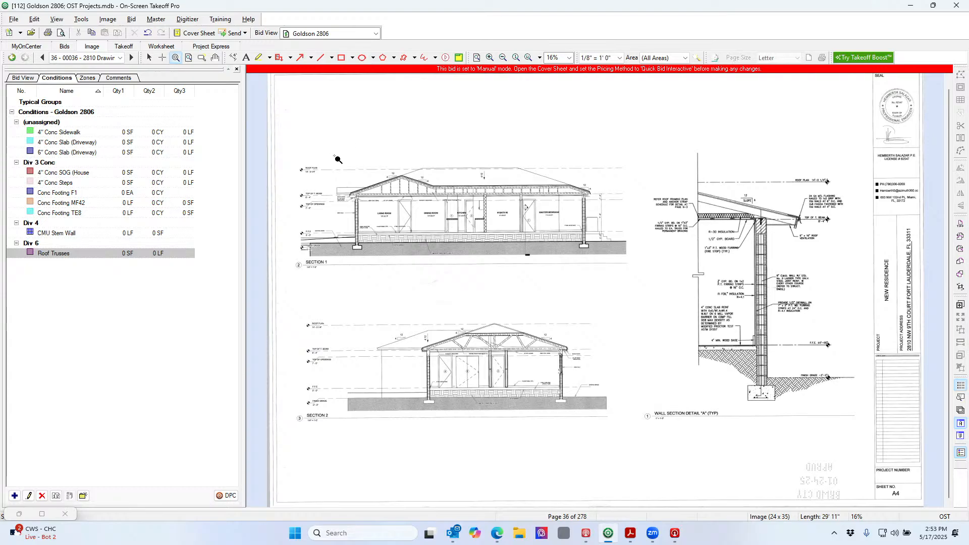
pyautogui.moveTo(320, 156); pyautogui.dragTo(653, 305)
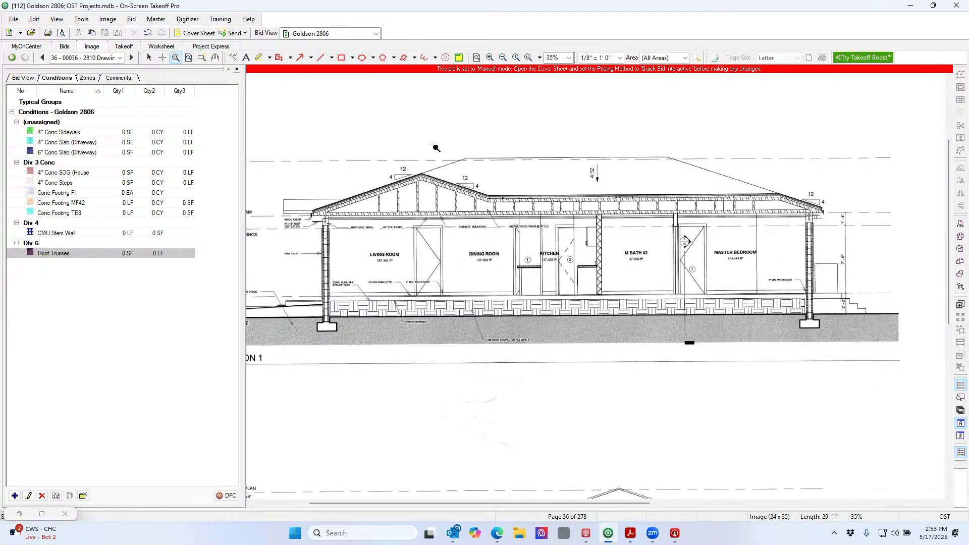
pyautogui.moveTo(432, 144); pyautogui.dragTo(699, 379)
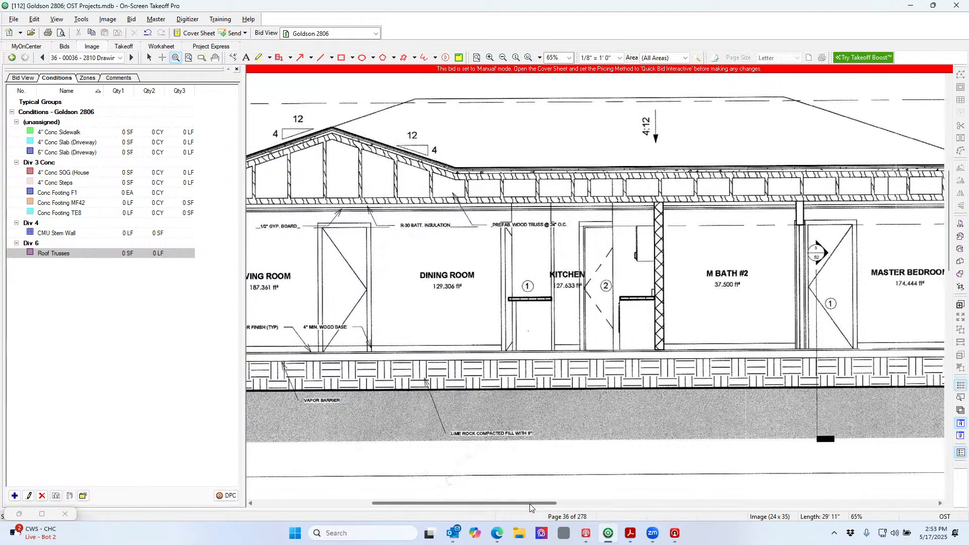
pyautogui.moveTo(530, 505)
pyautogui.mouseDown()
pyautogui.moveTo(470, 497)
pyautogui.moveTo(625, 529)
pyautogui.mouseUp()
pyautogui.moveTo(635, 533); pyautogui.dragTo(802, 542)
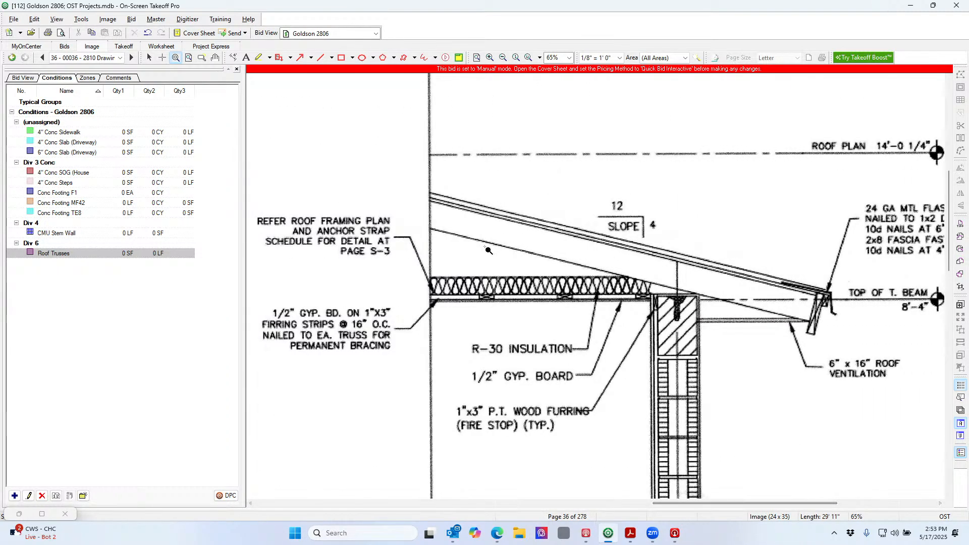
pyautogui.click(476, 58)
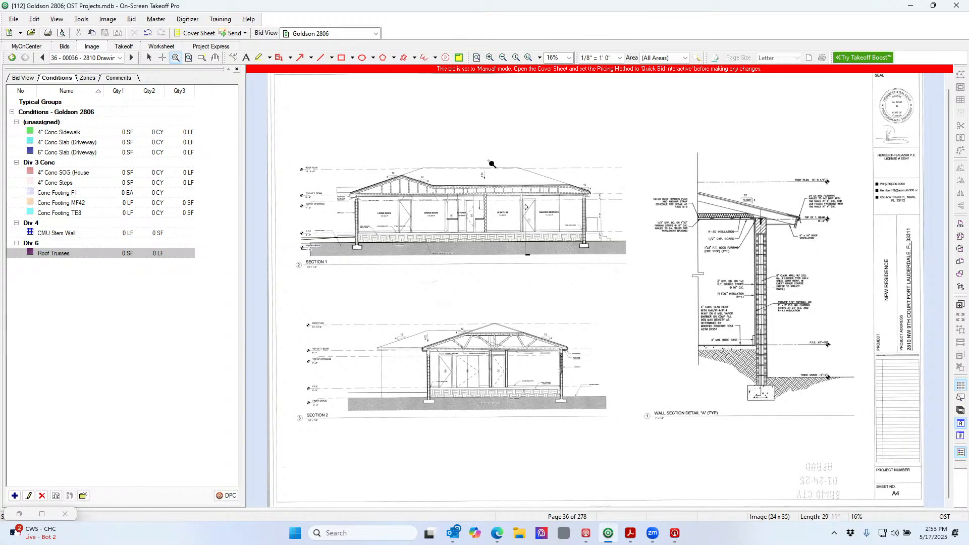
pyautogui.click(42, 58)
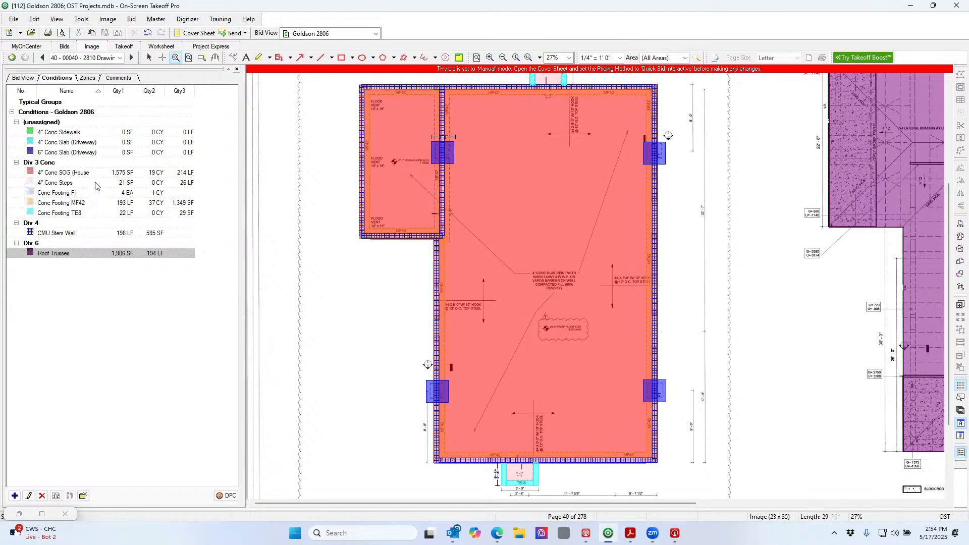
pyautogui.rightClick(92, 176)
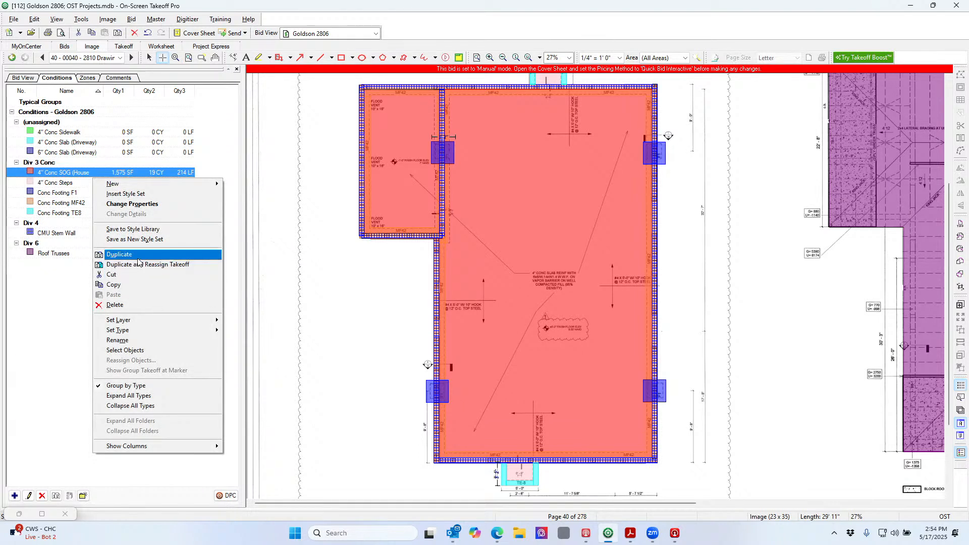
# Duplicate 4" Conc SOG and rename the copy 'Fill Dirt at SOG' with 2' 2" thickness
pyautogui.click(119, 255)
pyautogui.click(115, 188)
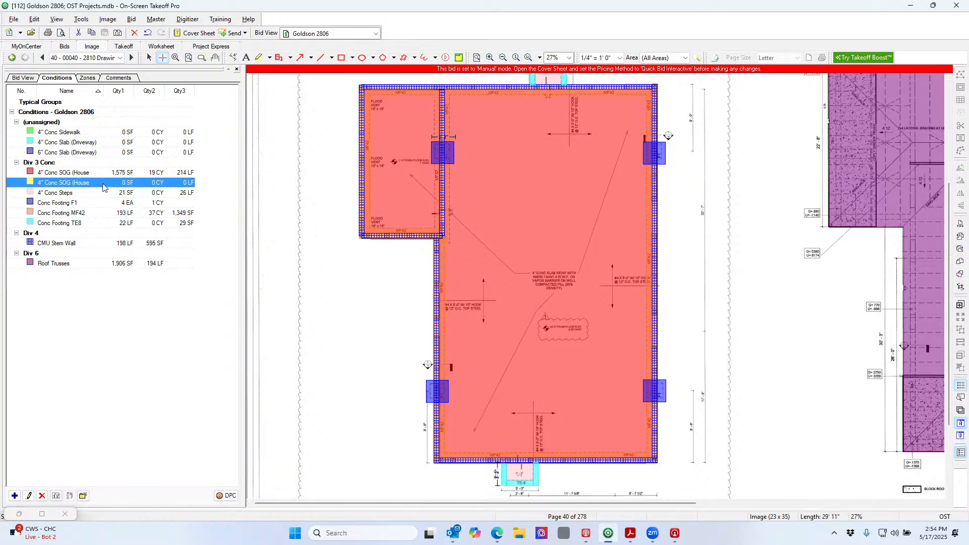
pyautogui.doubleClick(103, 184)
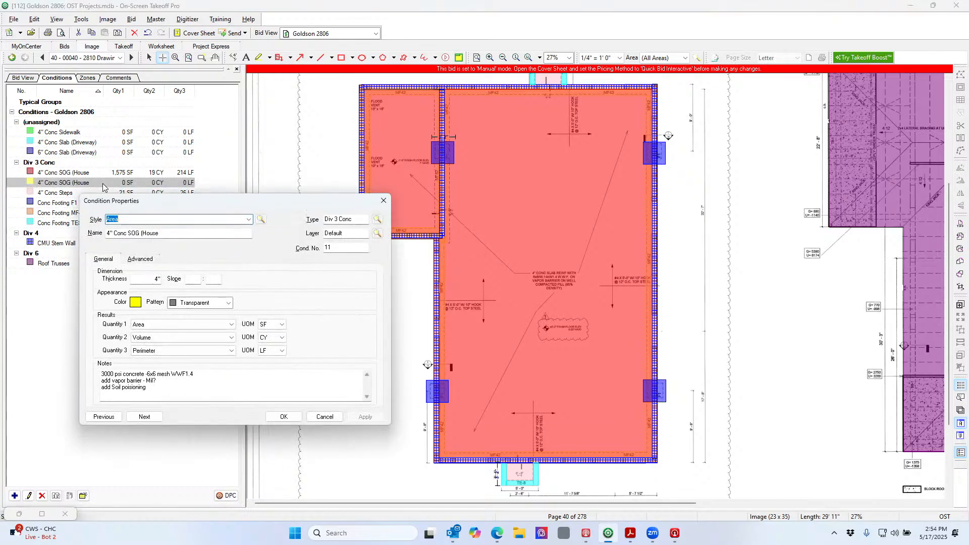
pyautogui.click(176, 235)
pyautogui.moveTo(176, 236); pyautogui.dragTo(95, 236)
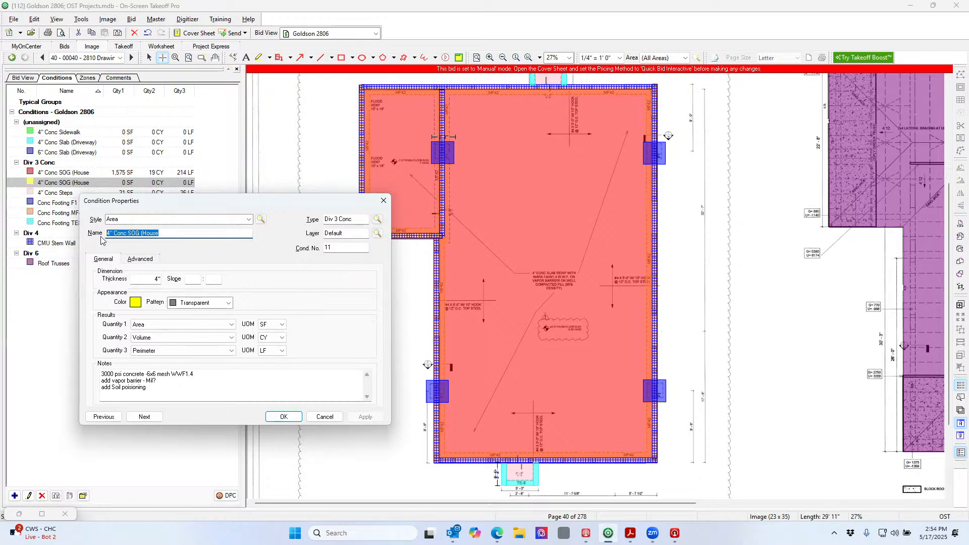
pyautogui.write('Flll D')
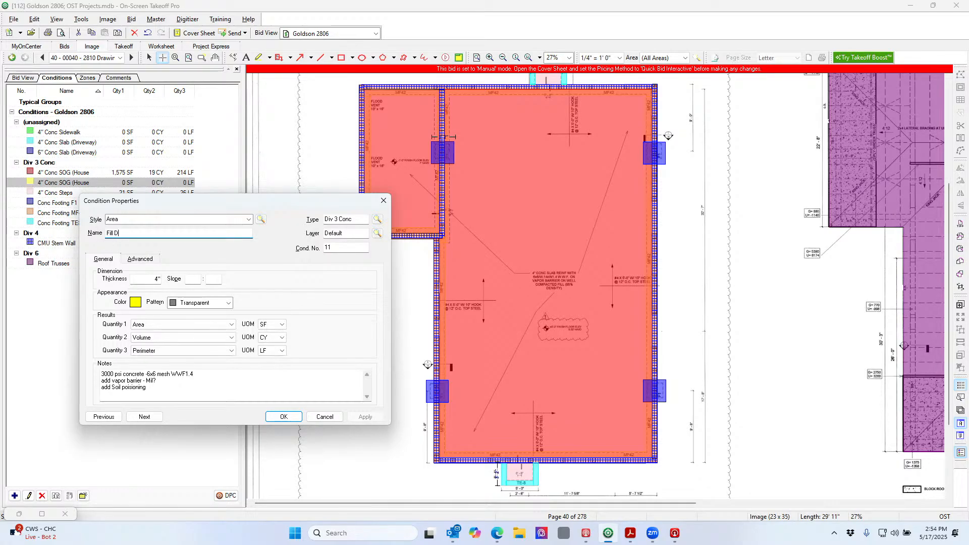
pyautogui.write('irt at SOG')
pyautogui.press('Tab')
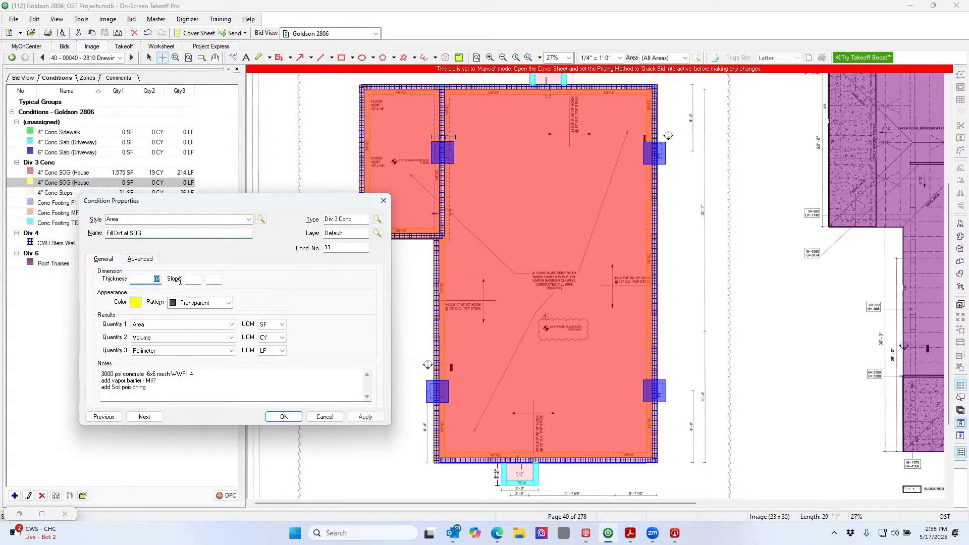
pyautogui.write('202')
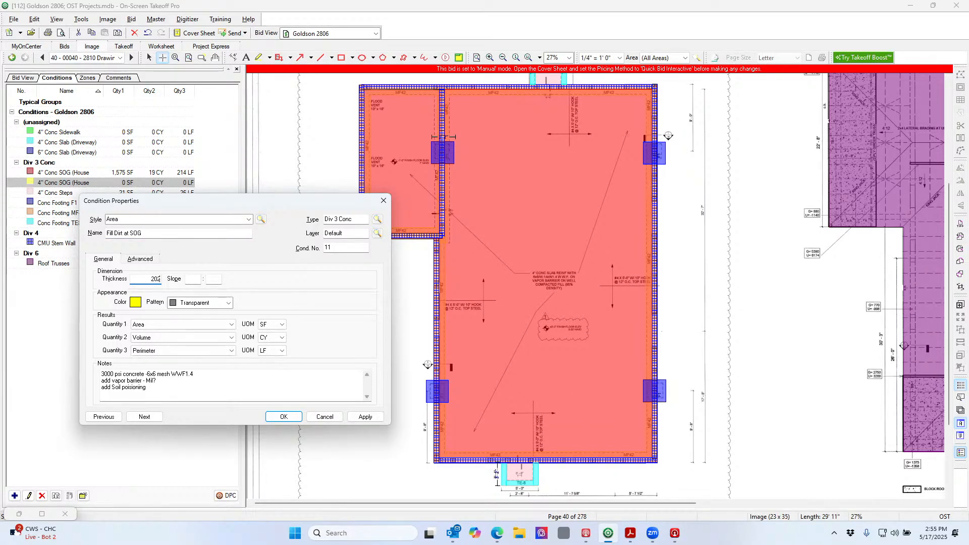
# Clear the copied notes, drop the third quantity, assign Div 2 Site, and save the condition
pyautogui.moveTo(168, 395); pyautogui.dragTo(77, 372)
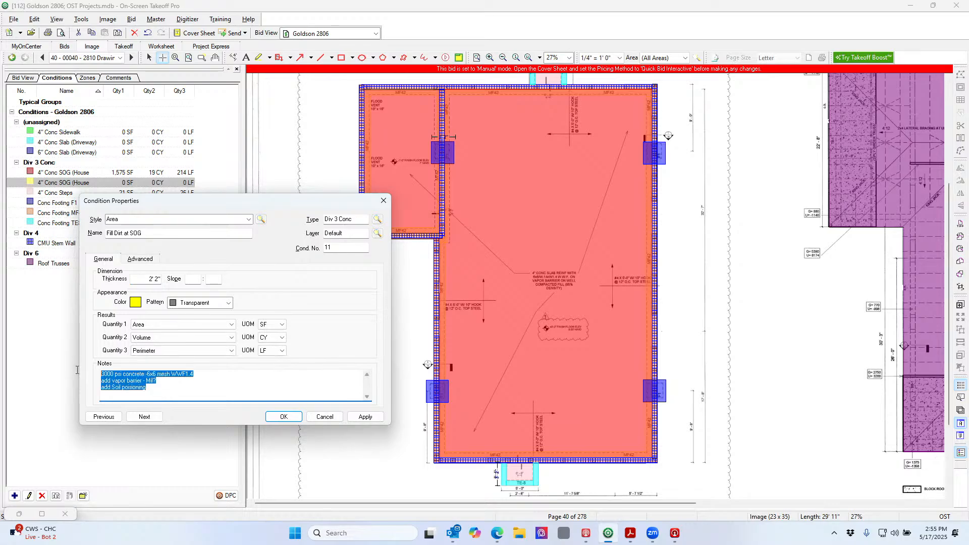
pyautogui.press('BackSpace')
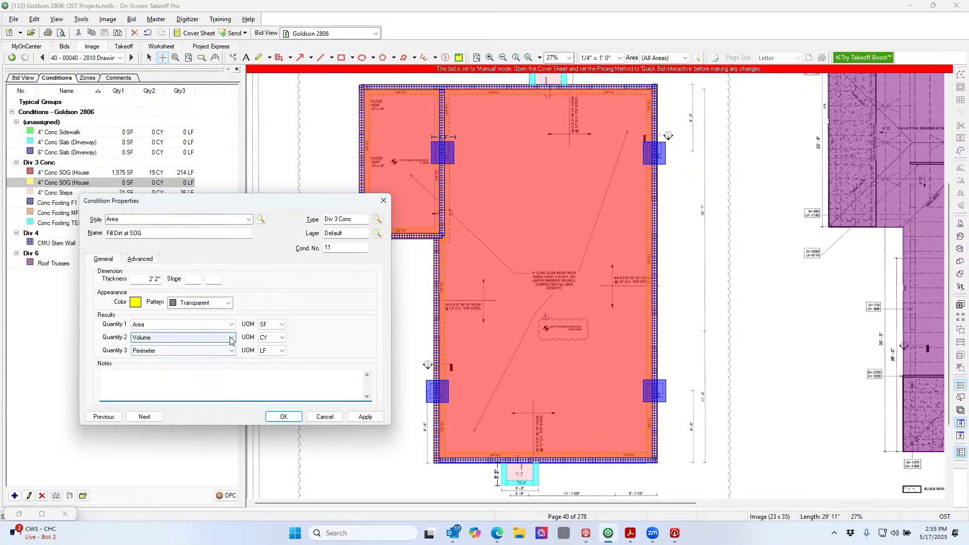
pyautogui.click(232, 352)
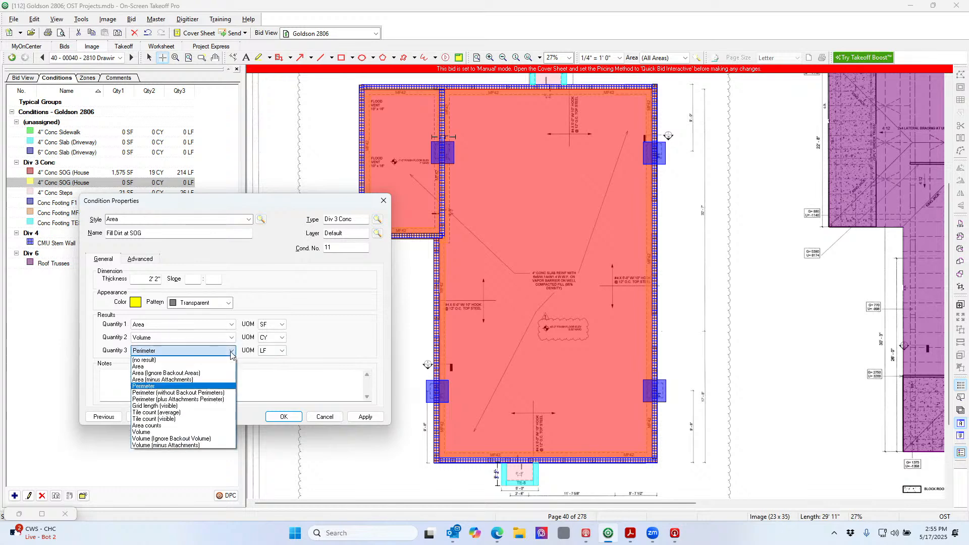
pyautogui.click(151, 359)
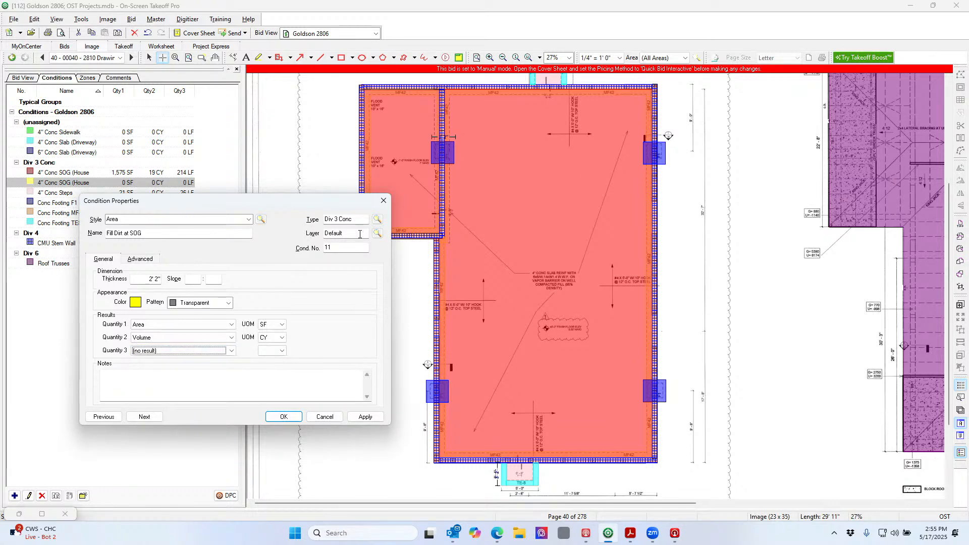
pyautogui.click(378, 219)
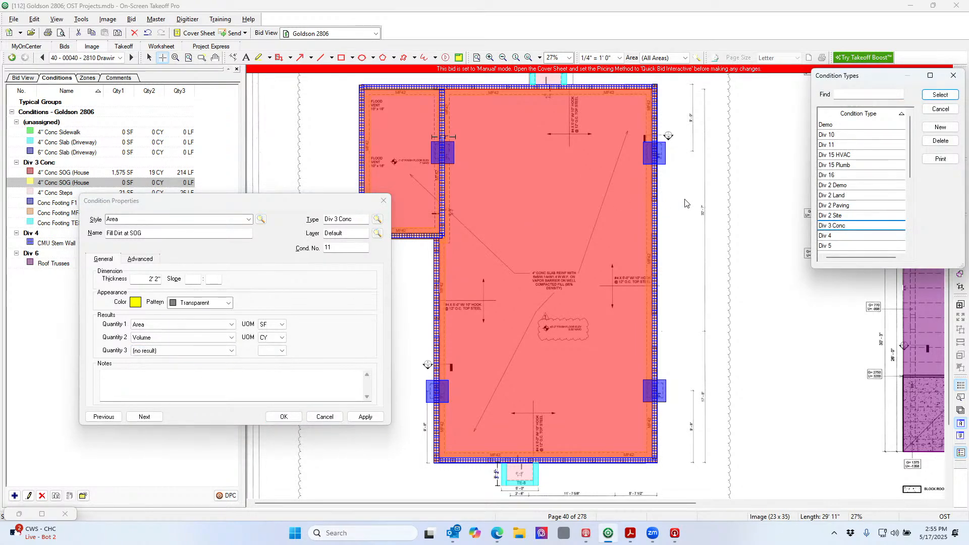
pyautogui.doubleClick(830, 216)
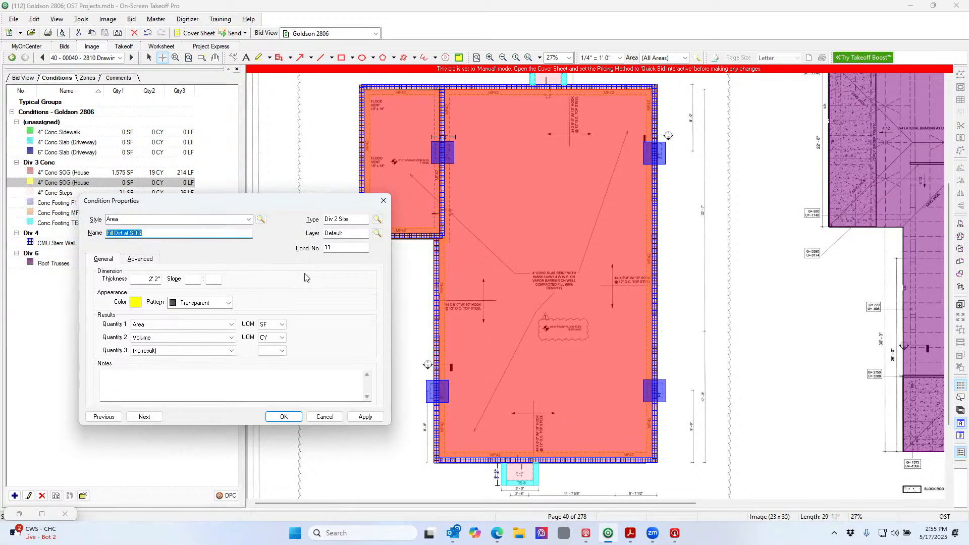
pyautogui.click(281, 417)
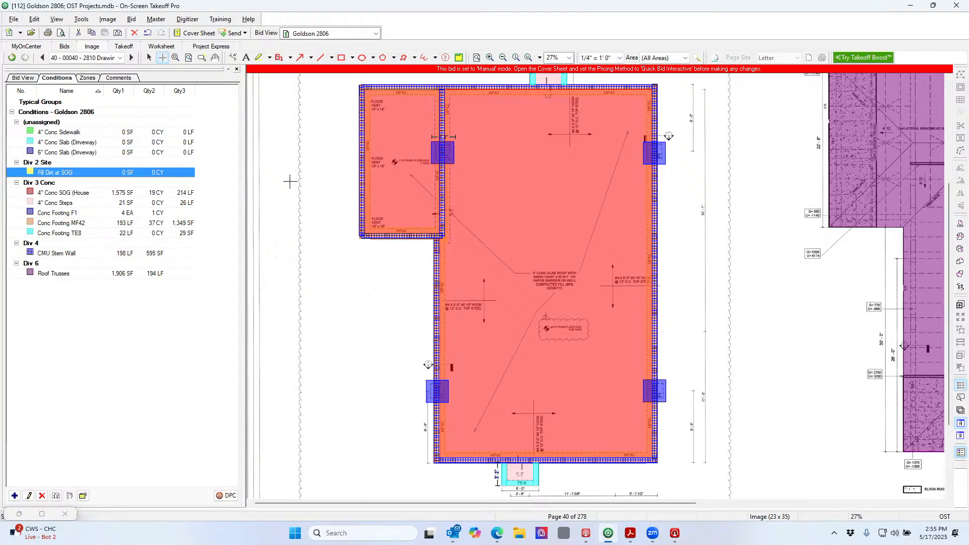
# Select the red slab and review the Fill Dirt at SOG properties without changes
pyautogui.click(149, 57)
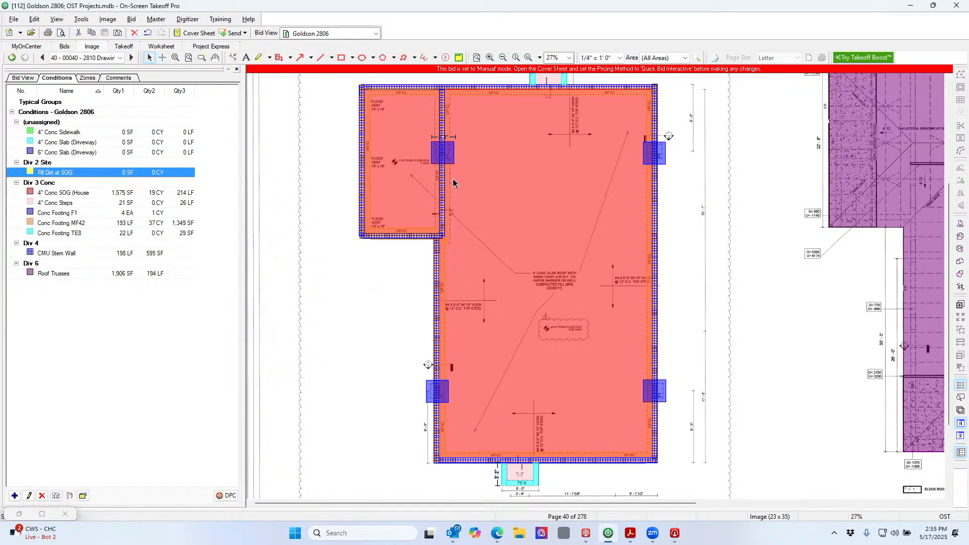
pyautogui.click(485, 190)
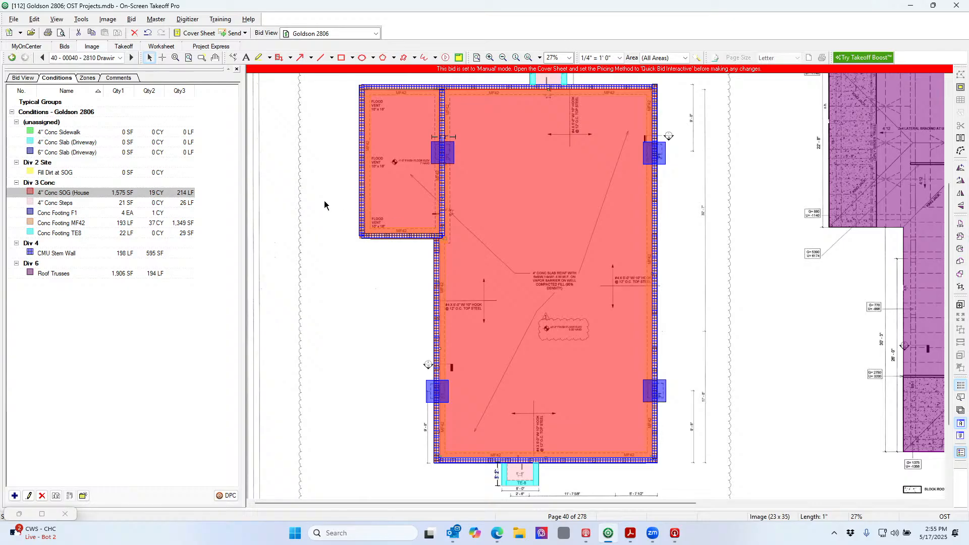
pyautogui.doubleClick(144, 174)
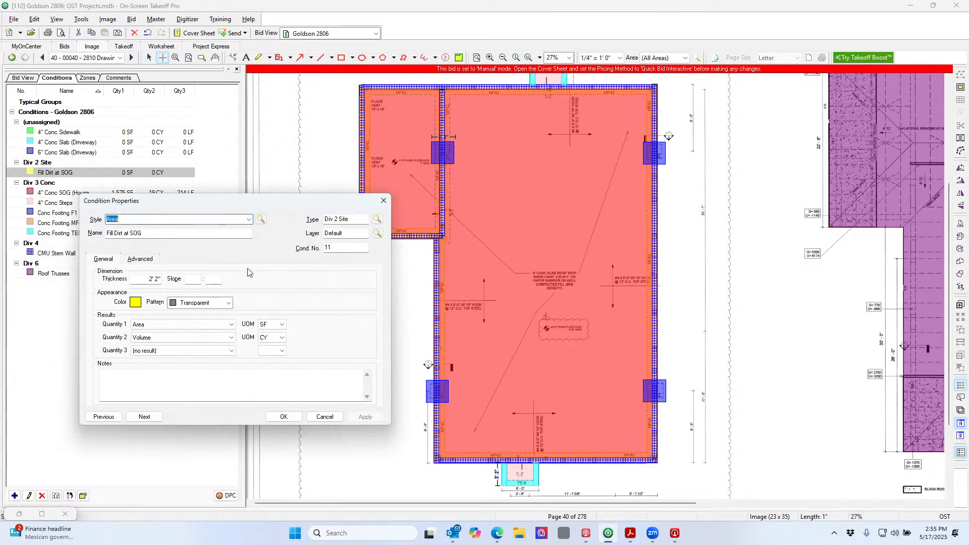
pyautogui.click(291, 420)
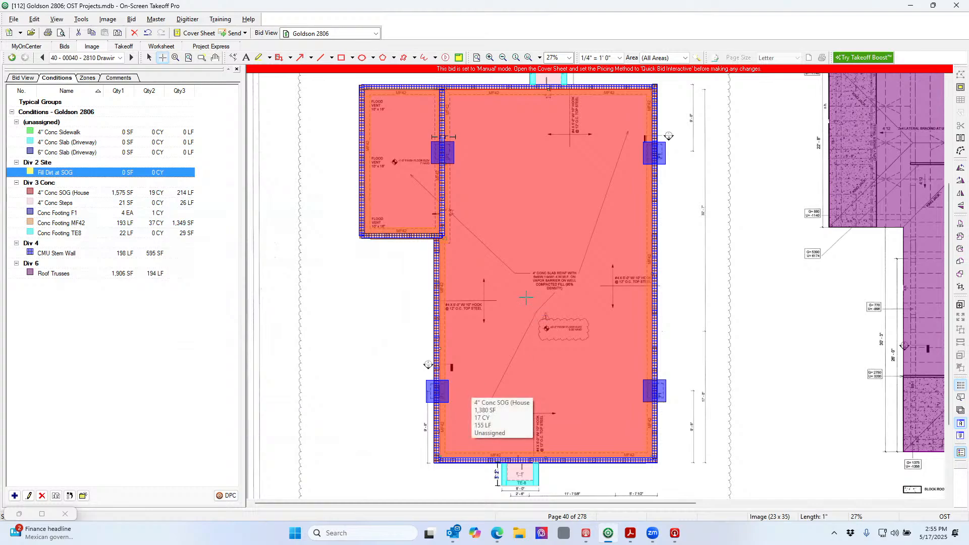
# Copy the red 4" Conc SOG slab area and paste it, raising the condition to 2,955 SF
pyautogui.click(150, 58)
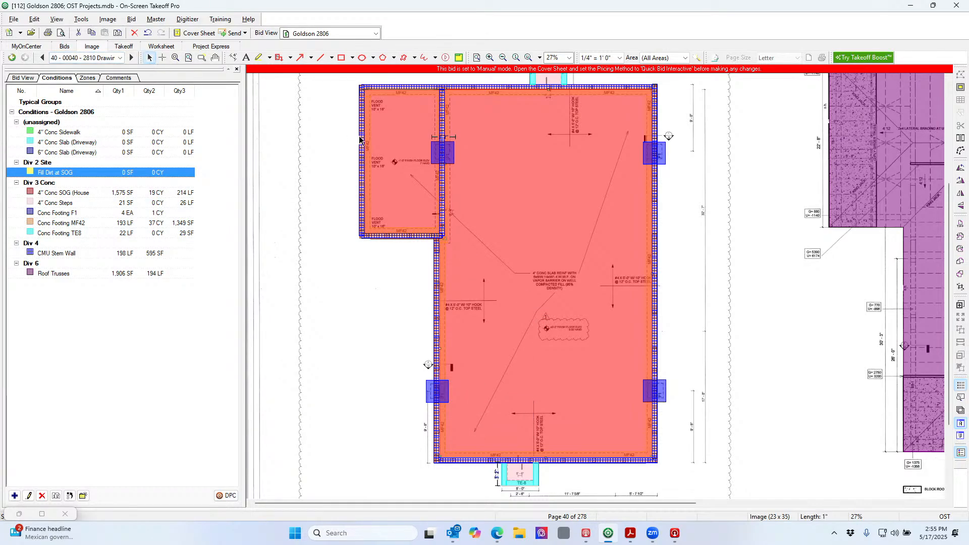
pyautogui.rightClick(500, 201)
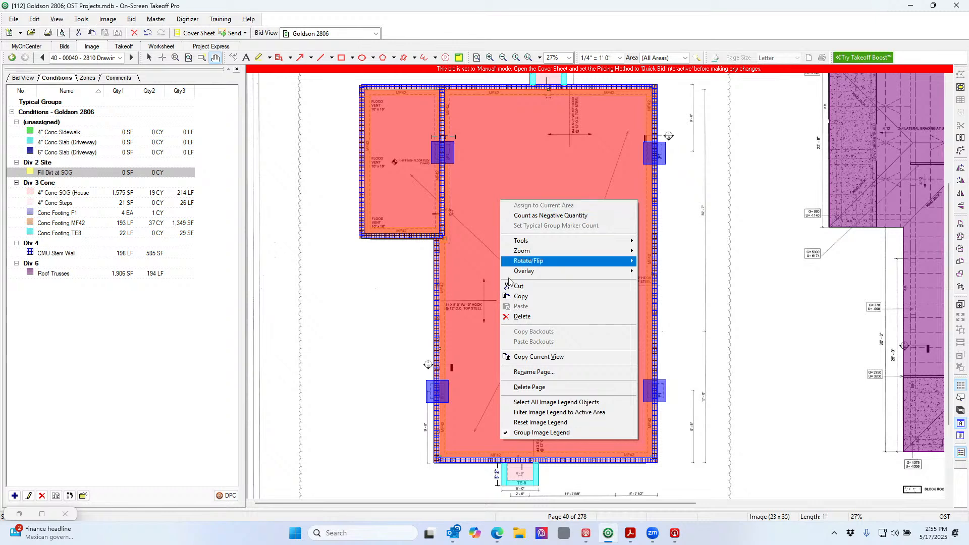
pyautogui.click(536, 297)
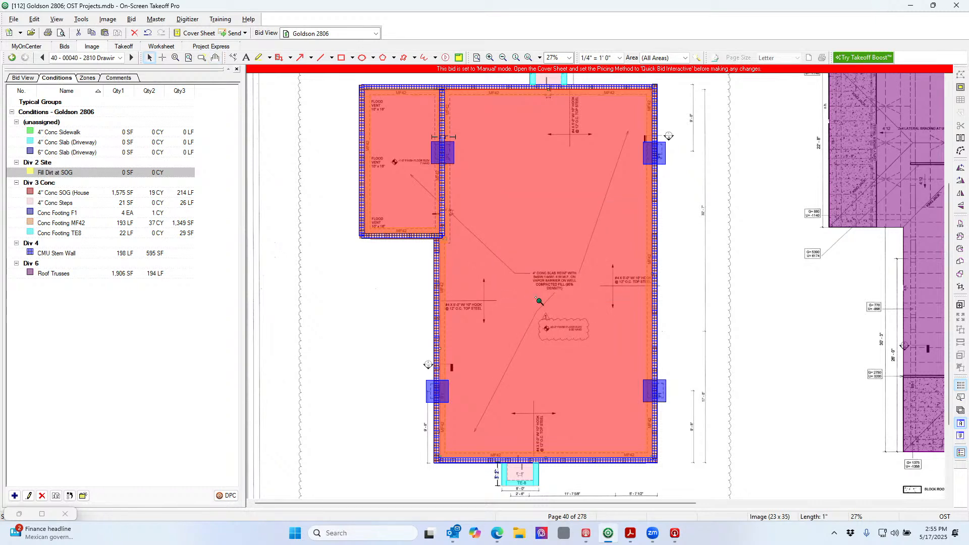
pyautogui.hotkey('ctrl', 'v')
pyautogui.click(526, 291)
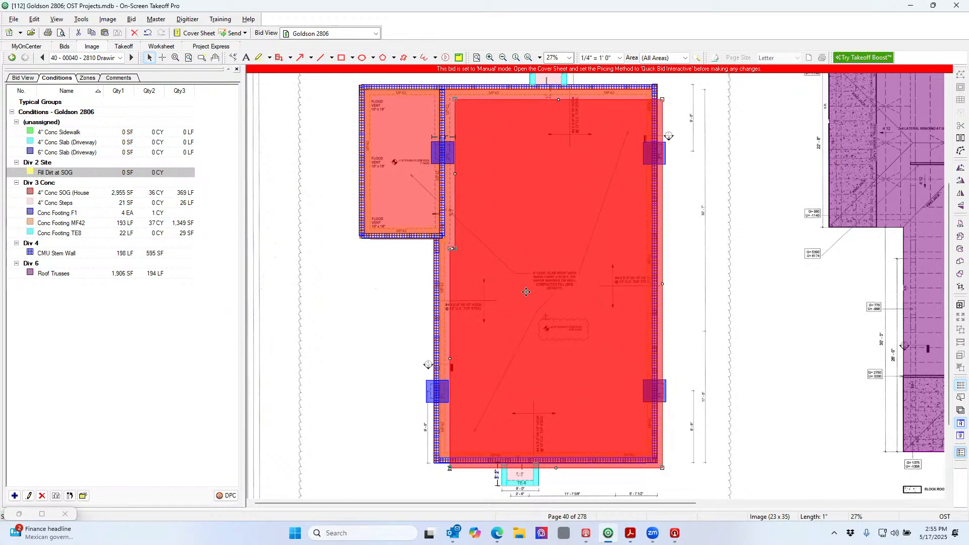
# Alternate selection between the red slab on the drawing and the Fill Dirt at SOG condition
pyautogui.rightClick(526, 292)
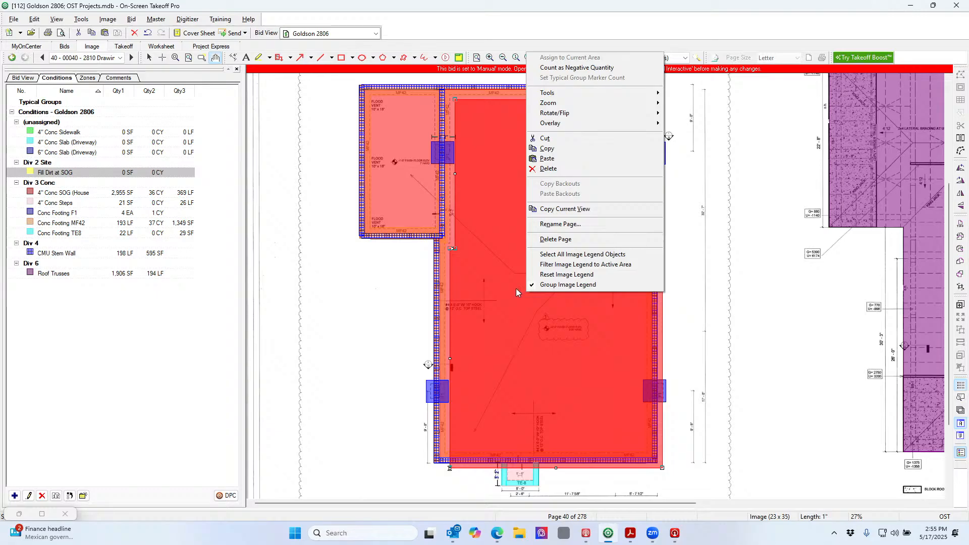
pyautogui.click(158, 172)
pyautogui.click(482, 215)
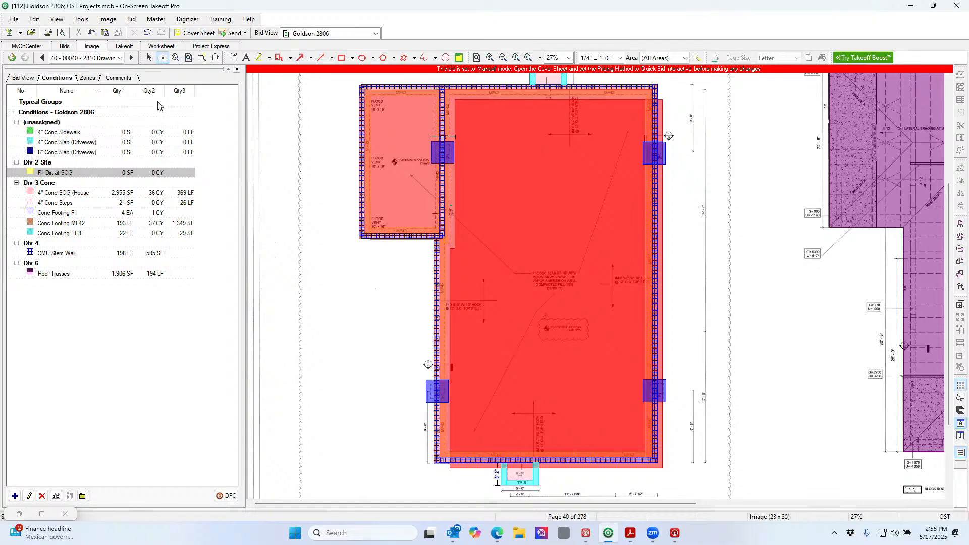
pyautogui.click(147, 58)
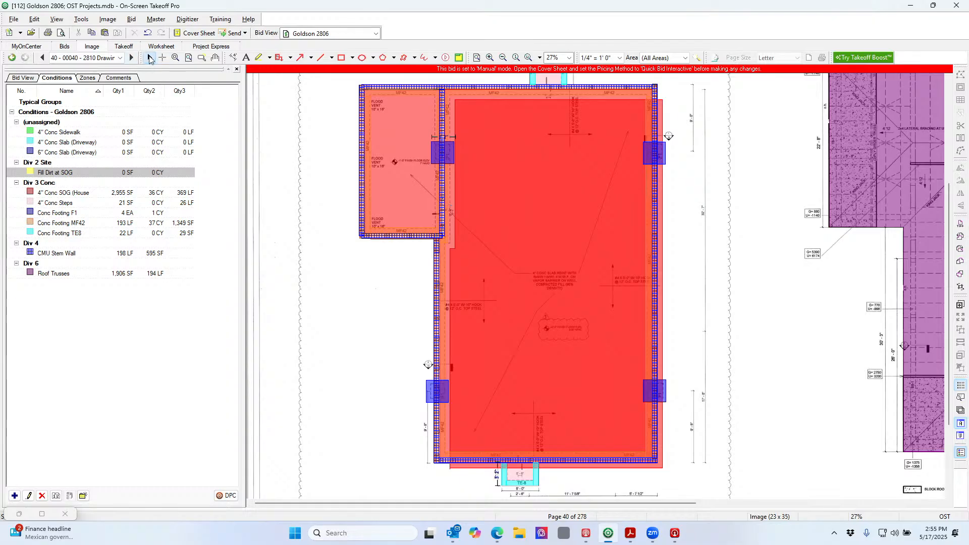
pyautogui.click(490, 144)
pyautogui.rightClick(506, 146)
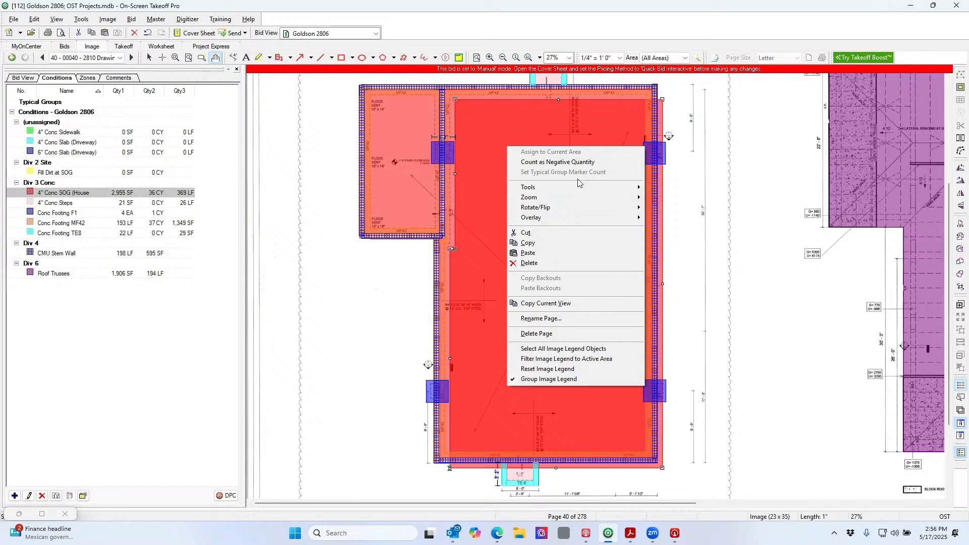
pyautogui.click(102, 175)
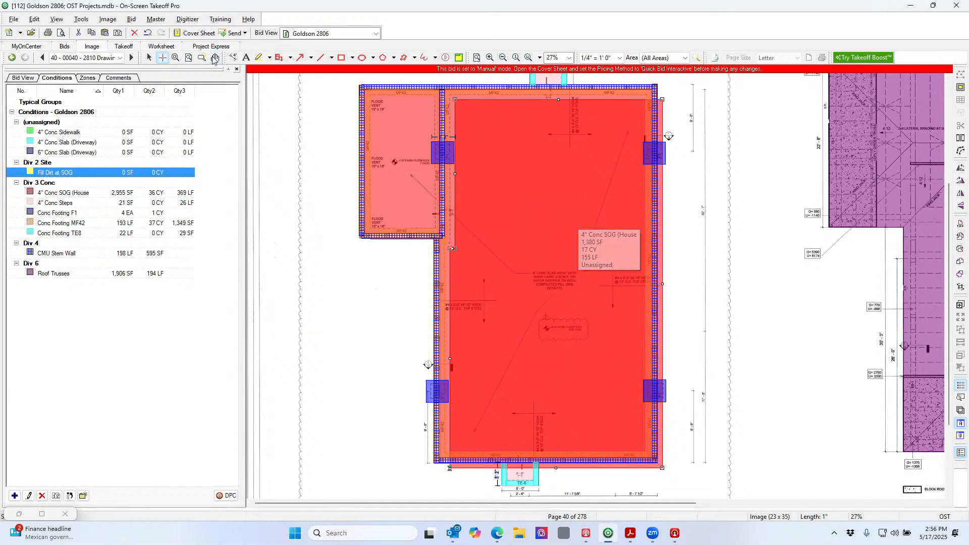
pyautogui.click(149, 57)
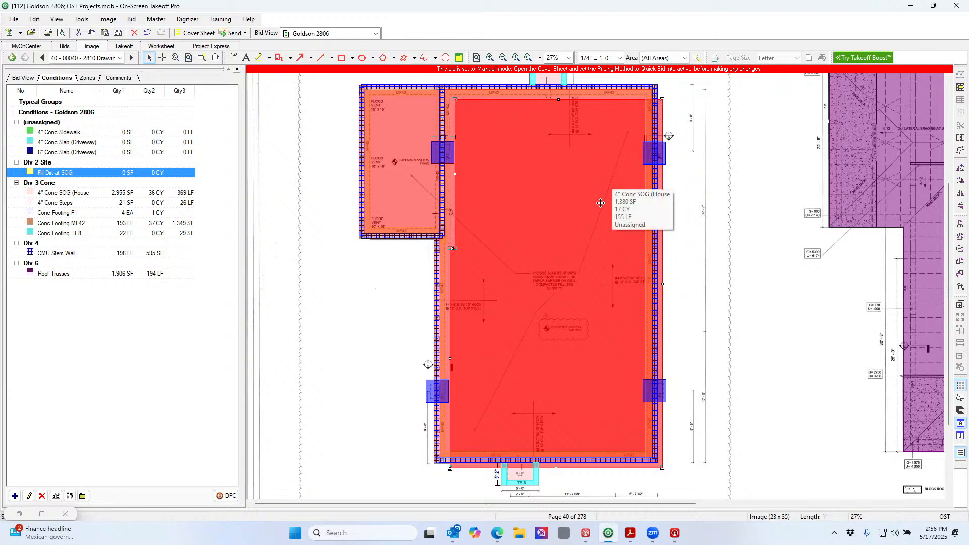
pyautogui.click(451, 101)
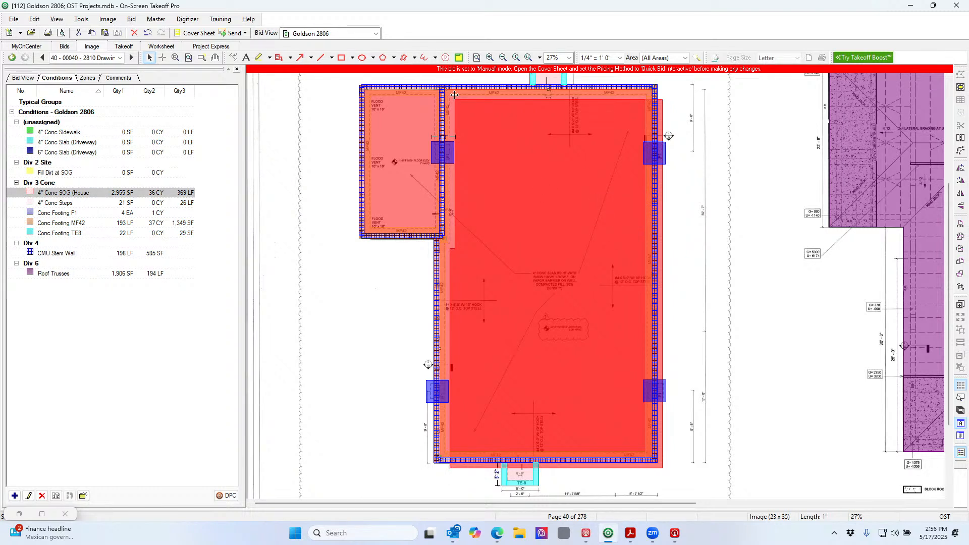
pyautogui.click(102, 173)
pyautogui.rightClick(102, 173)
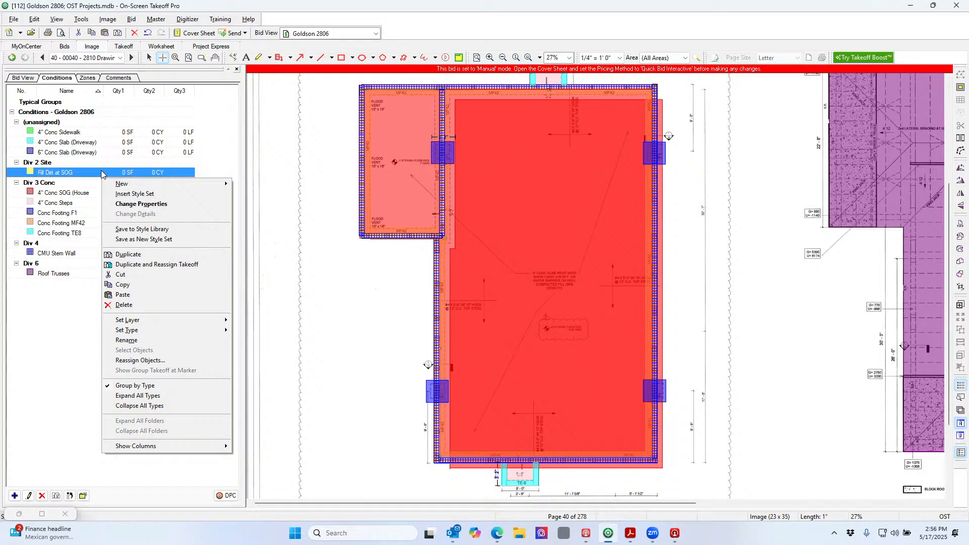
# Duplicate the Fill Dirt at SOG condition, then select 4" Conc SOG and its red area
pyautogui.click(155, 265)
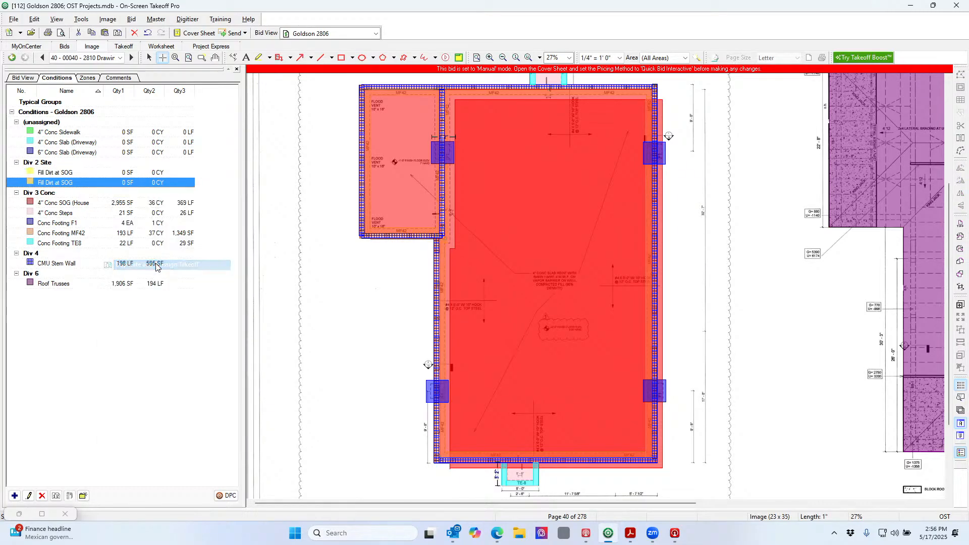
pyautogui.click(130, 204)
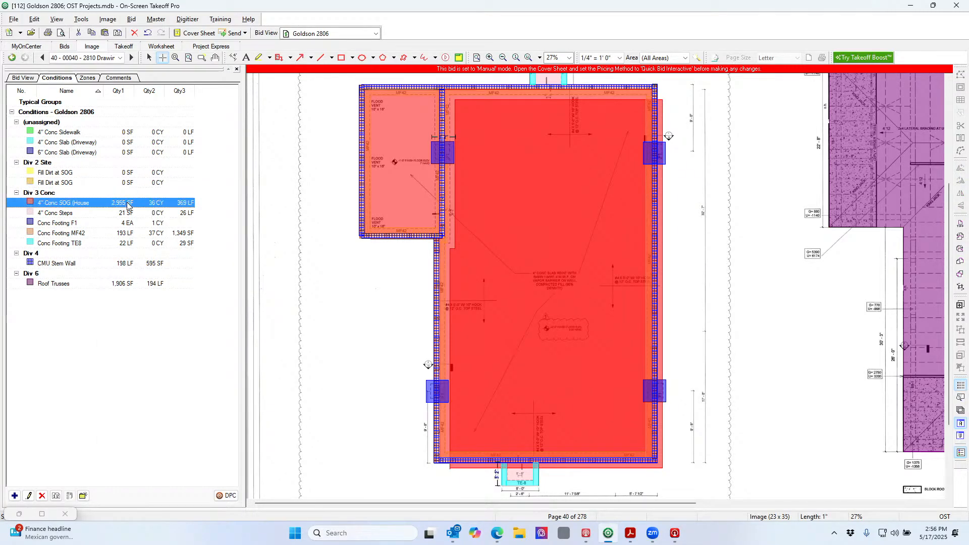
pyautogui.rightClick(130, 204)
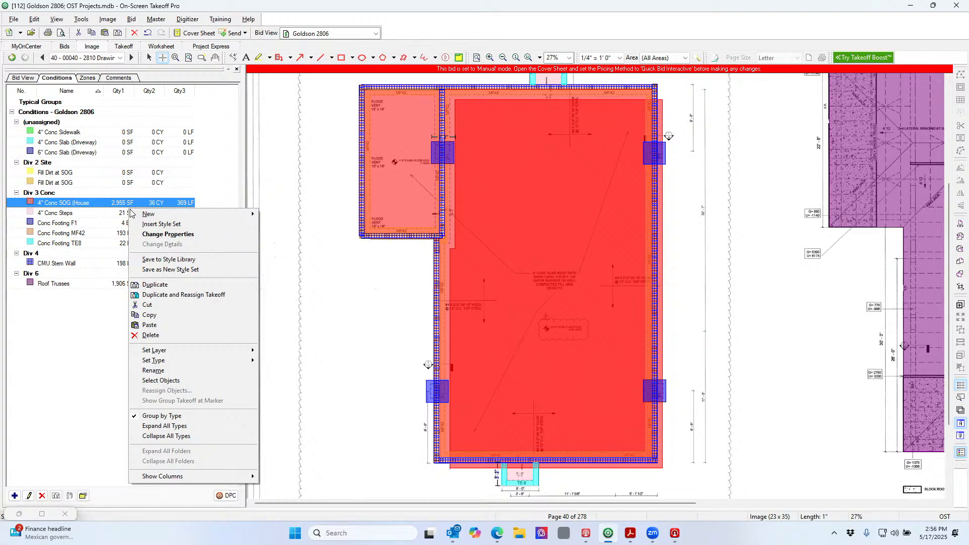
pyautogui.click(549, 162)
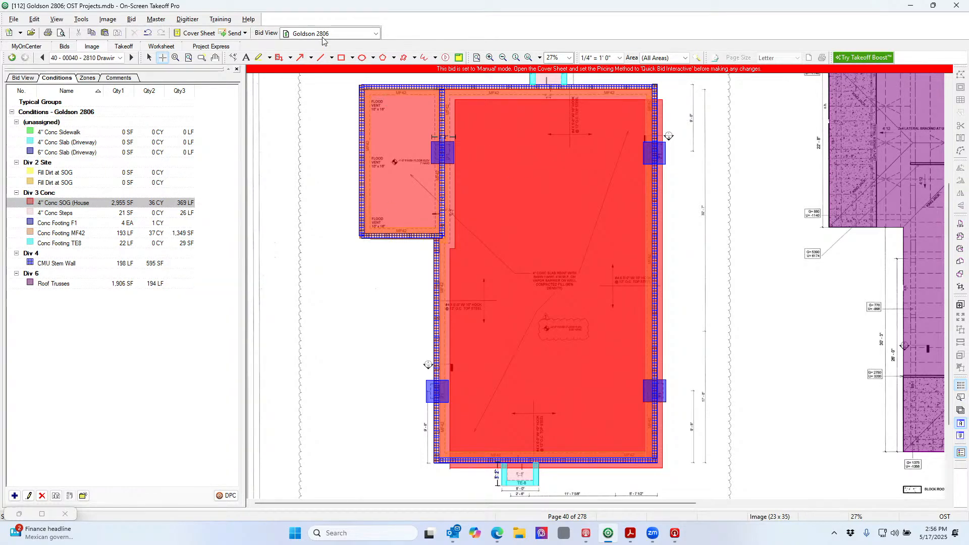
pyautogui.click(150, 57)
pyautogui.click(571, 178)
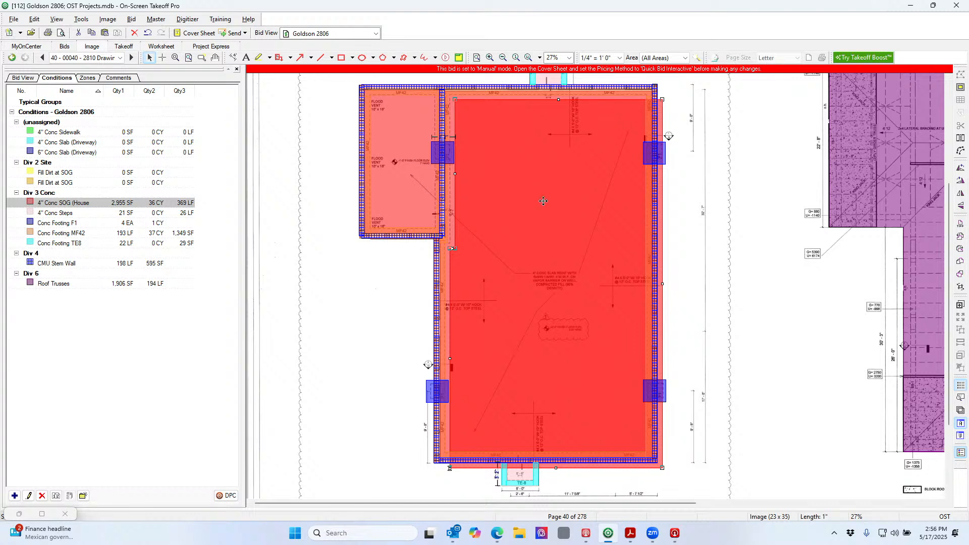
# Cancel the stray takeoff line with Esc and reselect the first Fill Dirt at SOG condition
pyautogui.rightClick(164, 173)
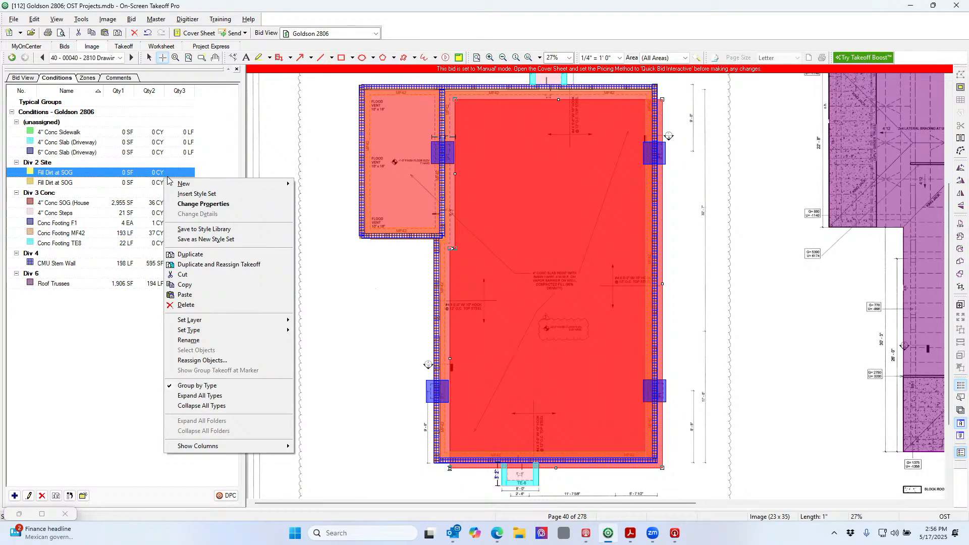
pyautogui.moveTo(183, 187)
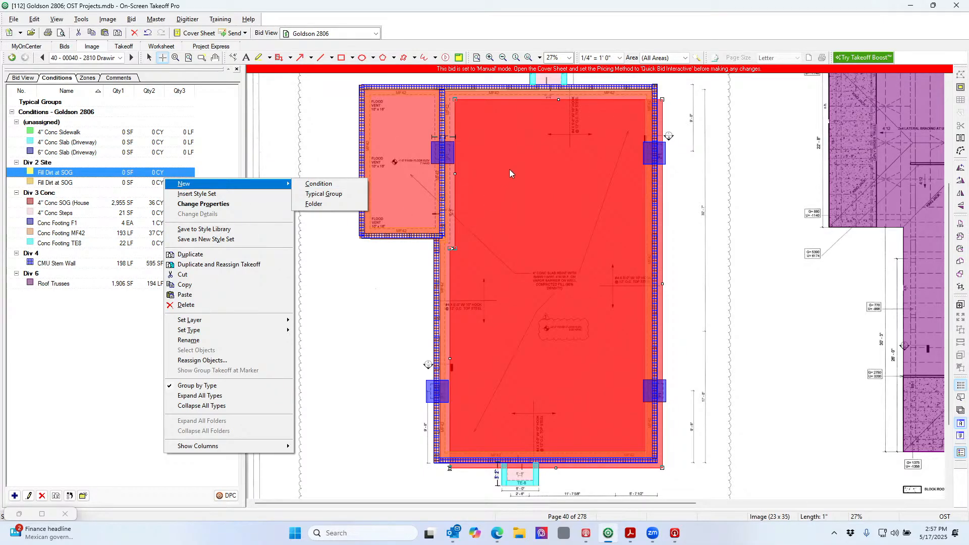
pyautogui.click(551, 187)
pyautogui.press('Escape')
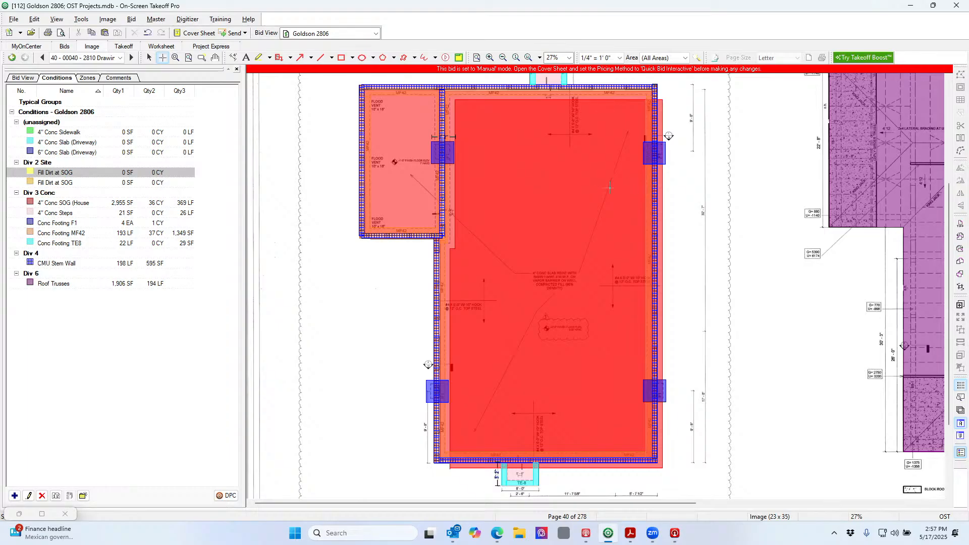
pyautogui.click(148, 57)
pyautogui.click(120, 204)
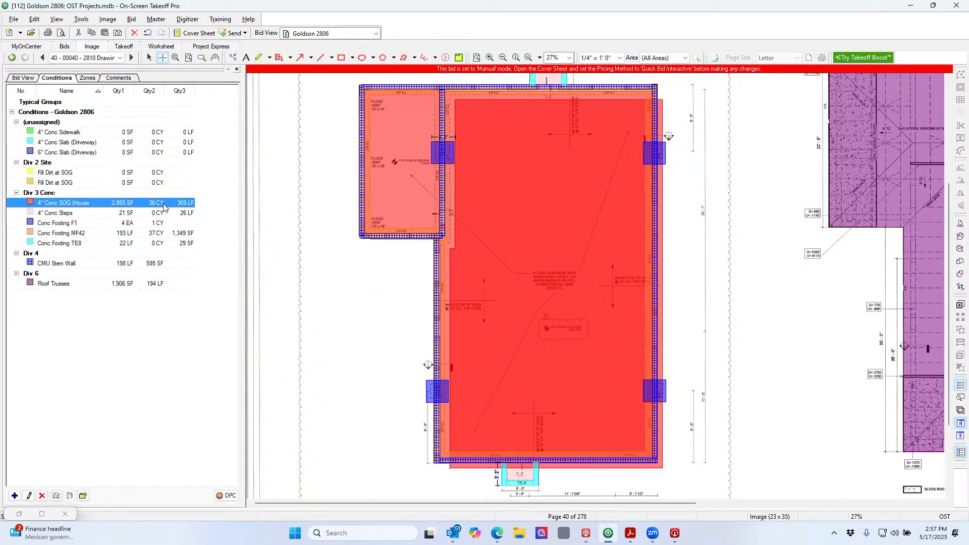
pyautogui.click(126, 174)
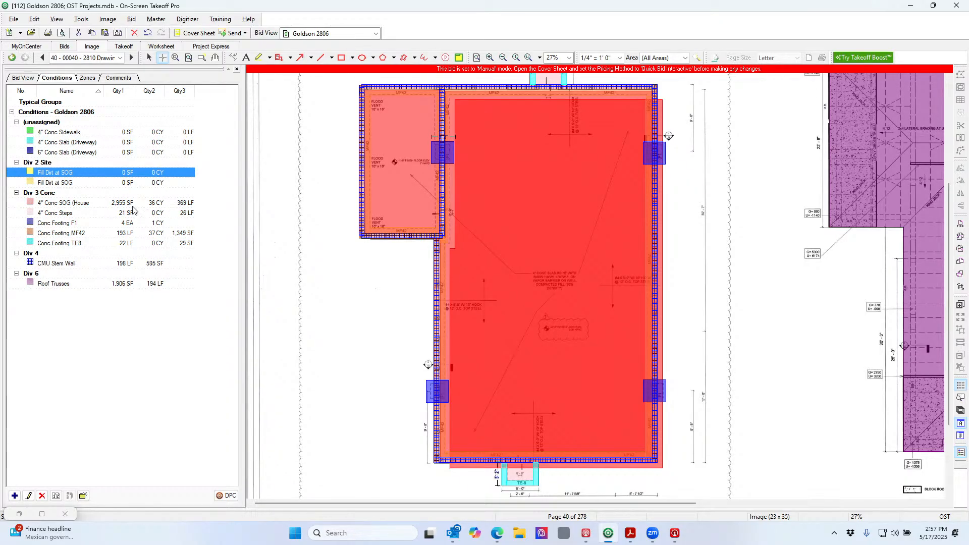
# Change the 4" Conc SOG condition's thickness to 2' 2"
pyautogui.doubleClick(126, 204)
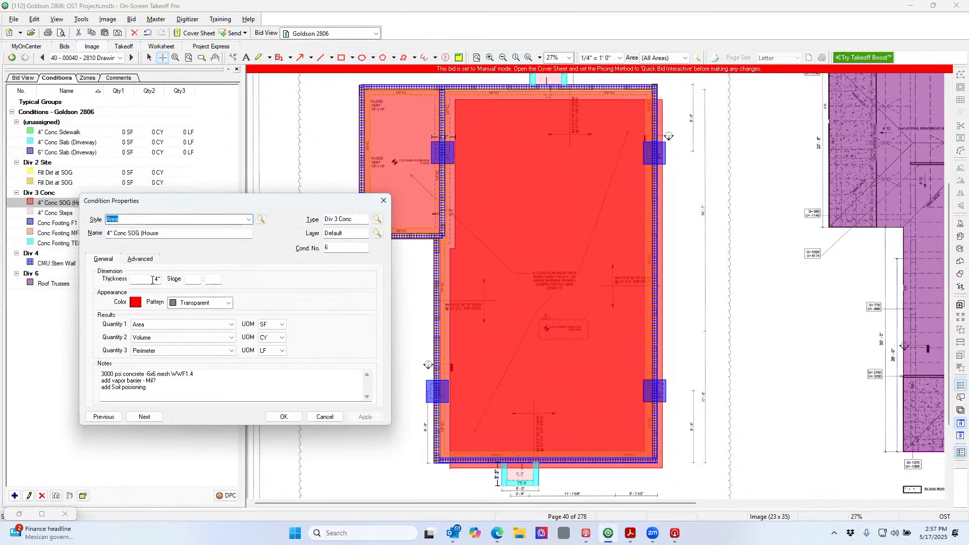
pyautogui.click(154, 278)
pyautogui.write('202')
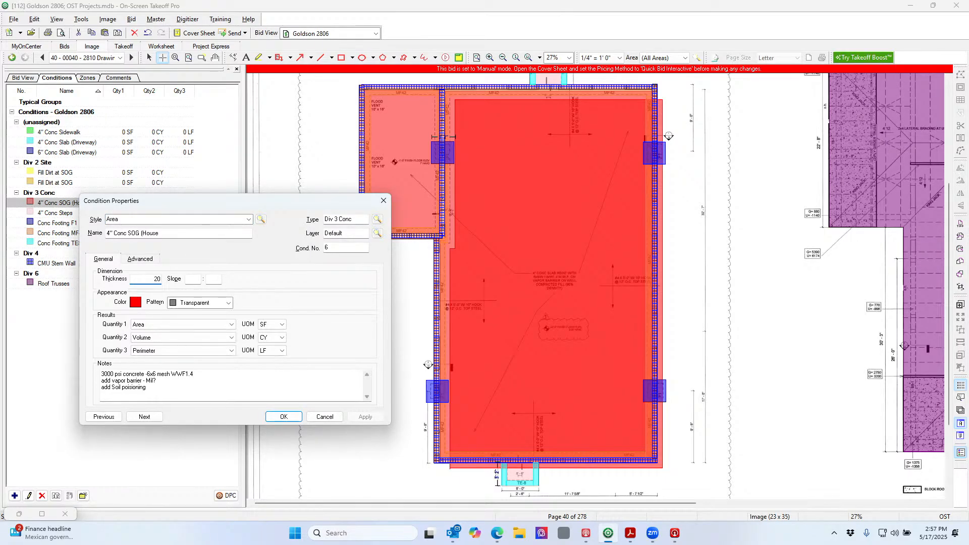
pyautogui.click(284, 417)
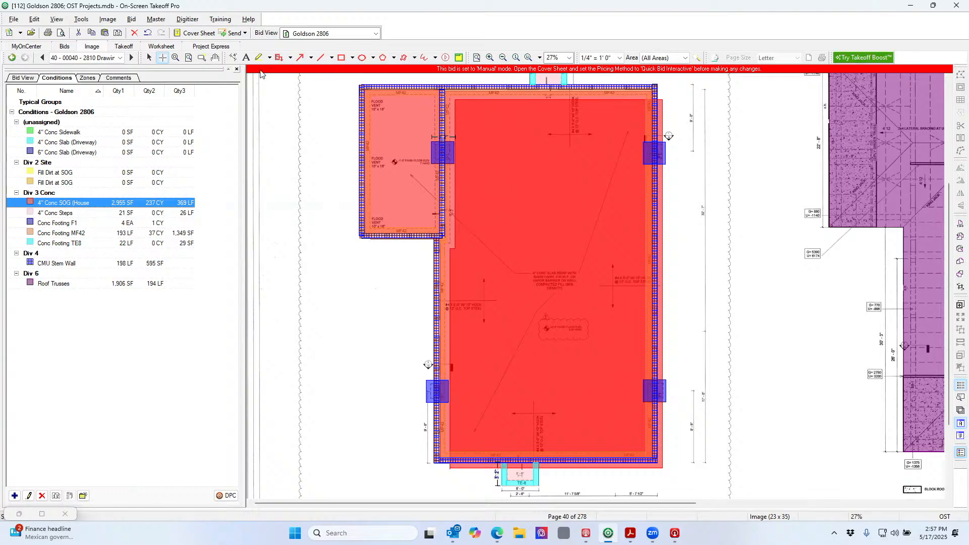
# Delete the pasted slab copy, undo an accidental flood-vent deletion, and recheck the unchanged properties
pyautogui.click(524, 131)
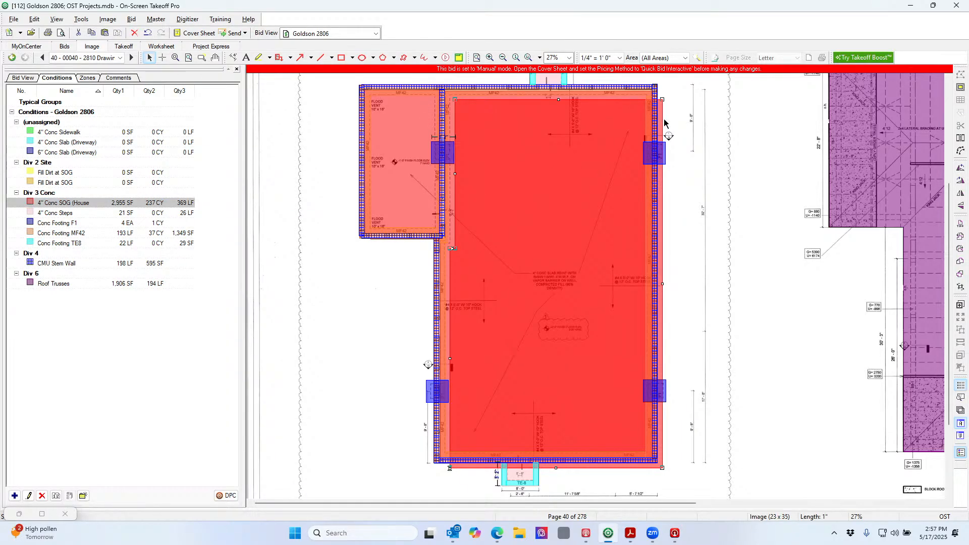
pyautogui.press('Delete')
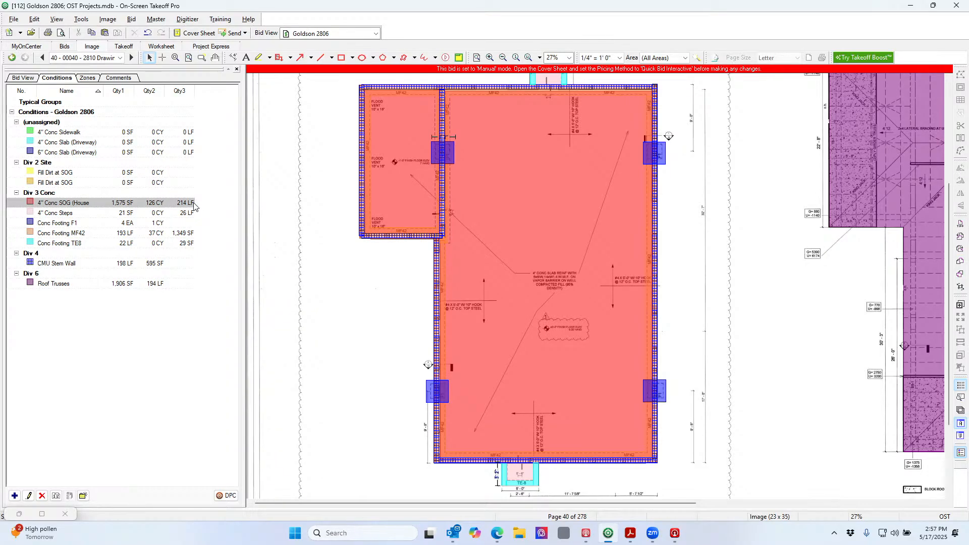
pyautogui.click(396, 193)
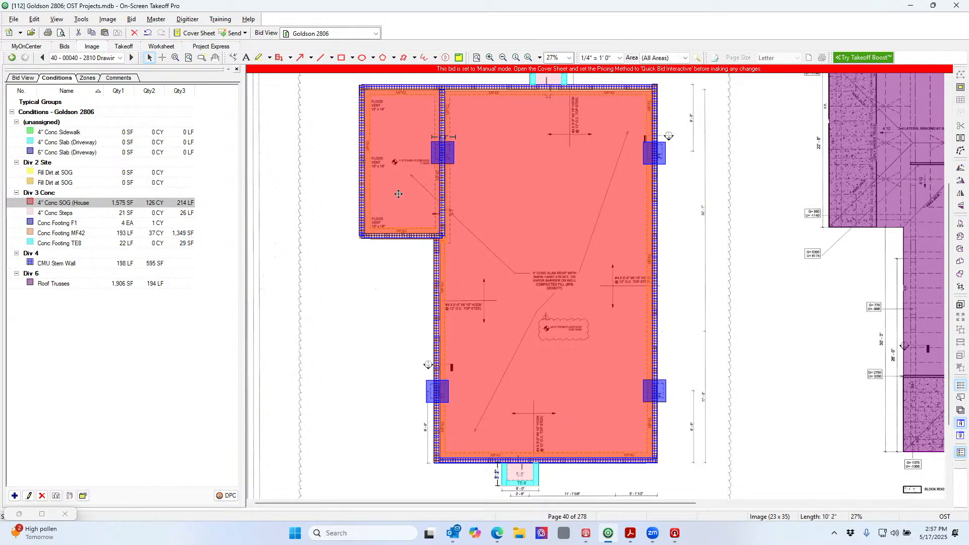
pyautogui.press('Delete')
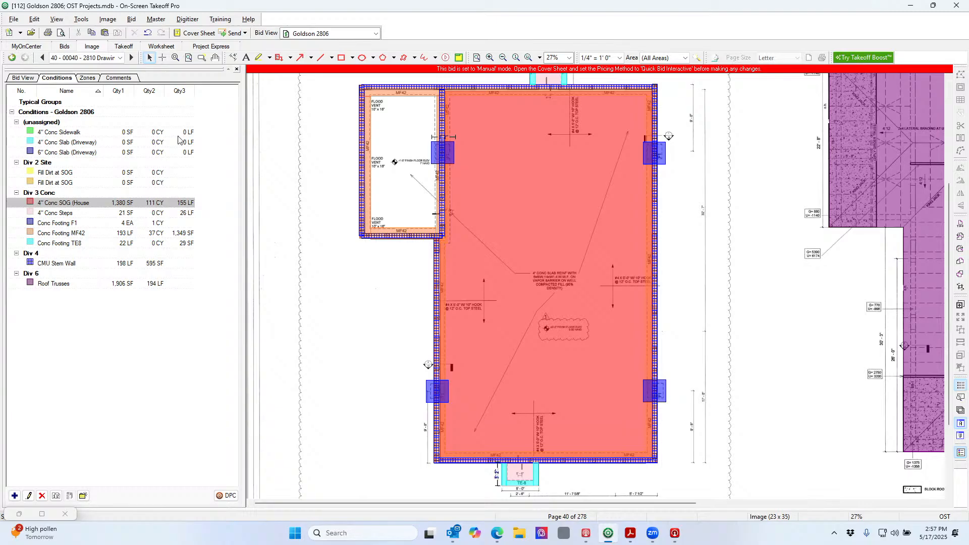
pyautogui.click(149, 35)
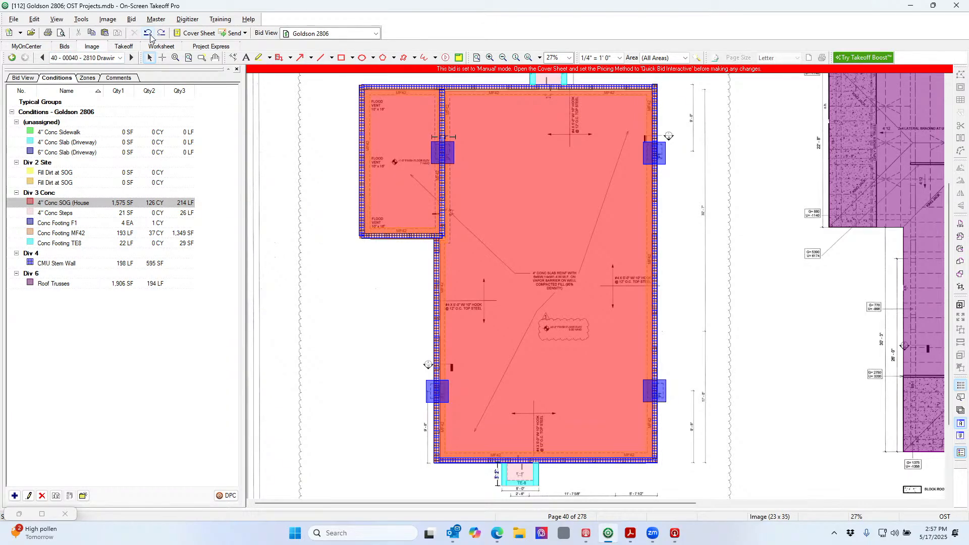
pyautogui.doubleClick(155, 203)
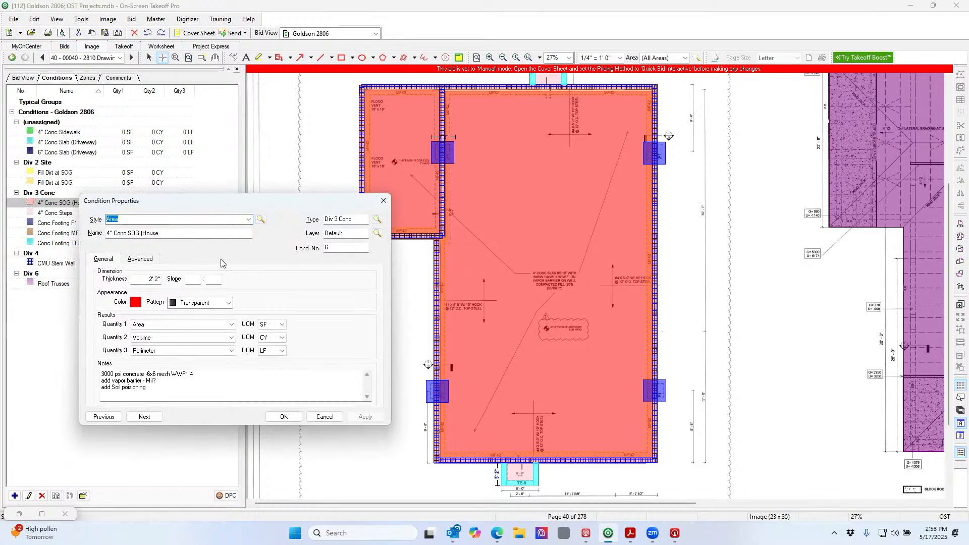
pyautogui.click(325, 416)
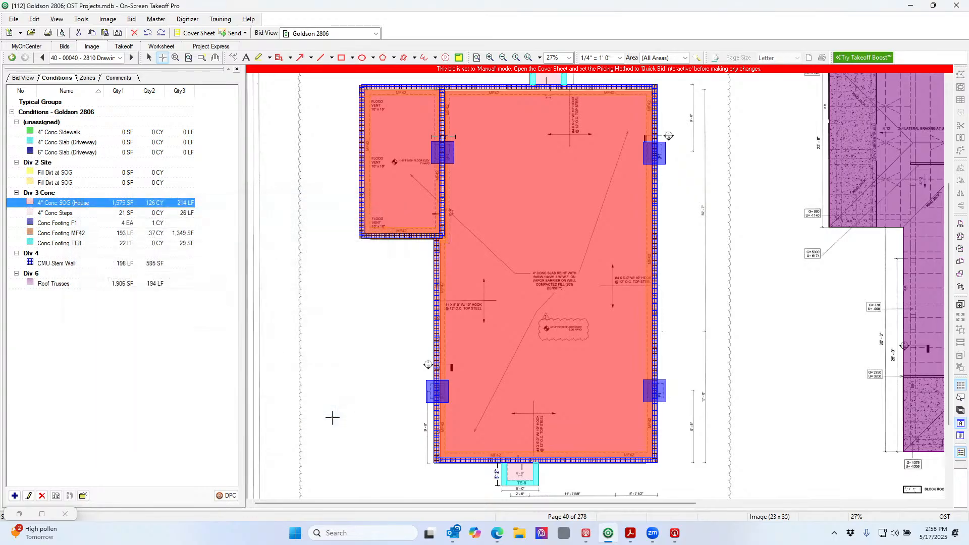
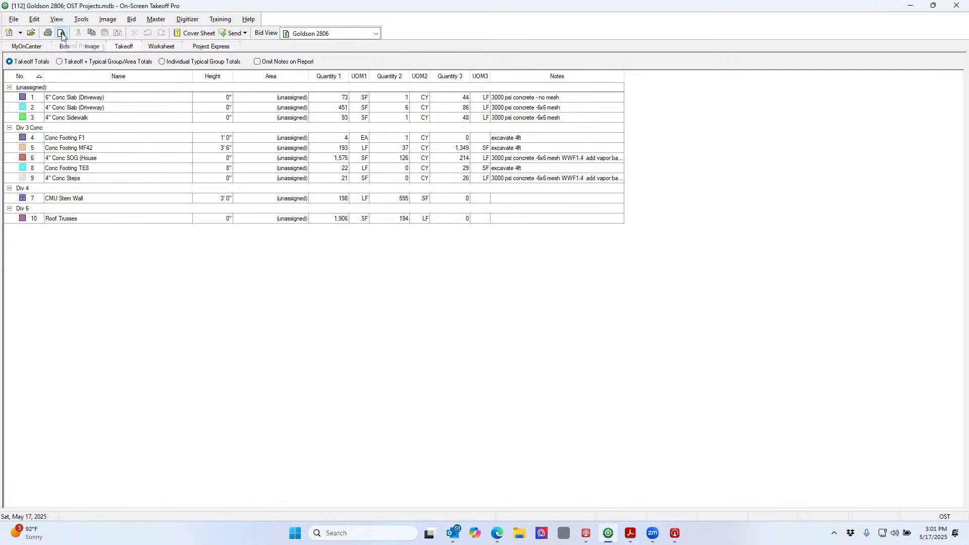
# Preview and close the takeoff print, then open the Goldson 2806 drawing pages from Bids
pyautogui.click(61, 33)
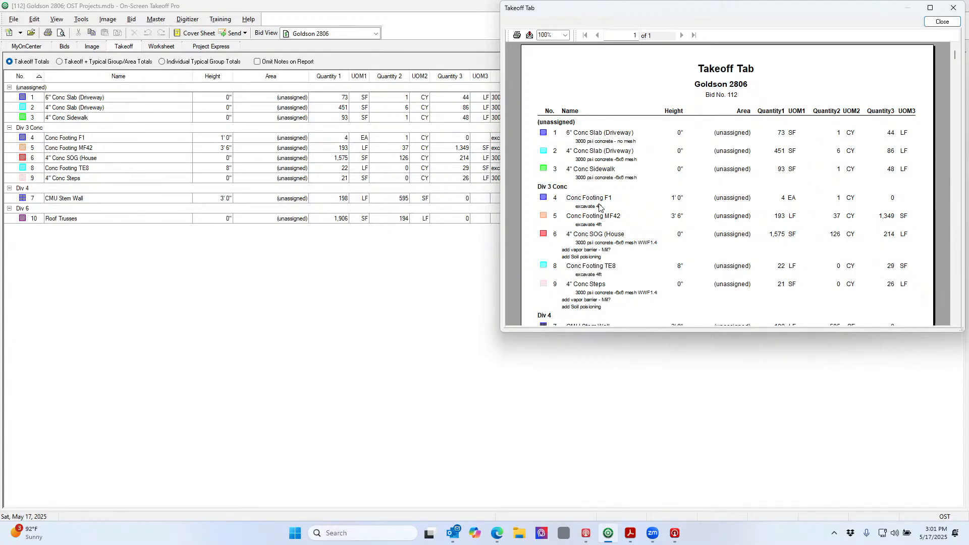
pyautogui.click(928, 23)
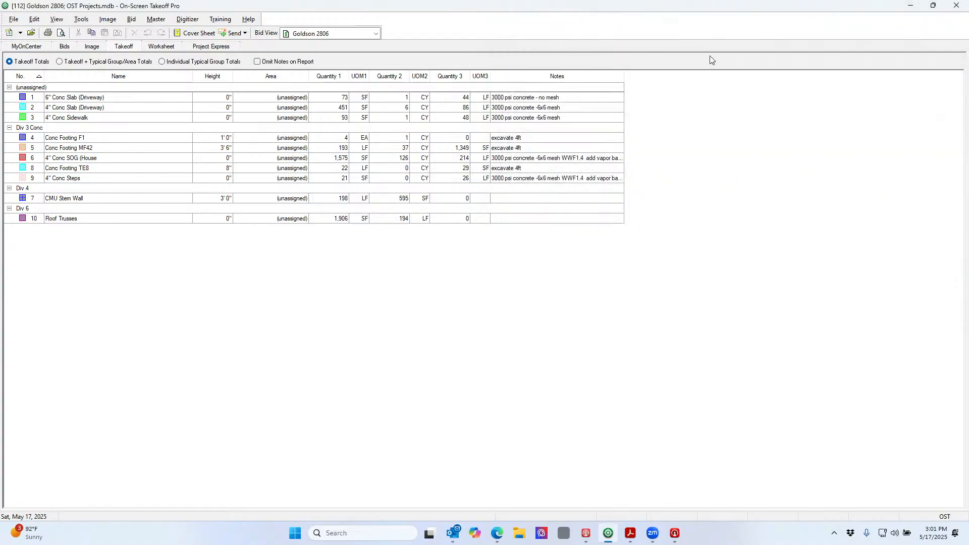
pyautogui.click(64, 47)
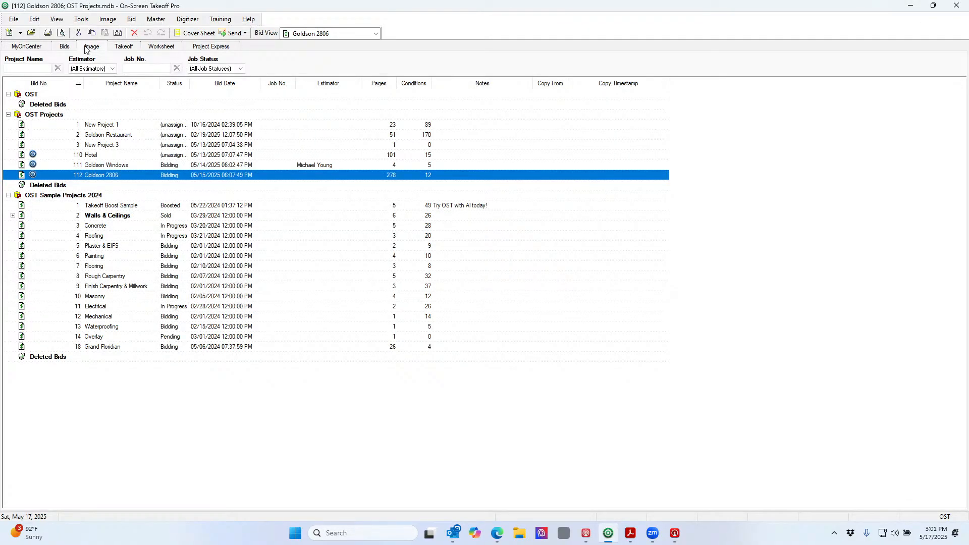
pyautogui.click(85, 49)
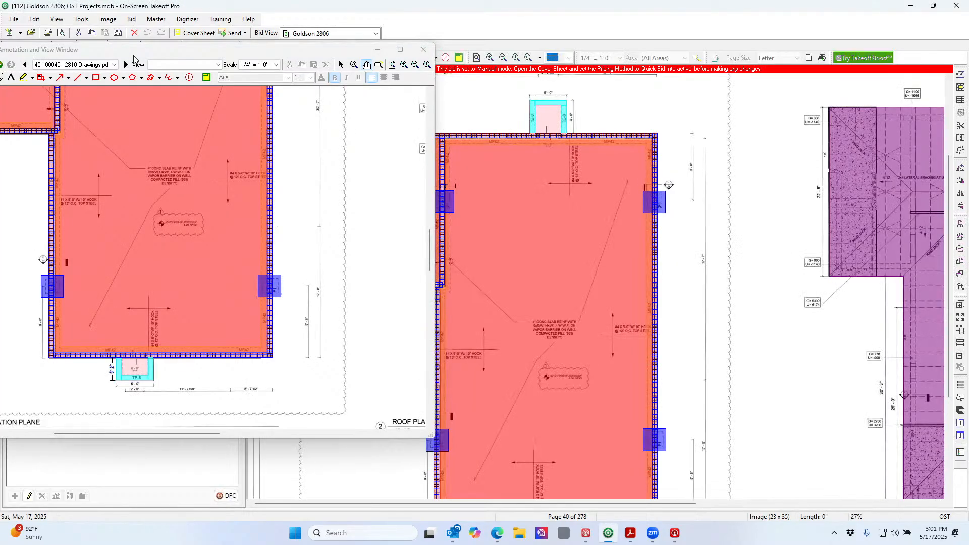
# Close the Annotation and View Window and preview printing the page-40 view
pyautogui.moveTo(147, 50); pyautogui.dragTo(376, 60)
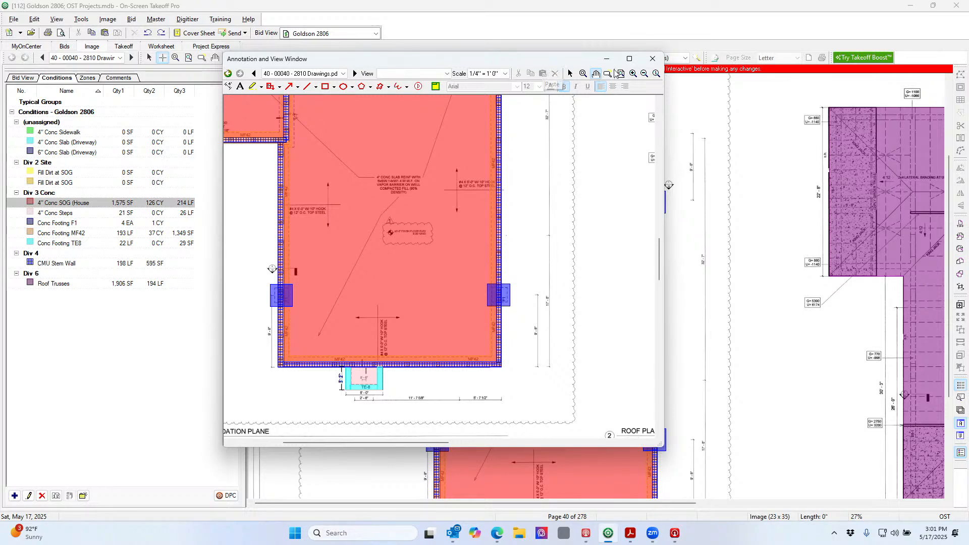
pyautogui.click(652, 58)
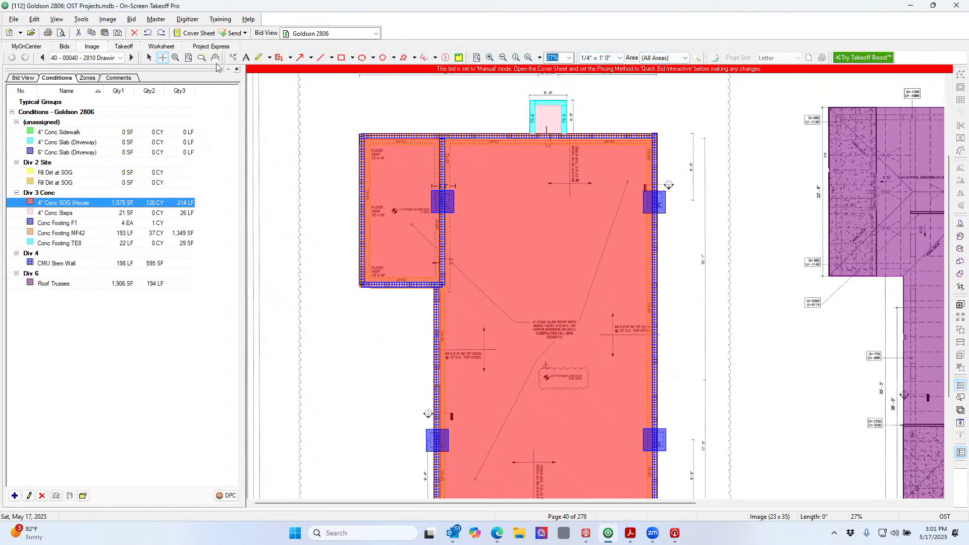
pyautogui.click(62, 33)
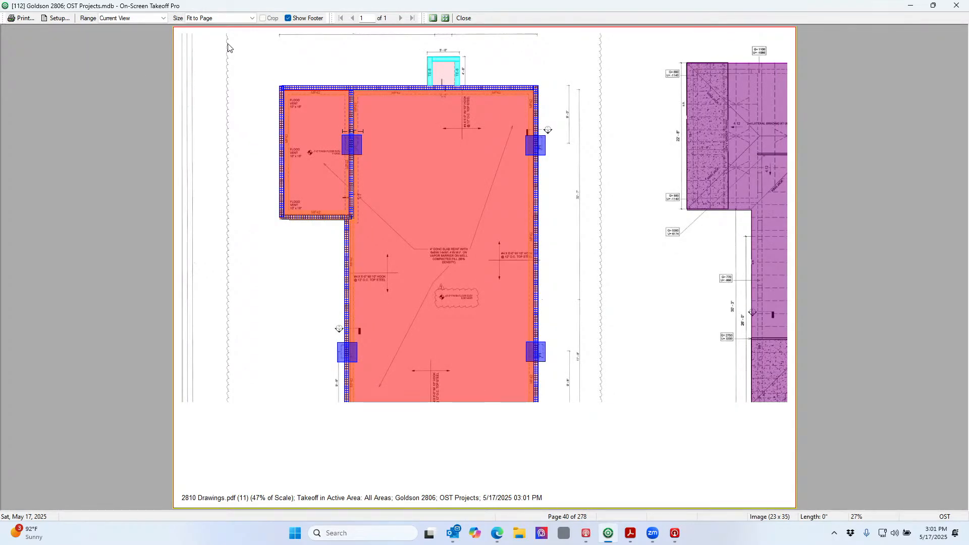
pyautogui.click(162, 19)
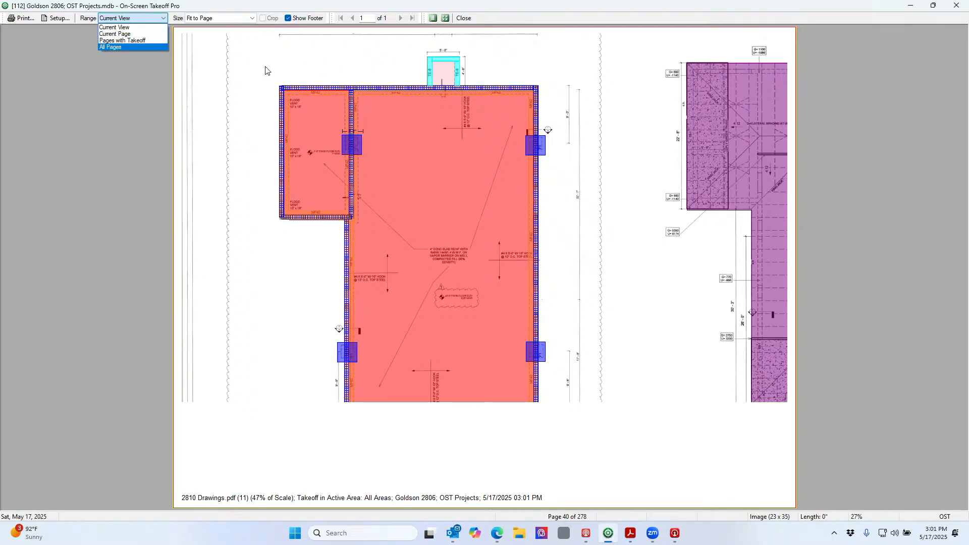
pyautogui.click(151, 42)
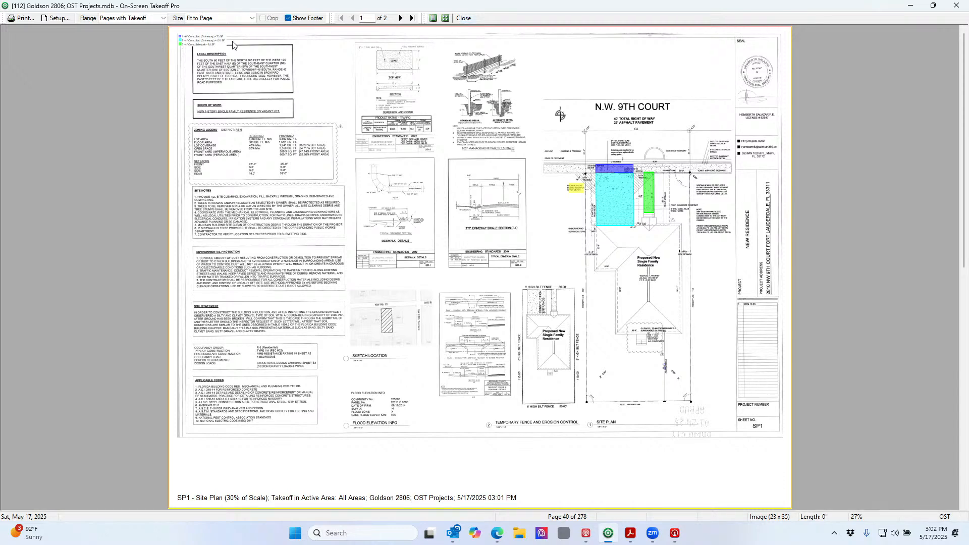
pyautogui.click(401, 18)
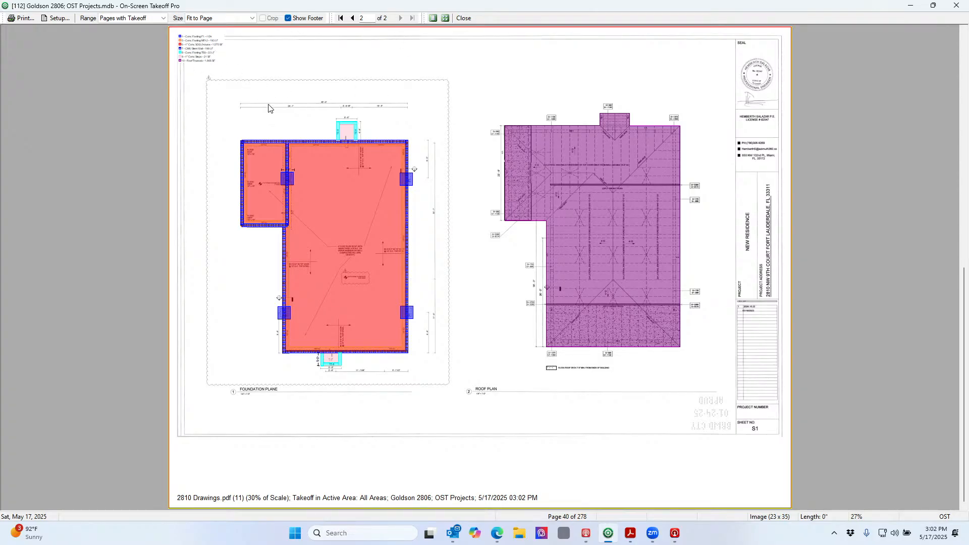
pyautogui.click(462, 19)
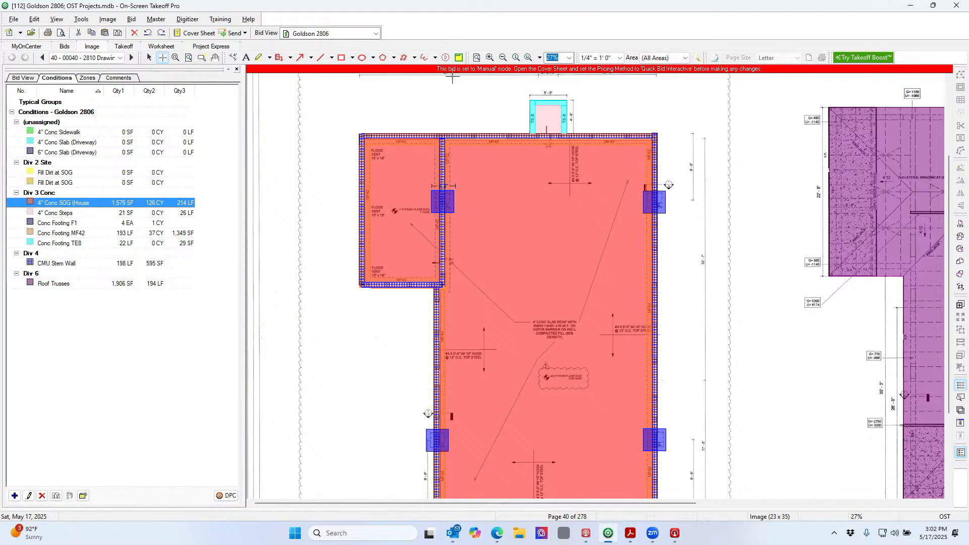
# Enter Sub prices 10, 15 and 15 for the two driveway slabs and the sidewalk
pyautogui.click(165, 49)
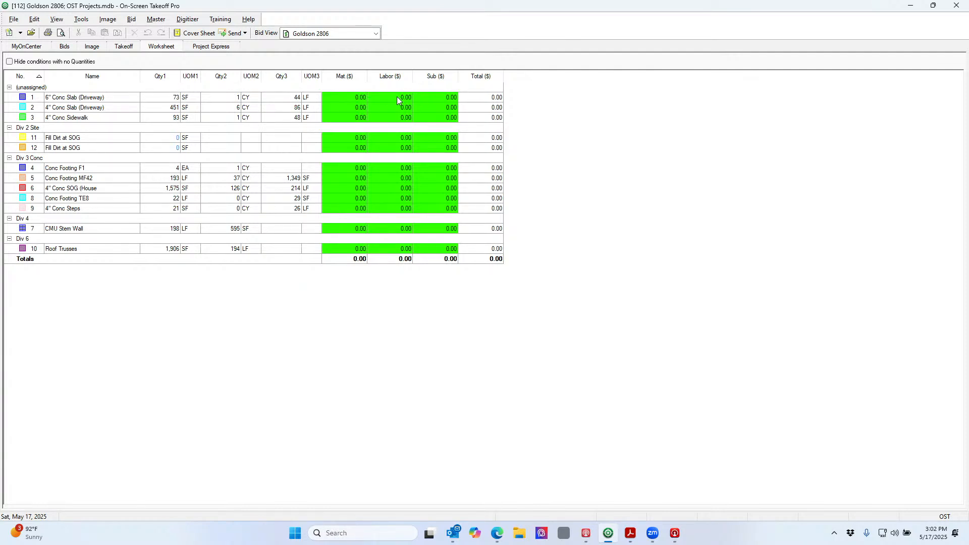
pyautogui.click(430, 98)
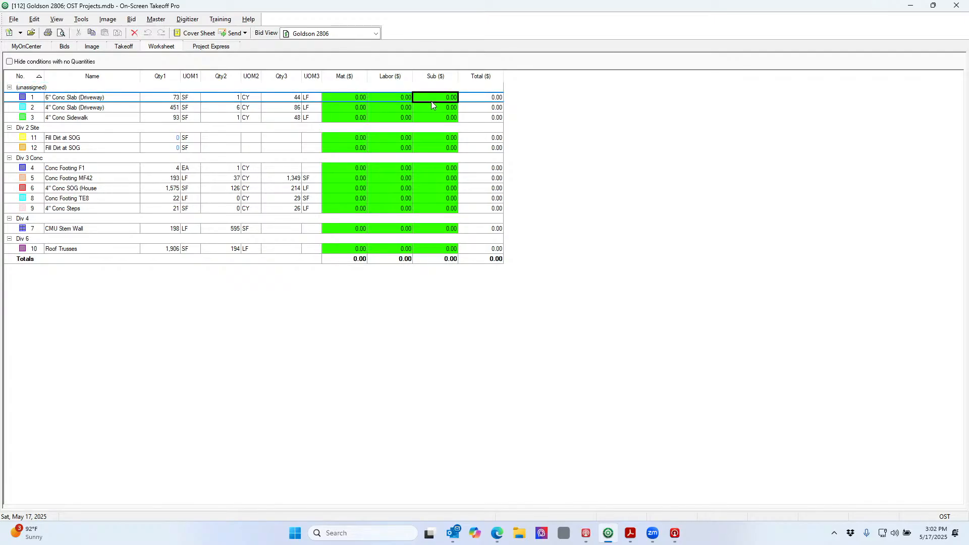
pyautogui.write('10')
pyautogui.click(433, 105)
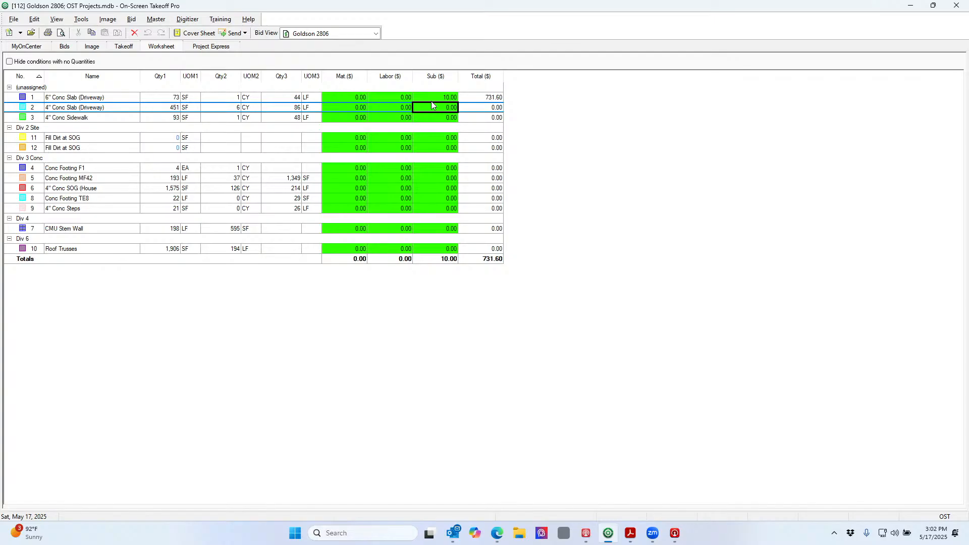
pyautogui.press('Return')
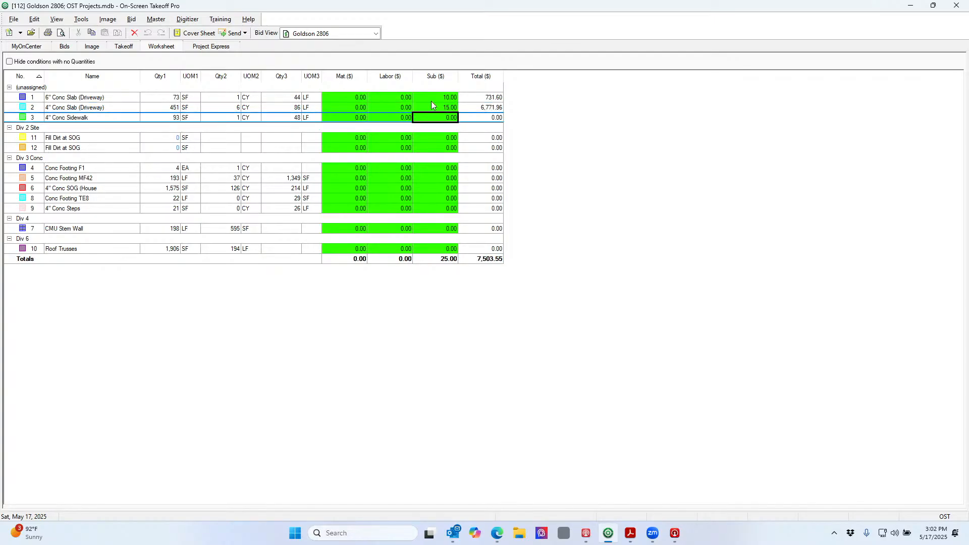
pyautogui.write('15')
pyautogui.press('Return')
# Step through the Fill Dirt and Conc Footing F1/MF42 worksheet cells, then return to the drawing
pyautogui.press('Down')
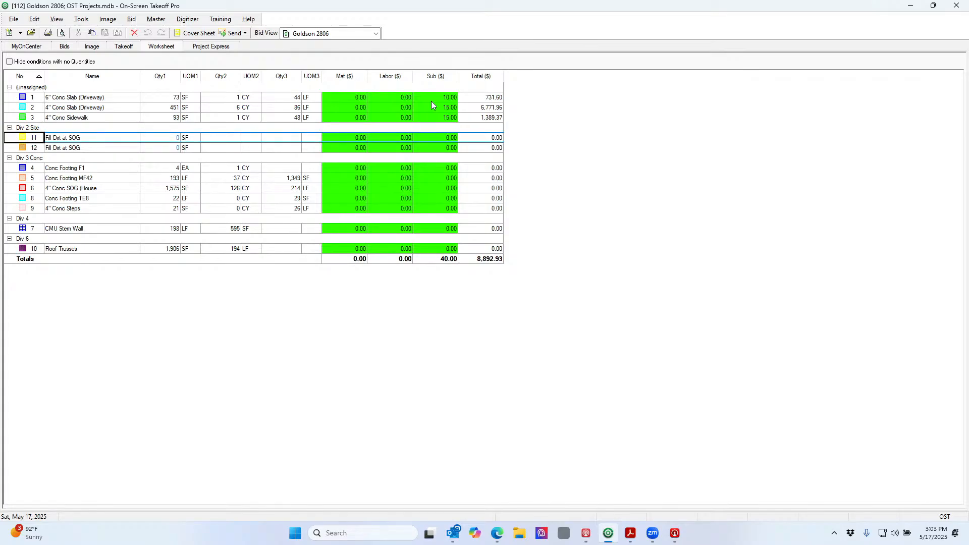
pyautogui.press('Right')
pyautogui.press('Right')
pyautogui.press('Right')
pyautogui.press('Down')
pyautogui.press('Down')
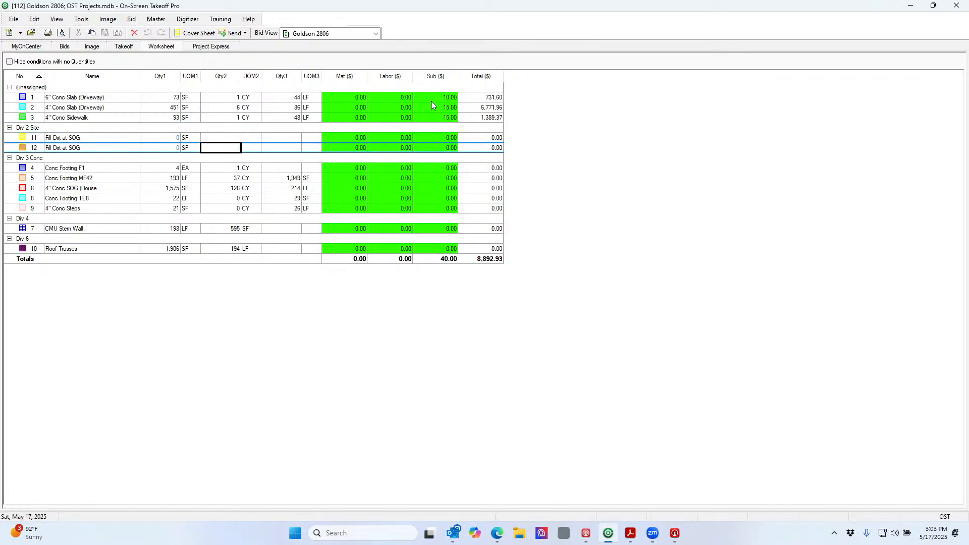
pyautogui.press('Down')
pyautogui.press('Down')
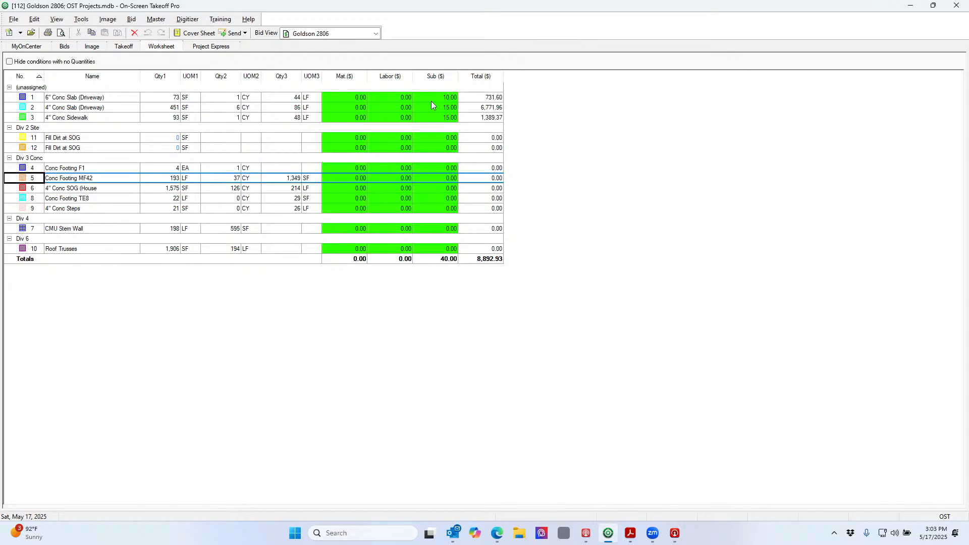
pyautogui.press('Right')
pyautogui.press('Right')
pyautogui.press('Right')
pyautogui.press('Right')
pyautogui.press('Right')
pyautogui.press('Right')
pyautogui.press('Right')
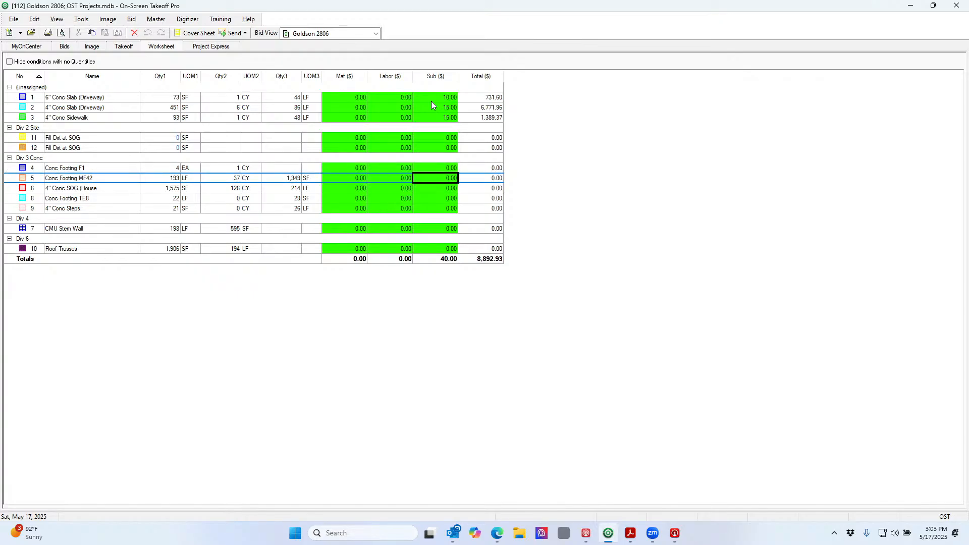
pyautogui.press('Up')
pyautogui.press('Home')
pyautogui.press('Down')
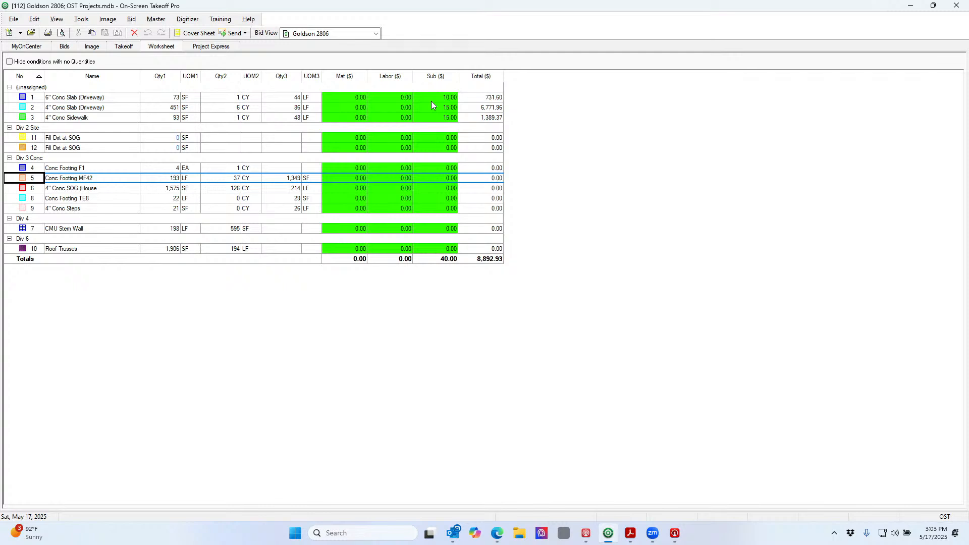
pyautogui.press('Up')
pyautogui.press('Right')
pyautogui.press('Right')
pyautogui.press('Right')
pyautogui.press('Right')
pyautogui.press('Right')
pyautogui.press('Right')
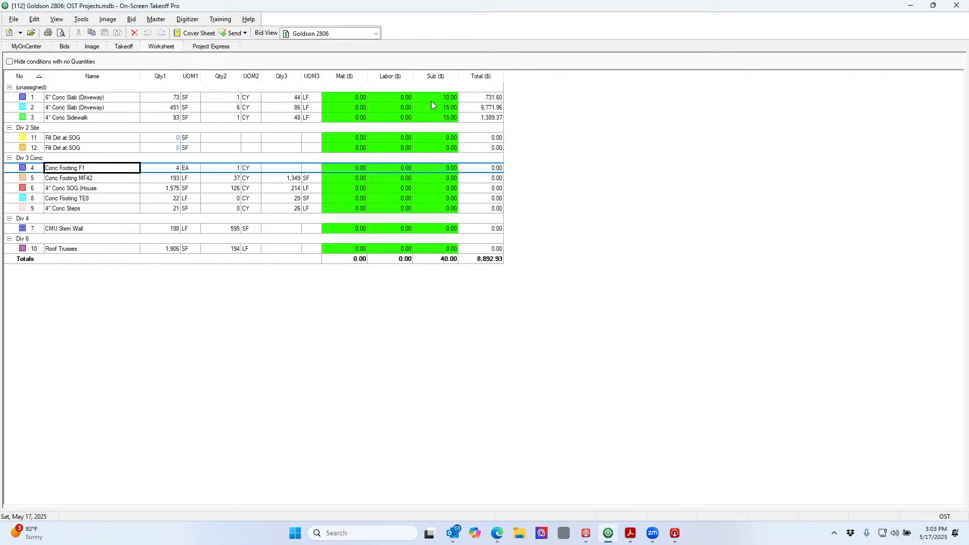
pyautogui.press('Left')
pyautogui.press('Left')
pyautogui.press('Left')
pyautogui.press('Left')
pyautogui.press('Left')
pyautogui.press('Left')
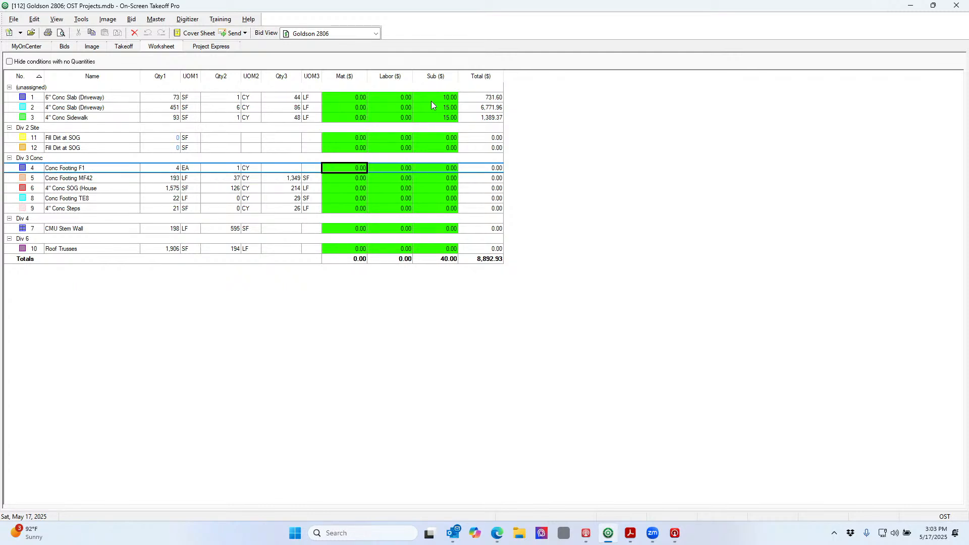
pyautogui.press('Right')
pyautogui.press('Right')
pyautogui.press('Left')
pyautogui.press('Down')
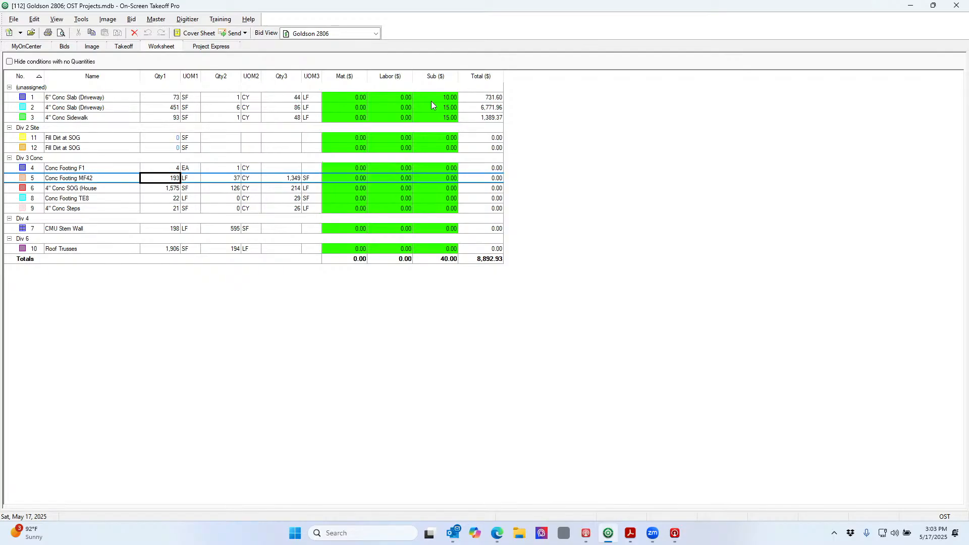
pyautogui.press('Right')
pyautogui.press('Right')
pyautogui.press('Right')
pyautogui.press('Right')
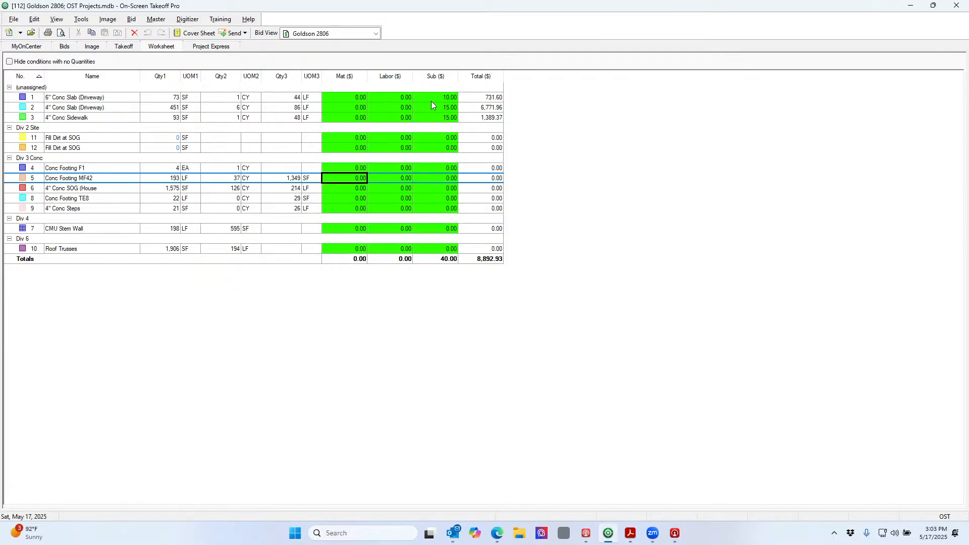
pyautogui.press('Right')
pyautogui.press('Left')
pyautogui.press('Left')
pyautogui.press('Left')
pyautogui.press('Left')
pyautogui.press('Left')
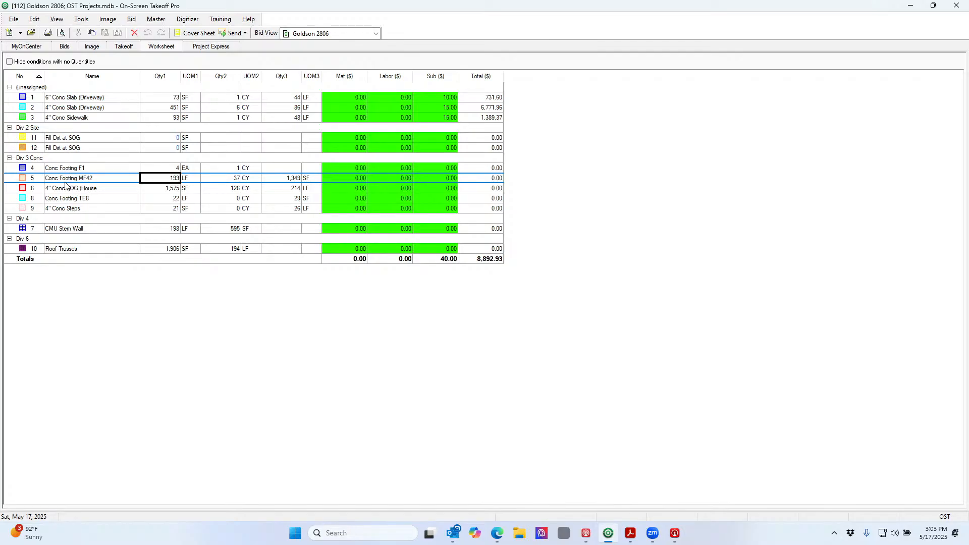
pyautogui.click(94, 46)
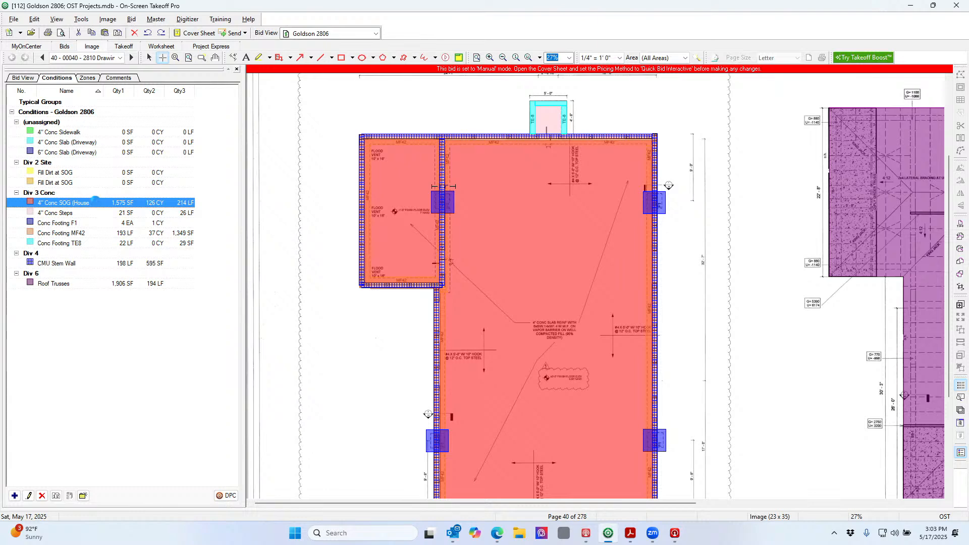
# Make 4" Conc SOG (House) measure Quantity 1 as Volume in CY and Quantity 2 as Area
pyautogui.doubleClick(97, 204)
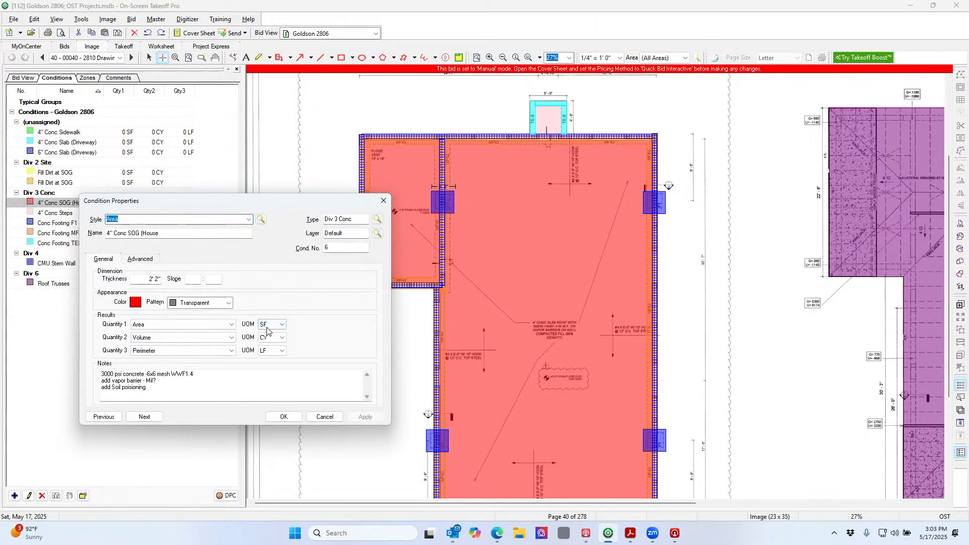
pyautogui.click(230, 325)
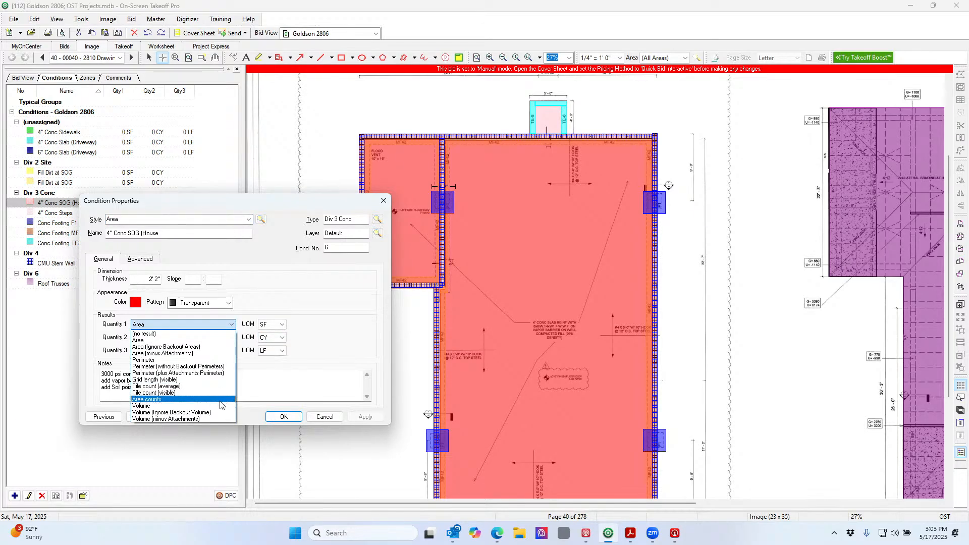
pyautogui.click(220, 406)
pyautogui.click(277, 324)
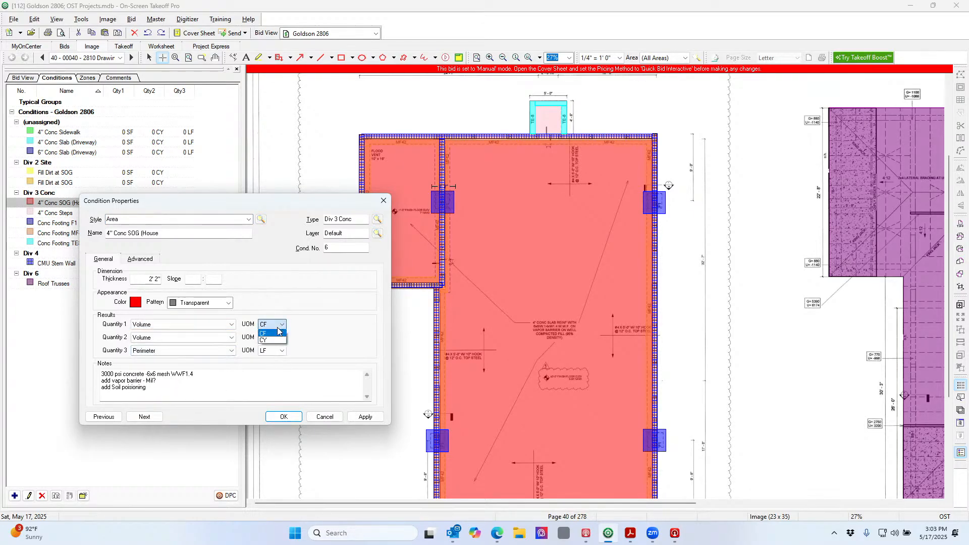
pyautogui.click(276, 340)
pyautogui.click(231, 338)
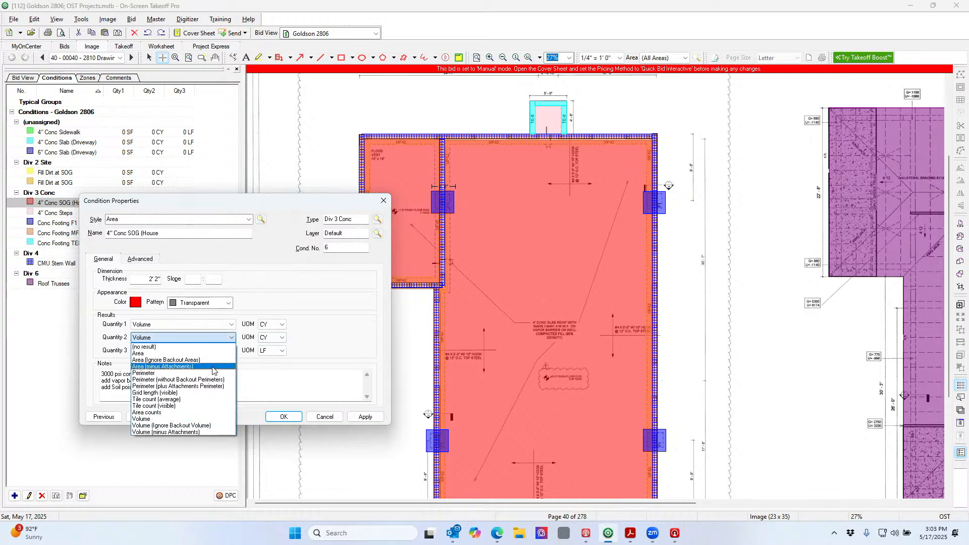
pyautogui.click(214, 353)
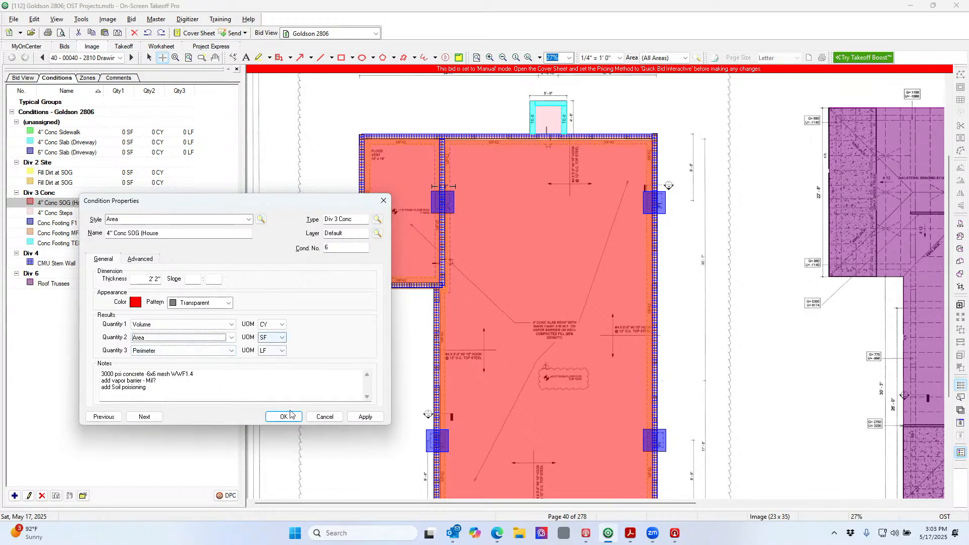
pyautogui.click(368, 416)
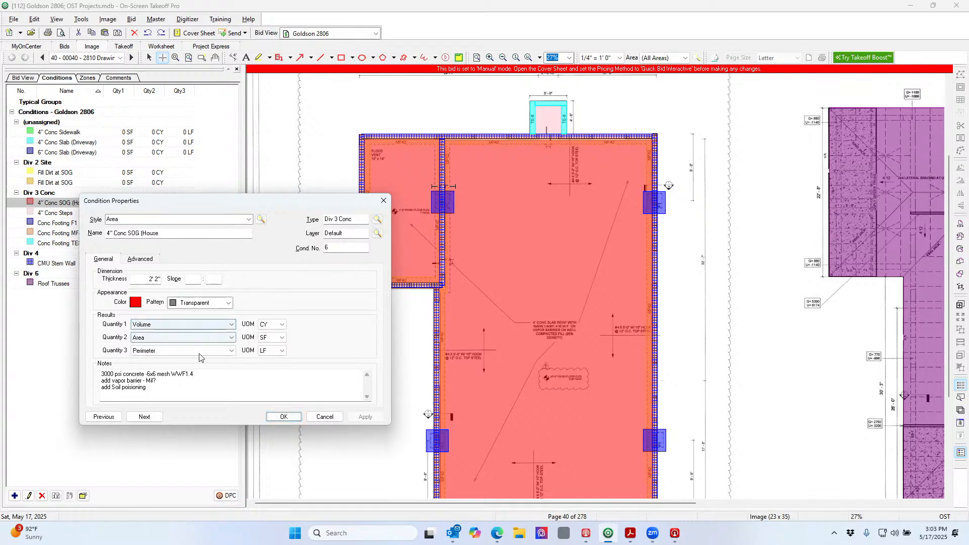
pyautogui.click(282, 417)
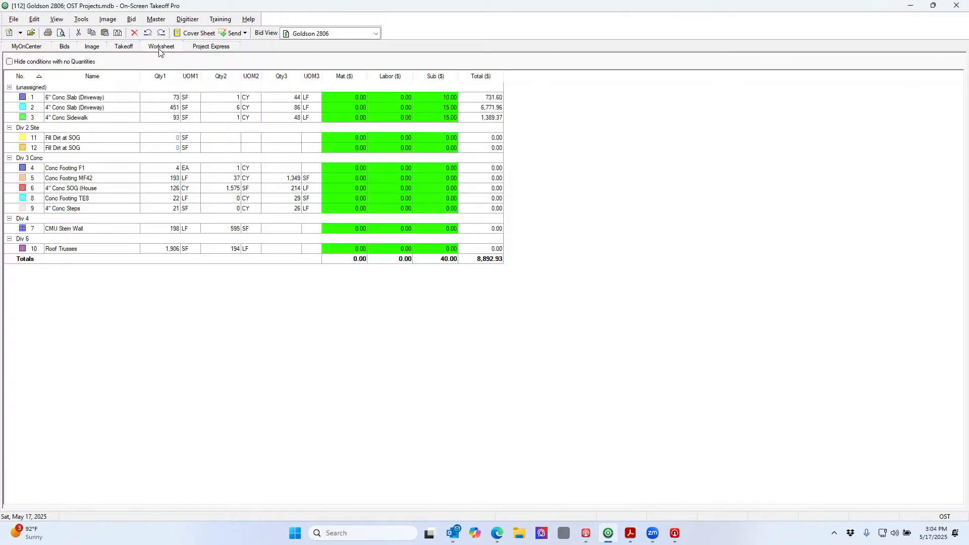
pyautogui.click(161, 47)
# Give the 4" Conc SOG (House) row a Sub price of 400, replacing an initial 500
pyautogui.click(174, 188)
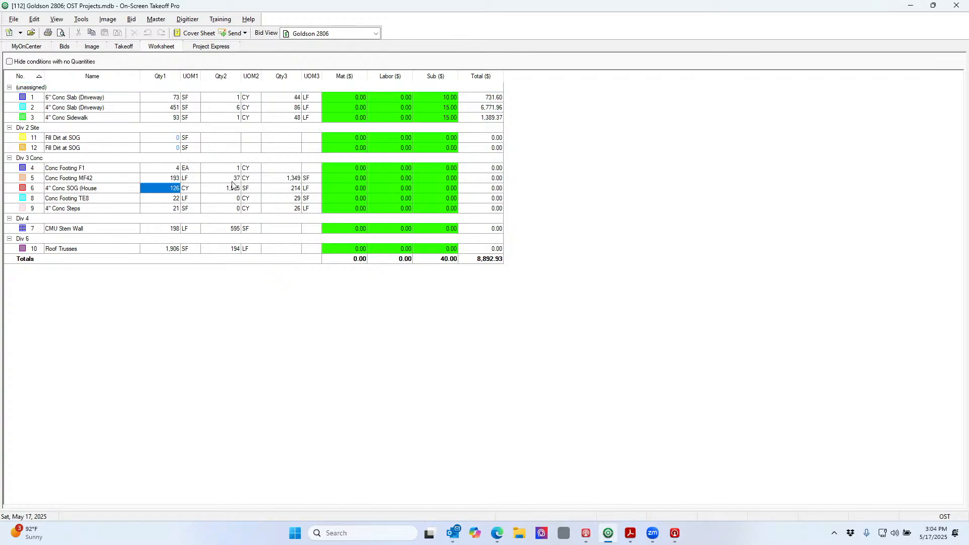
pyautogui.click(452, 189)
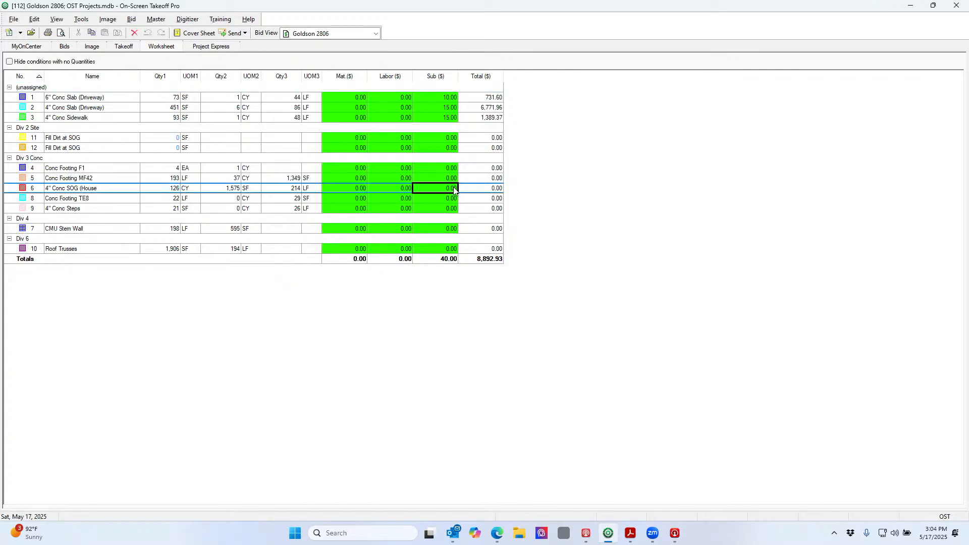
pyautogui.click(454, 189)
pyautogui.press('Tab')
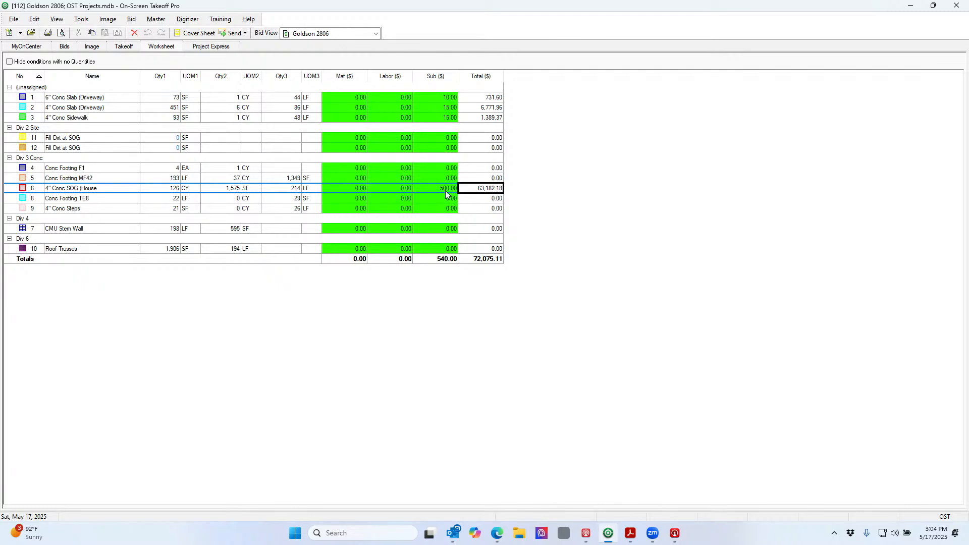
pyautogui.click(446, 190)
pyautogui.write('4')
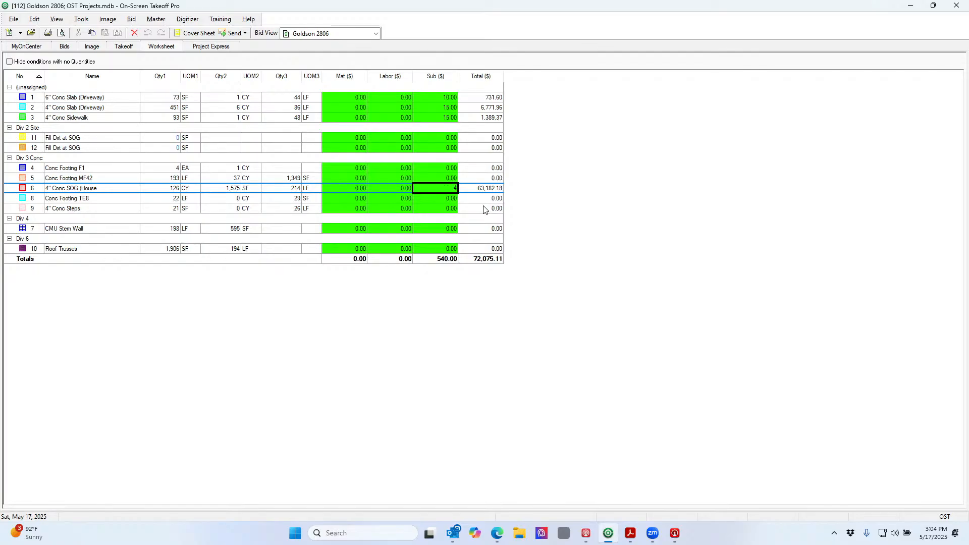
pyautogui.write('00')
pyautogui.press('Return')
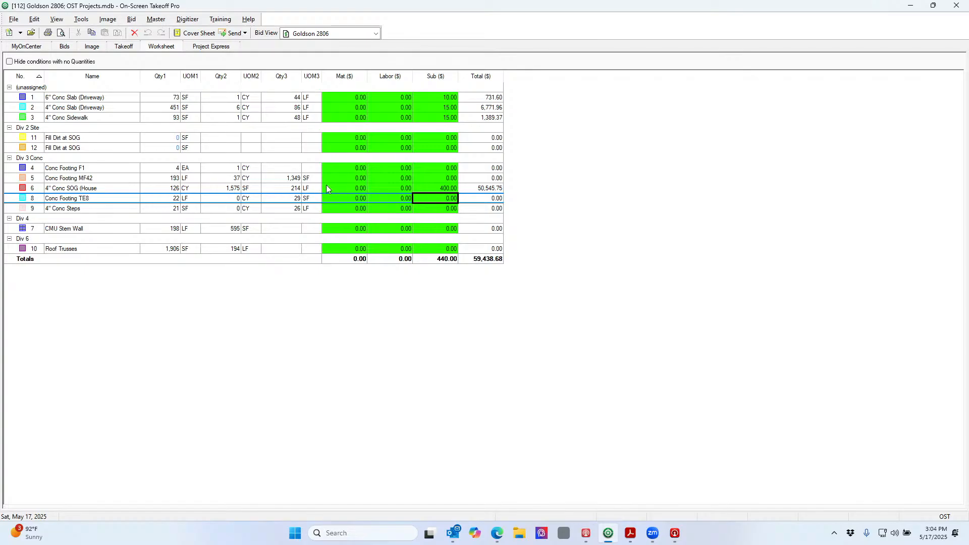
pyautogui.click(109, 190)
pyautogui.doubleClick(108, 192)
# Set the house slab thickness to 4, export the worksheet as CSV 'Day' to the Desktop, and start Excel
pyautogui.doubleClick(147, 279)
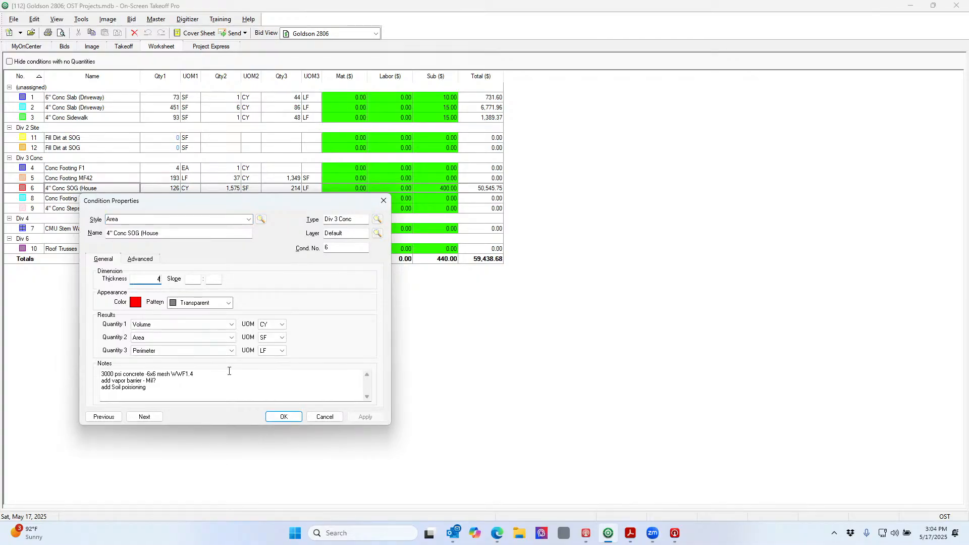
pyautogui.click(281, 420)
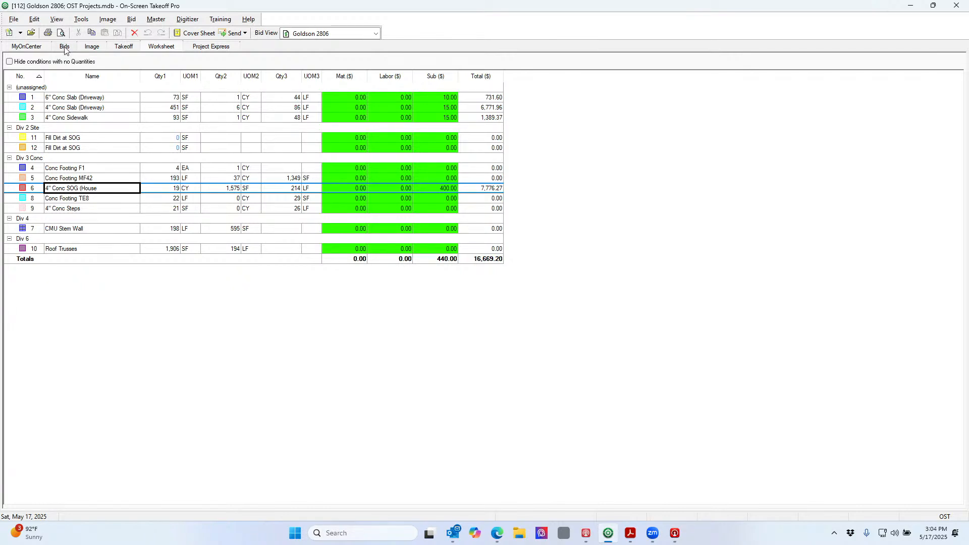
pyautogui.click(14, 20)
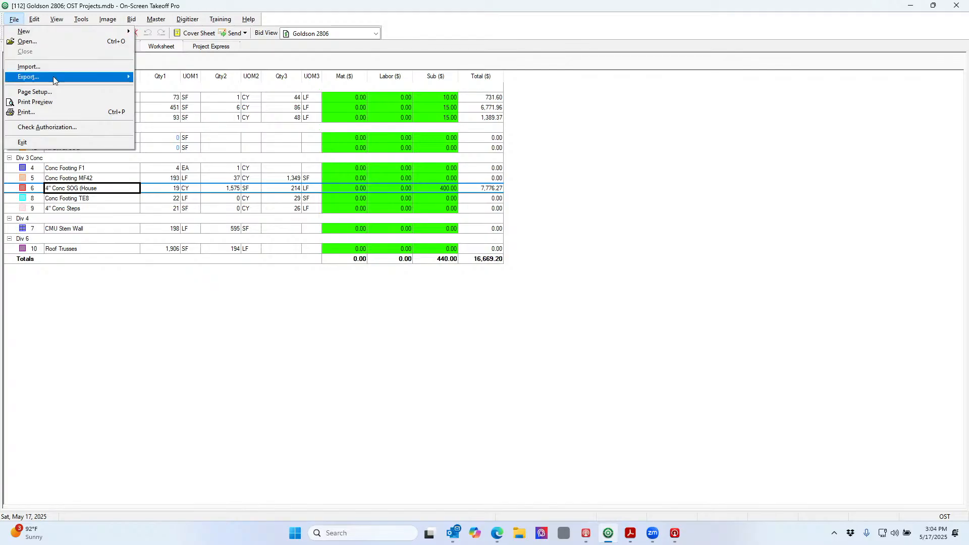
pyautogui.moveTo(54, 79)
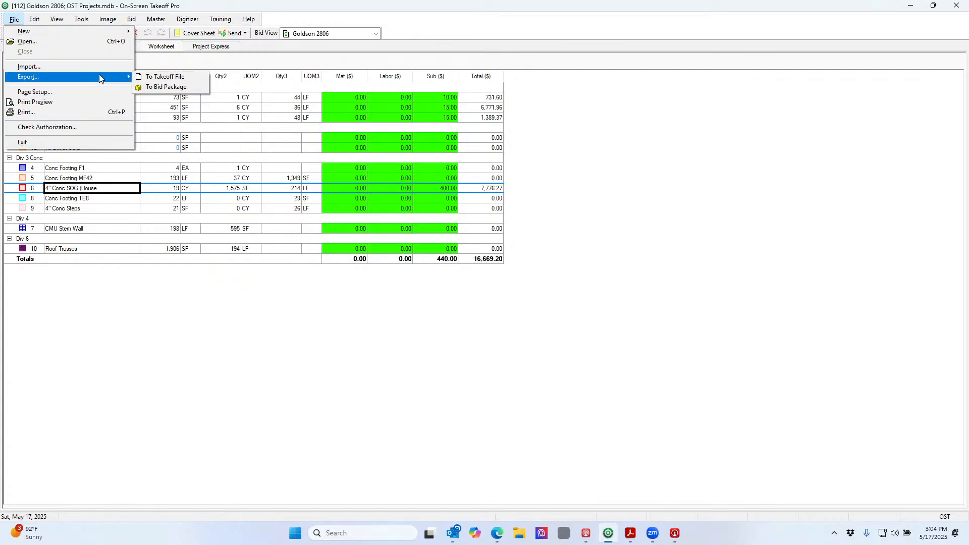
pyautogui.click(150, 78)
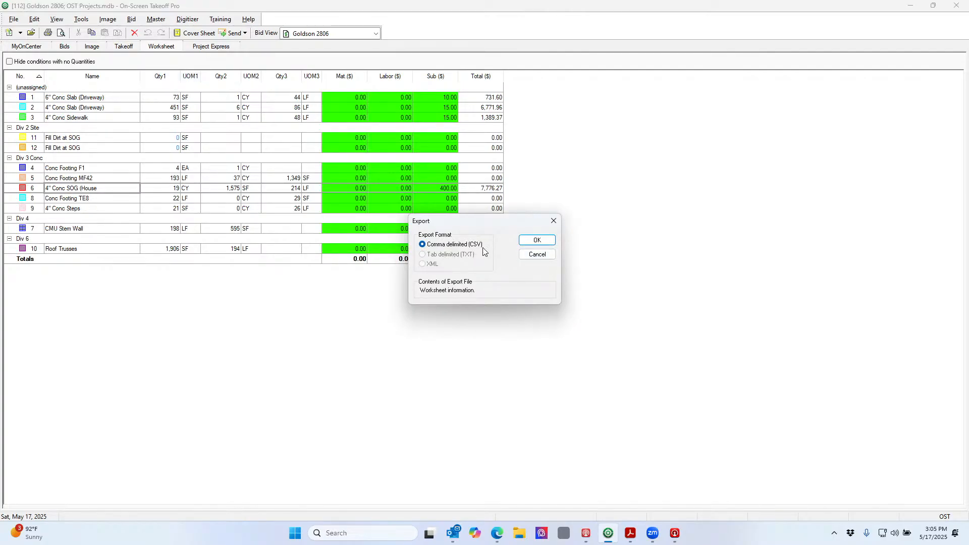
pyautogui.click(538, 240)
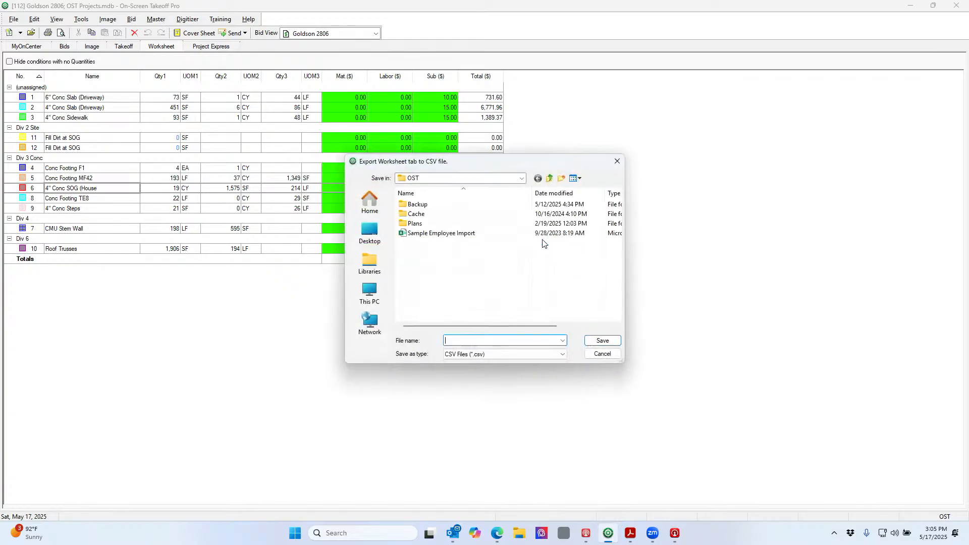
pyautogui.click(378, 237)
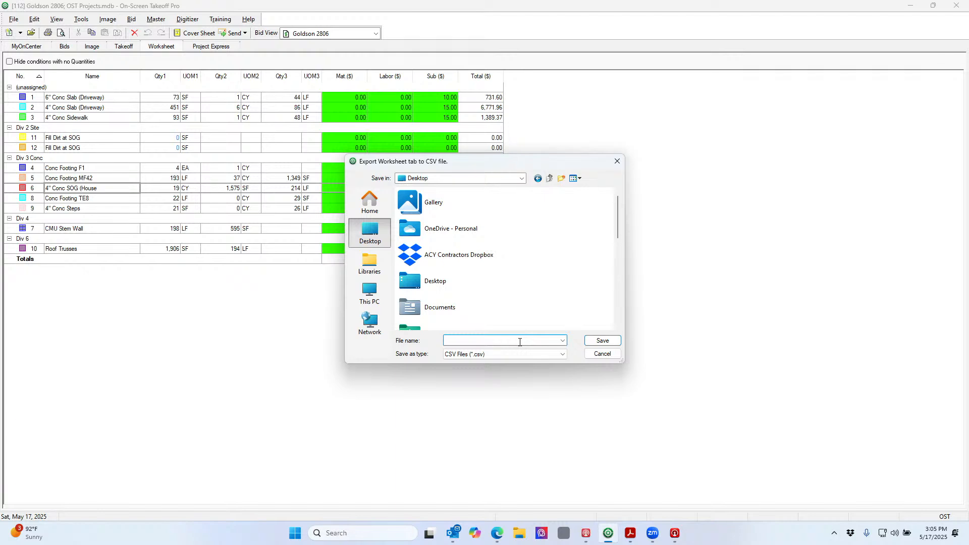
pyautogui.write('Day6')
pyautogui.click(601, 343)
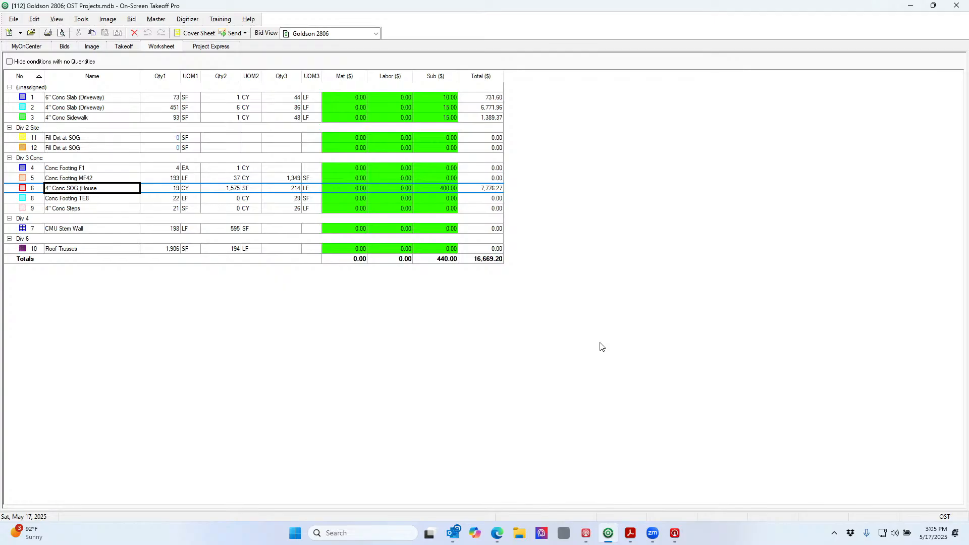
pyautogui.click(395, 530)
pyautogui.click(382, 403)
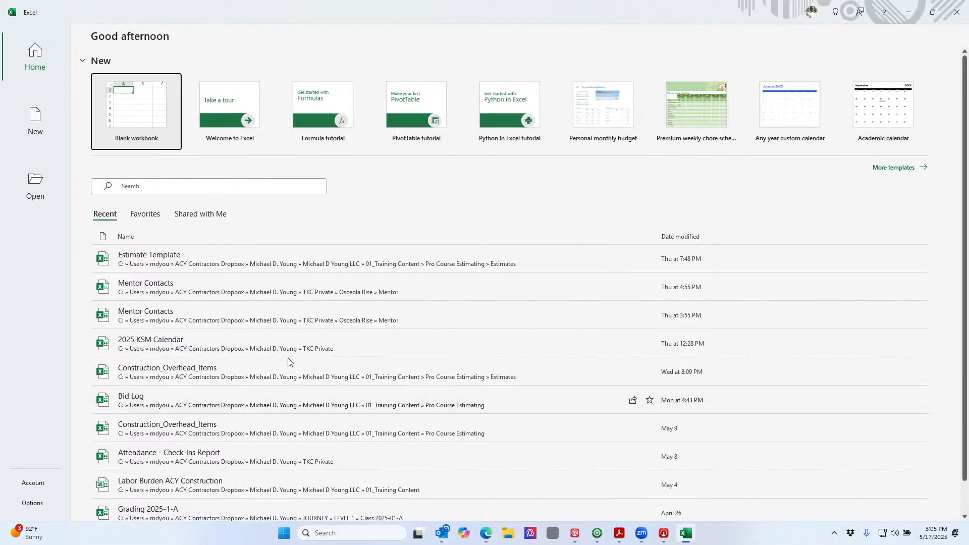
# Bring up Excel's Open > Browse dialog, look through its folders, and return to On-Screen Takeoff
pyautogui.click(41, 192)
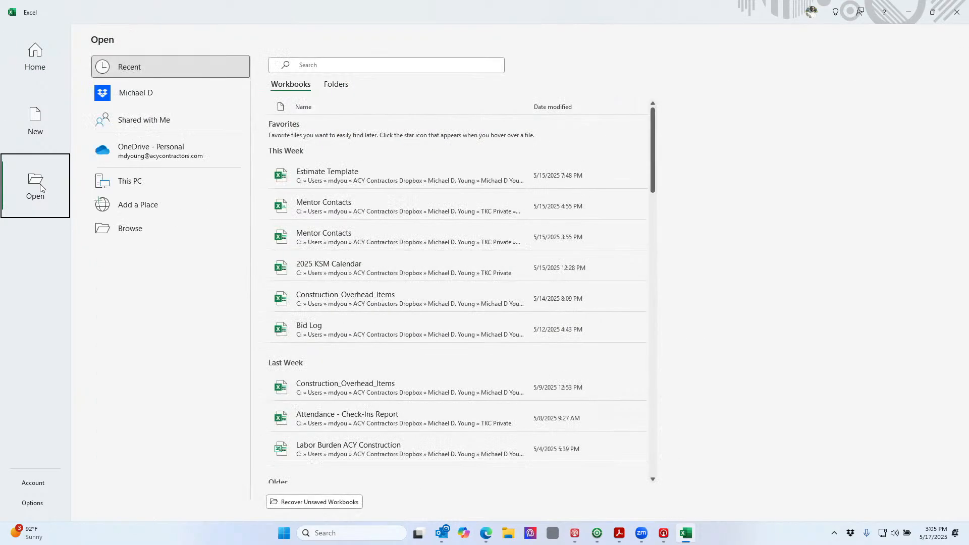
pyautogui.click(140, 230)
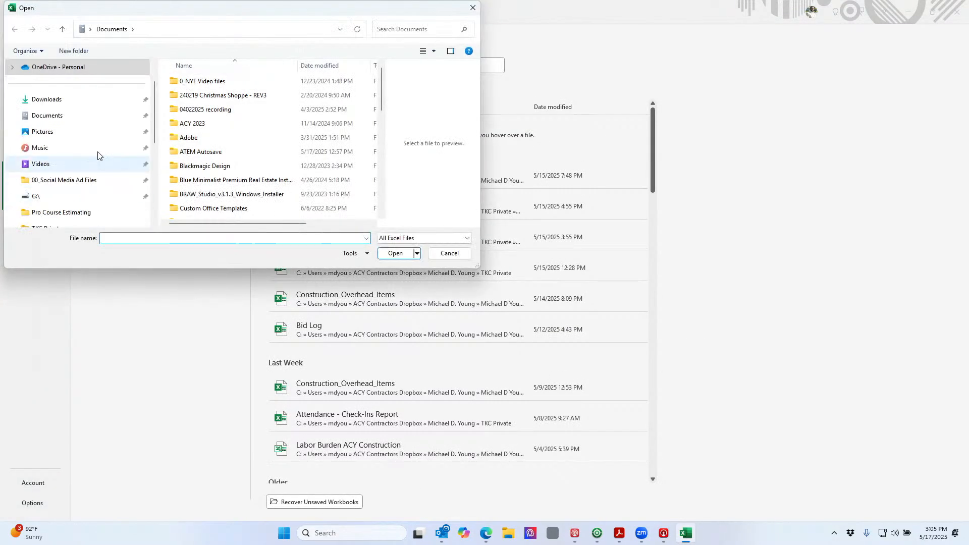
pyautogui.scroll(1, 101, 124)
pyautogui.scroll(-2, 101, 124)
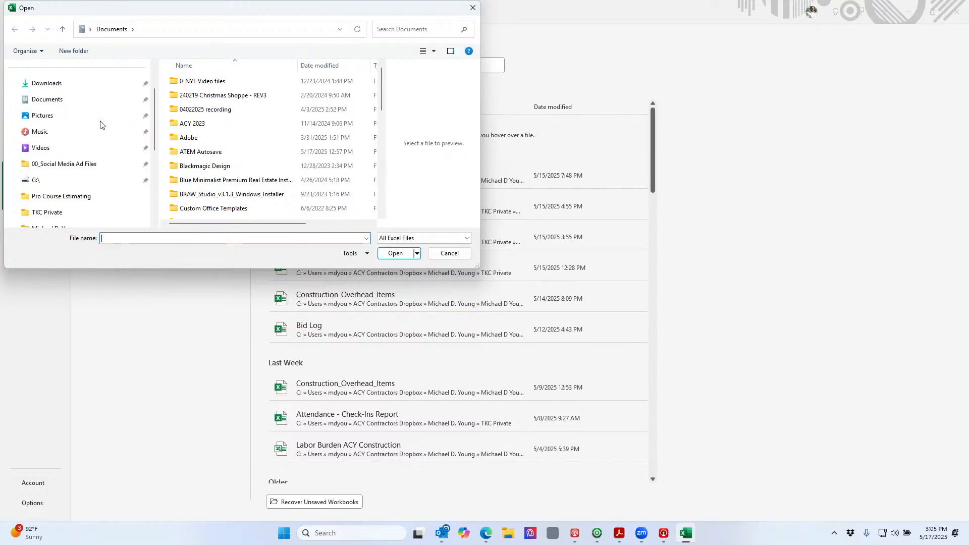
pyautogui.scroll(-1, 100, 123)
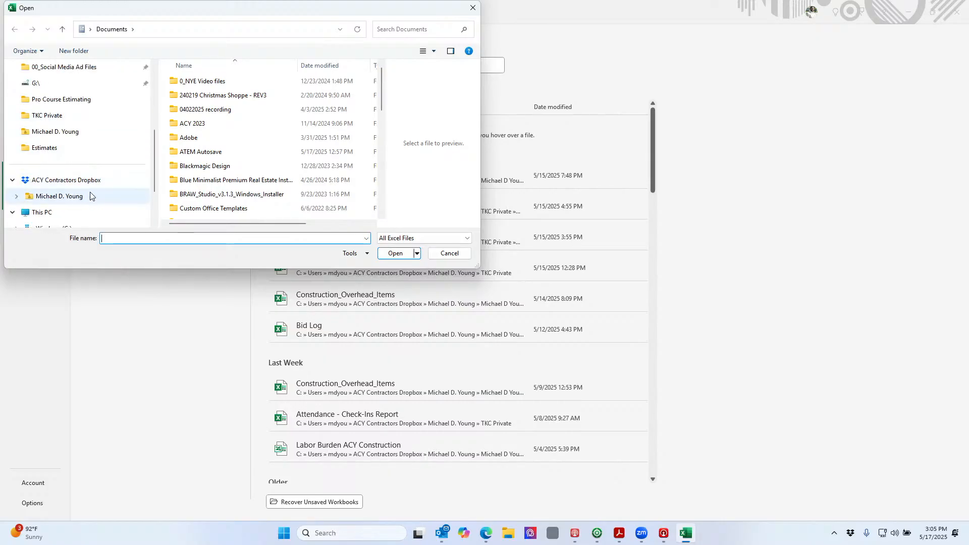
pyautogui.scroll(3, 106, 162)
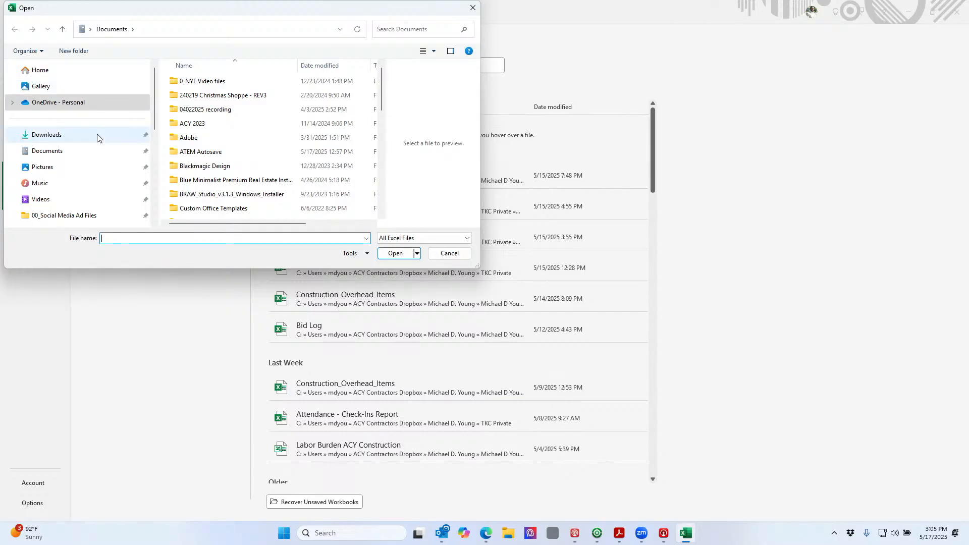
pyautogui.scroll(-3, 98, 138)
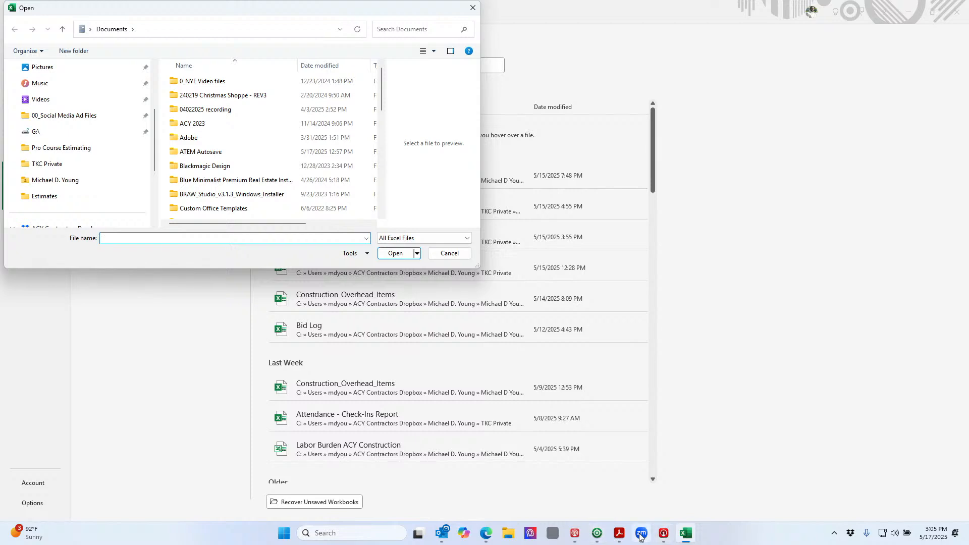
pyautogui.click(597, 533)
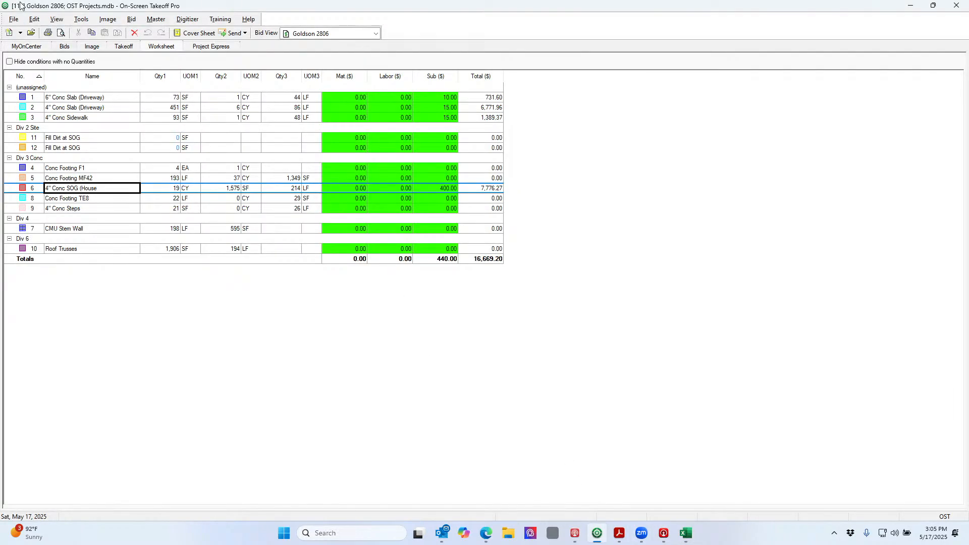
# Export the worksheet again as a CSV named 'Day', this time into Documents
pyautogui.click(14, 20)
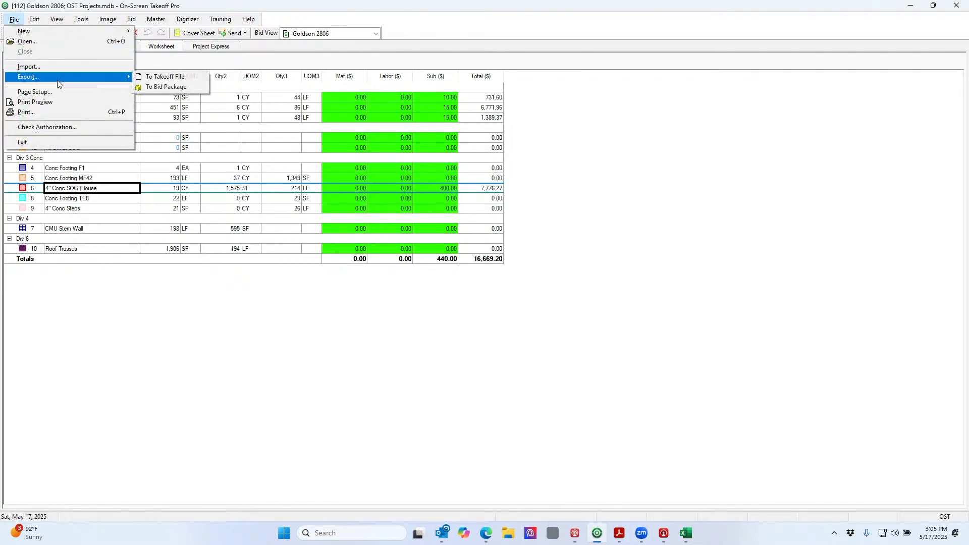
pyautogui.click(177, 77)
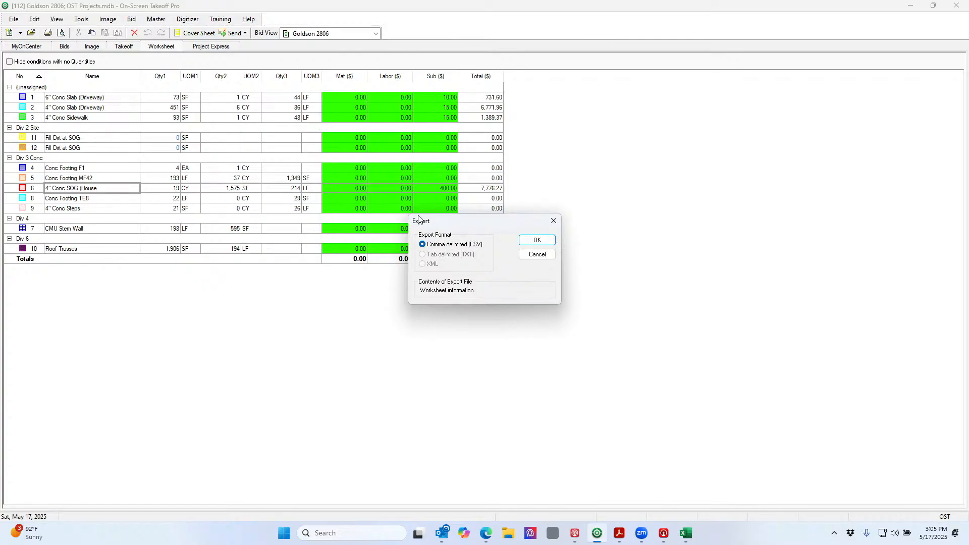
pyautogui.click(536, 240)
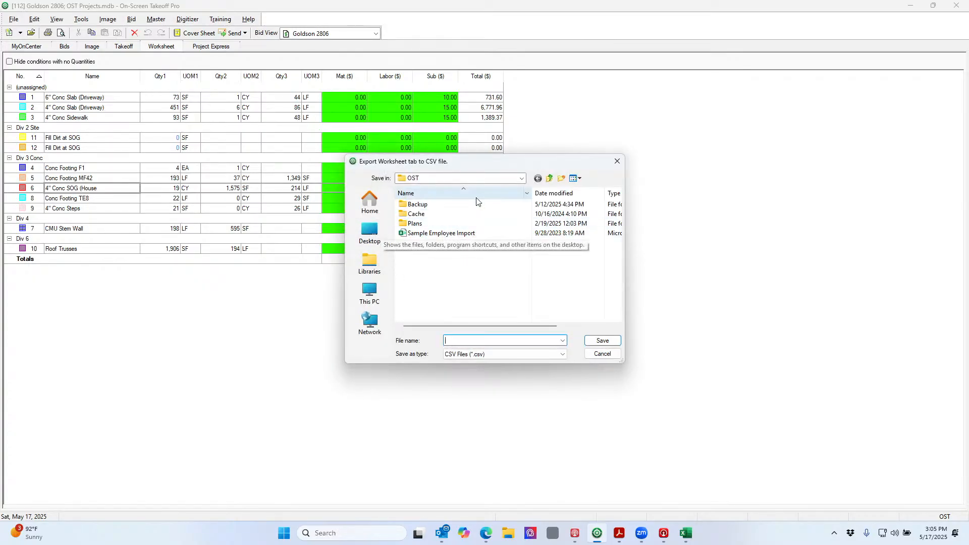
pyautogui.click(522, 178)
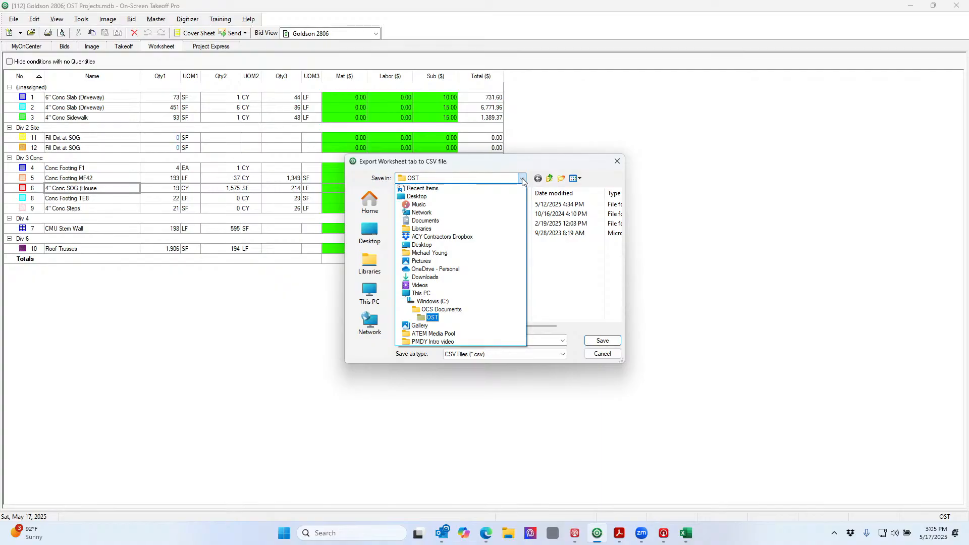
pyautogui.click(471, 221)
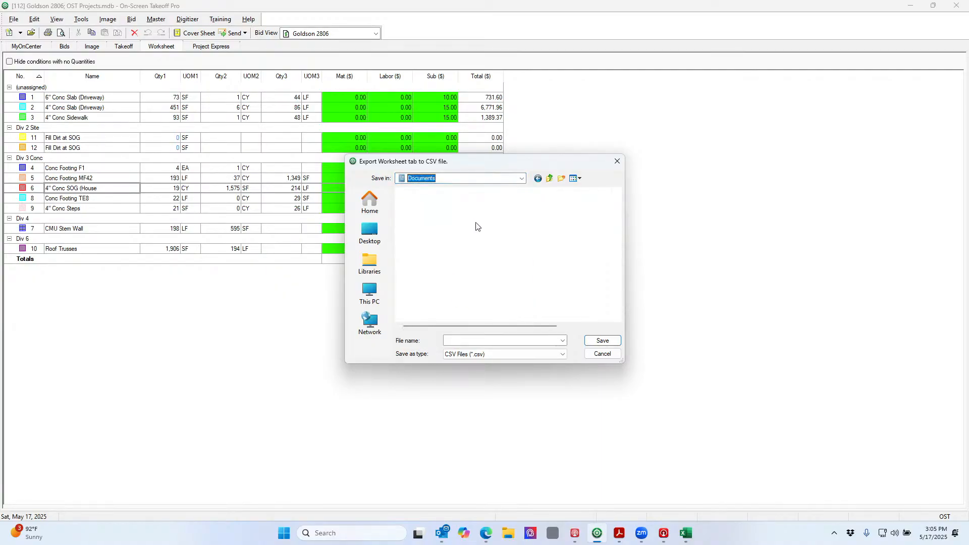
pyautogui.click(510, 340)
pyautogui.write('Day6')
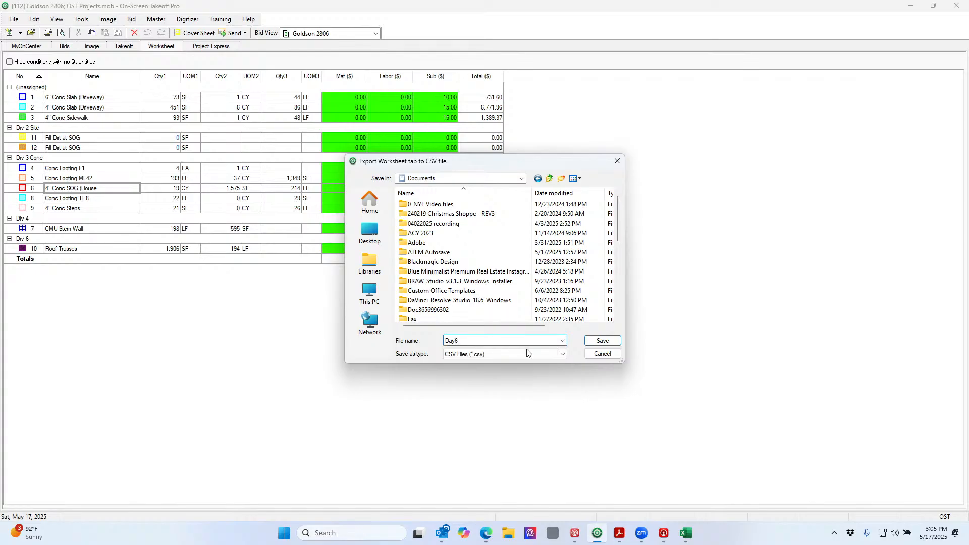
pyautogui.click(603, 340)
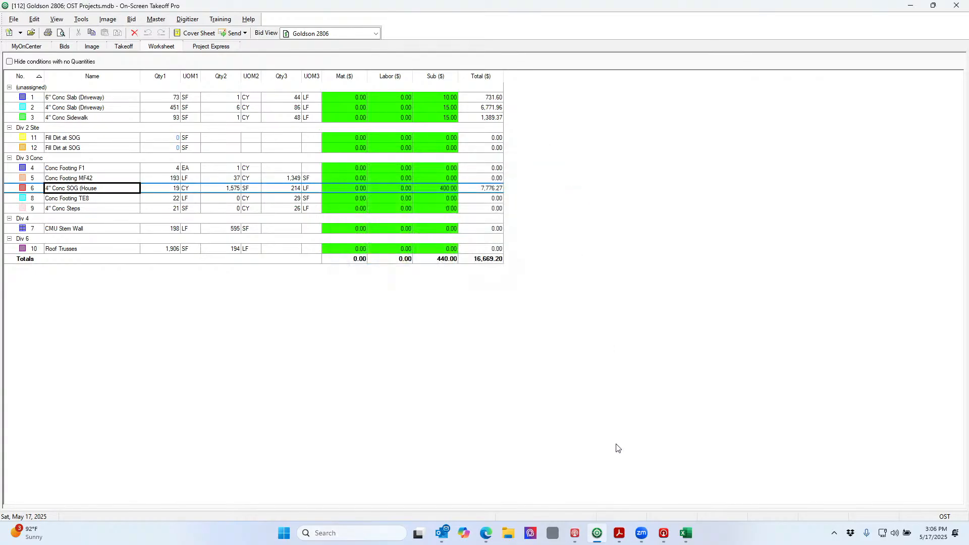
# Show the Documents folder in Excel's Open dialog sorted by date modified, newest first
pyautogui.click(684, 534)
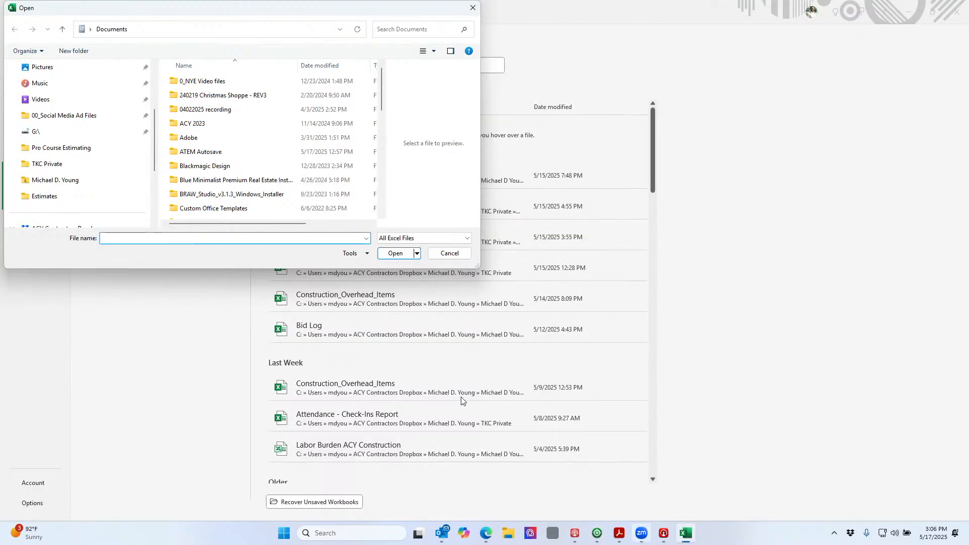
pyautogui.scroll(1, 34, 137)
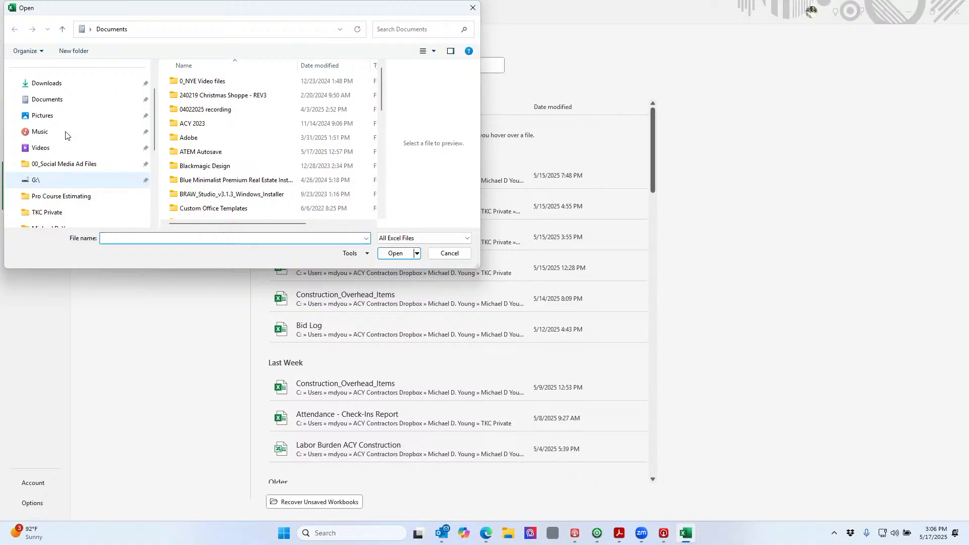
pyautogui.click(50, 100)
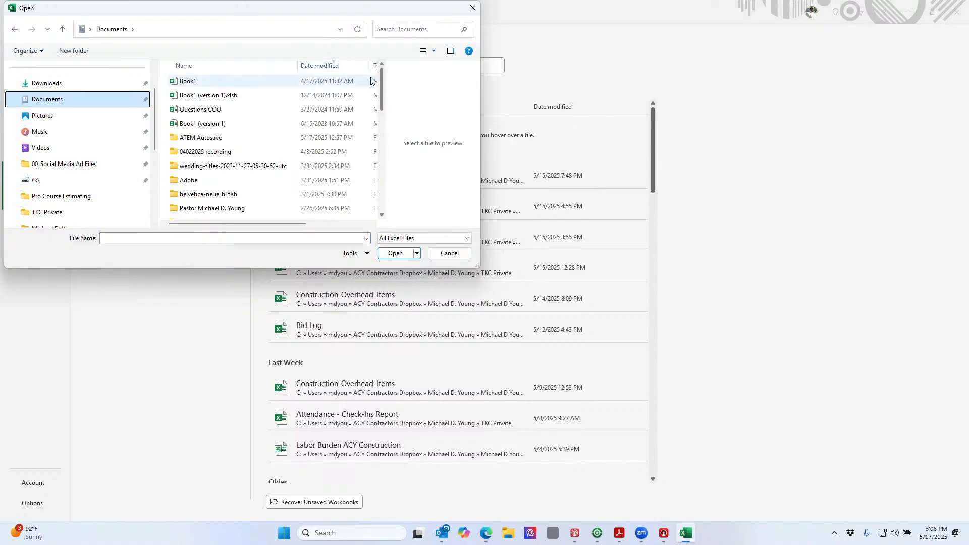
pyautogui.click(350, 69)
pyautogui.click(350, 69)
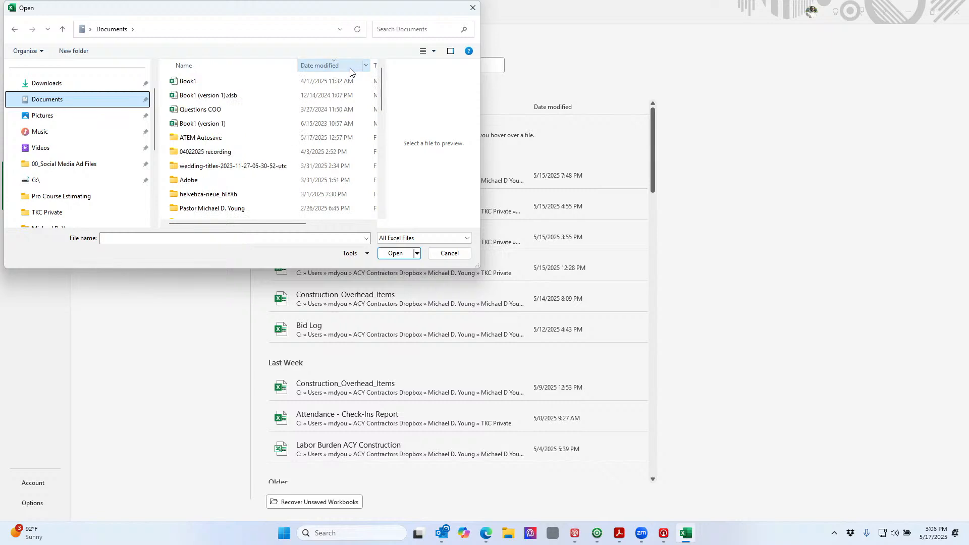
pyautogui.scroll(-6, 338, 93)
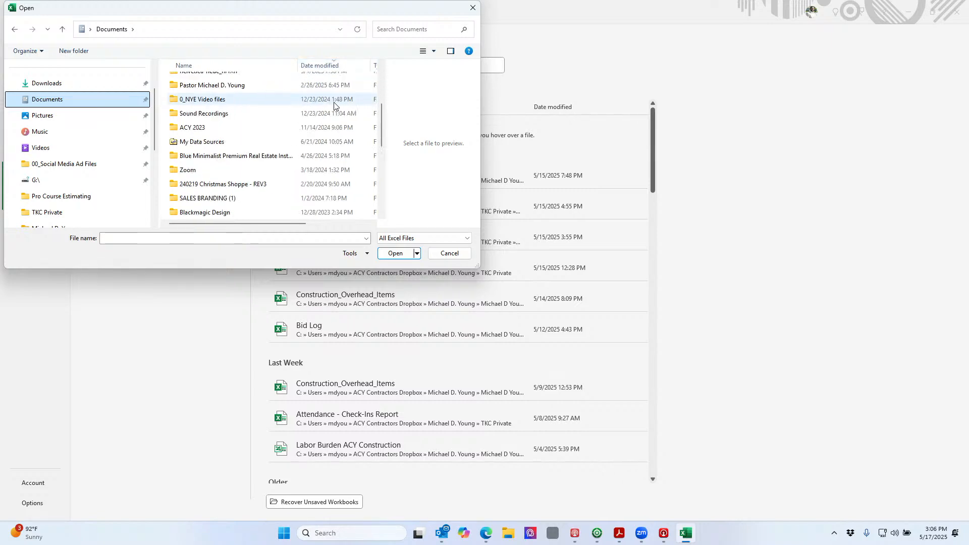
pyautogui.scroll(-2, 334, 102)
pyautogui.scroll(8, 335, 101)
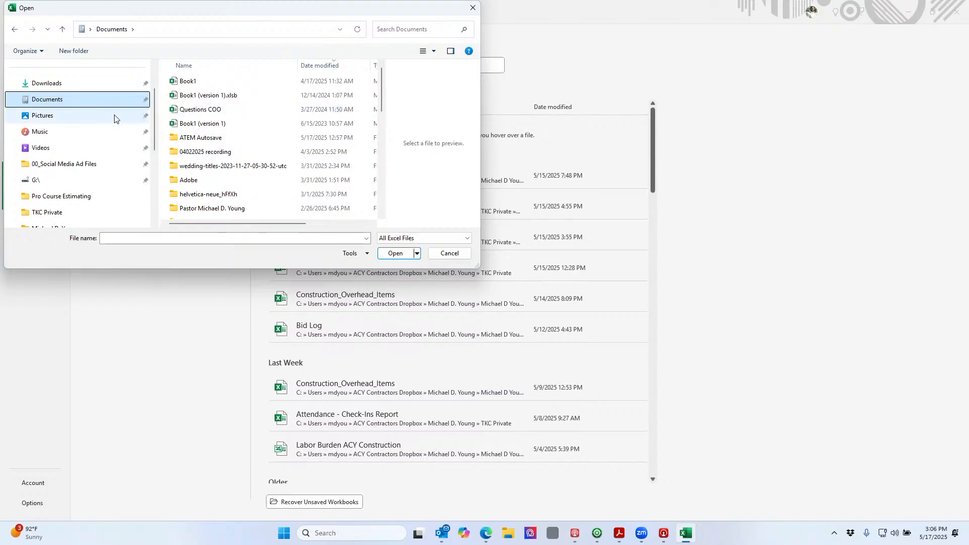
pyautogui.click(597, 532)
# Export the worksheet as CSV 'Day6' into the personal folder of the ACY Contractors Dropbox
pyautogui.click(13, 19)
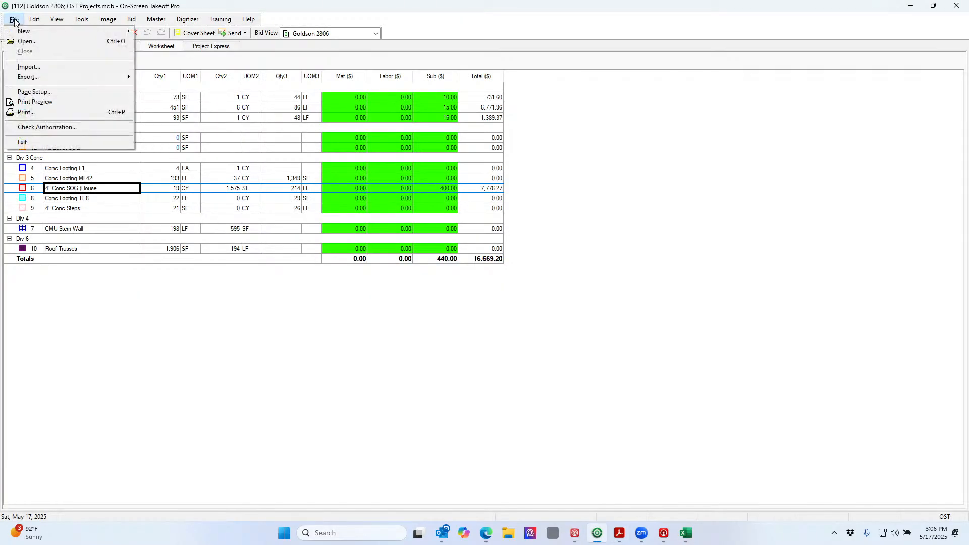
pyautogui.moveTo(32, 76)
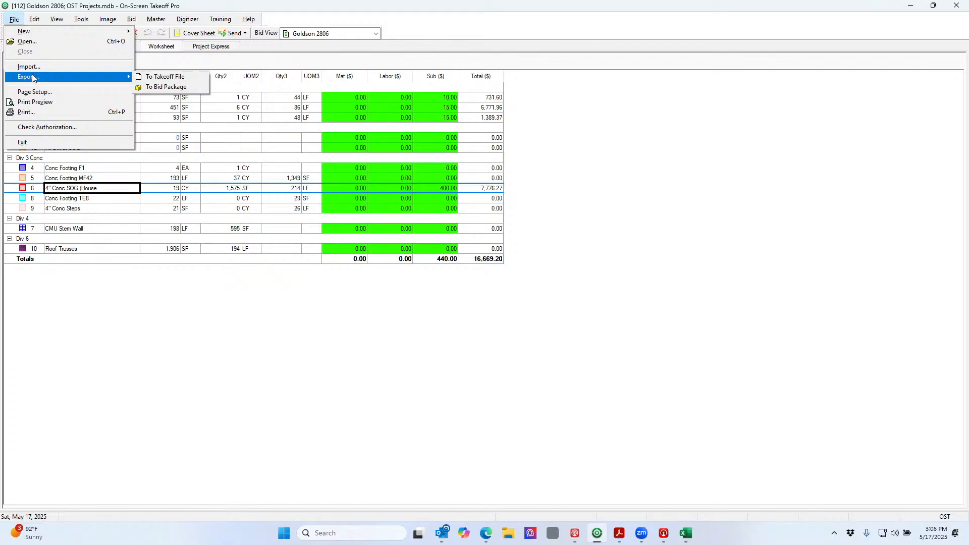
pyautogui.click(195, 79)
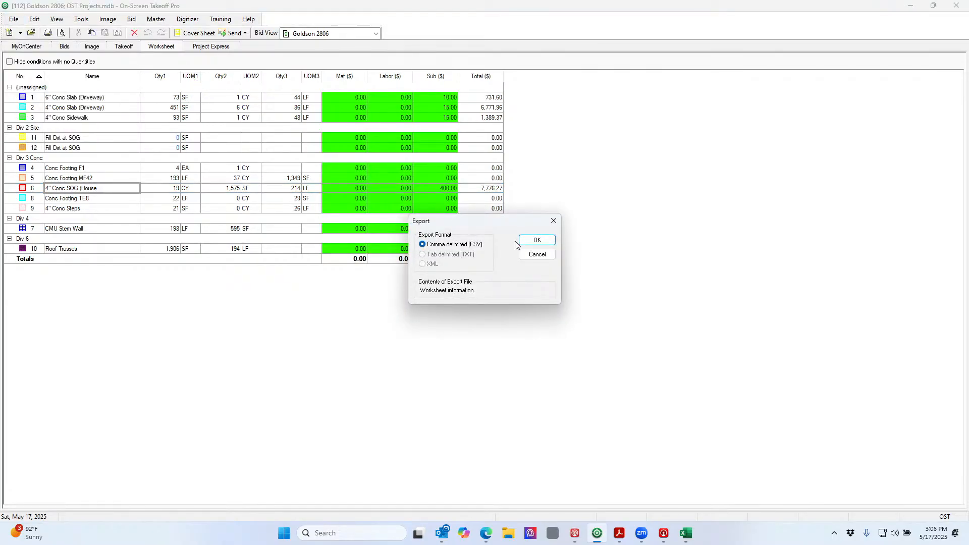
pyautogui.click(523, 241)
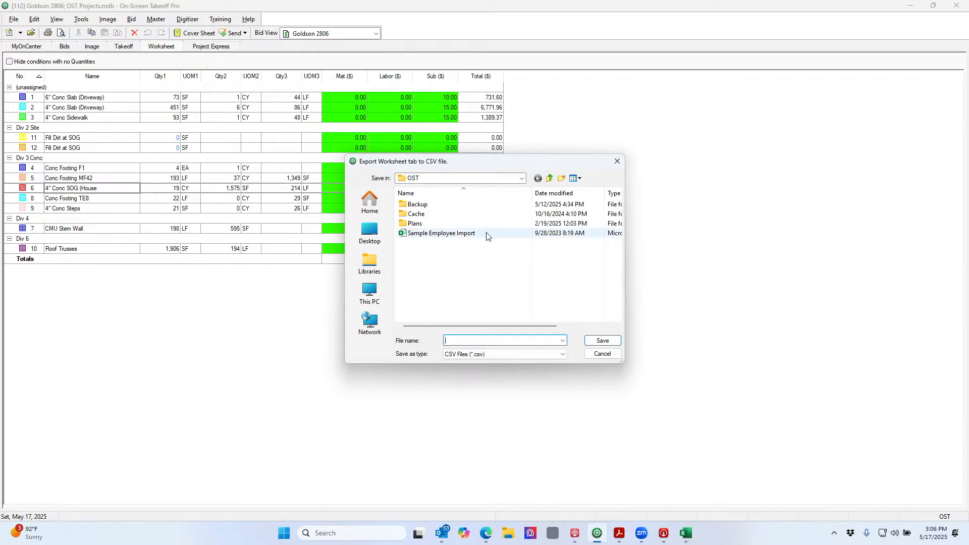
pyautogui.click(522, 179)
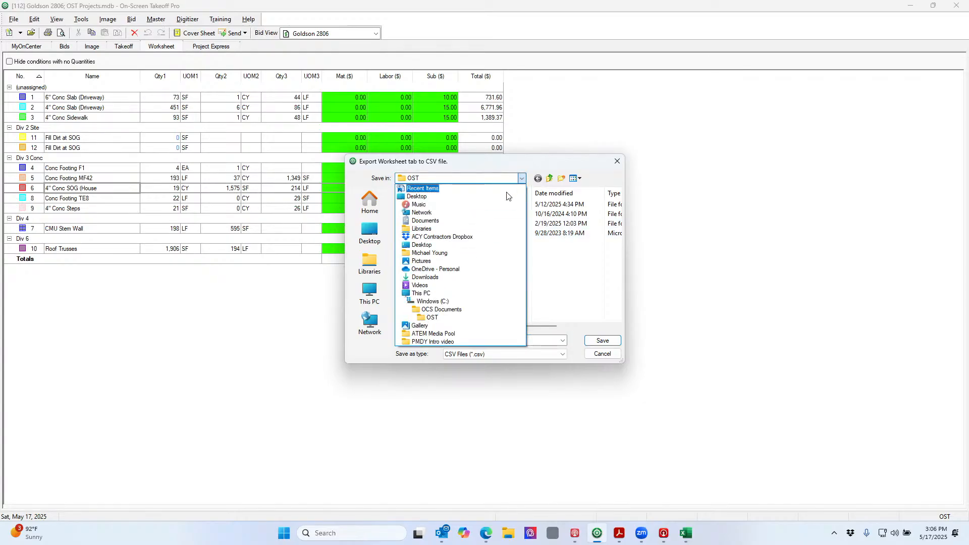
pyautogui.click(475, 237)
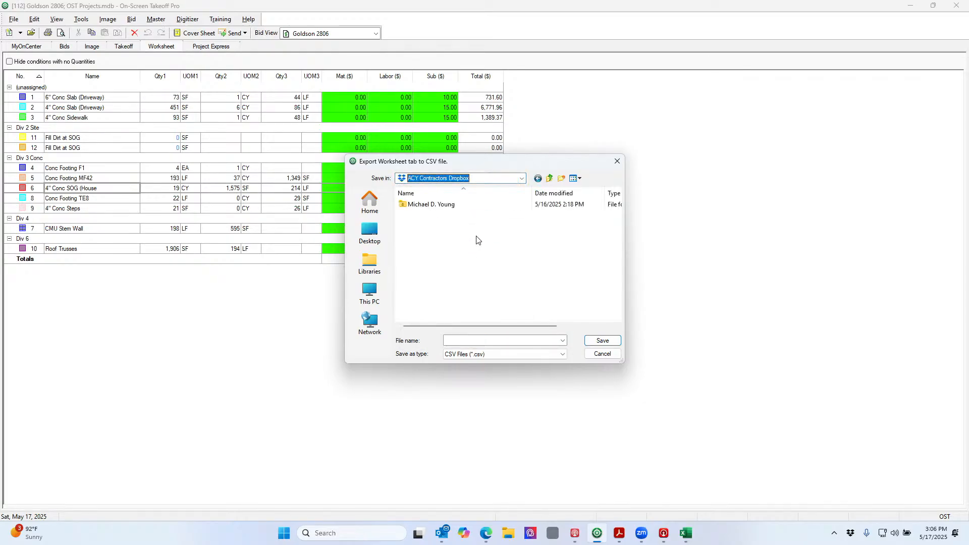
pyautogui.doubleClick(456, 207)
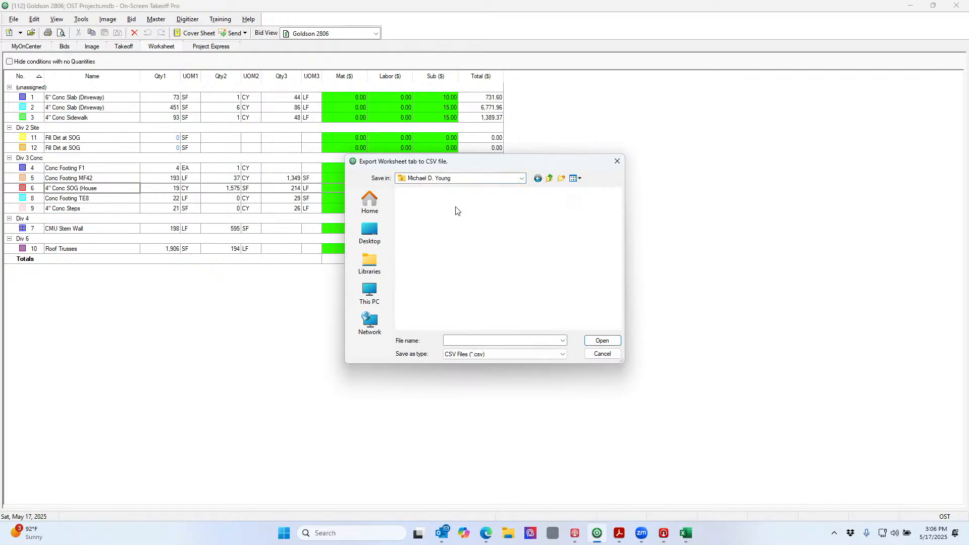
pyautogui.click(523, 340)
pyautogui.write('Day6')
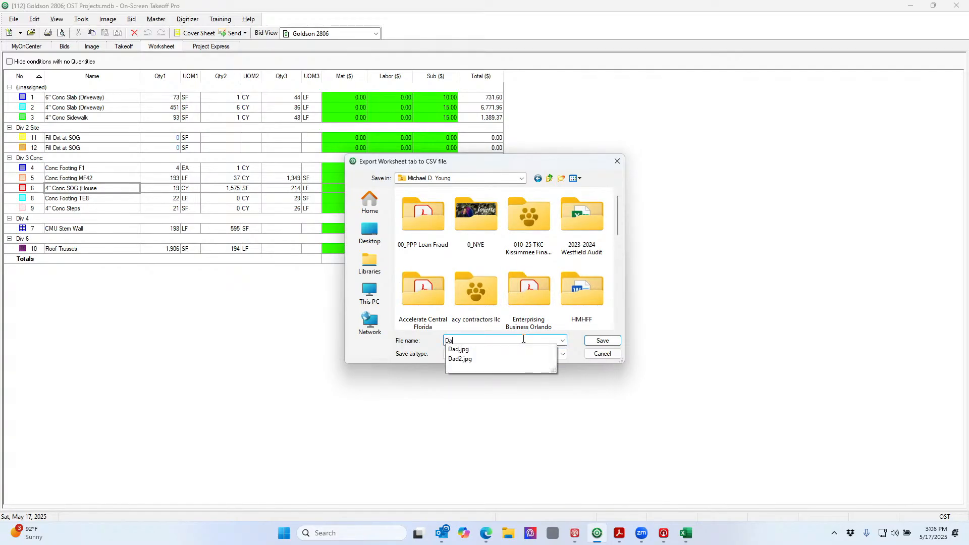
pyautogui.click(605, 341)
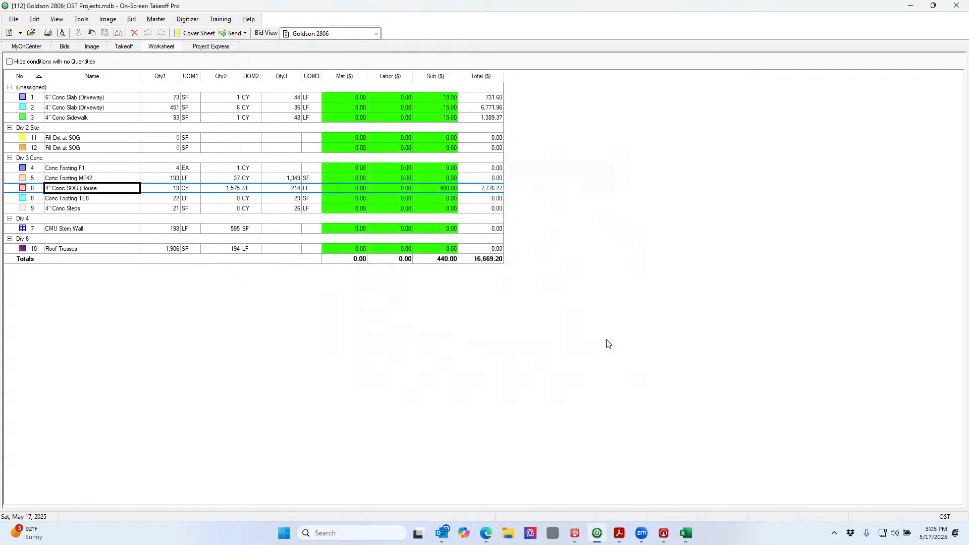
# Browse Excel's Open dialog to the personal Dropbox folder and show All Files
pyautogui.click(685, 533)
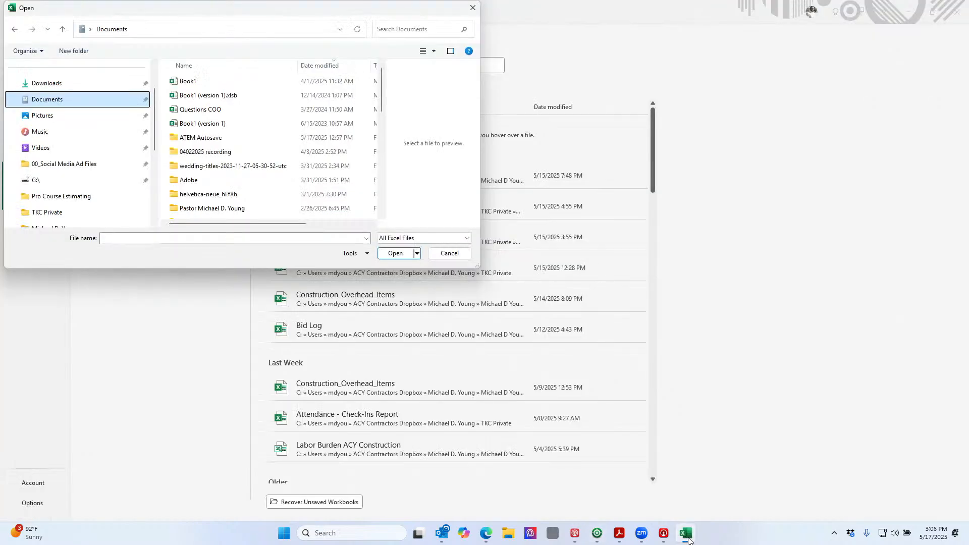
pyautogui.scroll(-2, 89, 189)
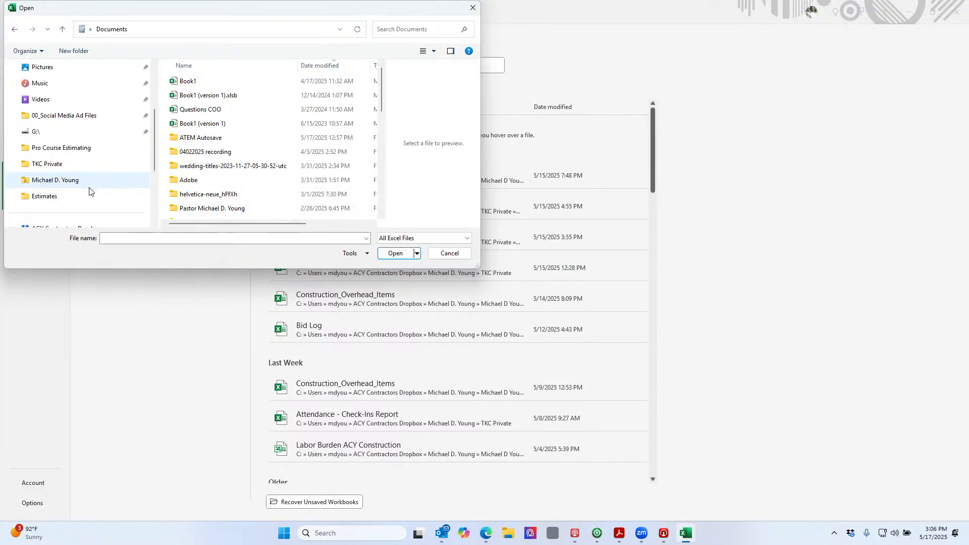
pyautogui.click(92, 191)
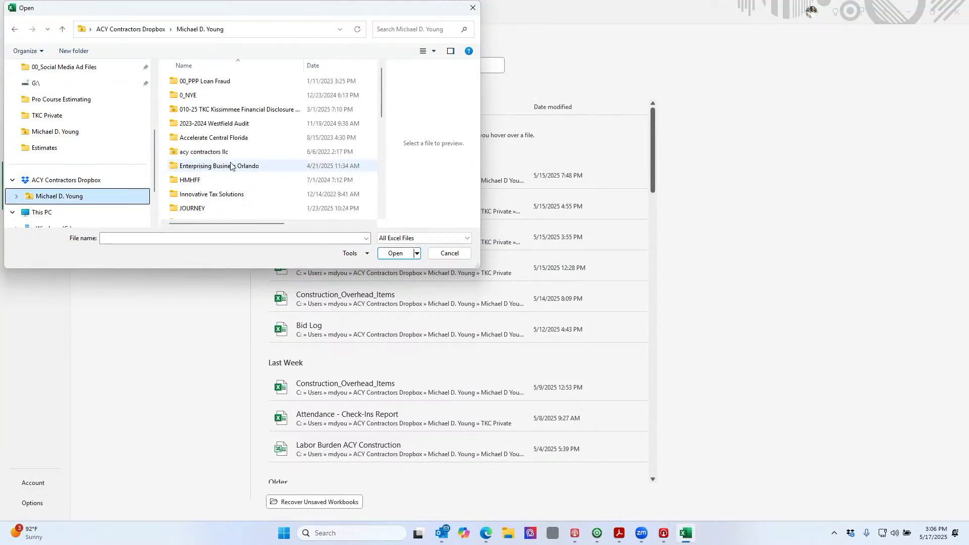
pyautogui.scroll(-2, 223, 165)
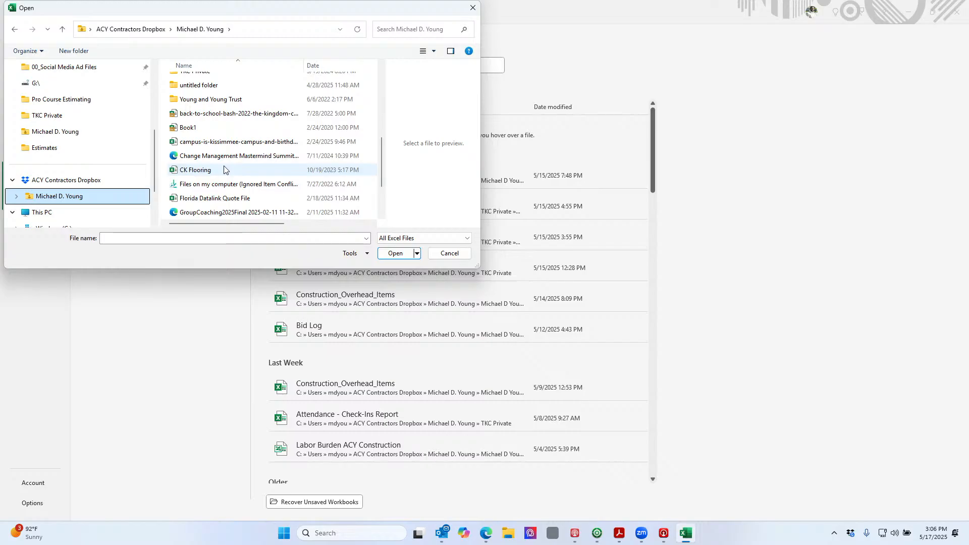
pyautogui.scroll(-1, 224, 170)
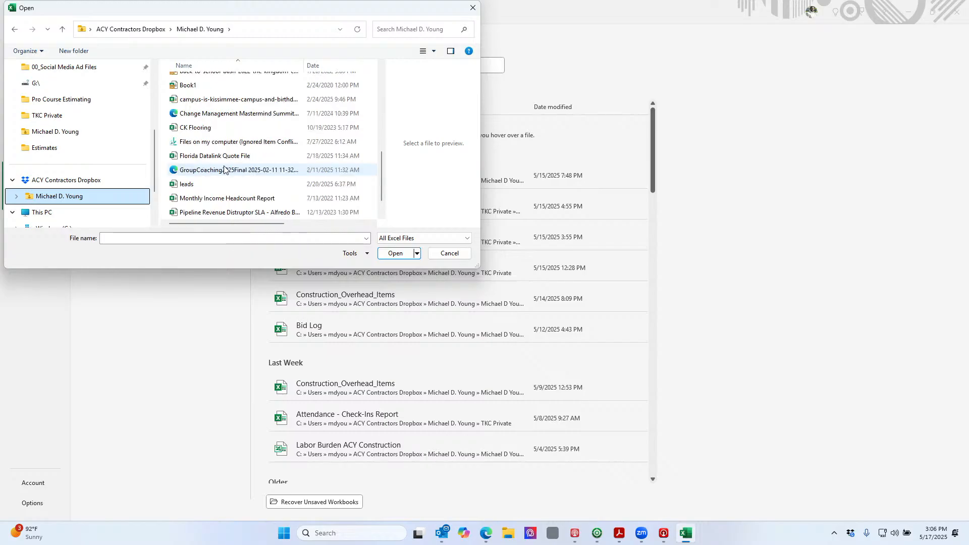
pyautogui.click(289, 68)
pyautogui.click(328, 66)
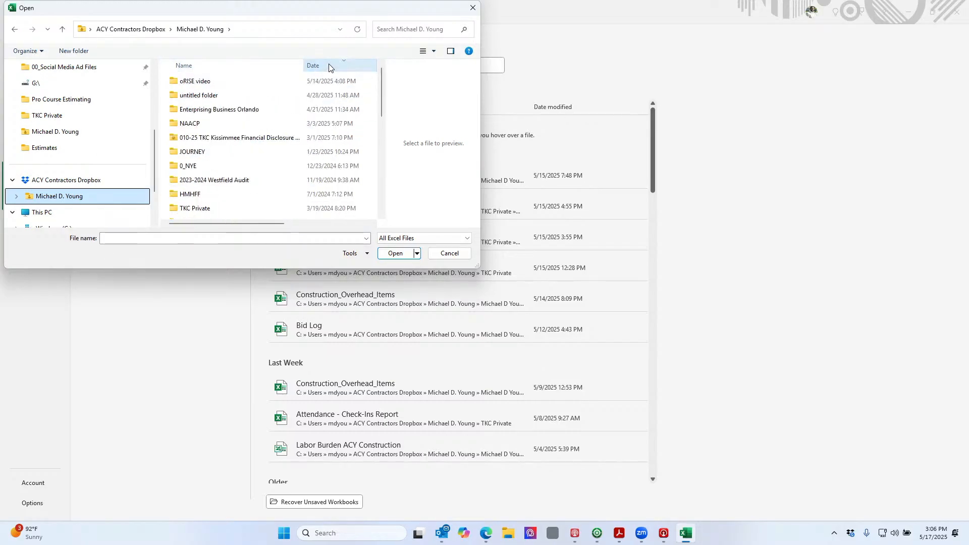
pyautogui.click(405, 243)
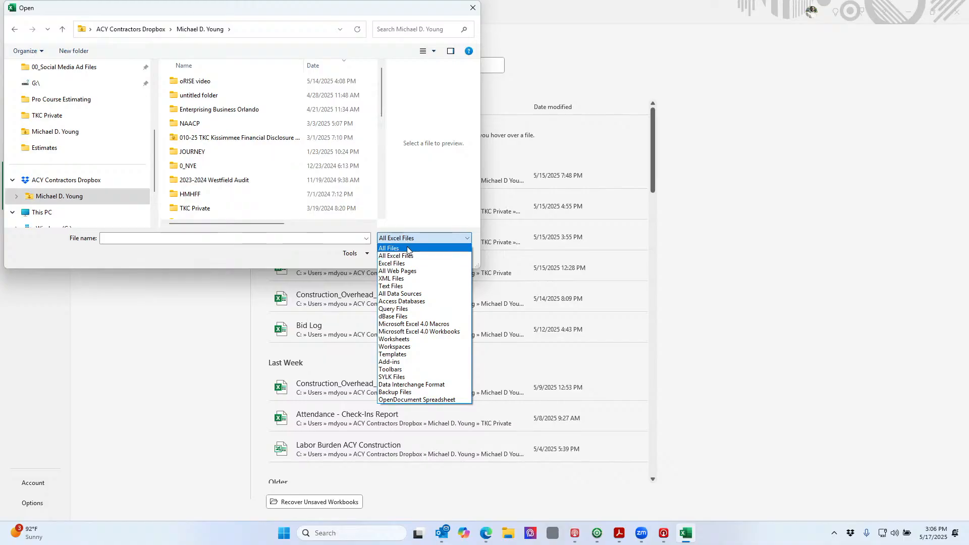
pyautogui.click(404, 248)
# Sort the files by name and open the Day6 CSV export
pyautogui.scroll(-1, 323, 166)
pyautogui.scroll(-3, 323, 166)
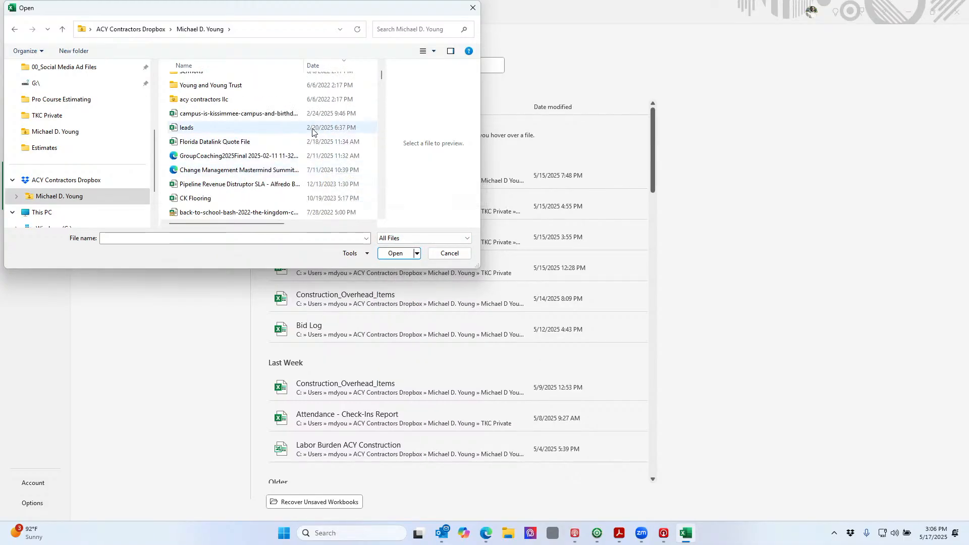
pyautogui.click(271, 70)
pyautogui.scroll(-5, 282, 127)
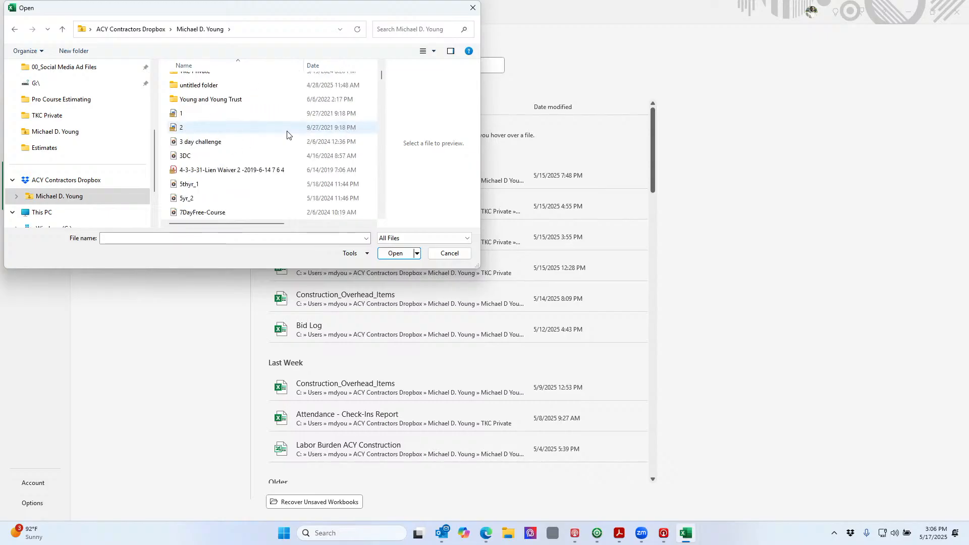
pyautogui.scroll(-10, 287, 135)
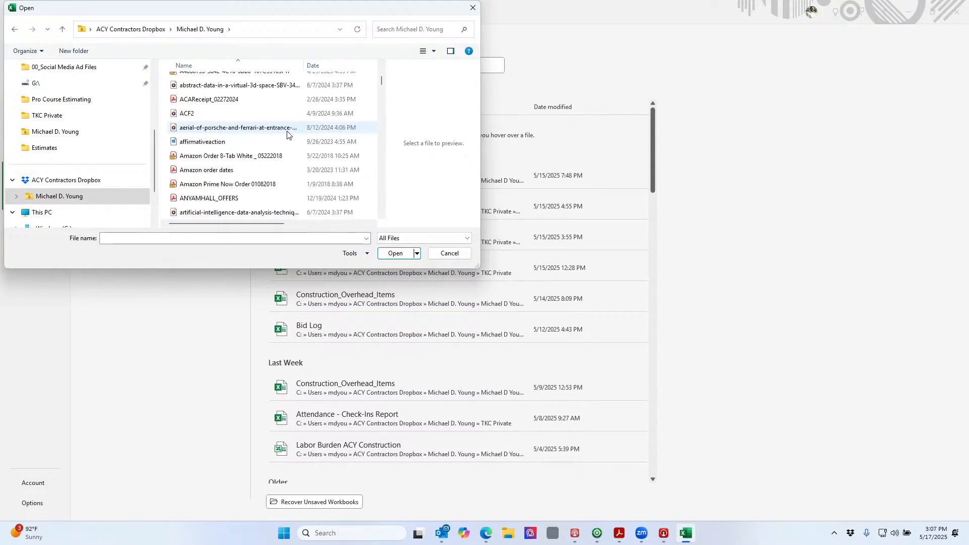
pyautogui.scroll(-10, 287, 134)
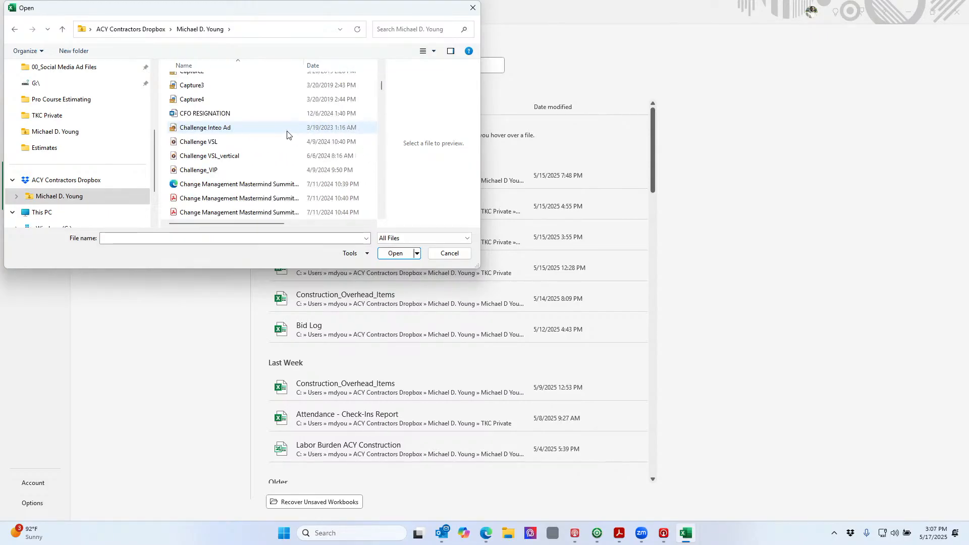
pyautogui.scroll(-10, 287, 134)
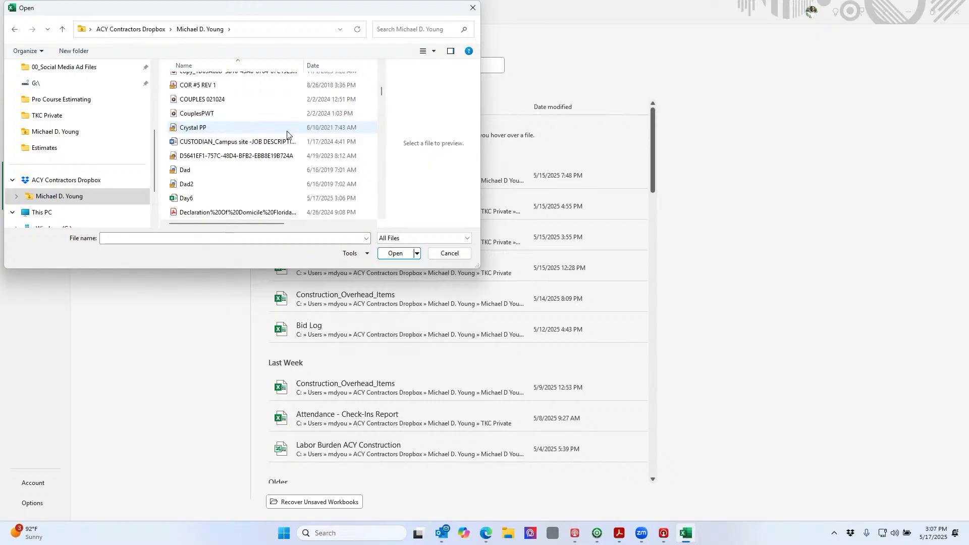
pyautogui.doubleClick(238, 198)
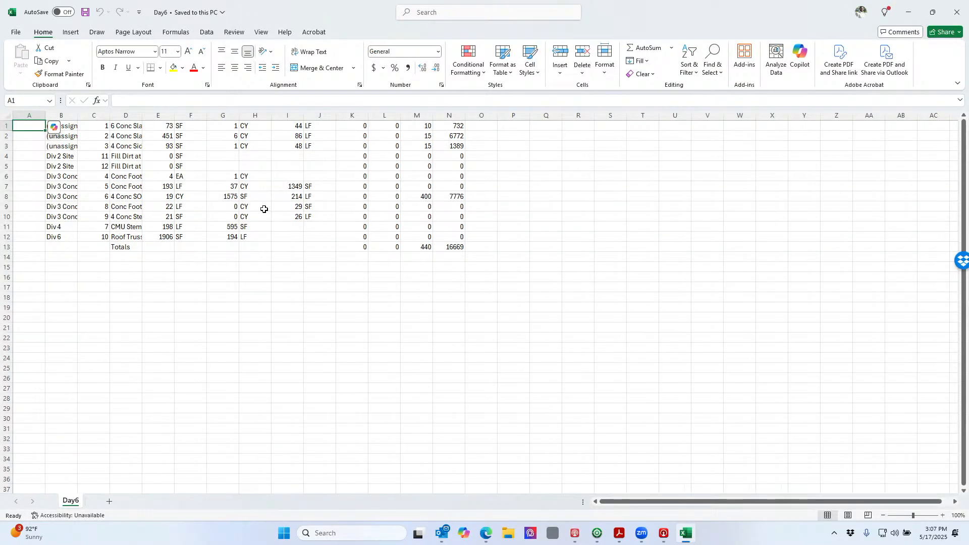
# Widen columns D, F and B to show the full item names and division labels
pyautogui.moveTo(144, 117); pyautogui.dragTo(211, 120)
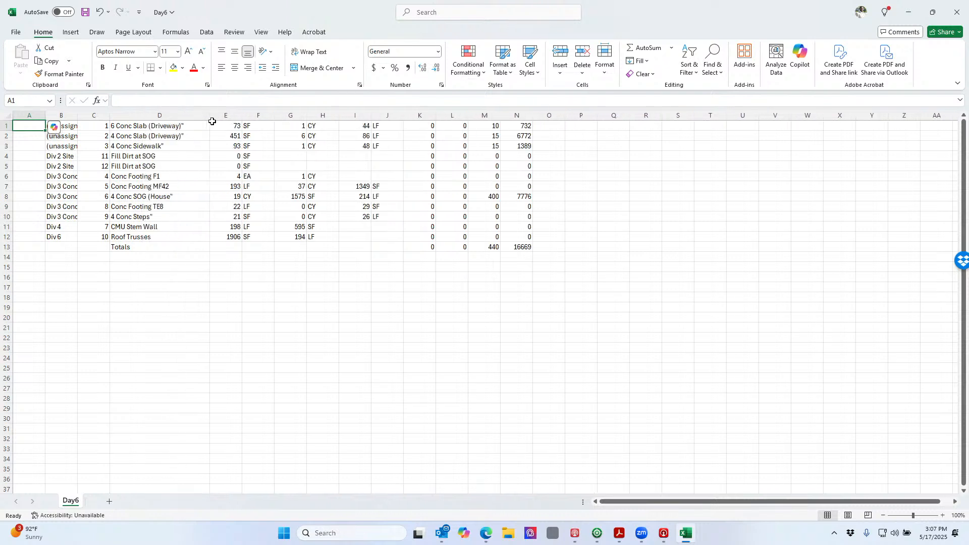
pyautogui.moveTo(271, 116); pyautogui.dragTo(279, 117)
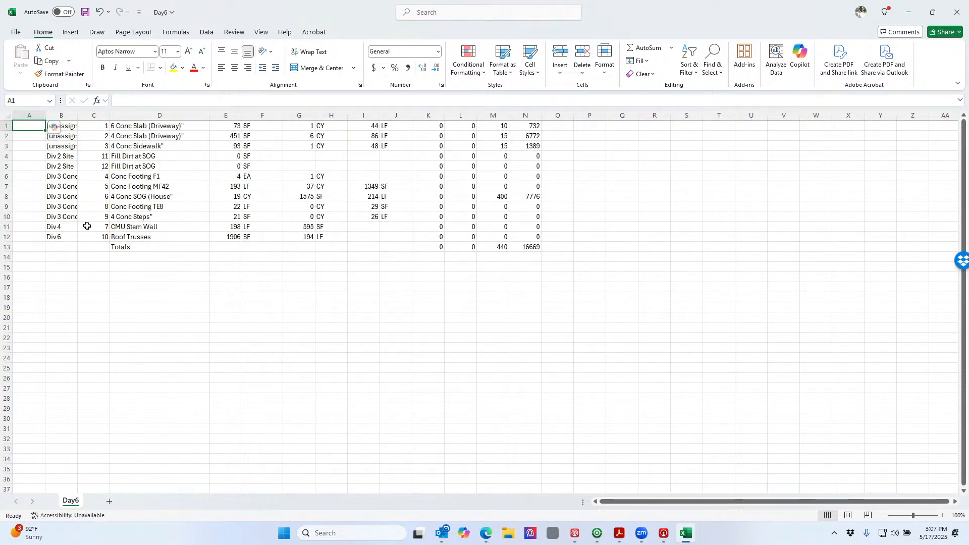
pyautogui.moveTo(81, 118); pyautogui.dragTo(123, 117)
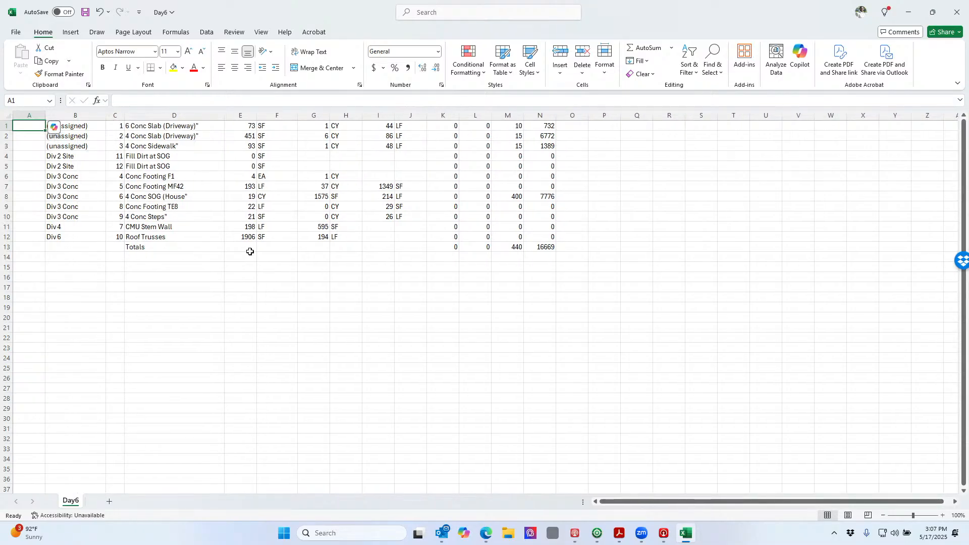
pyautogui.keyDown('ctrl'); pyautogui.scroll(3, 279, 272); pyautogui.keyUp('ctrl')
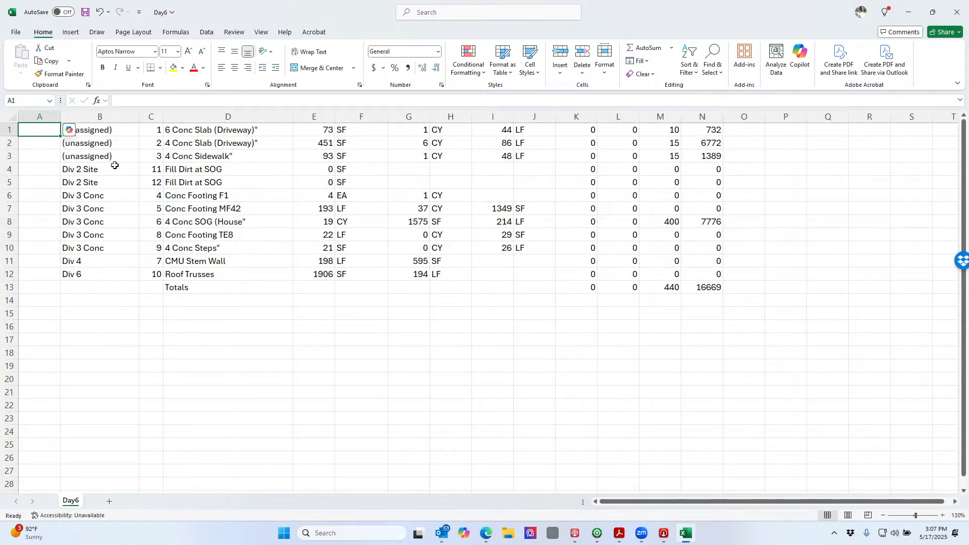
# Delete item-number column C, then check the Div 2 and Div 3 rows beside their descriptions
pyautogui.moveTo(111, 166); pyautogui.dragTo(261, 259)
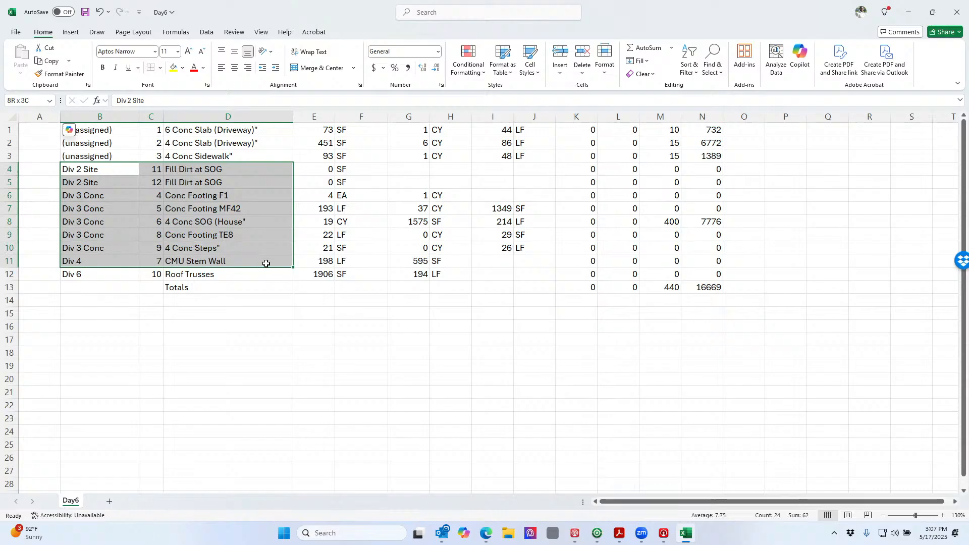
pyautogui.click(153, 118)
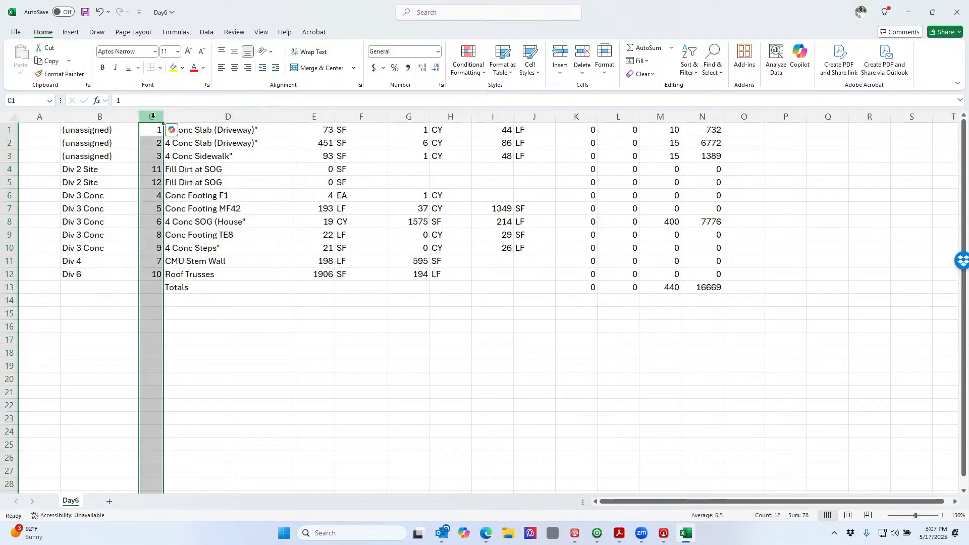
pyautogui.rightClick(153, 119)
pyautogui.click(199, 250)
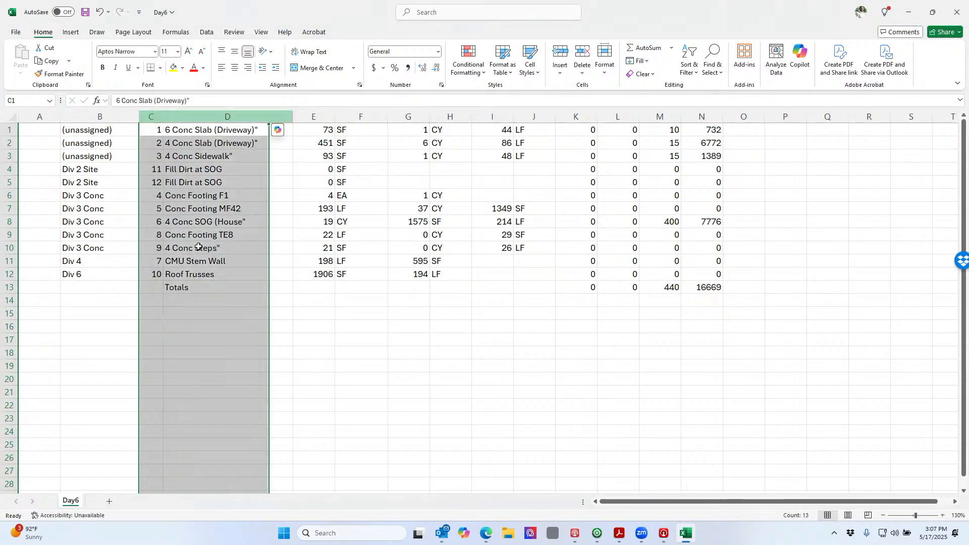
pyautogui.click(111, 195)
pyautogui.moveTo(112, 171); pyautogui.dragTo(233, 274)
pyautogui.click(233, 274)
pyautogui.moveTo(113, 171); pyautogui.dragTo(336, 275)
pyautogui.click(336, 337)
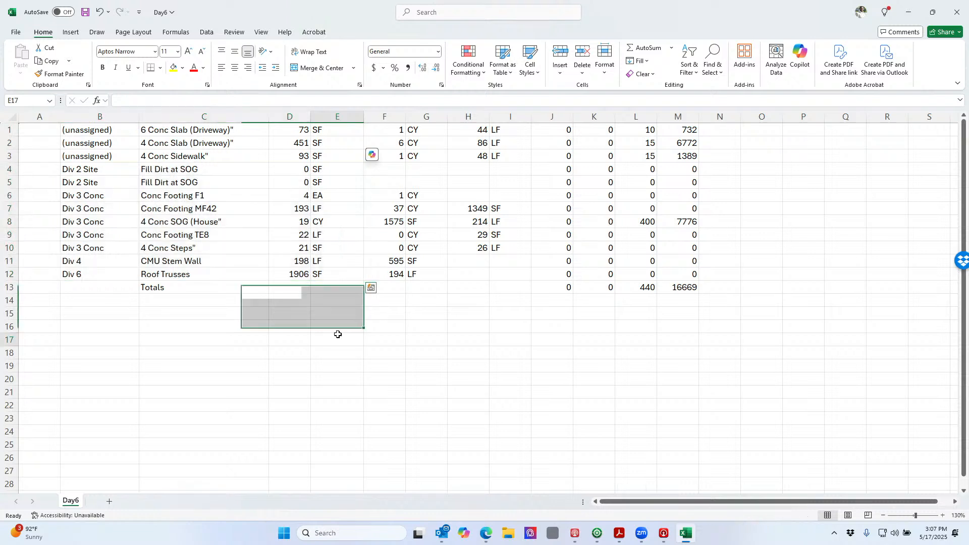
# Insert a blank row 1 above the takeoff data
pyautogui.click(13, 132)
pyautogui.rightClick(14, 132)
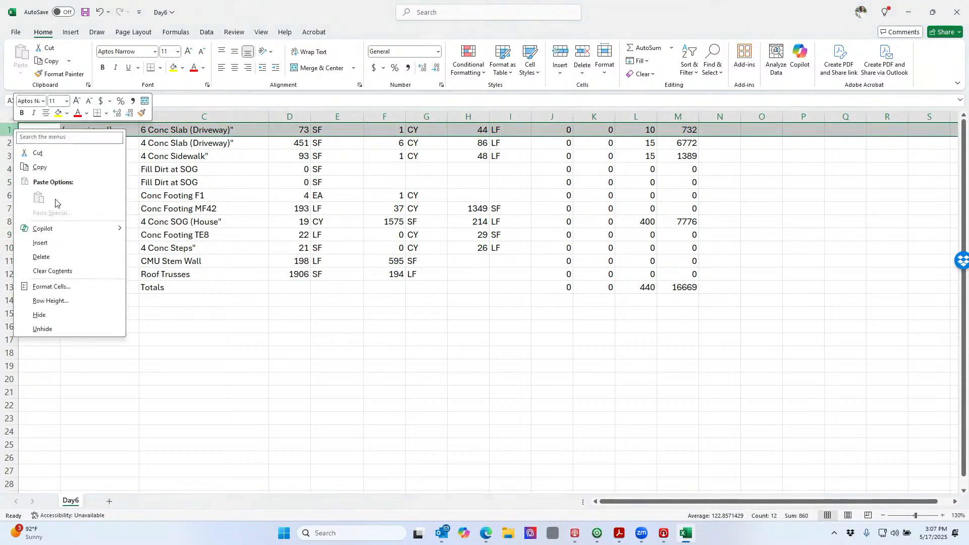
pyautogui.click(40, 243)
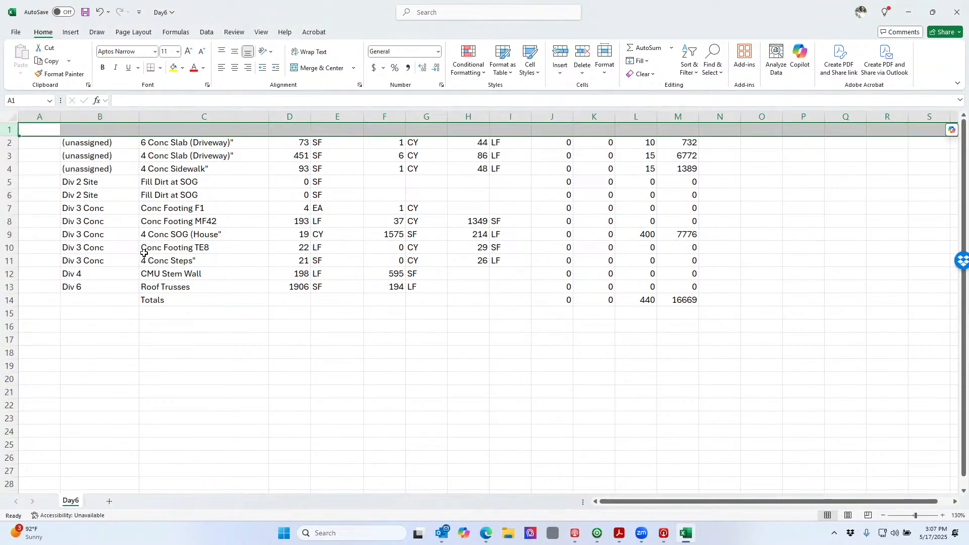
pyautogui.click(171, 258)
# Enter the headers Bid Package, Description and Quantity in B1:D1
pyautogui.click(127, 132)
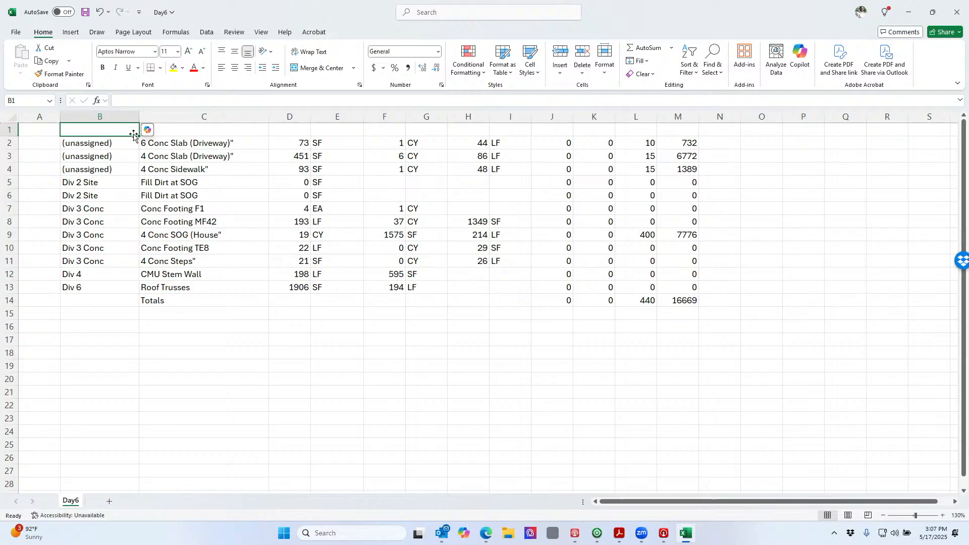
pyautogui.write('Bid ')
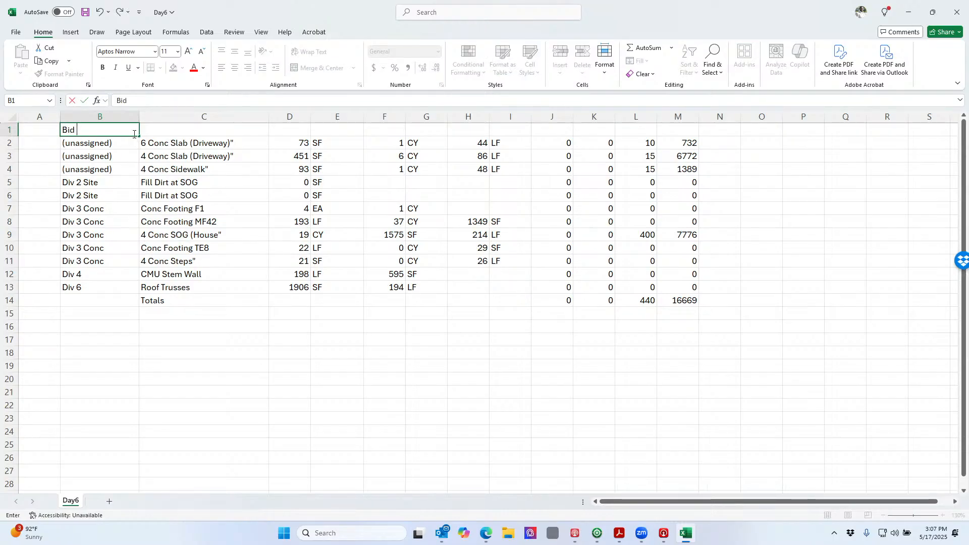
pyautogui.write('Package')
pyautogui.press('Tab')
pyautogui.write('De')
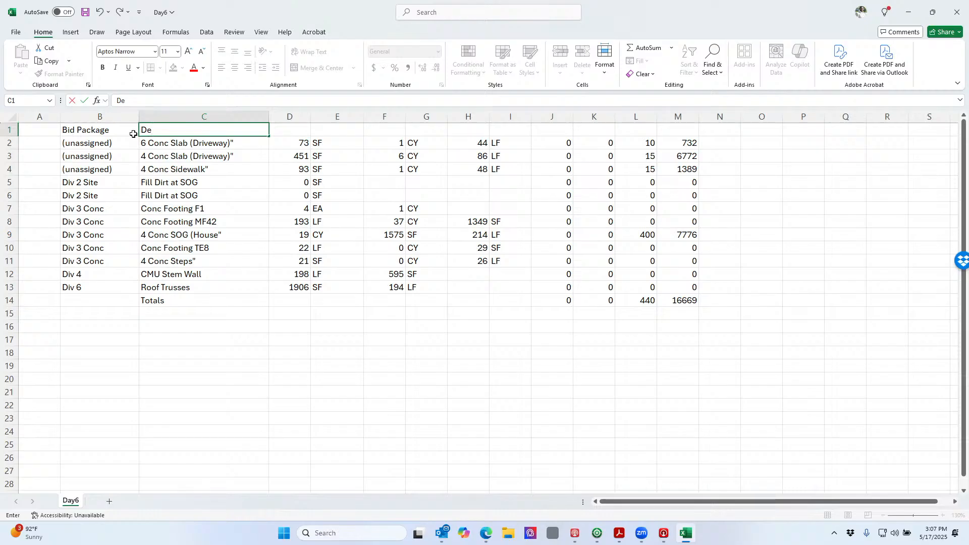
pyautogui.write('scription')
pyautogui.press('Tab')
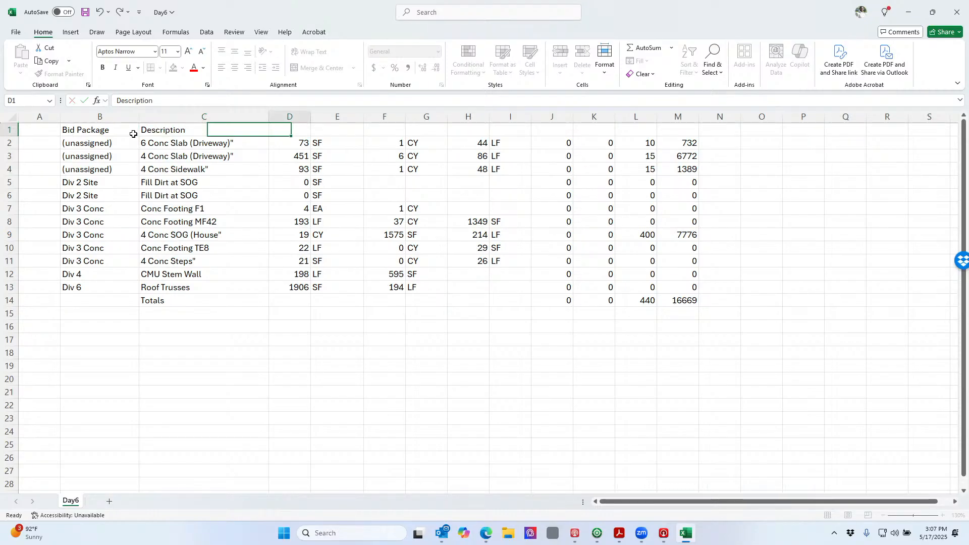
pyautogui.write('Qua')
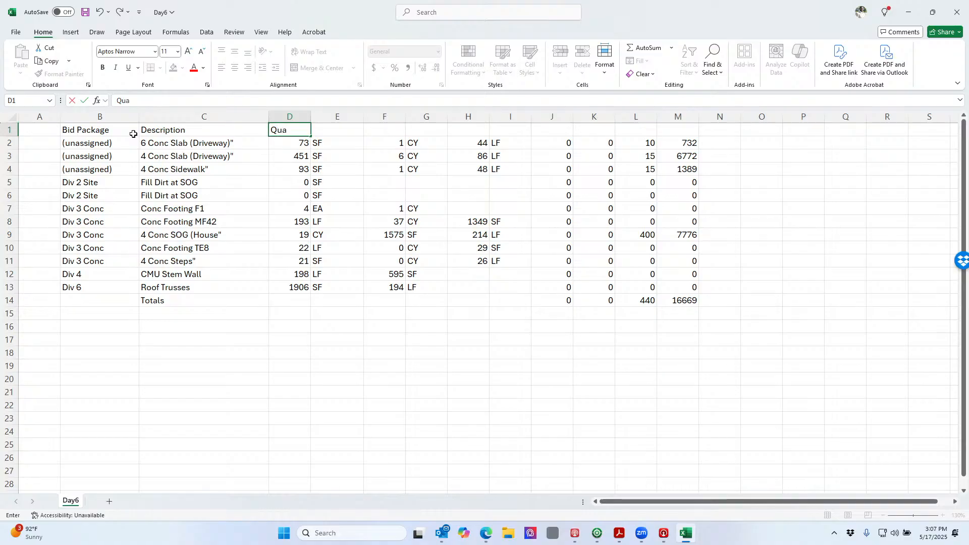
pyautogui.write('ntitiy')
pyautogui.press('Tab')
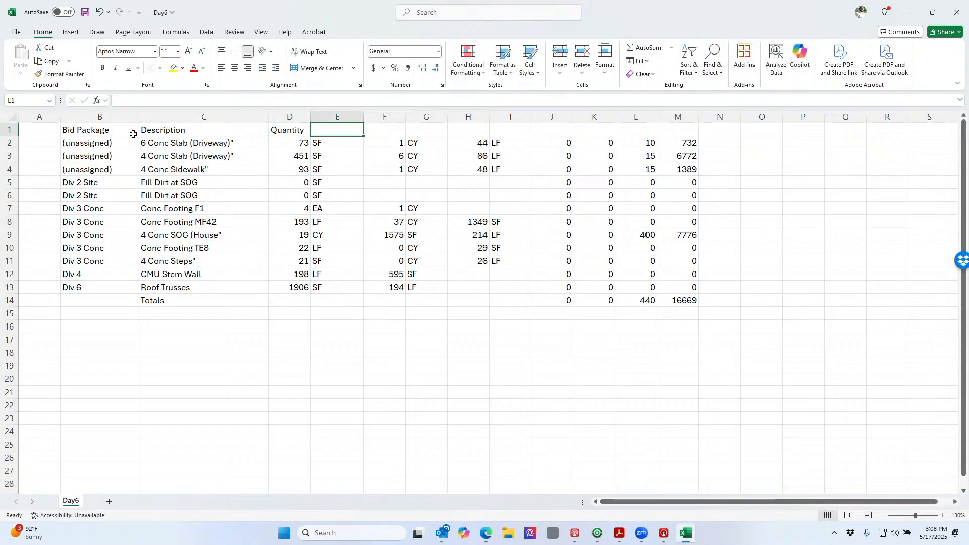
pyautogui.press('Tab')
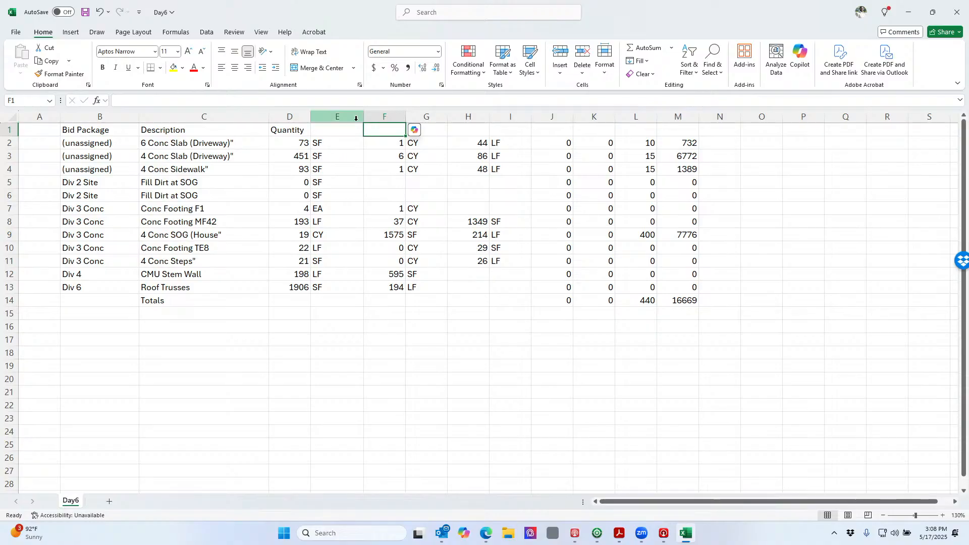
pyautogui.click(388, 116)
# Cut columns F through I and paste them at column O so they occupy O–R
pyautogui.moveTo(388, 116); pyautogui.dragTo(521, 108)
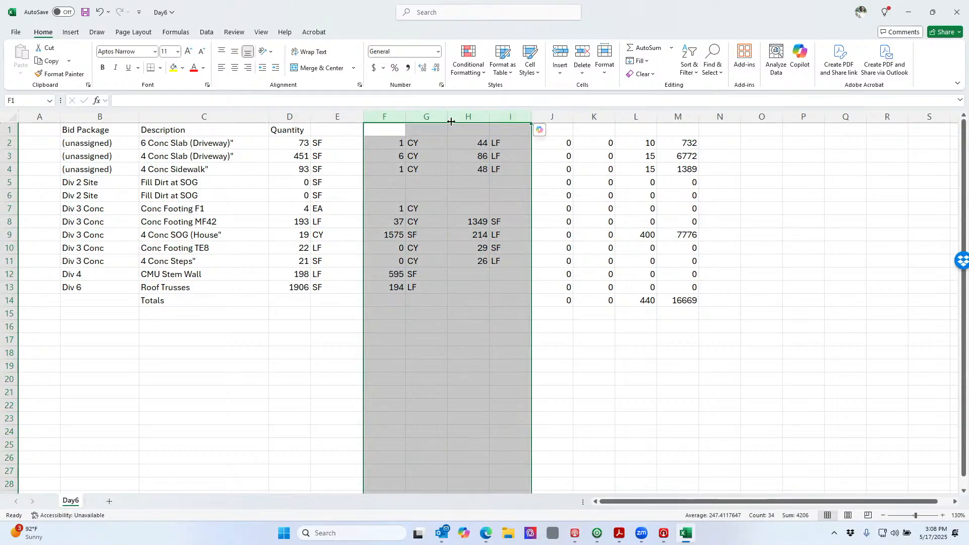
pyautogui.rightClick(429, 120)
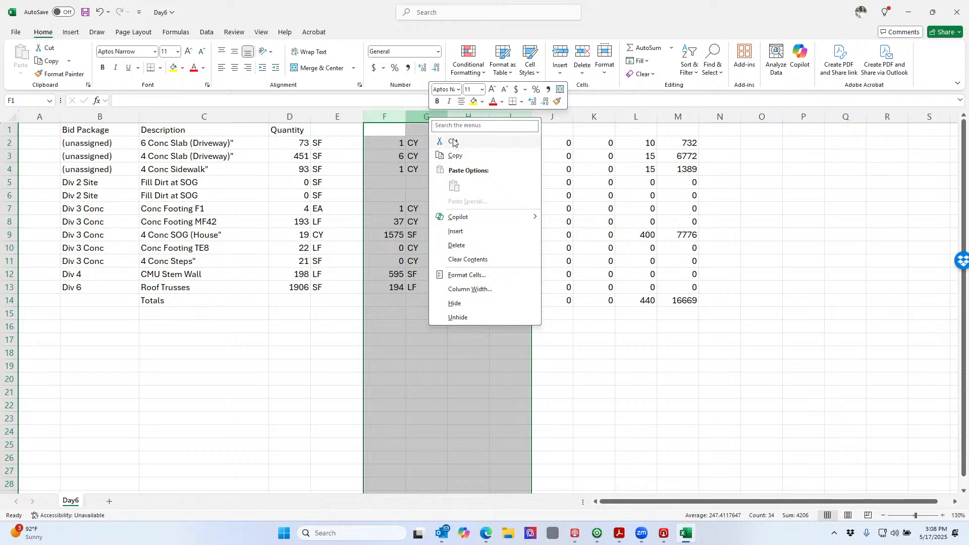
pyautogui.click(455, 156)
pyautogui.click(757, 115)
pyautogui.rightClick(758, 116)
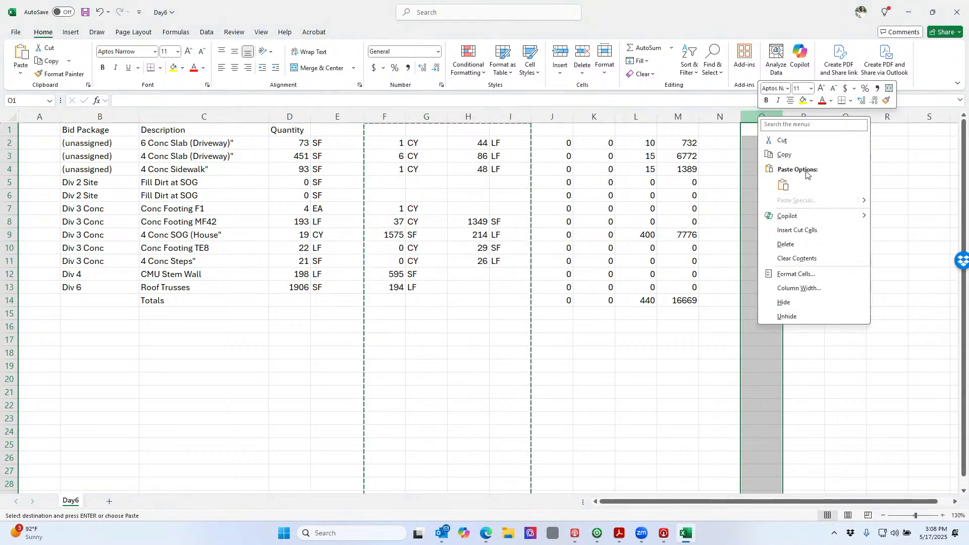
pyautogui.click(783, 184)
pyautogui.click(775, 245)
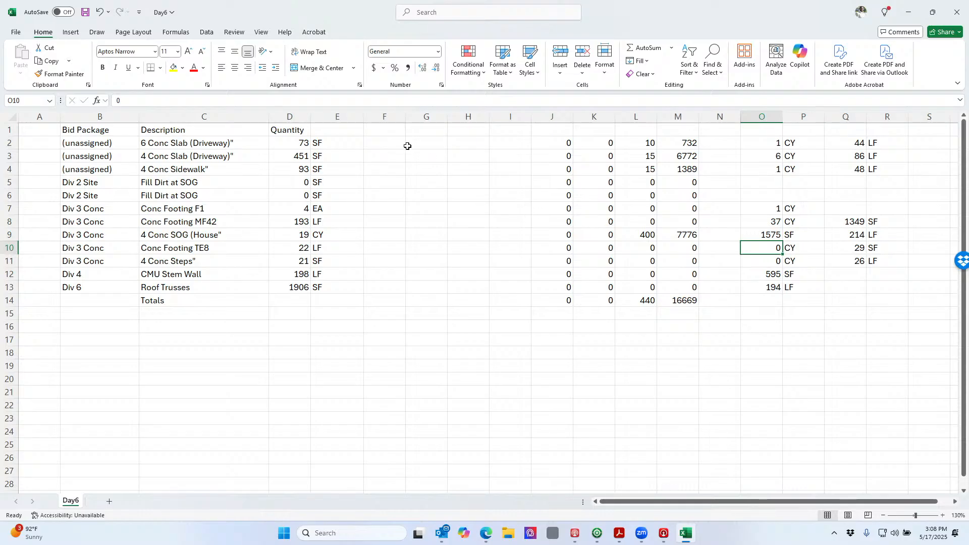
pyautogui.click(398, 130)
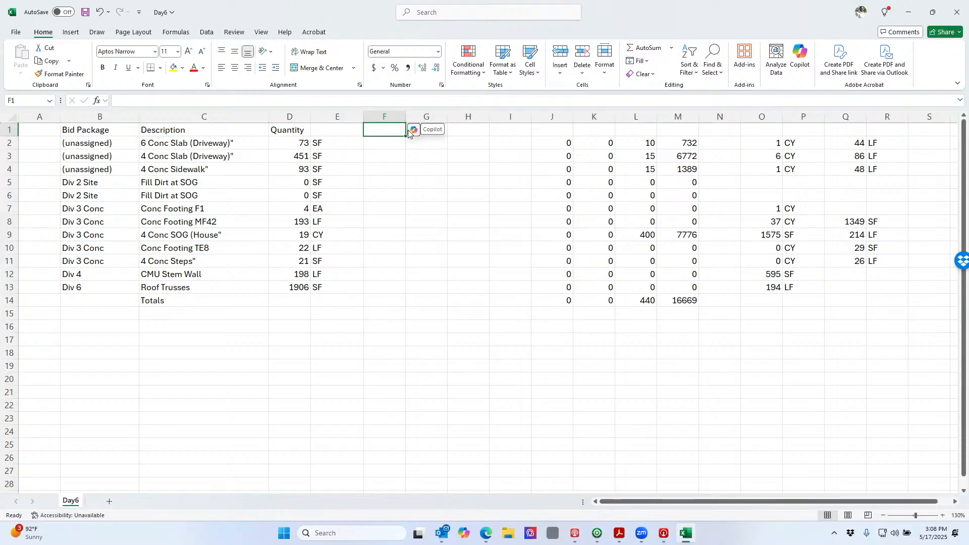
# Label F1 'Sub Unit Price' and G1 'Total Price', and widen column F to fit
pyautogui.write('Sub')
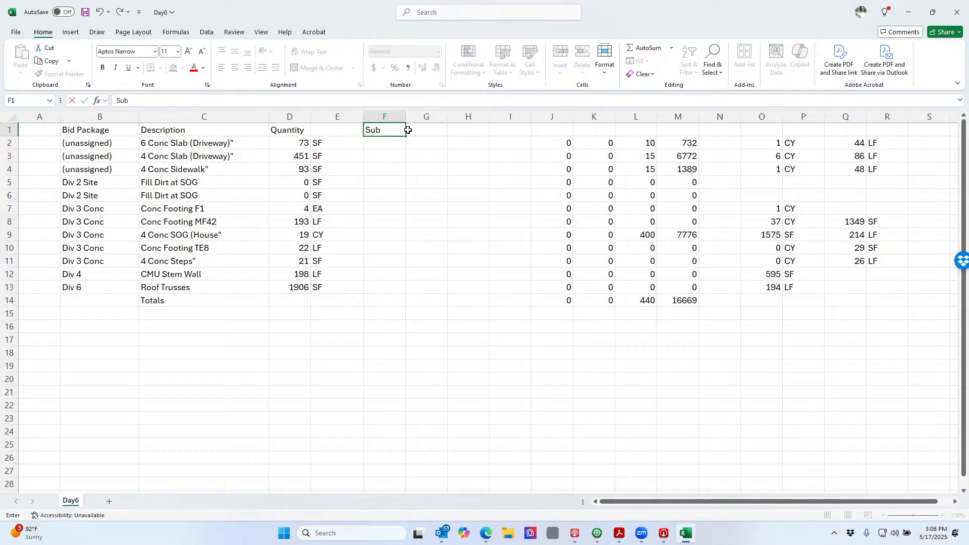
pyautogui.write(' Price')
pyautogui.click(408, 130)
pyautogui.write('Tota')
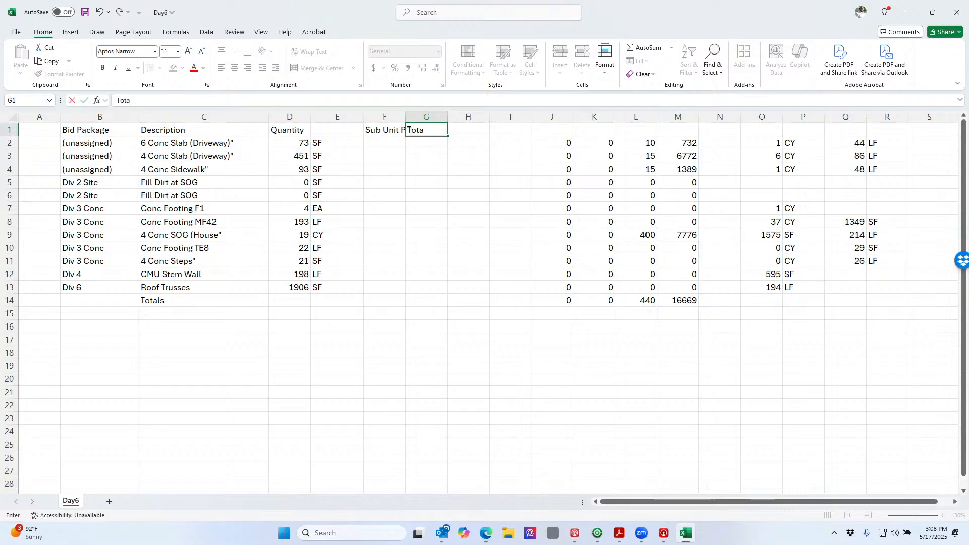
pyautogui.write('l Price')
pyautogui.press('Return')
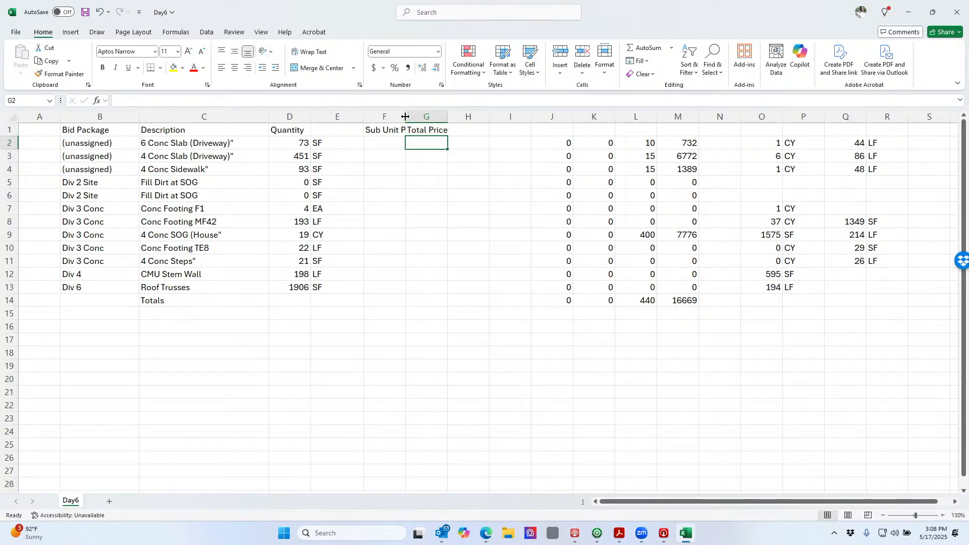
pyautogui.moveTo(405, 117); pyautogui.dragTo(429, 117)
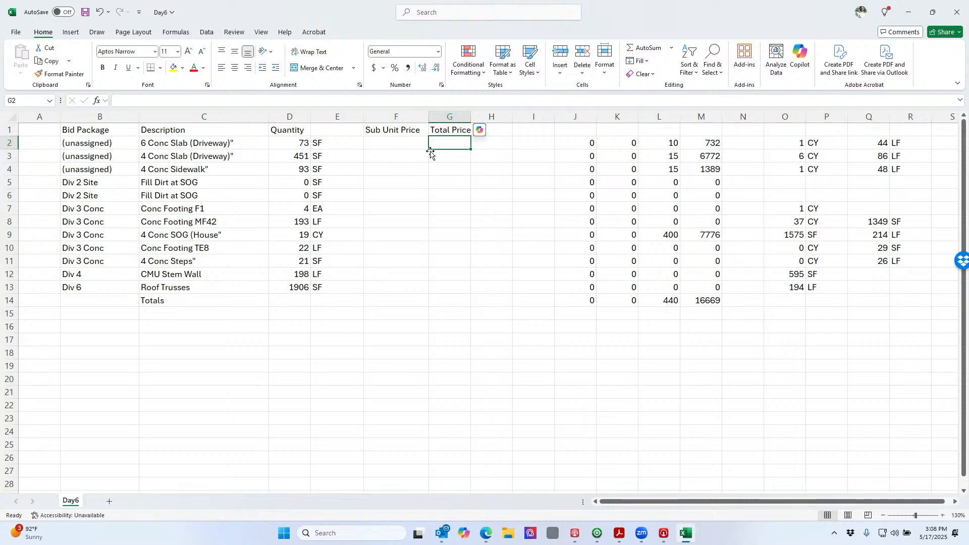
pyautogui.press('Left')
pyautogui.click(446, 146)
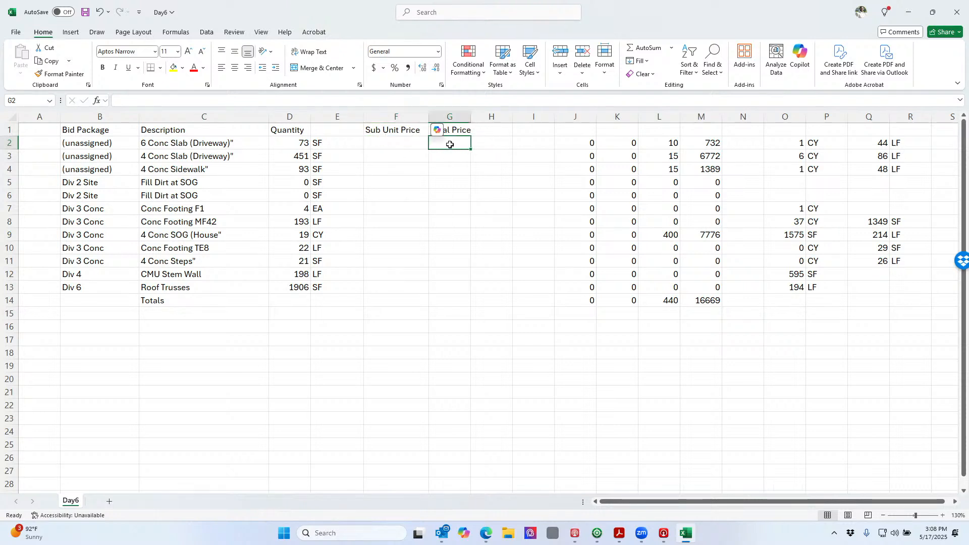
# Enter the Total Price formula =F2*D2 in G2
pyautogui.write('=')
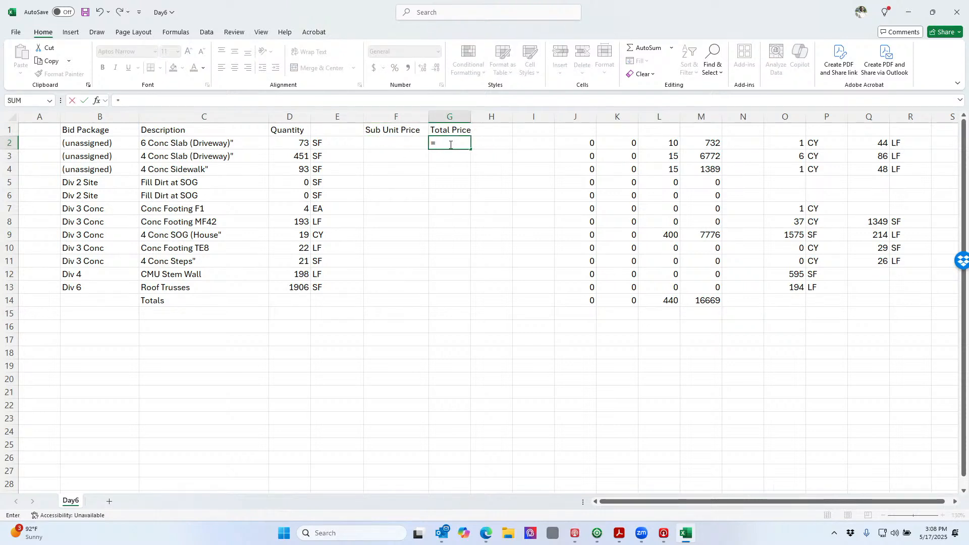
pyautogui.press('Left')
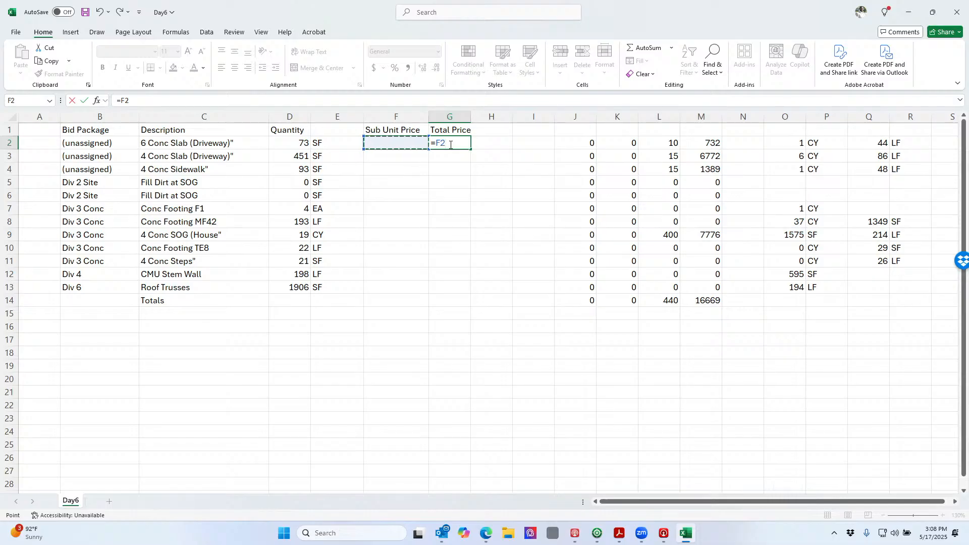
pyautogui.write('*')
pyautogui.press('Left')
pyautogui.press('Left')
pyautogui.press('Left')
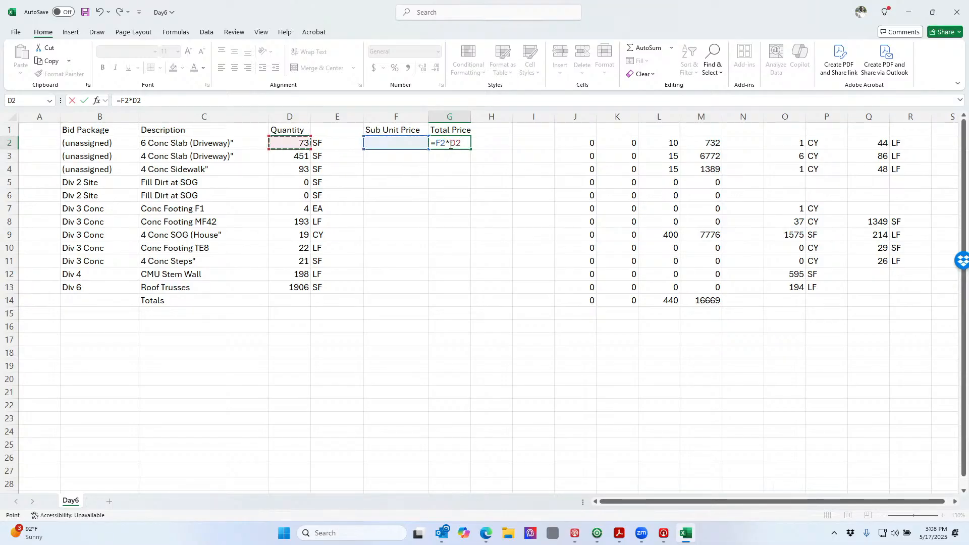
pyautogui.press('Return')
pyautogui.press('Up')
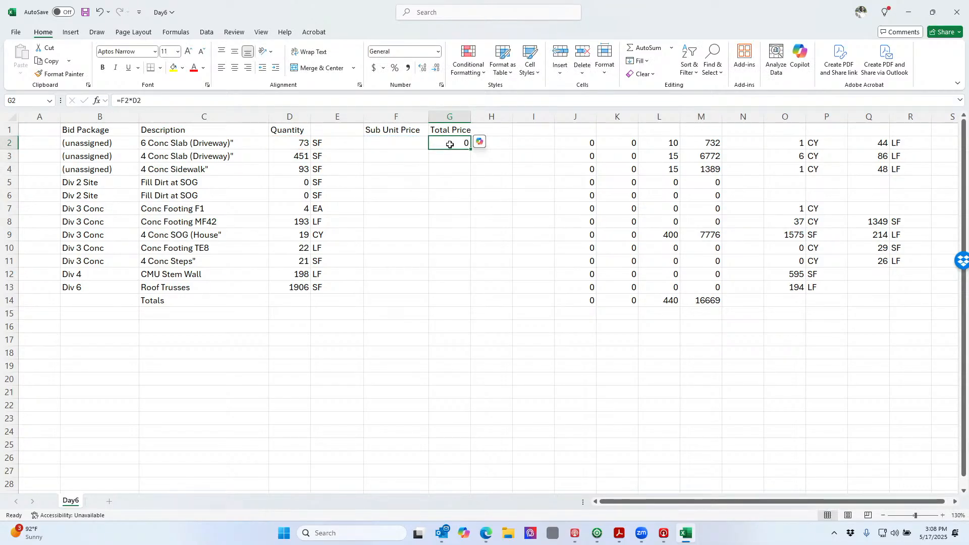
# Format columns F and G as accounting currency and widen column G
pyautogui.click(408, 119)
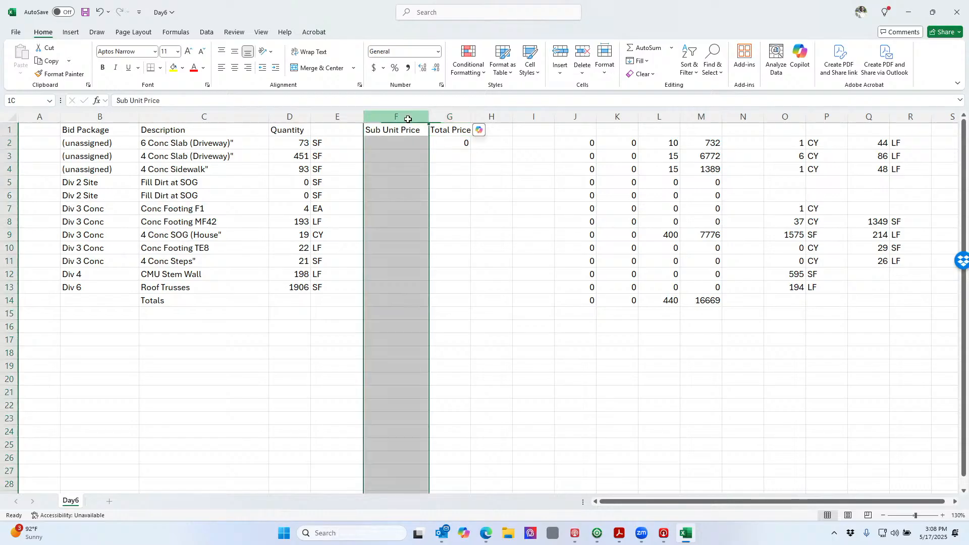
pyautogui.moveTo(408, 119); pyautogui.dragTo(449, 119)
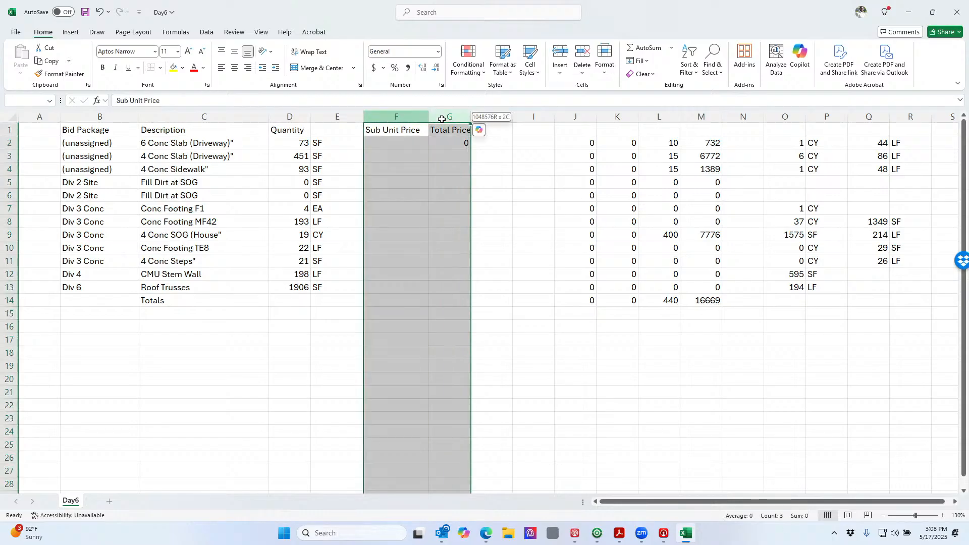
pyautogui.click(374, 68)
pyautogui.click(396, 196)
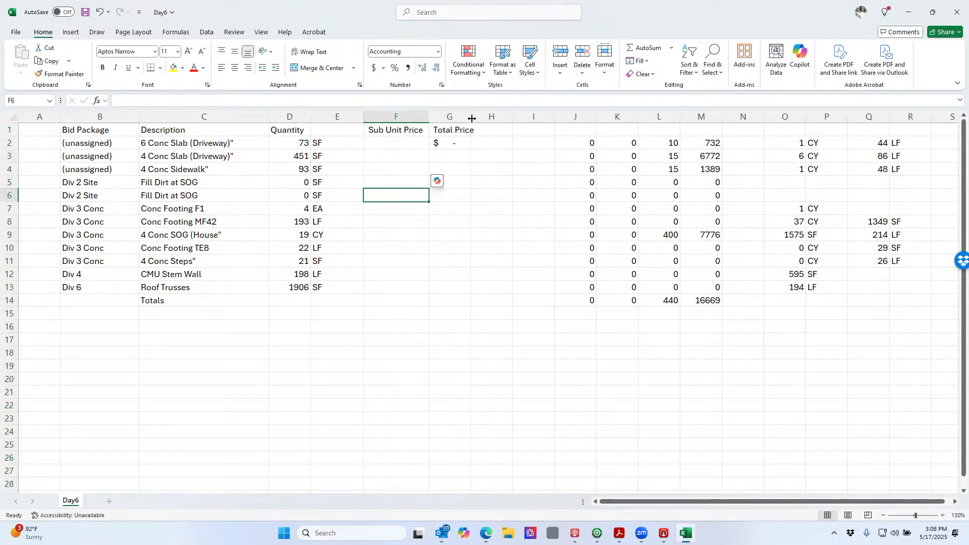
pyautogui.moveTo(471, 118); pyautogui.dragTo(495, 119)
# Copy the G2 formula down through G3:G13
pyautogui.click(468, 144)
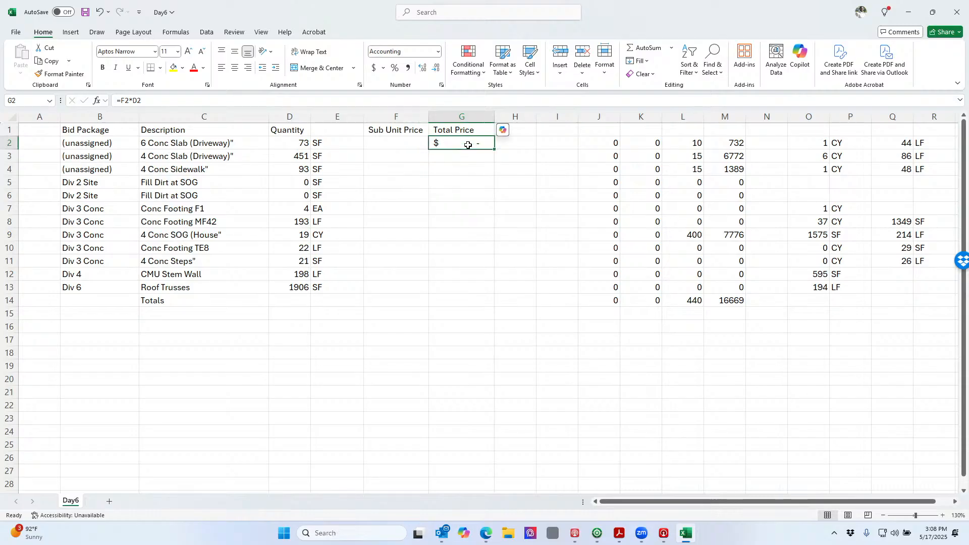
pyautogui.hotkey('ctrl', 'c')
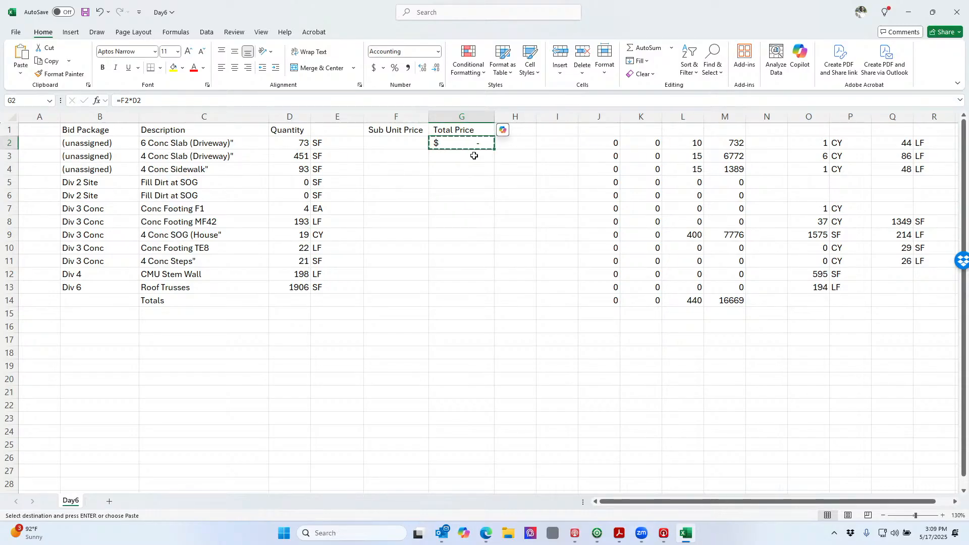
pyautogui.moveTo(474, 156); pyautogui.dragTo(471, 289)
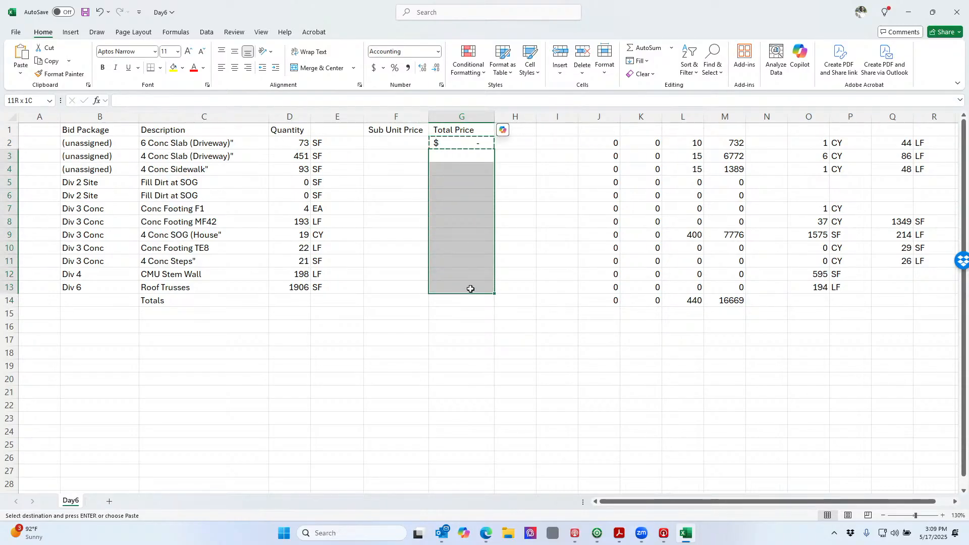
pyautogui.hotkey('ctrl', 'v')
pyautogui.click(468, 313)
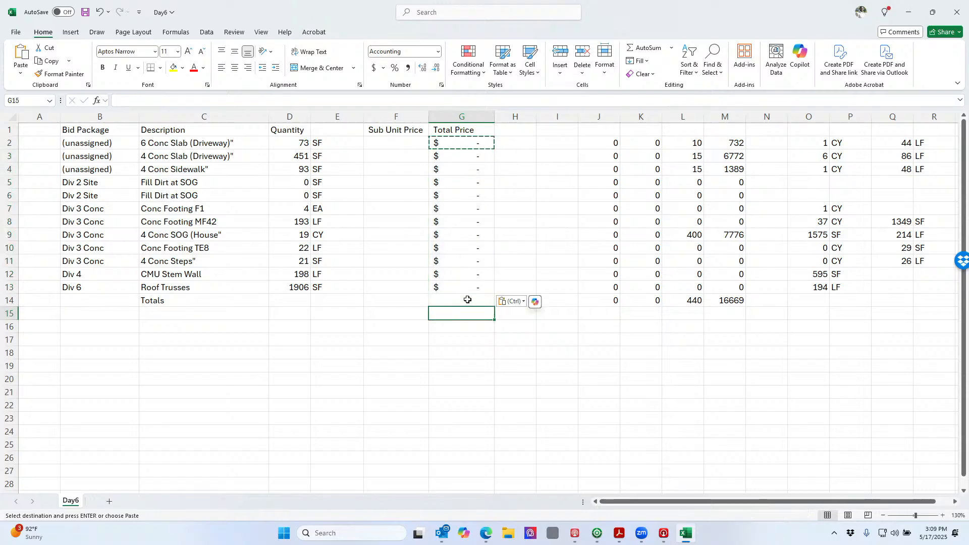
# AutoSum G2:G13 into G14 for the grand total
pyautogui.click(468, 300)
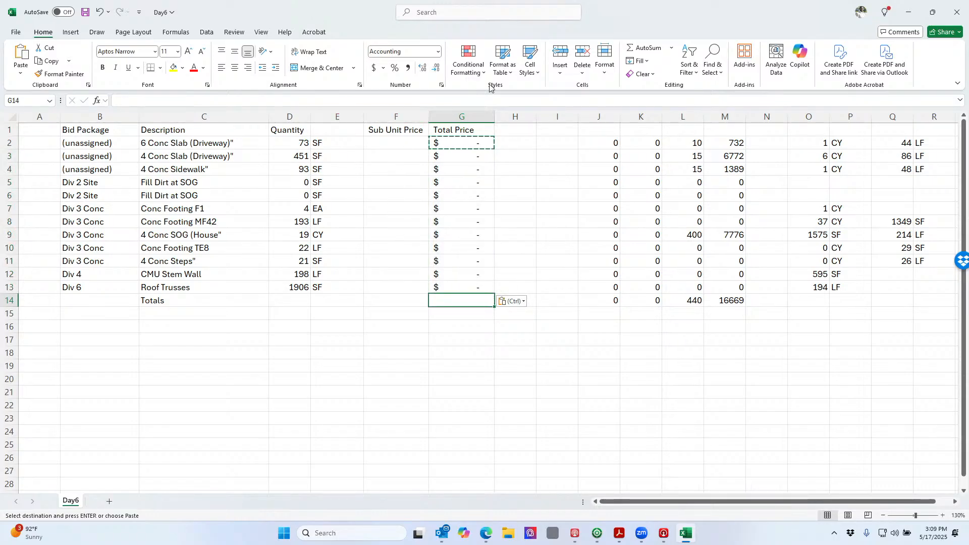
pyautogui.click(643, 48)
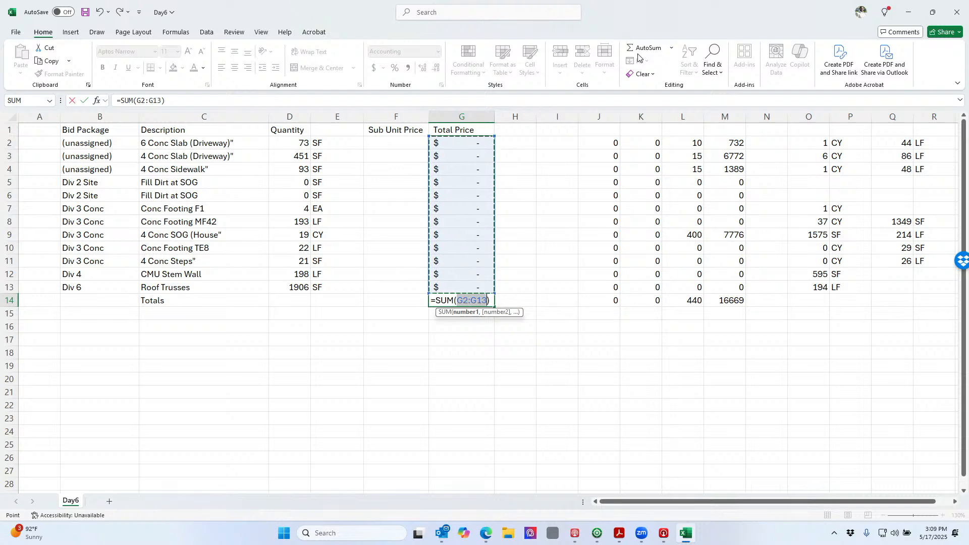
pyautogui.press('Return')
pyautogui.press('Up')
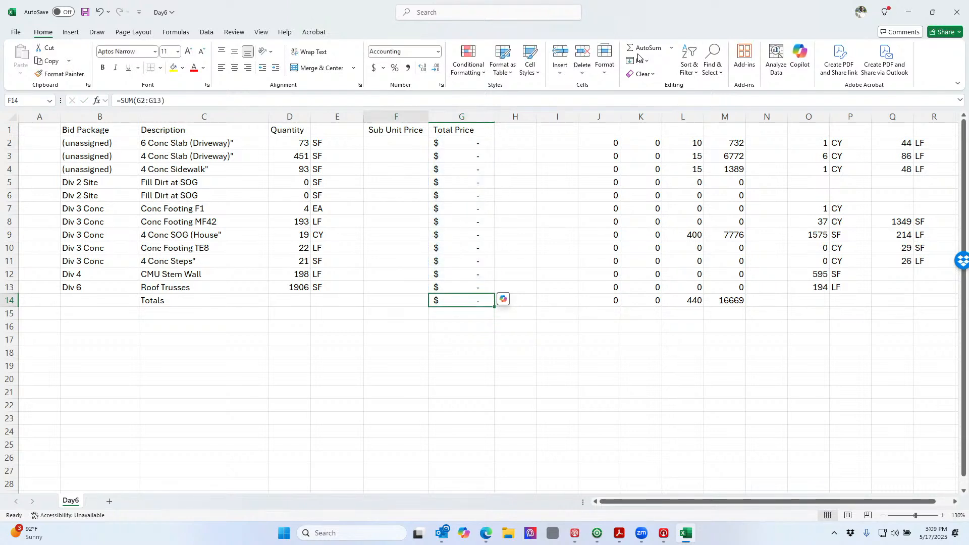
pyautogui.press('Left')
pyautogui.press('Left')
pyautogui.press('Up')
pyautogui.press('Up')
pyautogui.press('Right')
pyautogui.press('Up')
pyautogui.press('Up')
pyautogui.press('Up')
pyautogui.press('Up')
pyautogui.press('Up')
pyautogui.press('Up')
pyautogui.press('Up')
pyautogui.press('Up')
pyautogui.press('Up')
pyautogui.press('Up')
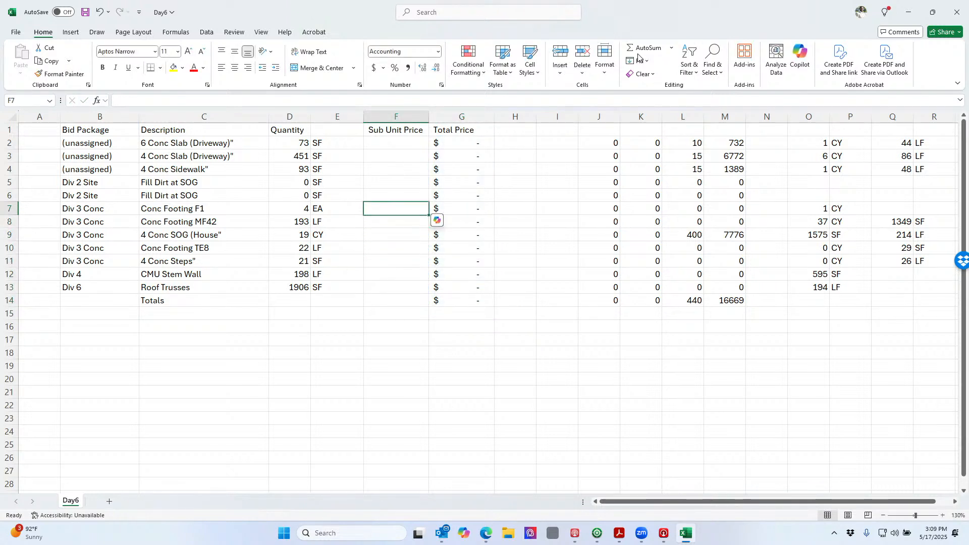
# Enter unit prices 10, 15 and 18 in F2:F4
pyautogui.write('10')
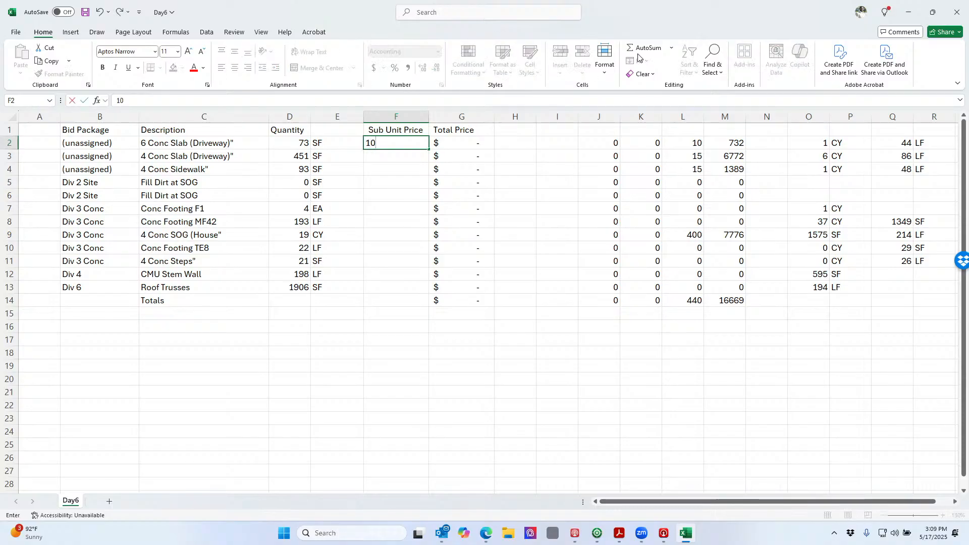
pyautogui.press('Return')
pyautogui.write('15')
pyautogui.press('Return')
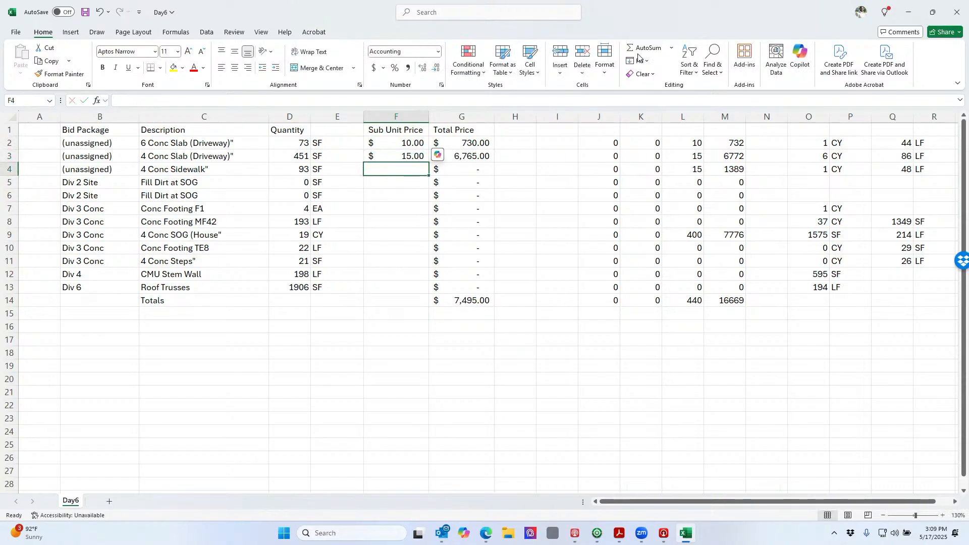
pyautogui.write('18')
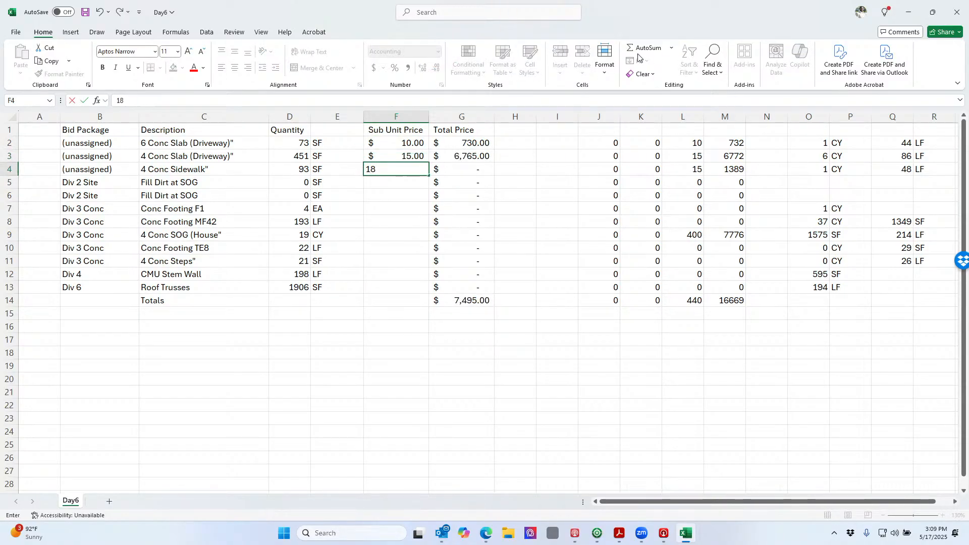
pyautogui.press('Return')
# Set Fill Dirt to 126 CY at a unit price of 35
pyautogui.press('Left')
pyautogui.press('Left')
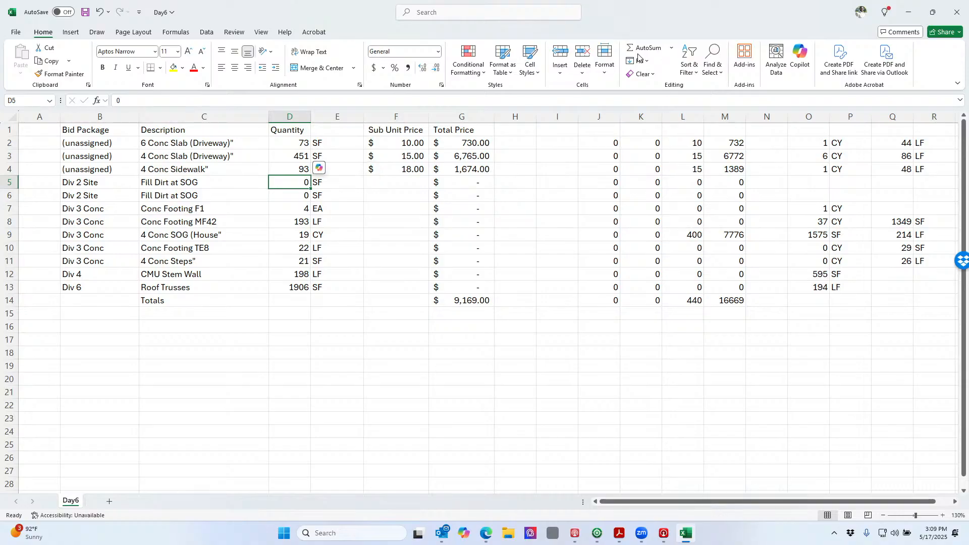
pyautogui.write('126')
pyautogui.press('Return')
pyautogui.press('Right')
pyautogui.press('Right')
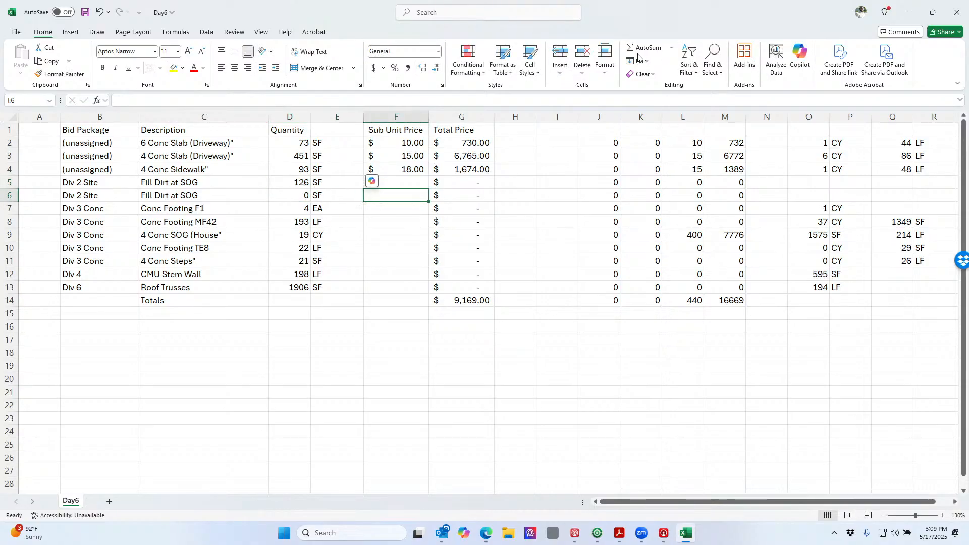
pyautogui.press('Up')
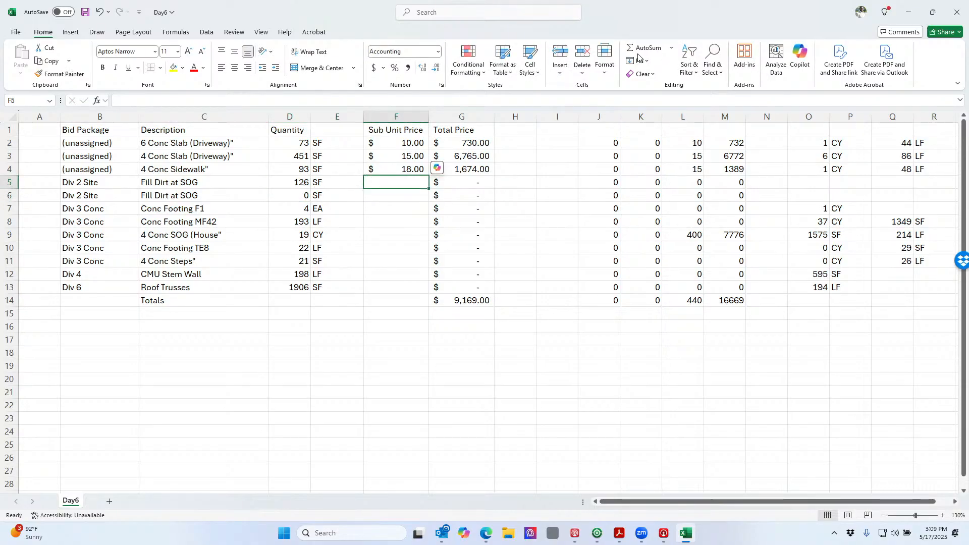
pyautogui.press('Left')
pyautogui.write('CY')
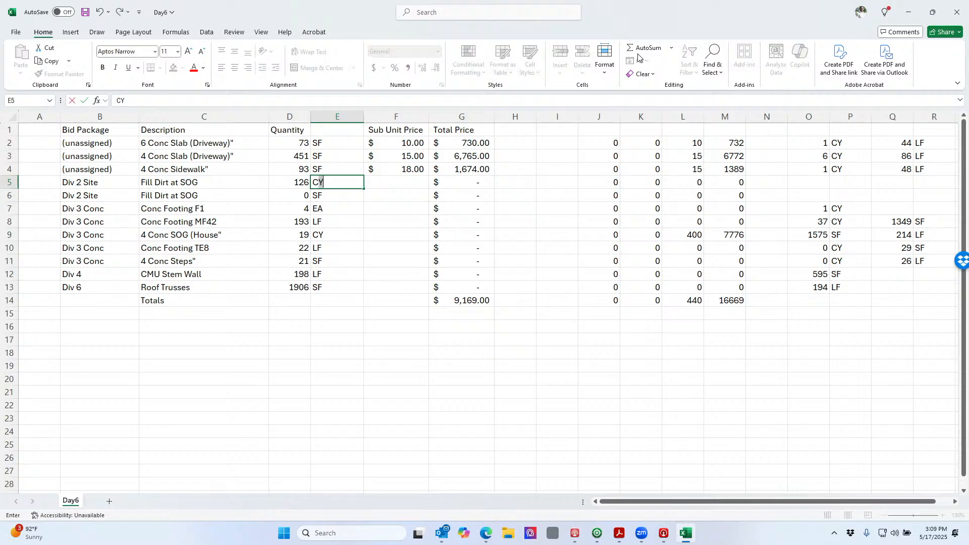
pyautogui.press('Right')
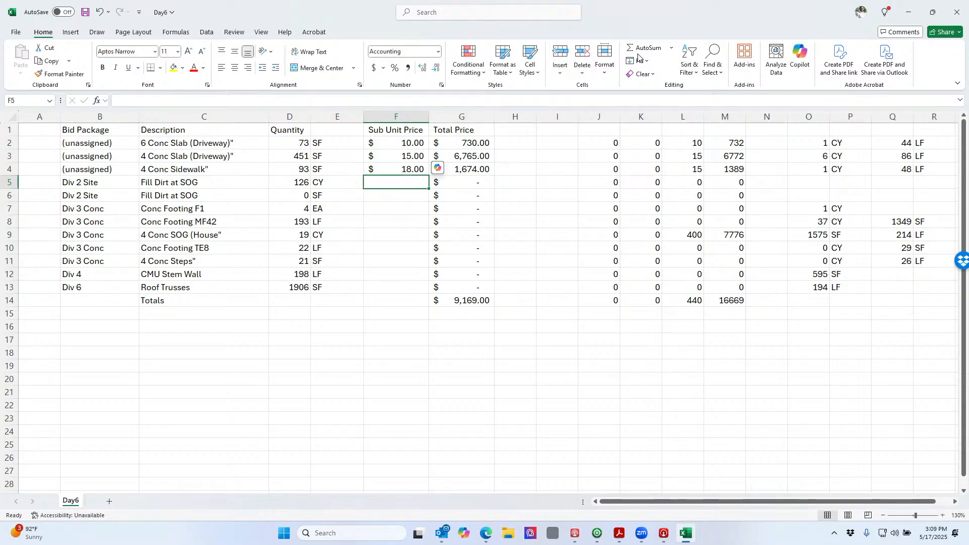
pyautogui.write('35')
pyautogui.press('Return')
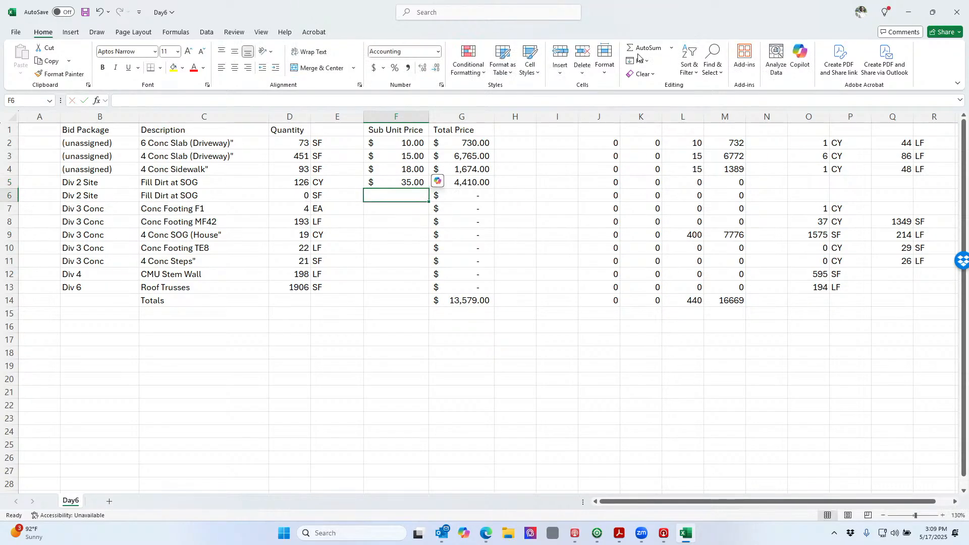
# Begin typing the General Conditions markup label below the Totals row
pyautogui.press('Down')
pyautogui.press('Down')
pyautogui.press('Down')
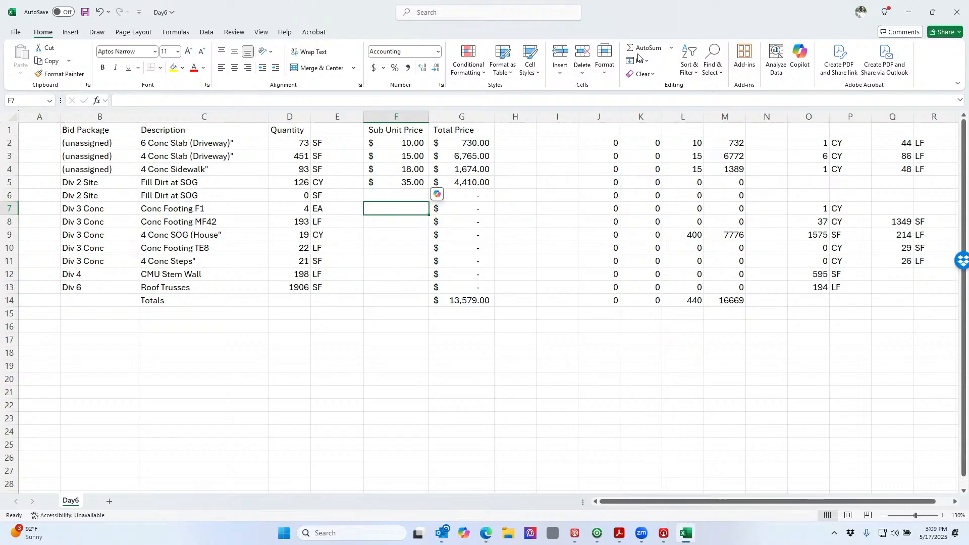
pyautogui.press('Down')
pyautogui.press('Down')
pyautogui.press('Down')
pyautogui.press('Down')
pyautogui.press('Down')
pyautogui.press('Down')
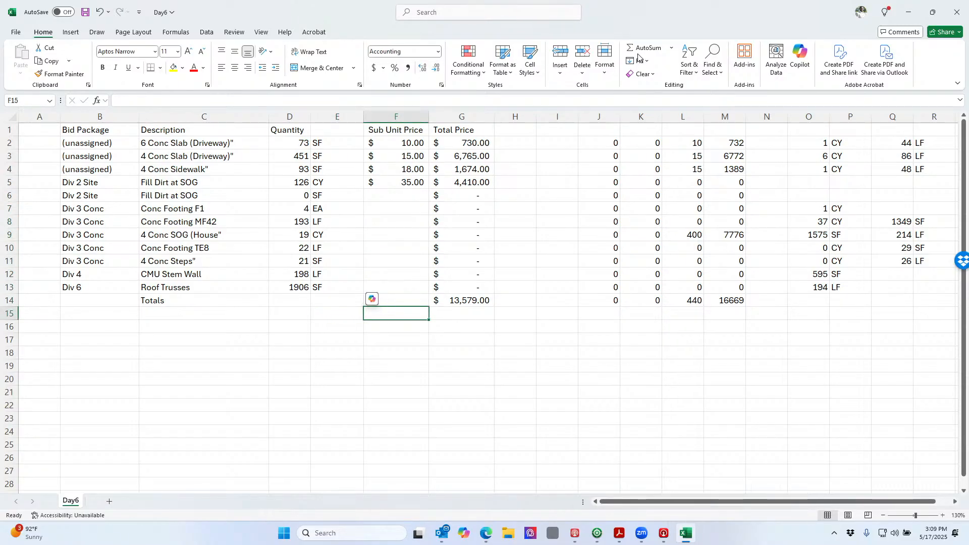
pyautogui.write('z')
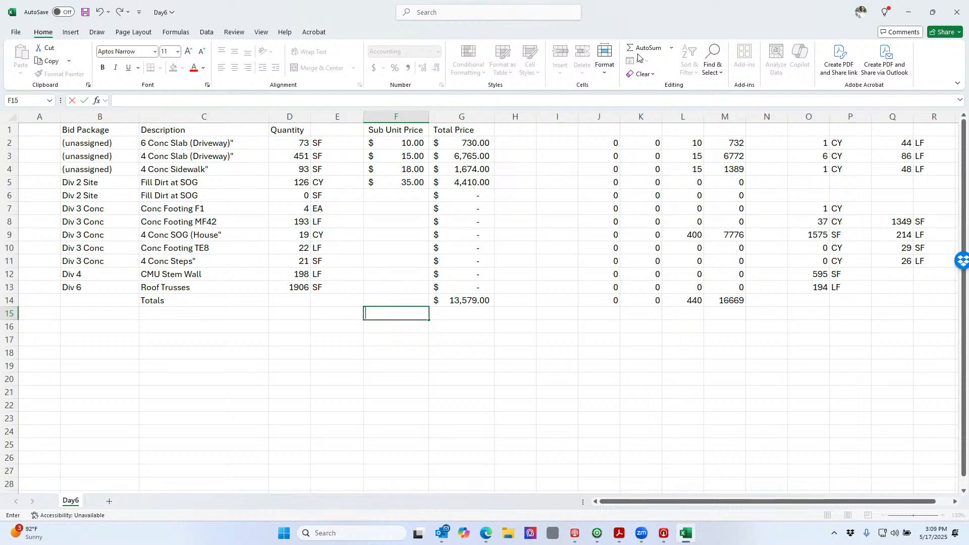
pyautogui.write('eneral Condition')
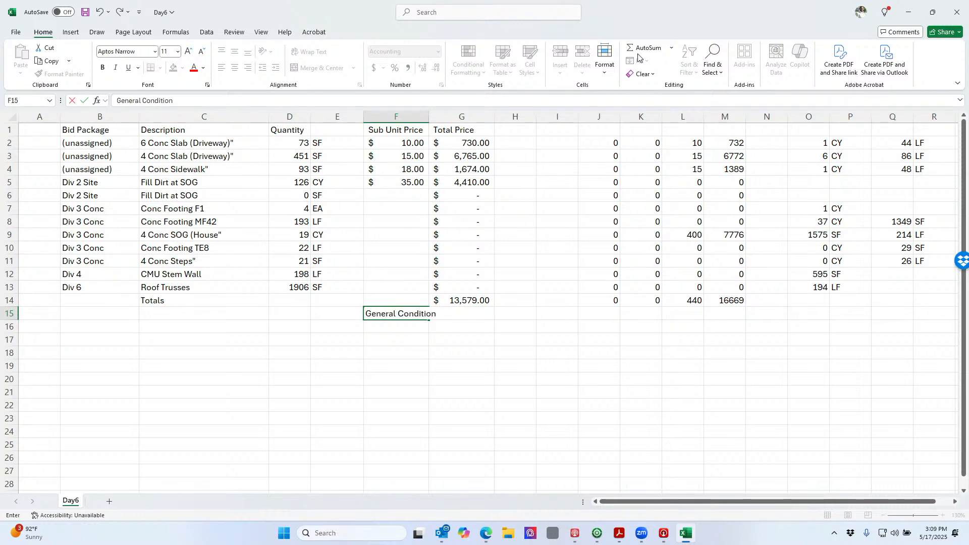
# Finish General Conditions, then add General Requirements, Insurance and Bond labels in column F
pyautogui.press('Return')
pyautogui.write('General ')
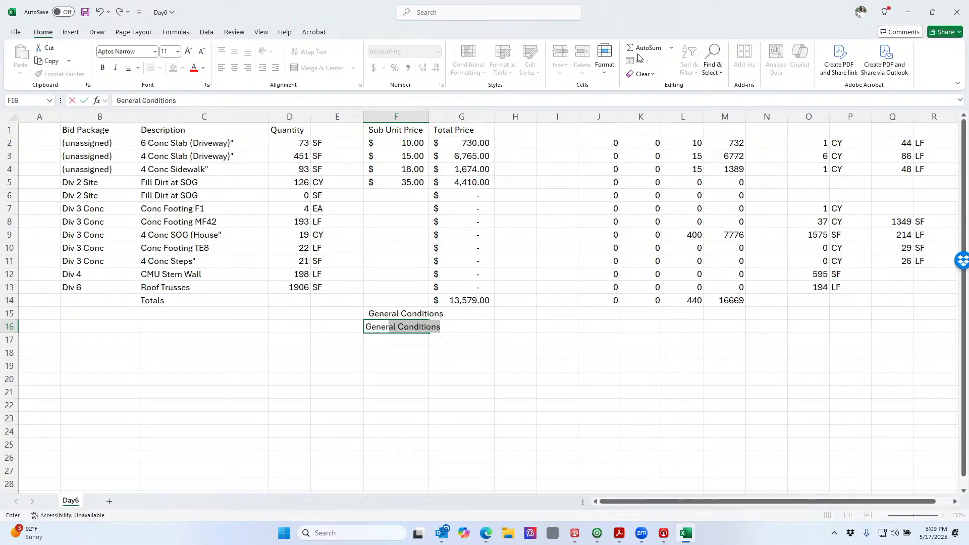
pyautogui.write('Re')
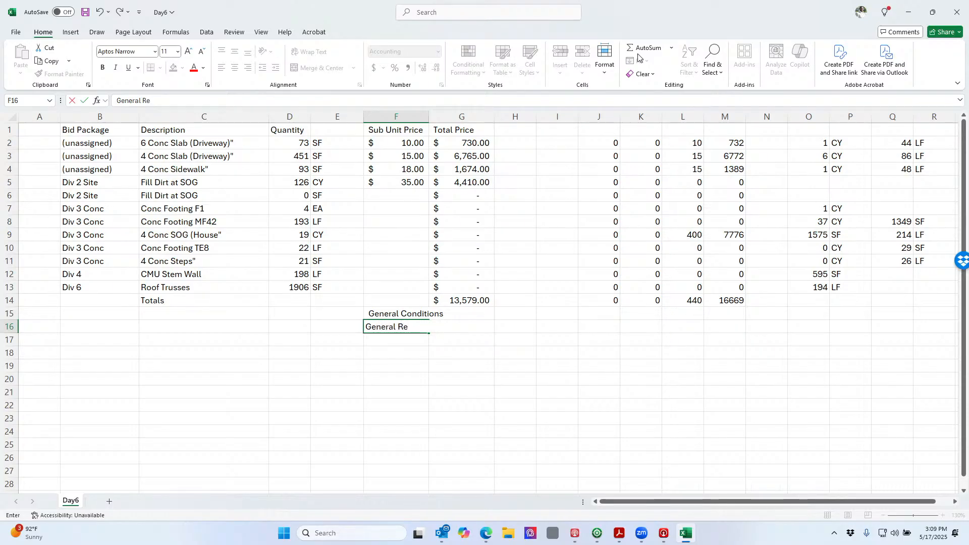
pyautogui.write('quirements')
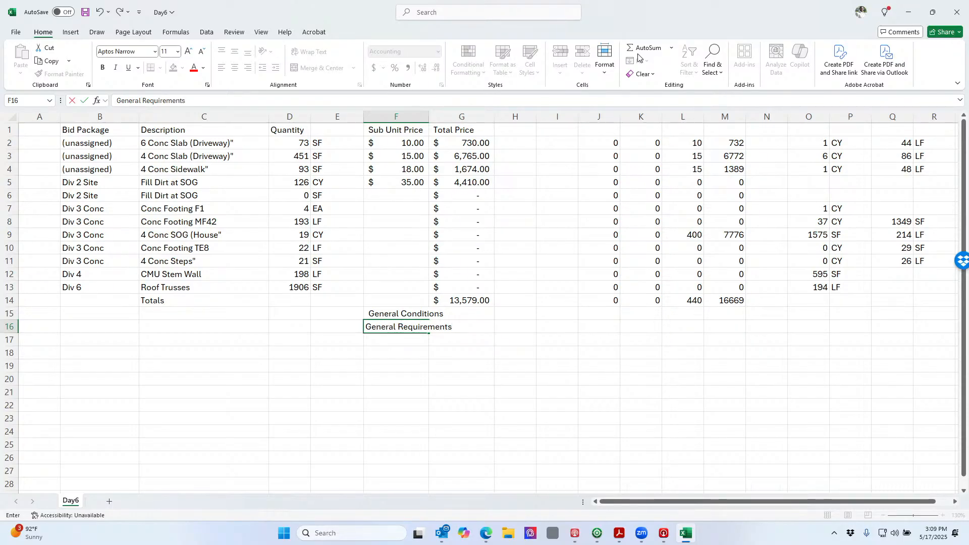
pyautogui.press('Return')
pyautogui.write('Isur')
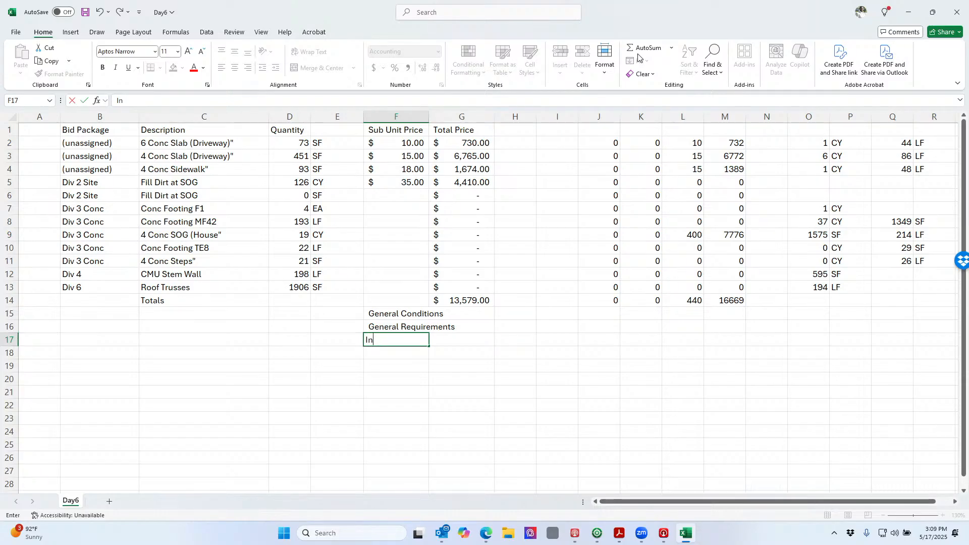
pyautogui.write('surance')
pyautogui.press('Return')
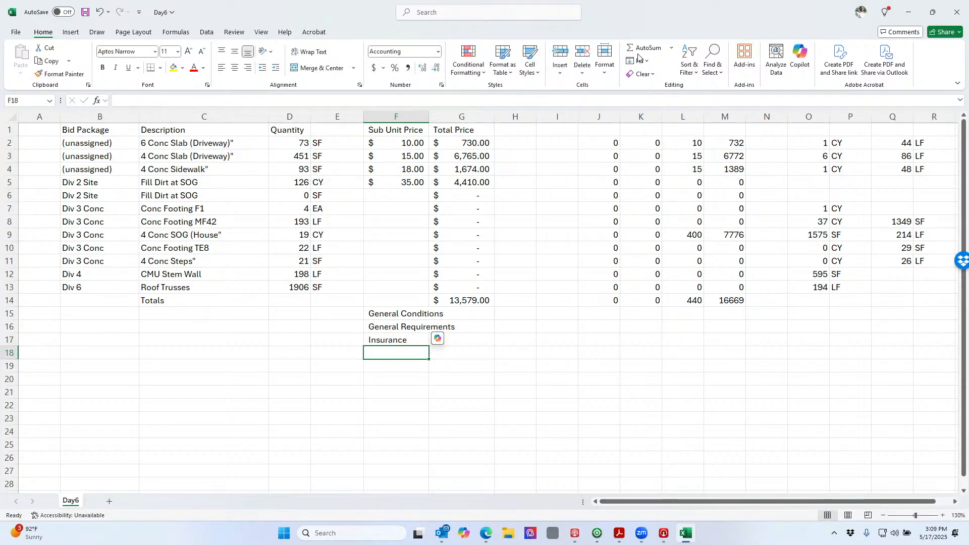
pyautogui.write('Bond')
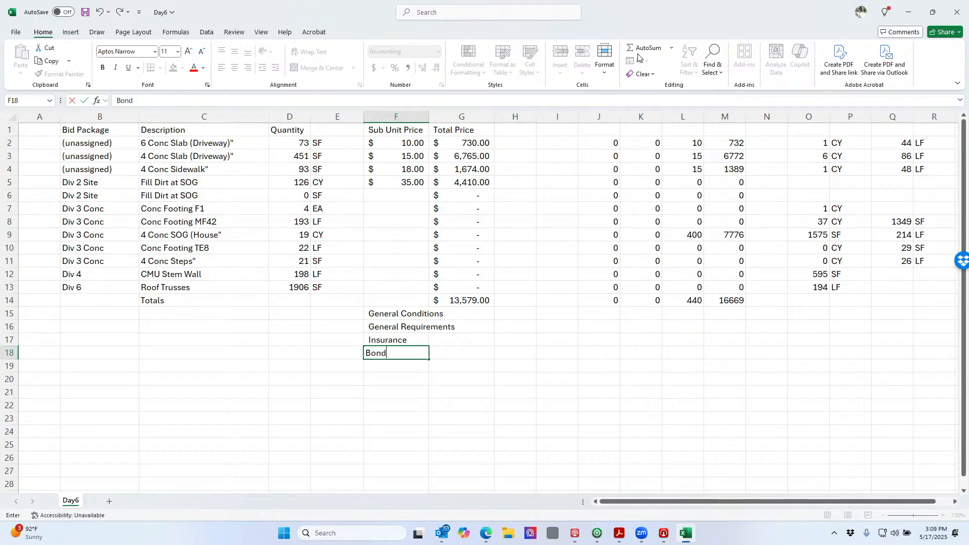
pyautogui.press('Return')
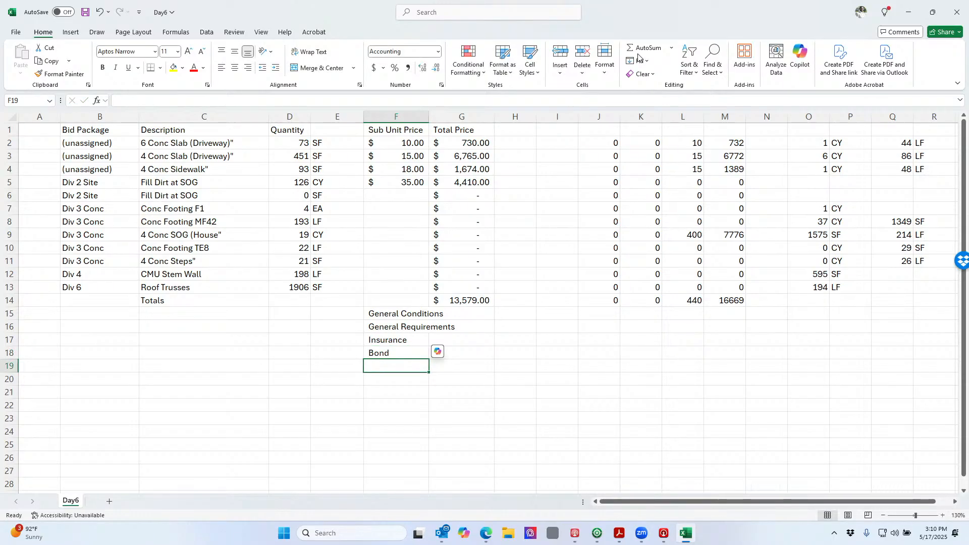
# Add the OH and Profit labels beneath Bond
pyautogui.write('OH')
pyautogui.press('Return')
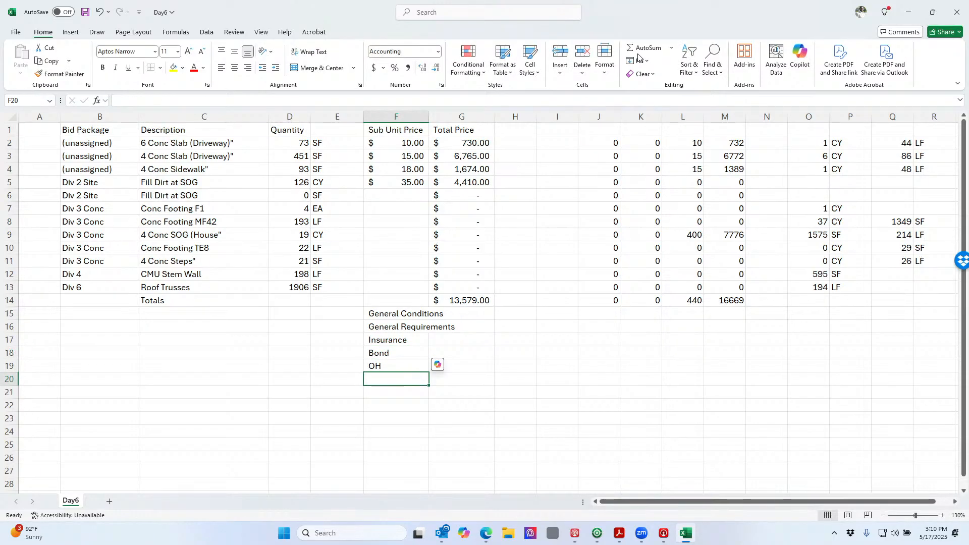
pyautogui.press('Up')
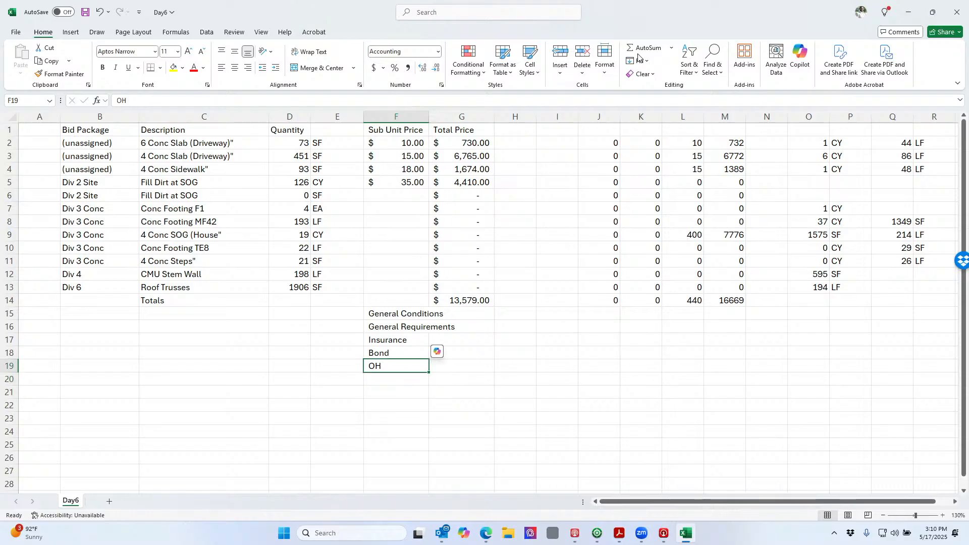
pyautogui.press('Down')
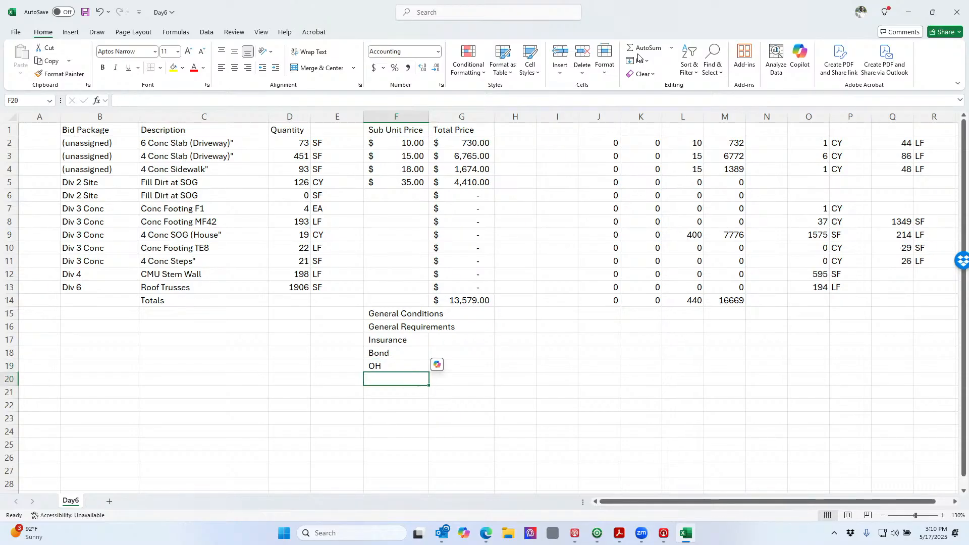
pyautogui.press('Up')
pyautogui.press('Down')
pyautogui.write('Pr')
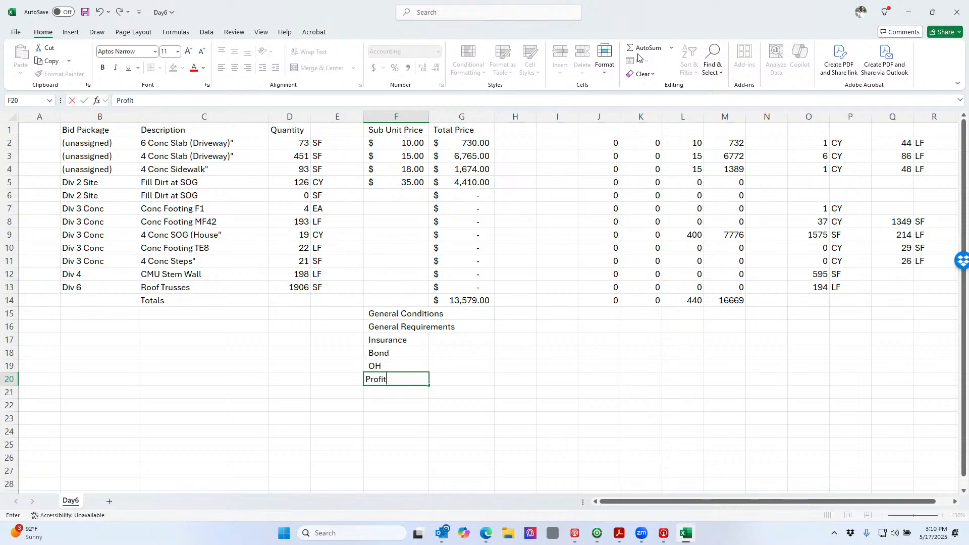
pyautogui.write('ofit')
pyautogui.press('Return')
pyautogui.press('Right')
pyautogui.press('Up')
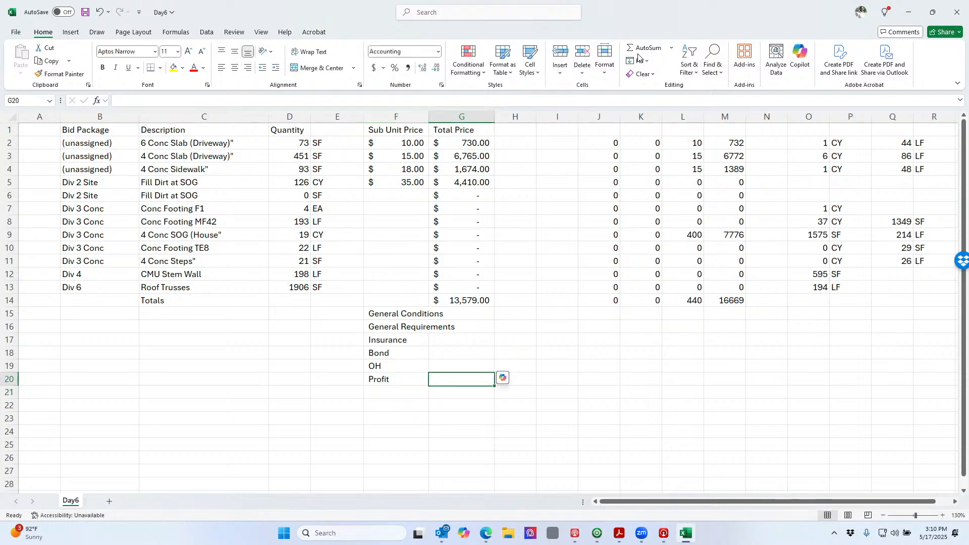
pyautogui.press('Up')
pyautogui.press('Right')
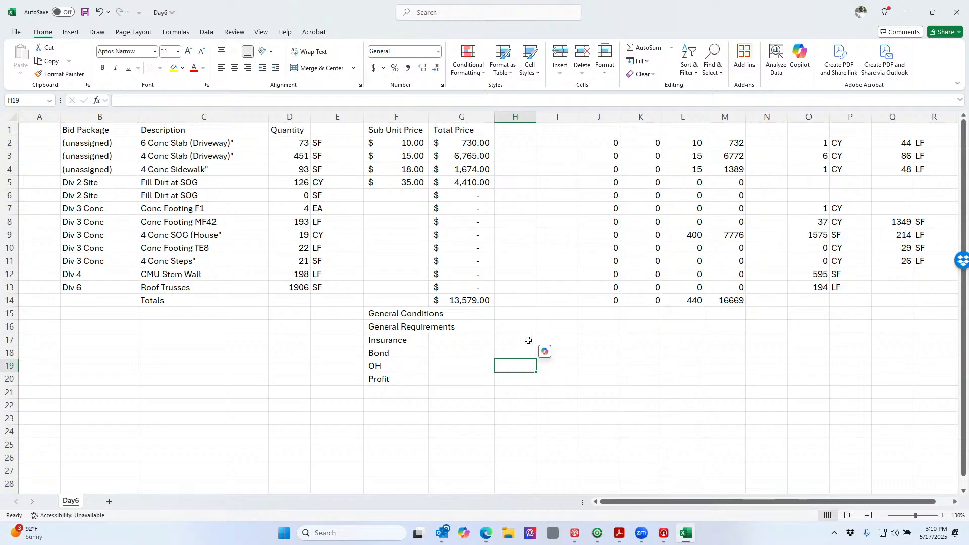
# Format the markup rate cells H17:H20 as percentages
pyautogui.moveTo(528, 341); pyautogui.dragTo(524, 376)
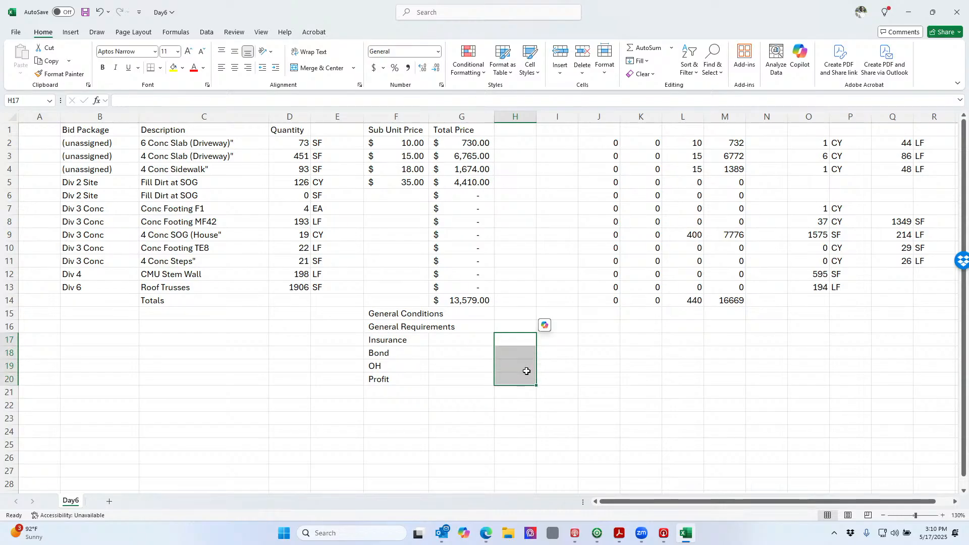
pyautogui.click(396, 69)
pyautogui.click(511, 370)
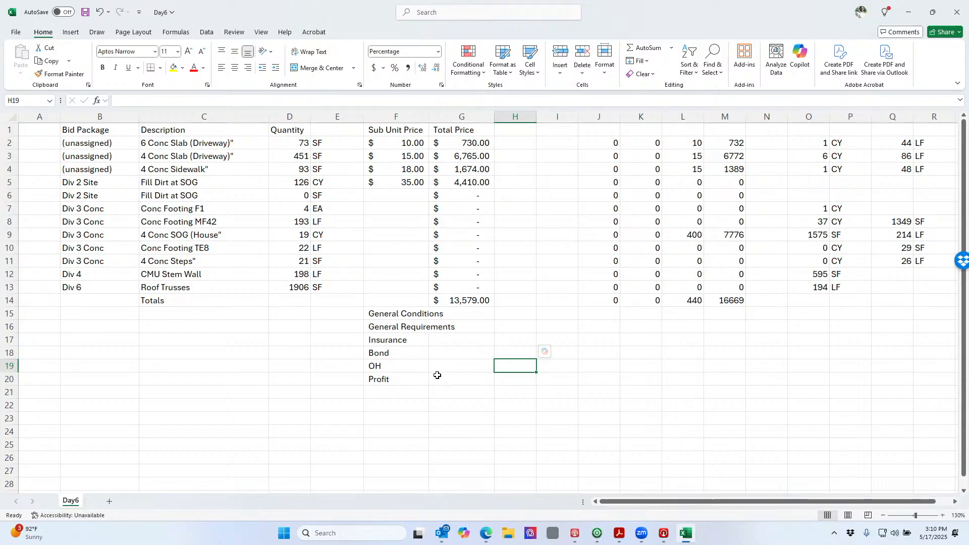
# Enter $5,000 for both General Conditions and General Requirements in G15:G16
pyautogui.keyDown('ctrl'); pyautogui.scroll(1, 437, 375); pyautogui.keyUp('ctrl')
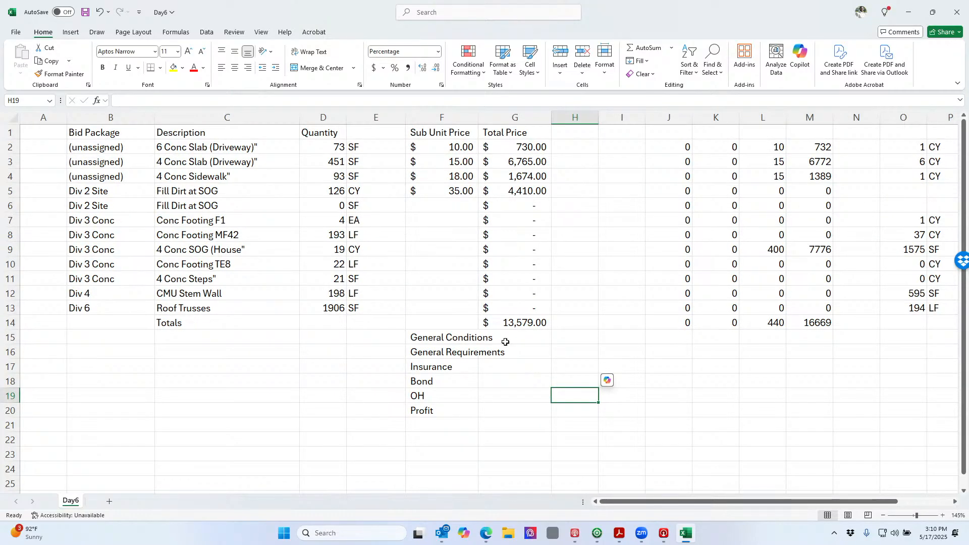
pyautogui.click(533, 340)
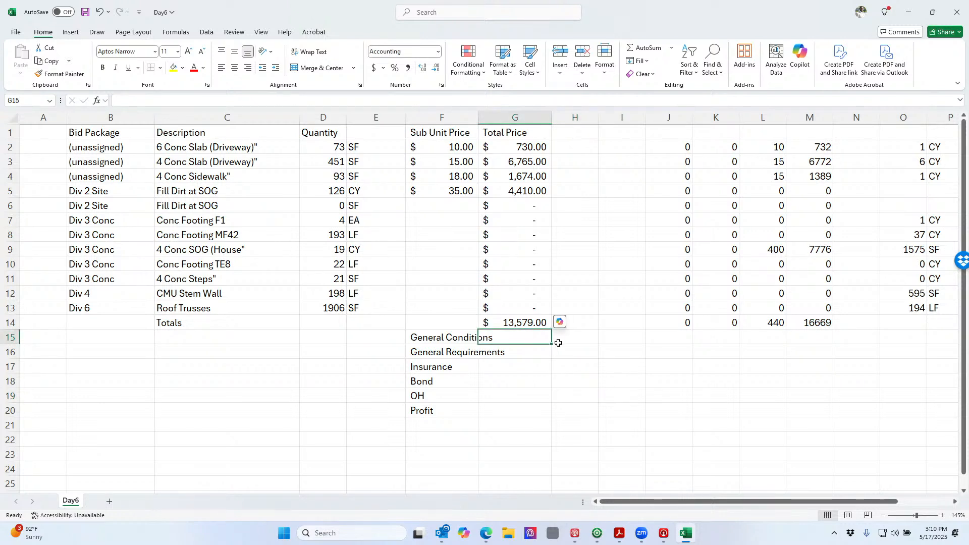
pyautogui.write('5000')
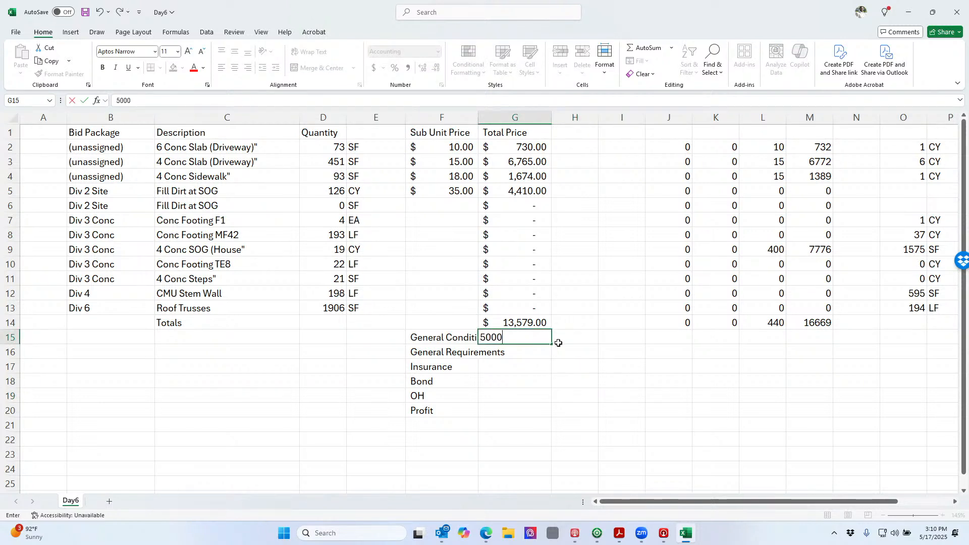
pyautogui.press('Return')
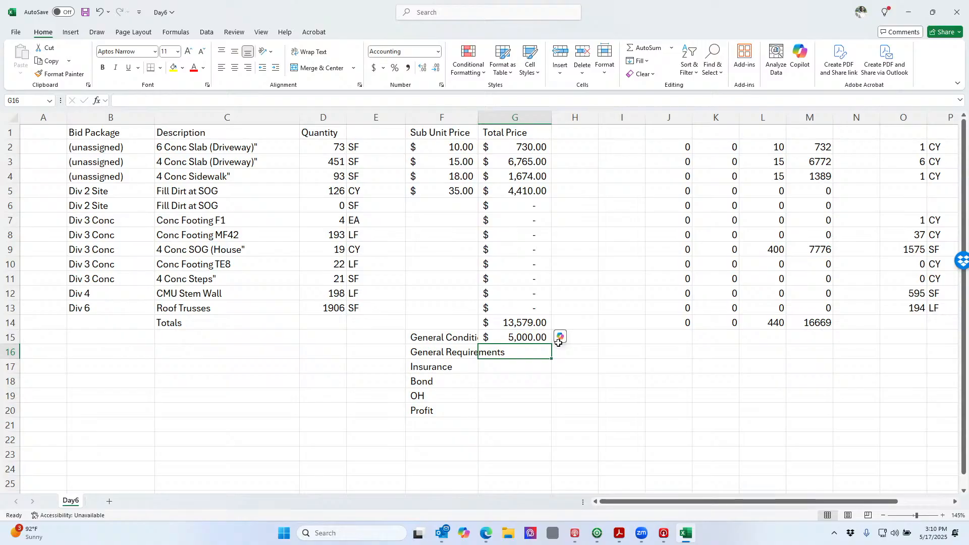
pyautogui.write('5000')
pyautogui.press('Return')
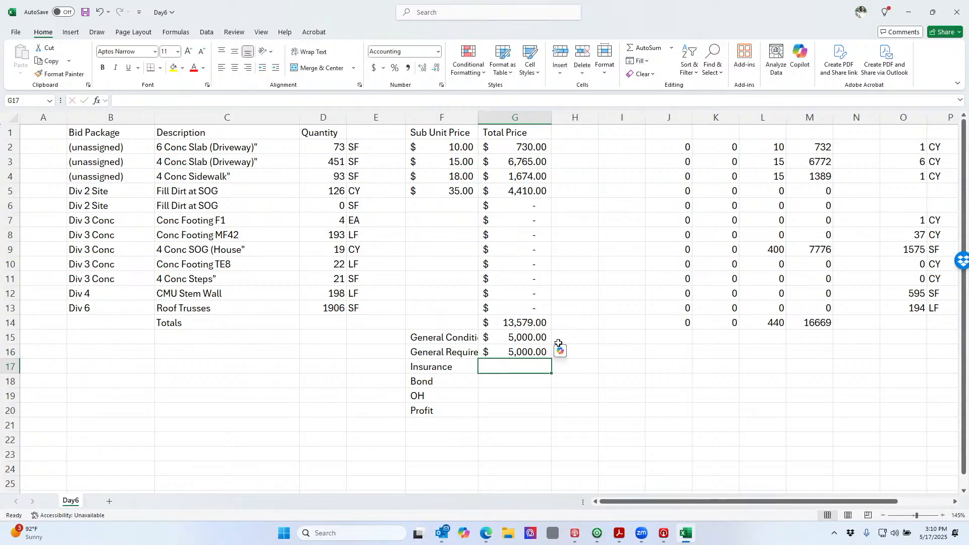
# Set the Insurance and Bond rates to 1% each
pyautogui.press('Right')
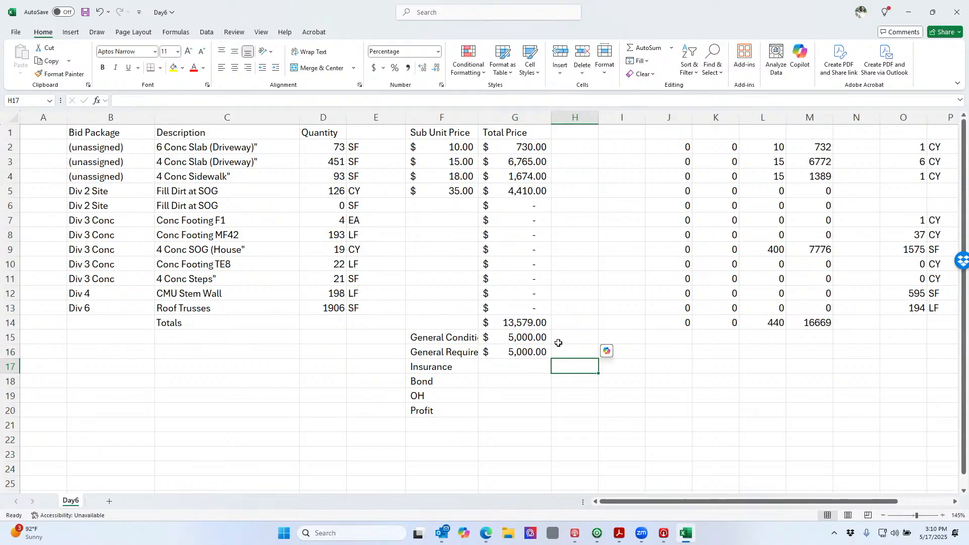
pyautogui.write('1')
pyautogui.press('Return')
pyautogui.write('1')
pyautogui.press('Return')
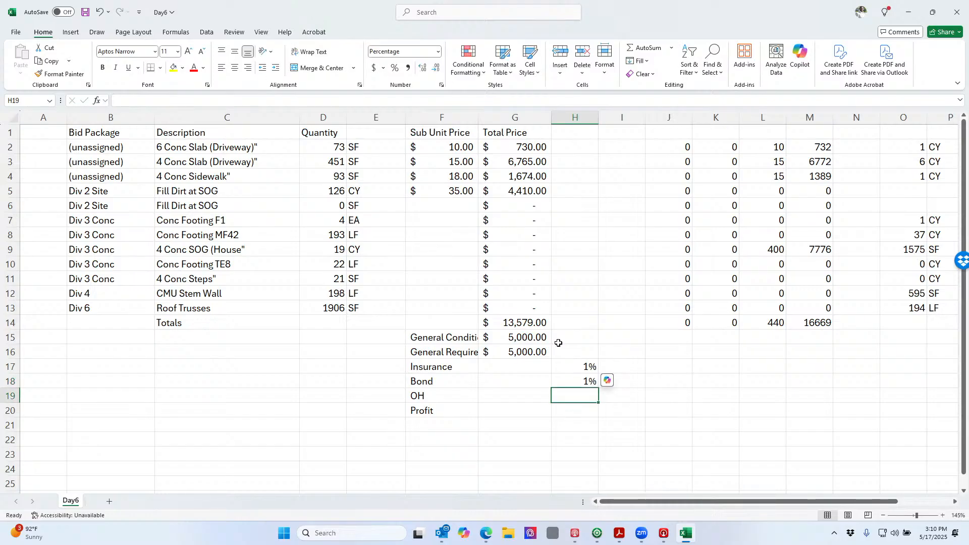
# Insert a new row 19 above OH labelled Contingency
pyautogui.press('Down')
pyautogui.press('Down')
pyautogui.press('Left')
pyautogui.press('Left')
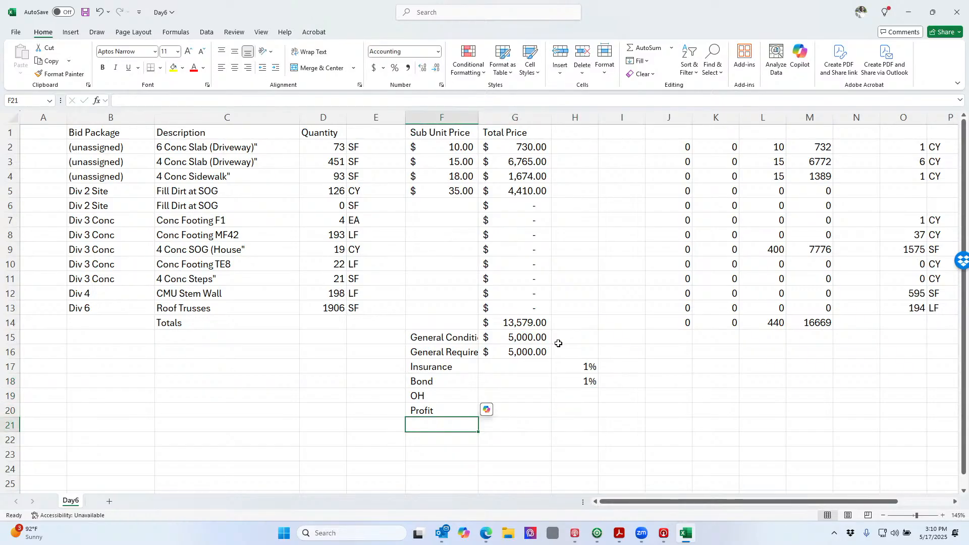
pyautogui.click(12, 397)
pyautogui.rightClick(12, 397)
pyautogui.click(62, 305)
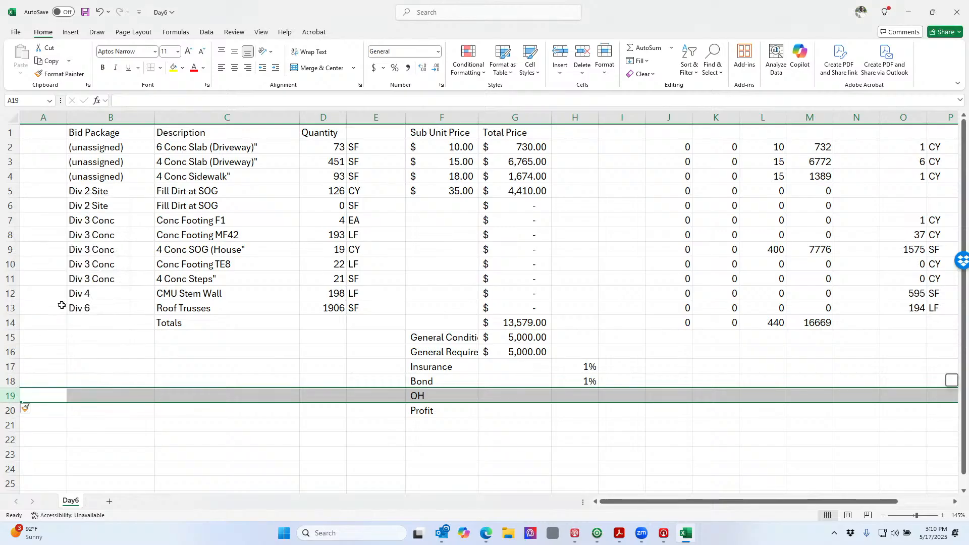
pyautogui.click(440, 398)
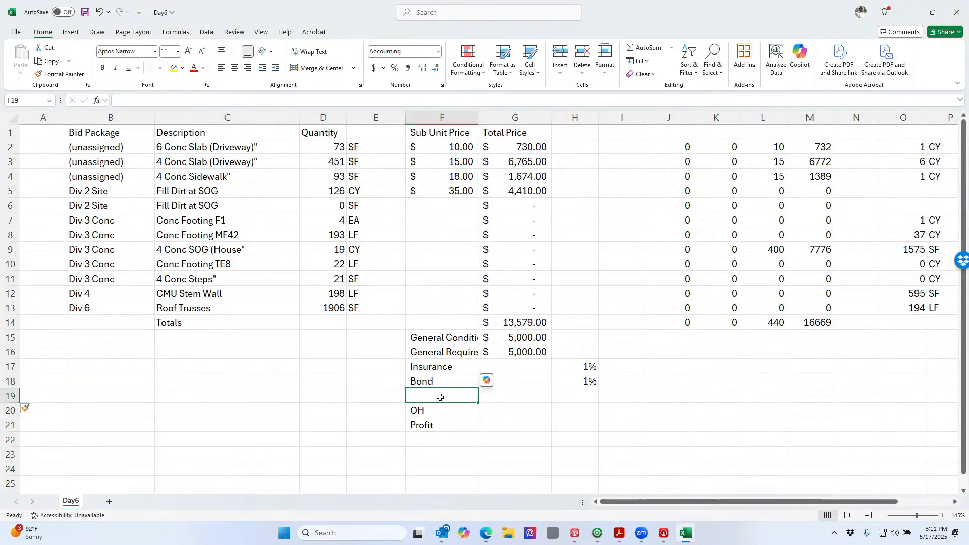
pyautogui.write('Conti')
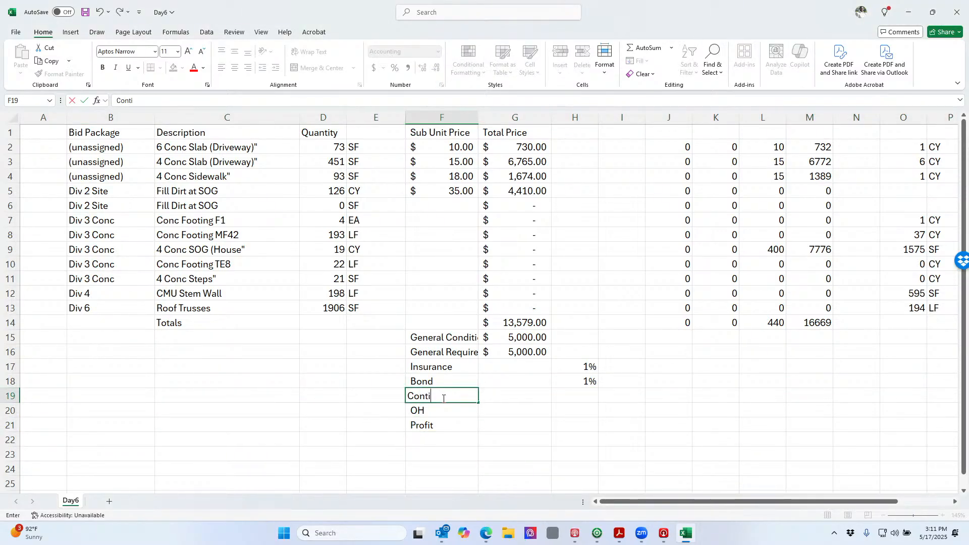
pyautogui.write('ngency')
pyautogui.press('Return')
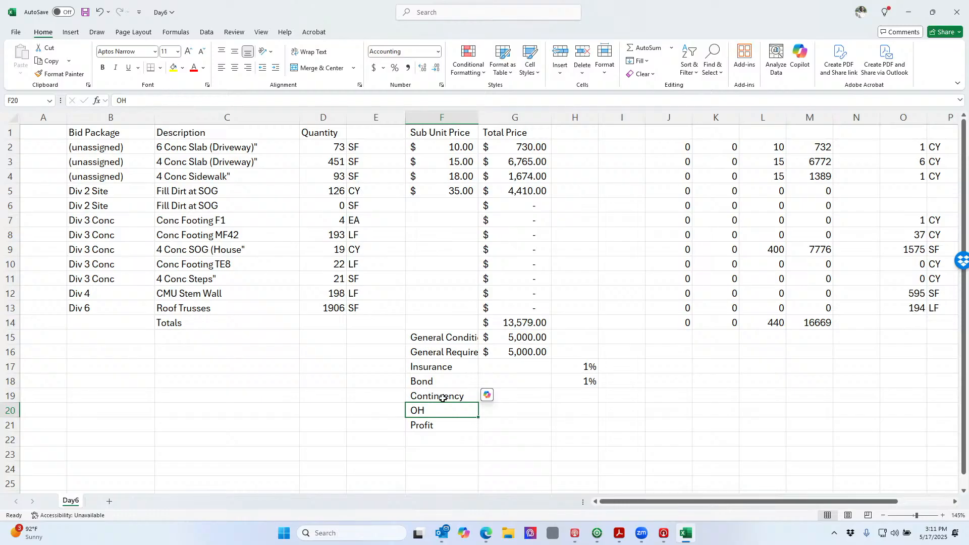
# Give the Contingency row a 2% rate, copying the Bond rate format
pyautogui.press('Up')
pyautogui.press('Right')
pyautogui.press('Right')
pyautogui.press('Up')
pyautogui.hotkey('ctrl', 'c')
pyautogui.press('Down')
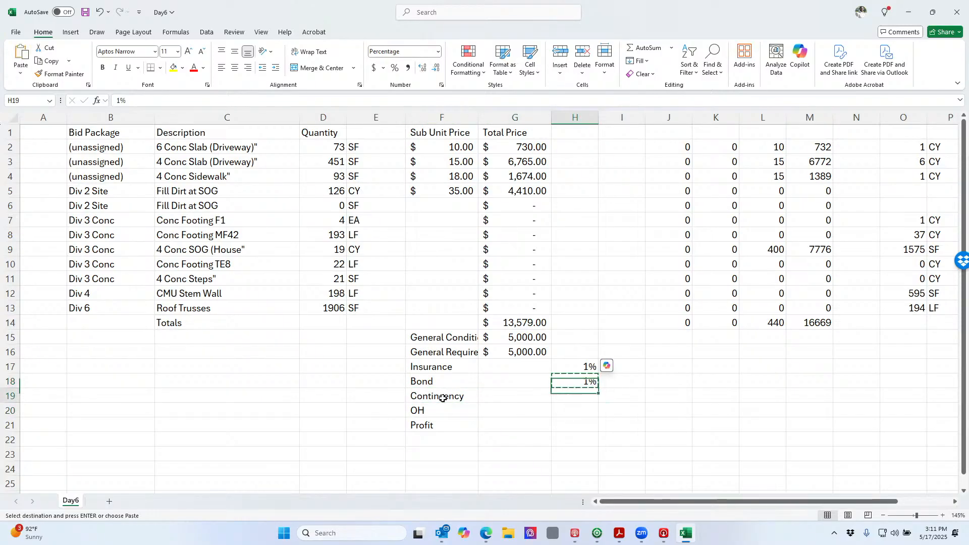
pyautogui.hotkey('ctrl', 'v')
pyautogui.press('Left')
pyautogui.press('Right')
pyautogui.press('Left')
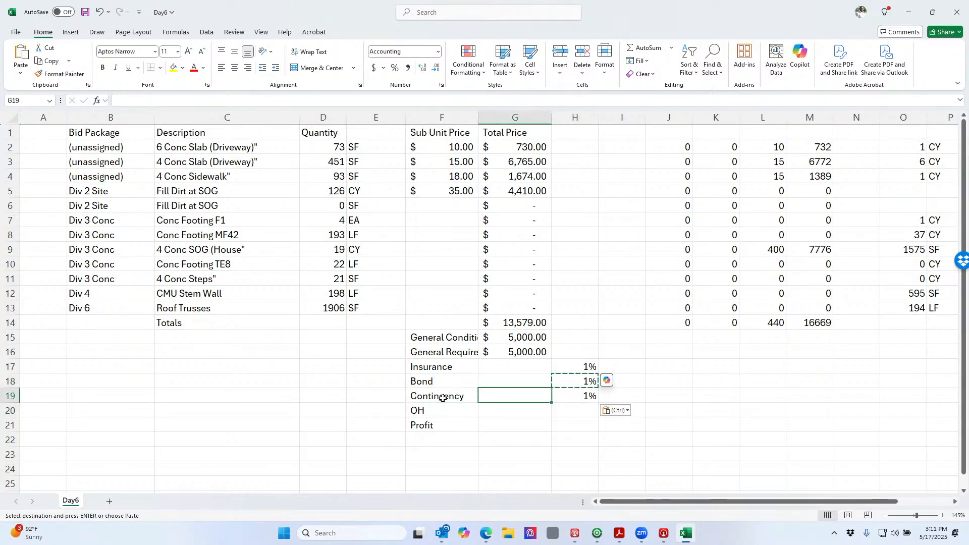
pyautogui.press('Right')
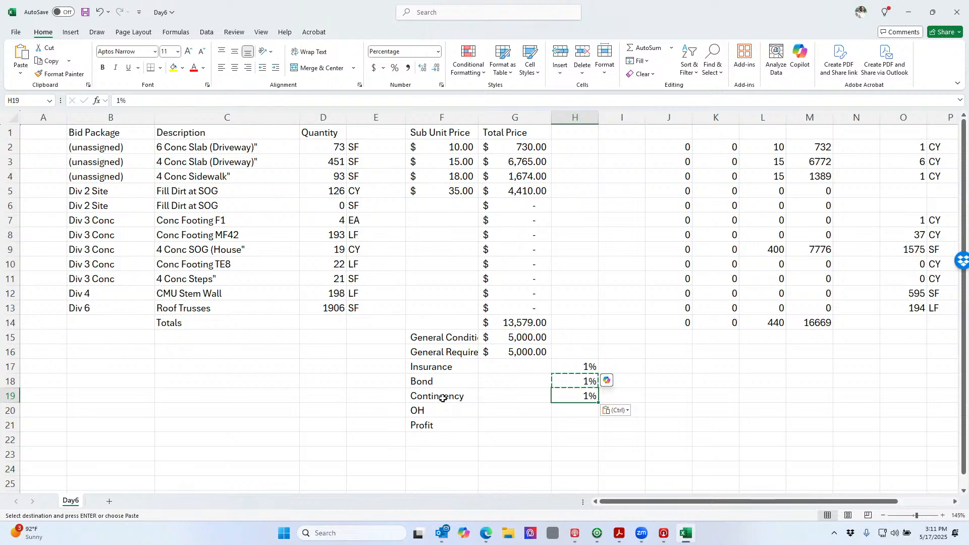
pyautogui.write('2')
pyautogui.press('Return')
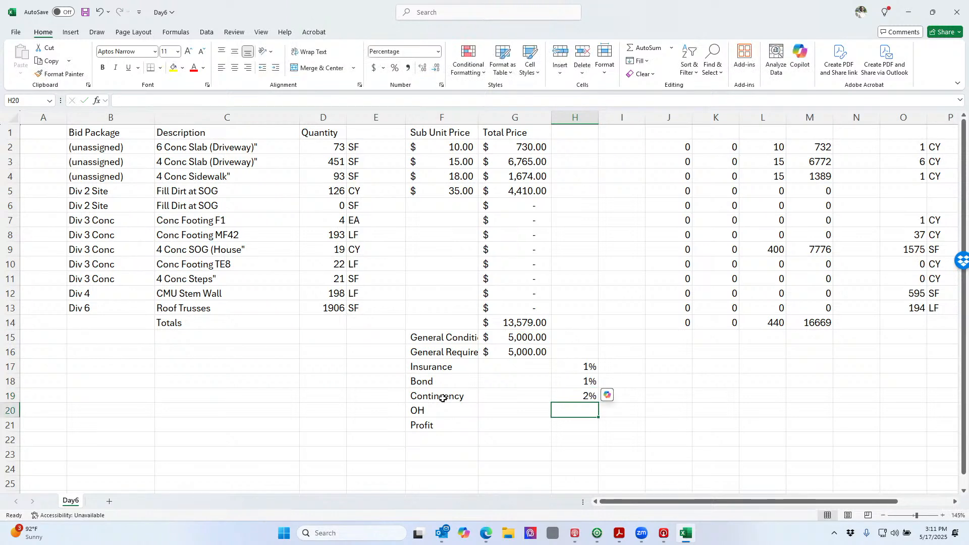
# Set the OH rate to 8% and the Profit rate to 15%
pyautogui.write('8')
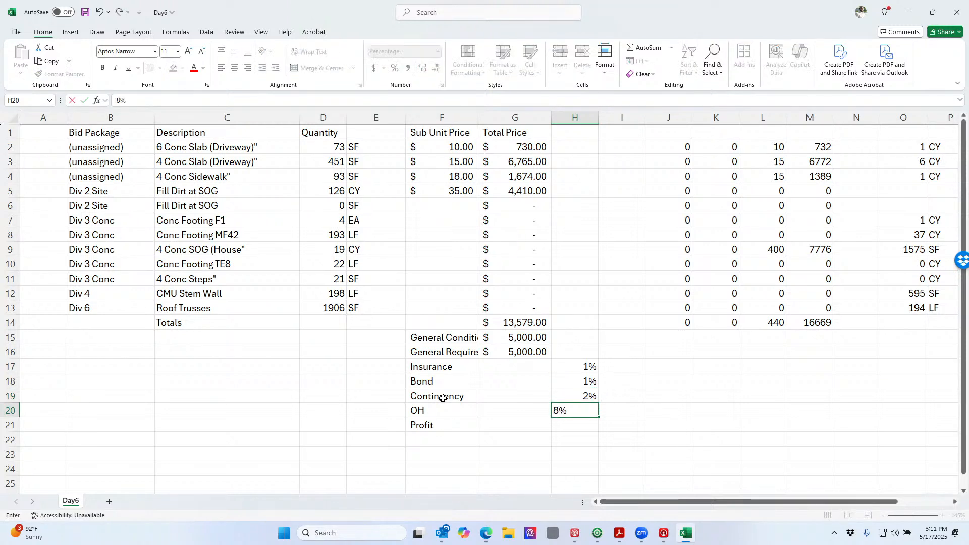
pyautogui.press('Return')
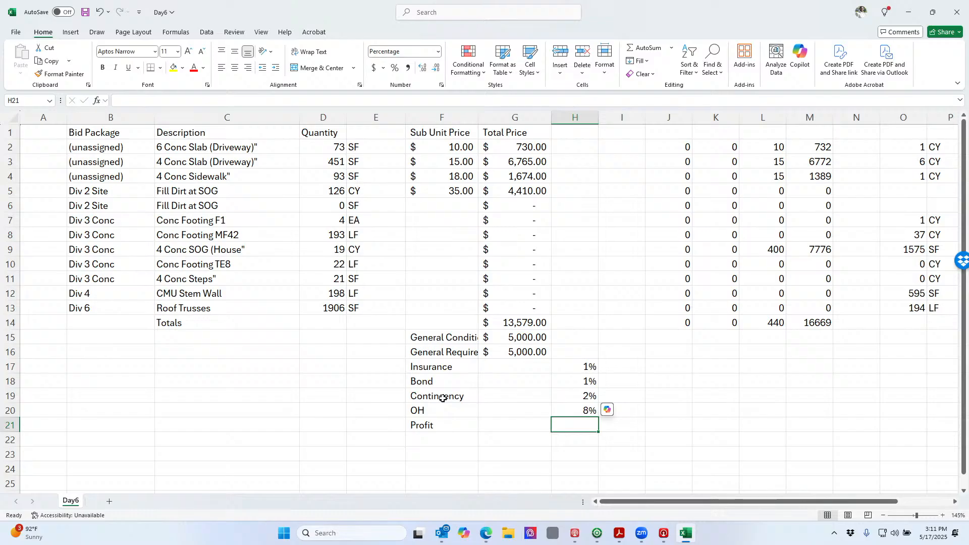
pyautogui.write('15')
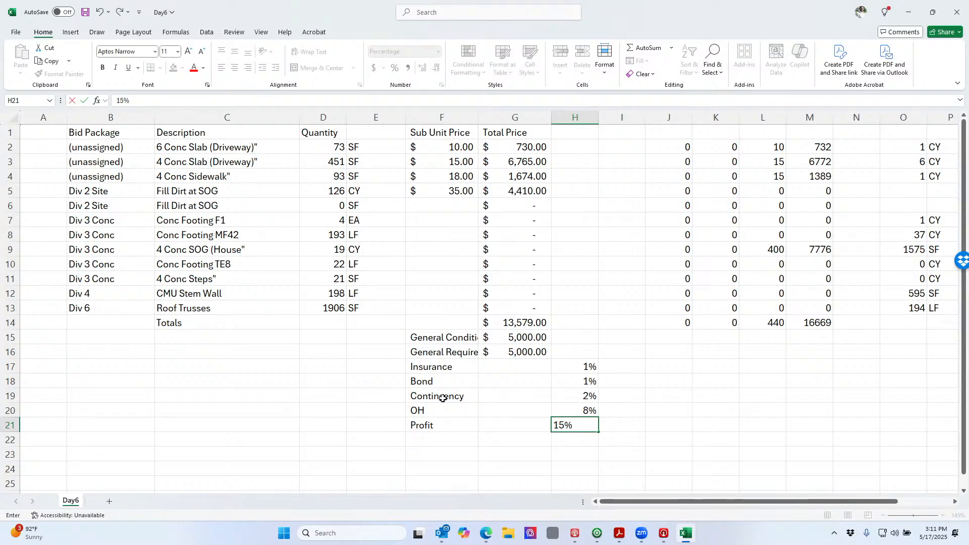
pyautogui.press('Up')
pyautogui.press('Up')
pyautogui.press('Up')
pyautogui.press('Up')
pyautogui.press('Left')
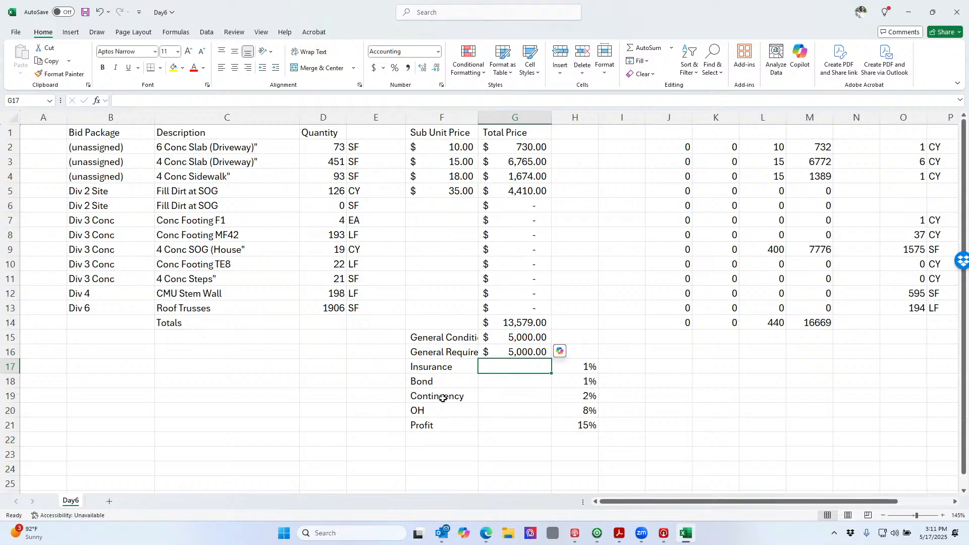
# Compute the Insurance amount as its 1% rate times the Grand Total cell
pyautogui.press('Down')
pyautogui.press('Up')
pyautogui.write('=')
pyautogui.press('Right')
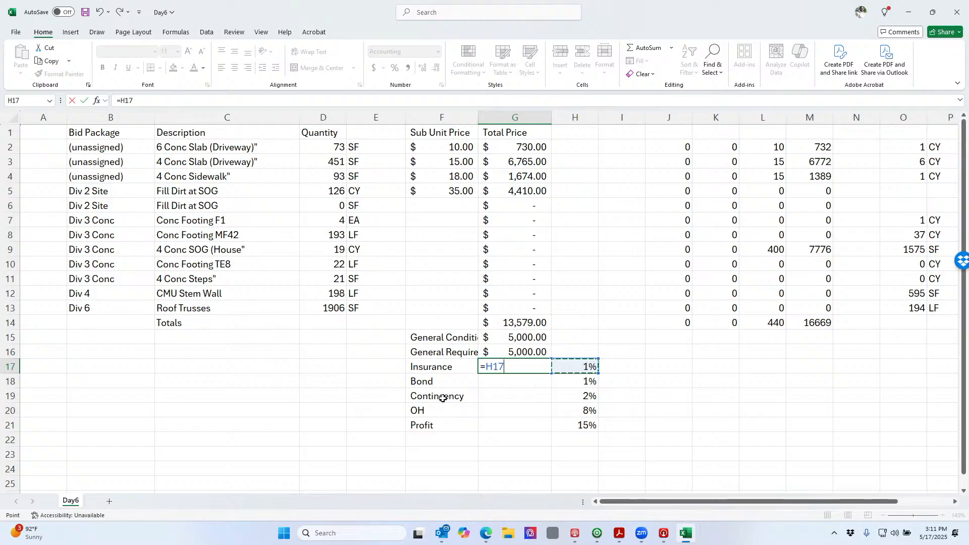
pyautogui.write('*')
pyautogui.click(512, 438)
pyautogui.press('Return')
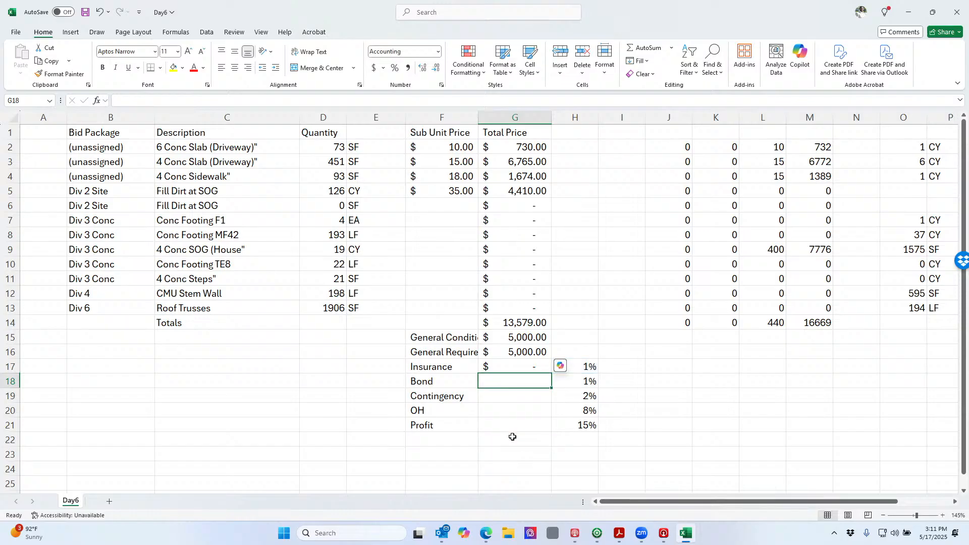
# Label the bottom row 'Grand Total' and fill its total cell yellow
pyautogui.press('Down')
pyautogui.press('Down')
pyautogui.press('Down')
pyautogui.press('Down')
pyautogui.press('Left')
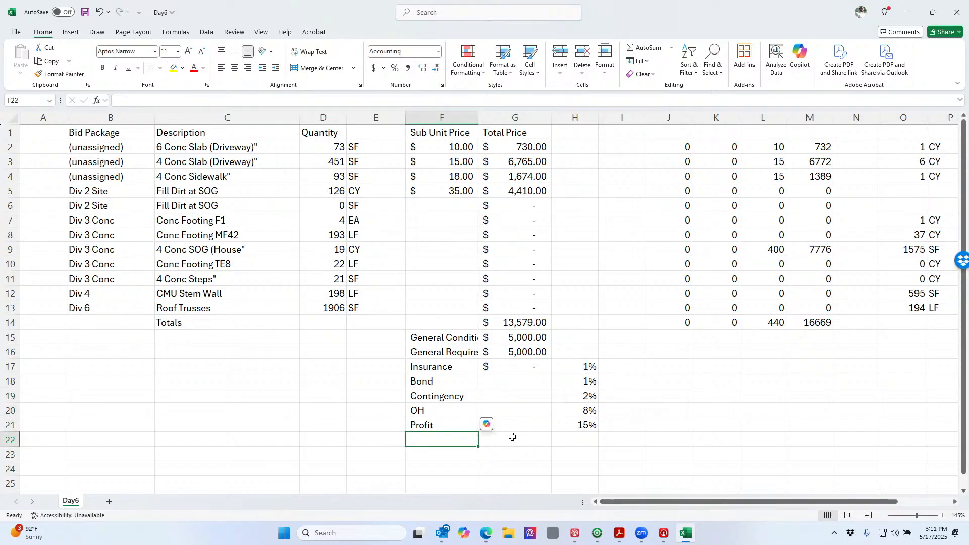
pyautogui.write('Grand T')
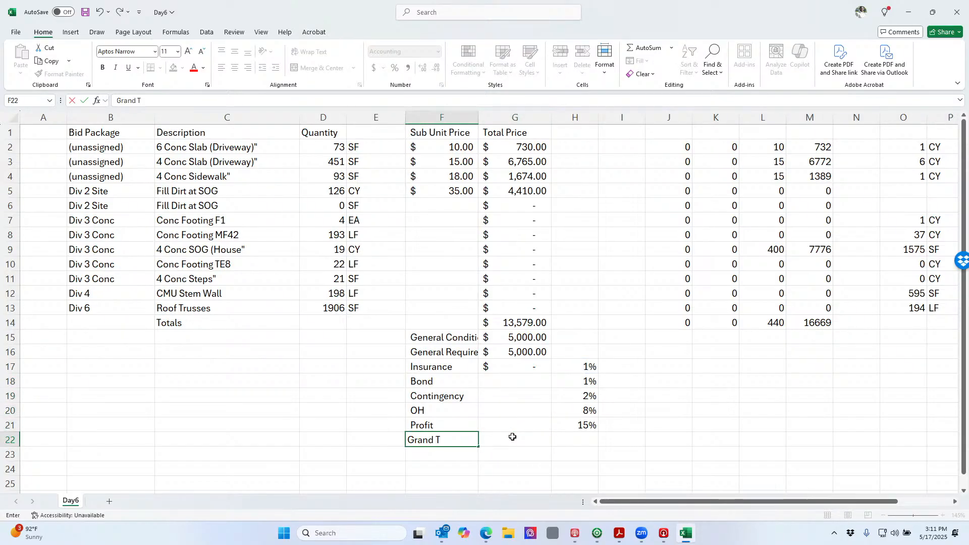
pyautogui.write('otal')
pyautogui.press('Tab')
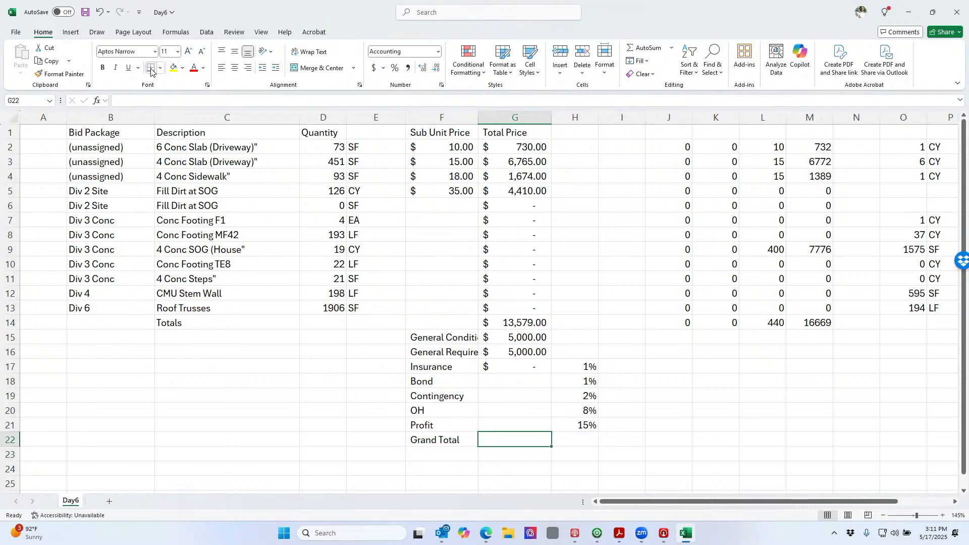
pyautogui.click(173, 68)
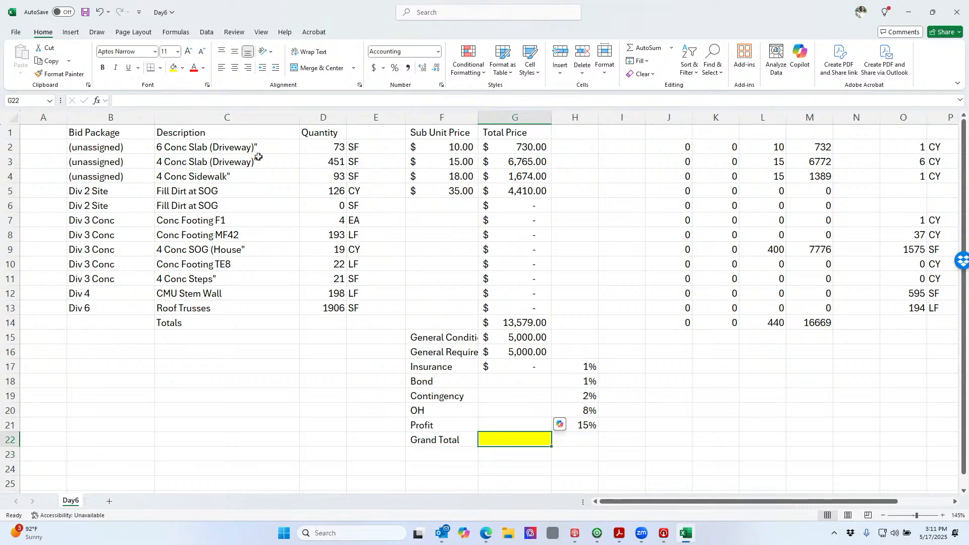
pyautogui.click(590, 368)
pyautogui.click(529, 439)
# Compute the Bond amount in G18 as its 1% rate times the Grand Total
pyautogui.click(539, 386)
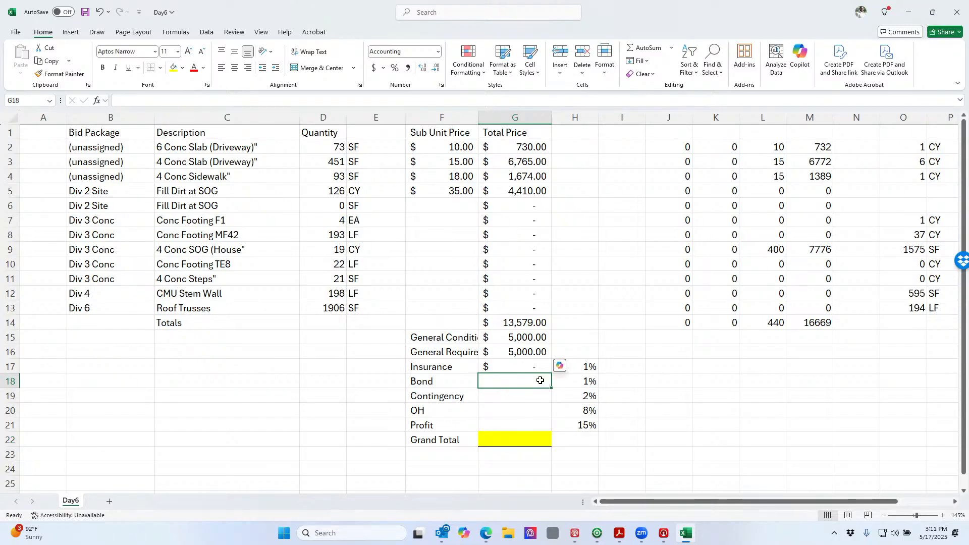
pyautogui.write('=')
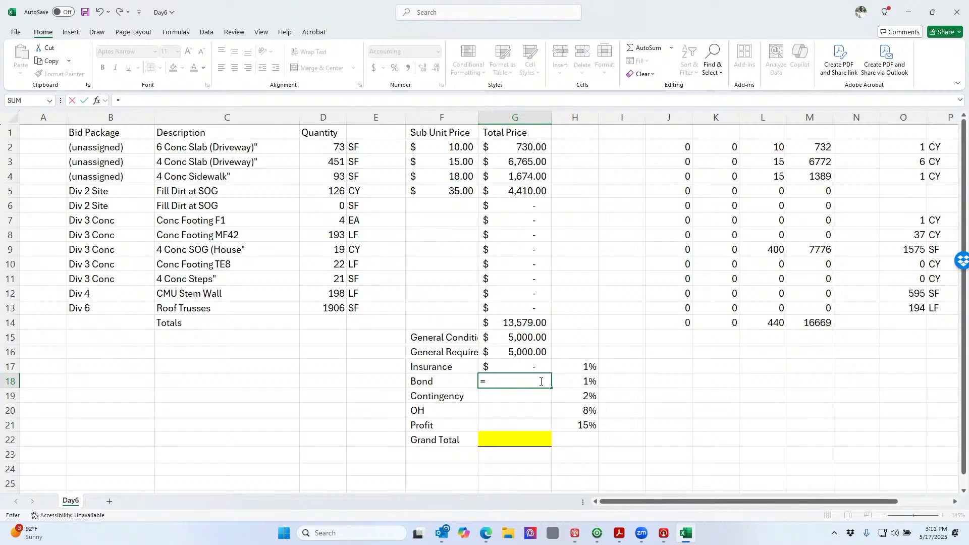
pyautogui.press('Right')
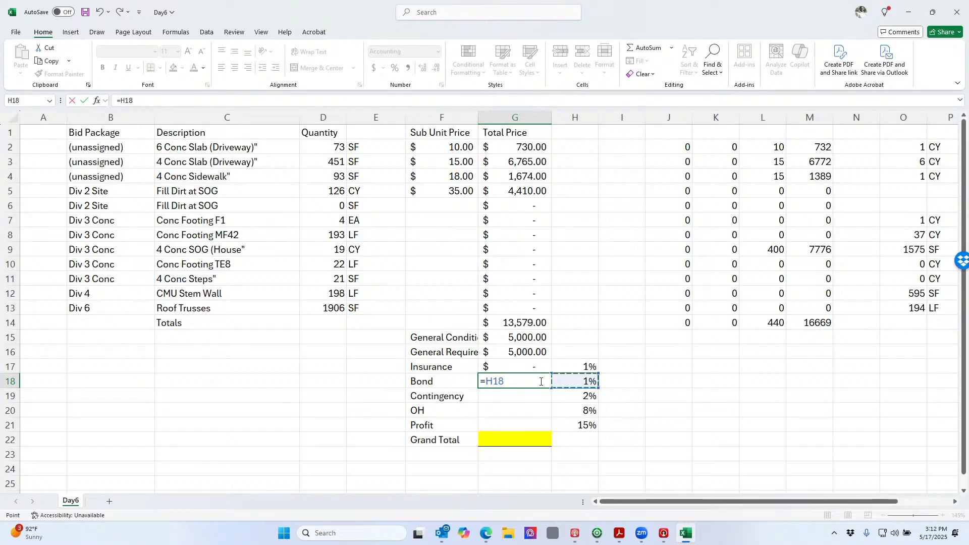
pyautogui.write('*')
pyautogui.click(529, 438)
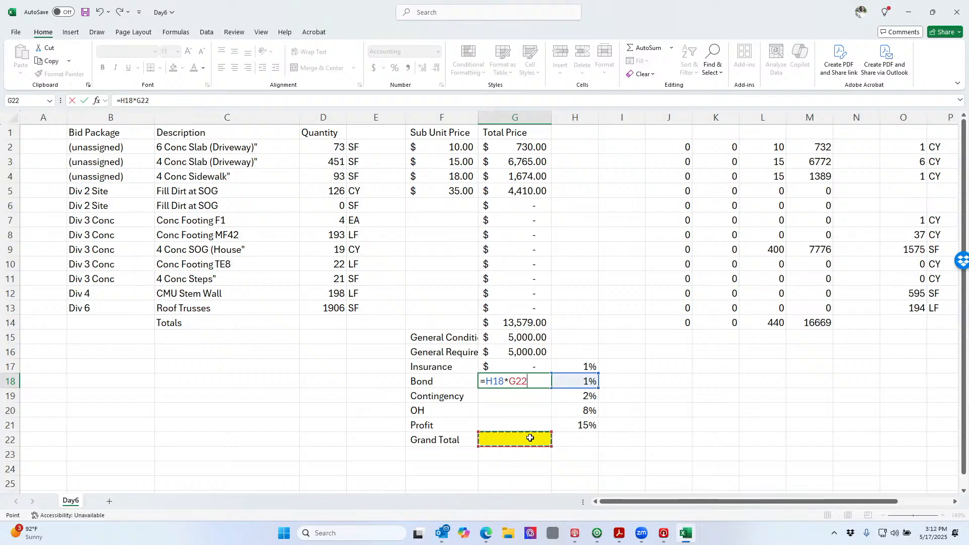
pyautogui.press('Return')
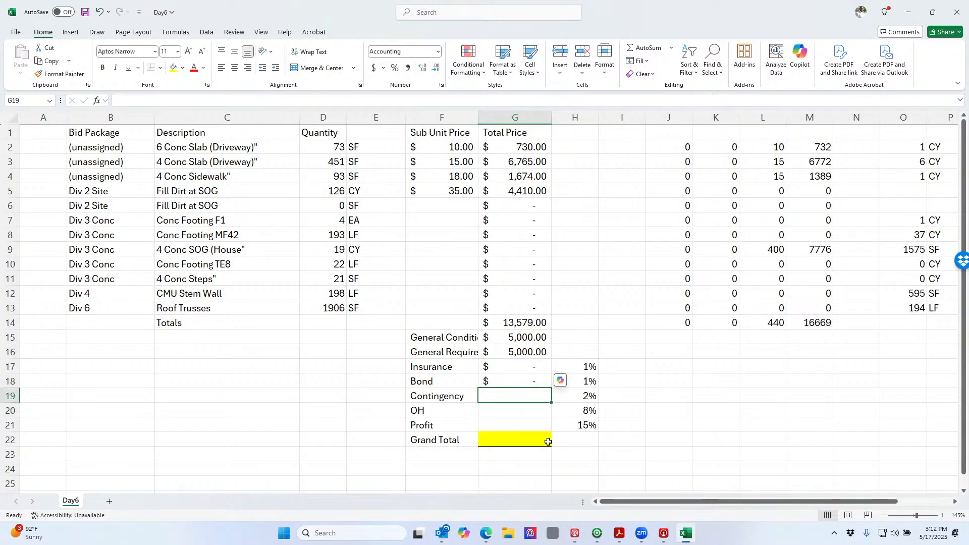
pyautogui.click(459, 322)
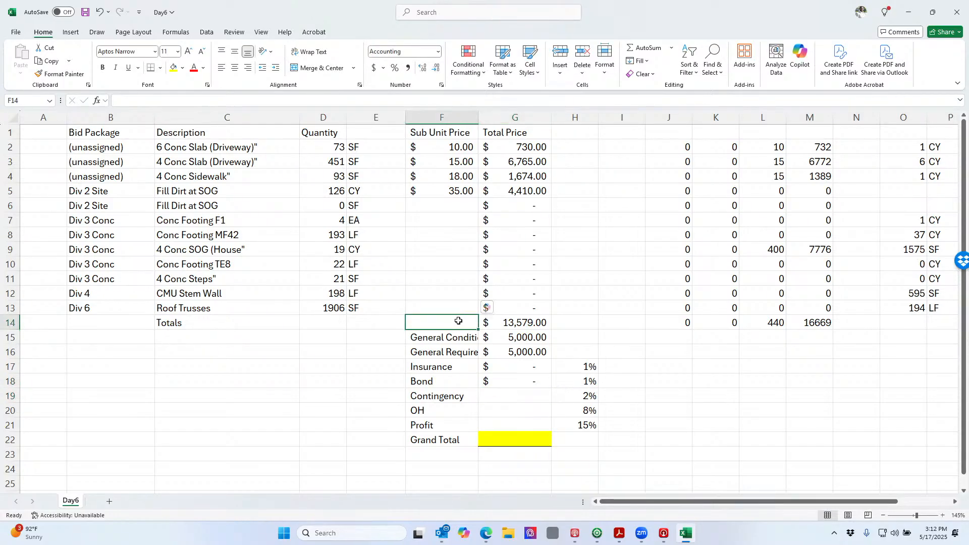
# Label F14 'Cost of Work' and give F14:G14 a top/double-bottom border and light gray fill
pyautogui.write('Cost of')
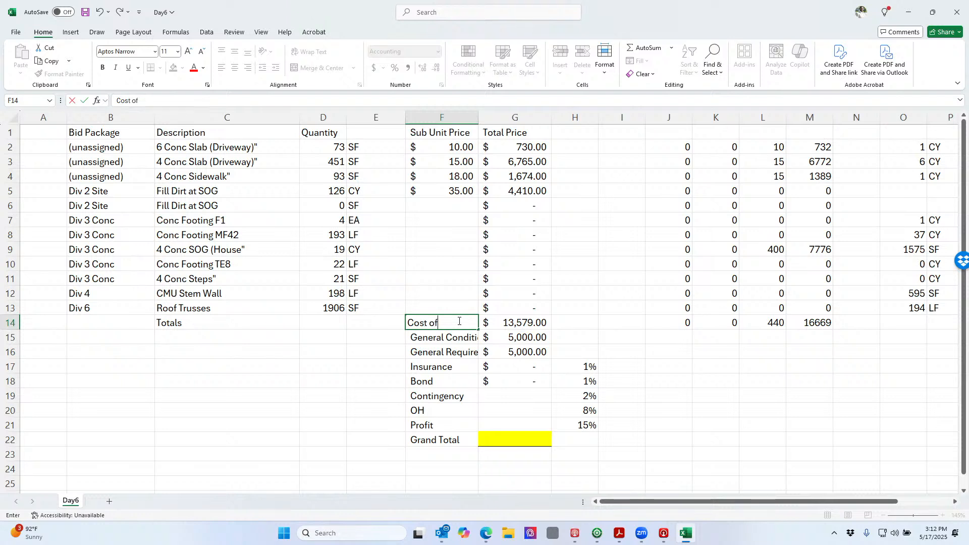
pyautogui.write(' Work')
pyautogui.press('Return')
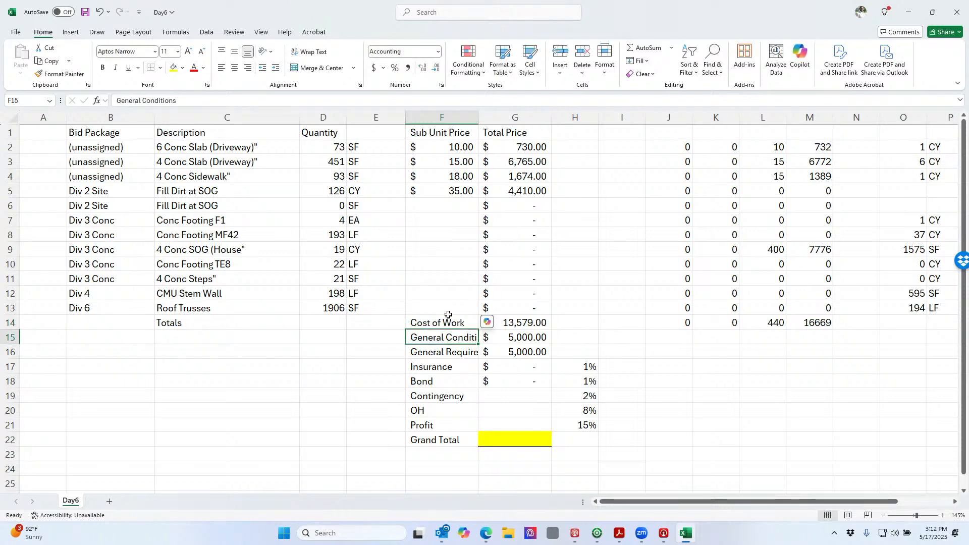
pyautogui.click(469, 322)
pyautogui.moveTo(469, 322); pyautogui.dragTo(525, 323)
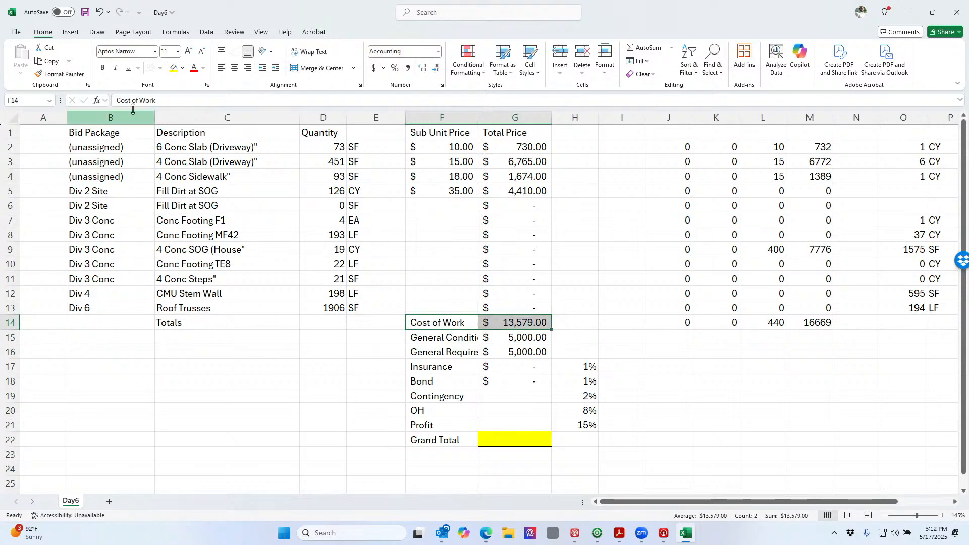
pyautogui.click(161, 67)
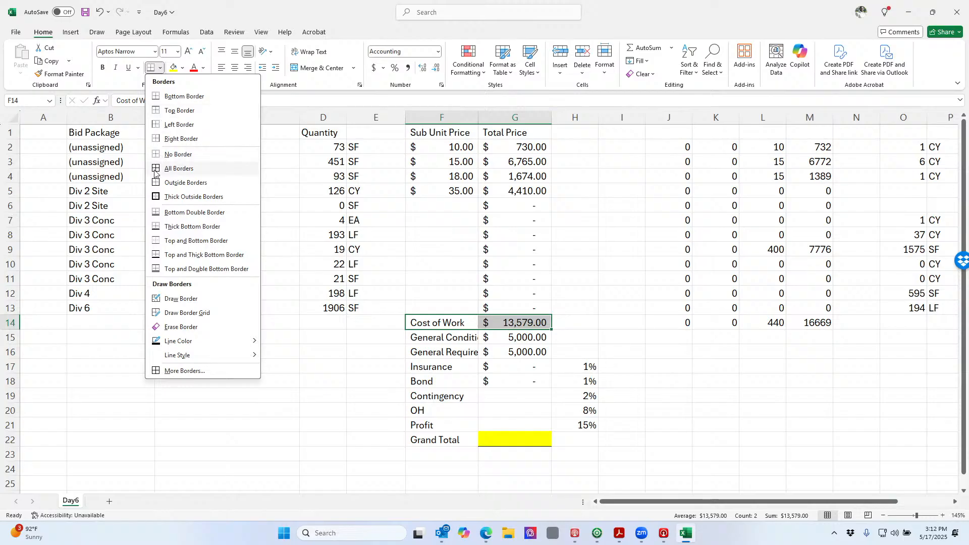
pyautogui.click(169, 267)
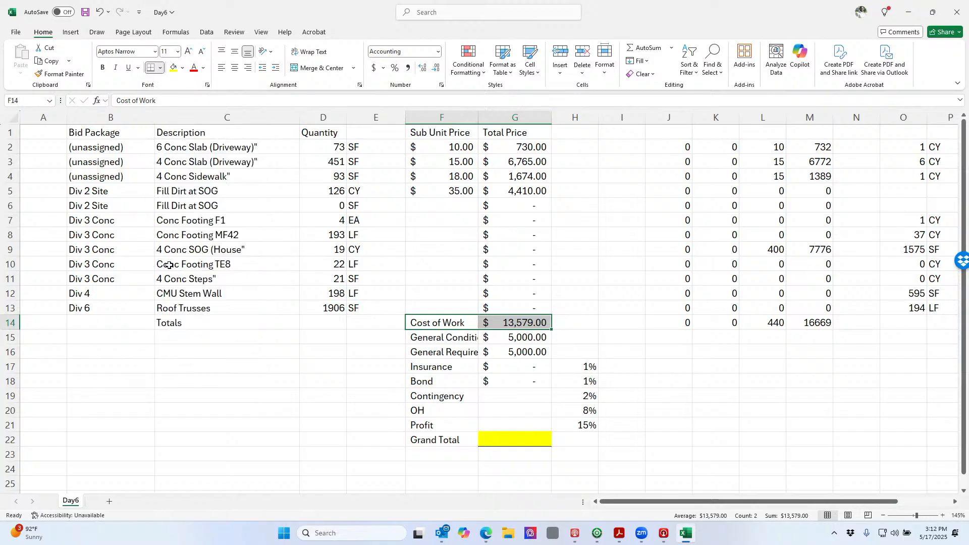
pyautogui.click(182, 67)
pyautogui.click(203, 119)
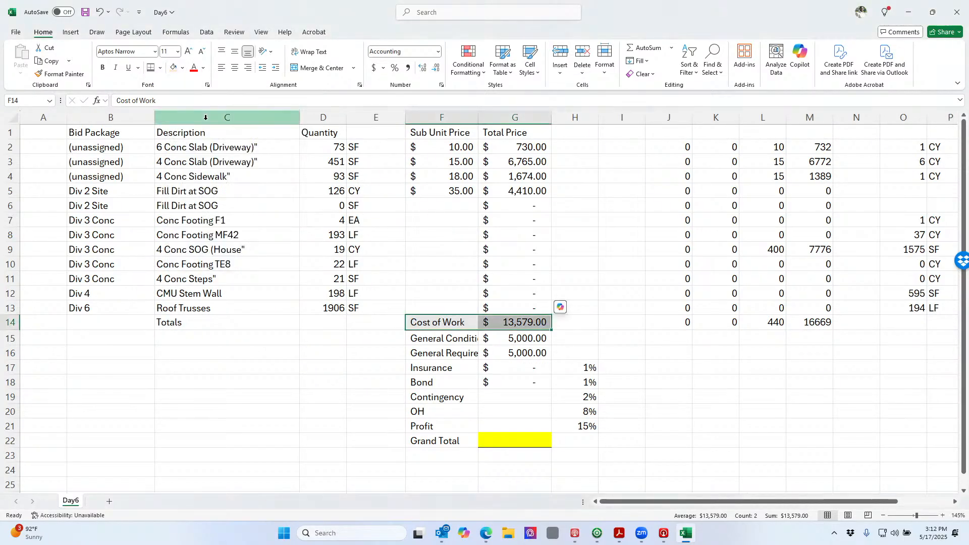
pyautogui.click(505, 380)
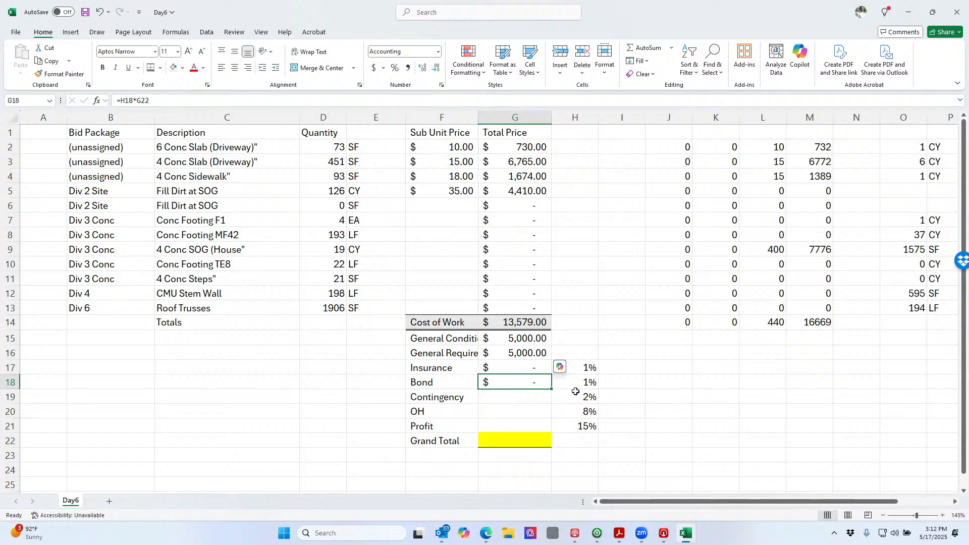
pyautogui.click(512, 398)
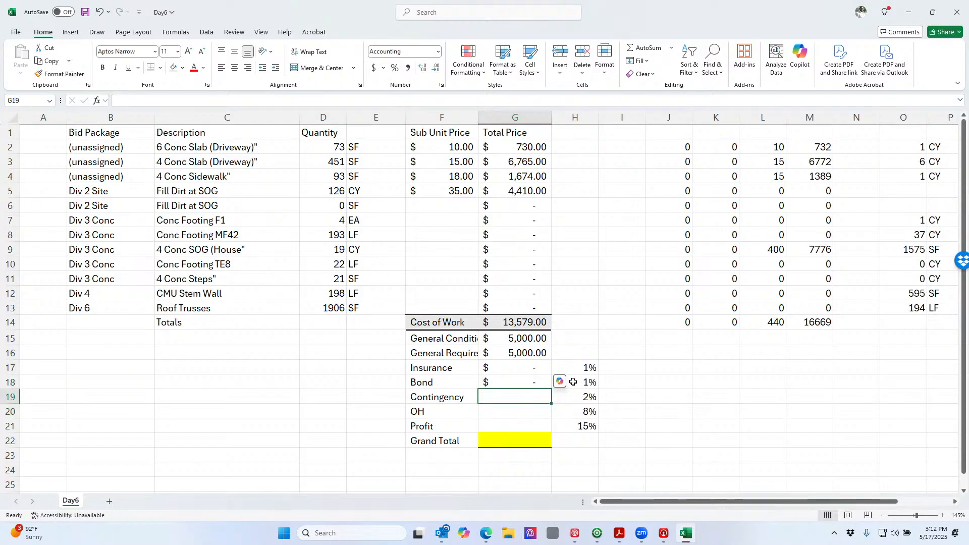
# Enter =H19*G14 for Contingency and =H20*G14 for OH, giving $271.58 and $1,086.32
pyautogui.write('=')
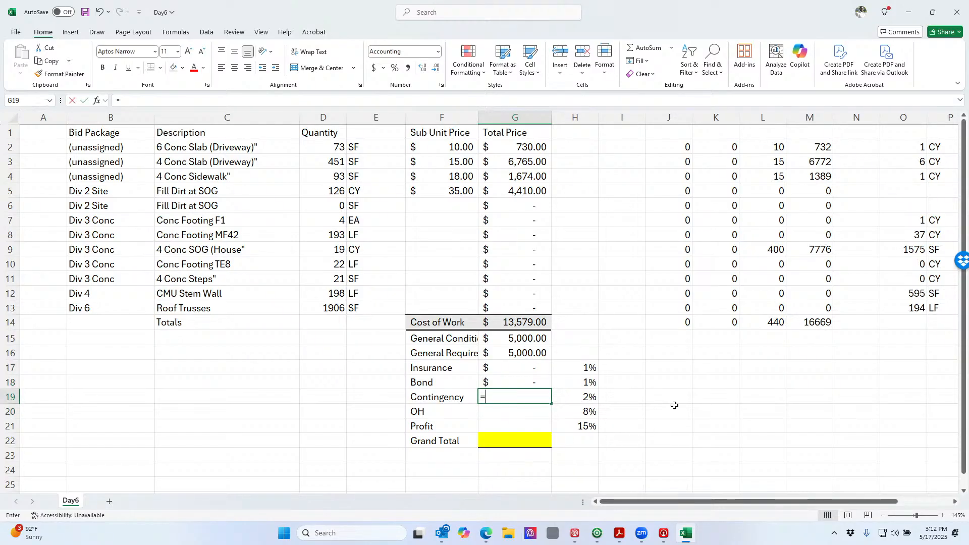
pyautogui.press('Right')
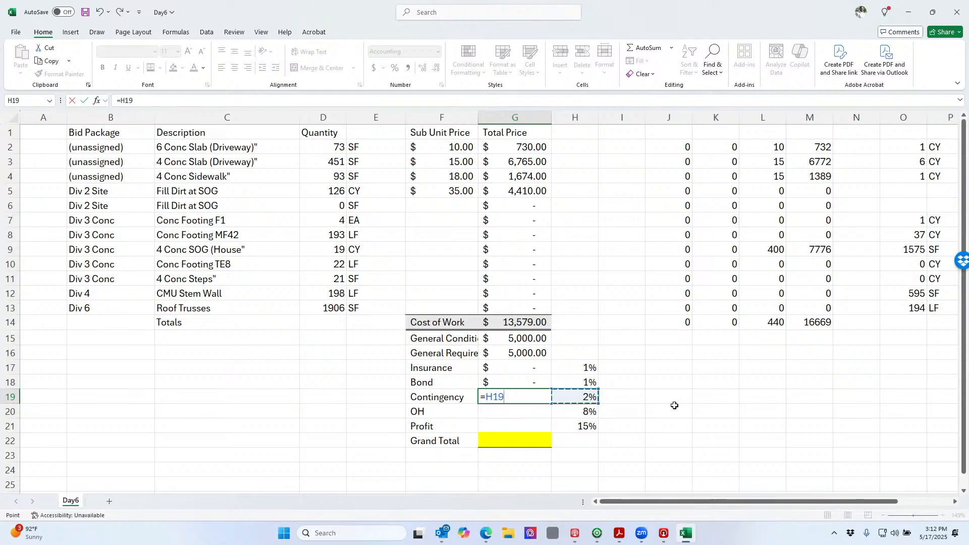
pyautogui.write('*')
pyautogui.press('Up')
pyautogui.press('Up')
pyautogui.press('Up')
pyautogui.press('Up')
pyautogui.press('Up')
pyautogui.press('Return')
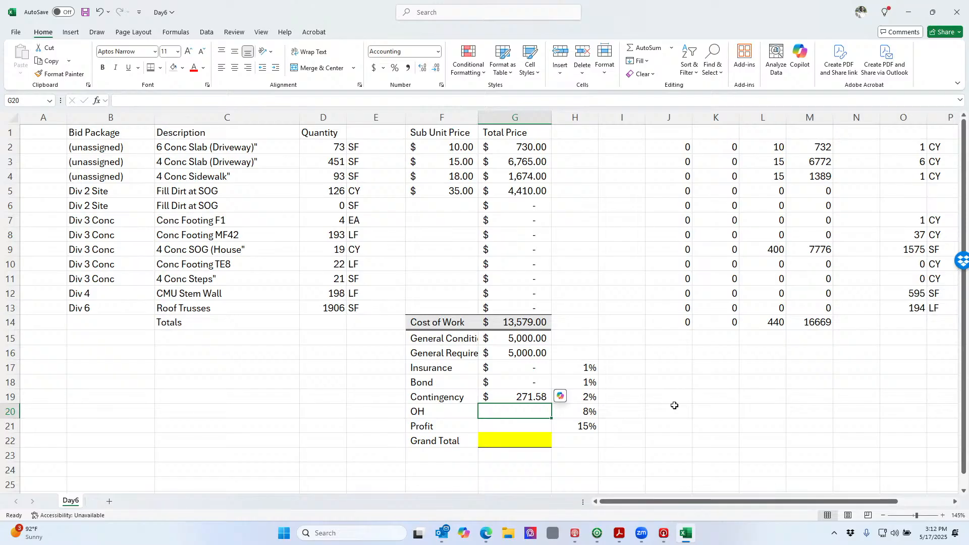
pyautogui.write('=')
pyautogui.press('Right')
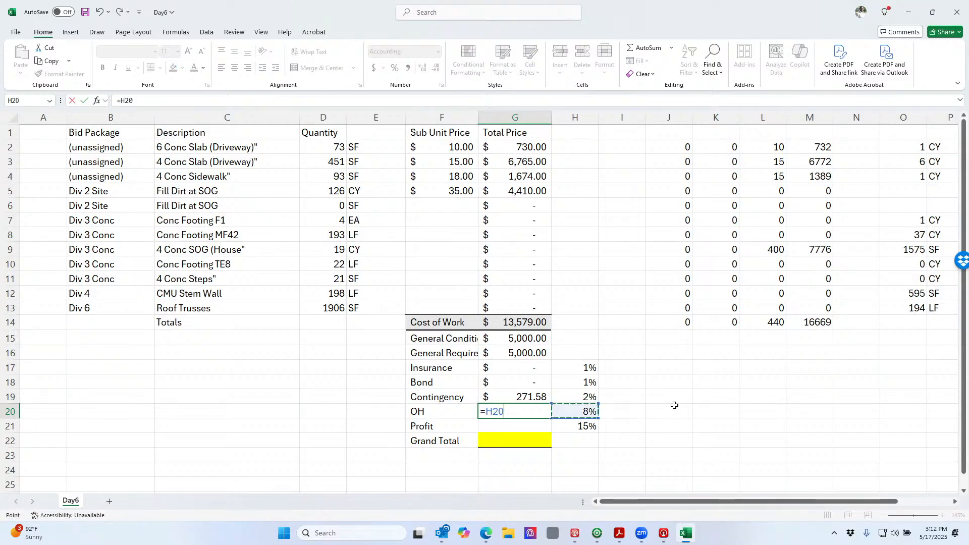
pyautogui.write('*')
pyautogui.press('Up')
pyautogui.press('Up')
pyautogui.press('Up')
pyautogui.press('Up')
pyautogui.press('Up')
pyautogui.press('Up')
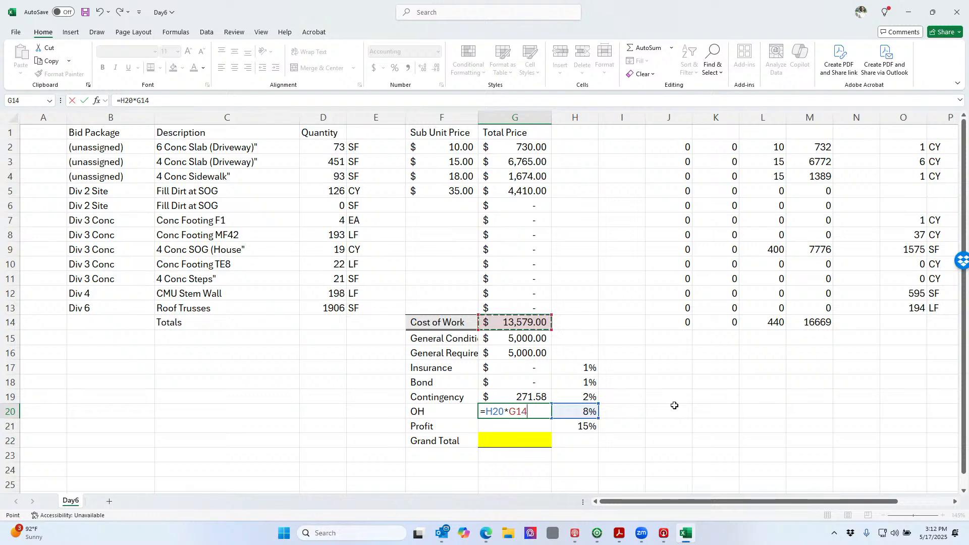
pyautogui.press('Return')
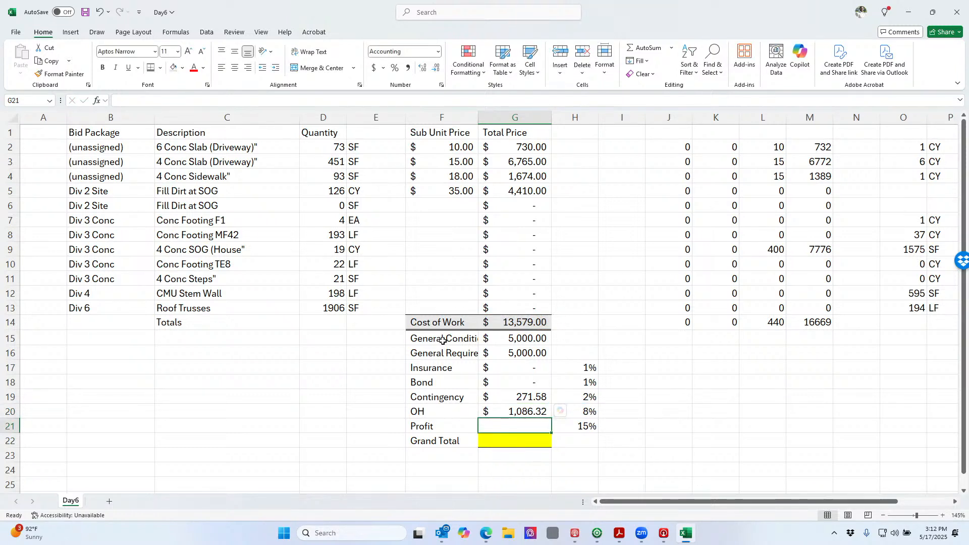
# Begin the Profit formula in G21 as =SUM(G15:G20)*
pyautogui.moveTo(443, 353); pyautogui.dragTo(443, 407)
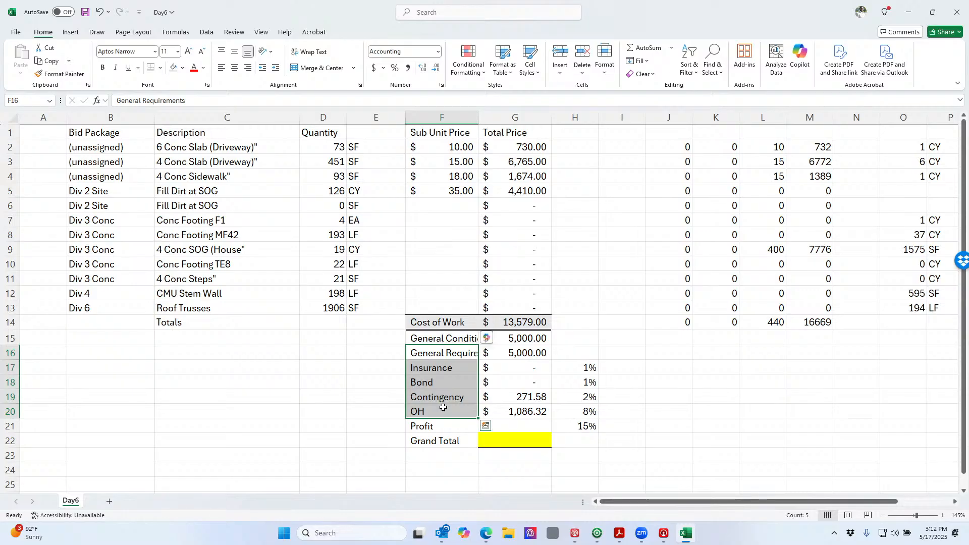
pyautogui.click(520, 424)
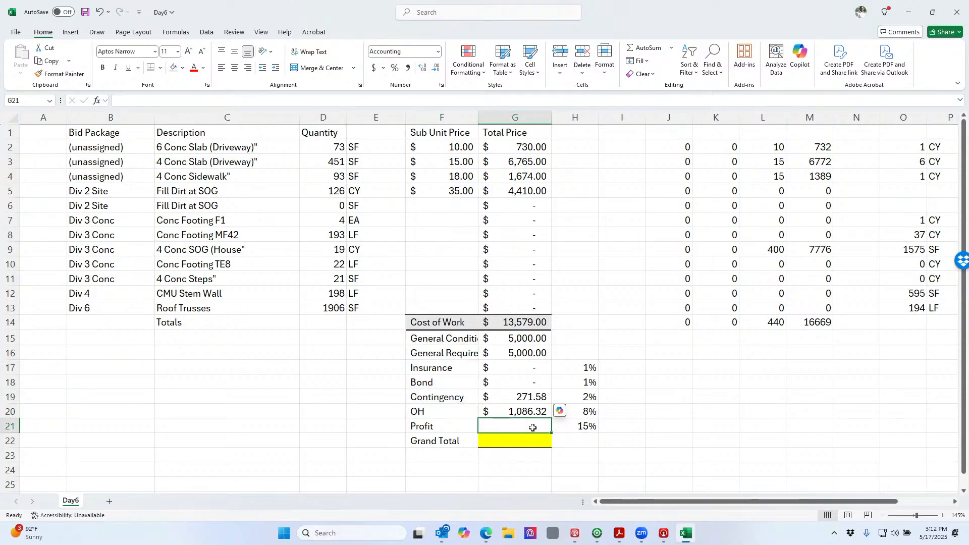
pyautogui.write('=sum(')
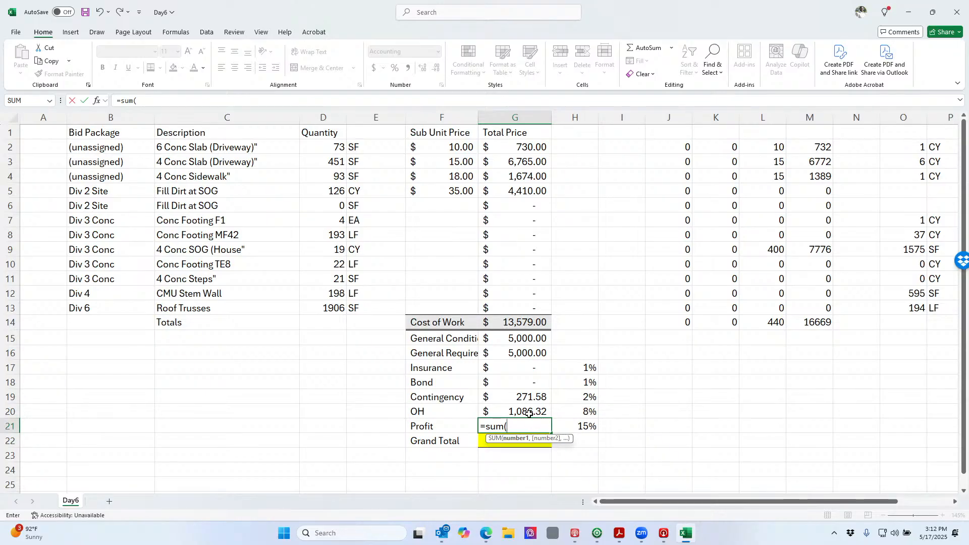
pyautogui.moveTo(527, 412); pyautogui.dragTo(536, 340)
pyautogui.write(')')
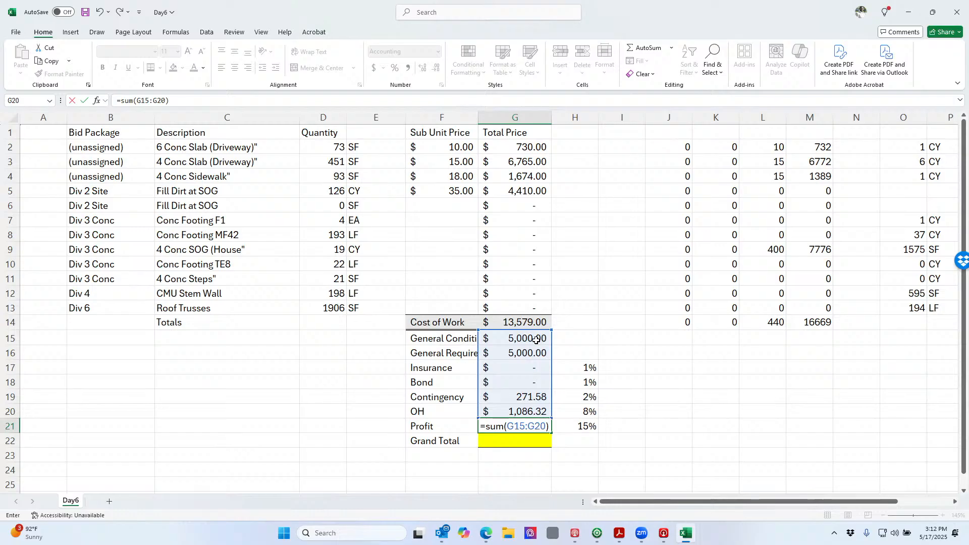
pyautogui.write('*')
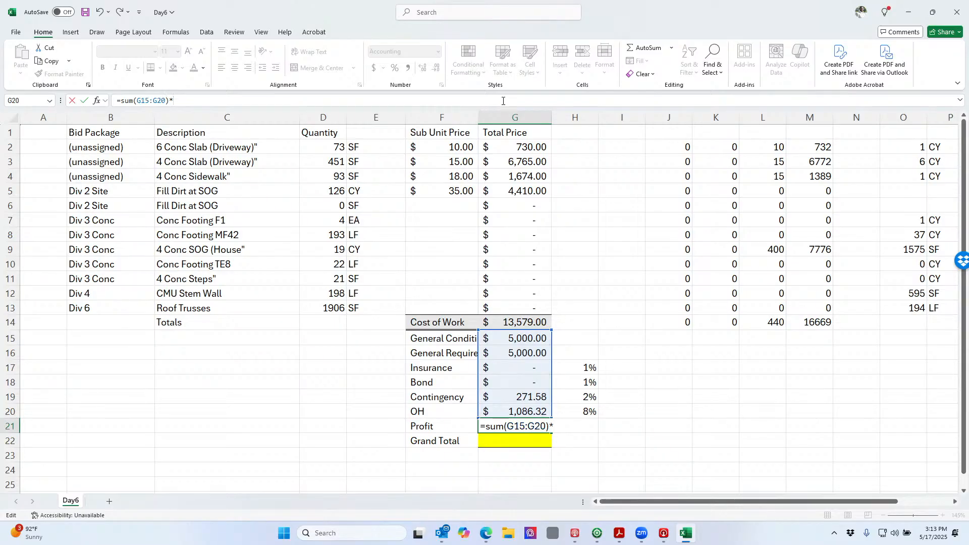
# Complete Profit as =SUM(G15:G20)*H21 and set Grand Total to =SUM(G14:G21)
pyautogui.write('h21')
pyautogui.press('Return')
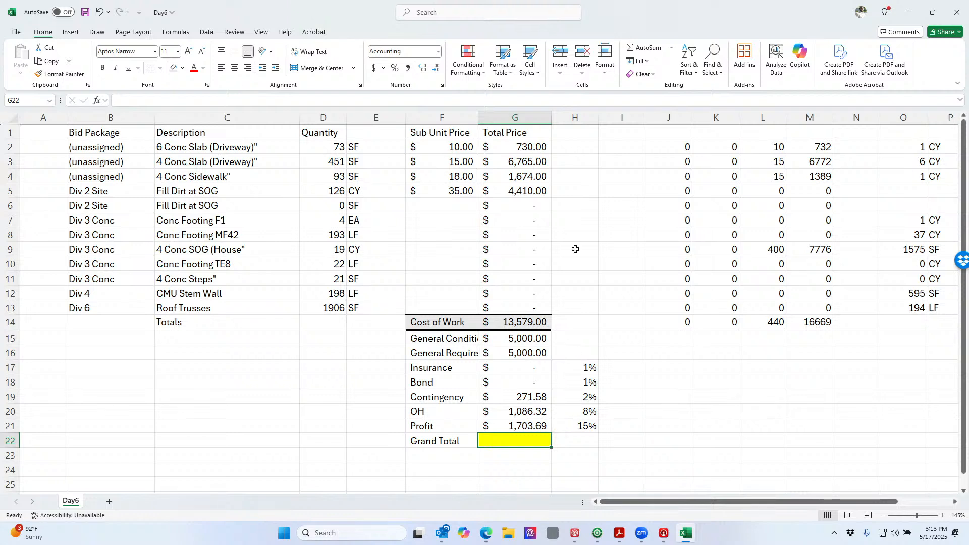
pyautogui.click(641, 48)
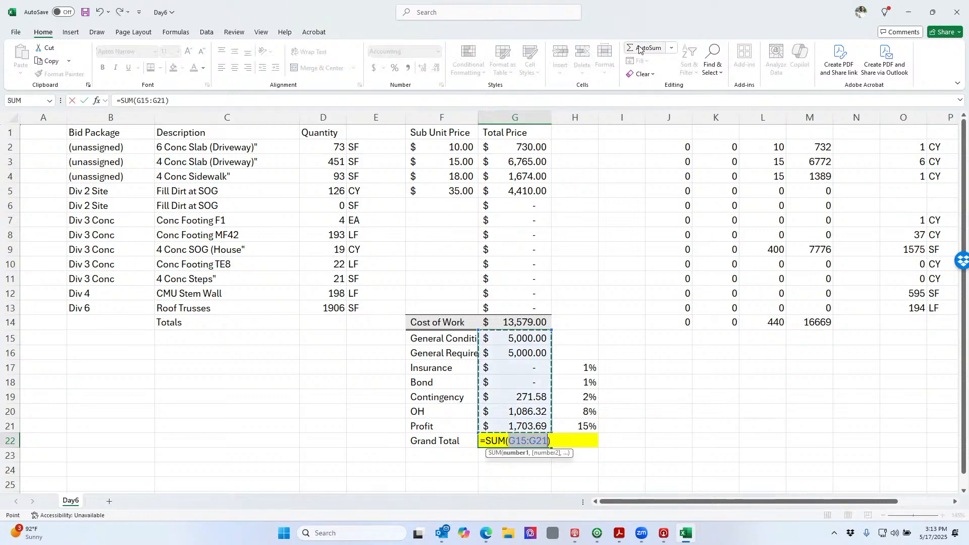
pyautogui.press('Up')
pyautogui.press('Up')
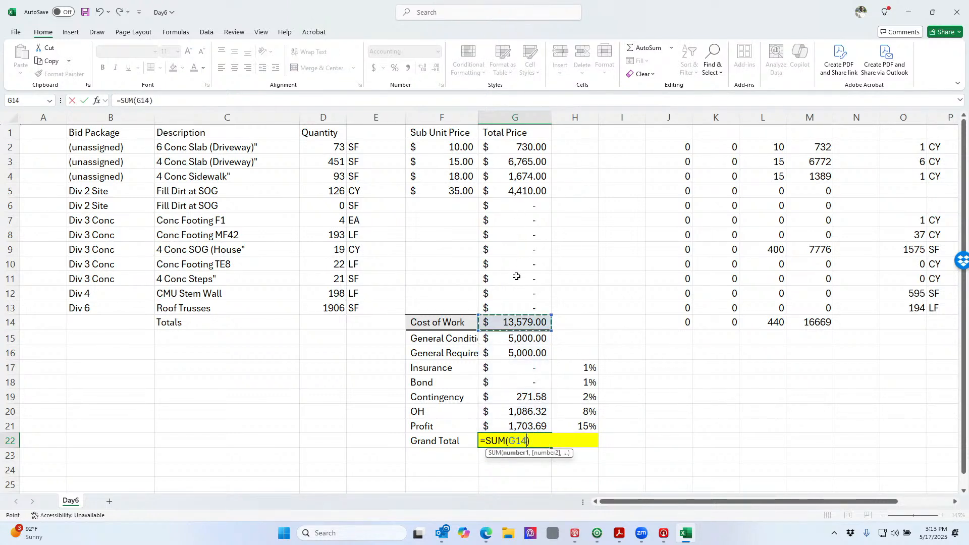
pyautogui.press('Down')
pyautogui.hotkey('shift', 'Down')
pyautogui.hotkey('shift', 'Down')
pyautogui.hotkey('shift', 'Down')
pyautogui.hotkey('shift', 'Down')
pyautogui.hotkey('shift', 'Down')
pyautogui.hotkey('shift', 'Down')
pyautogui.hotkey('shift', 'Down')
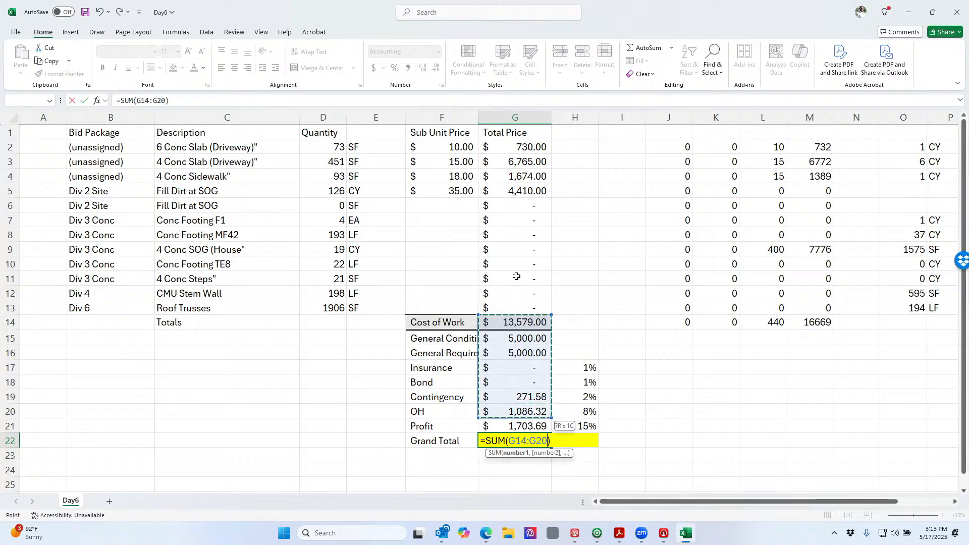
pyautogui.press('Return')
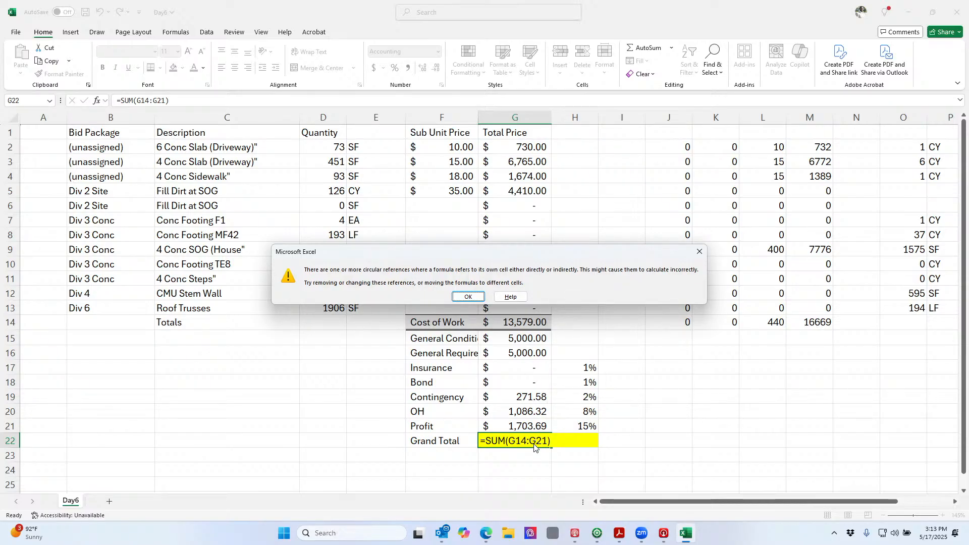
pyautogui.click(474, 296)
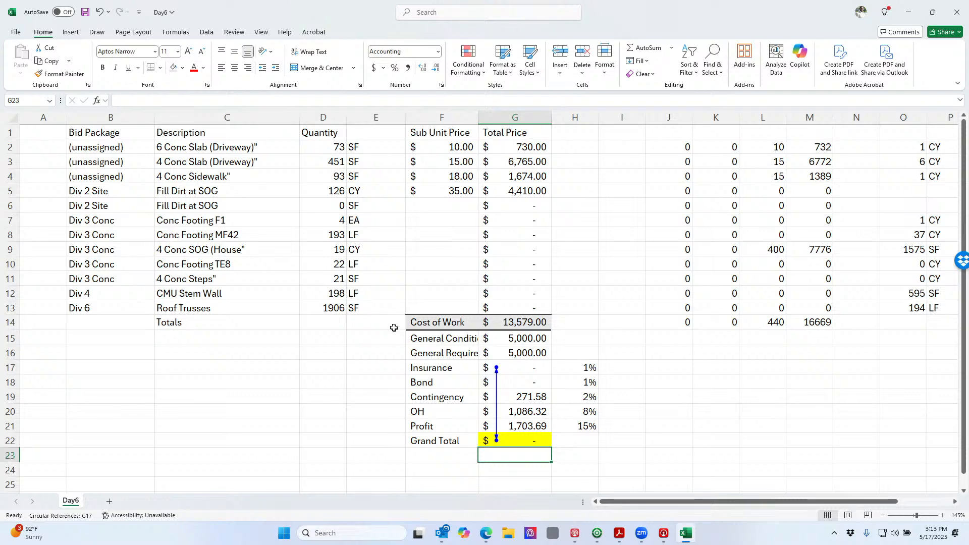
# Go to Excel's File backstage view and open Excel Options
pyautogui.click(17, 33)
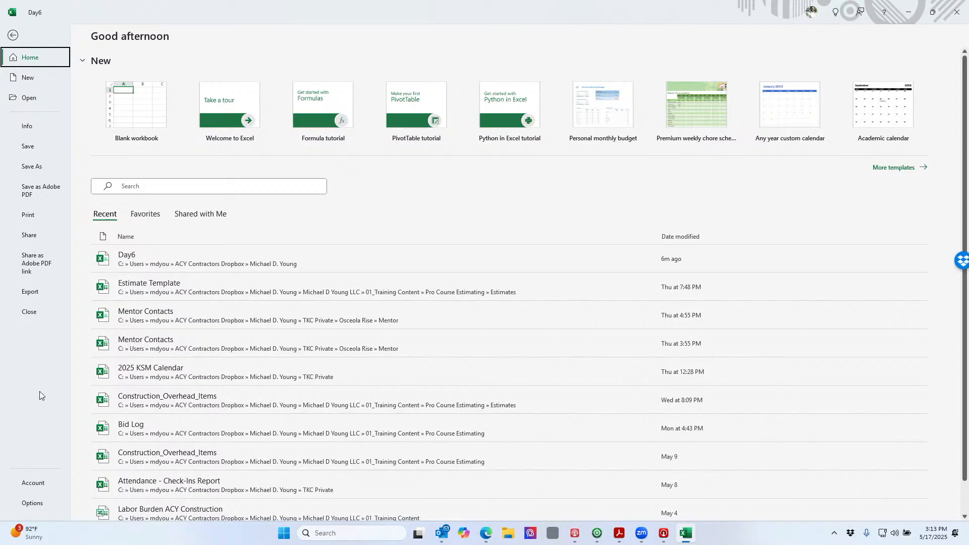
pyautogui.click(32, 504)
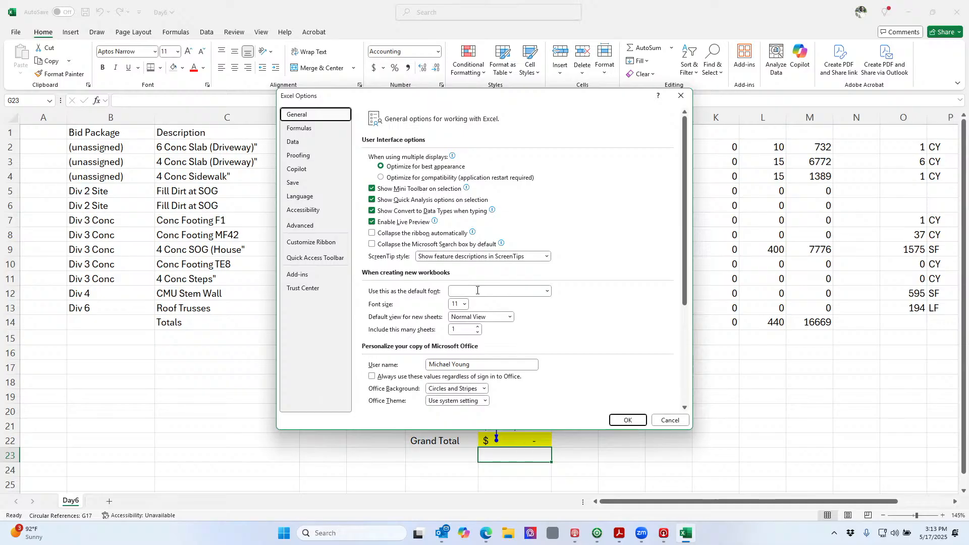
# Enable iterative calculation in Formulas options so Grand Total resolves to $27,267.74
pyautogui.click(307, 130)
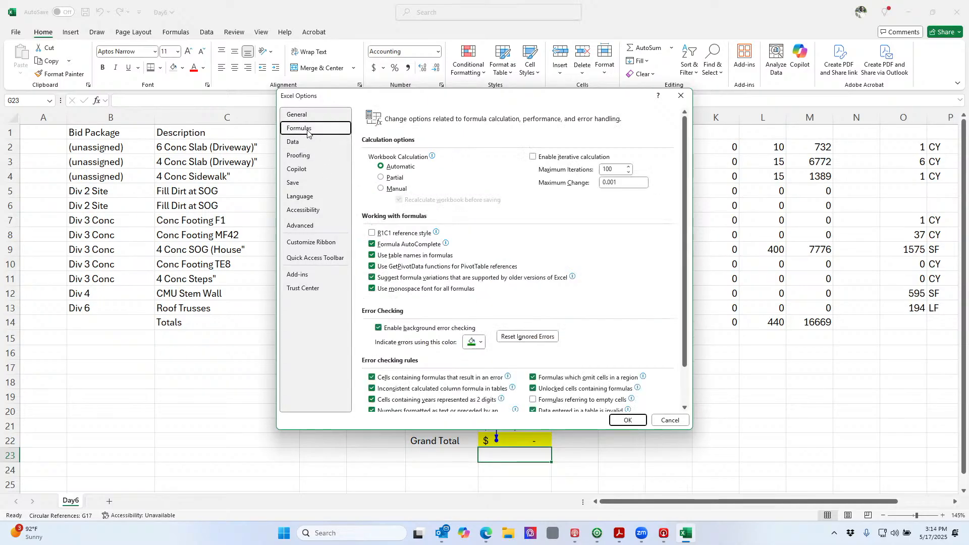
pyautogui.click(534, 159)
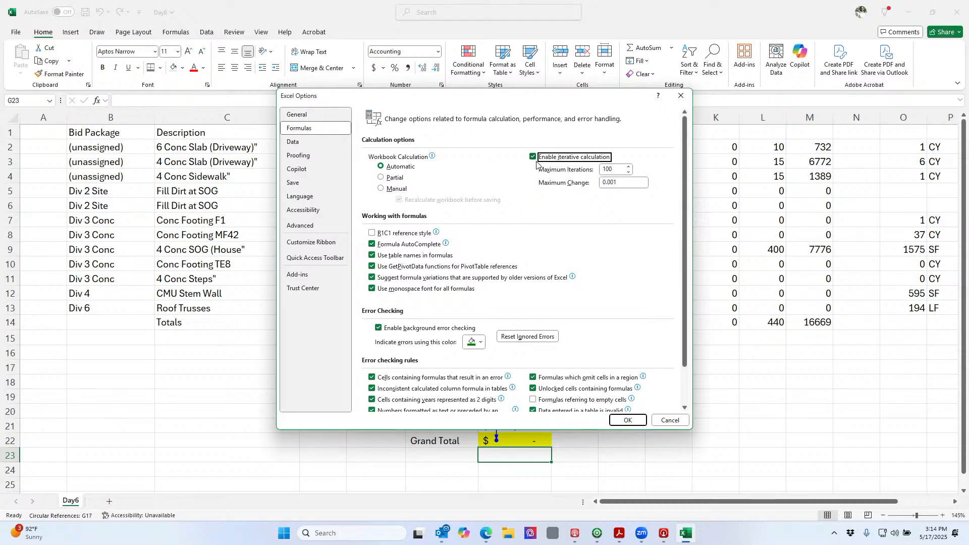
pyautogui.click(628, 421)
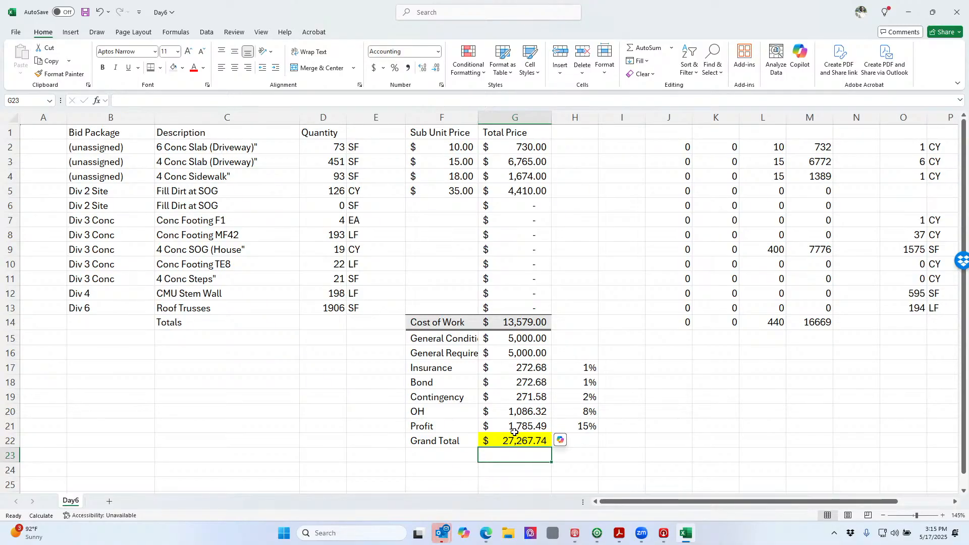
pyautogui.moveTo(478, 117); pyautogui.dragTo(500, 117)
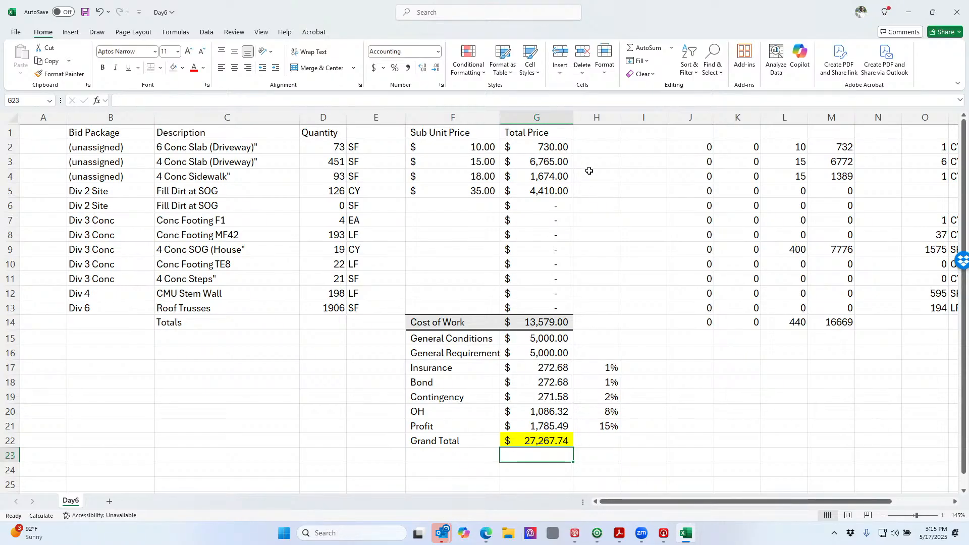
# Review cells H2, H5, H8 and the Total Price formula in G5
pyautogui.click(588, 152)
pyautogui.click(593, 192)
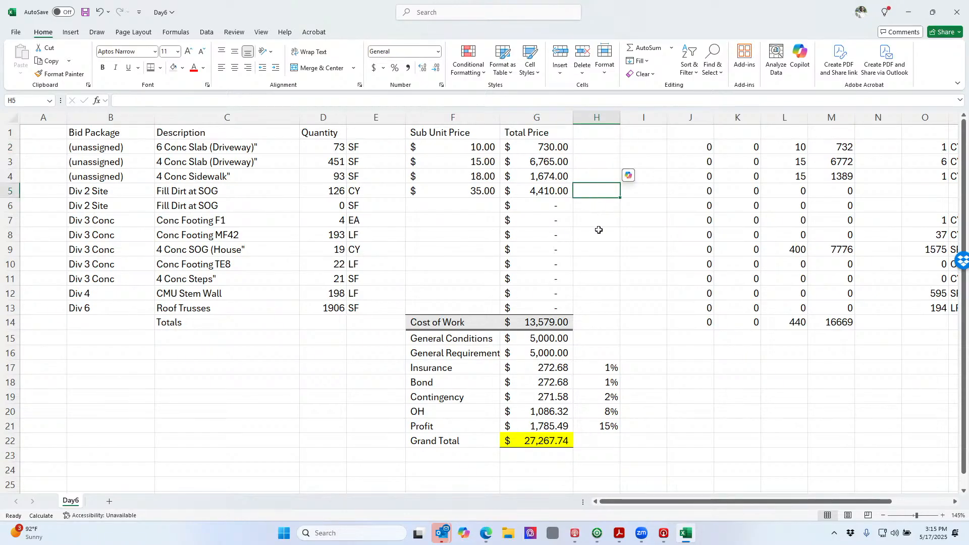
pyautogui.click(600, 241)
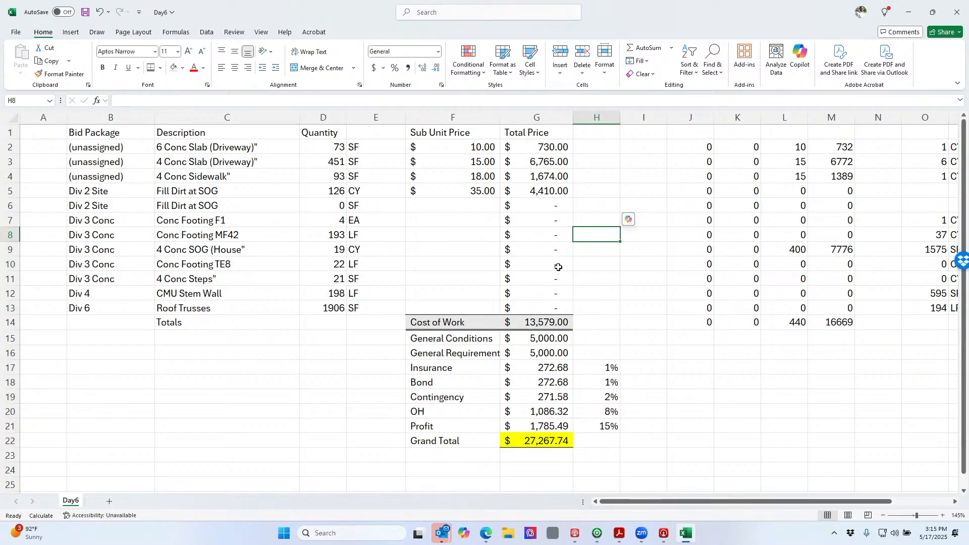
pyautogui.click(536, 195)
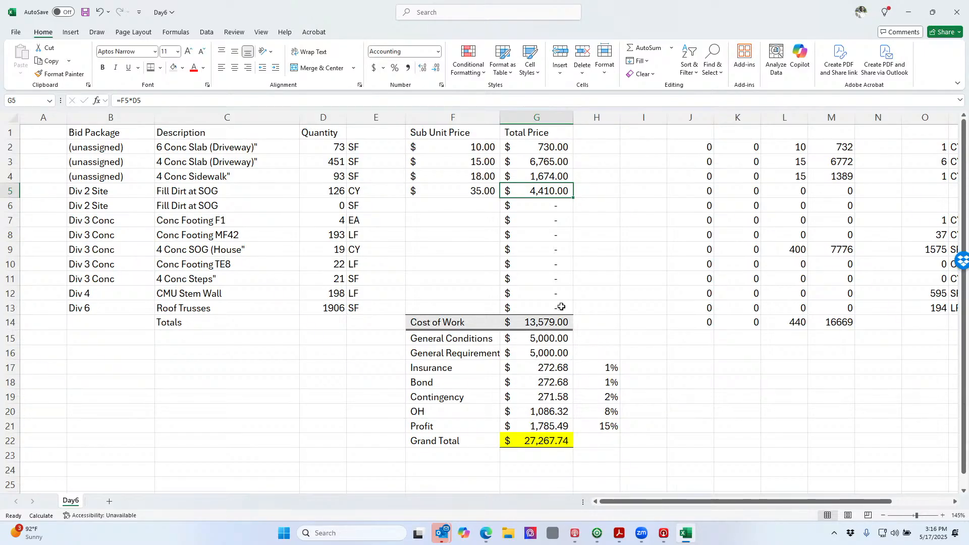
pyautogui.click(14, 34)
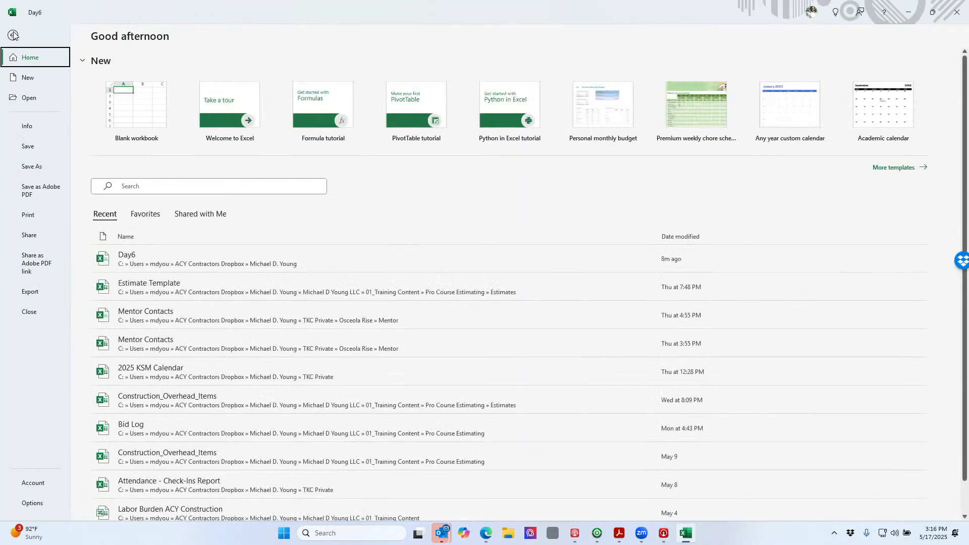
# Open Estimate Template from recent workbooks, update its links, and scroll through the Estimate sheet
pyautogui.click(188, 297)
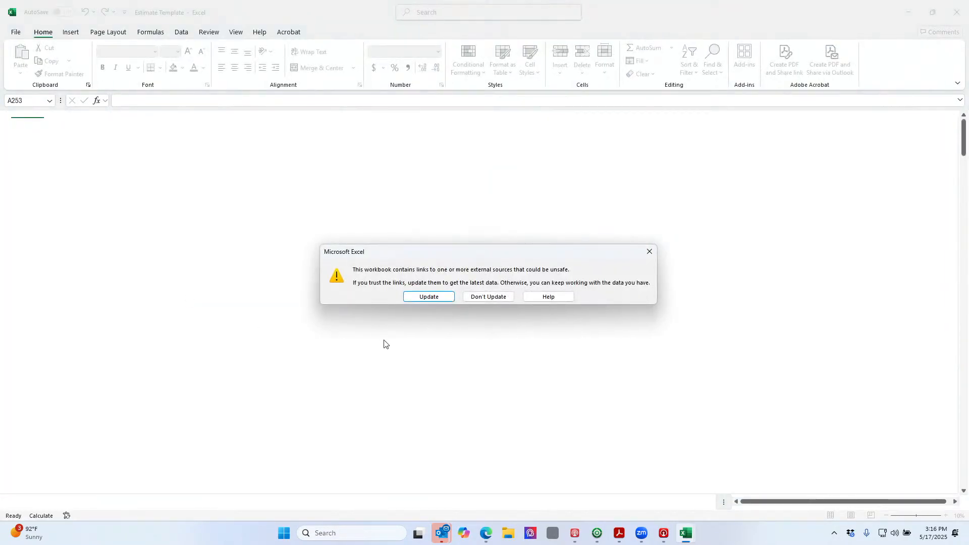
pyautogui.click(430, 297)
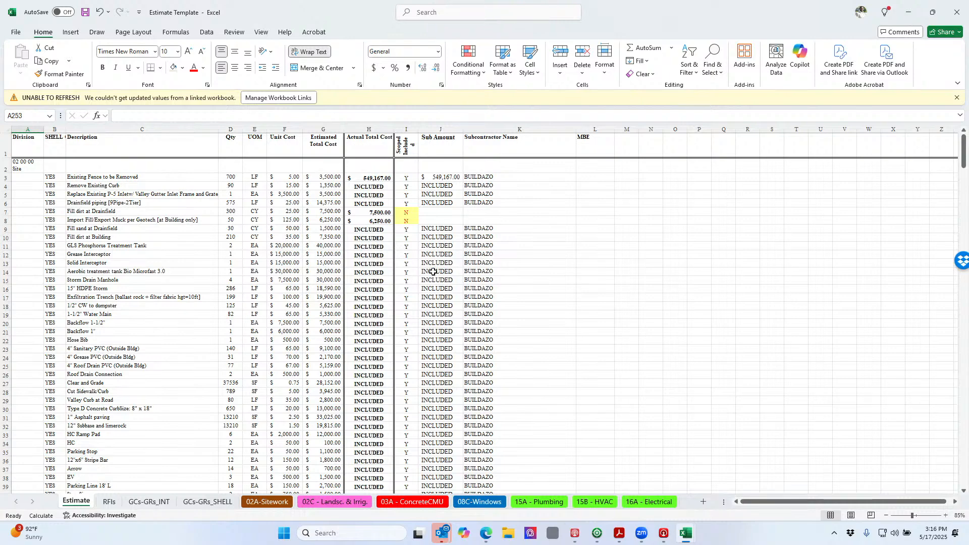
pyautogui.keyDown('ctrl'); pyautogui.scroll(2, 396, 255); pyautogui.keyUp('ctrl')
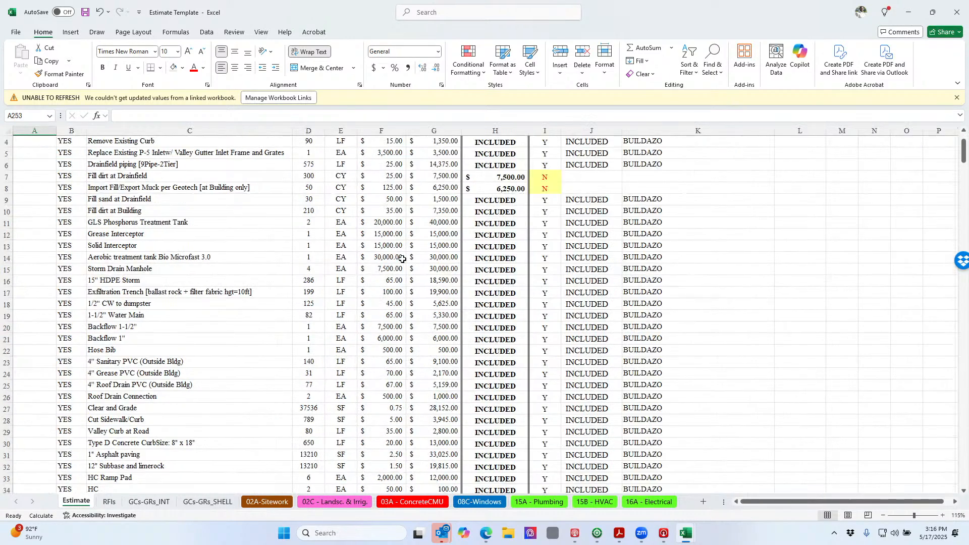
pyautogui.scroll(2, 405, 259)
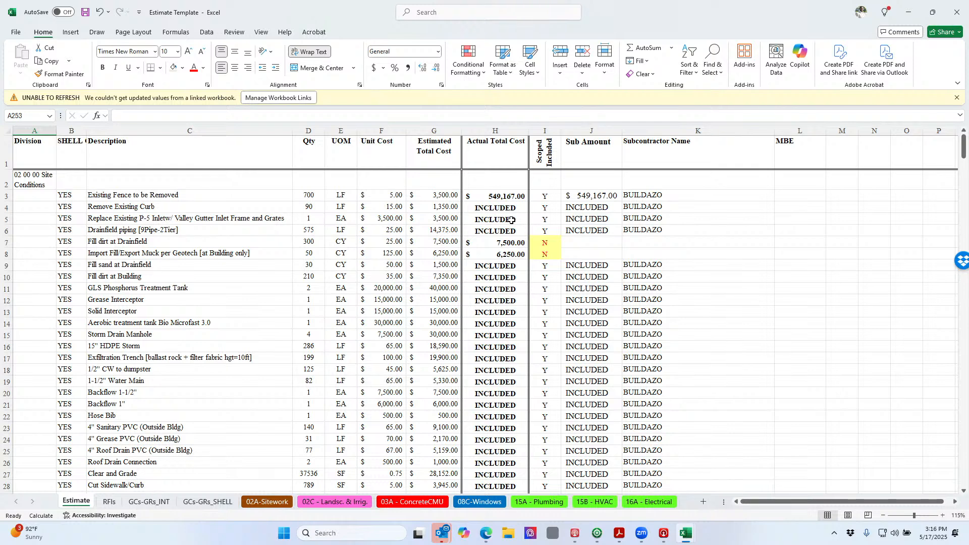
pyautogui.scroll(-1, 499, 213)
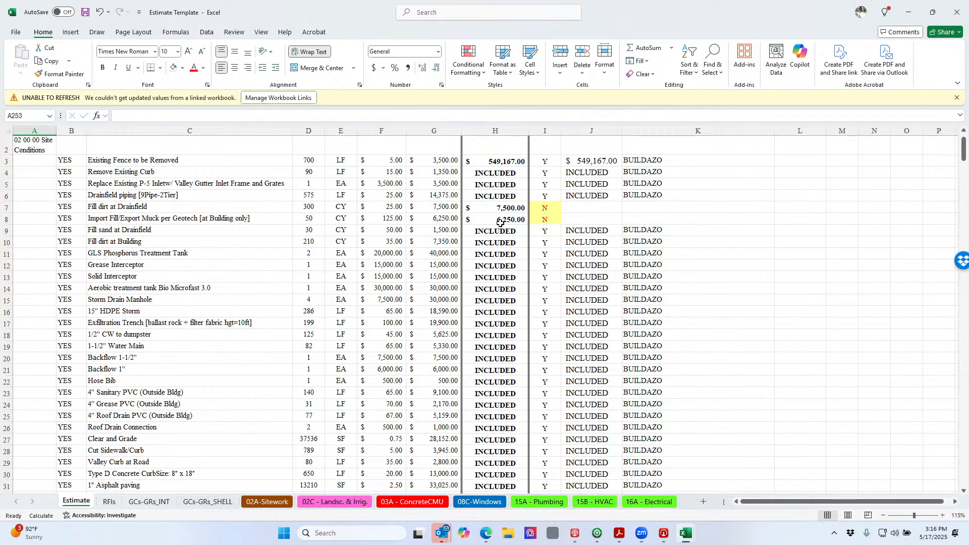
pyautogui.scroll(-7, 496, 231)
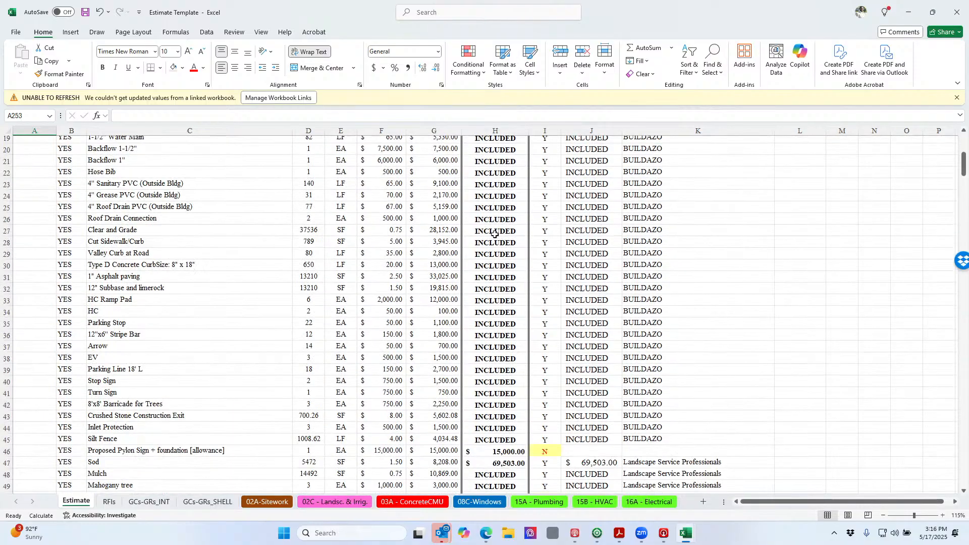
pyautogui.scroll(-4, 494, 234)
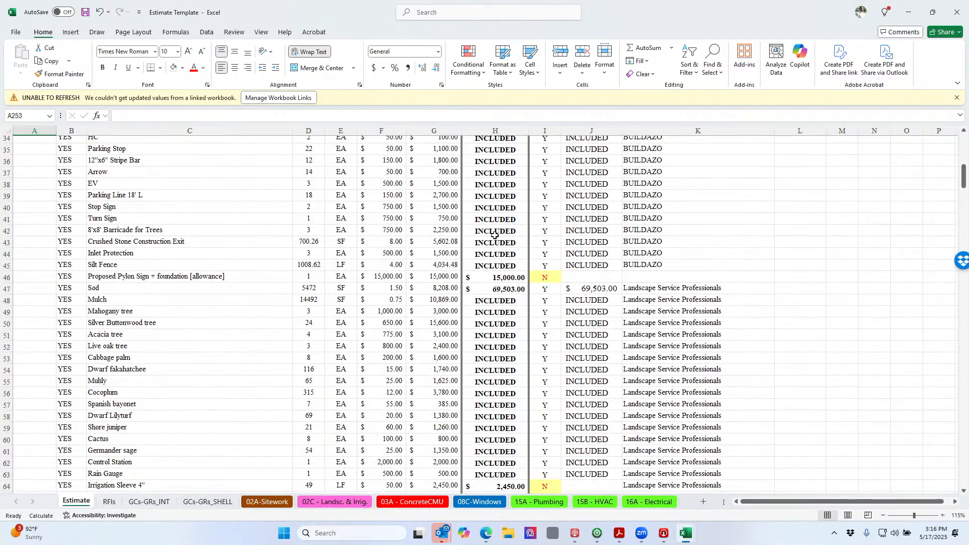
pyautogui.scroll(-8, 494, 235)
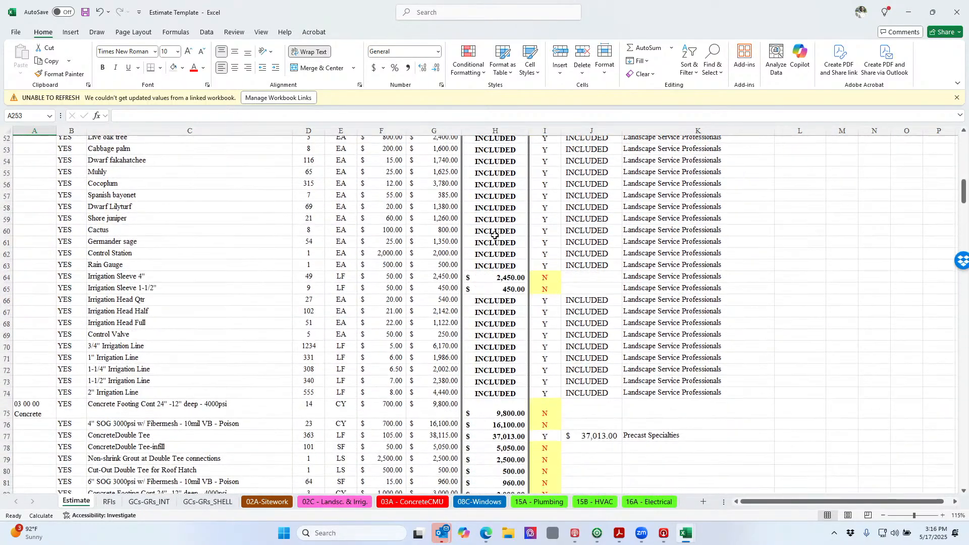
pyautogui.scroll(-4, 494, 235)
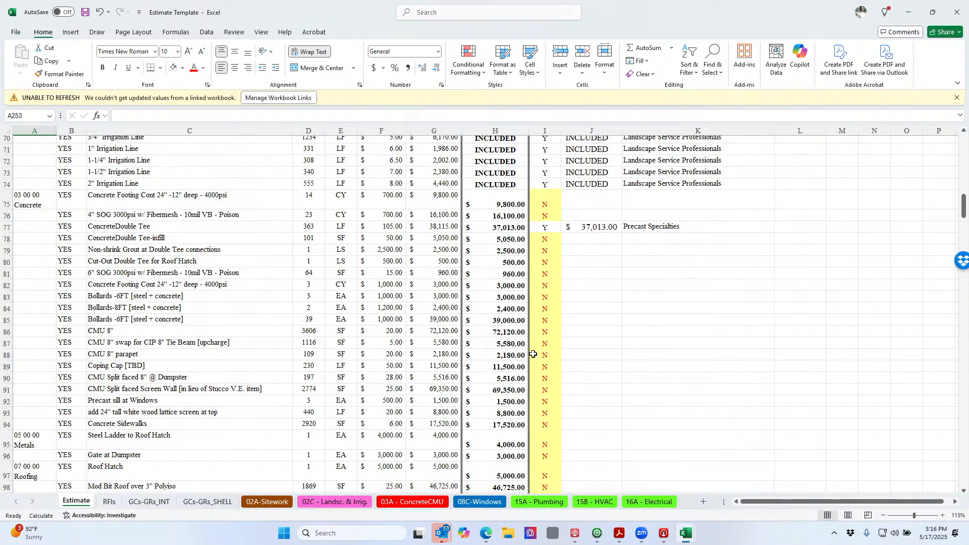
pyautogui.scroll(-9, 533, 354)
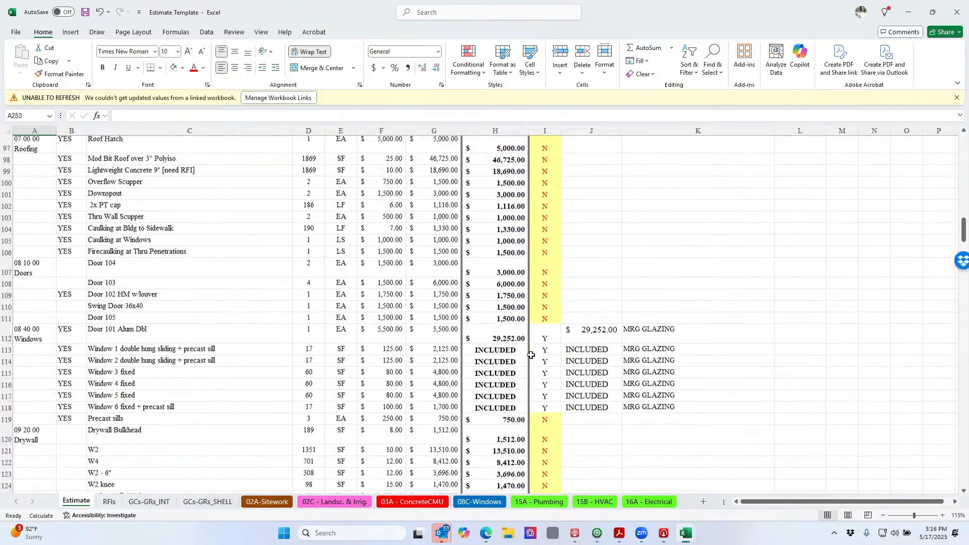
pyautogui.scroll(-6, 531, 354)
pyautogui.scroll(-20, 531, 356)
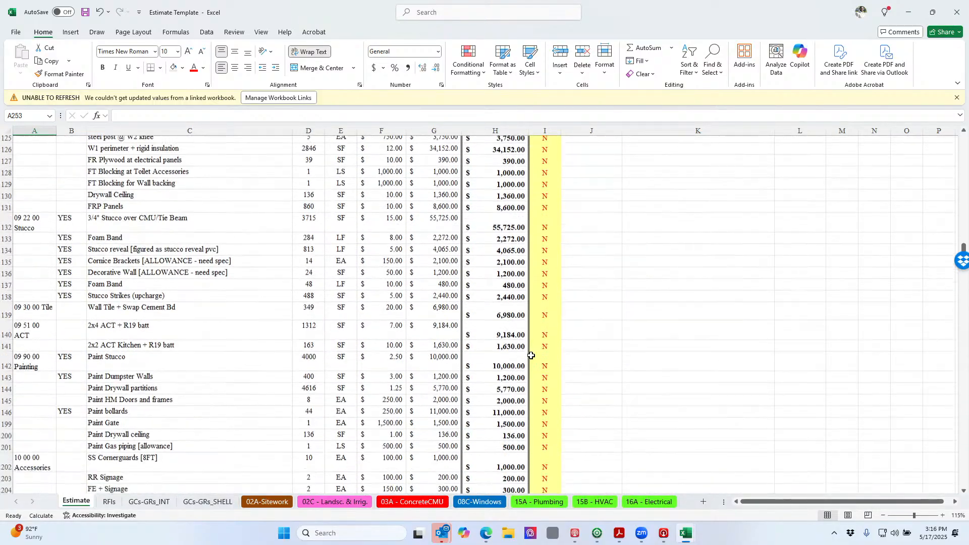
pyautogui.scroll(-5, 524, 357)
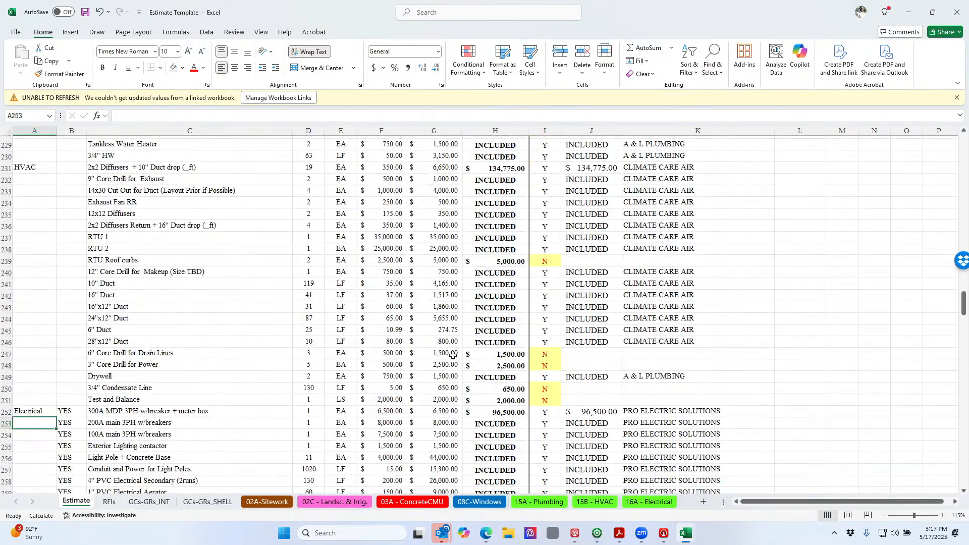
# Review the GCs-GRs_INT sheet's general conditions ($44,621) and general requirements line items
pyautogui.click(149, 502)
pyautogui.scroll(20, 146, 424)
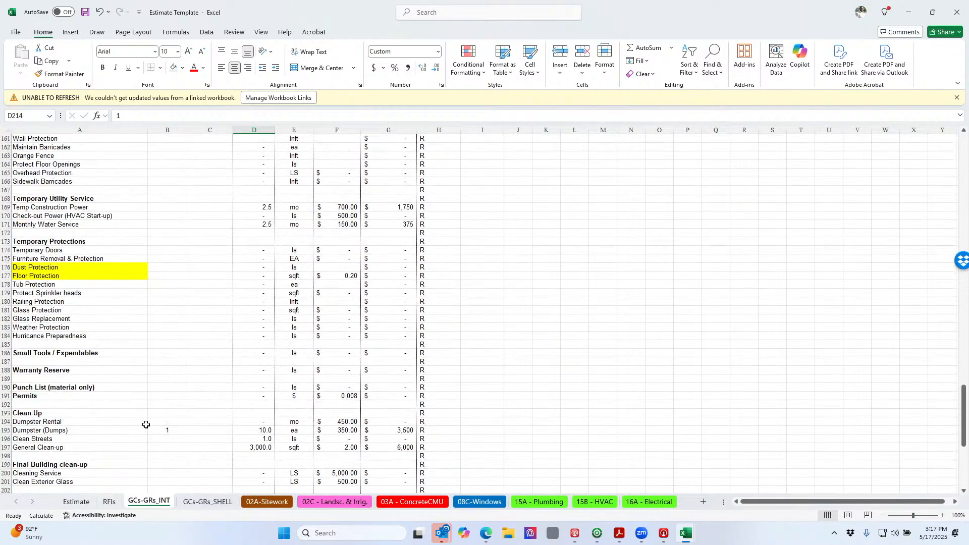
pyautogui.scroll(19, 145, 425)
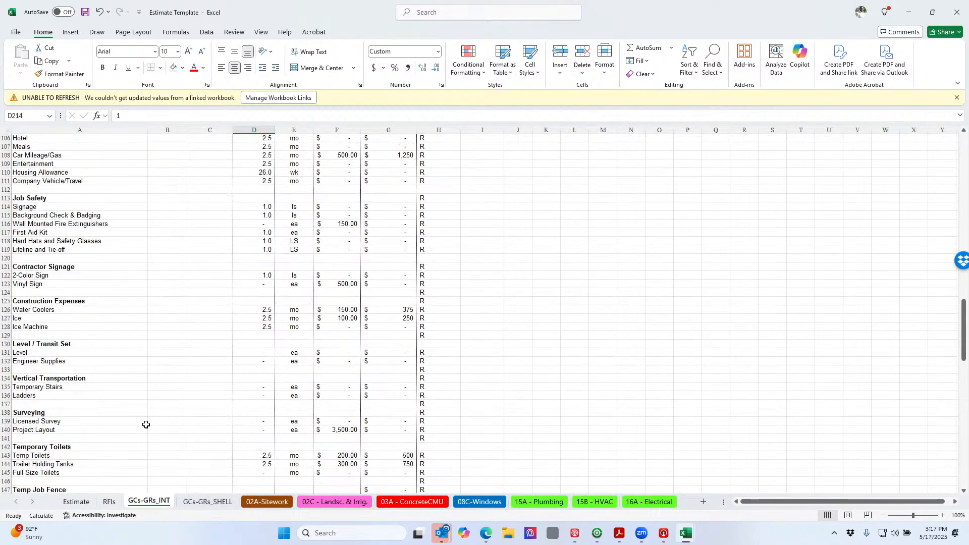
pyautogui.scroll(17, 146, 424)
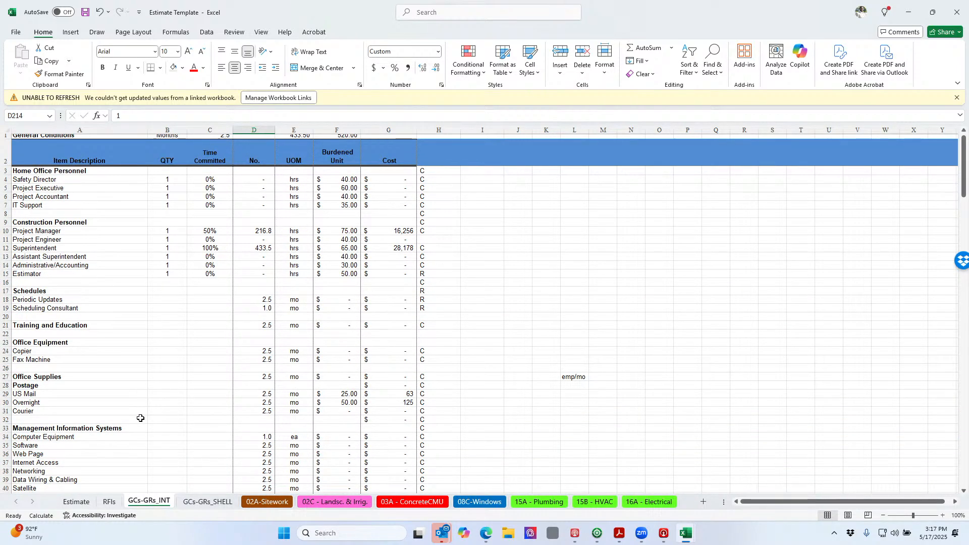
pyautogui.scroll(-8, 142, 407)
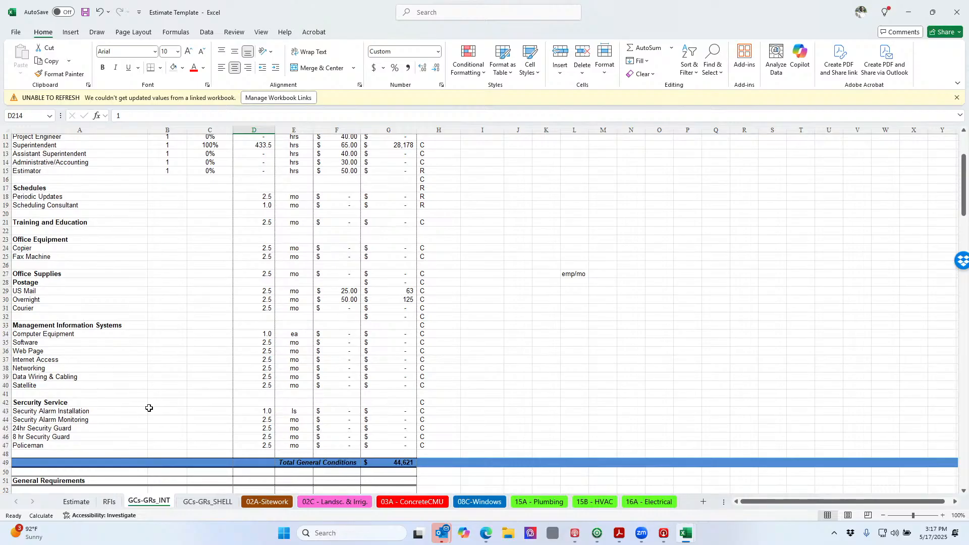
pyautogui.scroll(-5, 149, 410)
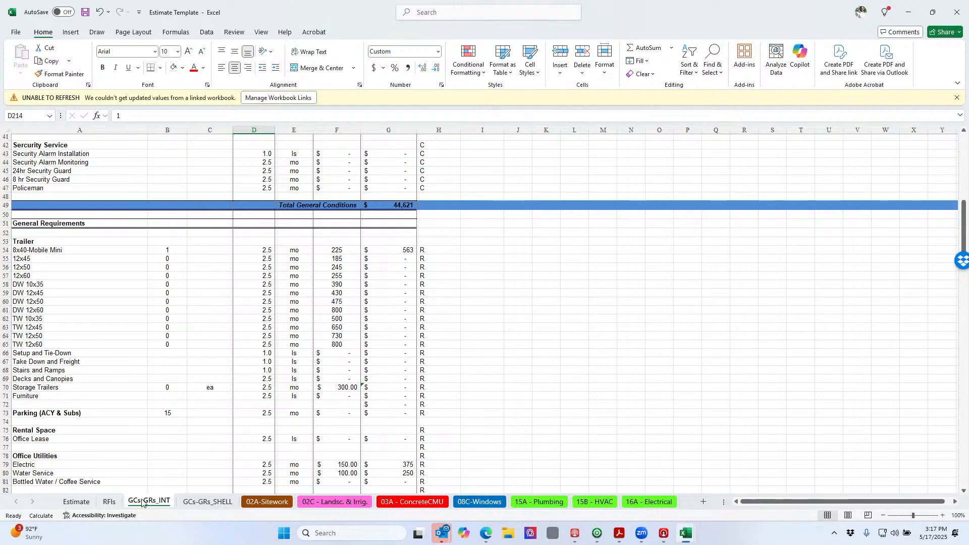
pyautogui.scroll(-2, 87, 452)
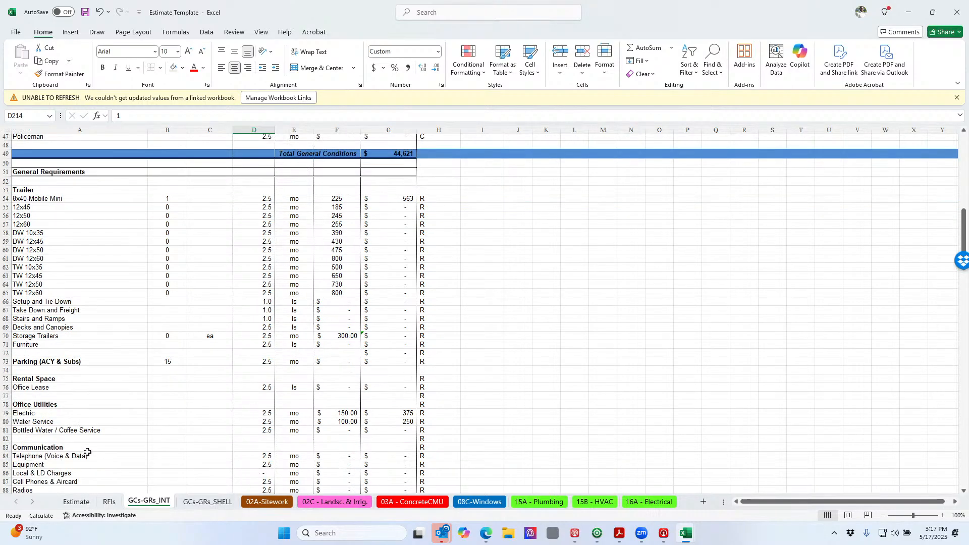
pyautogui.scroll(-11, 87, 452)
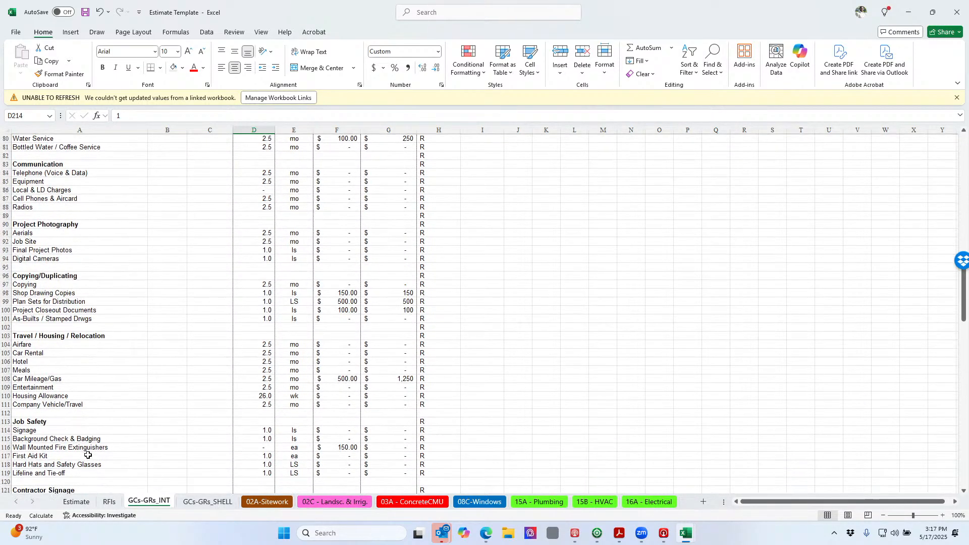
pyautogui.scroll(-11, 88, 455)
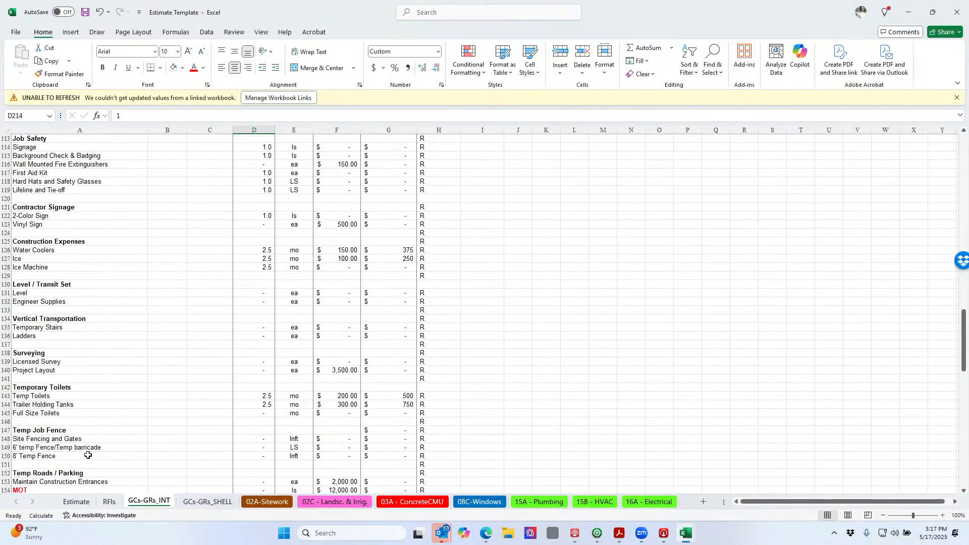
pyautogui.scroll(-7, 87, 455)
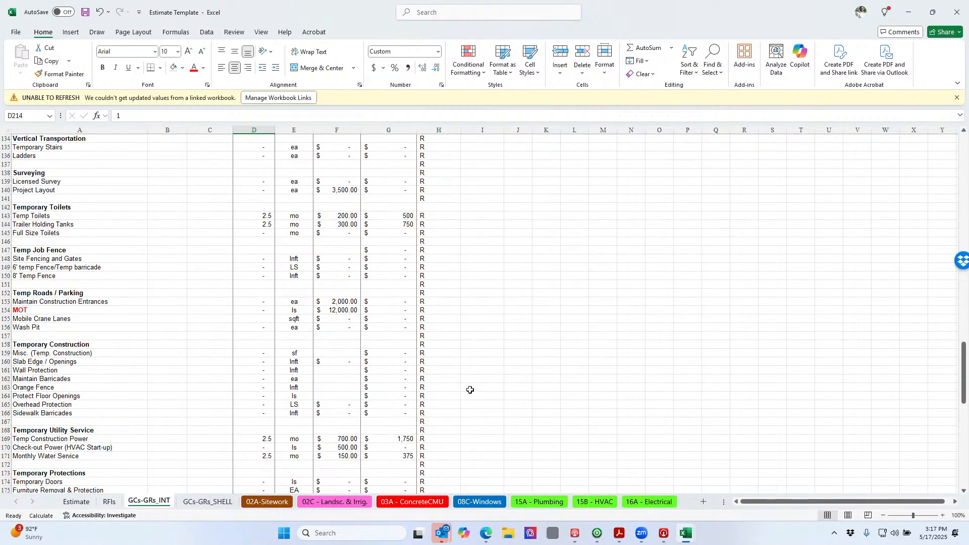
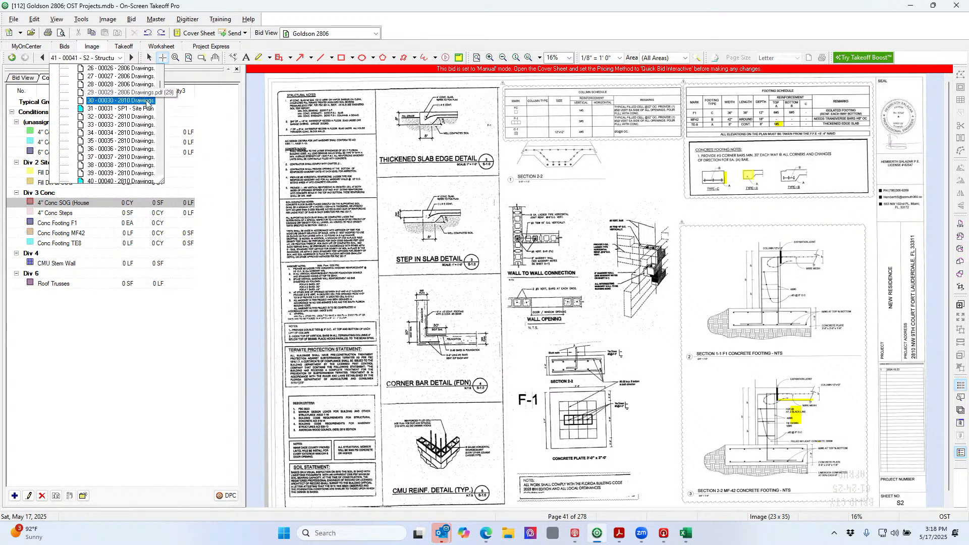
# Open page 32 of the drawing set
pyautogui.scroll(4, 146, 109)
pyautogui.scroll(3, 150, 119)
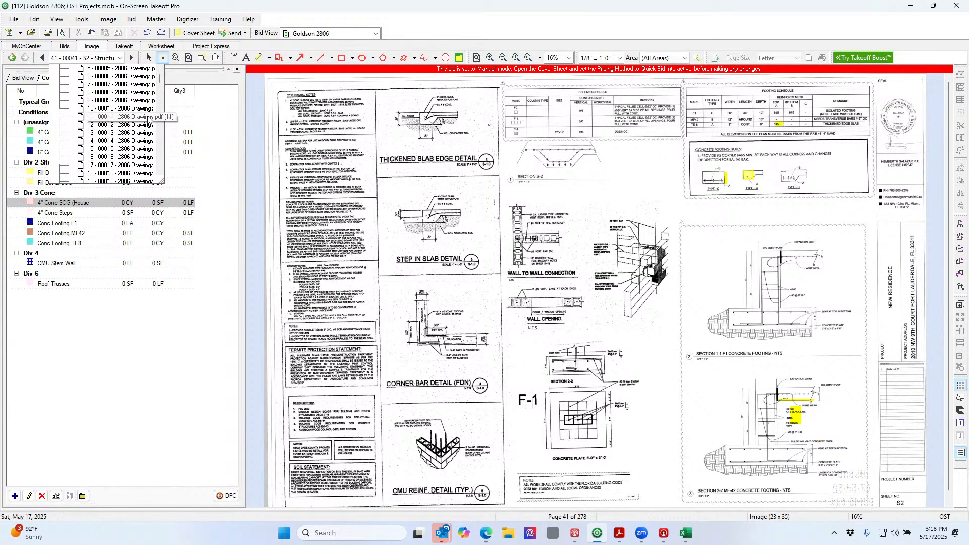
pyautogui.scroll(-5, 149, 119)
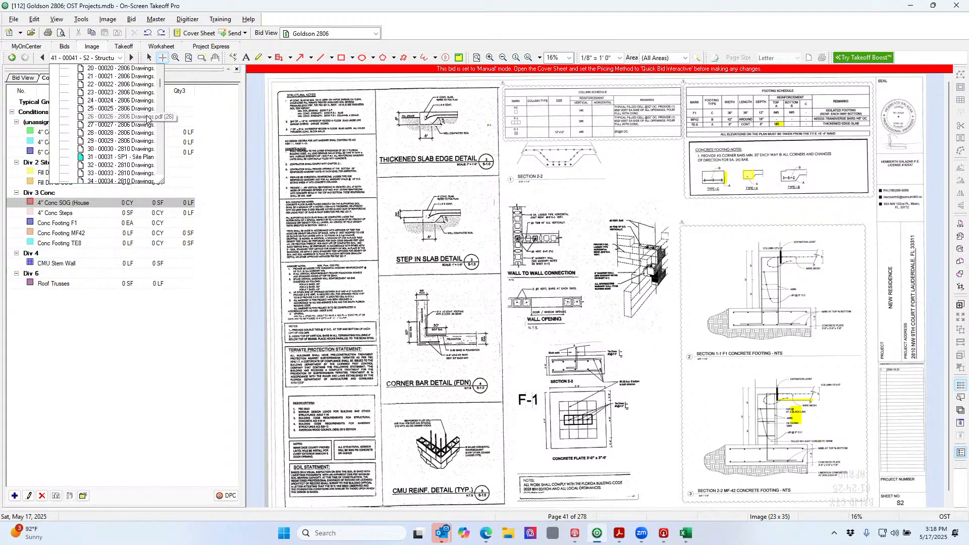
pyautogui.click(138, 166)
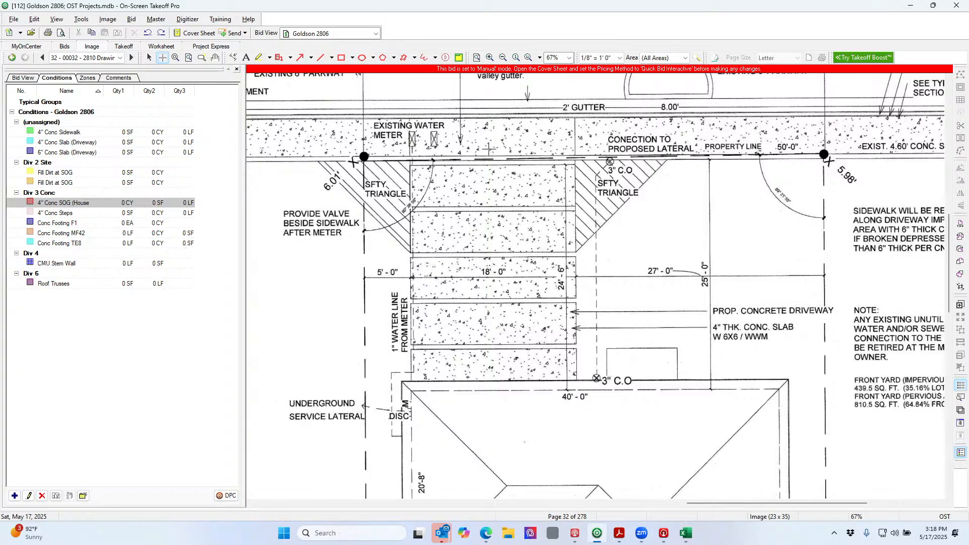
pyautogui.scroll(-2, 491, 151)
pyautogui.scroll(-3, 491, 151)
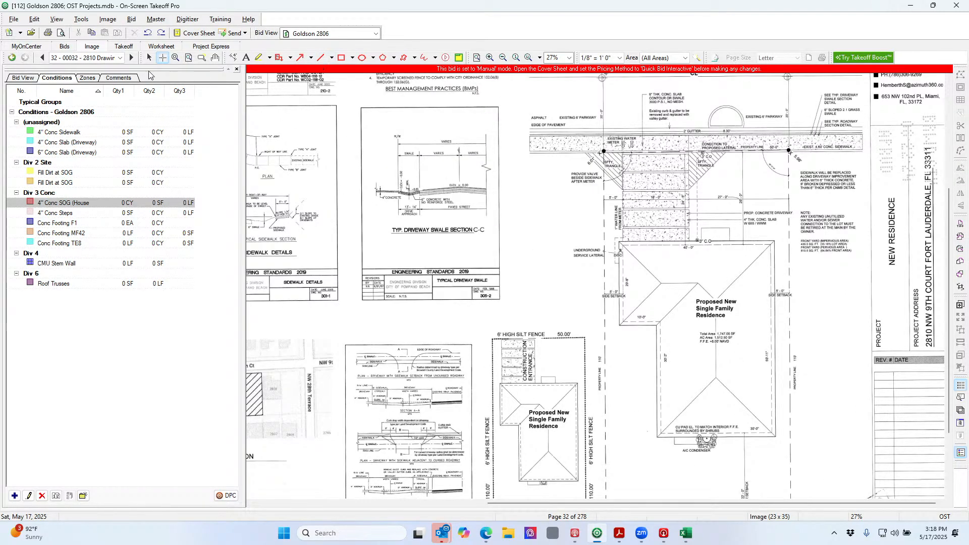
# Move to page 33, zoom out to fit the whole New Residence floor plan, then show the bids list
pyautogui.click(132, 57)
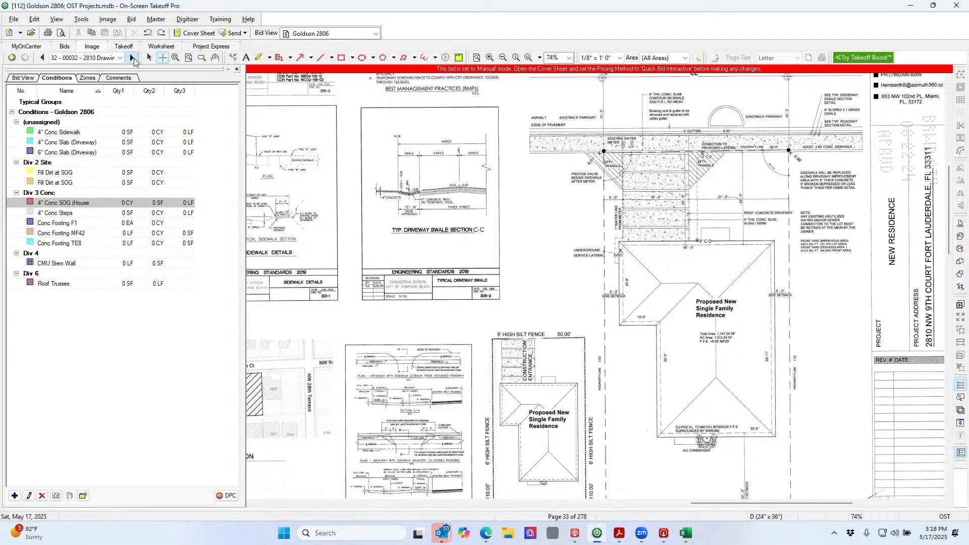
pyautogui.click(503, 58)
pyautogui.click(503, 58)
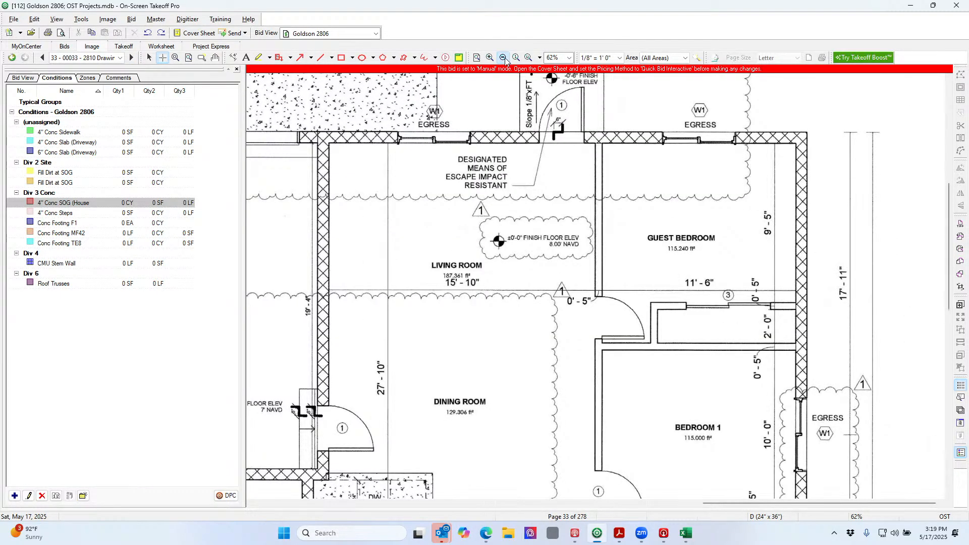
pyautogui.click(503, 58)
pyautogui.click(503, 57)
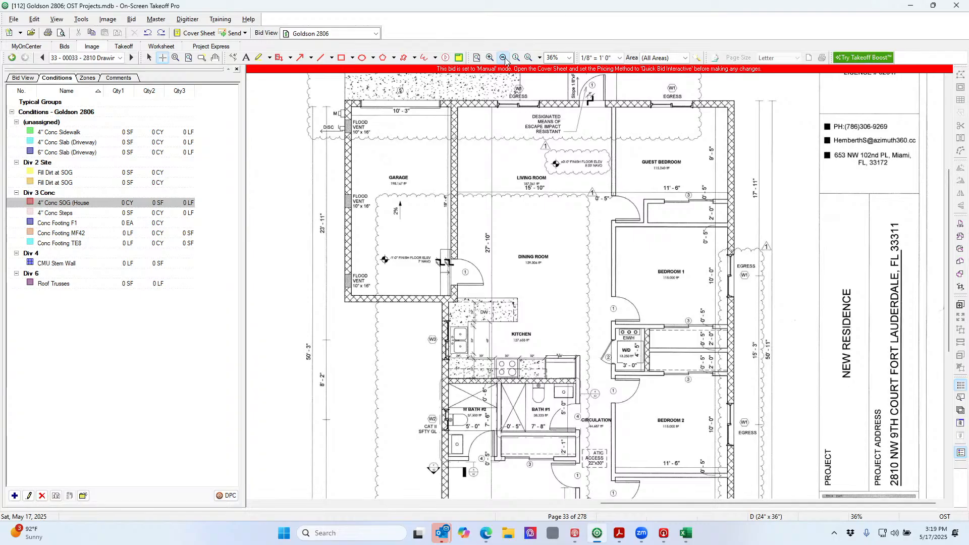
pyautogui.click(503, 57)
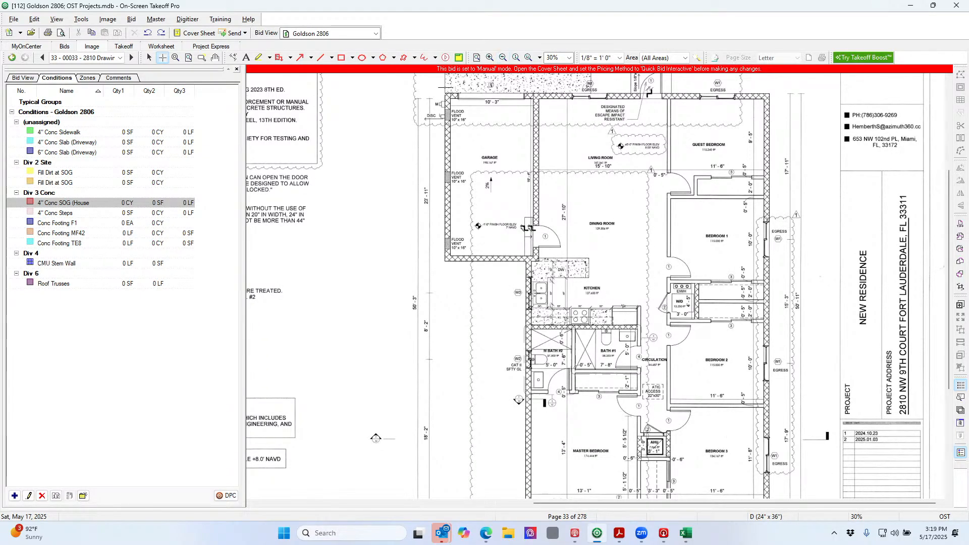
pyautogui.scroll(-1, 600, 176)
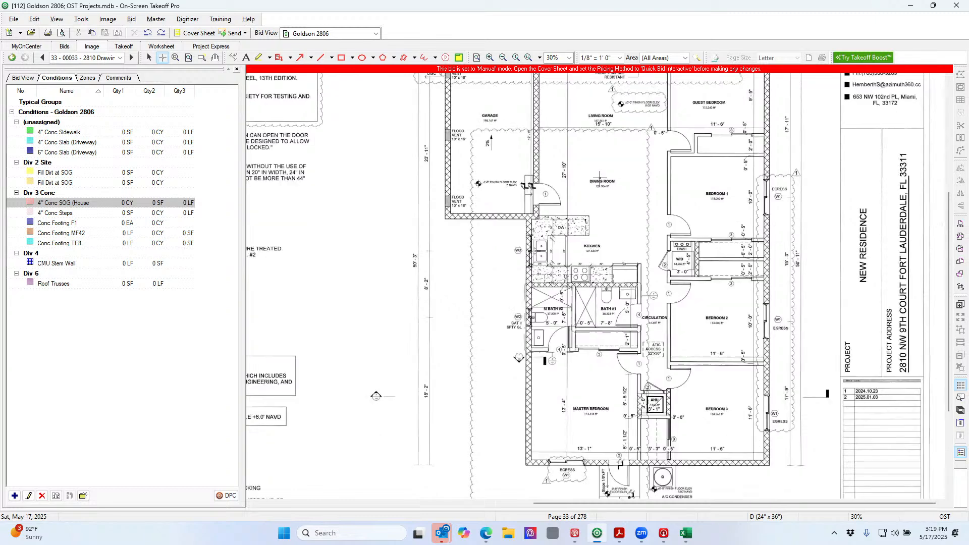
pyautogui.scroll(1, 600, 177)
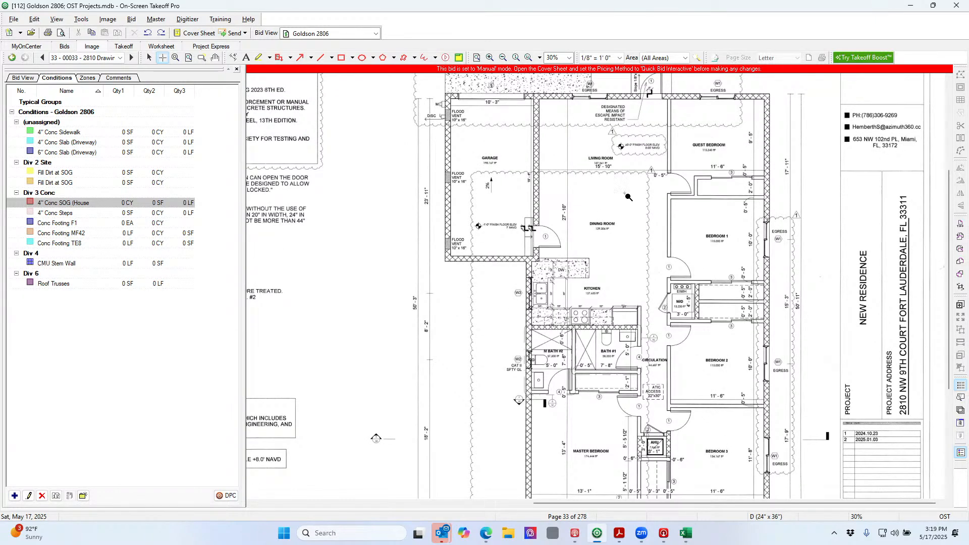
pyautogui.keyDown('ctrl'); pyautogui.scroll(-1, 628, 196); pyautogui.keyUp('ctrl')
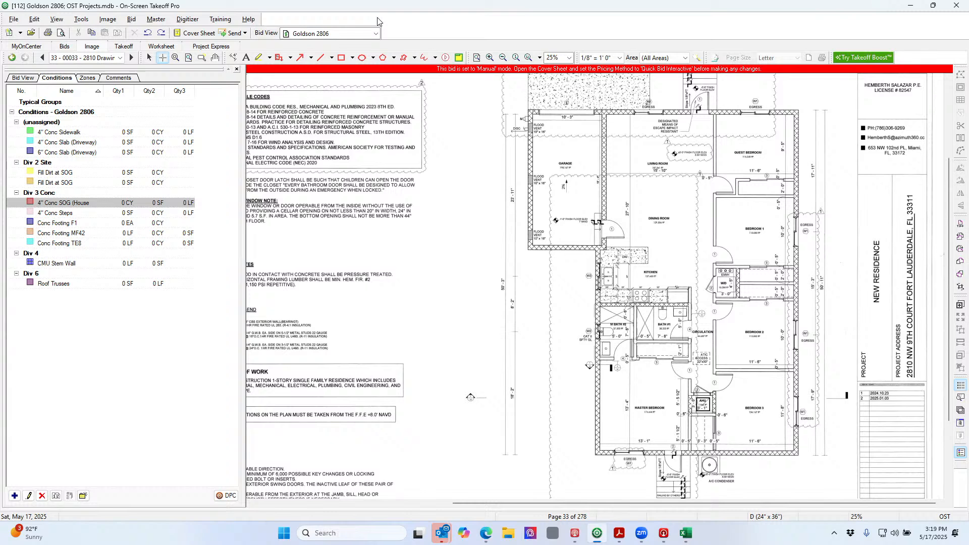
pyautogui.click(64, 47)
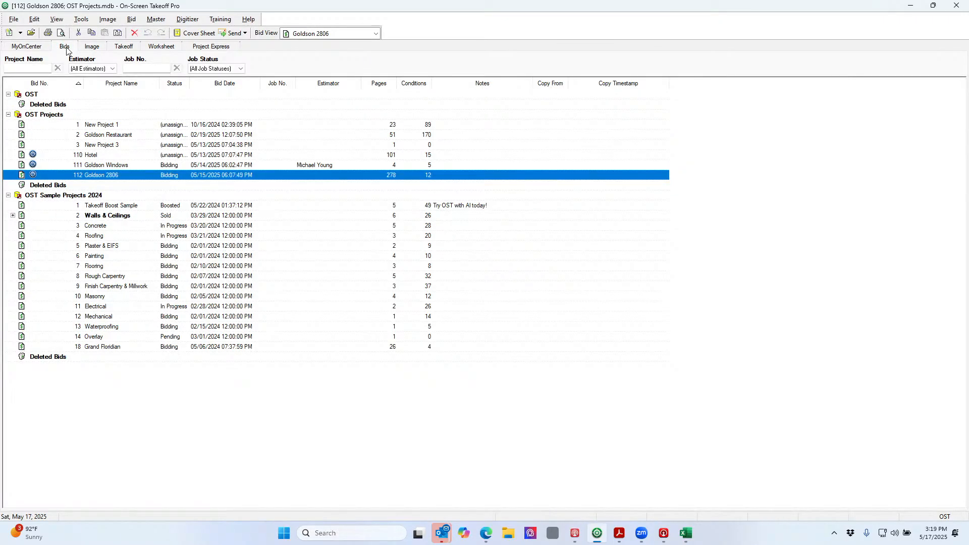
# Open the Goldson Restaurant bid, fit sheet A-1.1 in view, and start a print preview
pyautogui.click(122, 165)
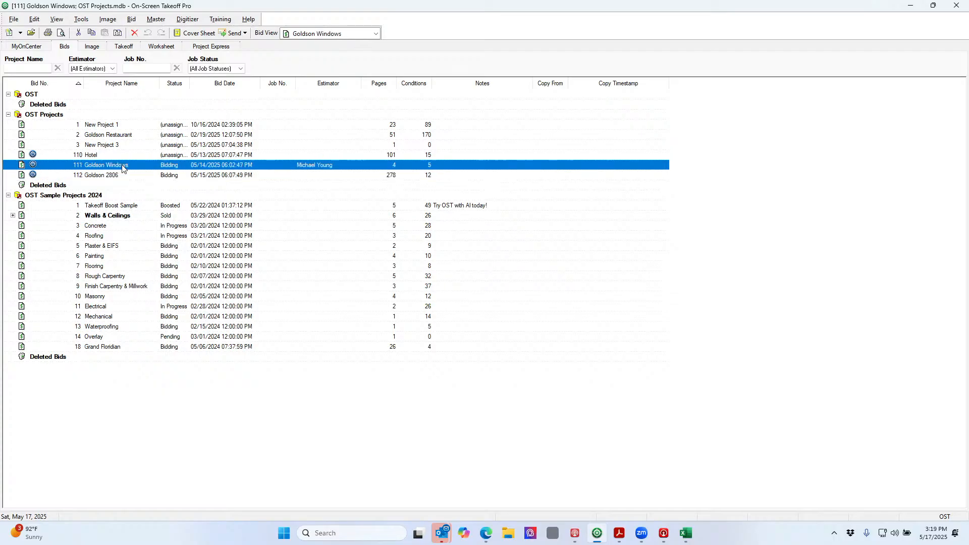
pyautogui.click(97, 136)
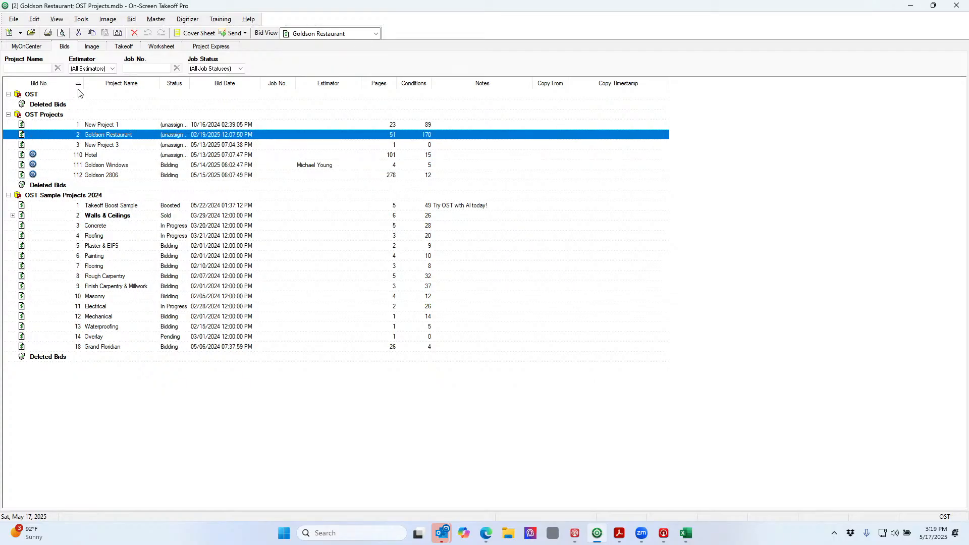
pyautogui.click(89, 46)
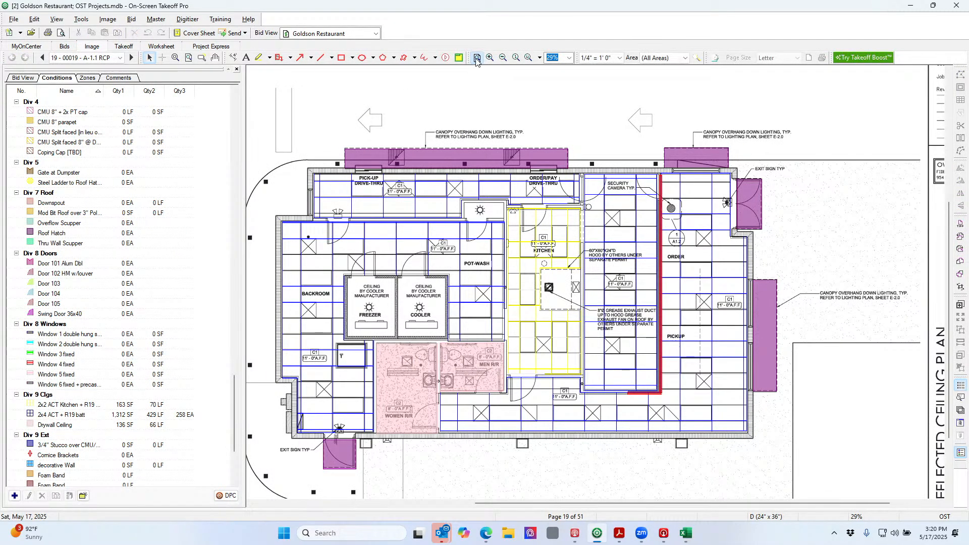
pyautogui.click(476, 57)
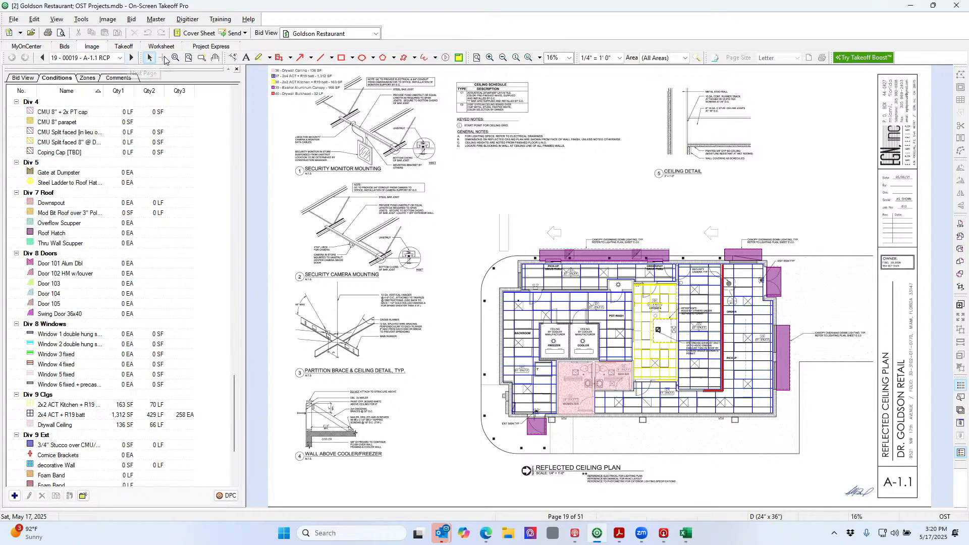
pyautogui.click(61, 33)
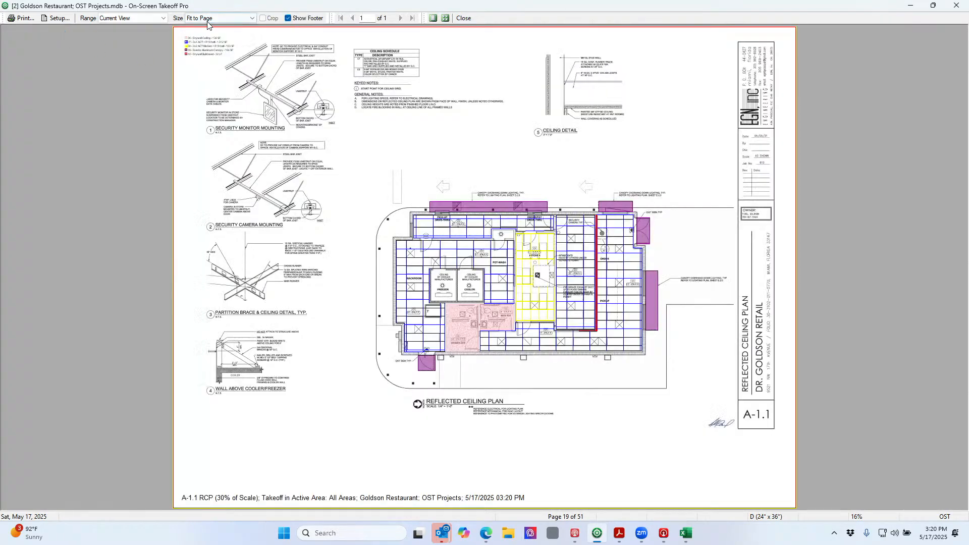
# Limit the preview to Pages with Takeoff and page from C-1.1 through to the A-1.1 ceiling plan
pyautogui.click(155, 20)
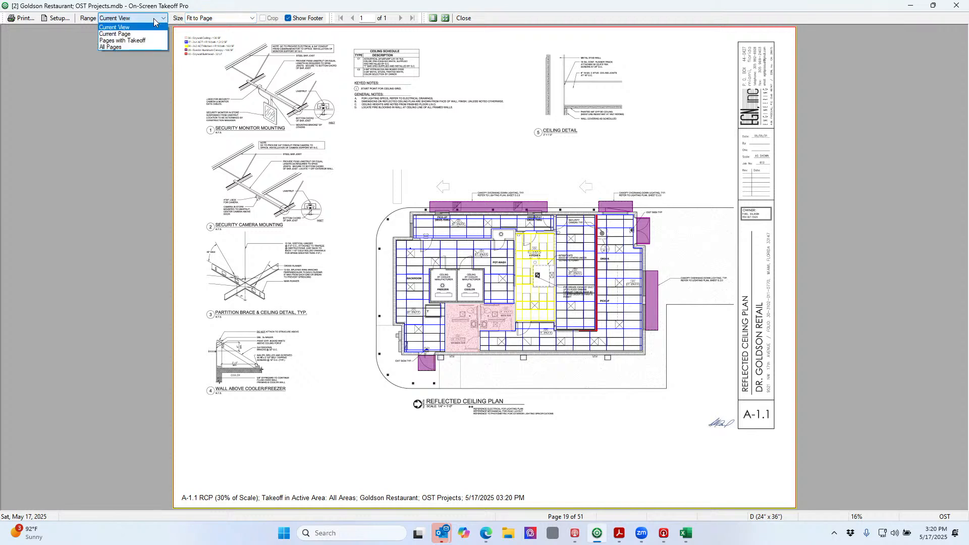
pyautogui.click(153, 40)
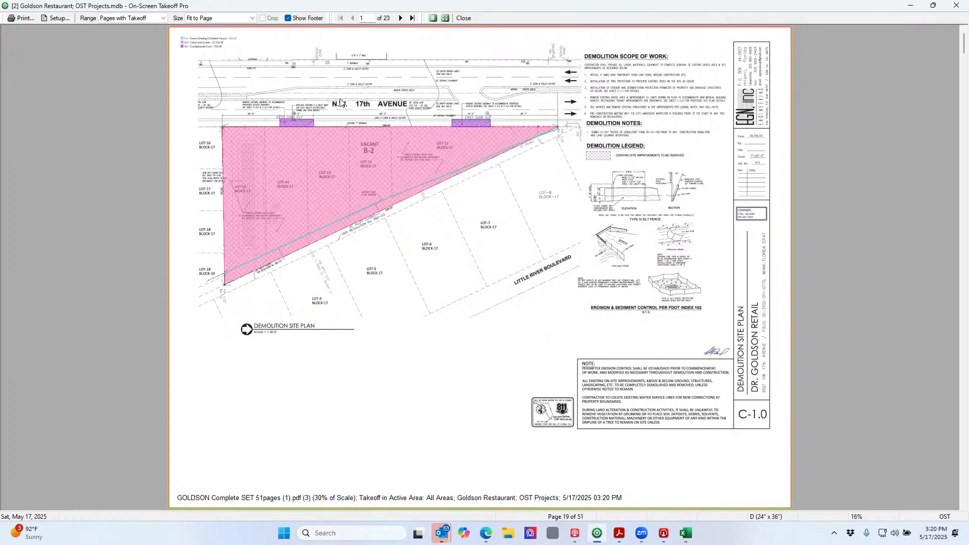
pyautogui.click(400, 18)
pyautogui.click(400, 19)
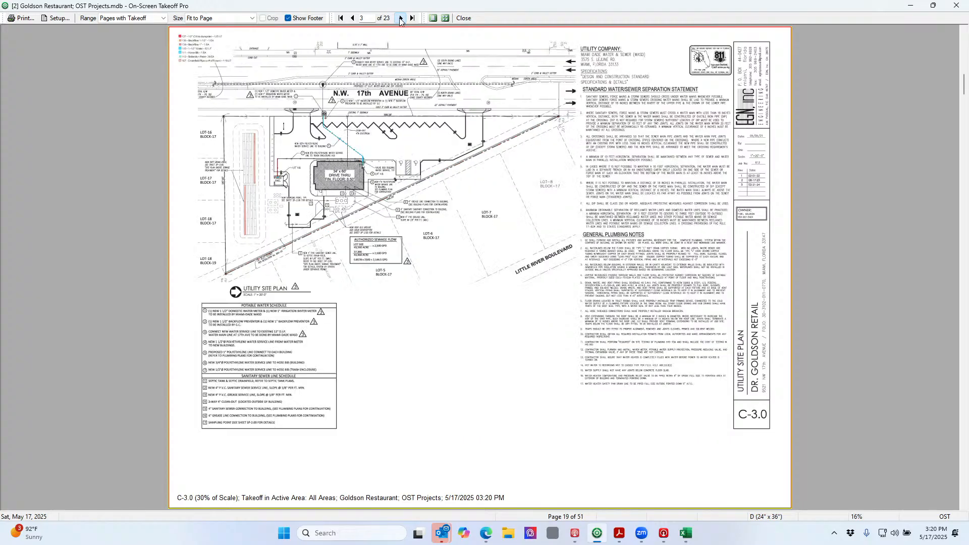
pyautogui.click(400, 18)
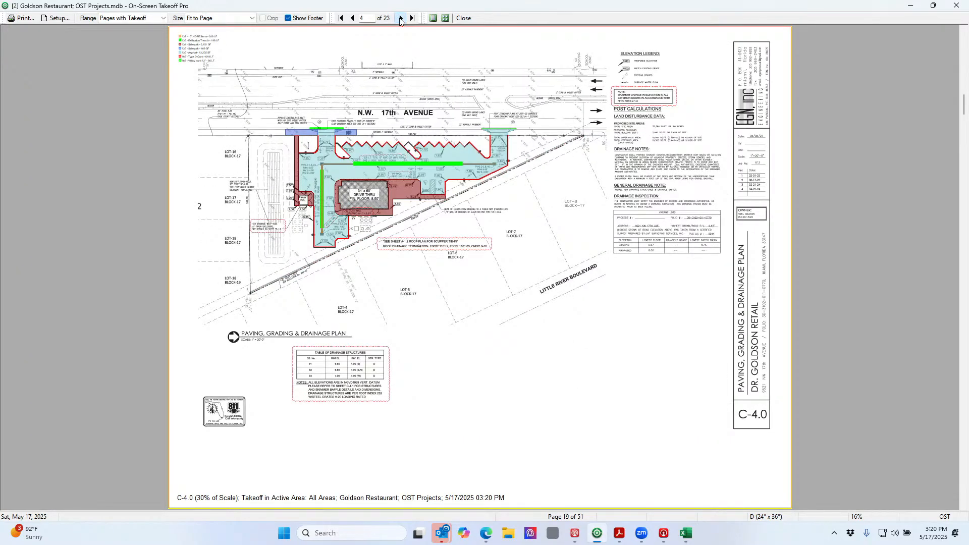
pyautogui.click(400, 19)
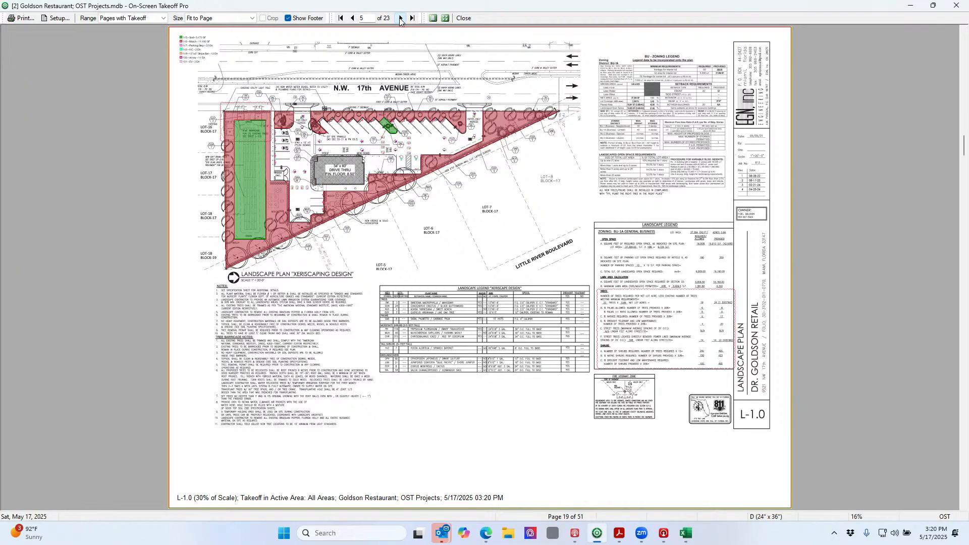
pyautogui.click(400, 19)
pyautogui.click(400, 18)
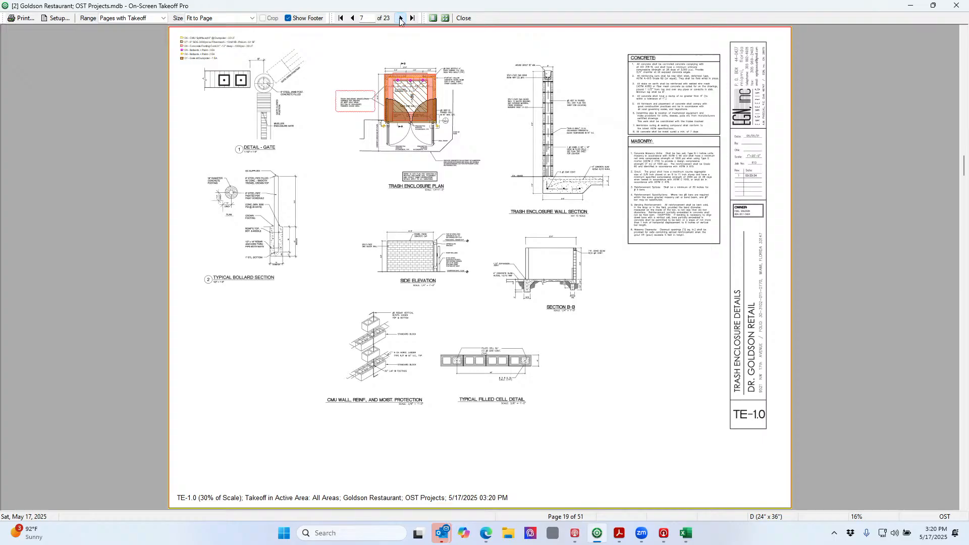
pyautogui.click(400, 19)
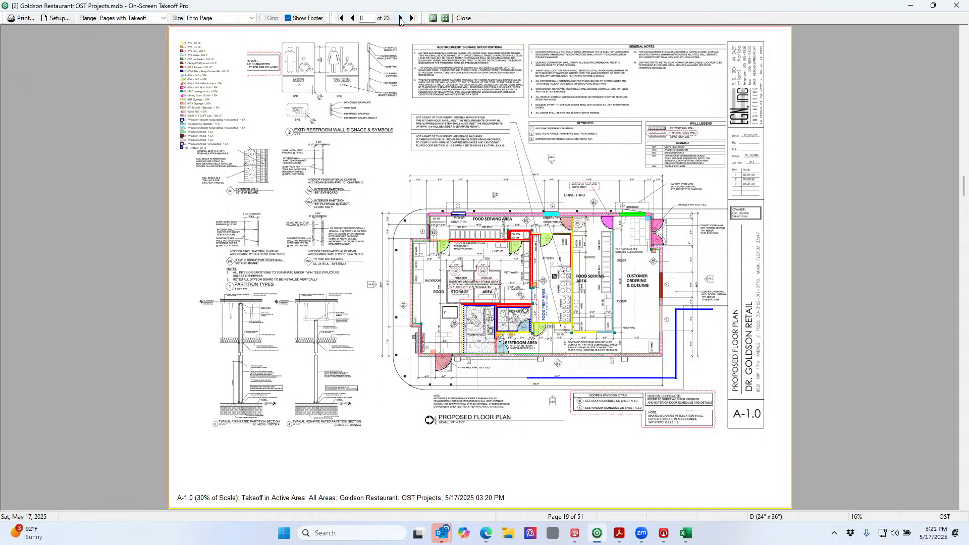
pyautogui.click(401, 18)
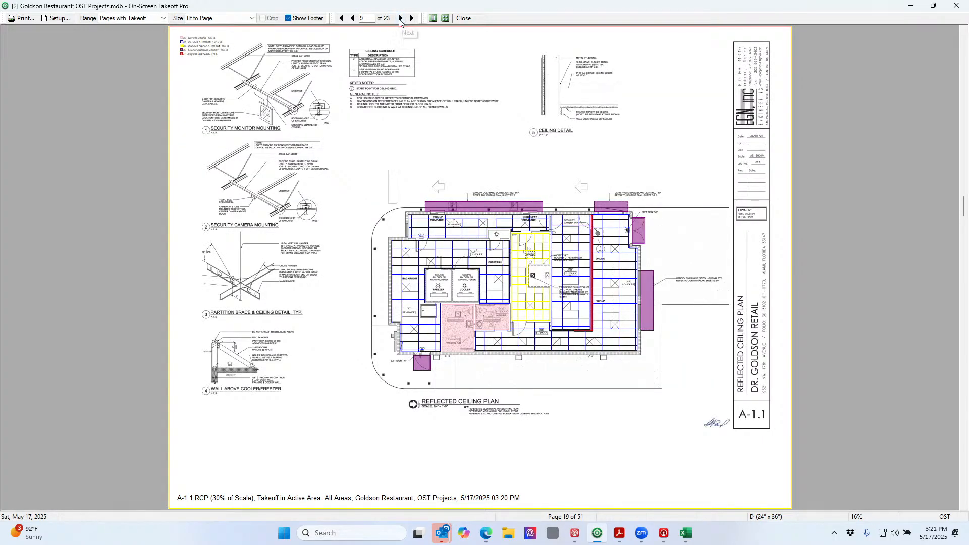
# Page on through the roof, structural and mechanical sheets to P-2.0, then close the preview
pyautogui.click(400, 19)
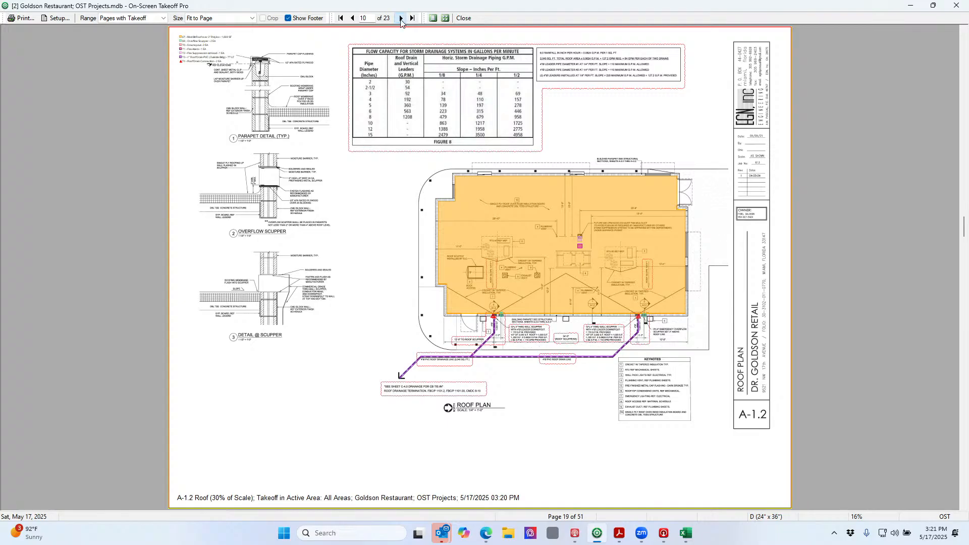
pyautogui.click(401, 19)
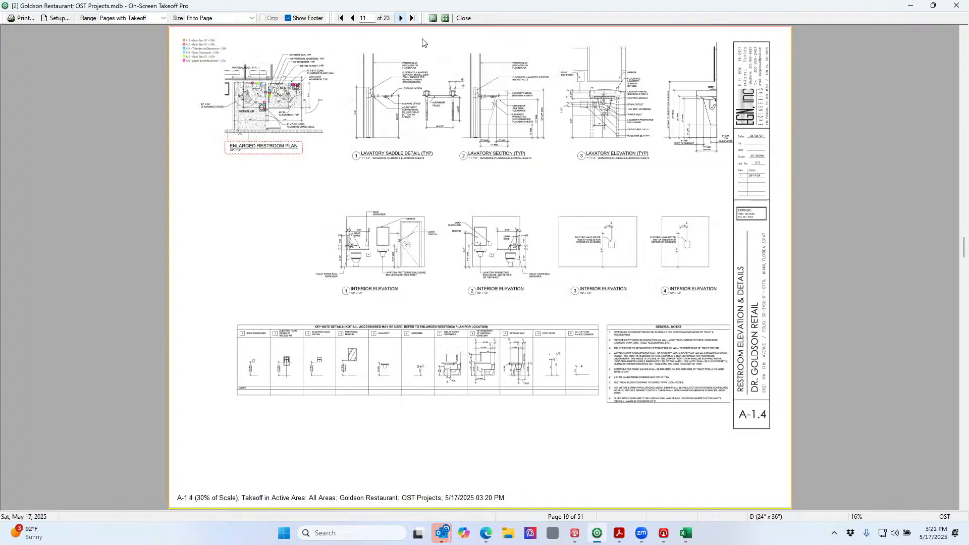
pyautogui.click(401, 19)
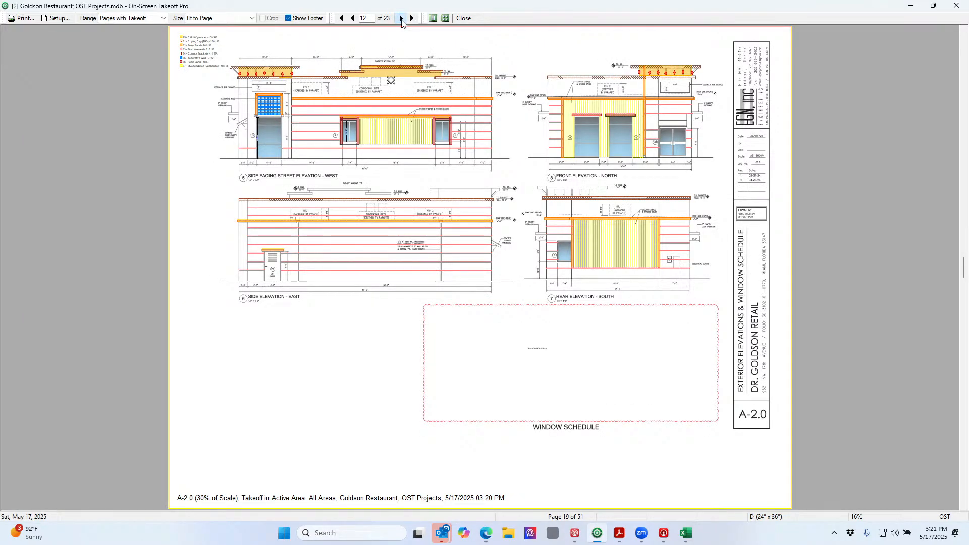
pyautogui.click(401, 20)
pyautogui.click(402, 20)
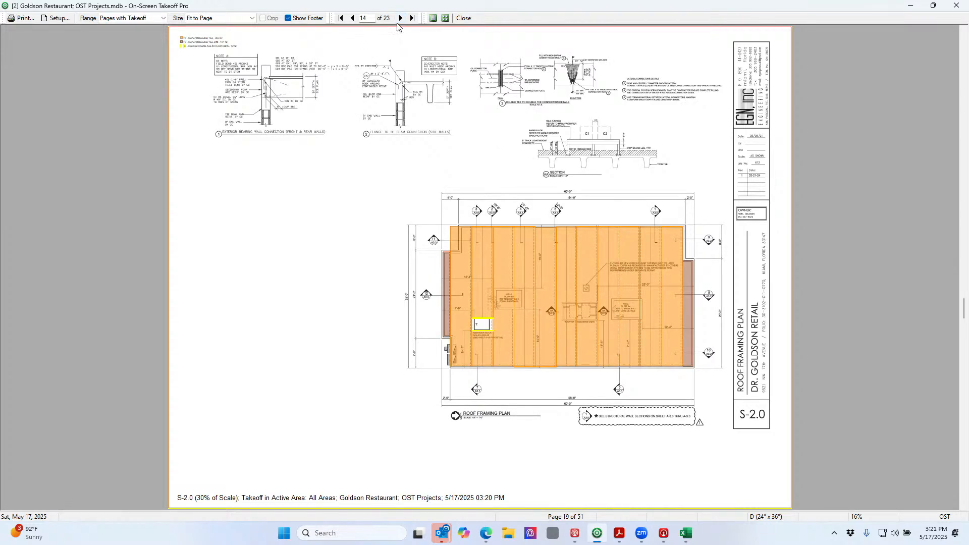
pyautogui.click(401, 20)
pyautogui.click(400, 19)
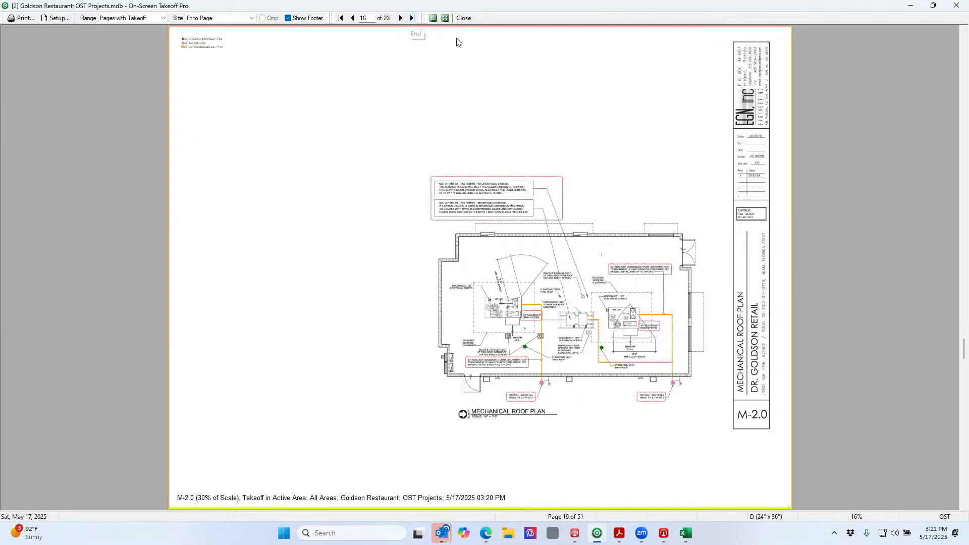
pyautogui.click(400, 19)
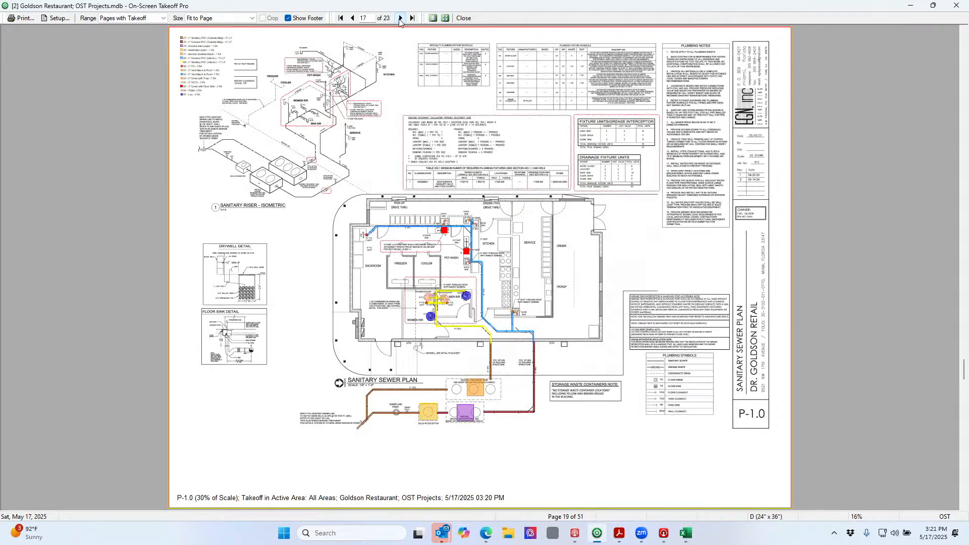
pyautogui.click(400, 19)
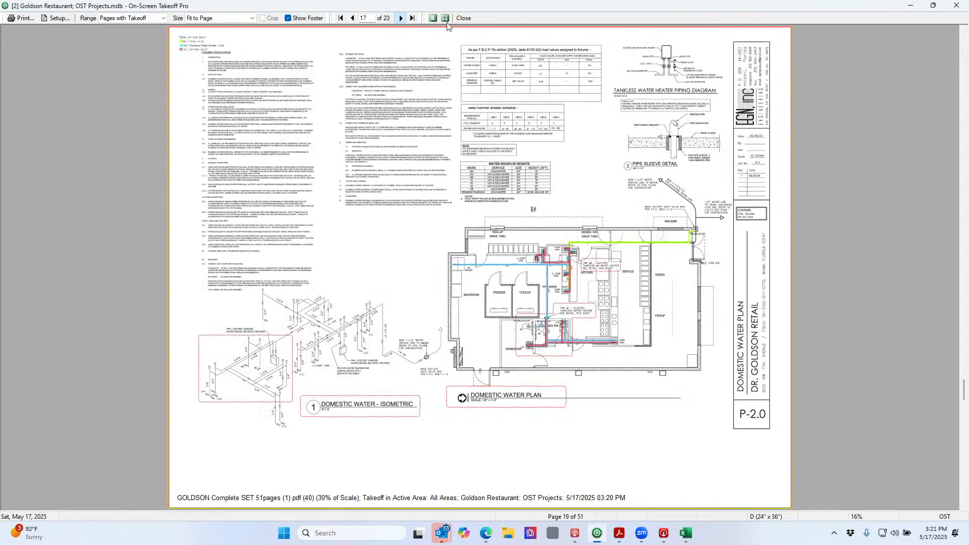
pyautogui.click(464, 19)
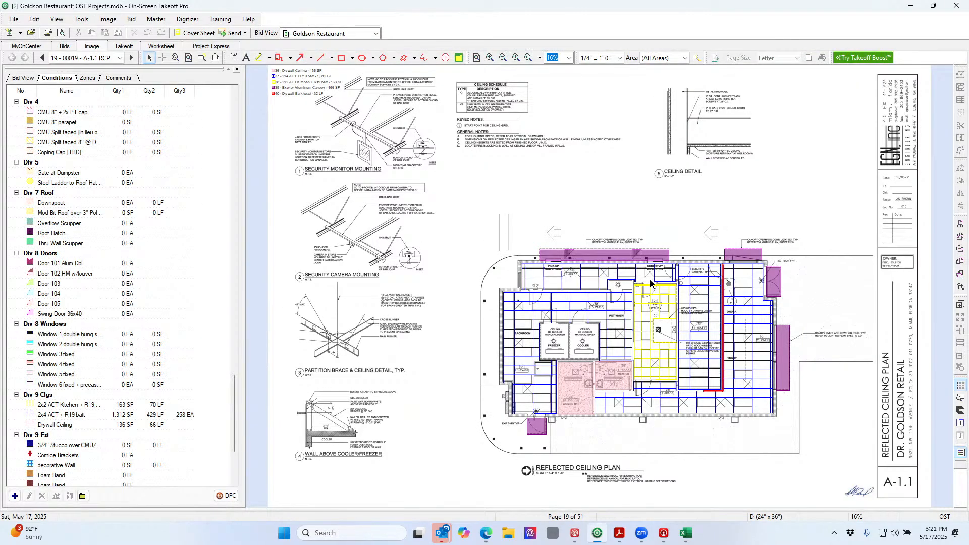
# Bring the Estimate Template workbook forward and view the 03A - ConcreteCMU sheet
pyautogui.moveTo(691, 540)
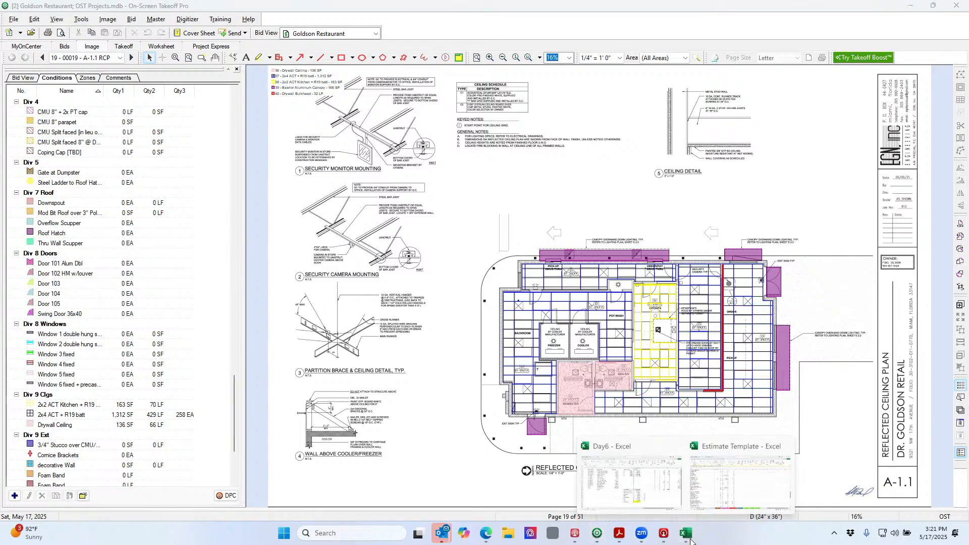
pyautogui.click(715, 502)
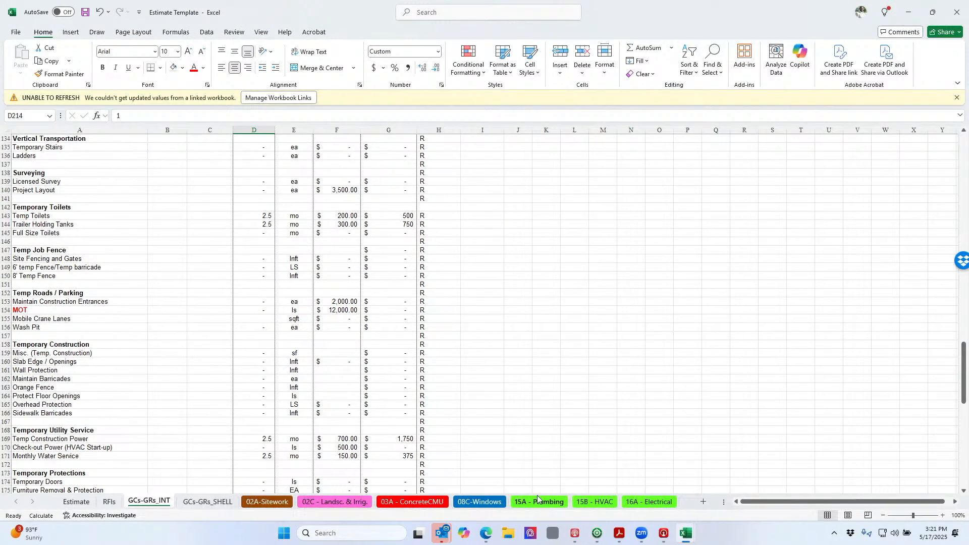
pyautogui.click(412, 501)
pyautogui.scroll(4, 433, 395)
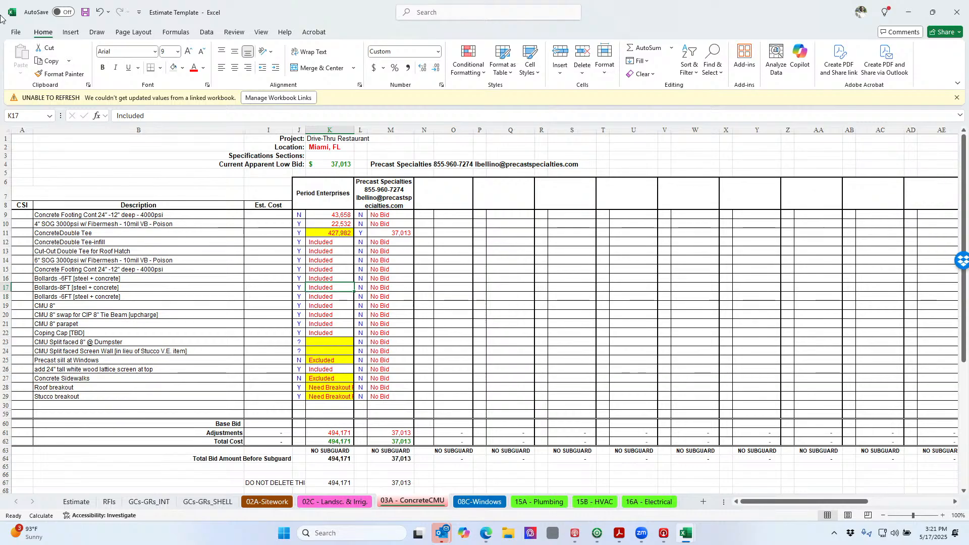
# Open Excel's File home page of recent workbooks, then switch to the PDF bid form
pyautogui.click(16, 32)
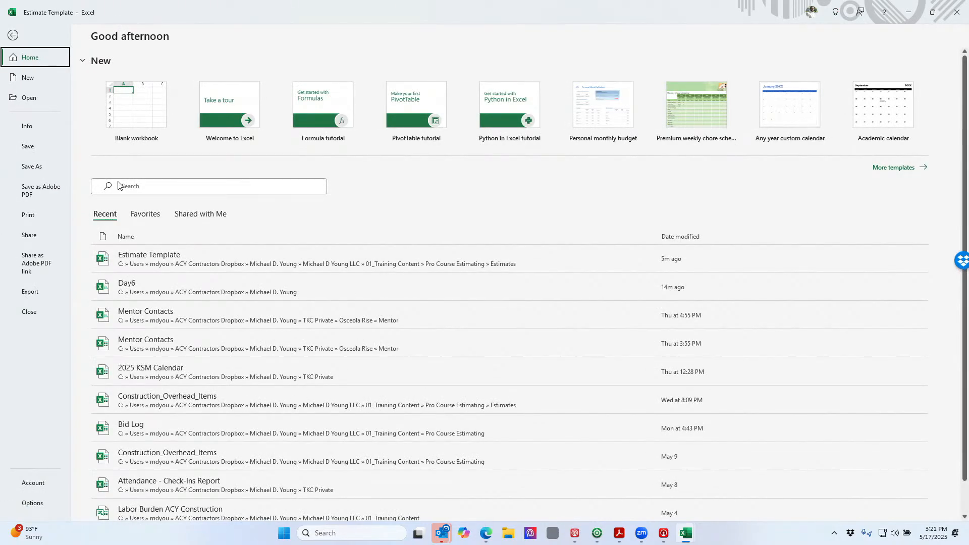
pyautogui.scroll(-1, 174, 274)
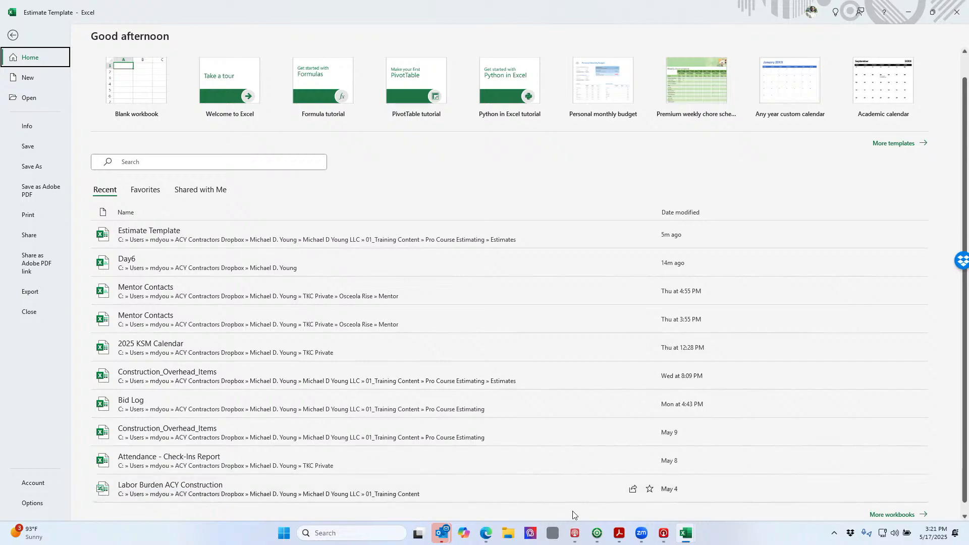
pyautogui.click(619, 534)
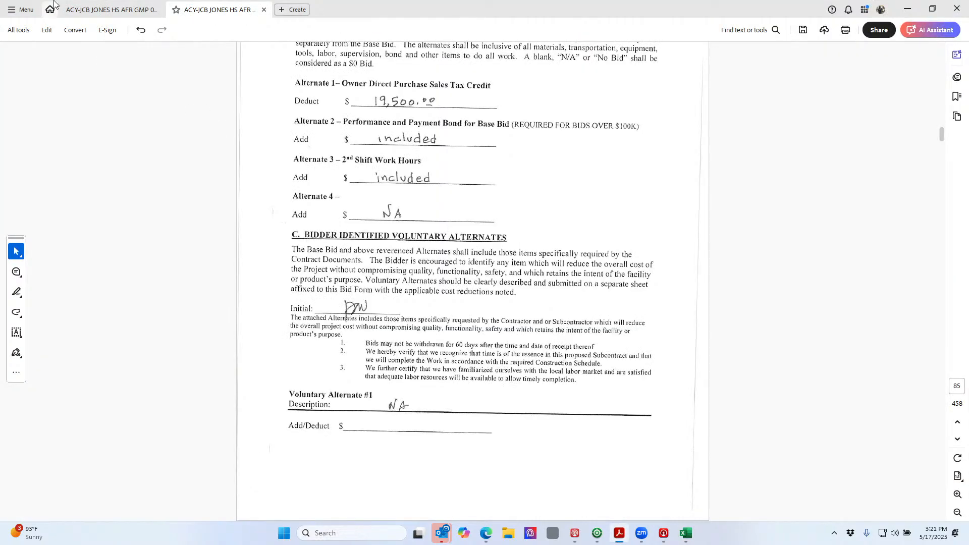
# Switch to the bid manual at its cover and show it in full screen mode
pyautogui.click(95, 9)
pyautogui.scroll(-10, 362, 245)
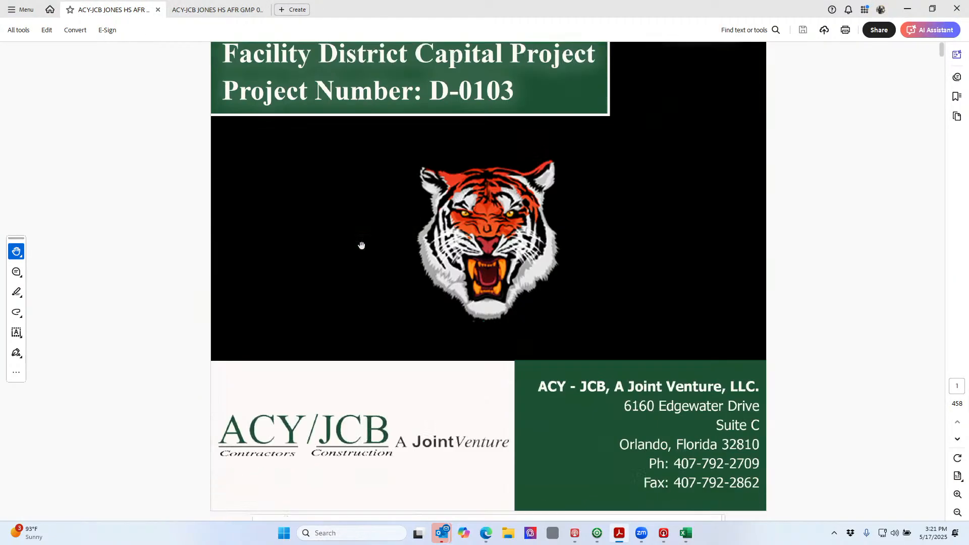
pyautogui.scroll(-15, 369, 249)
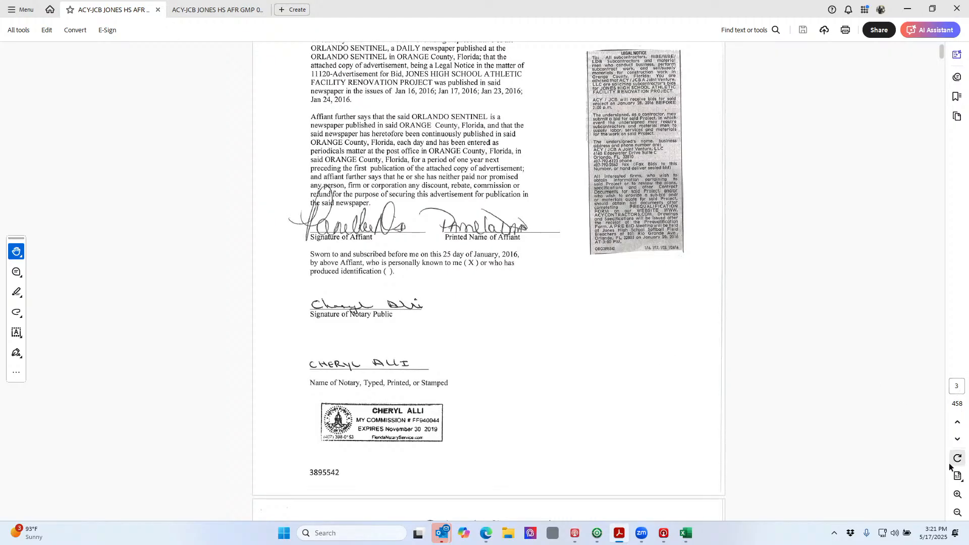
pyautogui.click(958, 476)
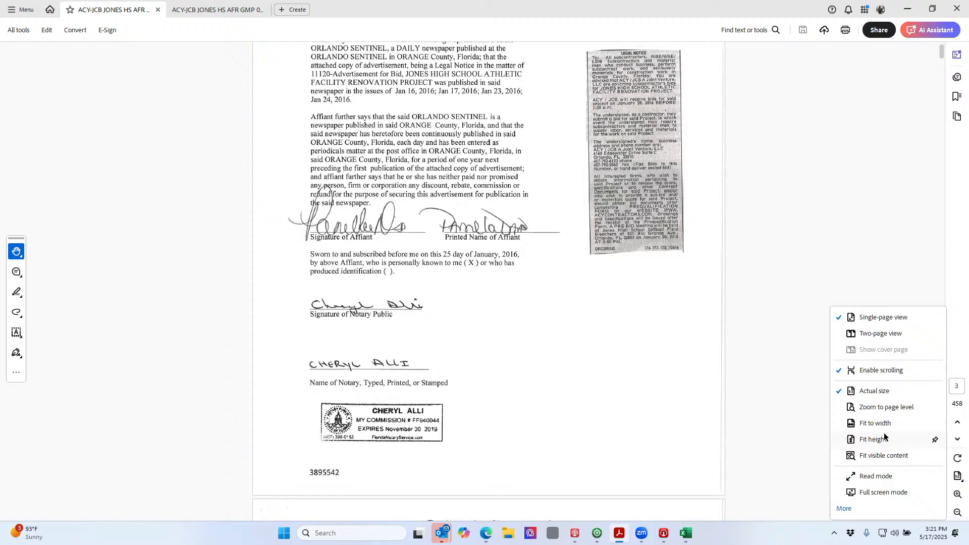
pyautogui.click(890, 495)
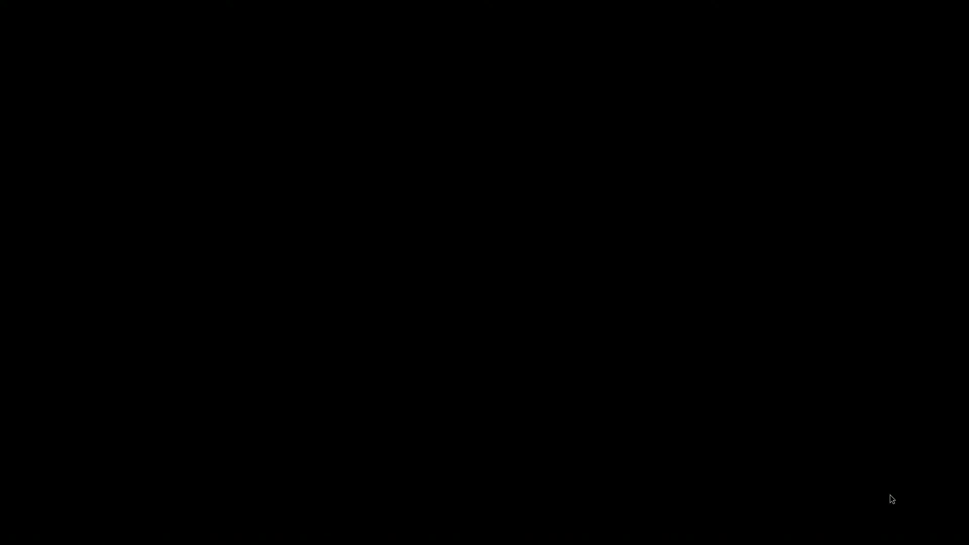
# Page through the General Requirements table and Gantt schedule to the RFC 020 letter
pyautogui.click(850, 421)
pyautogui.click(850, 421)
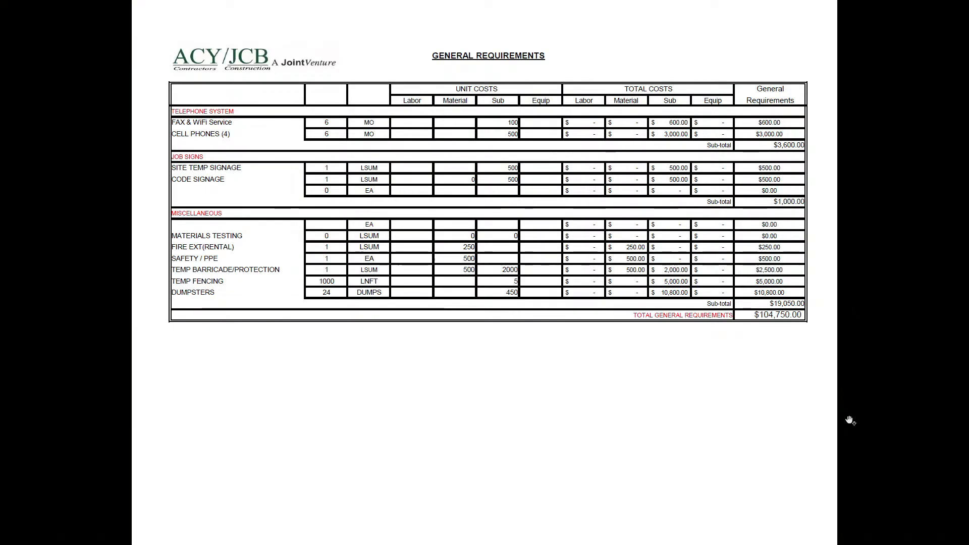
pyautogui.click(850, 421)
pyautogui.click(850, 421)
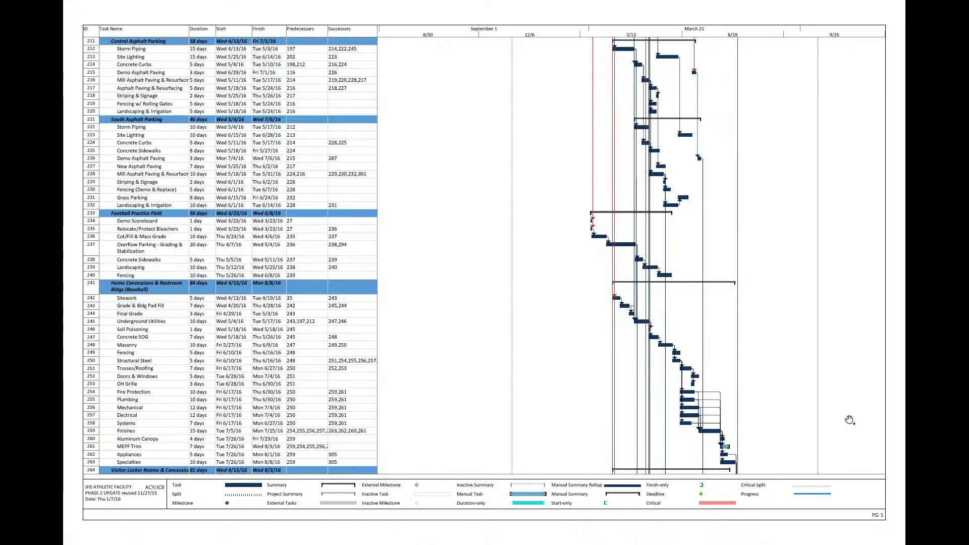
pyautogui.click(850, 421)
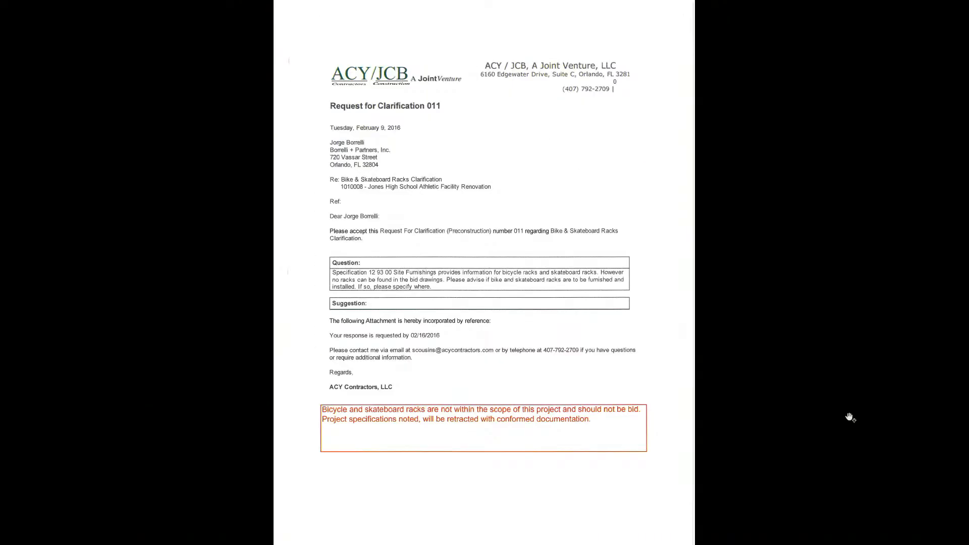
pyautogui.scroll(1, 849, 417)
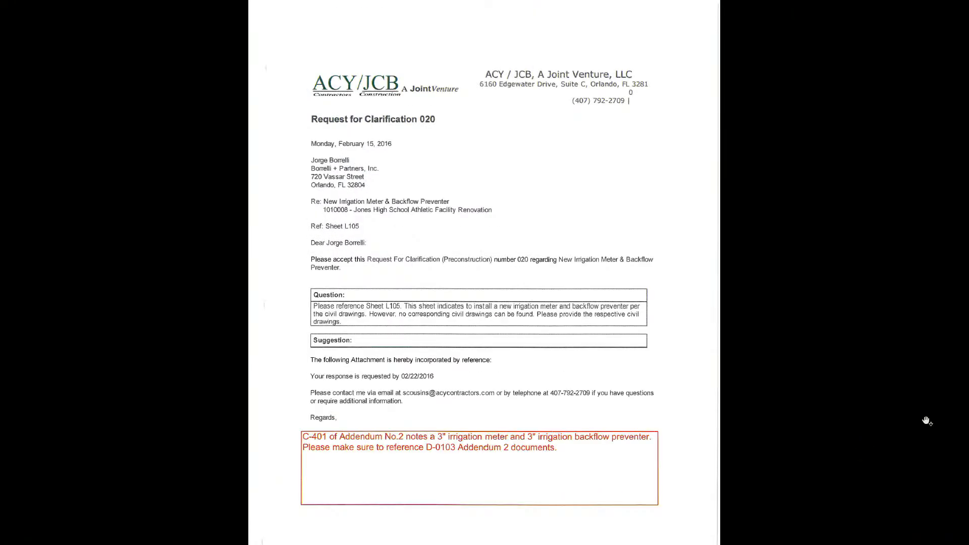
pyautogui.moveTo(927, 420); pyautogui.dragTo(912, 323)
pyautogui.scroll(-10, 922, 251)
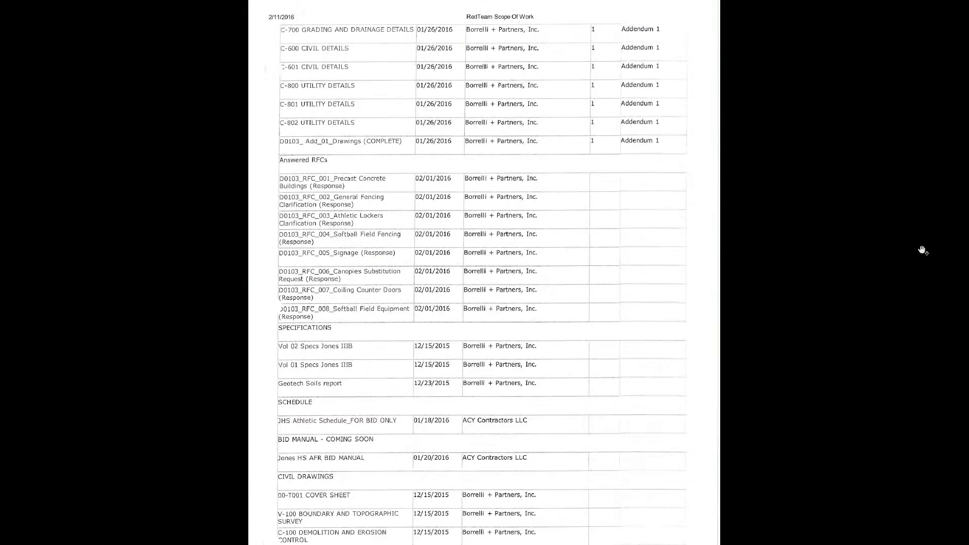